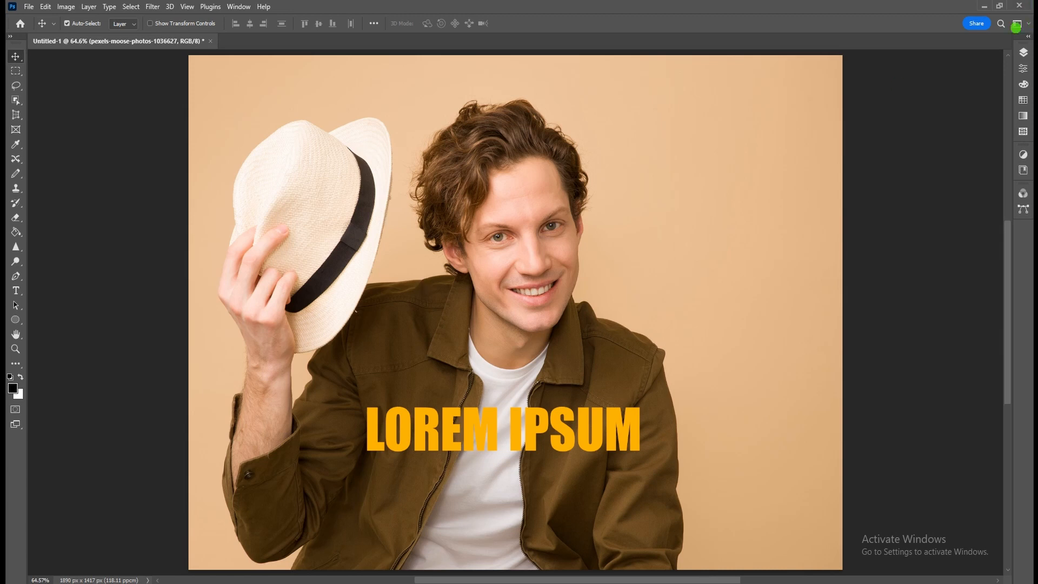
Step: Bring up the layer stack and make the man's photo layer, directly below the Lorem Ipsum text layer, the active one
{"action": "left_click", "coordinate": [1021, 50]}
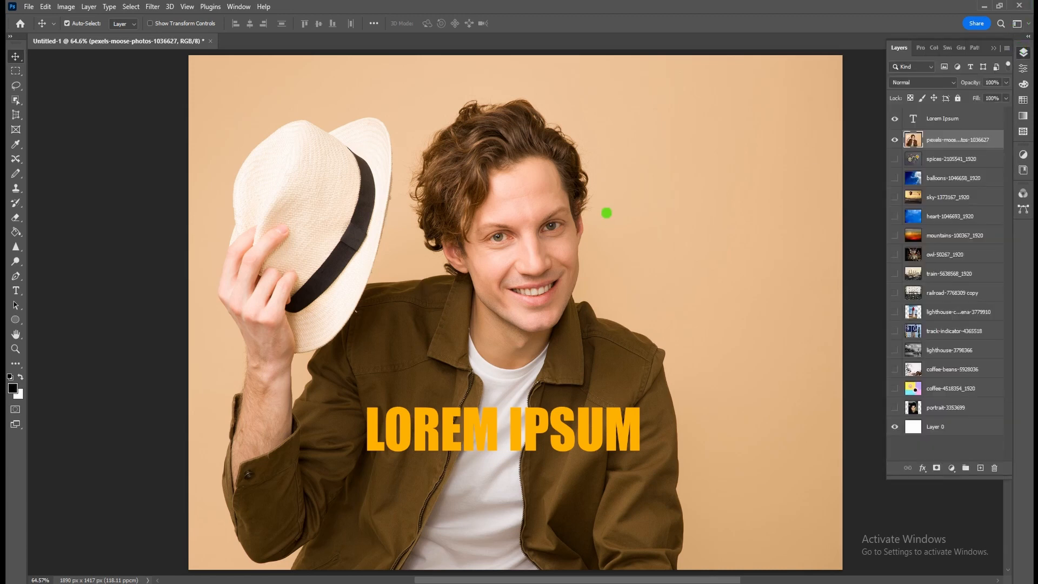
{"action": "left_click", "coordinate": [959, 118]}
{"action": "left_click", "coordinate": [943, 138]}
{"action": "left_click", "coordinate": [1024, 52]}
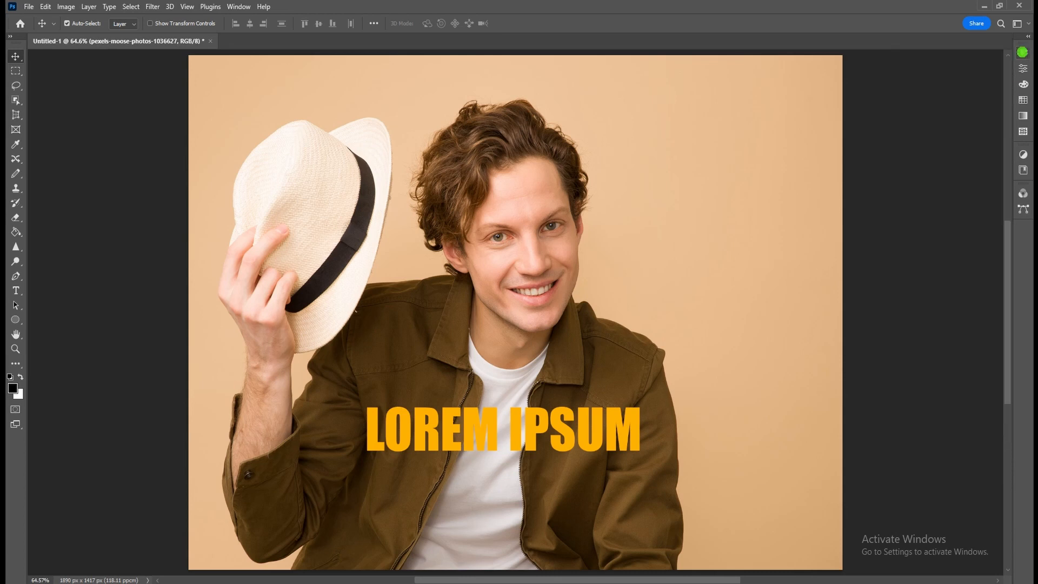
Step: Enclose the hat and the hand holding it in a rectangular marquee selection, with the photo layer active
{"action": "left_click", "coordinate": [15, 70]}
{"action": "left_click_drag", "start_coordinate": [202, 97], "coordinate": [401, 353]}
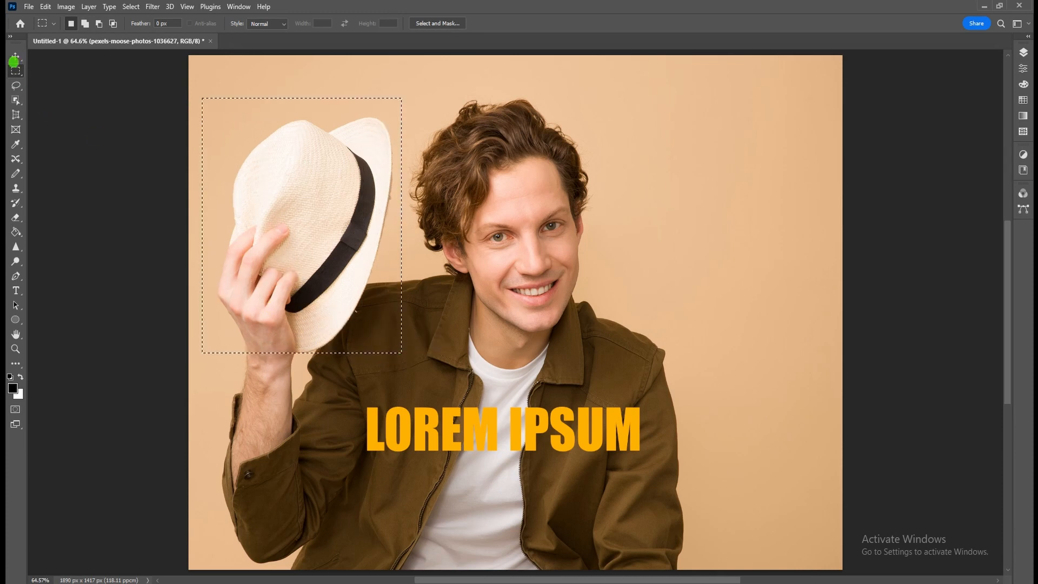
{"action": "left_click", "coordinate": [13, 55]}
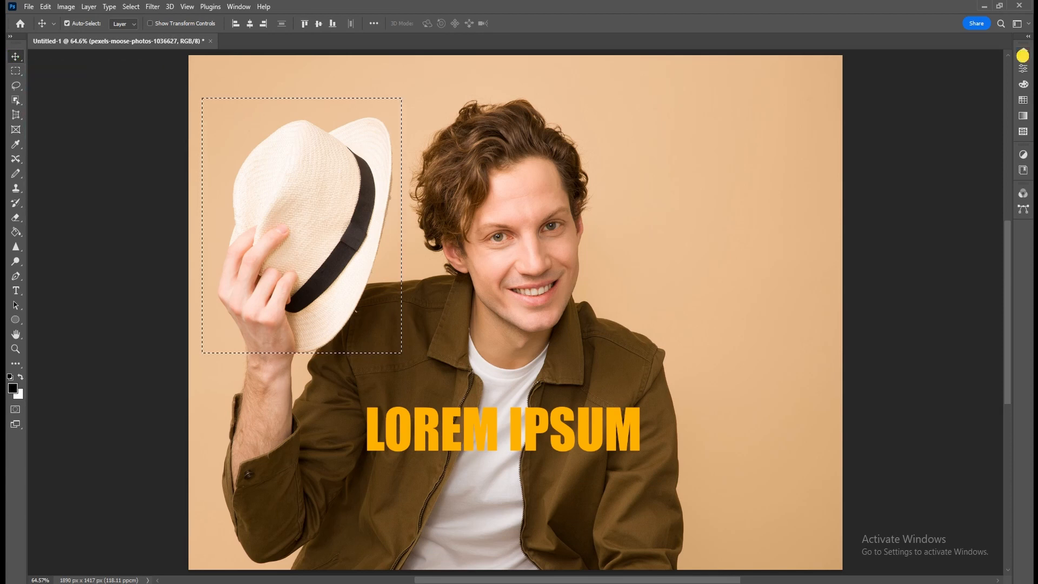
{"action": "left_click", "coordinate": [1023, 54]}
{"action": "left_click", "coordinate": [1023, 54]}
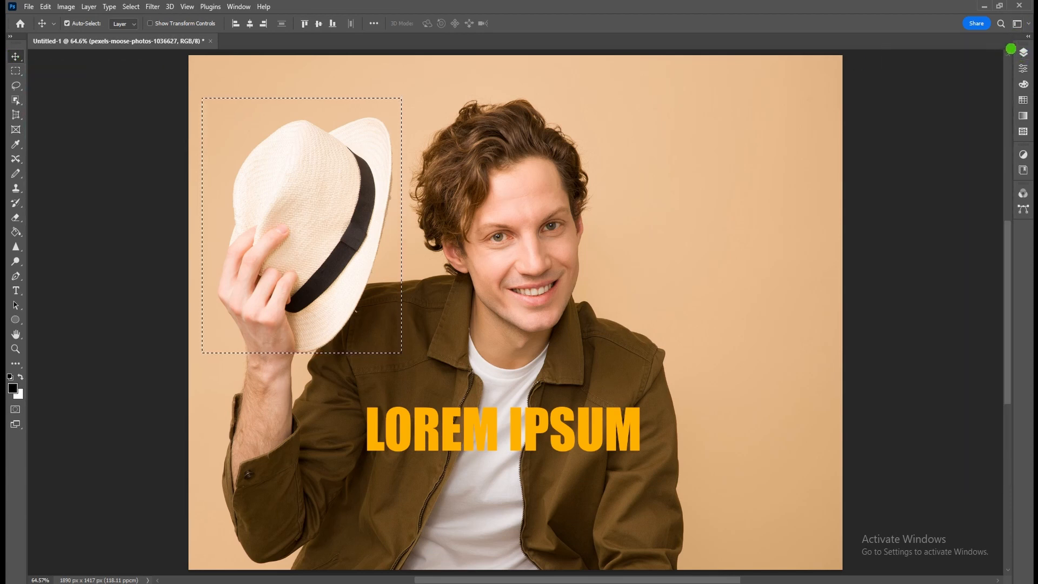
{"action": "left_click", "coordinate": [1023, 53]}
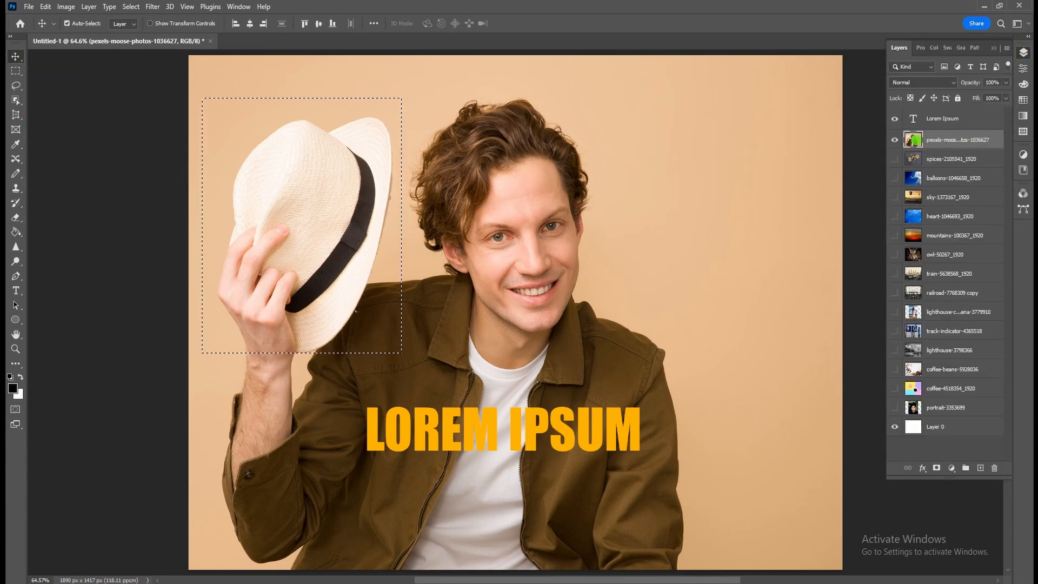
{"action": "left_click", "coordinate": [1024, 52]}
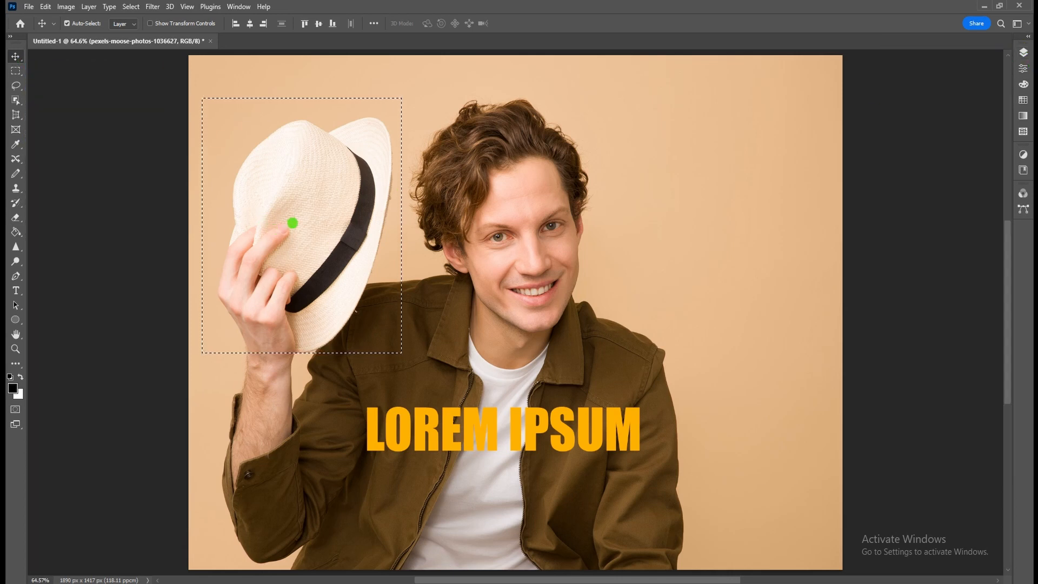
Step: Try moving the selected hat area to the empty background beside the man's face, undo the move and deselect
{"action": "left_click_drag", "start_coordinate": [297, 220], "coordinate": [726, 229]}
{"action": "key", "text": "ctrl+z"}
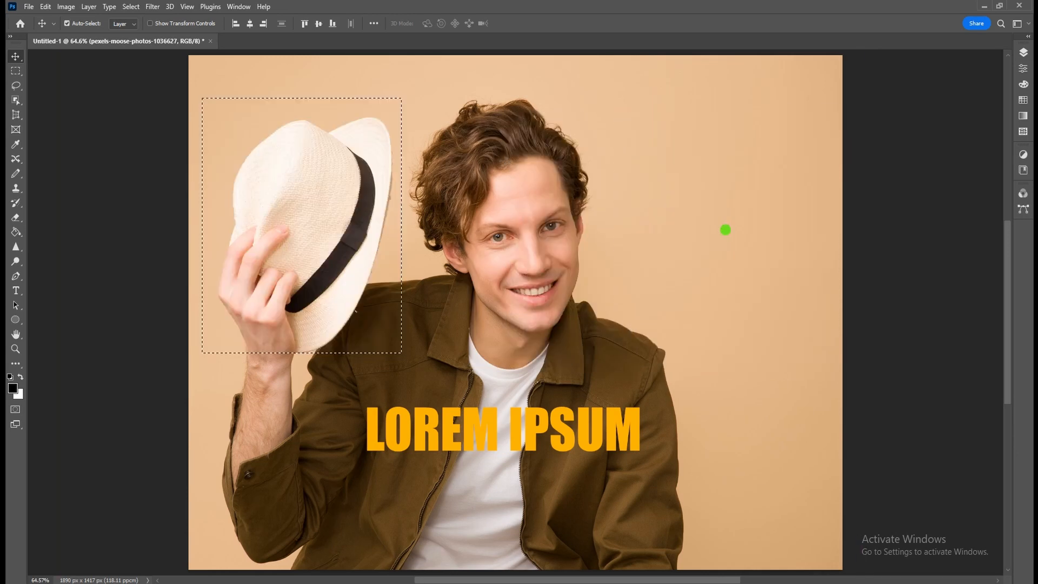
{"action": "key", "text": "ctrl+d"}
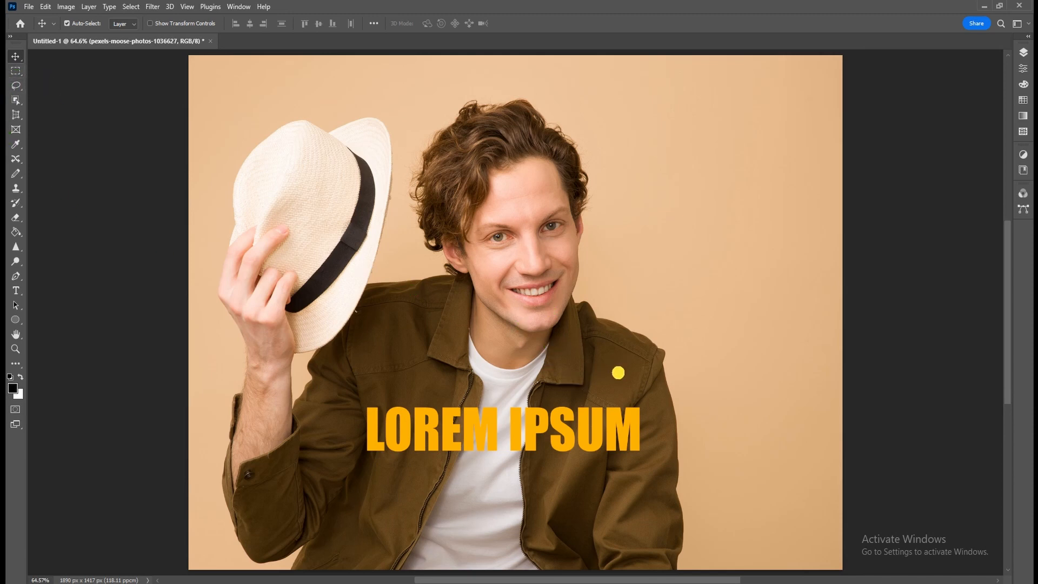
Step: Move the LOREM IPSUM text lower on the jacket and slightly toward the raised arm
{"action": "mouse_move", "coordinate": [619, 371]}
{"action": "left_mouse_down"}
{"action": "mouse_move", "coordinate": [577, 366]}
{"action": "mouse_move", "coordinate": [614, 364]}
{"action": "left_mouse_up"}
{"action": "left_click_drag", "start_coordinate": [644, 425], "coordinate": [577, 492]}
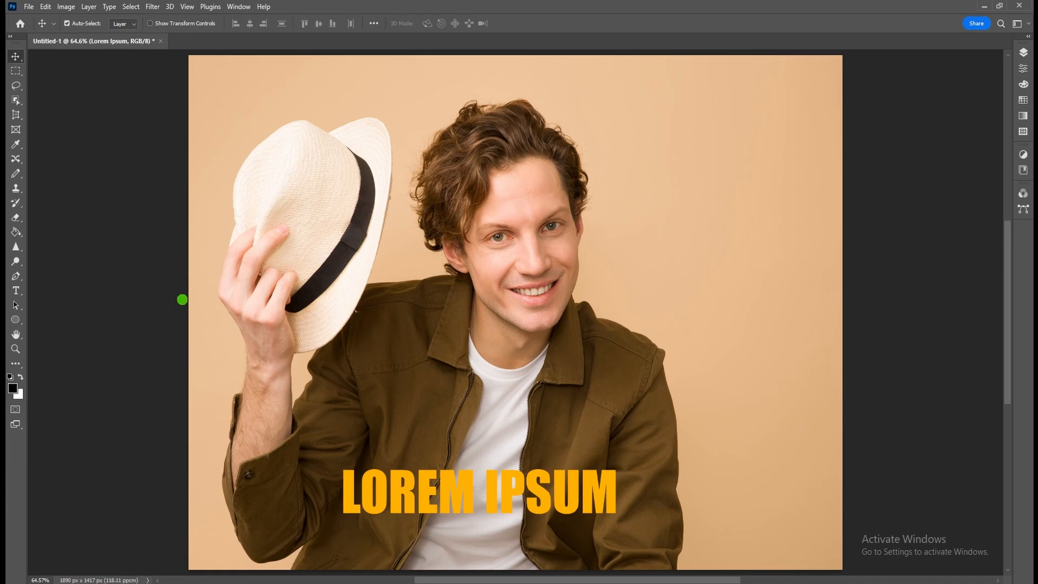
Step: Marquee a large rectangle over the hat and most of the face, try moving from outside it, and undo the move
{"action": "left_click", "coordinate": [16, 71]}
{"action": "left_click_drag", "start_coordinate": [200, 99], "coordinate": [563, 445]}
{"action": "key", "text": "v"}
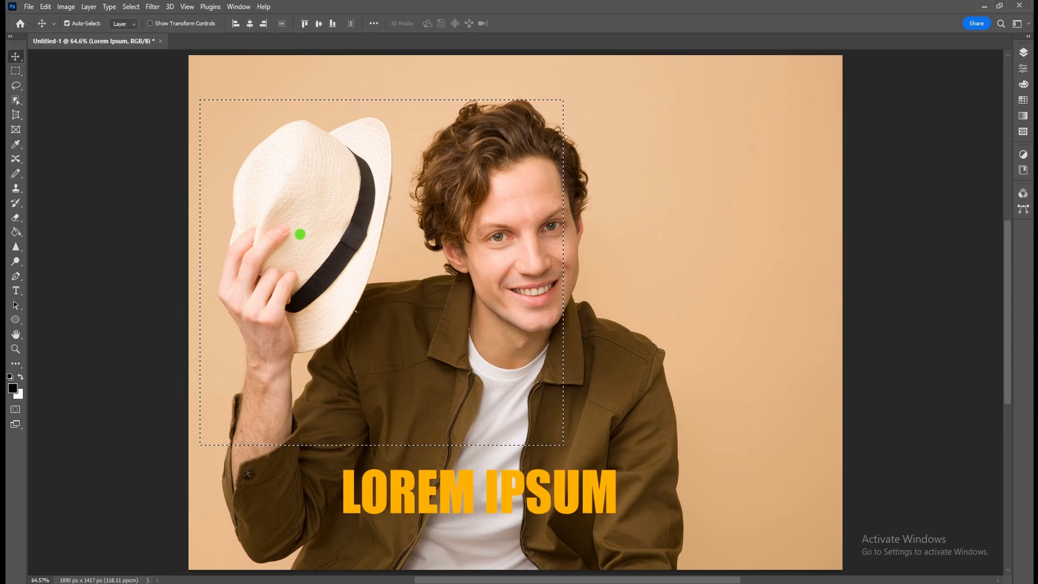
{"action": "left_click_drag", "start_coordinate": [587, 222], "coordinate": [512, 217]}
{"action": "key", "text": "ctrl+z"}
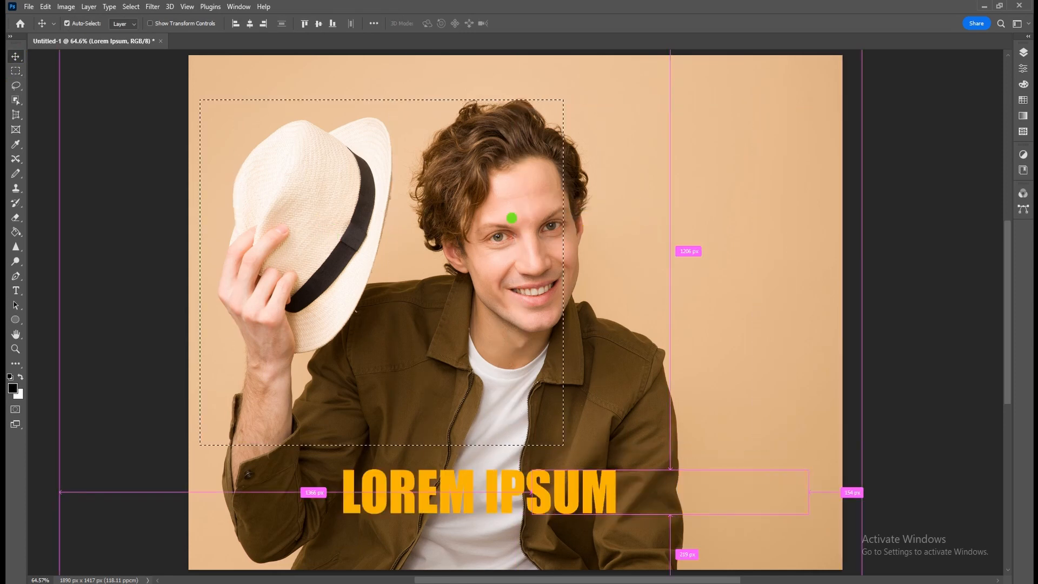
Step: Make the photo layer active, try moving the content from just outside the selection, undo it and deselect
{"action": "left_click", "coordinate": [1024, 54]}
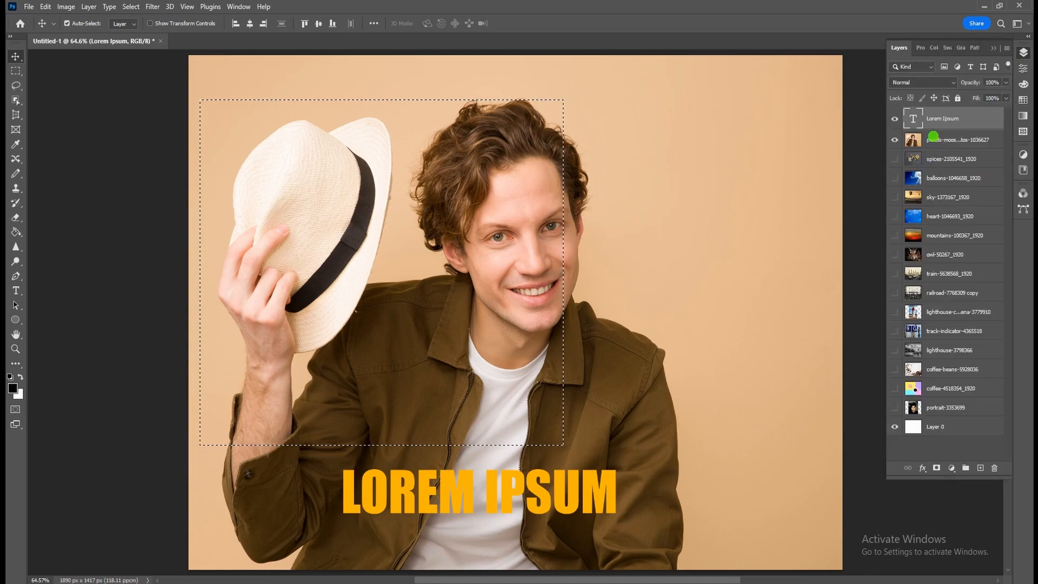
{"action": "left_click", "coordinate": [933, 139]}
{"action": "left_click", "coordinate": [1024, 53]}
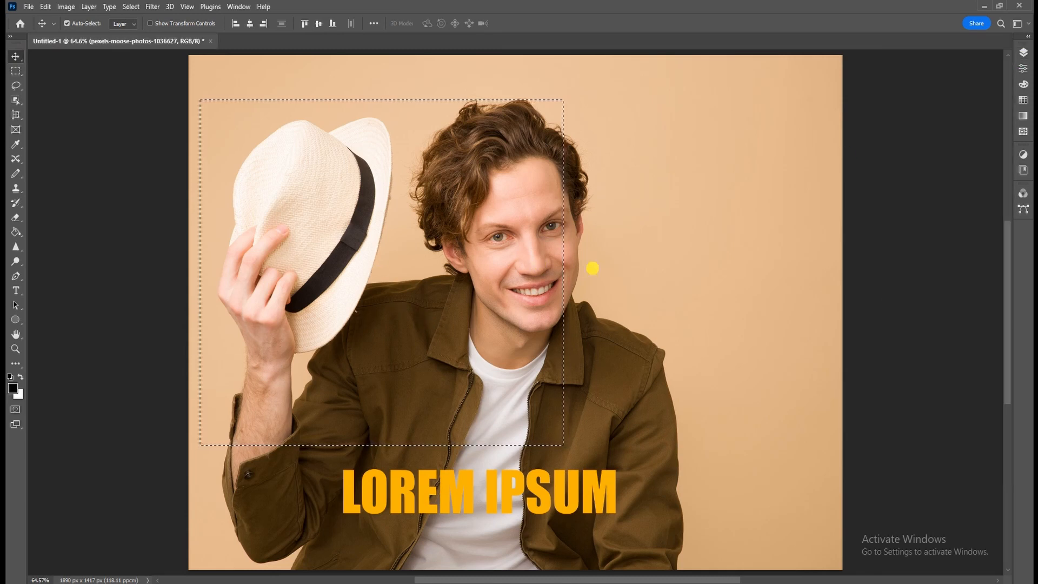
{"action": "left_click_drag", "start_coordinate": [592, 269], "coordinate": [668, 270]}
{"action": "key", "text": "ctrl+z"}
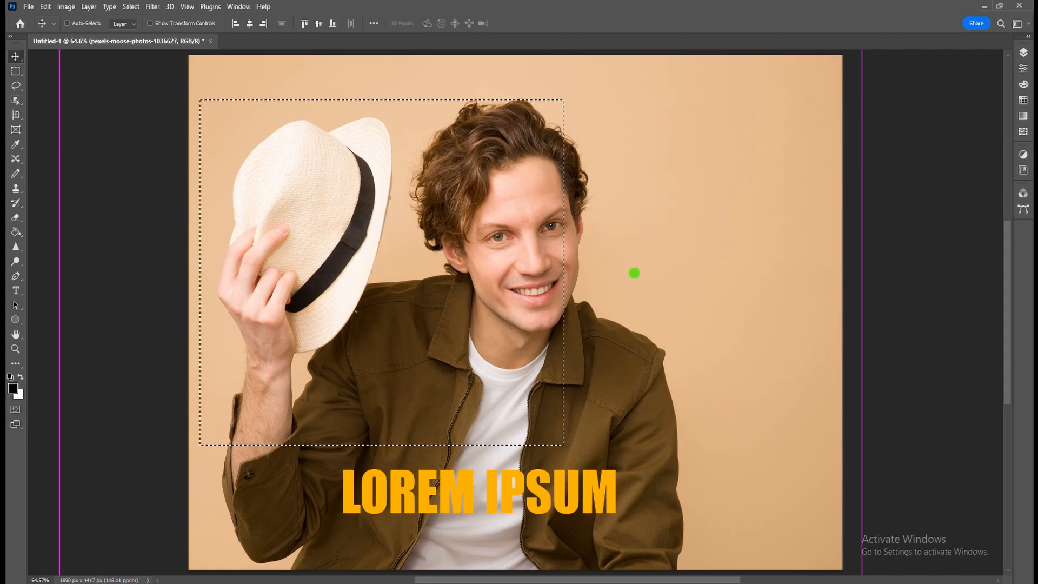
{"action": "key", "text": "ctrl+d"}
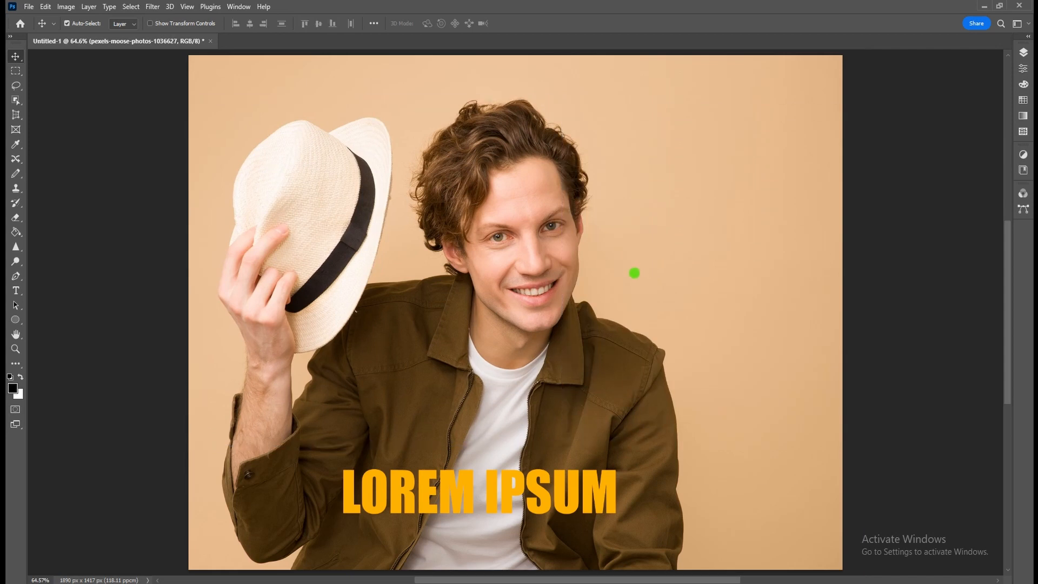
Step: Switch from the Rectangular Marquee to the Elliptical Marquee tool and back to the Rectangular Marquee tool
{"action": "left_click", "coordinate": [12, 69]}
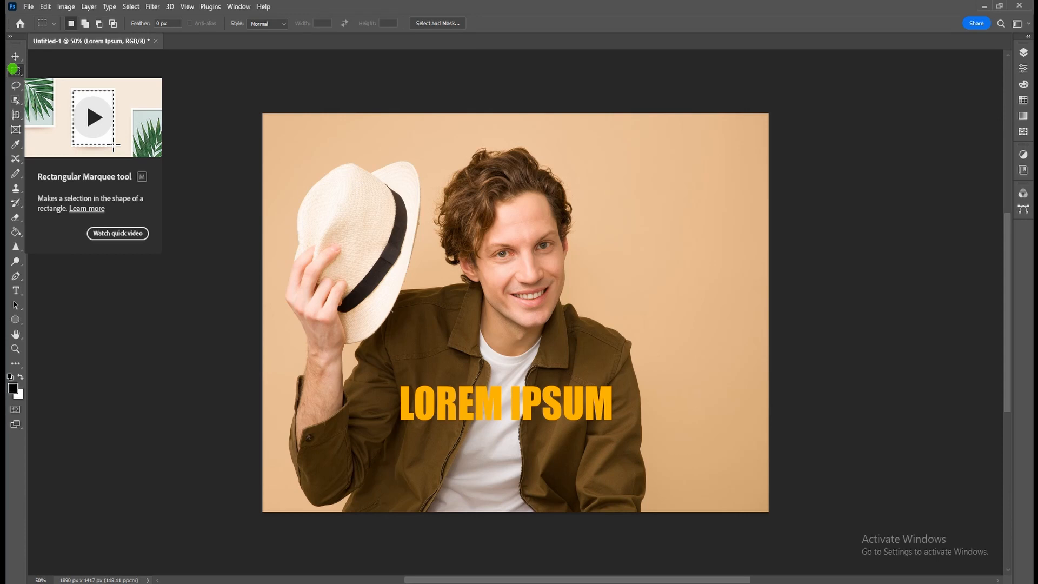
{"action": "right_click", "coordinate": [12, 69]}
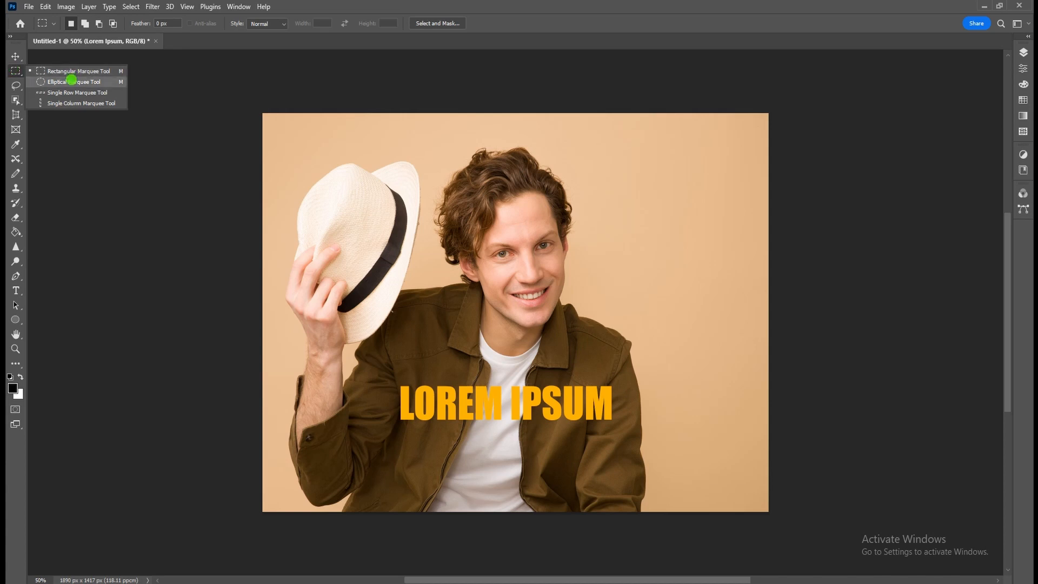
{"action": "left_click", "coordinate": [71, 80]}
{"action": "right_click", "coordinate": [17, 70]}
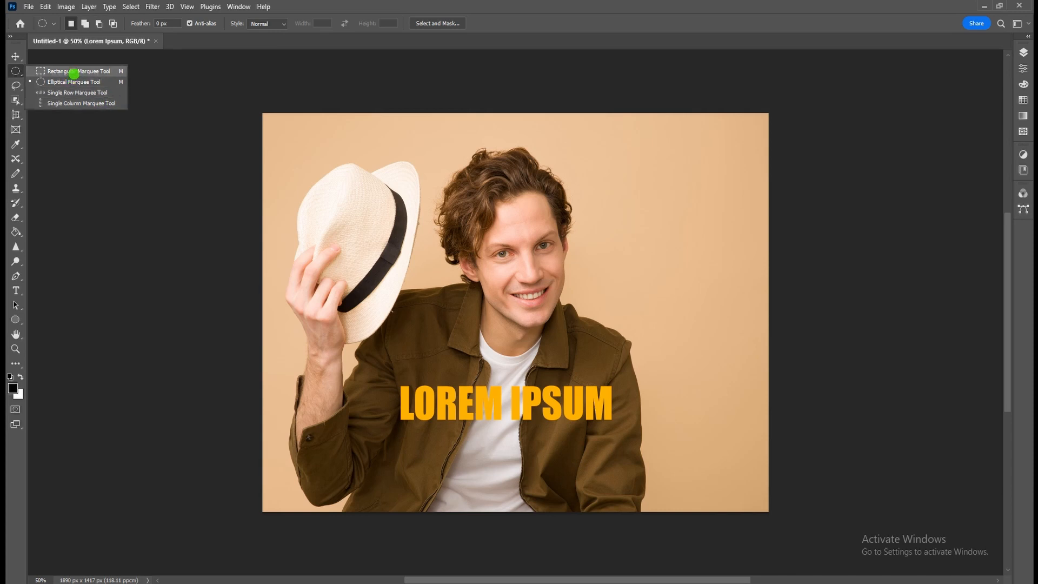
{"action": "left_click", "coordinate": [43, 70]}
Step: Activate the Move tool, return to the Rectangular Marquee, and cycle to the Elliptical Marquee and back
{"action": "key", "text": "m"}
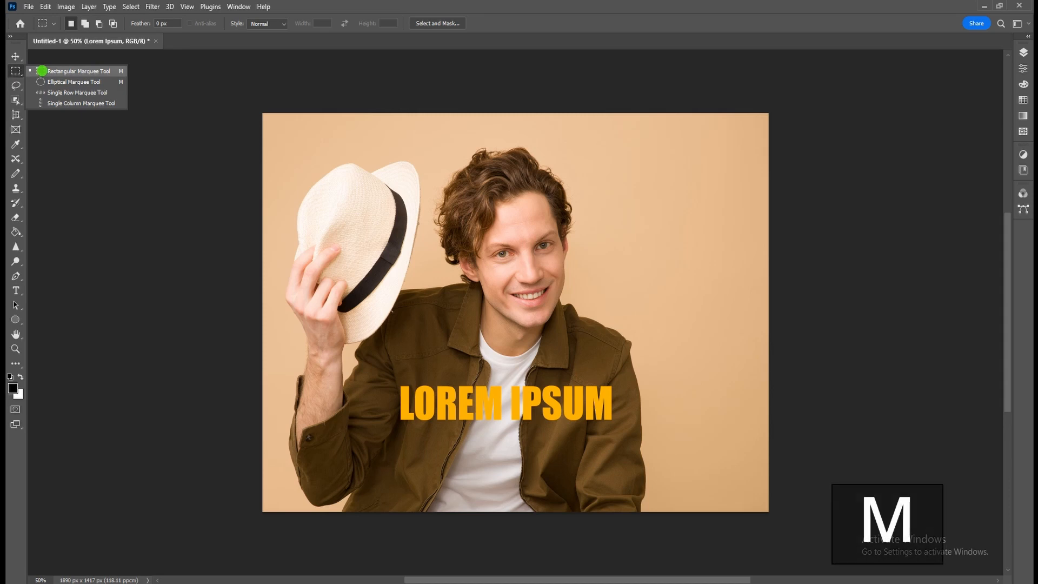
{"action": "left_click", "coordinate": [15, 56]}
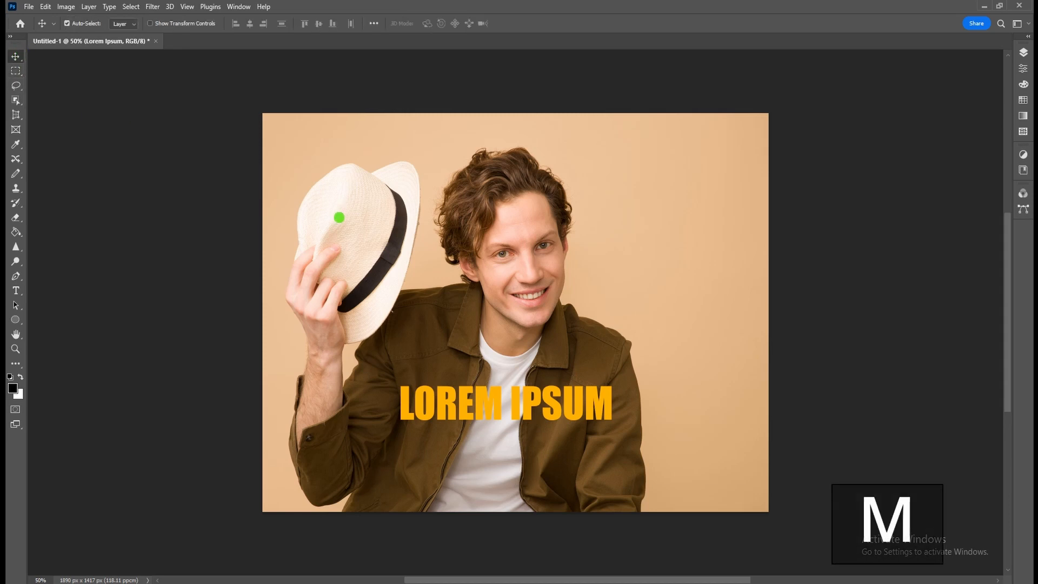
{"action": "key", "text": "m"}
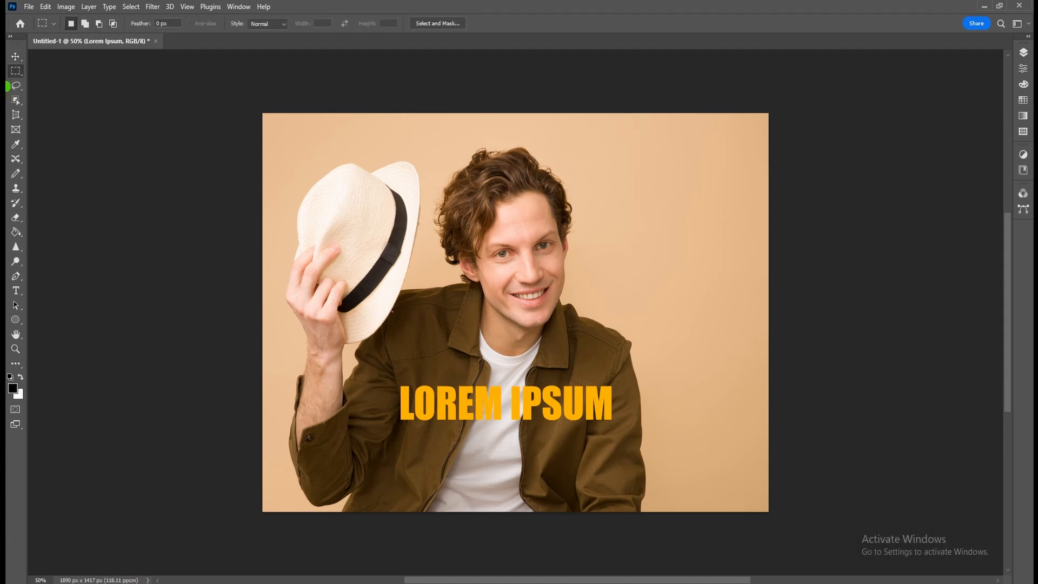
{"action": "key", "text": "shift+m"}
{"action": "right_click", "coordinate": [14, 72]}
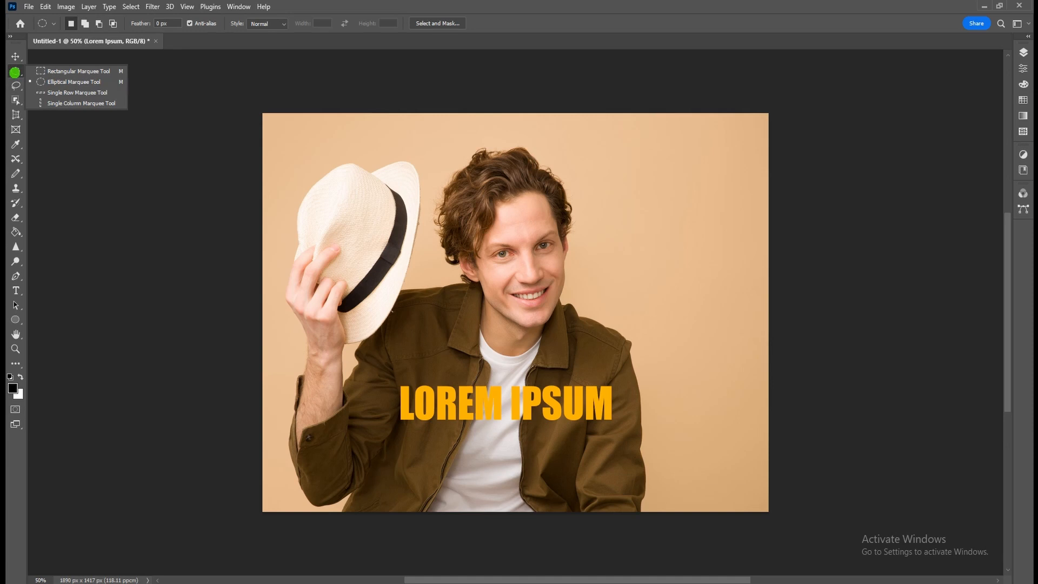
{"action": "left_click", "coordinate": [15, 72]}
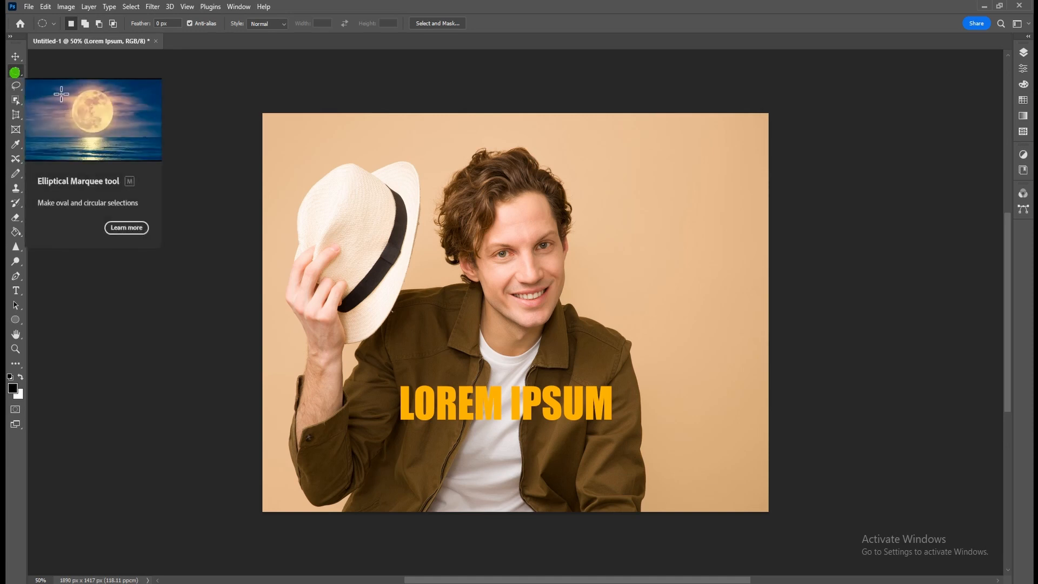
{"action": "key", "text": "shift+m"}
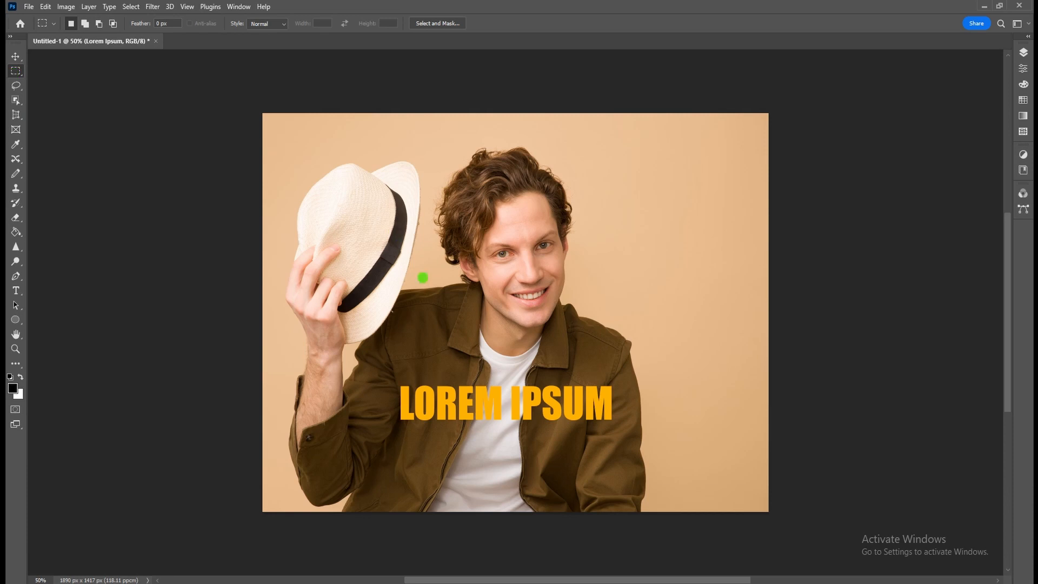
Step: Select the hat and hand with a rectangular marquee and try moving the area to the background beside the man's face
{"action": "left_click_drag", "start_coordinate": [278, 147], "coordinate": [428, 343]}
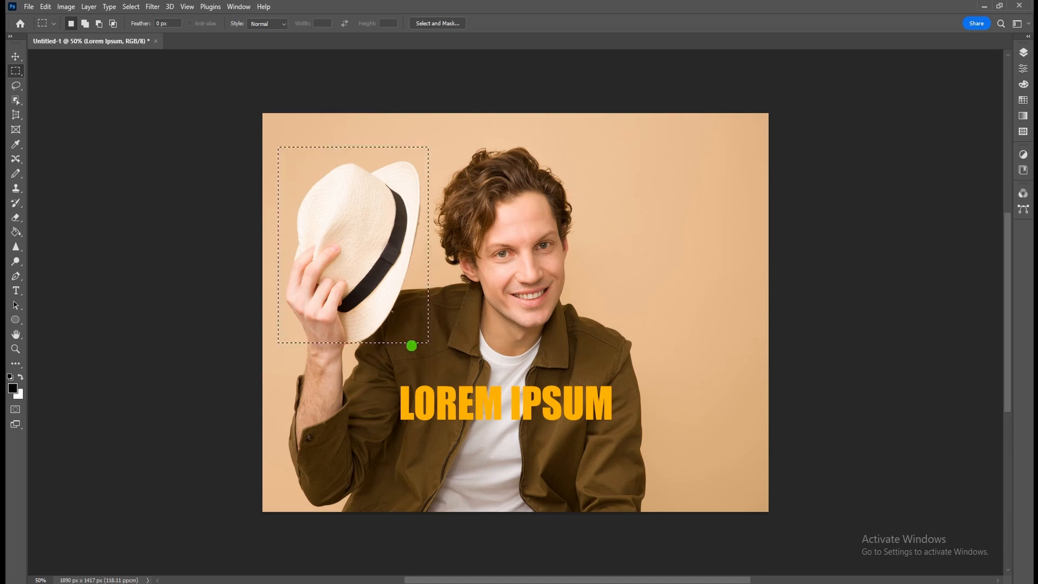
{"action": "key", "text": "v"}
{"action": "left_click_drag", "start_coordinate": [426, 245], "coordinate": [714, 240]}
Step: Draw two elliptical marquee selections in turn over the man's face and the background beside it, deselecting each one
{"action": "right_click", "coordinate": [15, 71]}
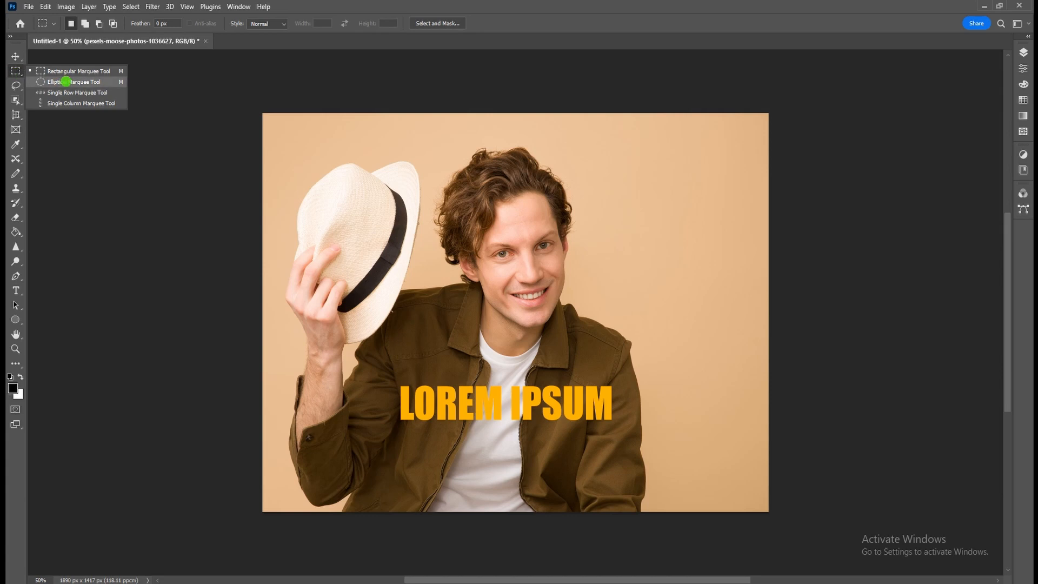
{"action": "left_click", "coordinate": [65, 82]}
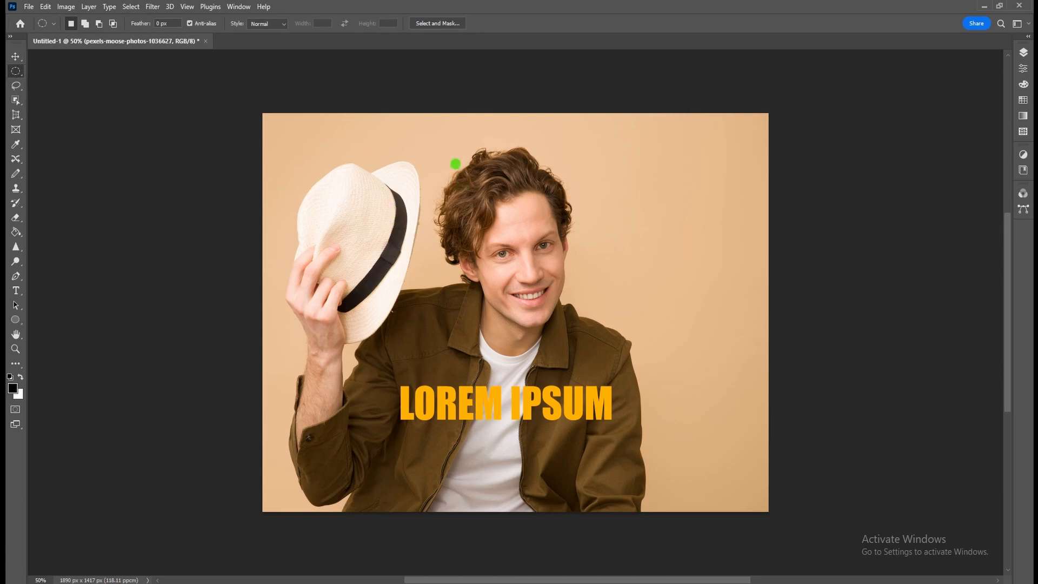
{"action": "left_click_drag", "start_coordinate": [456, 163], "coordinate": [760, 428]}
{"action": "left_click", "coordinate": [699, 366]}
{"action": "left_click_drag", "start_coordinate": [514, 168], "coordinate": [712, 380]}
{"action": "left_click", "coordinate": [712, 383]}
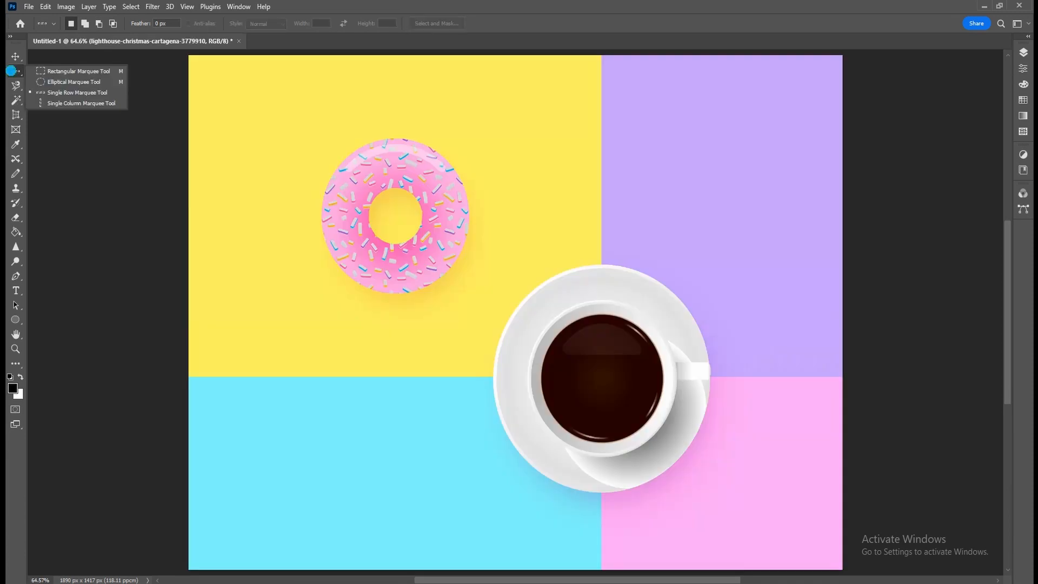
Step: Place a Single Row Marquee selection across the full width of the image, between the donut and the cyan area
{"action": "left_click", "coordinate": [79, 95]}
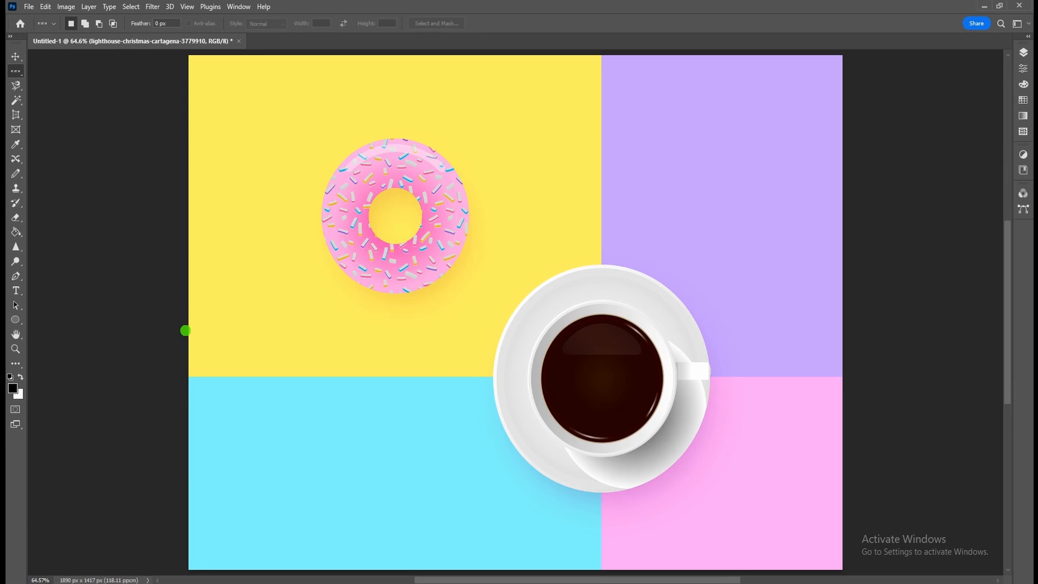
{"action": "left_click", "coordinate": [187, 332]}
Step: Zoom in to 1600% on the single-row selection near the saucer's rim to examine its pixel height
{"action": "key", "text": "ctrl+plus"}
{"action": "key", "text": "ctrl+plus"}
{"action": "key", "text": "ctrl+plus"}
{"action": "key", "text": "ctrl+plus"}
{"action": "key", "text": "ctrl+plus"}
{"action": "key", "text": "ctrl+plus"}
{"action": "key", "text": "ctrl+plus"}
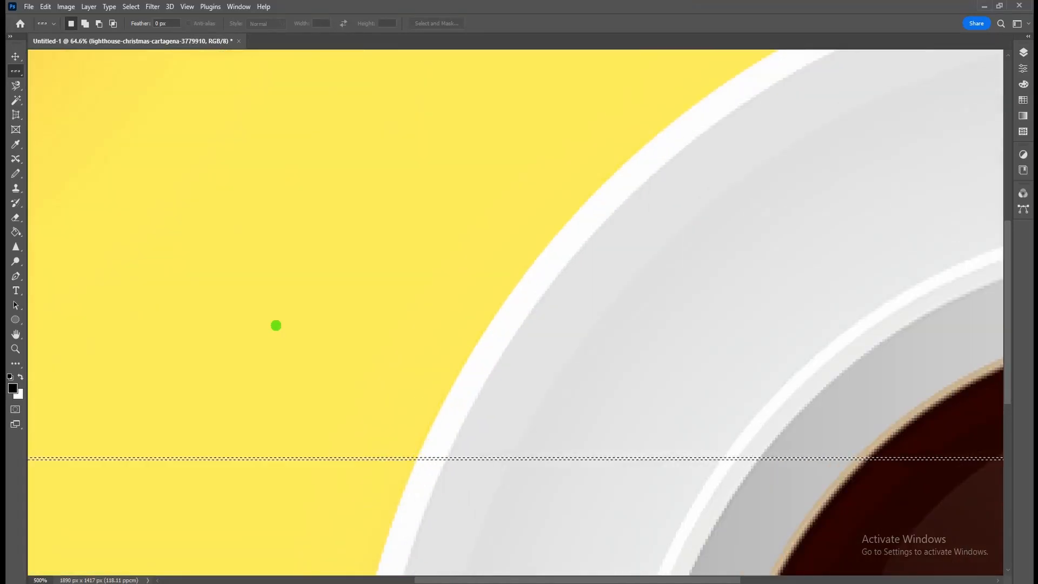
{"action": "key", "text": "h"}
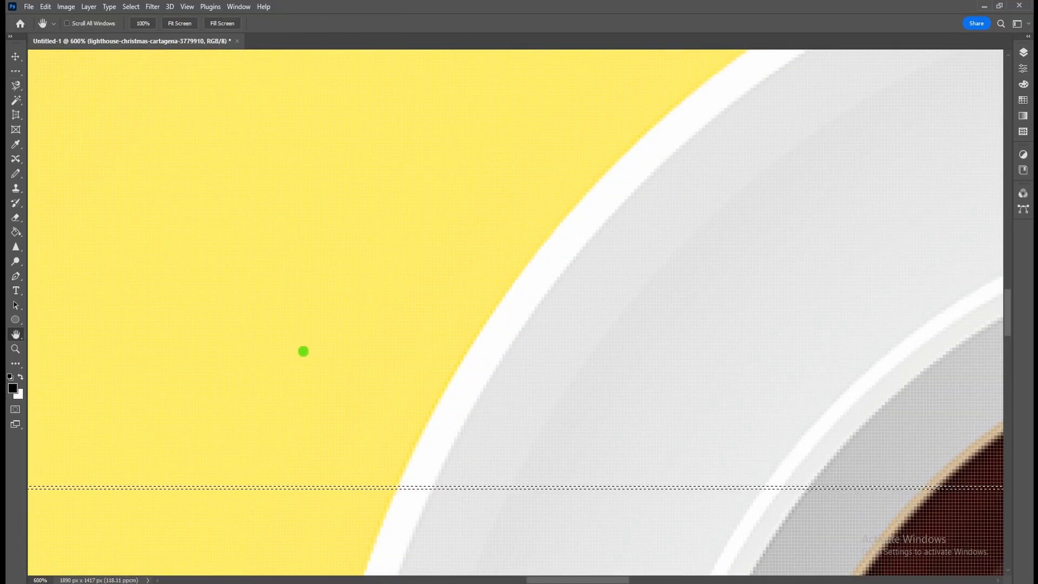
{"action": "left_click_drag", "start_coordinate": [301, 350], "coordinate": [357, 124]}
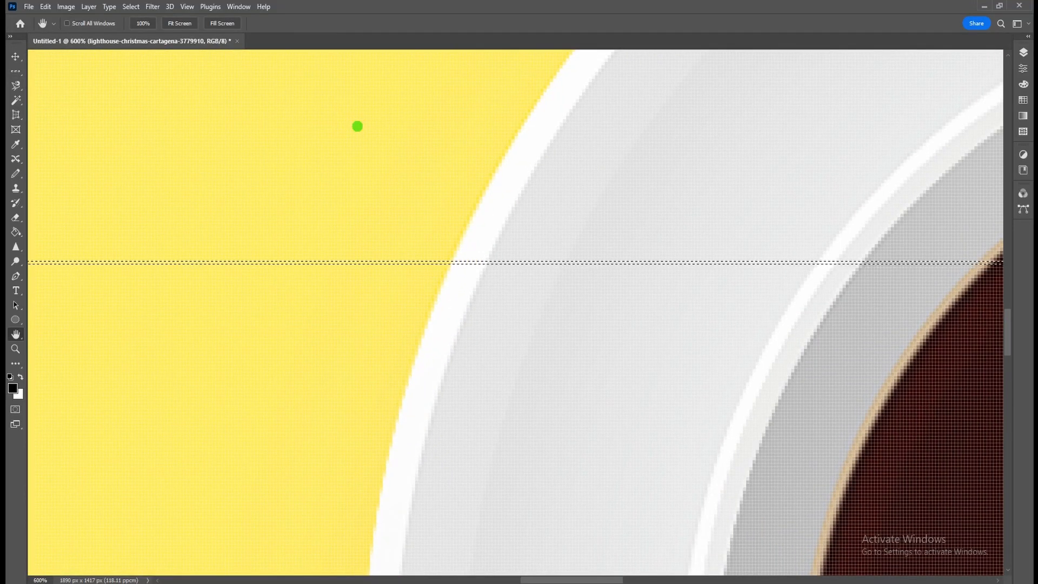
{"action": "key", "text": "ctrl+plus"}
{"action": "key", "text": "ctrl+plus"}
{"action": "key", "text": "ctrl+plus"}
{"action": "key", "text": "ctrl+plus"}
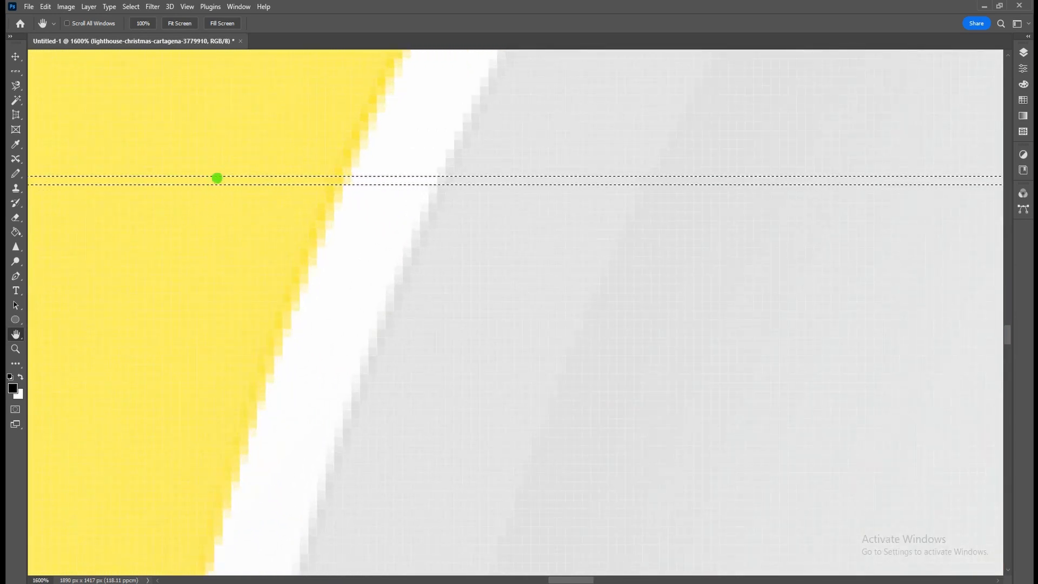
Step: Clear the single-row marquee selection and fit the whole donut and coffee image in view
{"action": "left_click", "coordinate": [14, 57]}
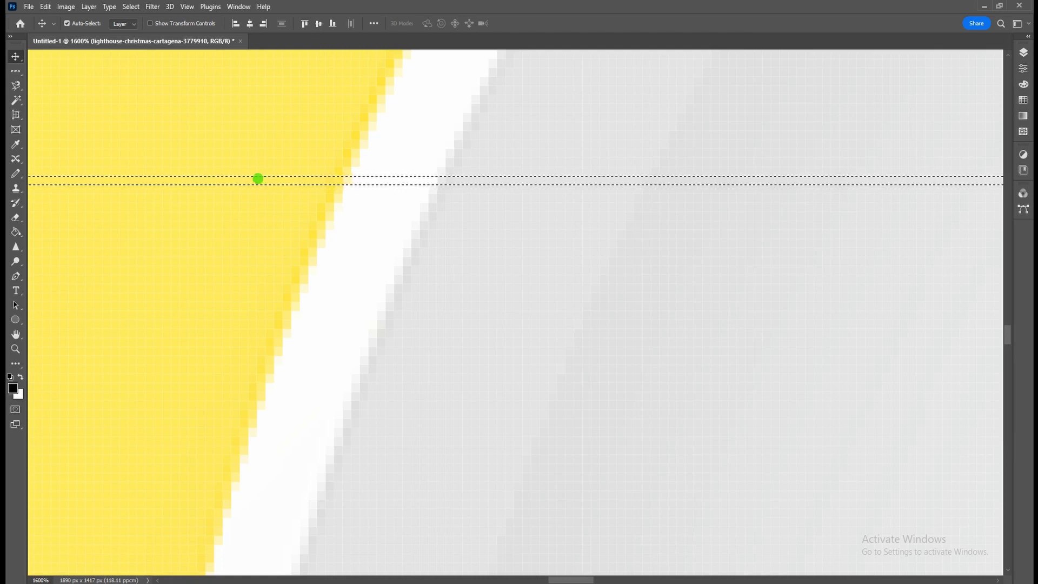
{"action": "key", "text": "ctrl+0"}
{"action": "key", "text": "m"}
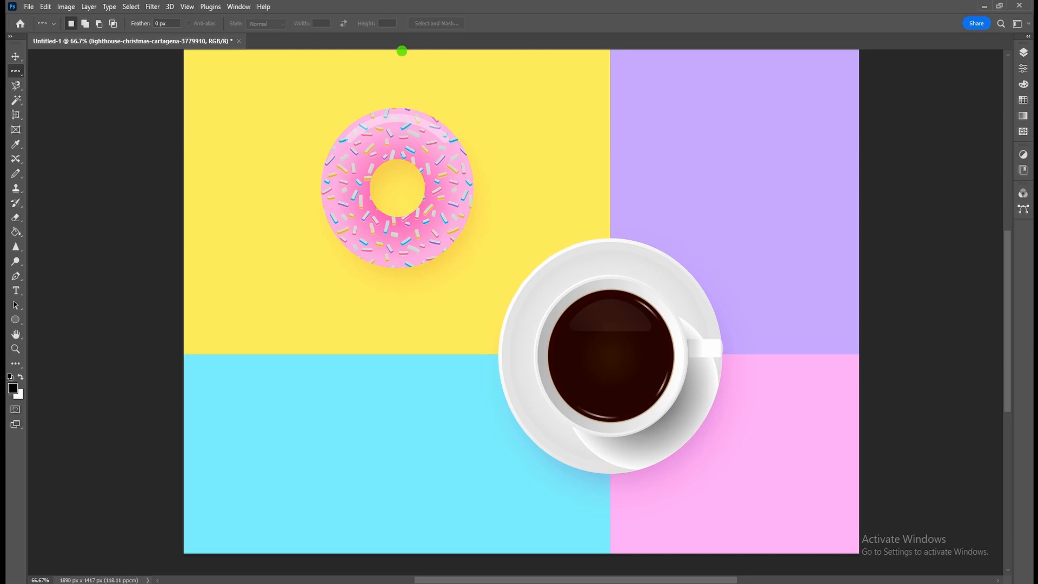
{"action": "key", "text": "ctrl+a"}
{"action": "left_click", "coordinate": [298, 57]}
Step: Draw a loose freehand Lasso selection around the hat and hand, and deselect it
{"action": "left_click", "coordinate": [15, 85]}
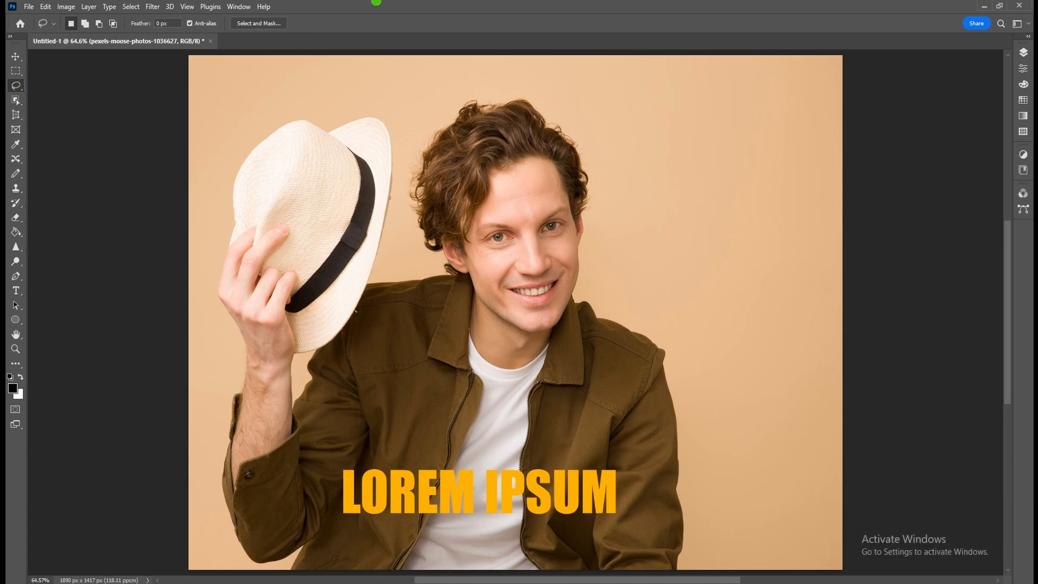
{"action": "right_click", "coordinate": [15, 85]}
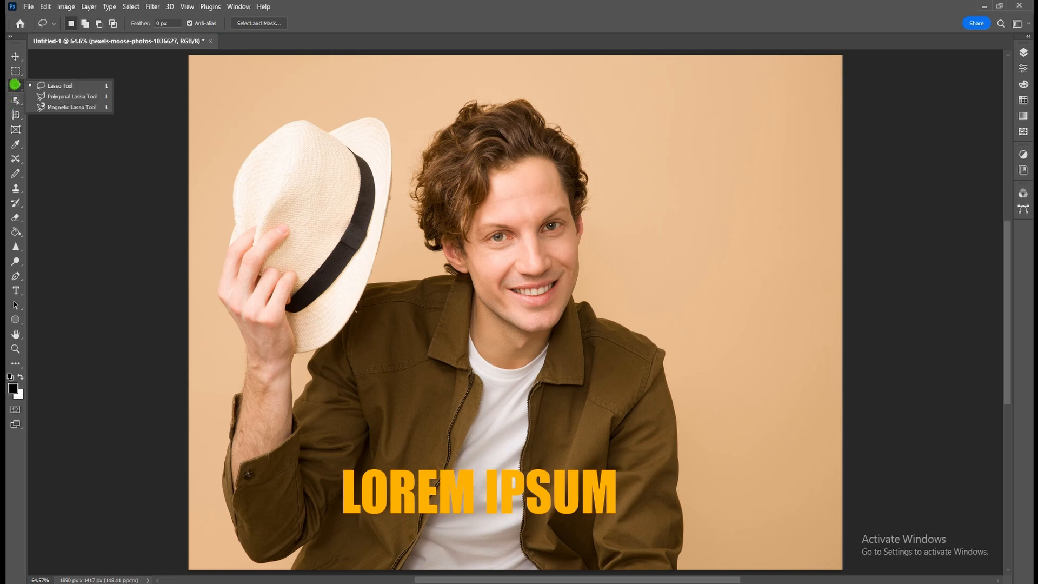
{"action": "left_click", "coordinate": [53, 85]}
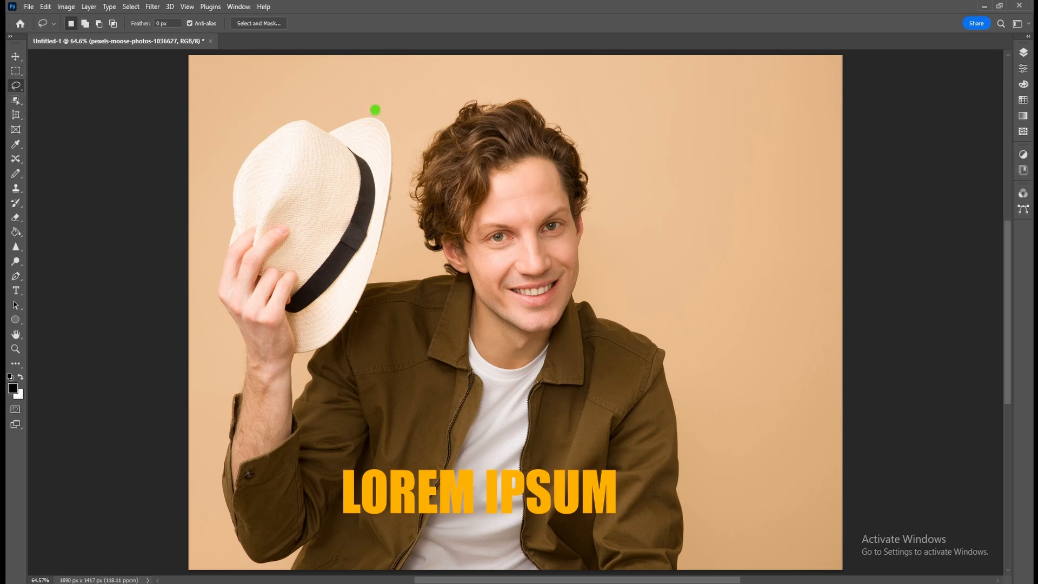
{"action": "mouse_move", "coordinate": [372, 110]}
{"action": "left_mouse_down"}
{"action": "mouse_move", "coordinate": [402, 186]}
{"action": "mouse_move", "coordinate": [371, 327]}
{"action": "mouse_move", "coordinate": [306, 367]}
{"action": "mouse_move", "coordinate": [246, 364]}
{"action": "mouse_move", "coordinate": [211, 328]}
{"action": "mouse_move", "coordinate": [202, 264]}
{"action": "mouse_move", "coordinate": [230, 212]}
{"action": "mouse_move", "coordinate": [214, 174]}
{"action": "mouse_move", "coordinate": [228, 148]}
{"action": "mouse_move", "coordinate": [287, 112]}
{"action": "mouse_move", "coordinate": [378, 109]}
{"action": "left_mouse_up"}
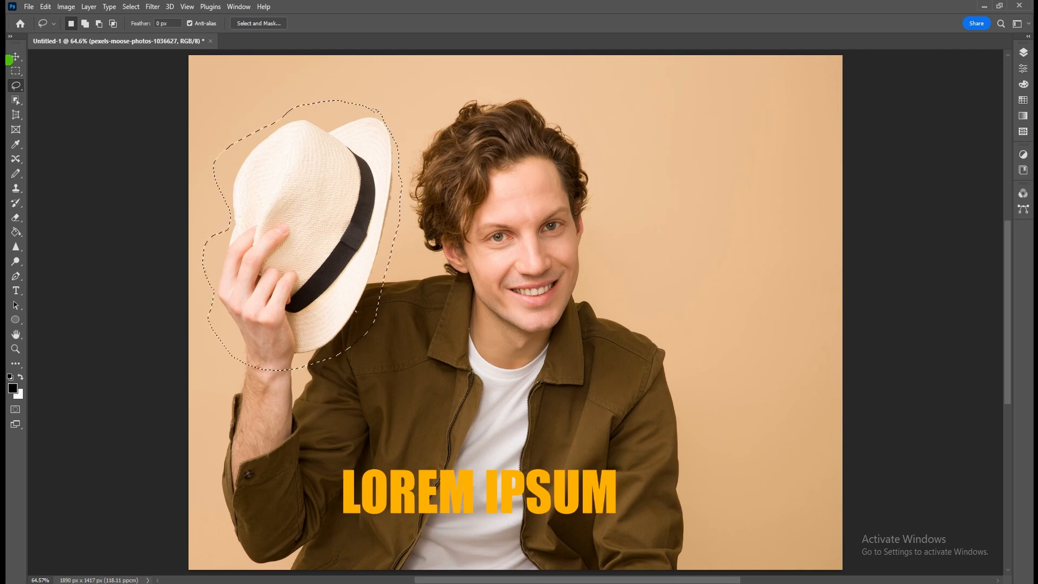
{"action": "left_click", "coordinate": [16, 83], "text": "alt"}
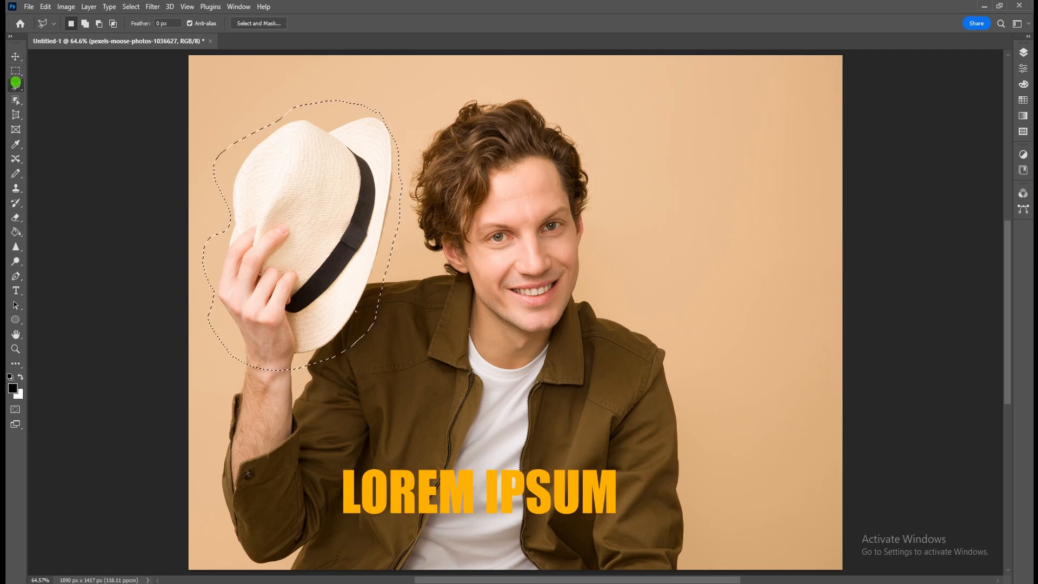
{"action": "key", "text": "ctrl+d"}
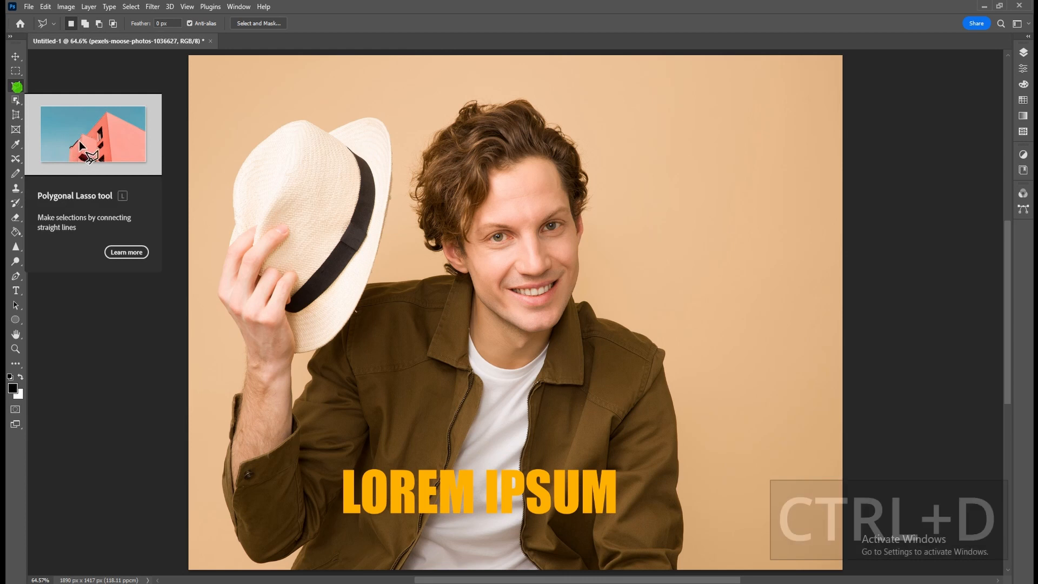
Step: Outline the blue sign panel with the 9 corner by corner as a closed Polygonal Lasso selection
{"action": "right_click", "coordinate": [16, 87]}
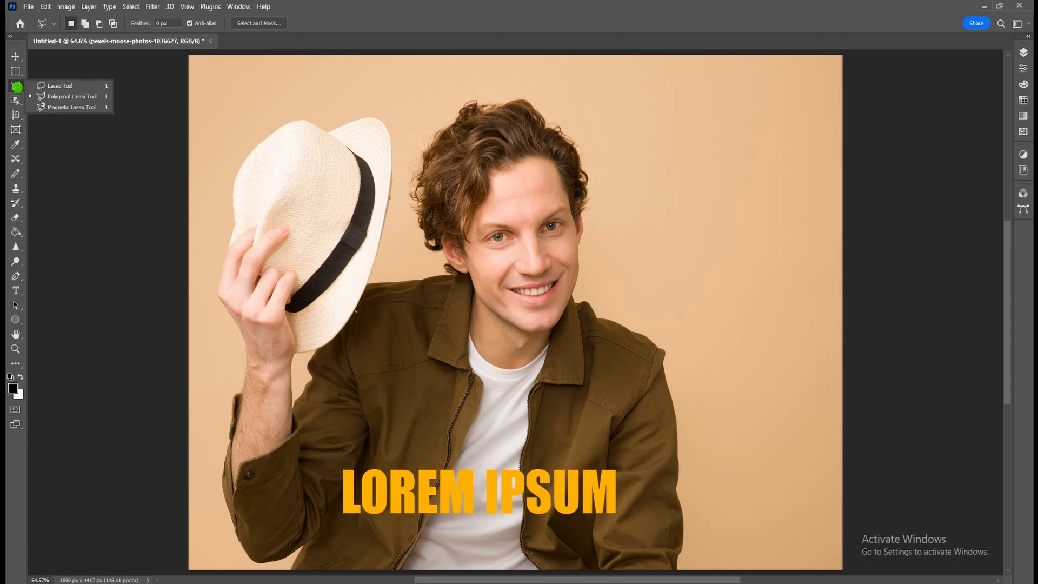
{"action": "left_click", "coordinate": [17, 87]}
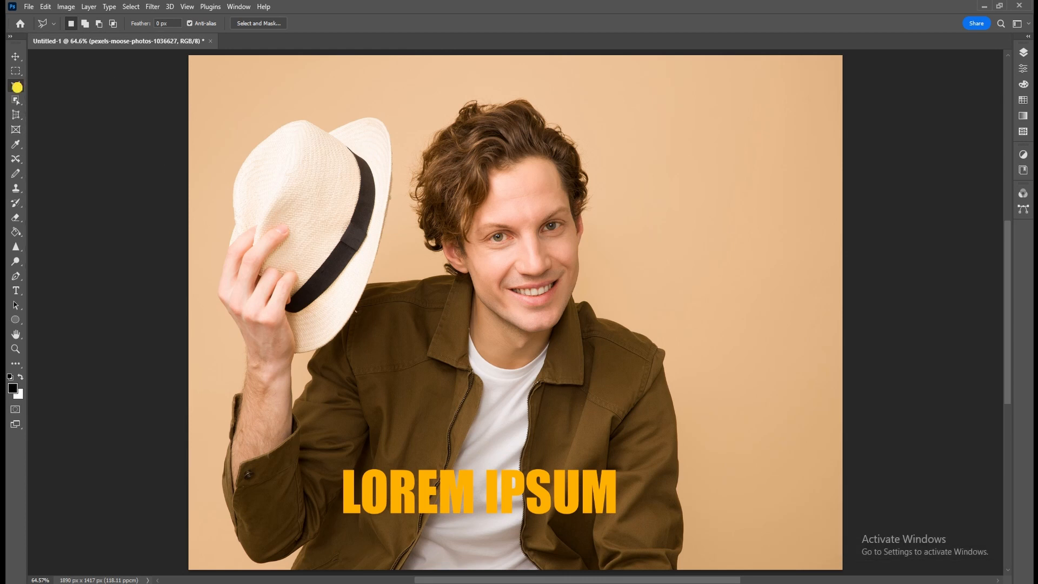
{"action": "left_click", "coordinate": [73, 100]}
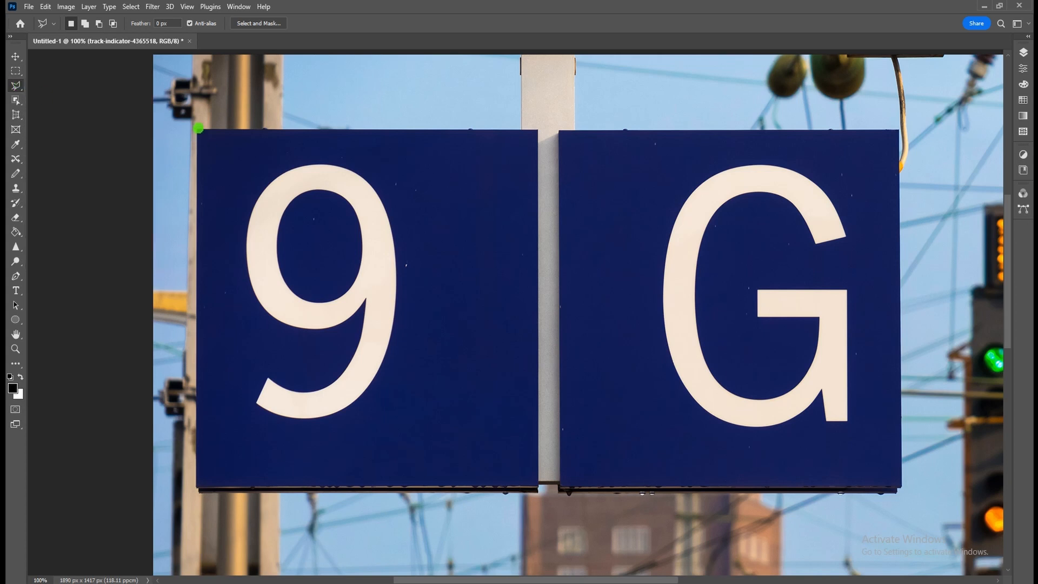
{"action": "left_click", "coordinate": [198, 129]}
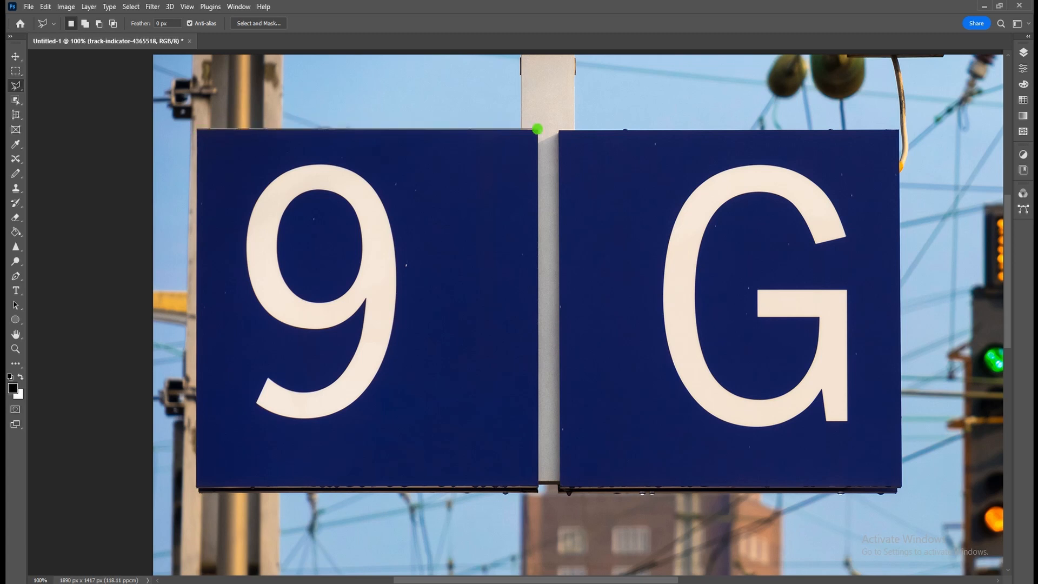
{"action": "left_click", "coordinate": [538, 129]}
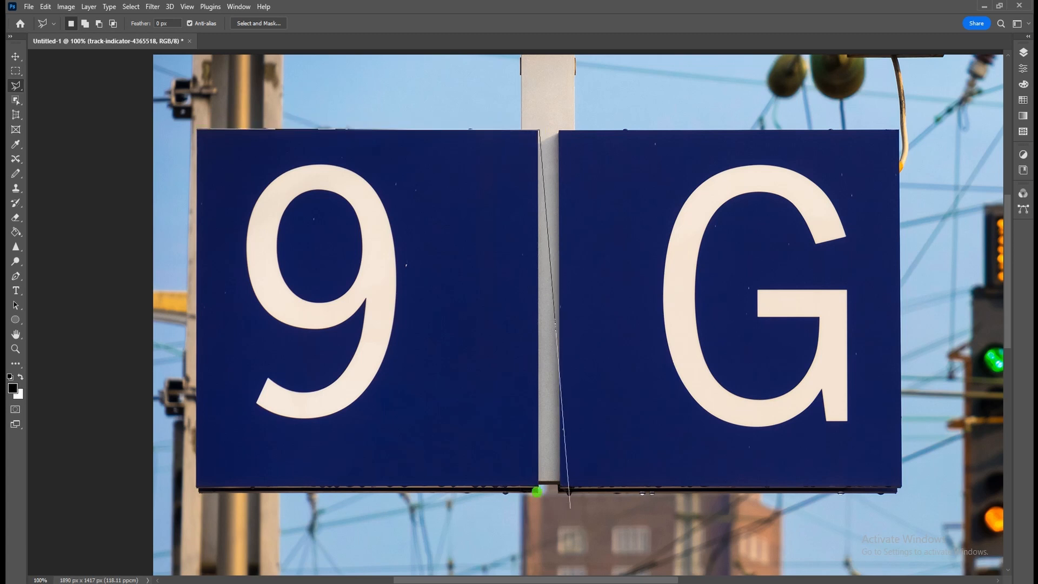
{"action": "left_click", "coordinate": [537, 488]}
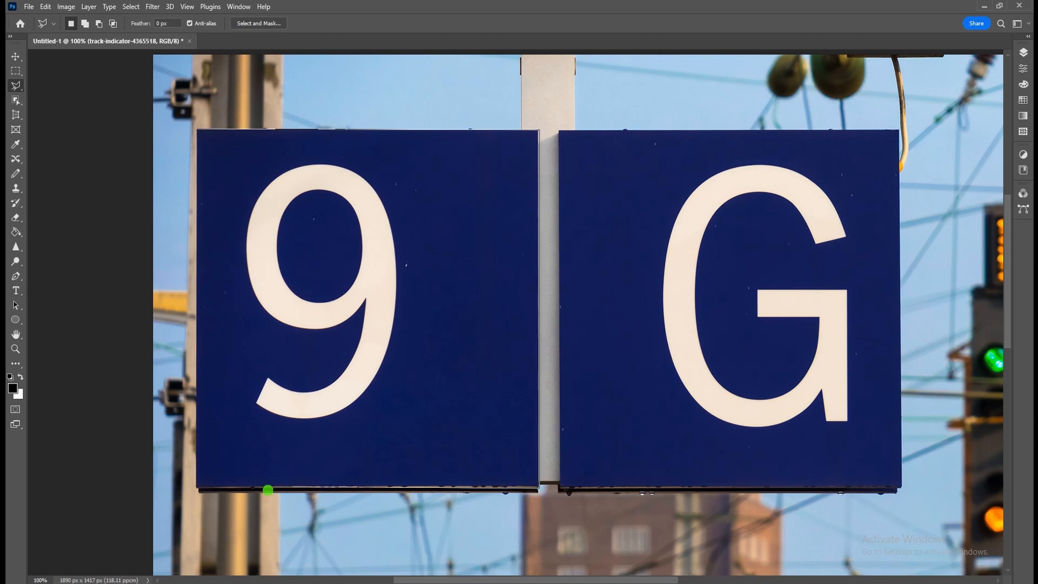
{"action": "left_click", "coordinate": [198, 483]}
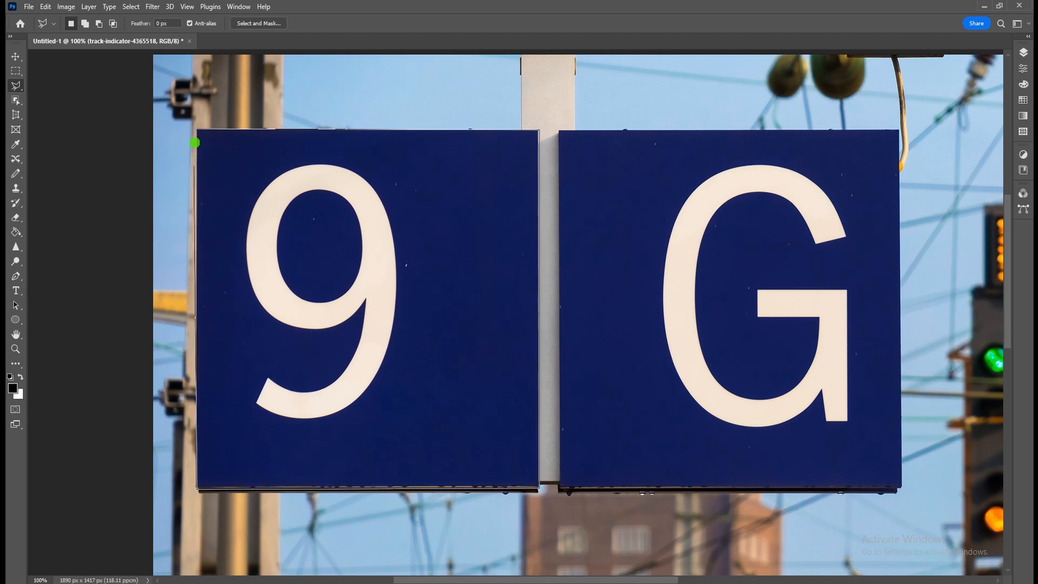
{"action": "left_click", "coordinate": [197, 128]}
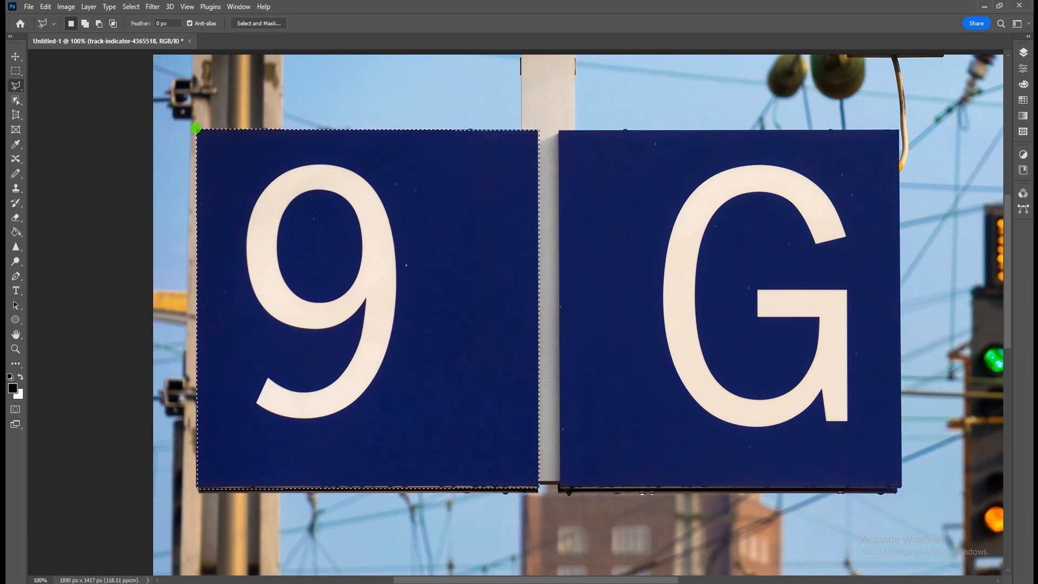
Step: Try moving the selected 9 panel over the G panel, and undo the move
{"action": "left_click", "coordinate": [15, 56]}
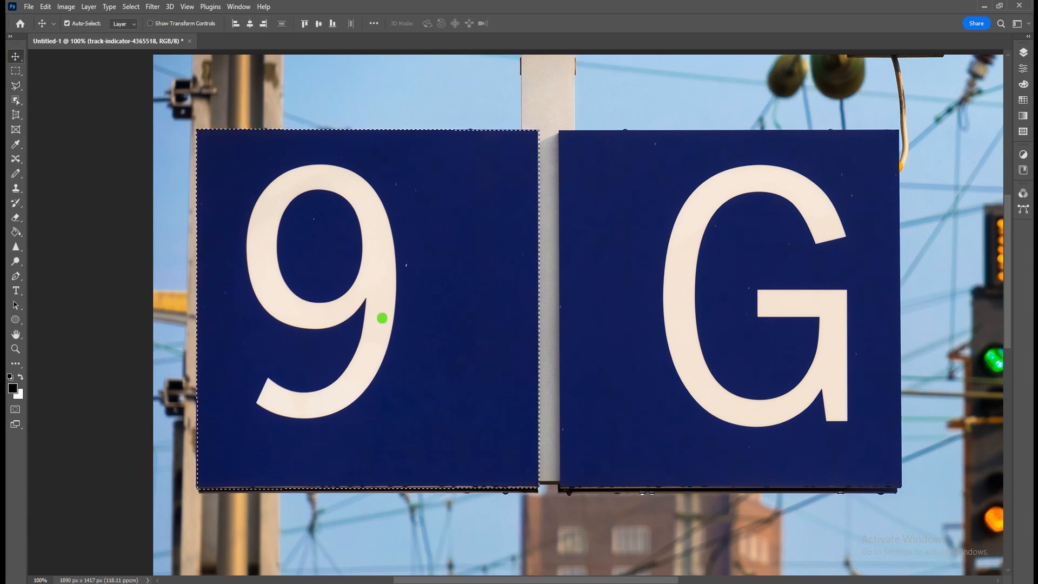
{"action": "left_click_drag", "start_coordinate": [421, 329], "coordinate": [781, 329]}
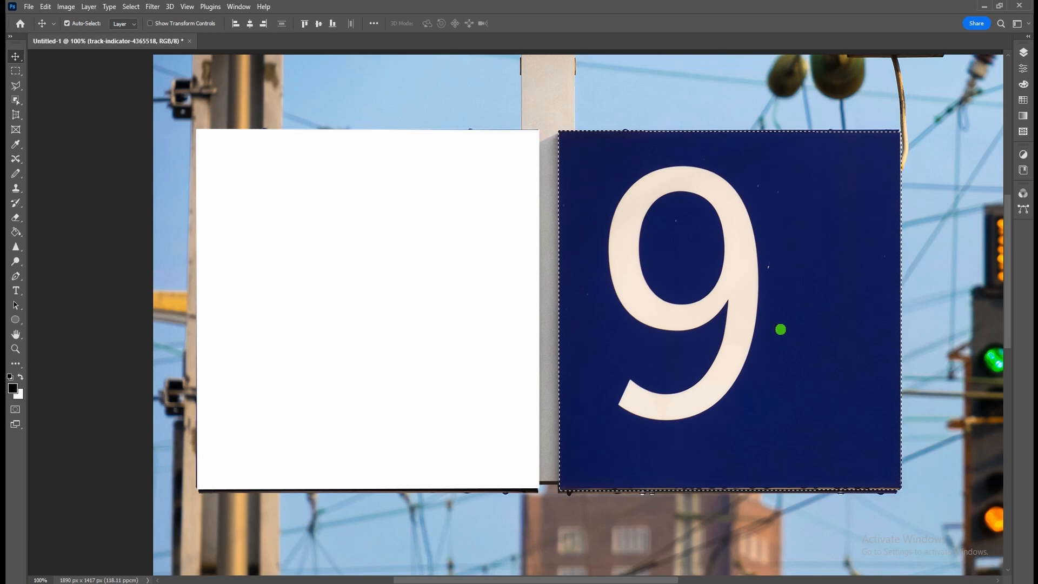
{"action": "key", "text": "ctrl"}
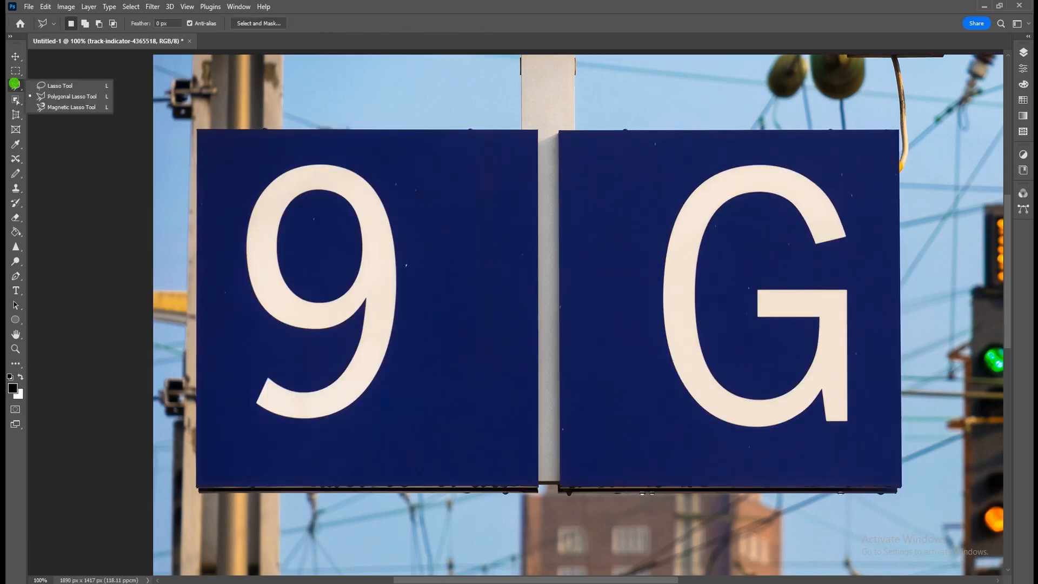
Step: Trace the outer edge of the figure 9 with the Magnetic Lasso, removing stray anchor points and closing the outline at its start
{"action": "left_click", "coordinate": [56, 105]}
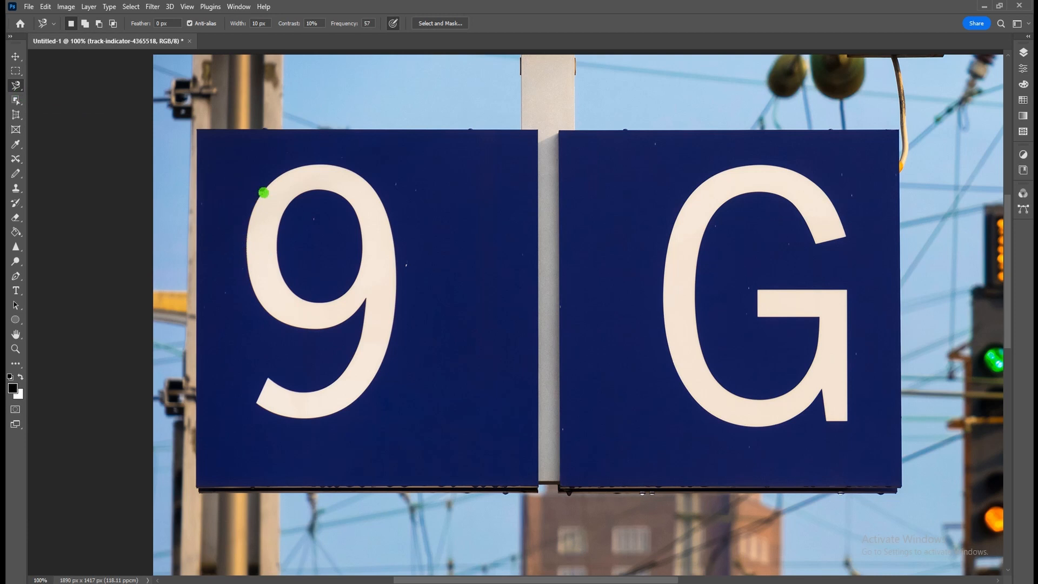
{"action": "left_click", "coordinate": [261, 193]}
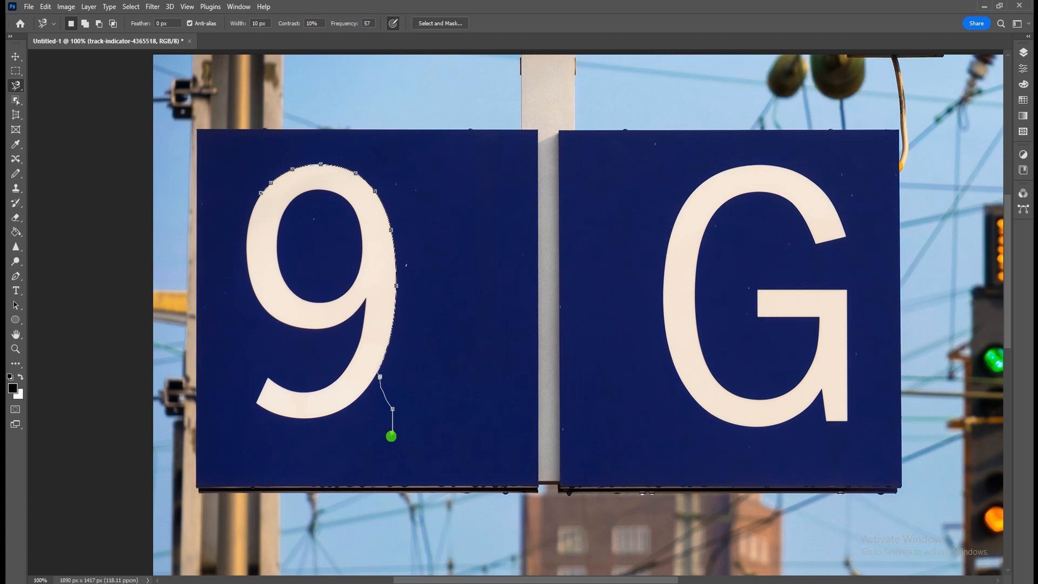
{"action": "key", "text": "BackSpace"}
{"action": "key", "text": "BackSpace"}
{"action": "key", "text": "BackSpace"}
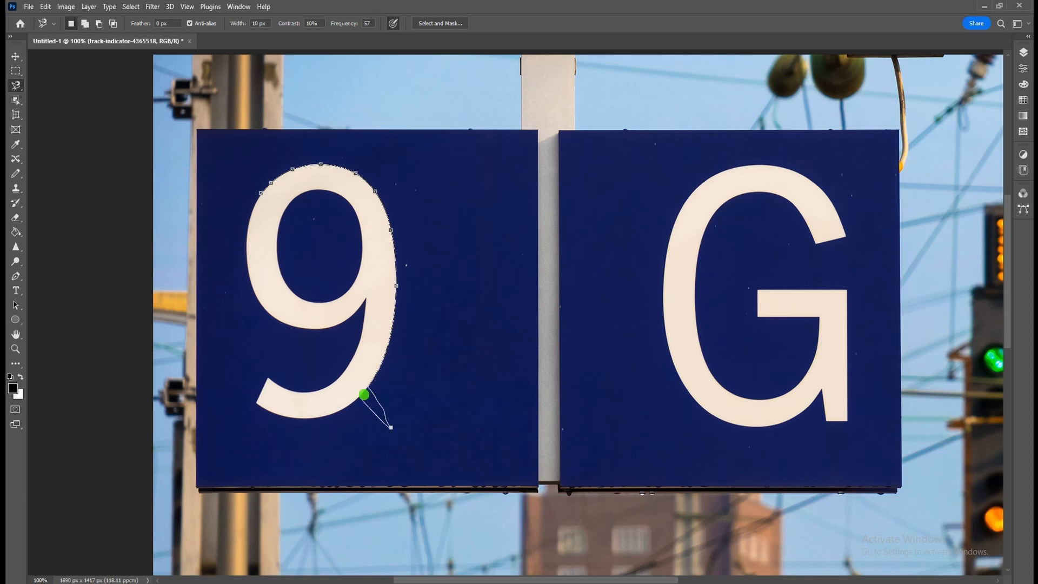
{"action": "key", "text": "BackSpace"}
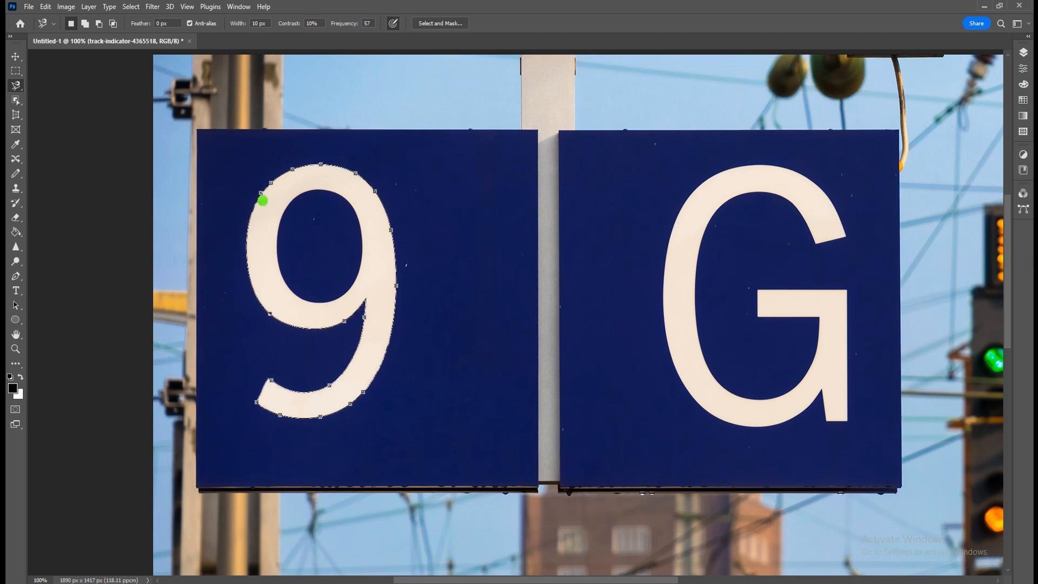
{"action": "left_click", "coordinate": [260, 195]}
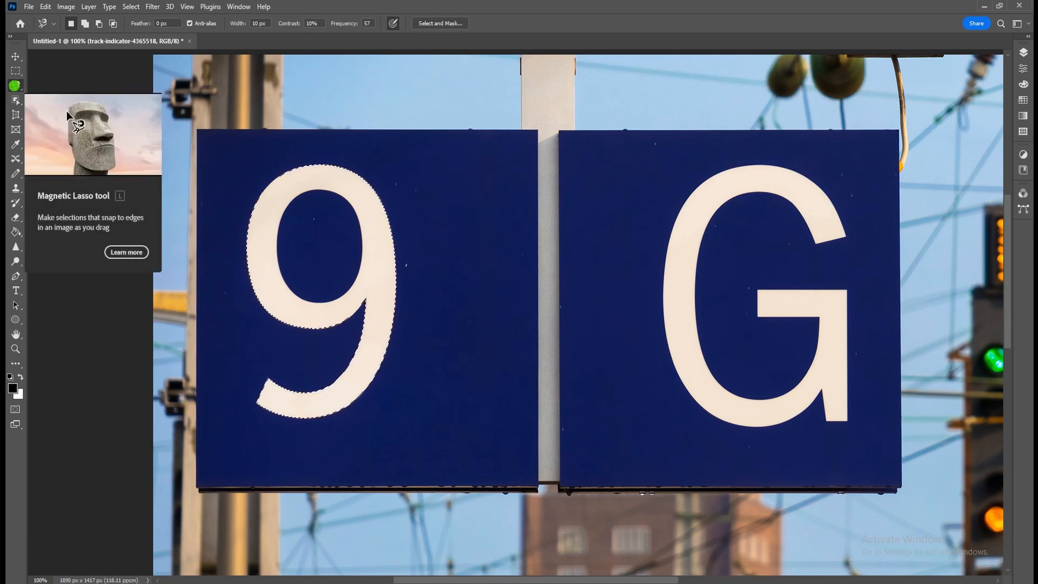
{"action": "left_click", "coordinate": [19, 93]}
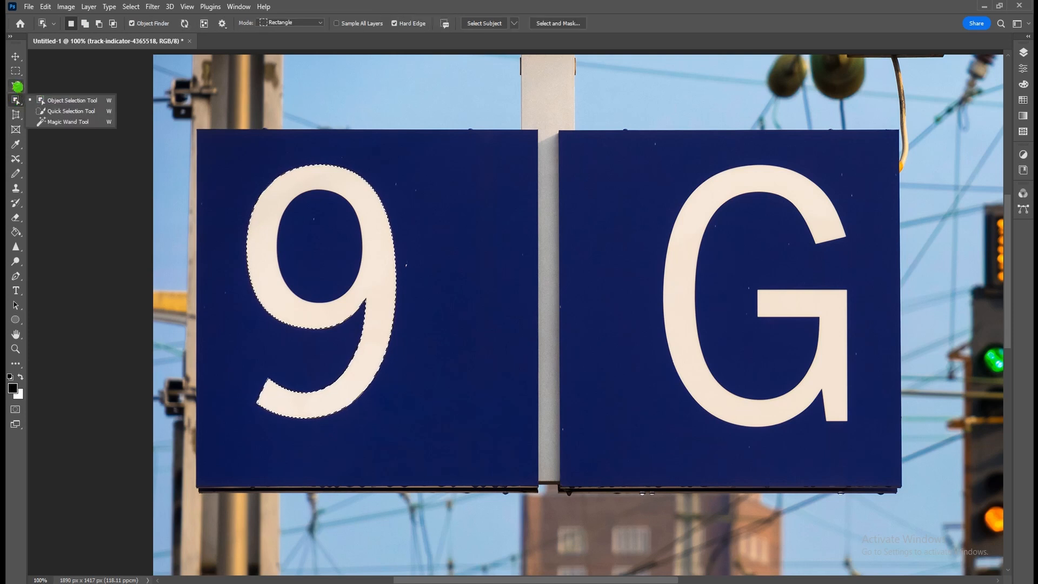
{"action": "left_click", "coordinate": [17, 85]}
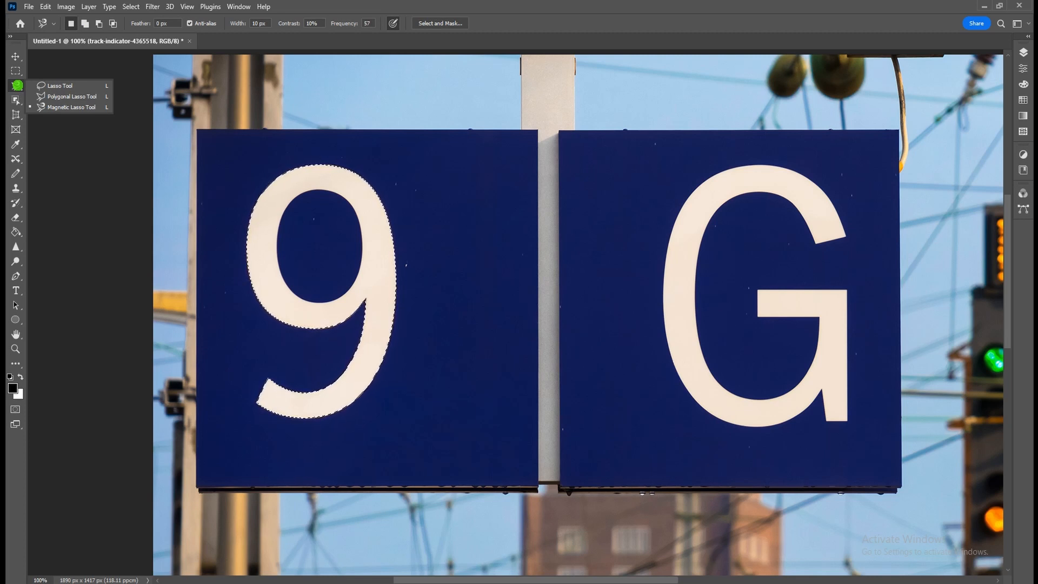
{"action": "left_click", "coordinate": [14, 100]}
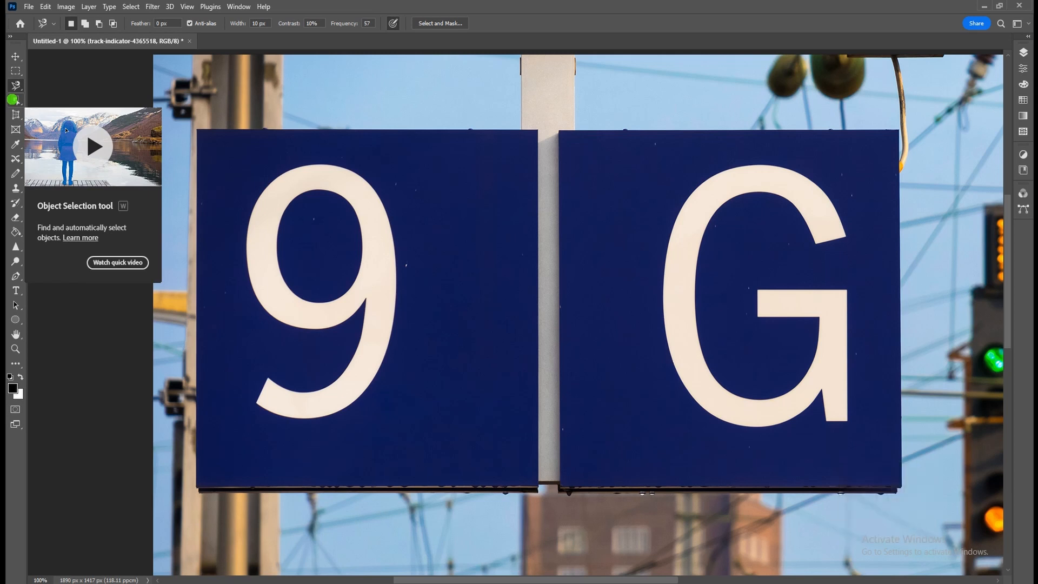
Step: Draw an Object Selection rectangle of about 350 × 480 px around the figure 9
{"action": "right_click", "coordinate": [12, 99]}
{"action": "left_click", "coordinate": [48, 99]}
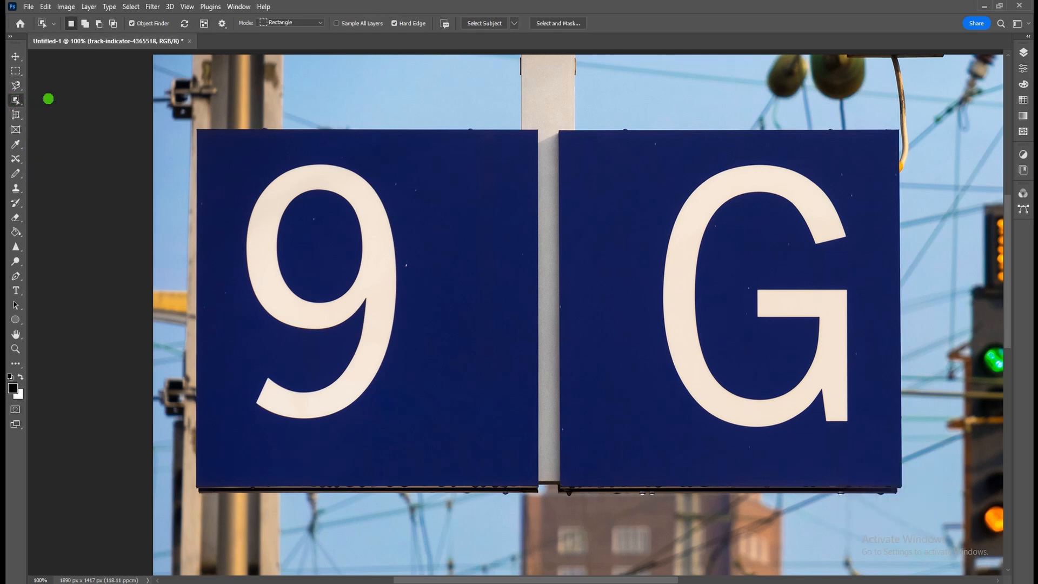
{"action": "right_click", "coordinate": [18, 100]}
{"action": "left_click", "coordinate": [46, 102]}
{"action": "left_click_drag", "start_coordinate": [223, 161], "coordinate": [347, 356]}
{"action": "left_click_drag", "start_coordinate": [374, 392], "coordinate": [409, 429]}
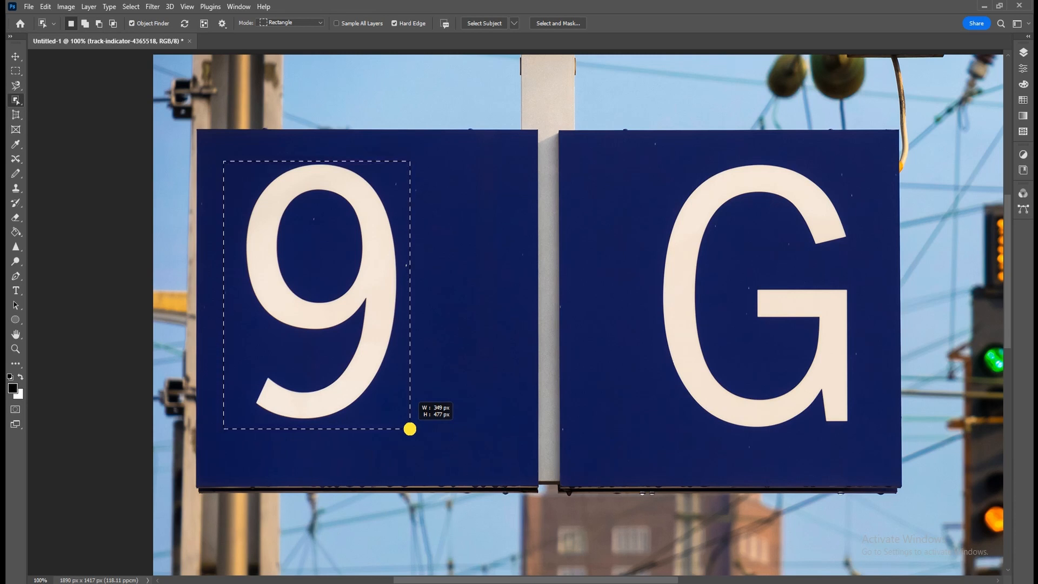
{"action": "left_click_drag", "start_coordinate": [410, 429], "coordinate": [412, 433]}
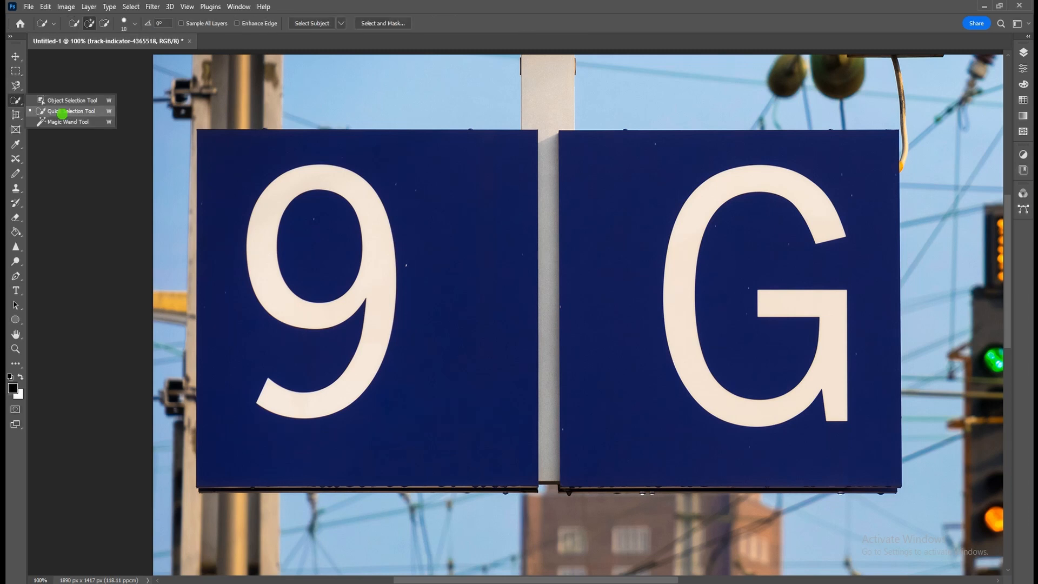
Step: Paint a Quick Selection stroke across the figure 9 from its outer curve to its stem
{"action": "left_click", "coordinate": [62, 113]}
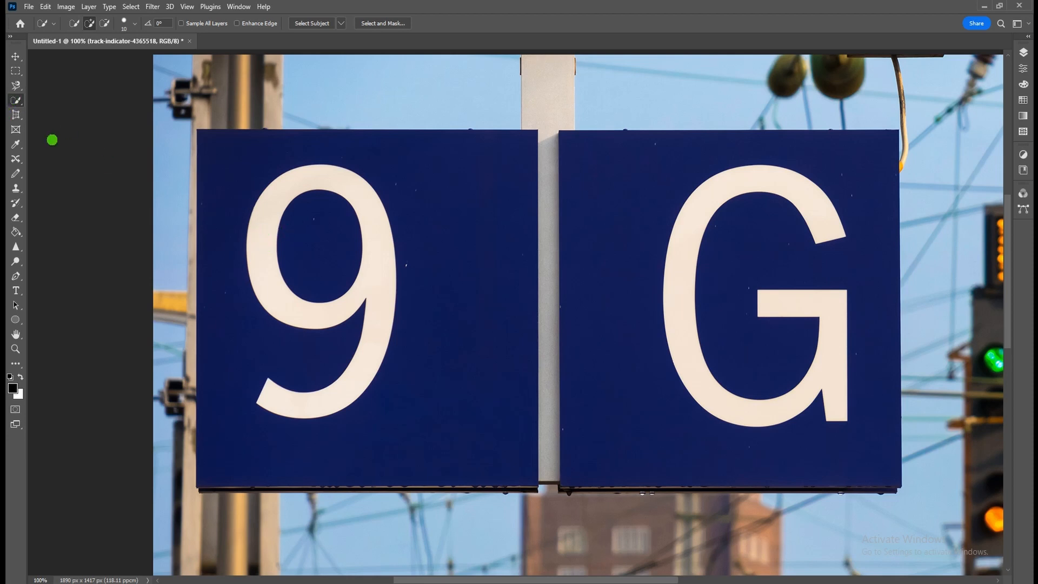
{"action": "left_click", "coordinate": [14, 100]}
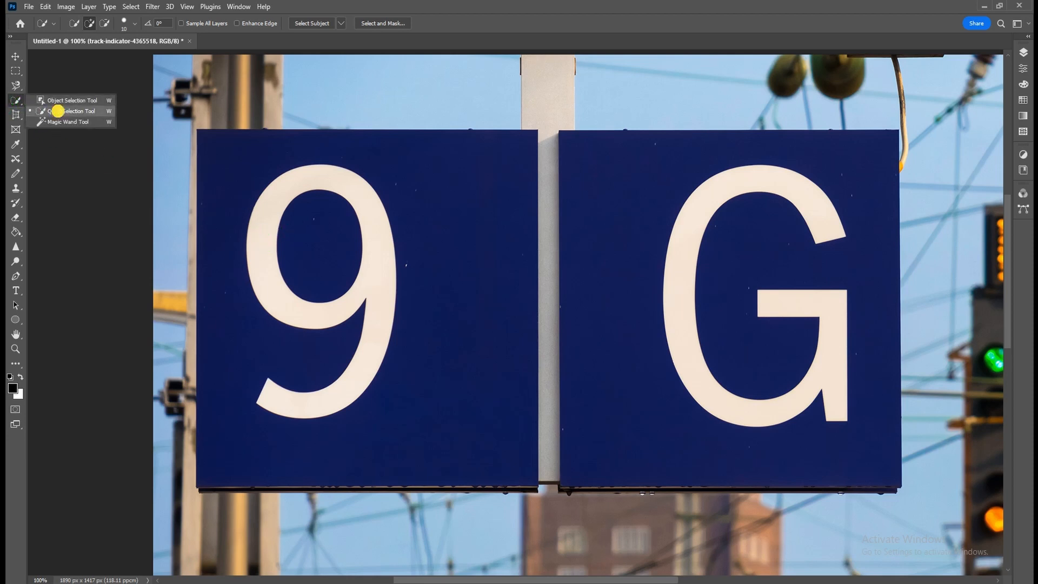
{"action": "left_click", "coordinate": [51, 107]}
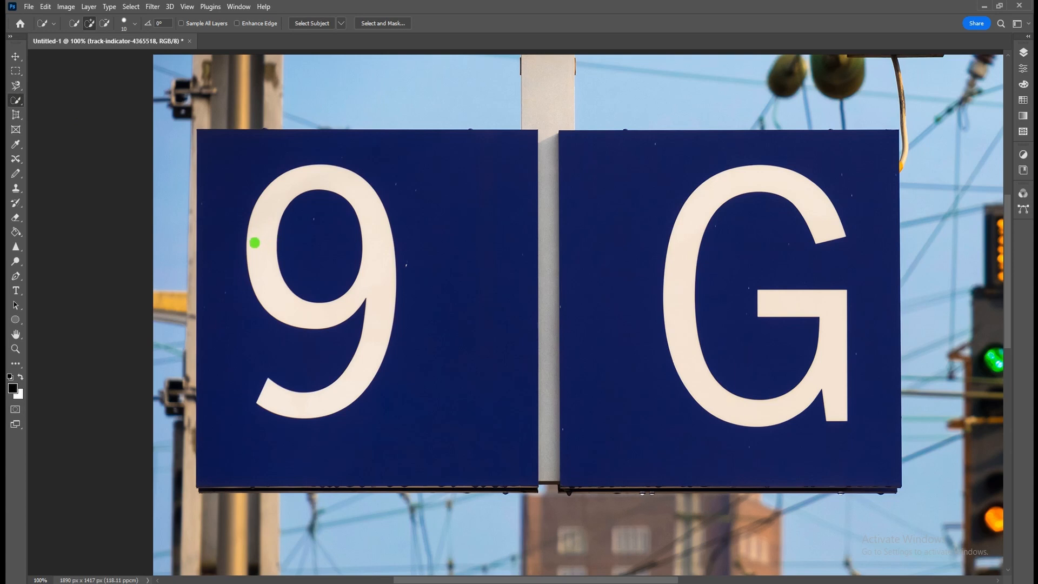
{"action": "mouse_move", "coordinate": [254, 243]}
{"action": "left_mouse_down"}
{"action": "mouse_move", "coordinate": [306, 191]}
{"action": "mouse_move", "coordinate": [341, 184]}
{"action": "mouse_move", "coordinate": [378, 217]}
{"action": "mouse_move", "coordinate": [381, 282]}
{"action": "left_mouse_up"}
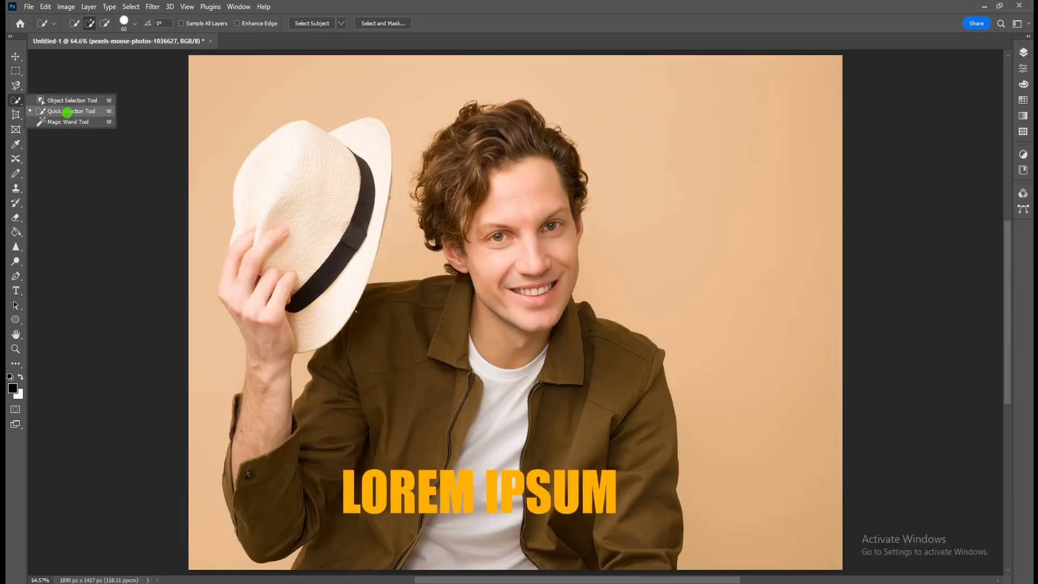
Step: Select the straw hat with Quick Selection strokes, and subtract the fingers and a strip across the crown
{"action": "left_click", "coordinate": [66, 112]}
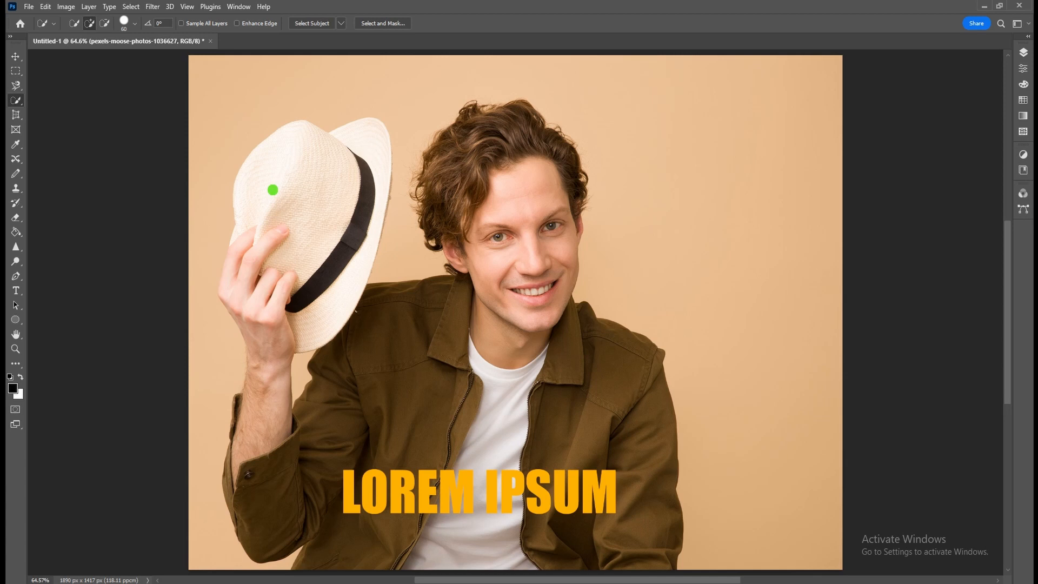
{"action": "mouse_move", "coordinate": [257, 181]}
{"action": "left_mouse_down"}
{"action": "mouse_move", "coordinate": [291, 155]}
{"action": "mouse_move", "coordinate": [317, 195]}
{"action": "left_mouse_up"}
{"action": "mouse_move", "coordinate": [324, 166]}
{"action": "left_mouse_down"}
{"action": "mouse_move", "coordinate": [344, 154]}
{"action": "mouse_move", "coordinate": [292, 143]}
{"action": "mouse_move", "coordinate": [313, 136]}
{"action": "mouse_move", "coordinate": [285, 130]}
{"action": "mouse_move", "coordinate": [290, 137]}
{"action": "mouse_move", "coordinate": [231, 176]}
{"action": "mouse_move", "coordinate": [304, 149]}
{"action": "mouse_move", "coordinate": [312, 186]}
{"action": "mouse_move", "coordinate": [300, 181]}
{"action": "mouse_move", "coordinate": [268, 218]}
{"action": "mouse_move", "coordinate": [261, 164]}
{"action": "mouse_move", "coordinate": [310, 138]}
{"action": "mouse_move", "coordinate": [328, 165]}
{"action": "mouse_move", "coordinate": [322, 205]}
{"action": "mouse_move", "coordinate": [321, 168]}
{"action": "left_mouse_up"}
{"action": "mouse_move", "coordinate": [360, 129]}
{"action": "left_mouse_down"}
{"action": "mouse_move", "coordinate": [398, 131]}
{"action": "mouse_move", "coordinate": [390, 147]}
{"action": "mouse_move", "coordinate": [336, 119]}
{"action": "mouse_move", "coordinate": [378, 123]}
{"action": "mouse_move", "coordinate": [378, 163]}
{"action": "mouse_move", "coordinate": [354, 152]}
{"action": "left_mouse_up"}
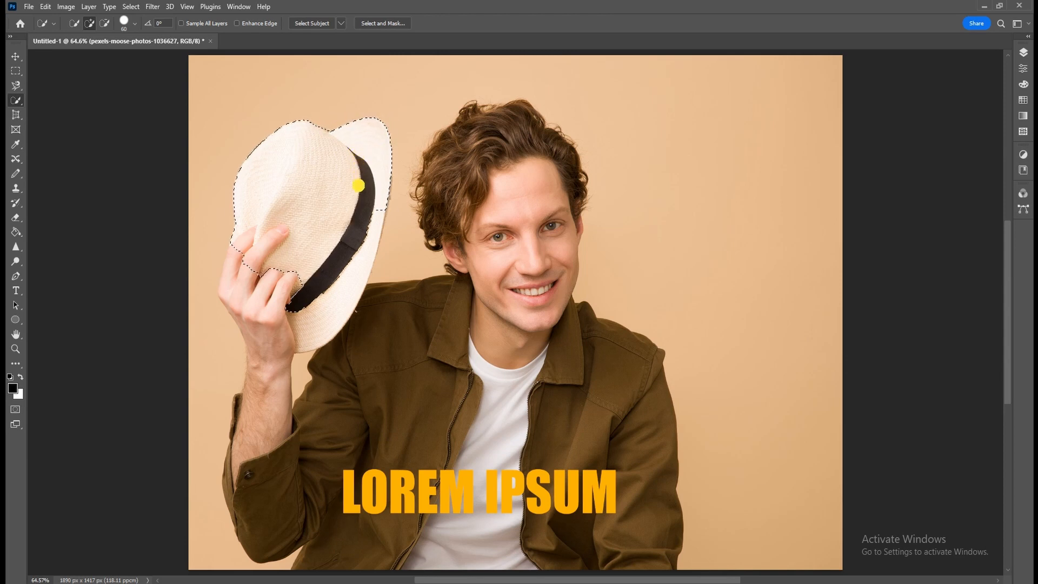
{"action": "mouse_move", "coordinate": [339, 259]}
{"action": "left_mouse_down"}
{"action": "mouse_move", "coordinate": [323, 297]}
{"action": "mouse_move", "coordinate": [344, 245]}
{"action": "left_mouse_up"}
{"action": "mouse_move", "coordinate": [354, 160]}
{"action": "left_mouse_down"}
{"action": "mouse_move", "coordinate": [321, 235]}
{"action": "mouse_move", "coordinate": [318, 205]}
{"action": "mouse_move", "coordinate": [293, 264]}
{"action": "left_mouse_up"}
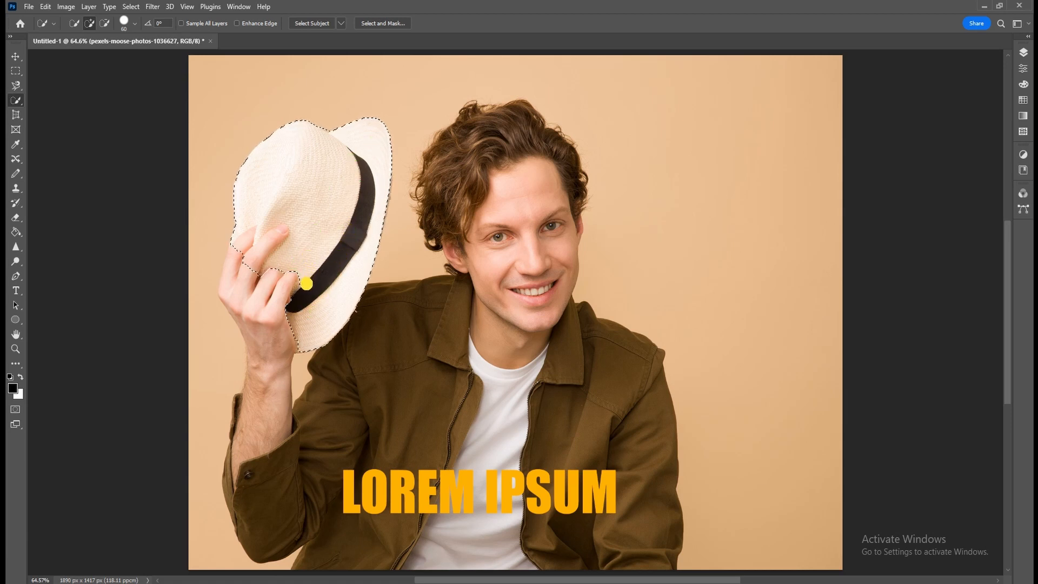
{"action": "mouse_move", "coordinate": [293, 271]}
{"action": "left_mouse_down"}
{"action": "mouse_move", "coordinate": [281, 299]}
{"action": "mouse_move", "coordinate": [277, 288]}
{"action": "mouse_move", "coordinate": [246, 291]}
{"action": "mouse_move", "coordinate": [225, 278]}
{"action": "mouse_move", "coordinate": [267, 316]}
{"action": "mouse_move", "coordinate": [223, 301]}
{"action": "mouse_move", "coordinate": [226, 266]}
{"action": "left_mouse_up"}
{"action": "key", "text": "alt"}
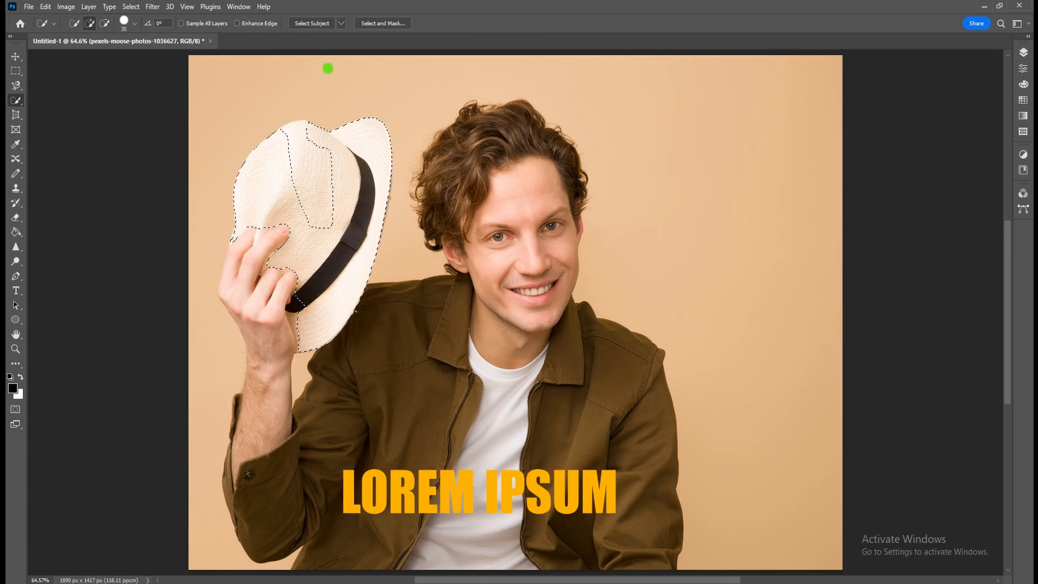
Step: Try filling the selected hat area with red at 100% opacity, then undo the fill and deselect
{"action": "key", "text": "shift+F5"}
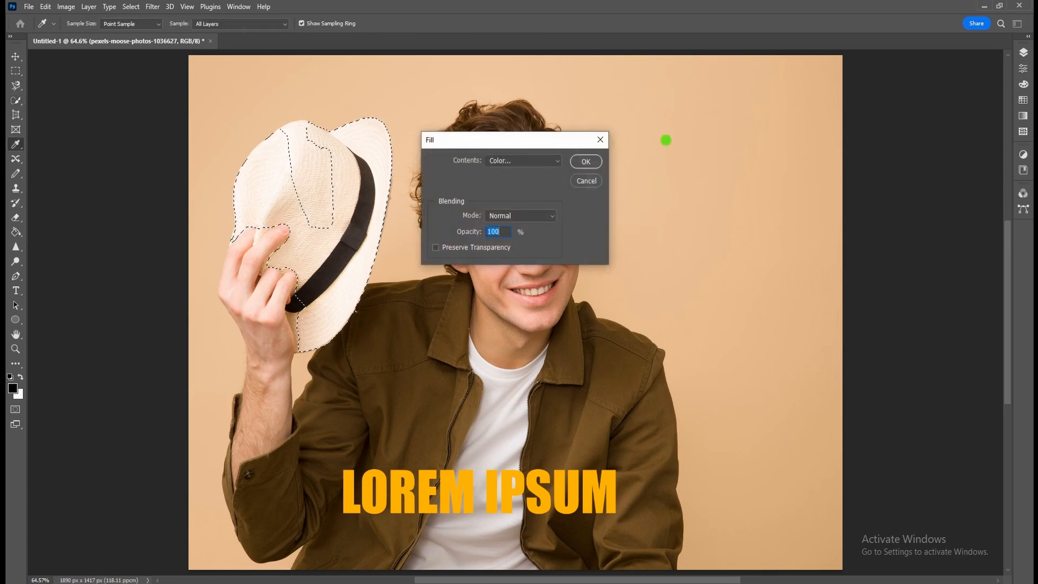
{"action": "left_click", "coordinate": [587, 162]}
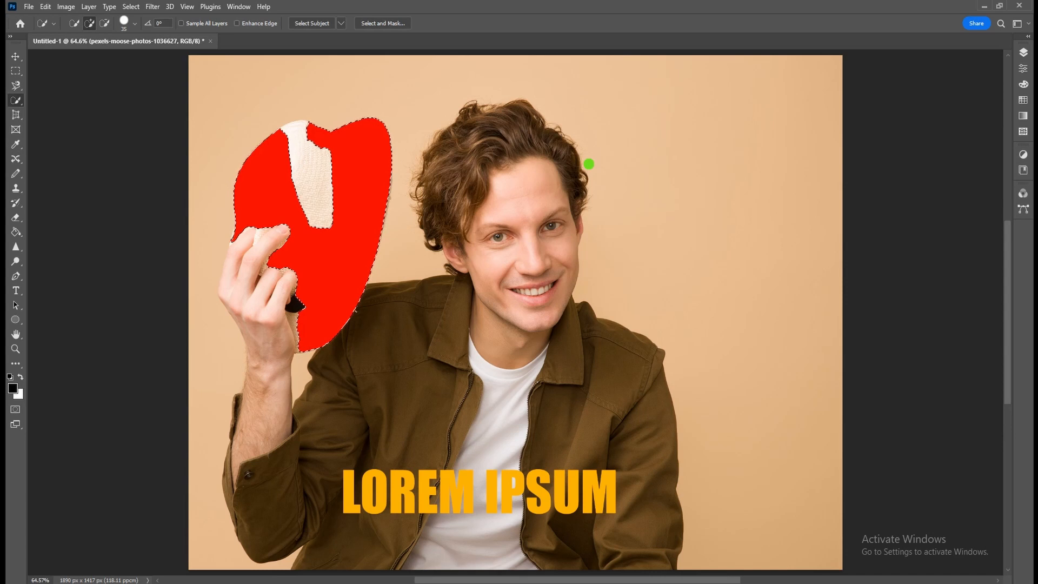
{"action": "key", "text": "ctrl+d"}
{"action": "left_click", "coordinate": [360, 168]}
{"action": "key", "text": "ctrl+z"}
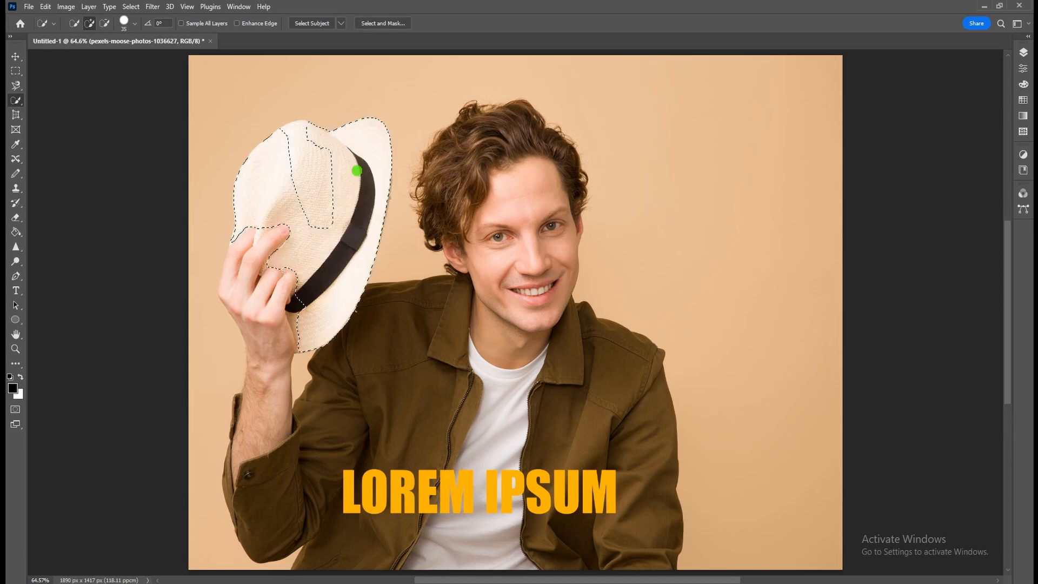
{"action": "key", "text": "ctrl+d"}
Step: Try deleting the purple background area selected with the Magic Wand, then undo the deletion and deselect
{"action": "right_click", "coordinate": [15, 100]}
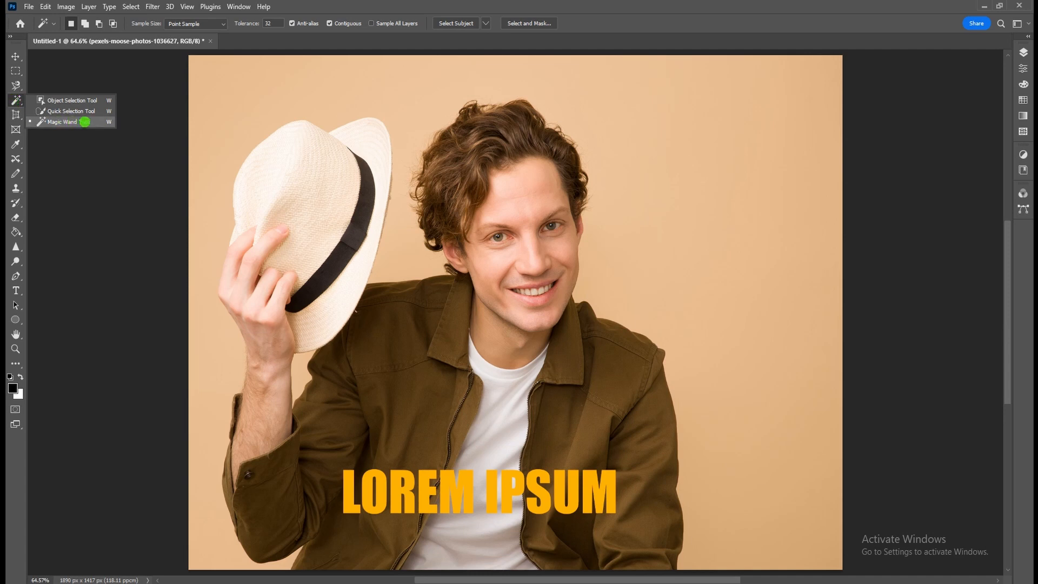
{"action": "left_click", "coordinate": [85, 122]}
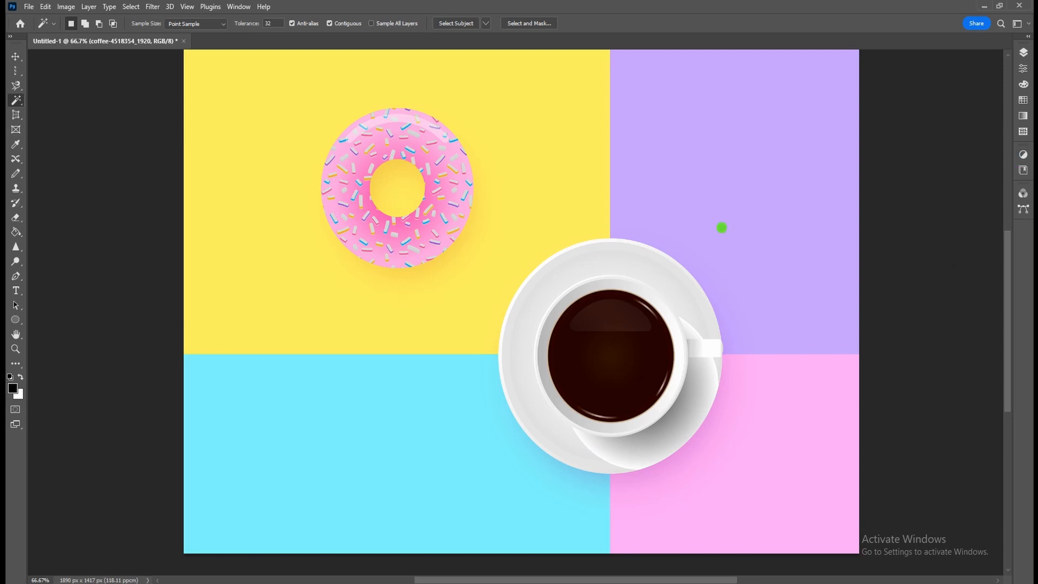
{"action": "left_click", "coordinate": [736, 181]}
{"action": "key", "text": "Delete"}
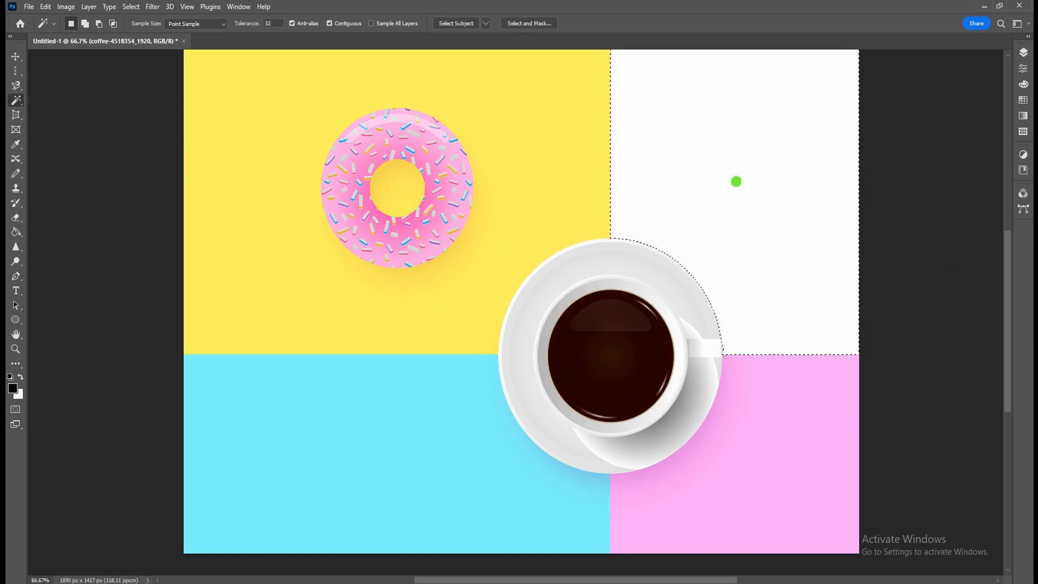
{"action": "key", "text": "ctrl+z"}
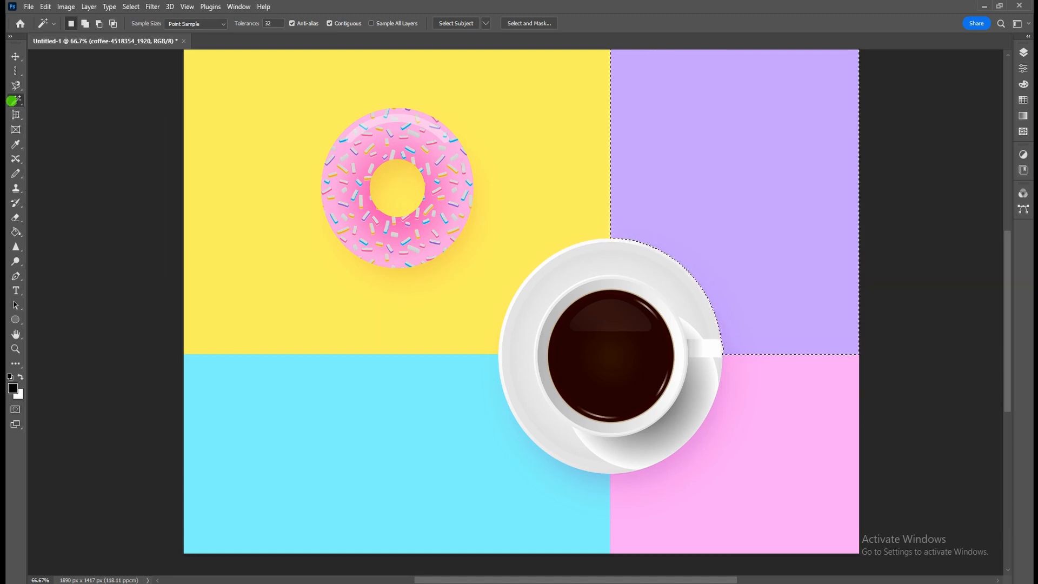
{"action": "key", "text": "ctrl+d"}
Step: Select the yellow background with the Magic Wand and add the donut's hole to the selection
{"action": "left_click", "coordinate": [276, 165]}
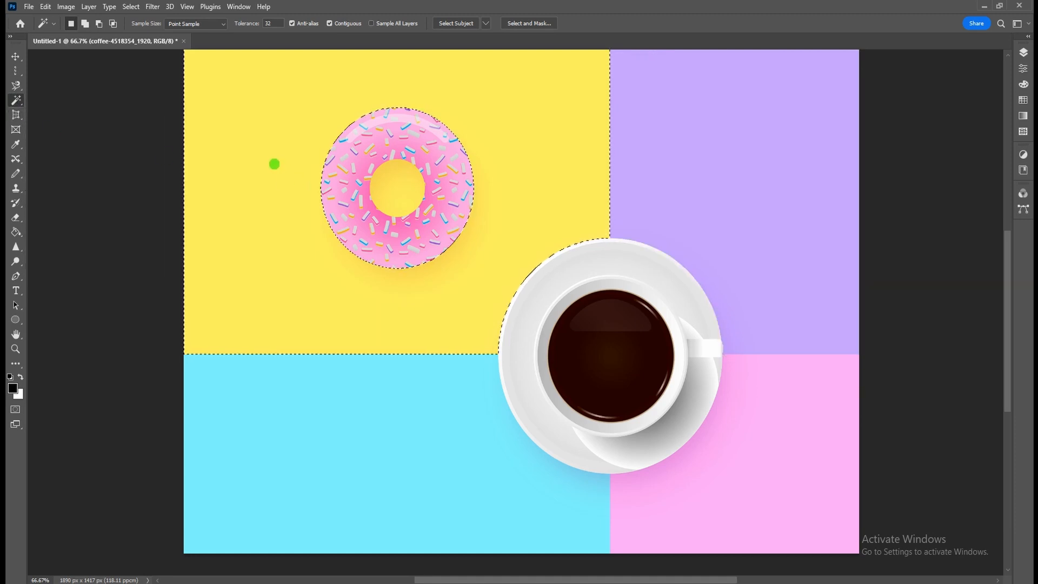
{"action": "key", "text": "shift"}
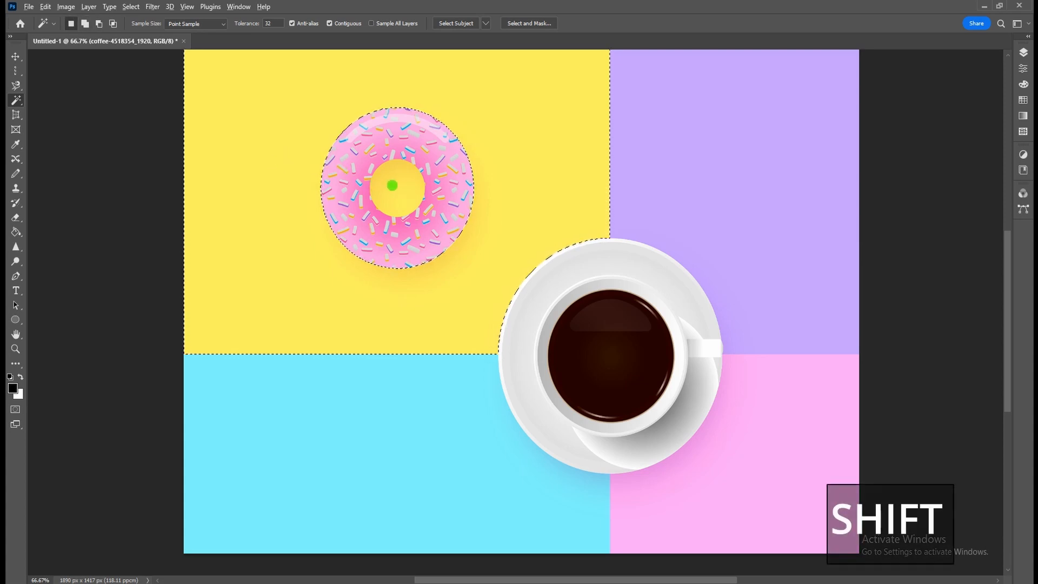
{"action": "key", "text": "alt"}
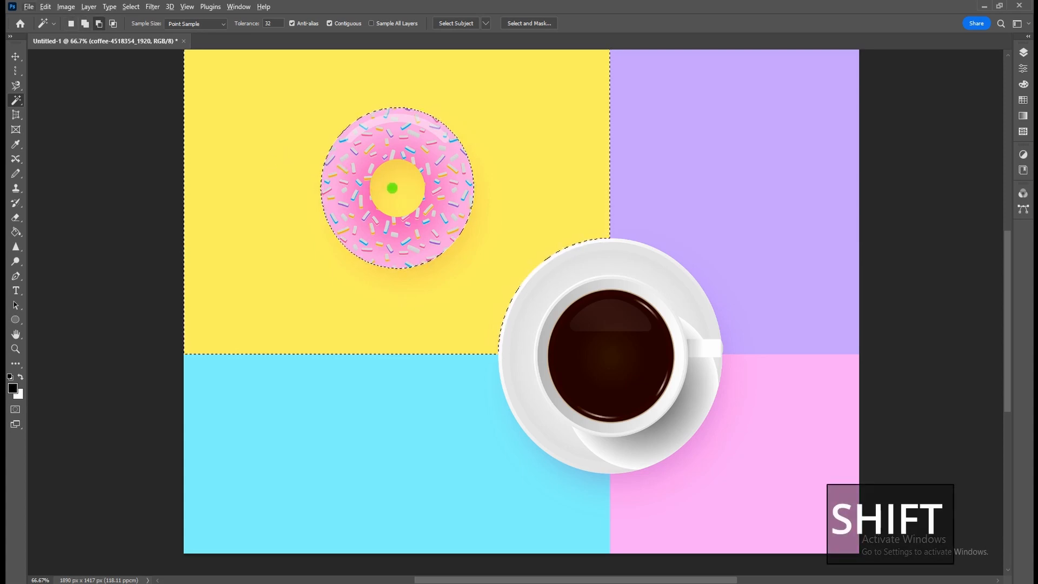
{"action": "key", "text": "shift"}
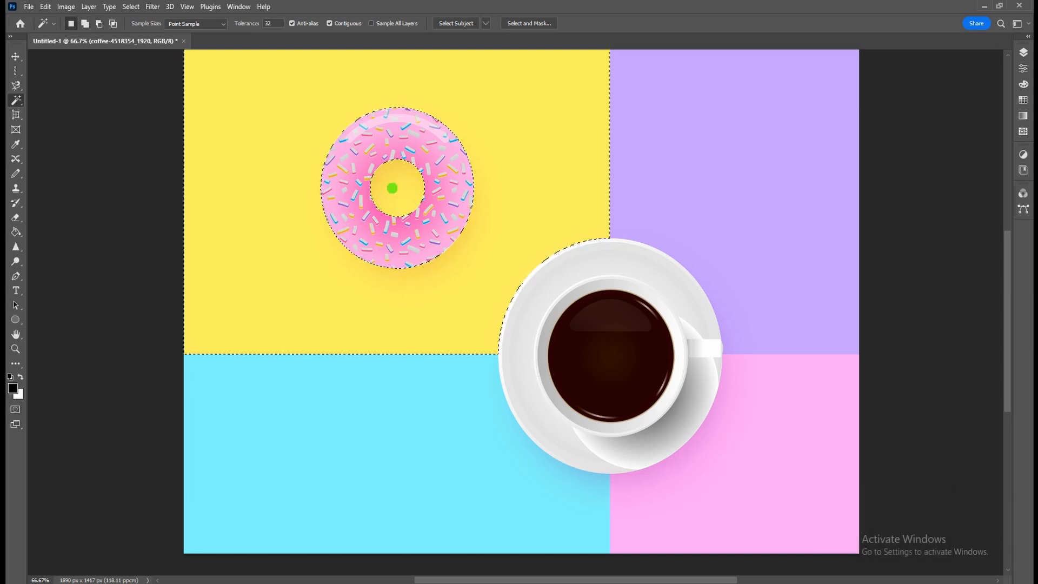
{"action": "key", "text": "alt"}
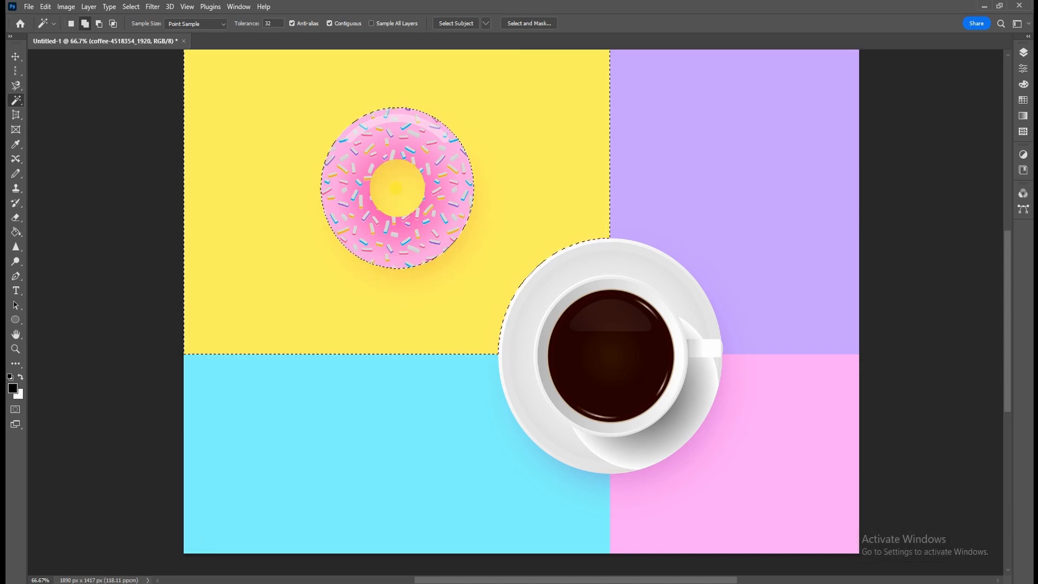
{"action": "left_click", "coordinate": [396, 188], "text": "shift"}
Step: Try deleting the selected yellow background and donut hole, then undo the deletion and deselect
{"action": "key", "text": "BackSpace"}
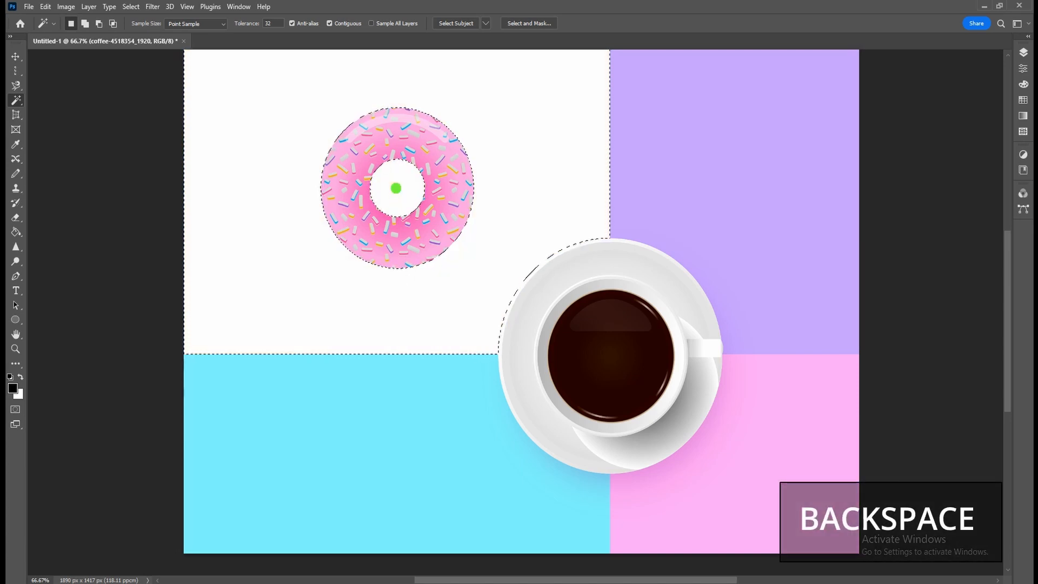
{"action": "key", "text": "ctrl+z"}
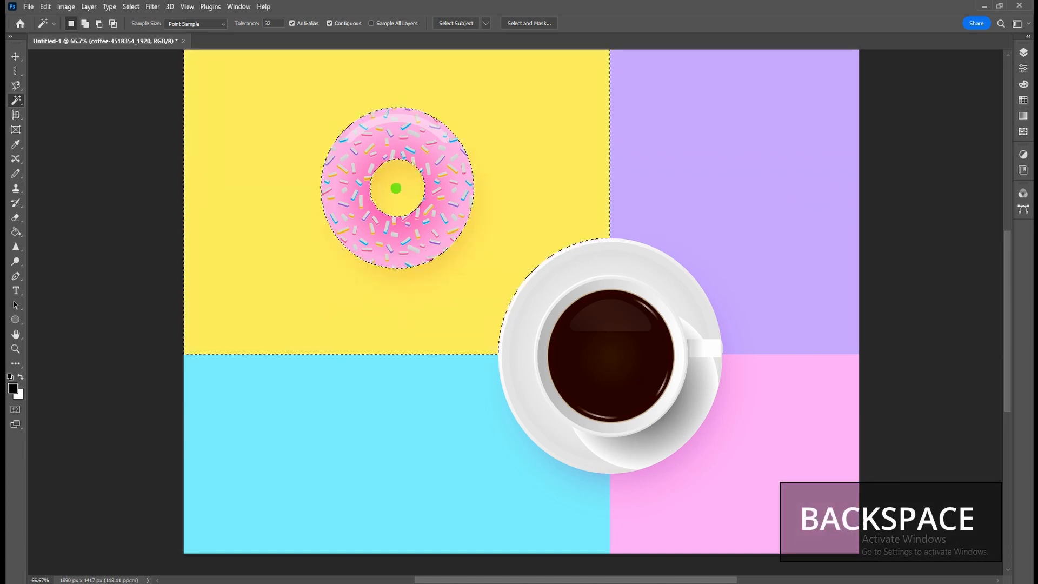
{"action": "key", "text": "ctrl+d"}
Step: Select the cyan area with the Magic Wand and add the leftover shadow sliver beneath the saucer
{"action": "right_click", "coordinate": [12, 98]}
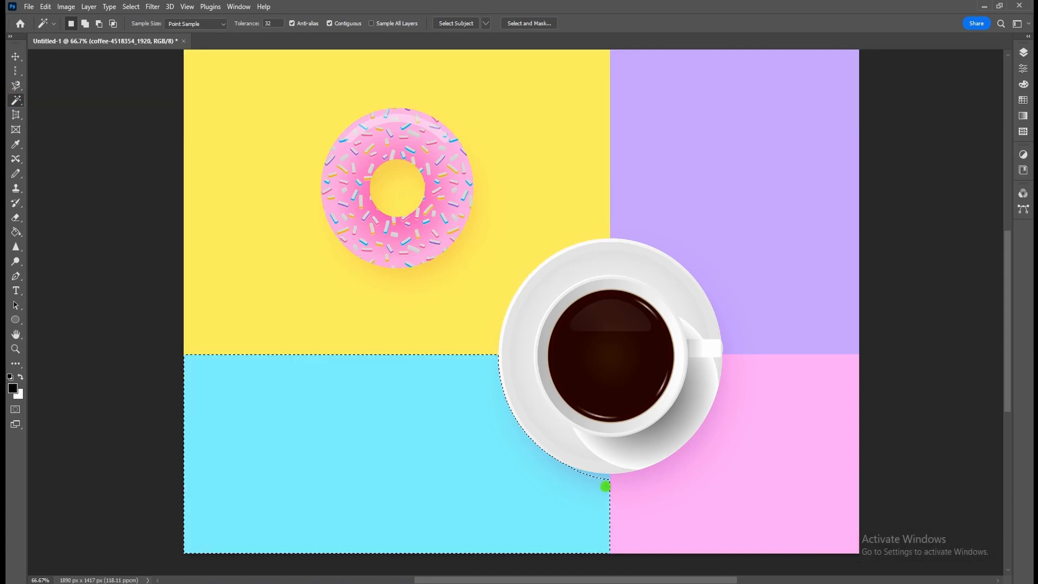
{"action": "key", "text": "ctrl+plus"}
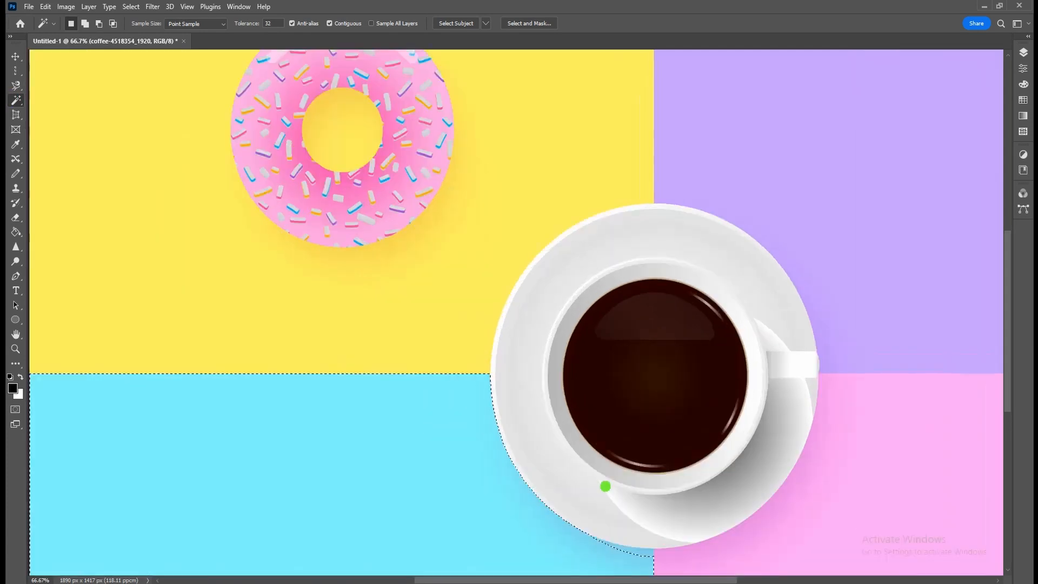
{"action": "key", "text": "space"}
{"action": "left_click_drag", "start_coordinate": [644, 473], "coordinate": [647, 339]}
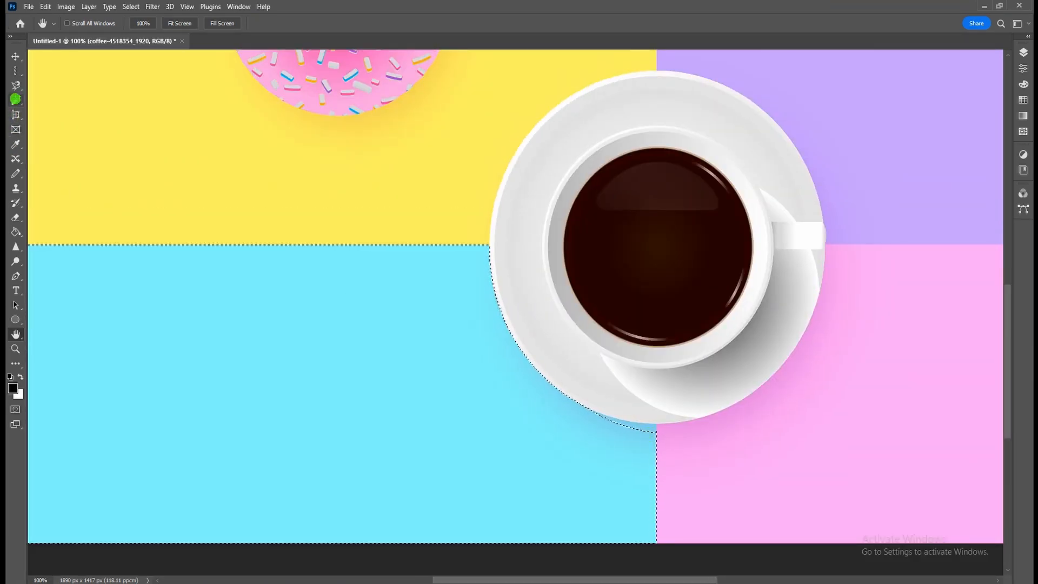
{"action": "left_click", "coordinate": [15, 99]}
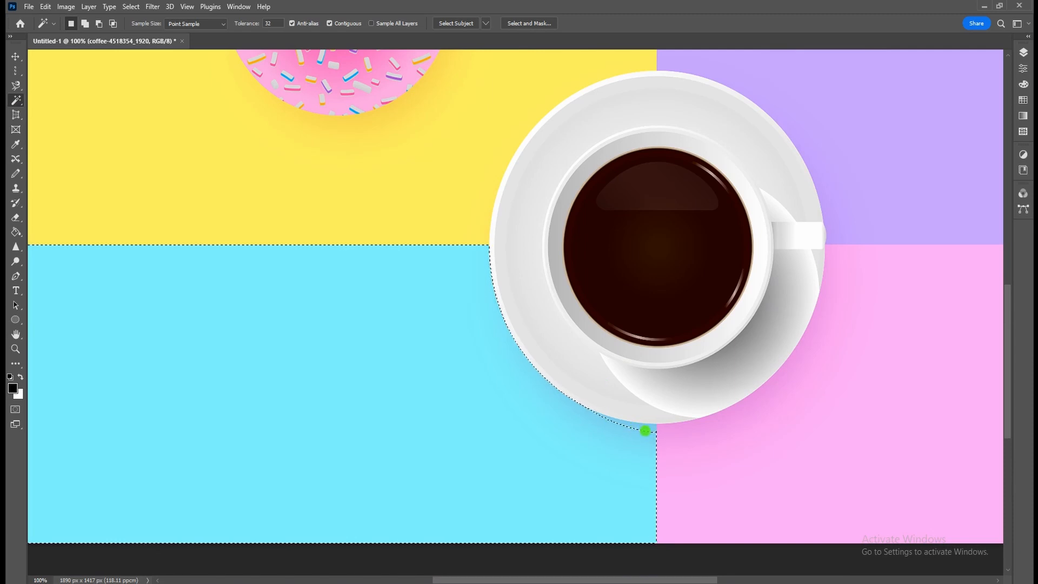
{"action": "key", "text": "shift"}
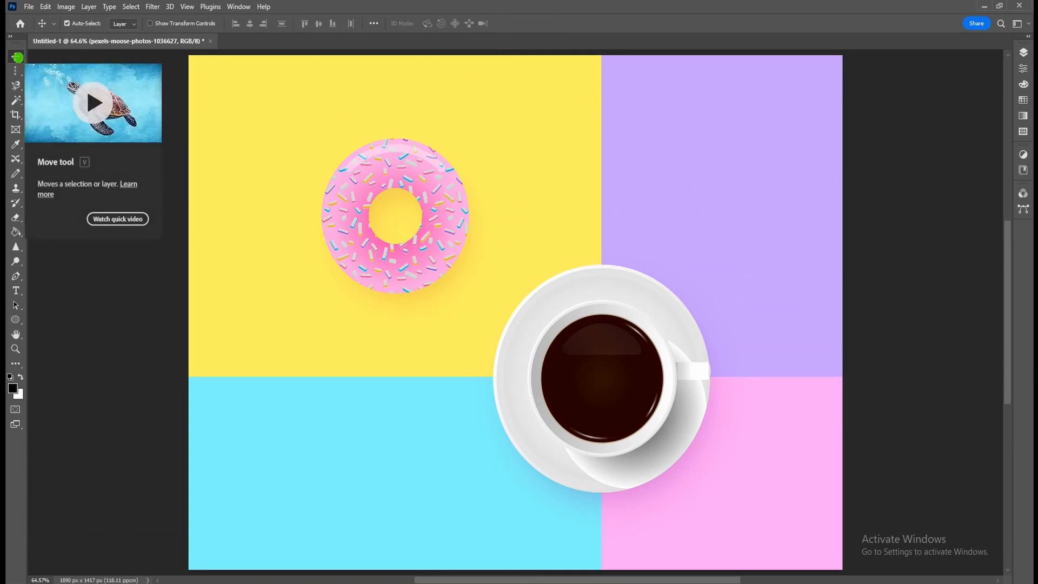
Step: Draw an artboard of about 841 × 875 px around the donut on the yellow area
{"action": "right_click", "coordinate": [17, 56]}
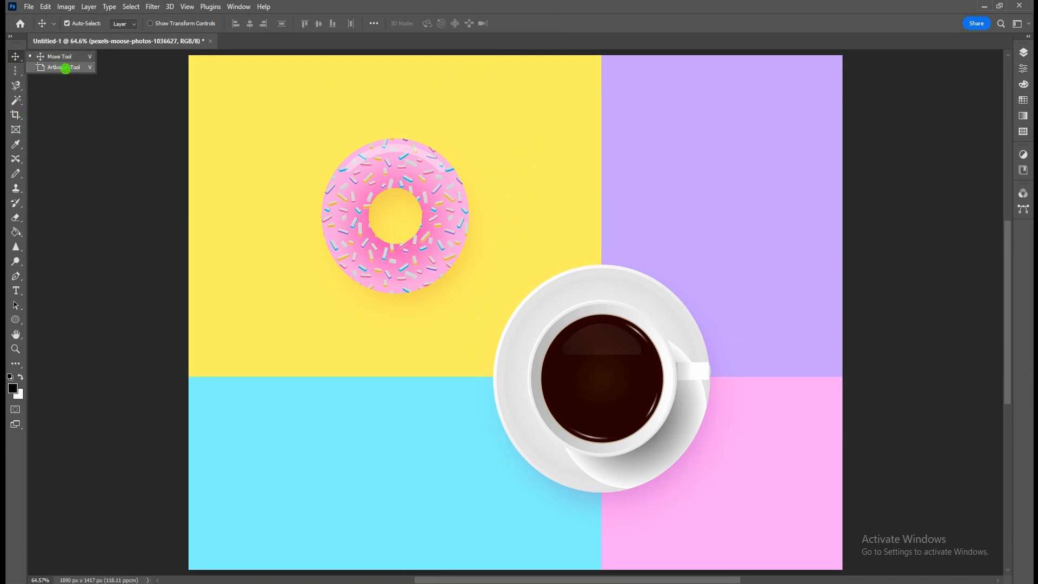
{"action": "left_click", "coordinate": [63, 67]}
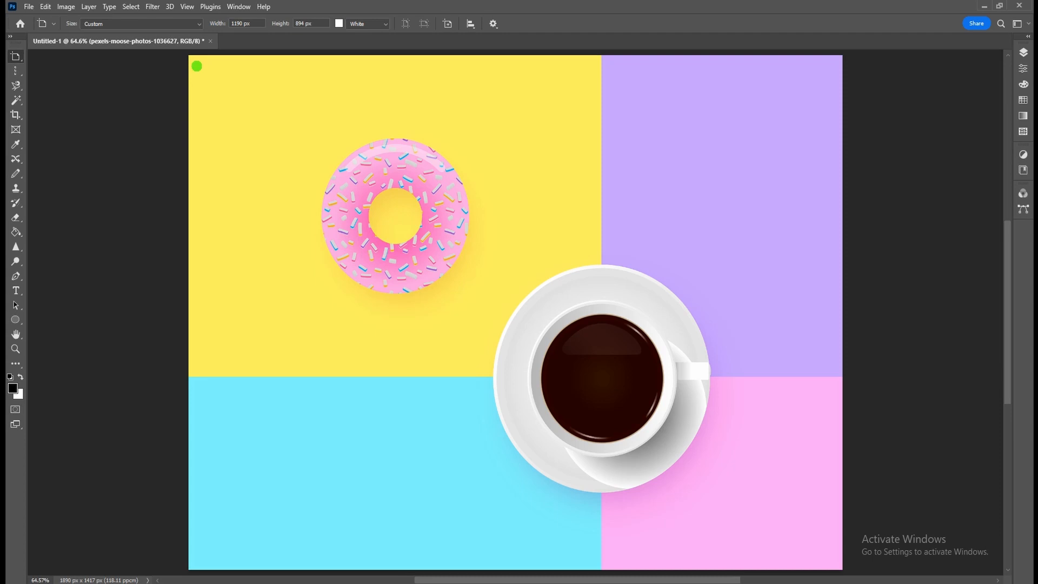
{"action": "left_click_drag", "start_coordinate": [195, 61], "coordinate": [490, 372]}
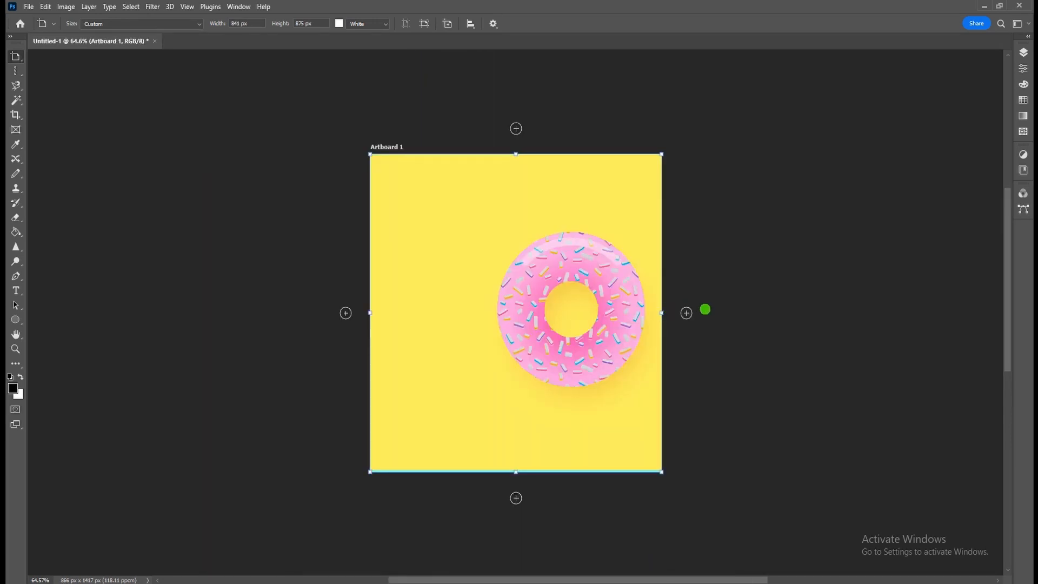
Step: Add three blank artboards next to the donut artboard and above that row, forming a two-by-two grid
{"action": "left_click", "coordinate": [687, 314]}
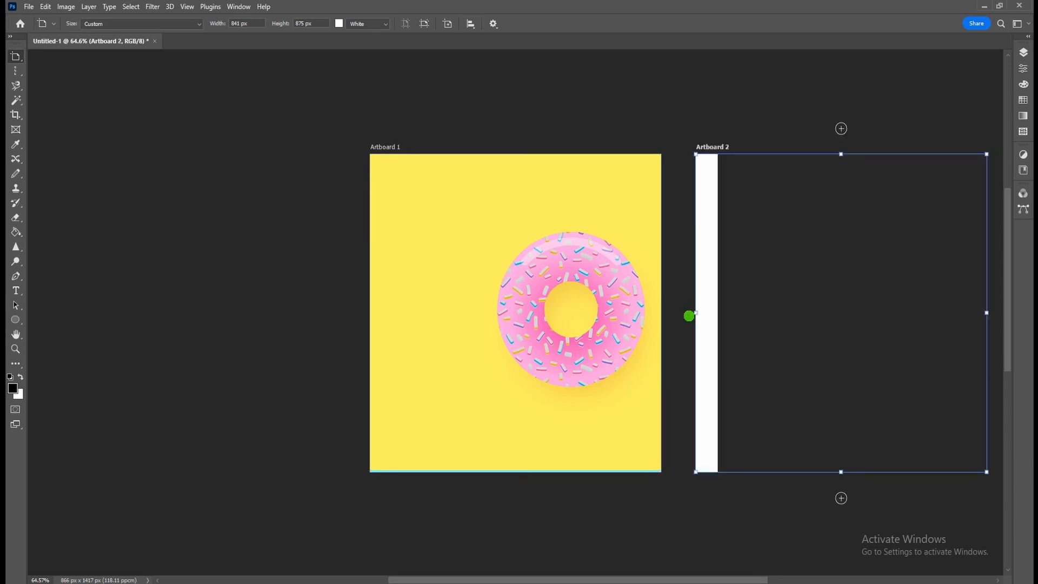
{"action": "left_click", "coordinate": [516, 128]}
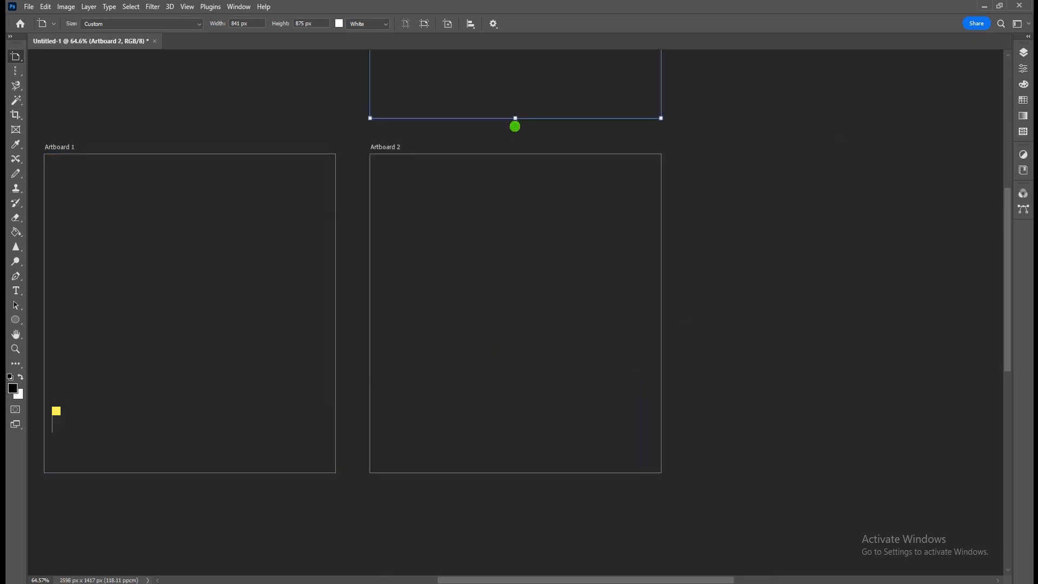
{"action": "left_click", "coordinate": [346, 313]}
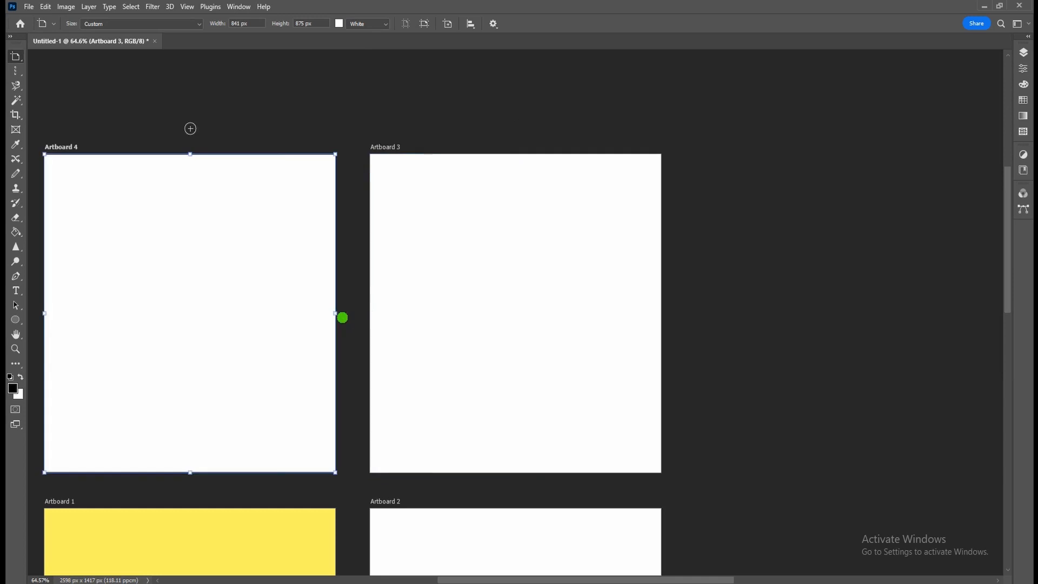
{"action": "key", "text": "ctrl+minus"}
{"action": "key", "text": "ctrl+minus"}
{"action": "key", "text": "ctrl+minus"}
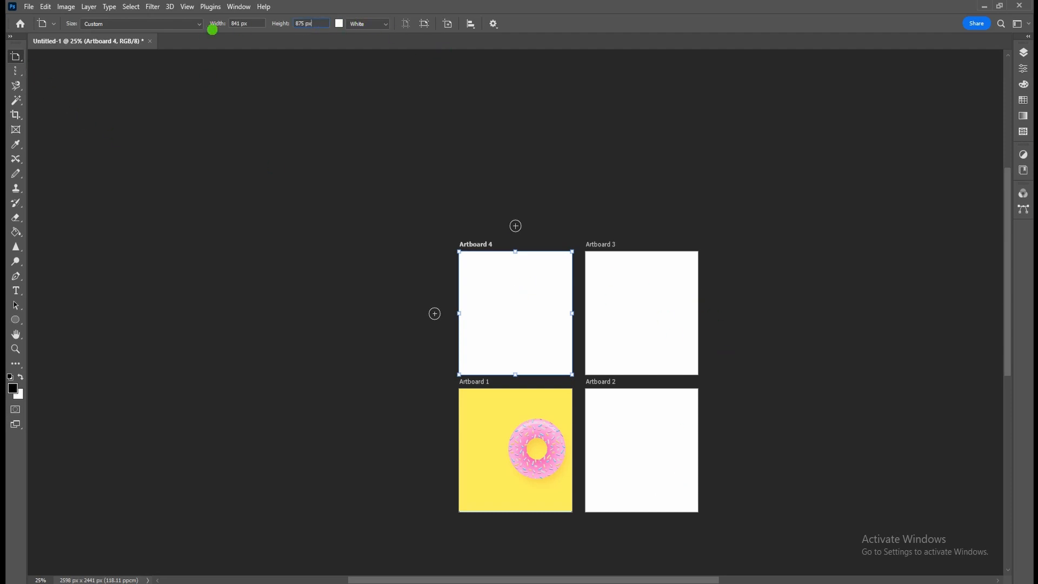
Step: Examine the size presets and width setting available for the selected artboard
{"action": "left_click", "coordinate": [176, 24]}
{"action": "left_click", "coordinate": [248, 23]}
{"action": "left_click", "coordinate": [146, 24]}
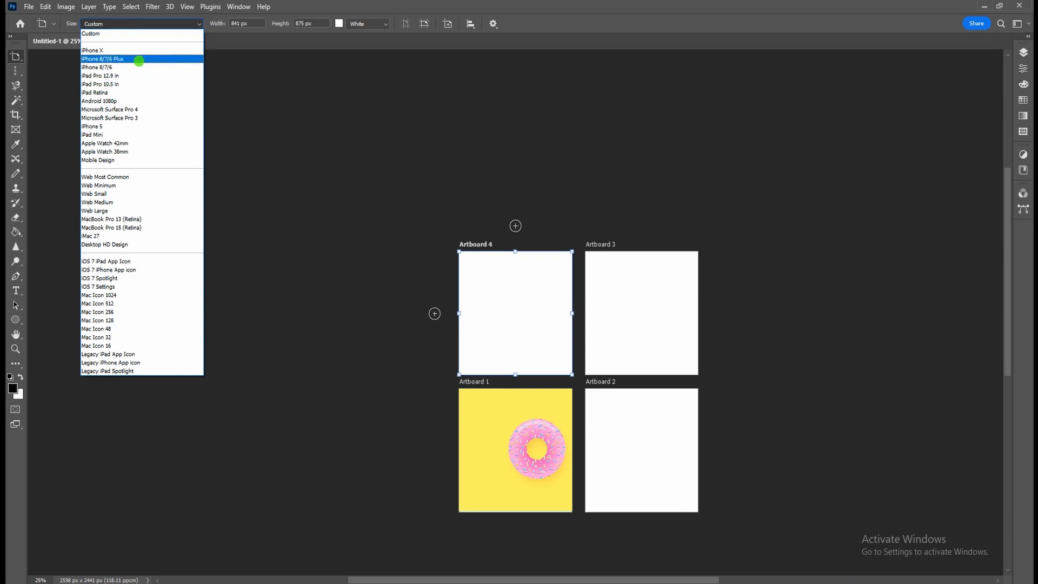
Step: Bring up the new document settings and examine the Saved, Photo, Print, Art & Illustration, Web and Mobile preset categories
{"action": "left_click", "coordinate": [28, 6]}
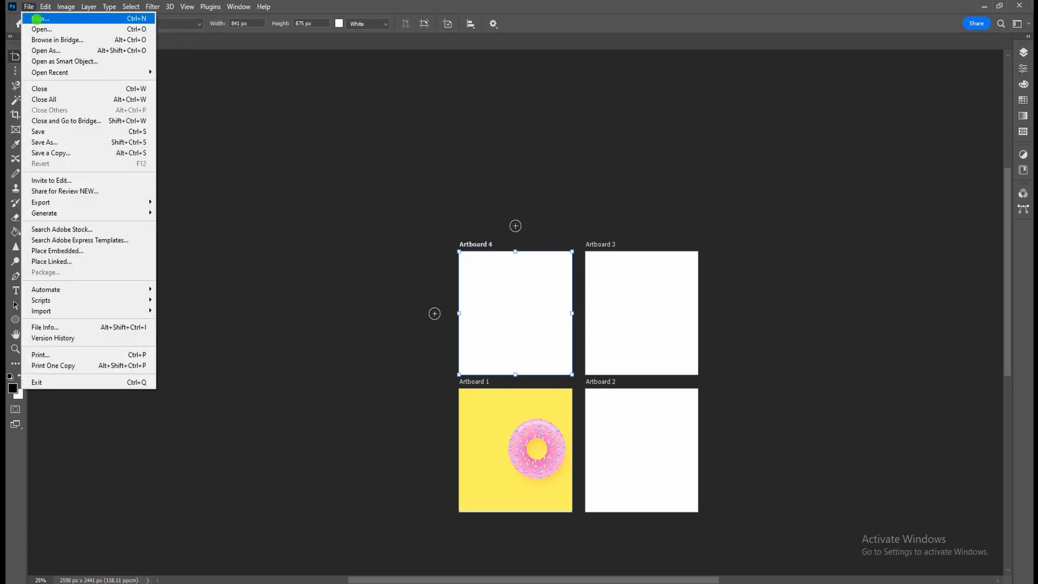
{"action": "left_click", "coordinate": [36, 19]}
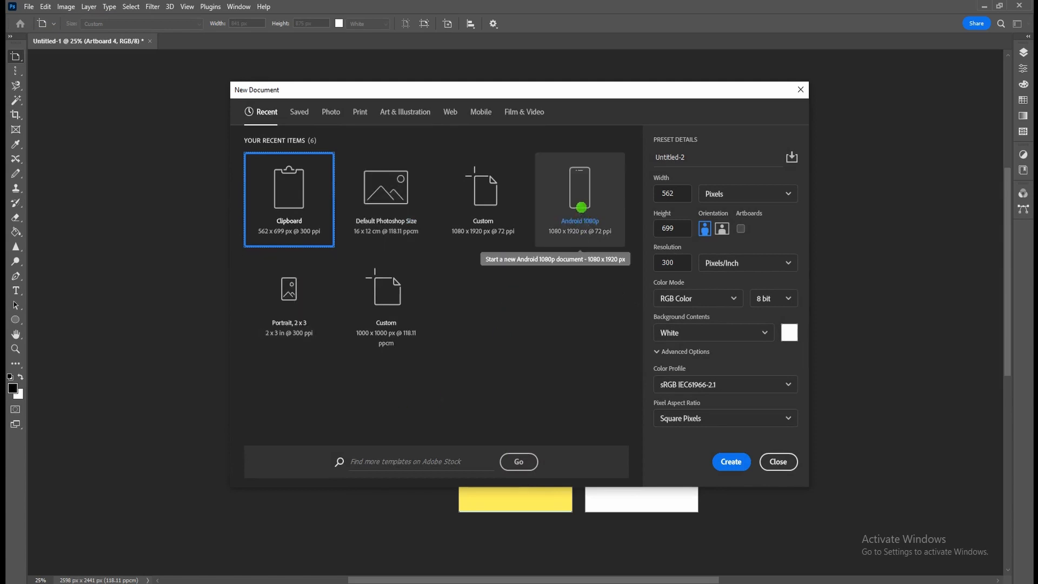
{"action": "left_click", "coordinate": [300, 111]}
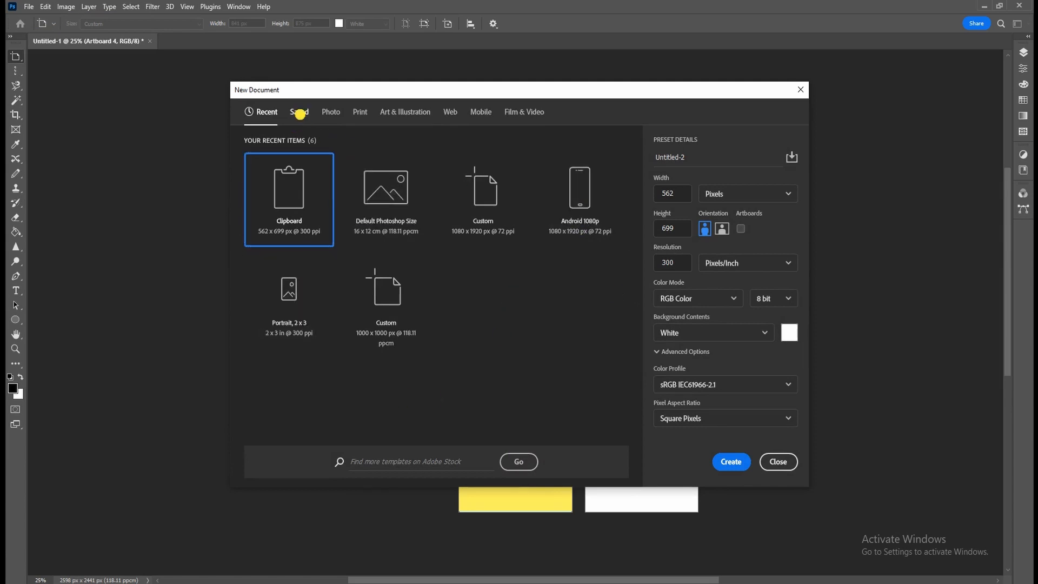
{"action": "left_click", "coordinate": [332, 113]}
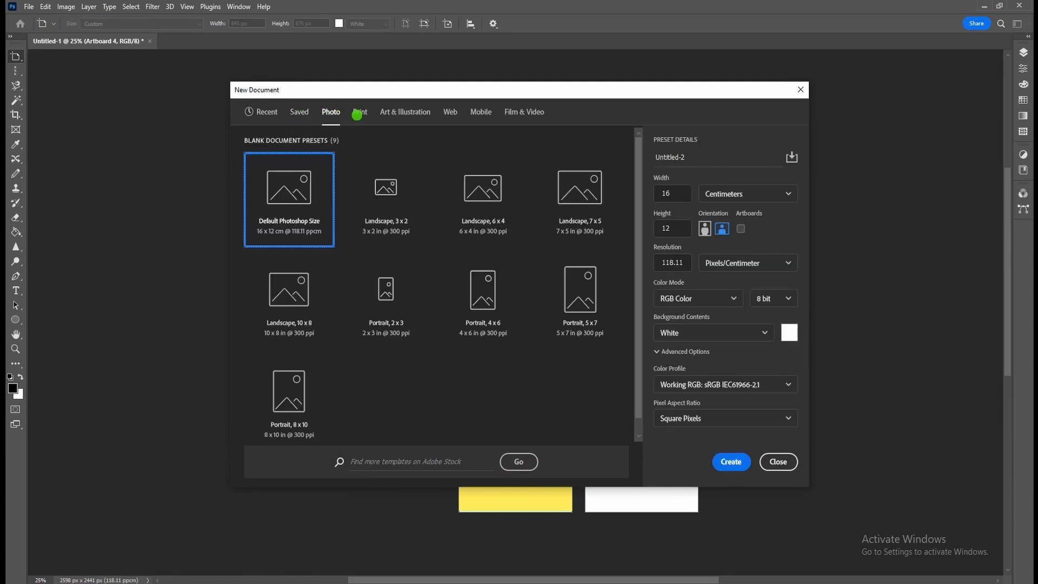
{"action": "left_click", "coordinate": [359, 113]}
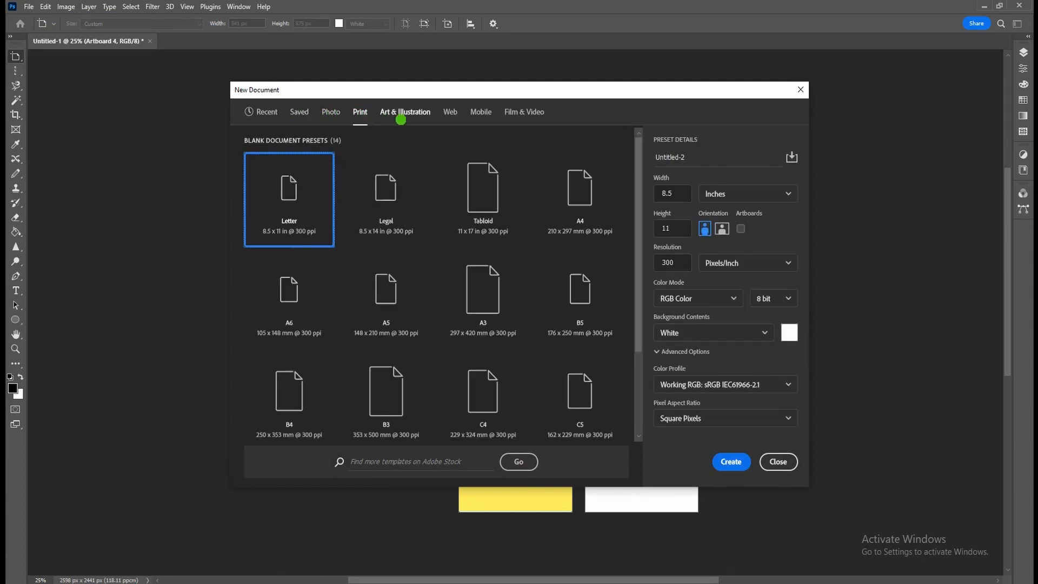
{"action": "left_click", "coordinate": [413, 113]}
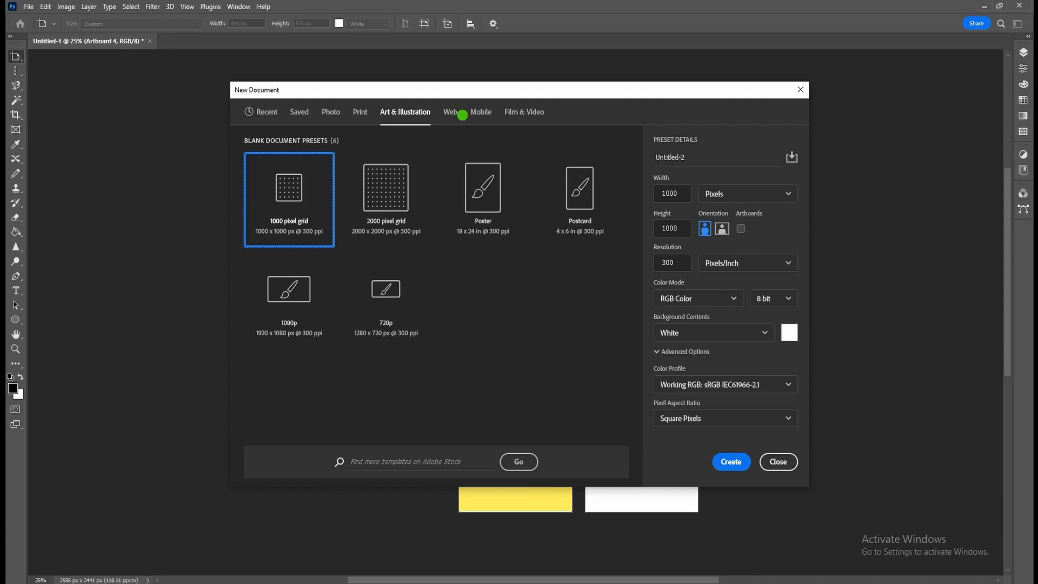
{"action": "left_click", "coordinate": [458, 115]}
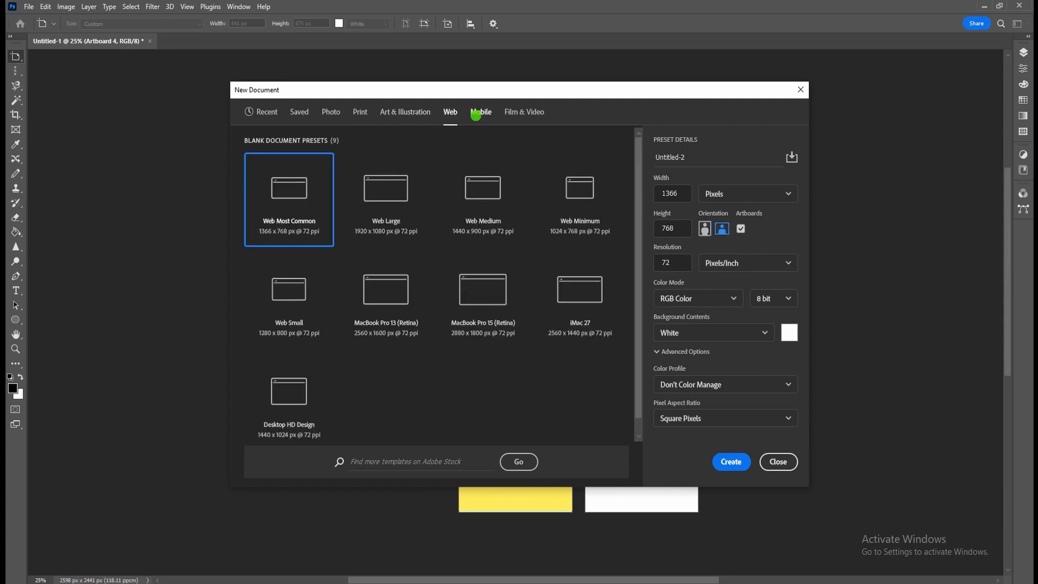
{"action": "left_click", "coordinate": [478, 112]}
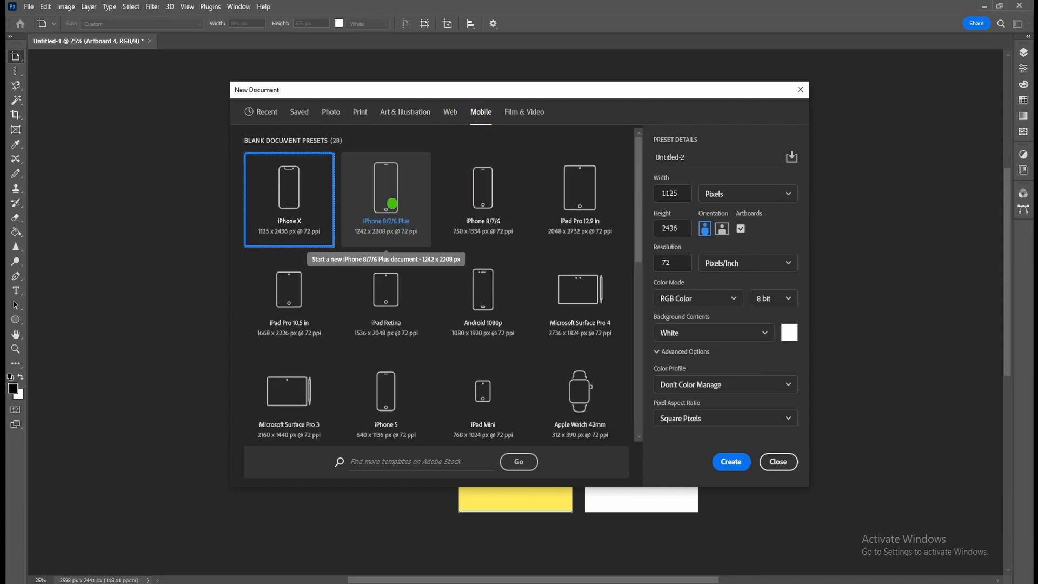
Step: Compare the dimensions and artboard setting of the iPhone 8/7/6 Plus, Web Large and default Photo presets for a new document
{"action": "left_click", "coordinate": [392, 203]}
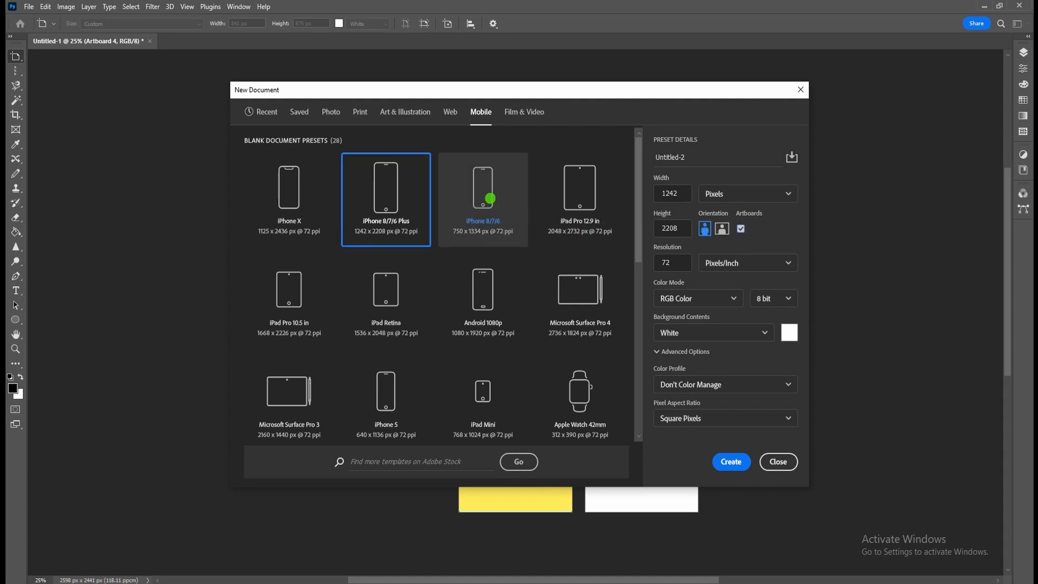
{"action": "left_click", "coordinate": [452, 112]}
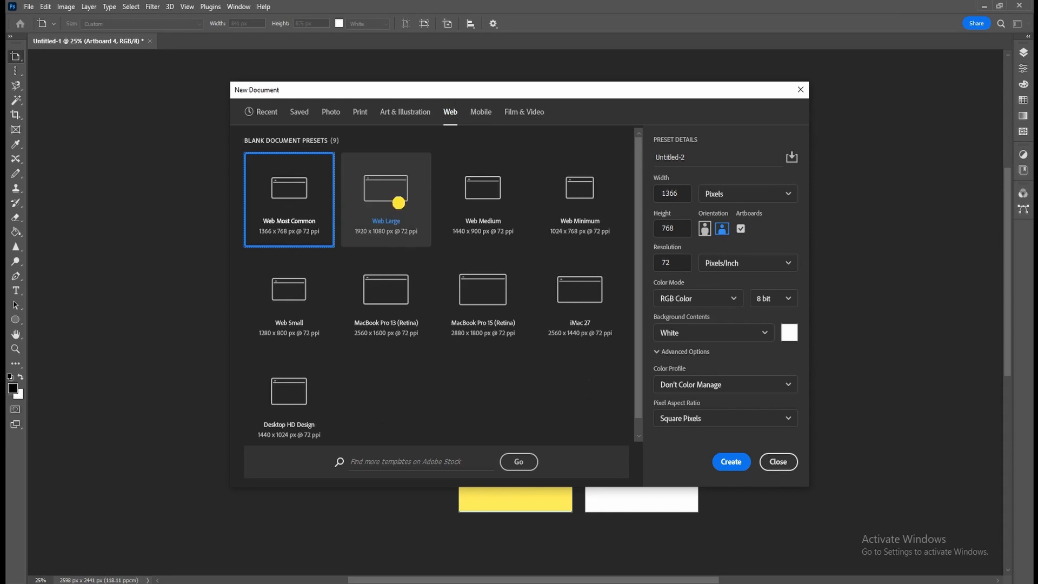
{"action": "left_click", "coordinate": [397, 203]}
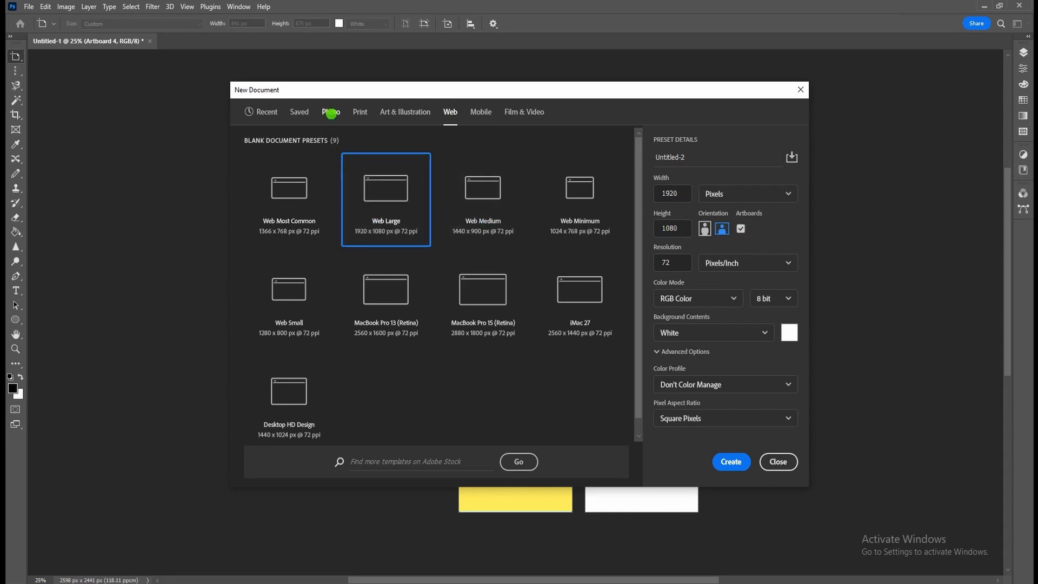
{"action": "left_click", "coordinate": [332, 112]}
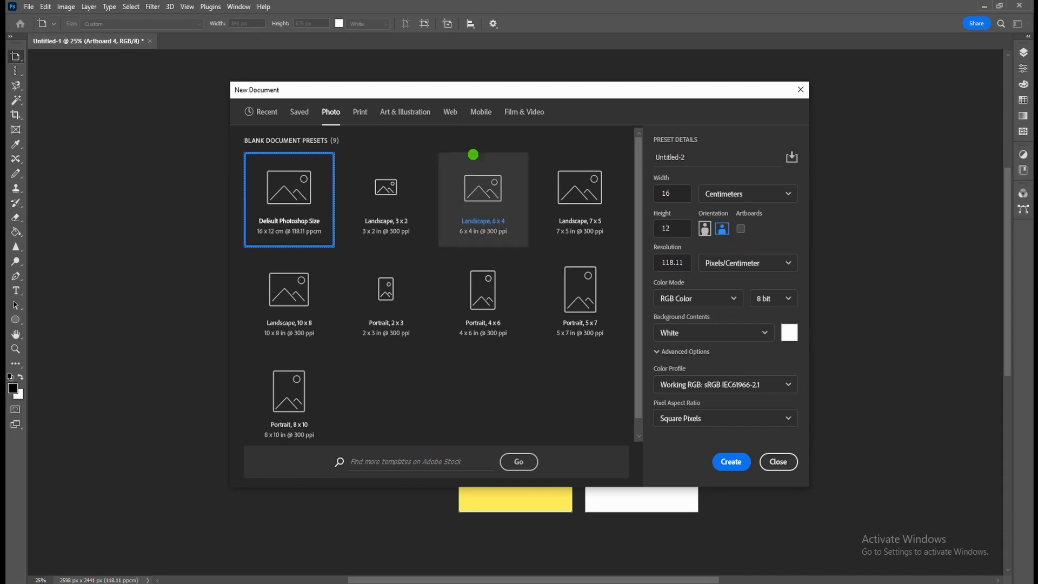
{"action": "left_click", "coordinate": [481, 112]}
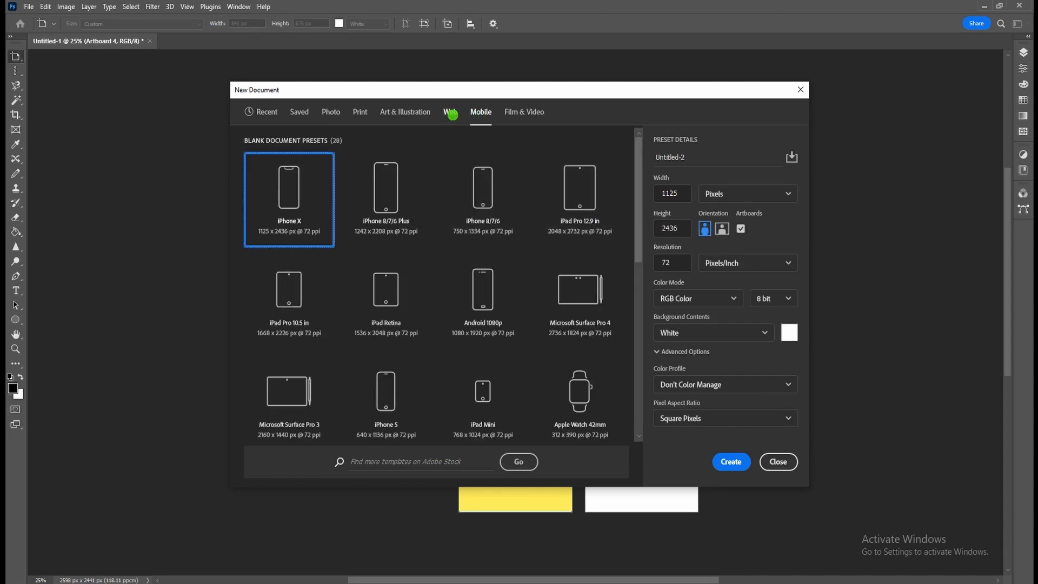
{"action": "left_click", "coordinate": [451, 113]}
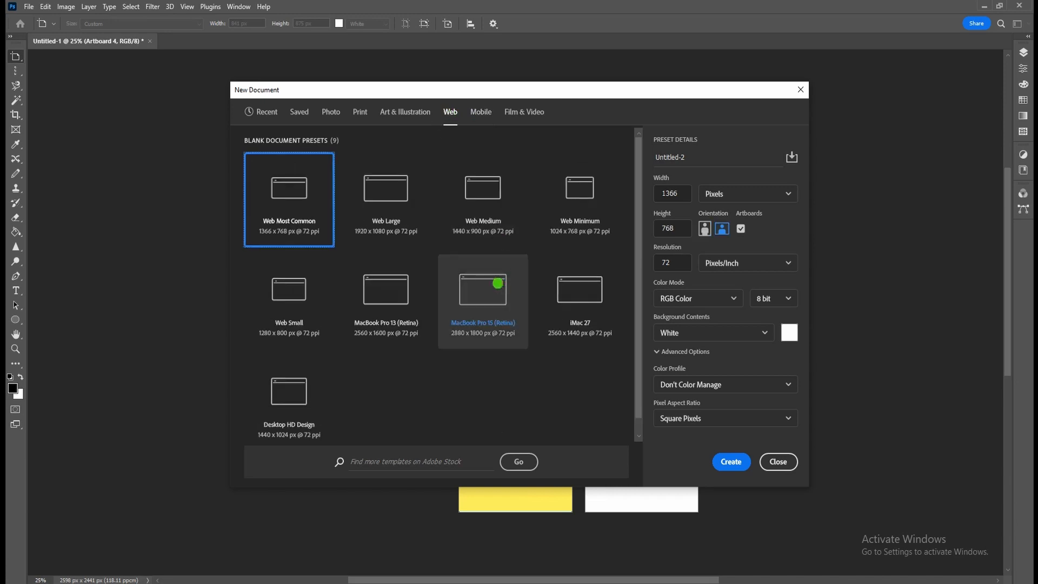
{"action": "left_click", "coordinate": [482, 113]}
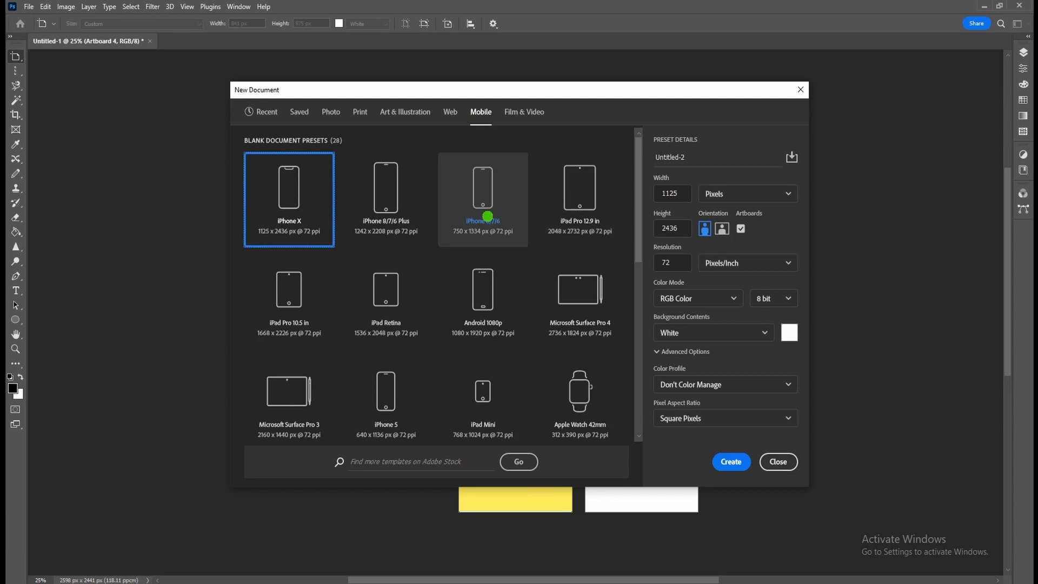
Step: Create a new document with an artboard from the Android 1080p mobile preset, 1080 × 1920 px at 72 ppi
{"action": "left_click", "coordinate": [488, 216]}
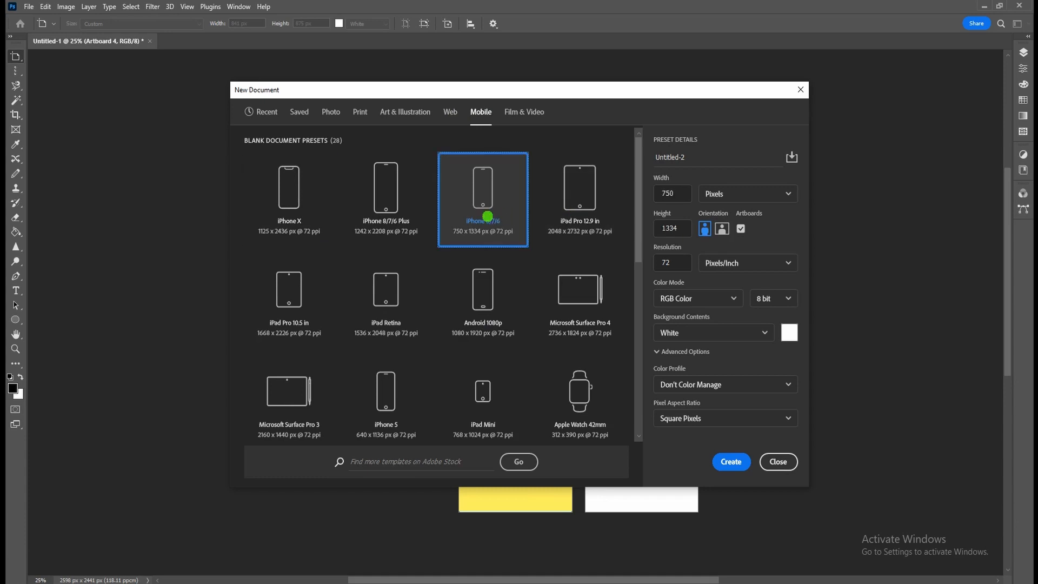
{"action": "left_click", "coordinate": [381, 205]}
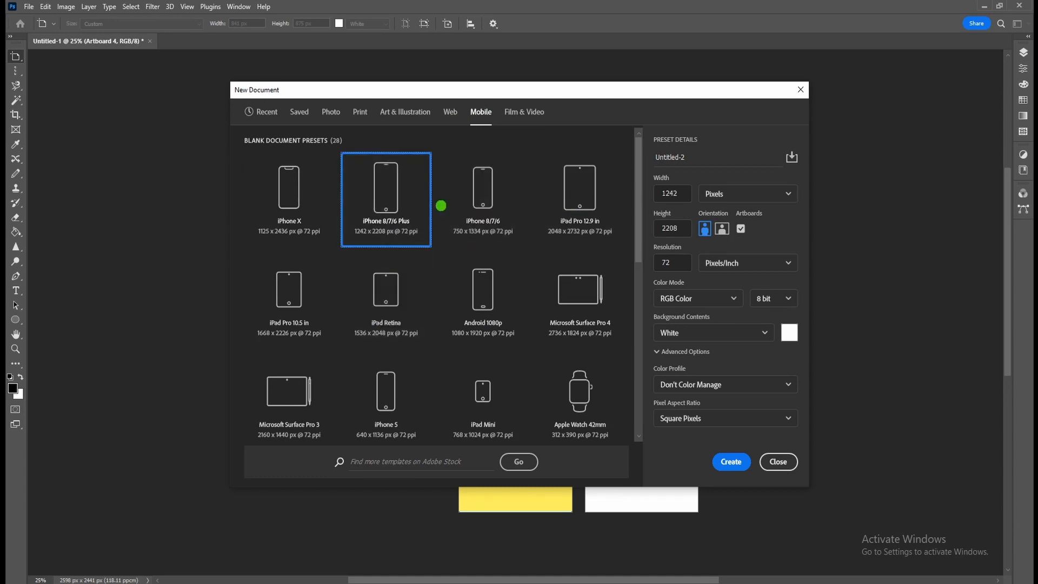
{"action": "left_click", "coordinate": [491, 308]}
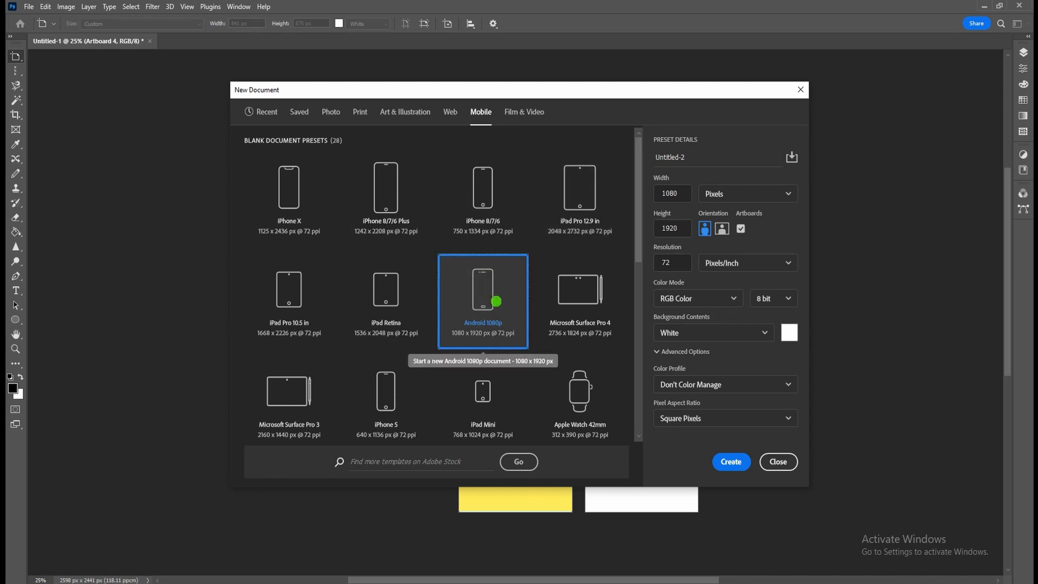
{"action": "left_click", "coordinate": [731, 461]}
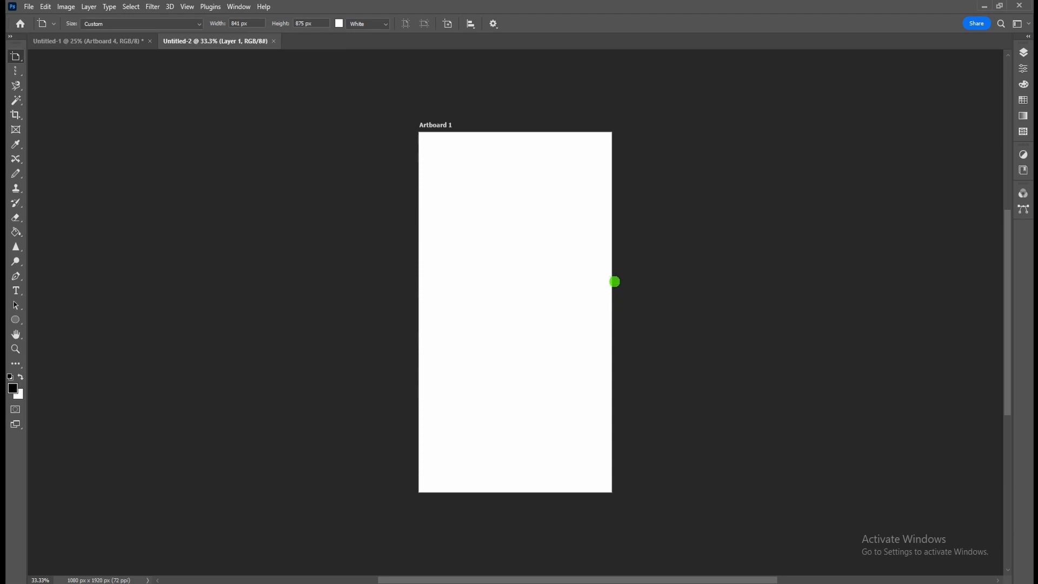
Step: Try drawing extra artboards around Artboard 1, including ones of about 626 × 618 px and 927 × 794 px along its right edge
{"action": "left_click_drag", "start_coordinate": [614, 282], "coordinate": [724, 397]}
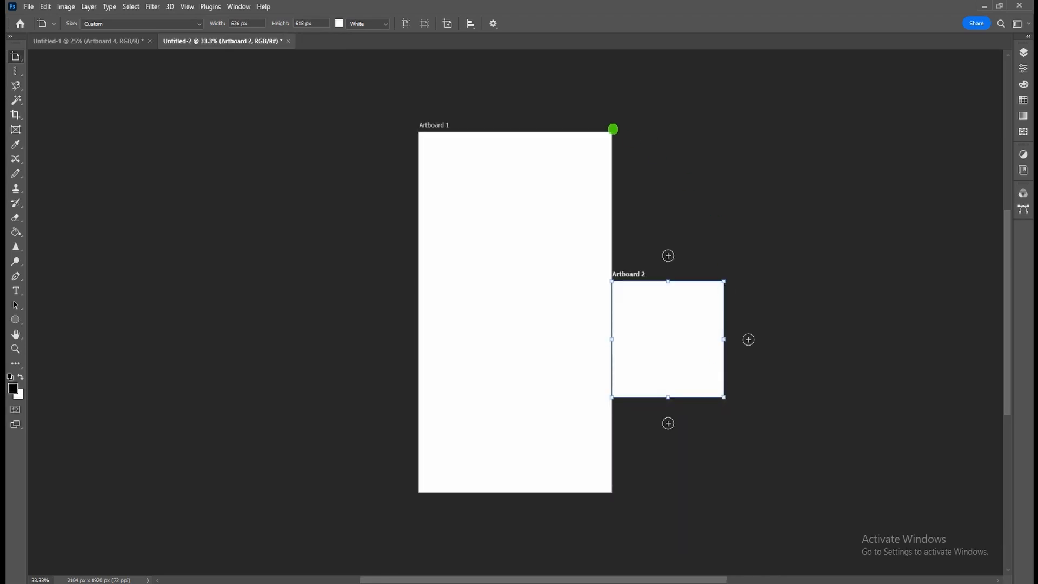
{"action": "left_click_drag", "start_coordinate": [613, 129], "coordinate": [778, 280]}
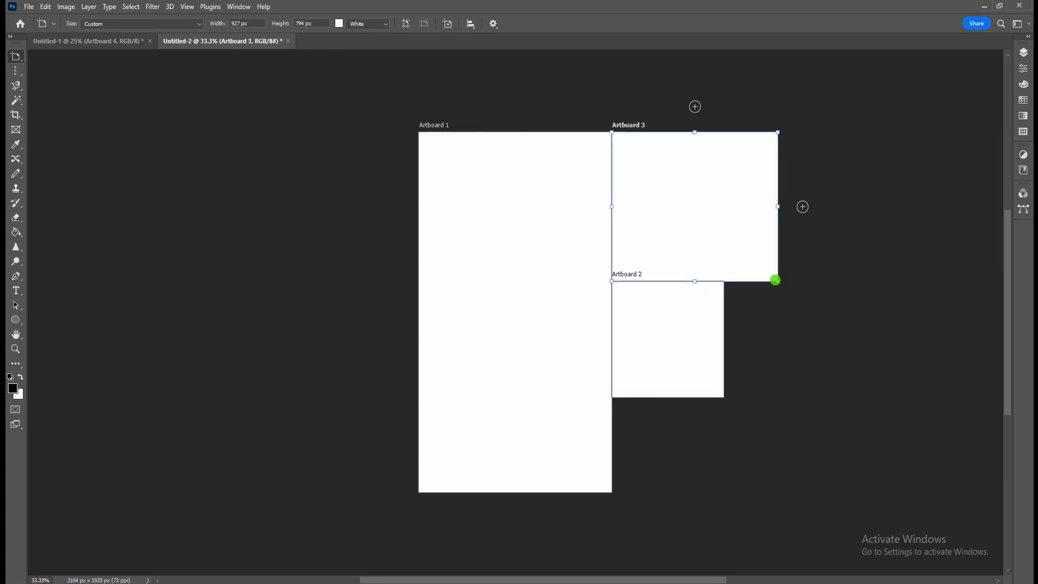
{"action": "left_click_drag", "start_coordinate": [453, 260], "coordinate": [423, 264]}
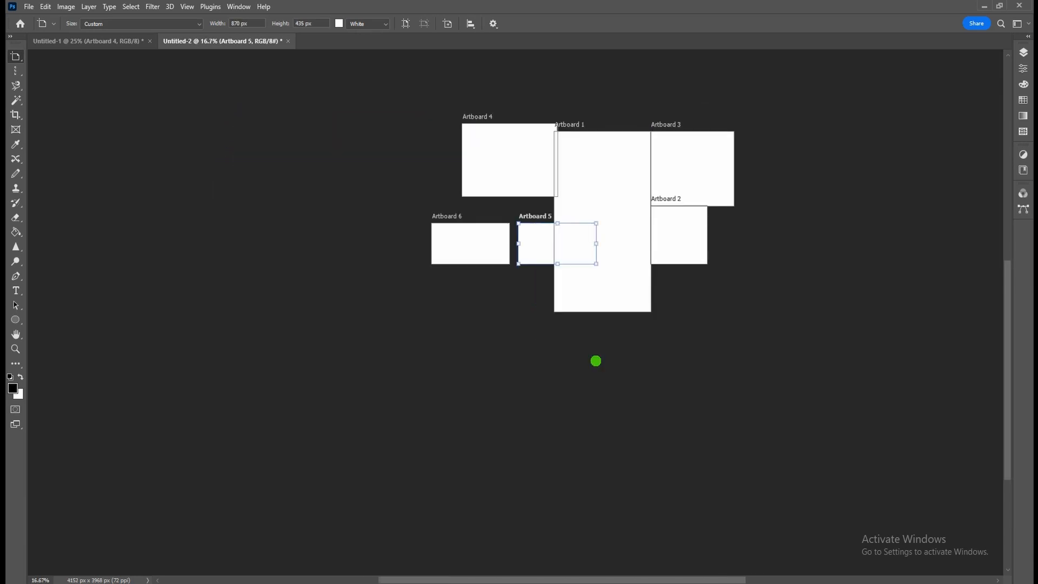
Step: Undo all the added artboards back to the single original Android artboard
{"action": "key", "text": "ctrl+z"}
{"action": "key", "text": "ctrl+z"}
{"action": "key", "text": "ctrl+z"}
{"action": "key", "text": "ctrl+z"}
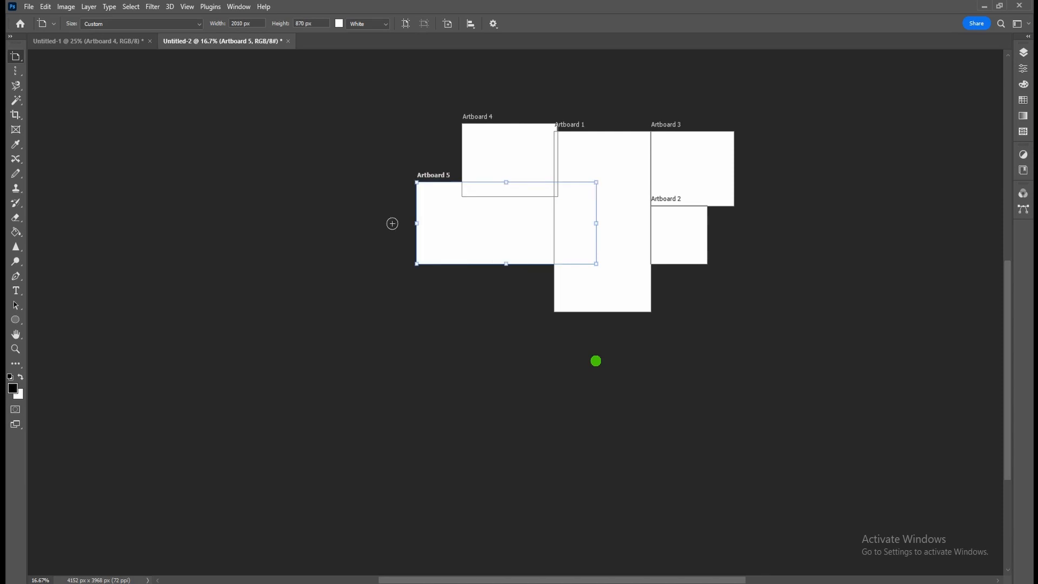
{"action": "key", "text": "ctrl+z"}
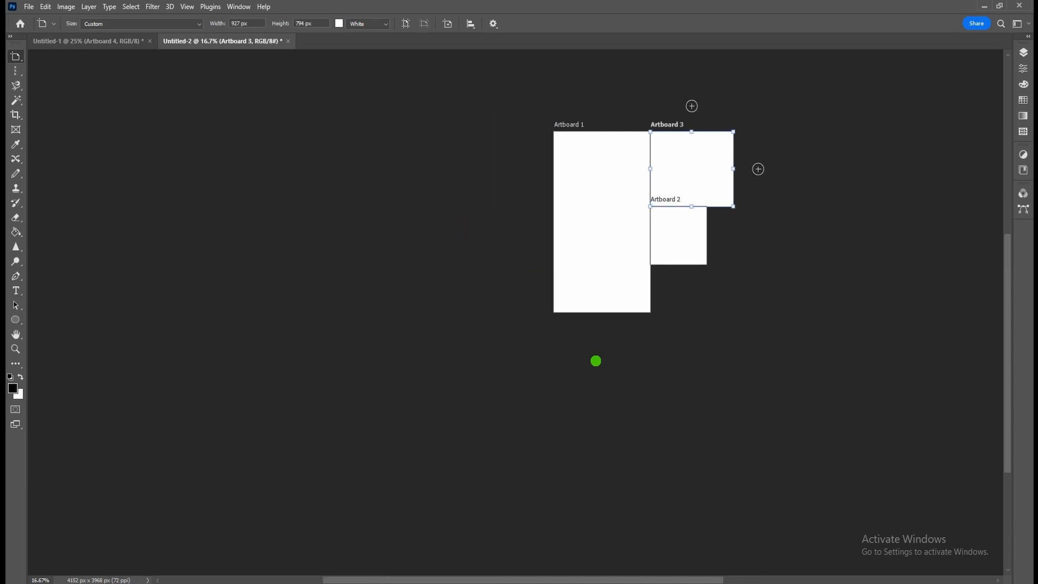
{"action": "key", "text": "ctrl+z"}
{"action": "key", "text": "ctrl+z"}
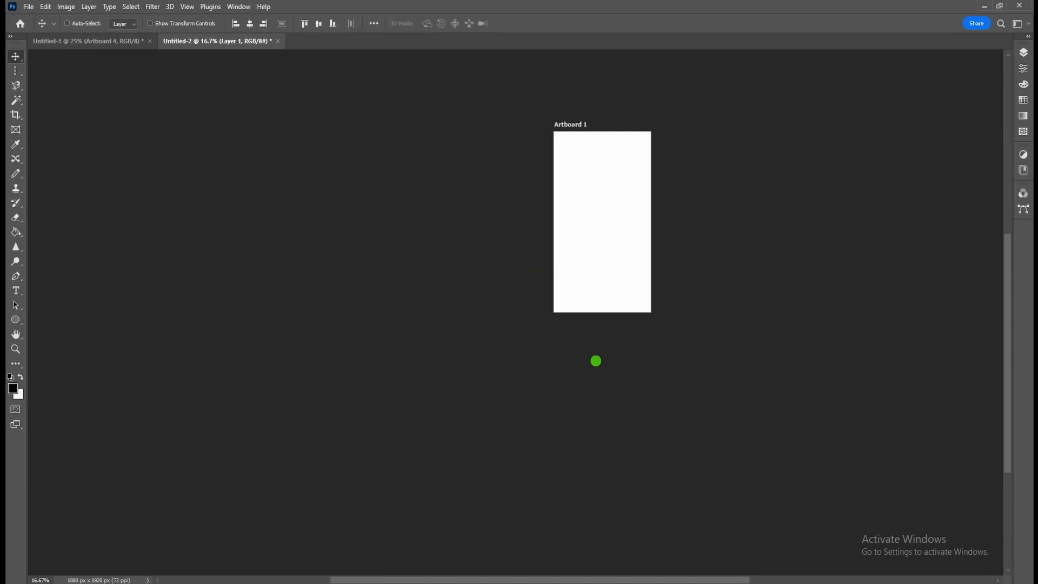
Step: Draw an artboard of about 3648 × 2168 px around Artboard 1 and set its background to Black
{"action": "key", "text": "ctrl+minus"}
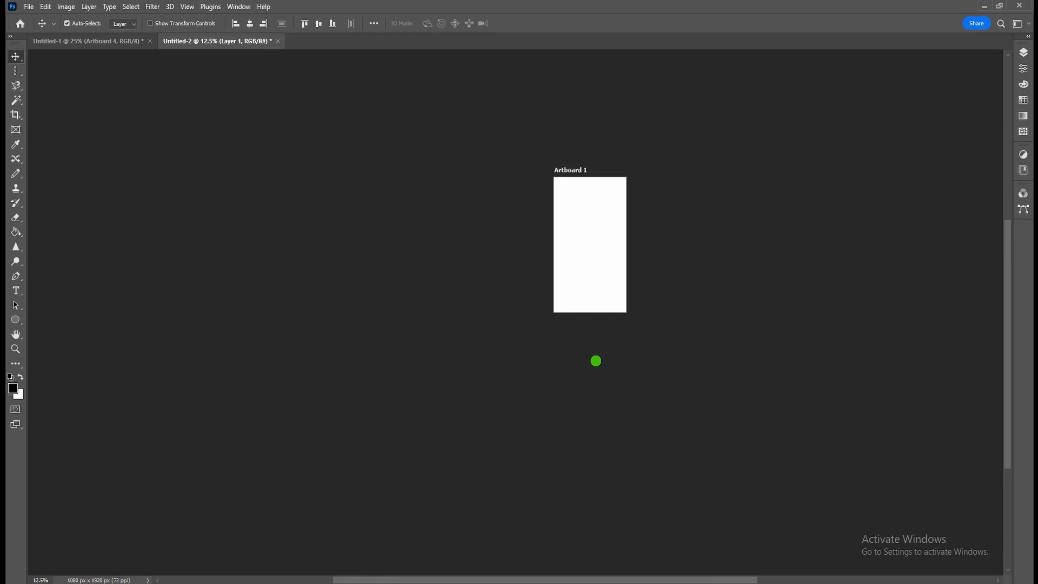
{"action": "key", "text": "ctrl+shift+z"}
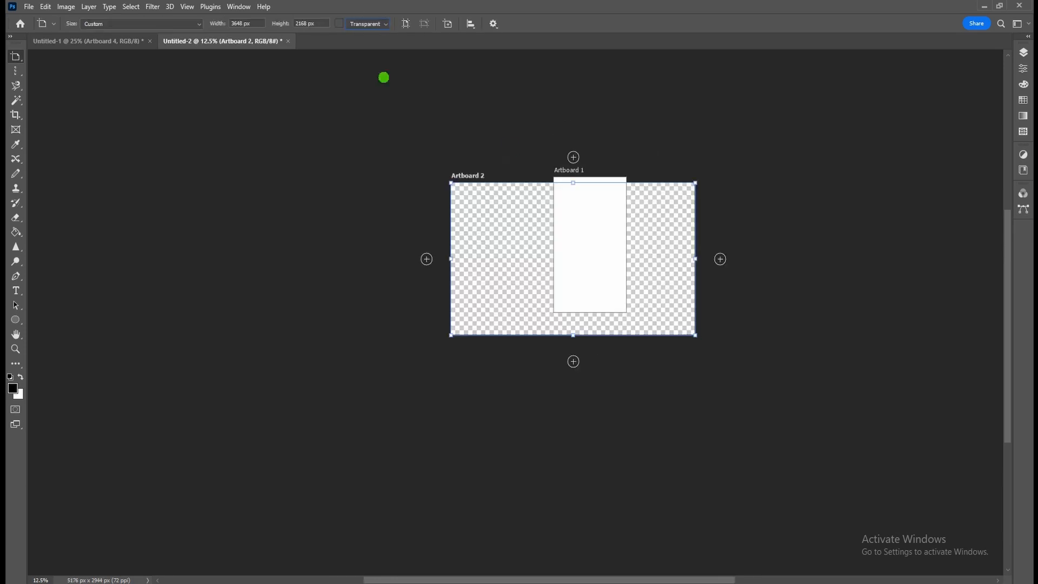
{"action": "left_click", "coordinate": [376, 25]}
{"action": "left_click", "coordinate": [352, 42]}
Step: Draw another black artboard of about 3624 × 2144 px overlapping the first two and choose a different background for it
{"action": "left_click_drag", "start_coordinate": [376, 125], "coordinate": [619, 275]}
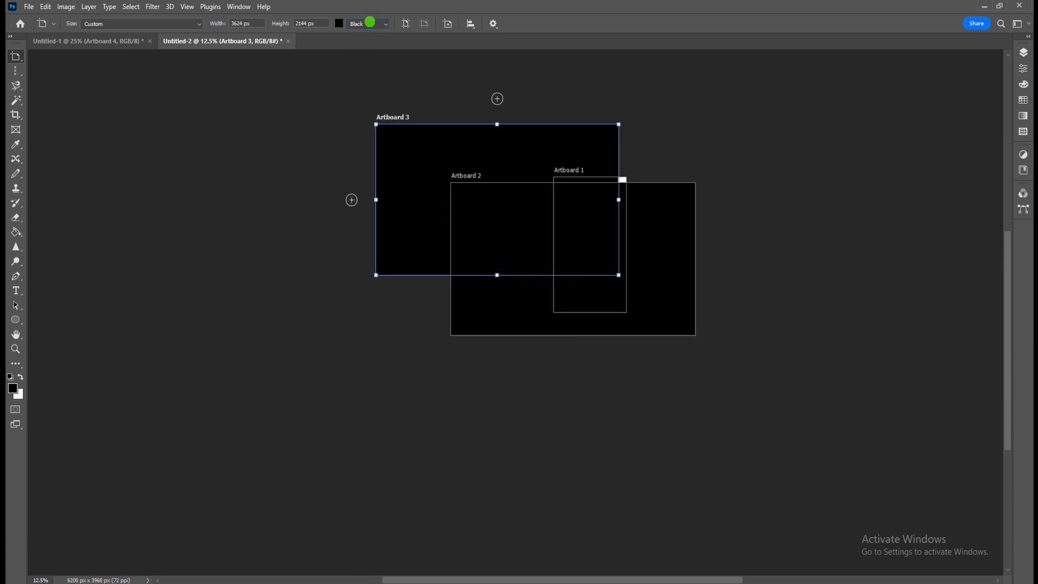
{"action": "left_click", "coordinate": [370, 23]}
{"action": "left_click", "coordinate": [357, 32]}
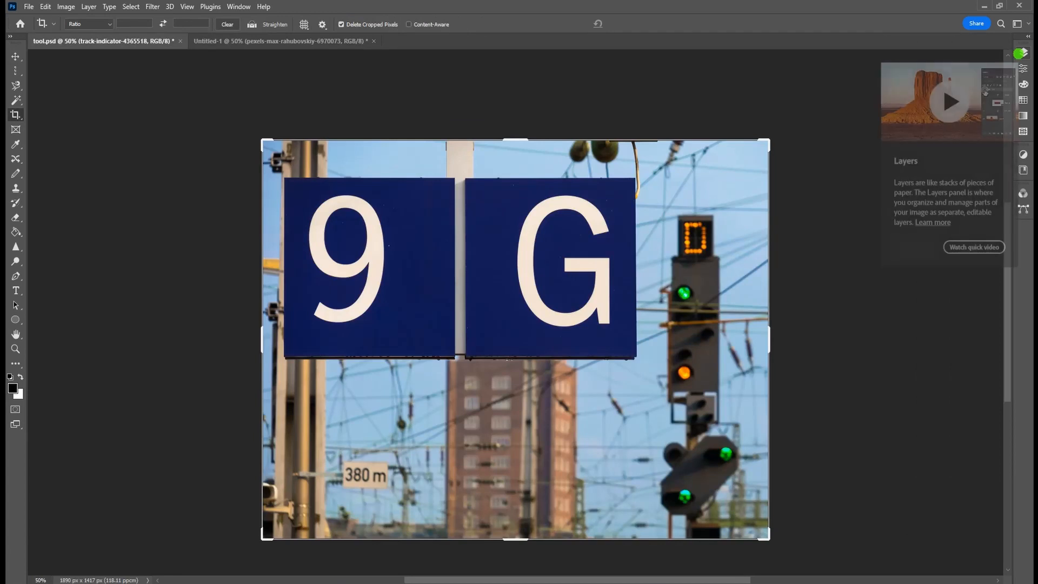
Step: In tool.psd, try cropping the photo to the blue 9 and G signs at about 1258 × 1029 px, and undo the crop
{"action": "key", "text": "c"}
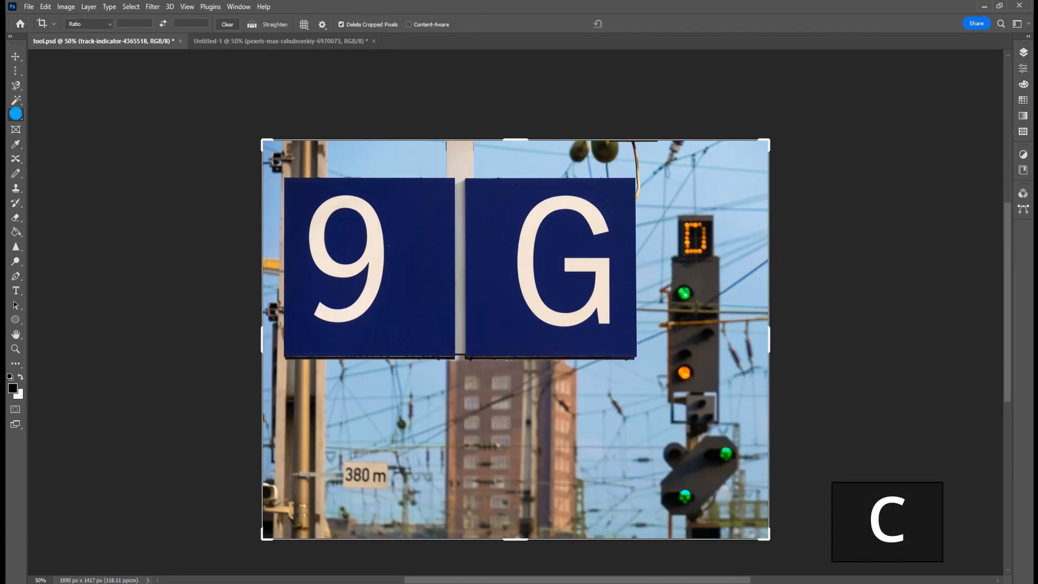
{"action": "right_click", "coordinate": [16, 114]}
{"action": "left_click", "coordinate": [49, 114]}
{"action": "left_click_drag", "start_coordinate": [264, 140], "coordinate": [304, 164]}
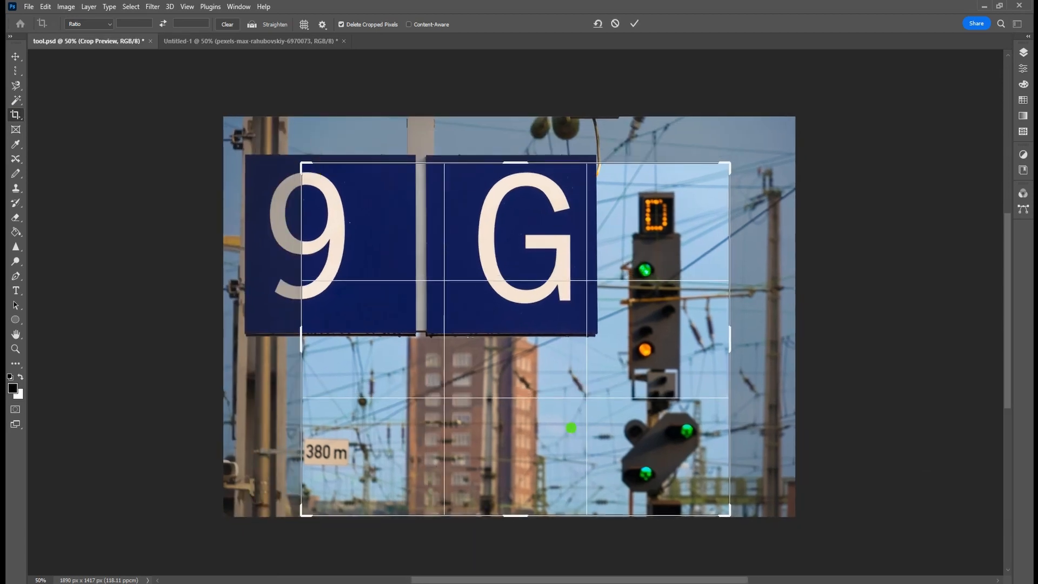
{"action": "left_click_drag", "start_coordinate": [728, 516], "coordinate": [683, 482]}
{"action": "left_click_drag", "start_coordinate": [546, 351], "coordinate": [601, 367]}
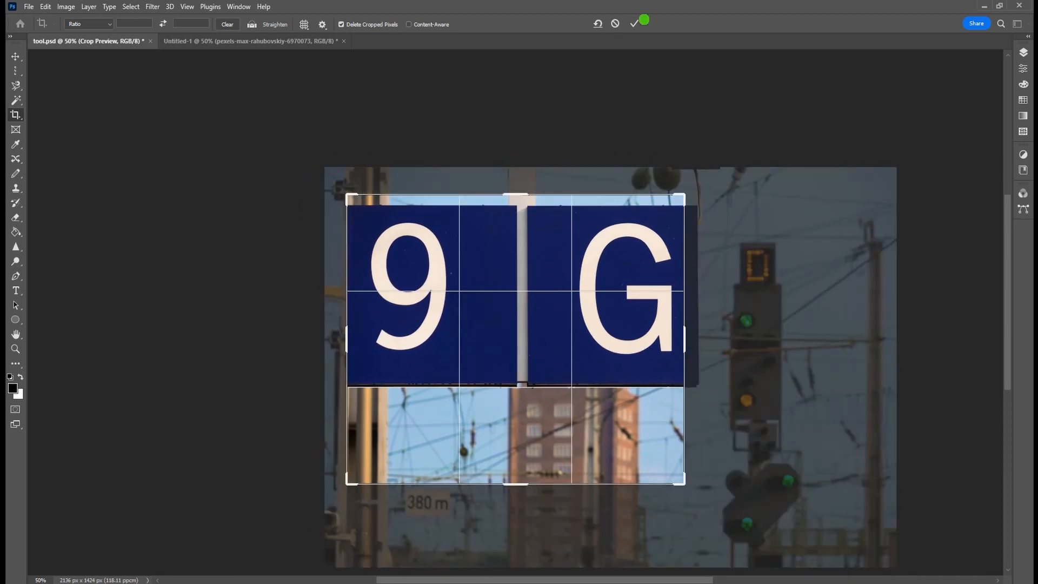
{"action": "left_click", "coordinate": [636, 23]}
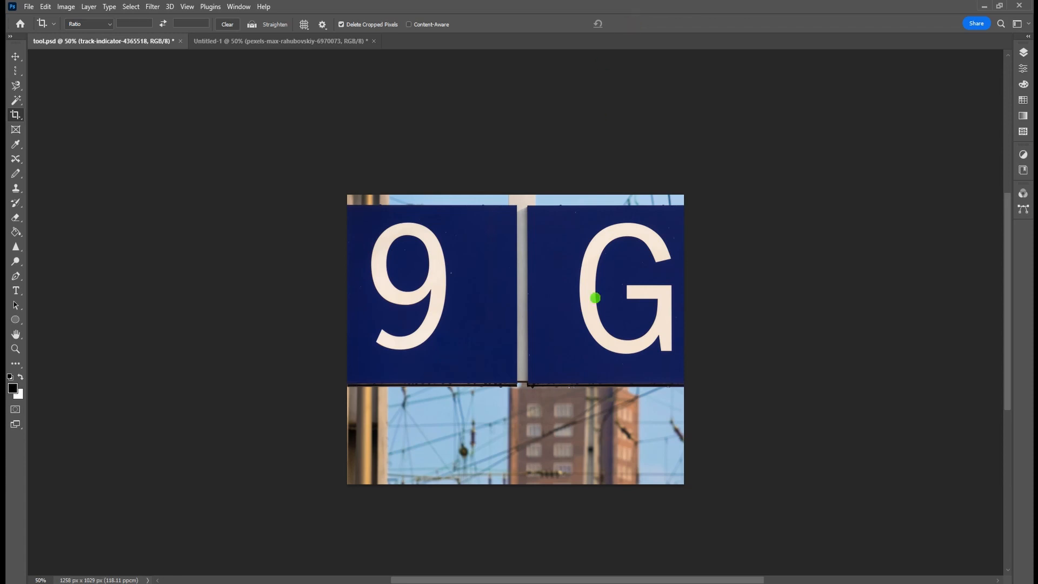
{"action": "key", "text": "ctrl+z"}
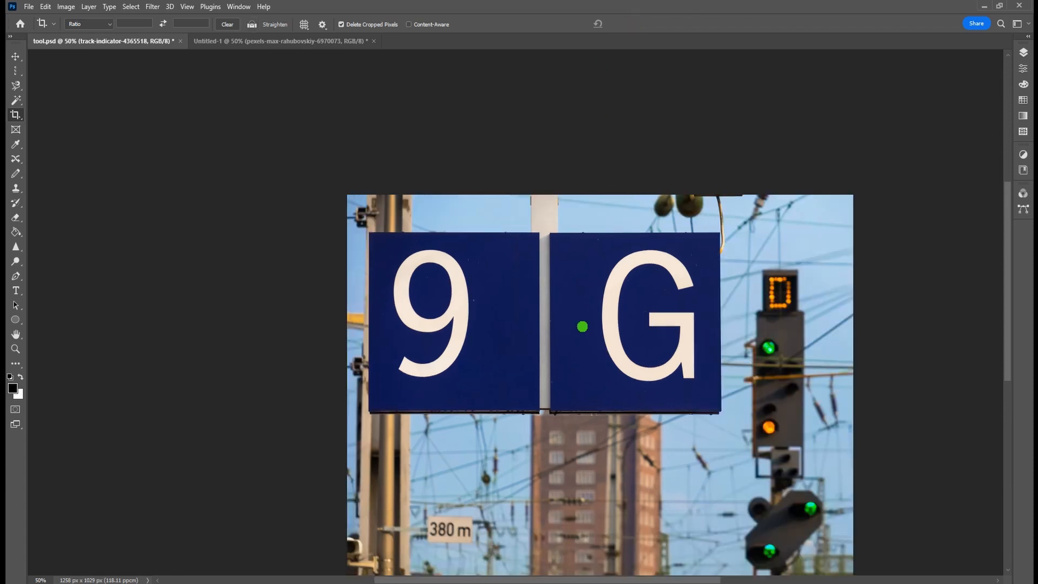
{"action": "key", "text": "ctrl+0"}
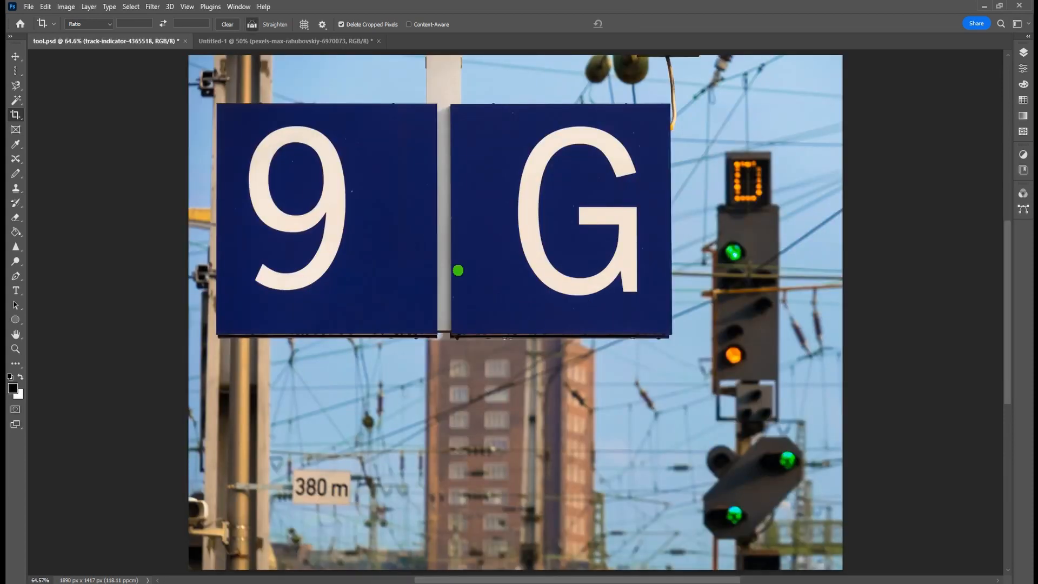
Step: Try the Original Ratio crop preset on the whole photo and apply it
{"action": "key", "text": "ctrl+minus"}
{"action": "left_click", "coordinate": [94, 25]}
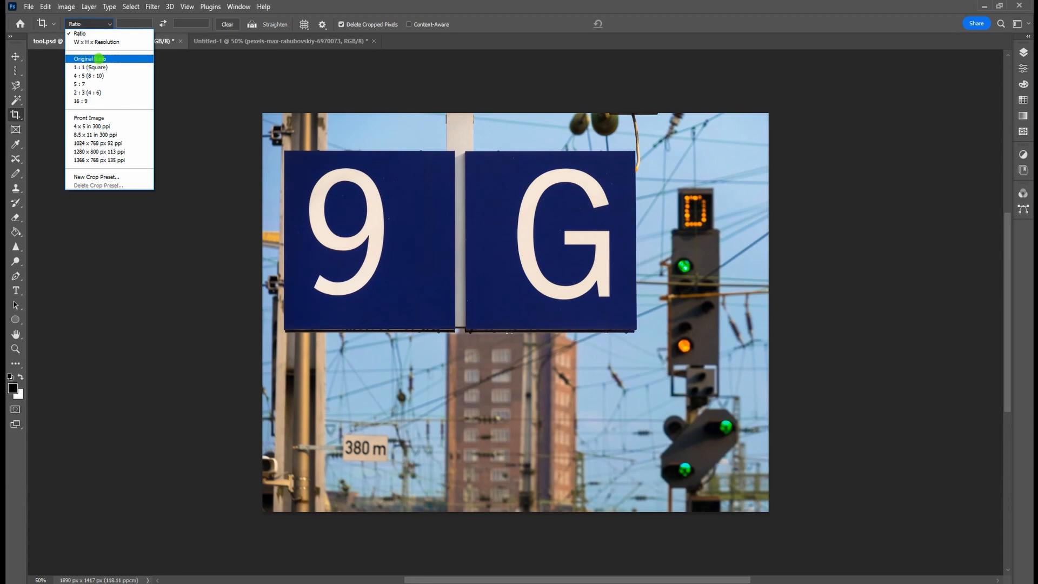
{"action": "left_click", "coordinate": [99, 59]}
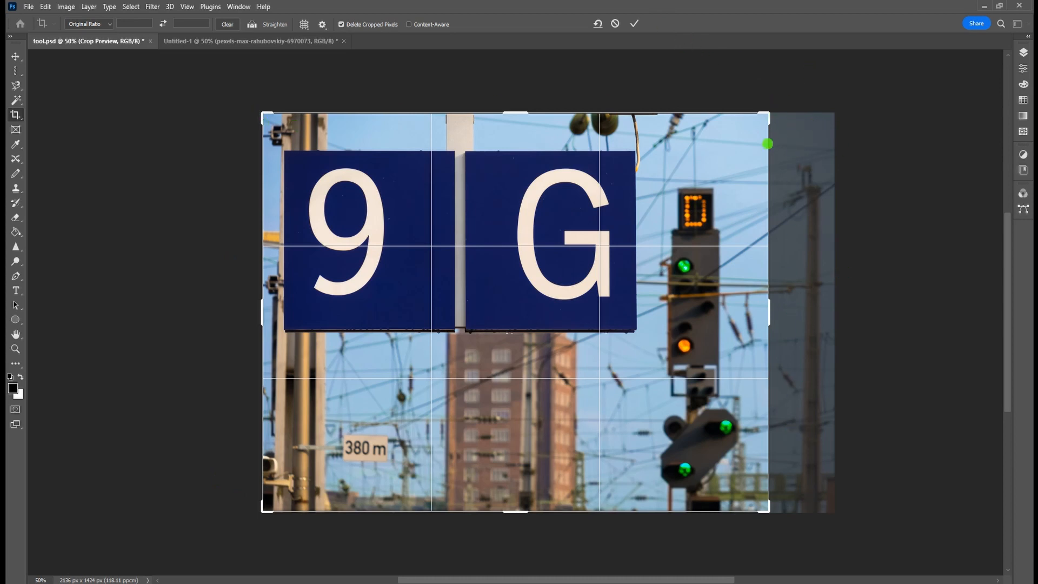
{"action": "left_click", "coordinate": [634, 23]}
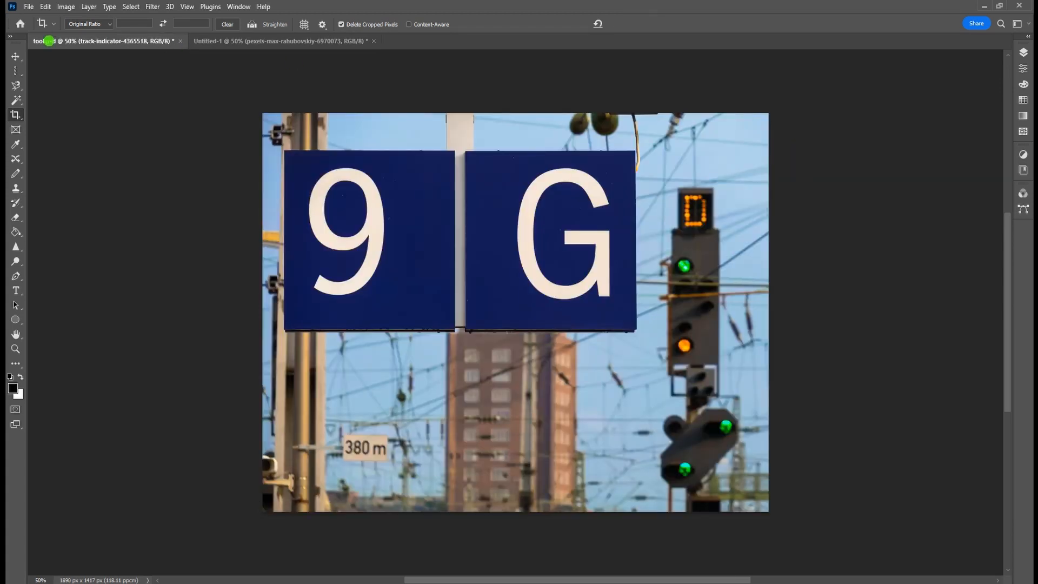
Step: Check the photo layer's full bounds with Free Transform and return to the Crop tool
{"action": "key", "text": "ctrl+t"}
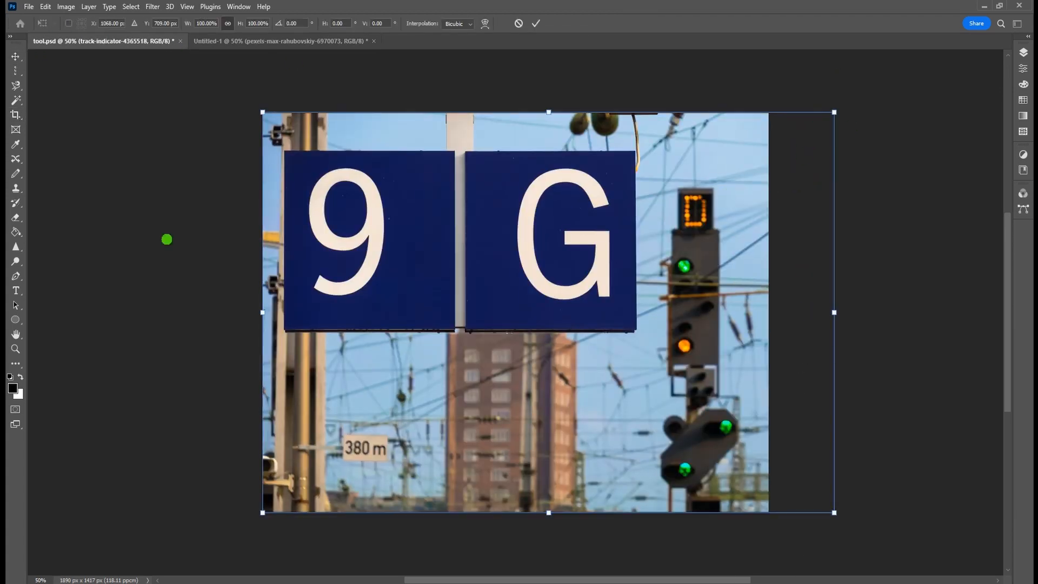
{"action": "key", "text": "c"}
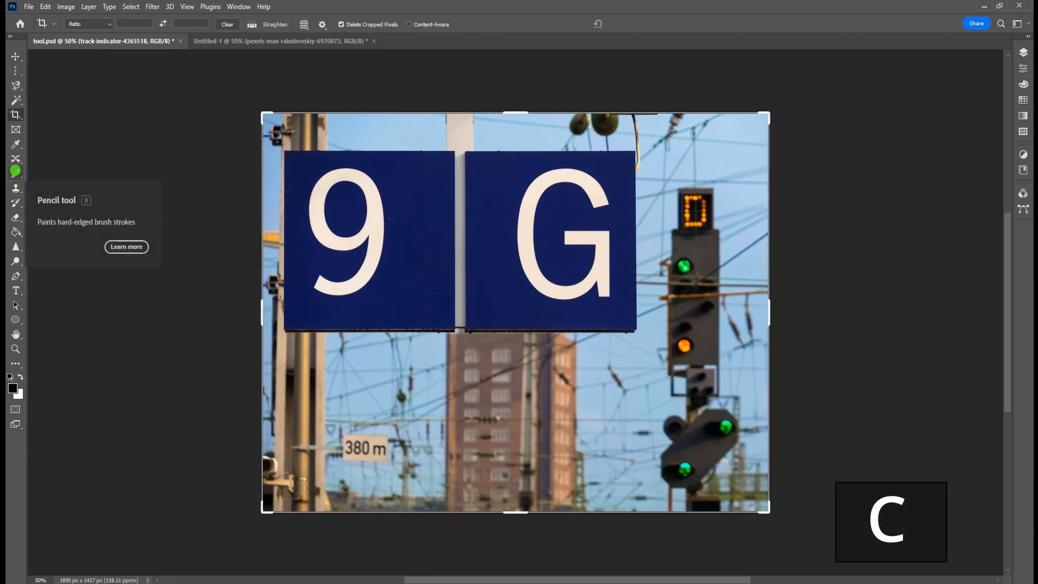
{"action": "right_click", "coordinate": [15, 114]}
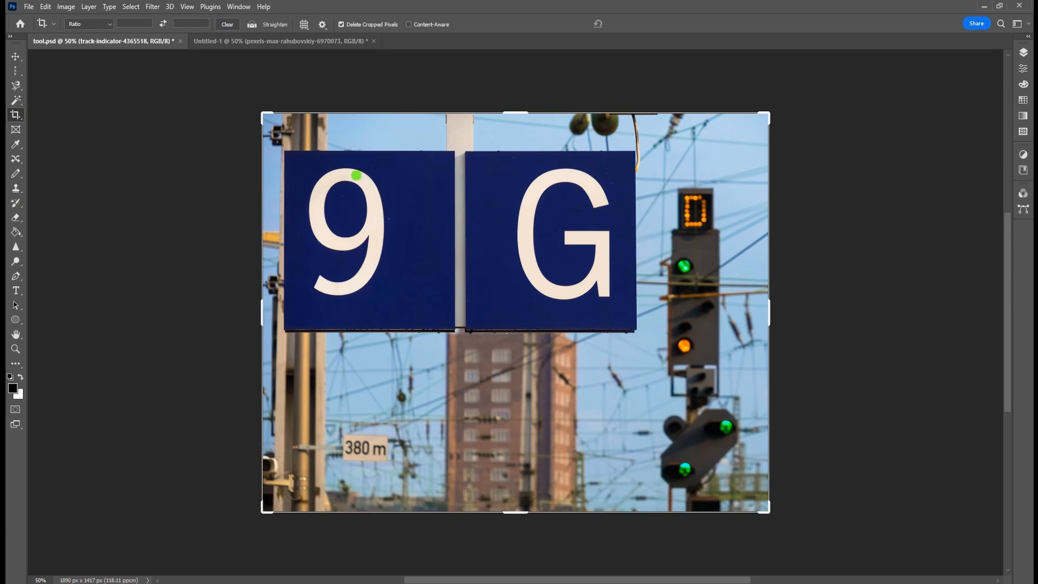
Step: Try an Original Ratio crop extended to about 2136 × 1601 px with Content-Aware filling below the photo, and undo it
{"action": "left_click", "coordinate": [89, 23]}
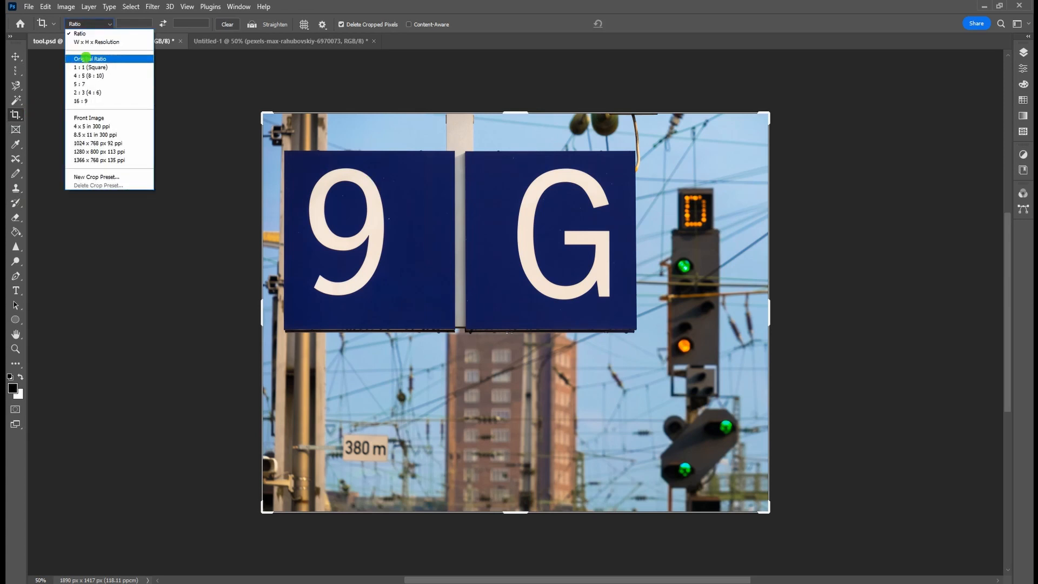
{"action": "left_click", "coordinate": [85, 58]}
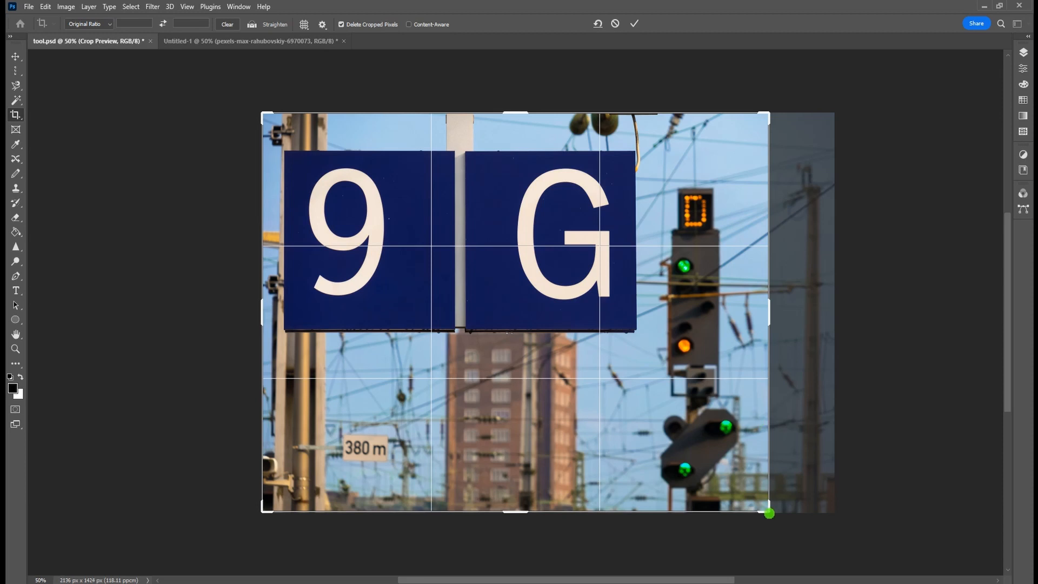
{"action": "left_click_drag", "start_coordinate": [769, 513], "coordinate": [812, 517]}
{"action": "left_click", "coordinate": [98, 24]}
{"action": "left_click", "coordinate": [108, 56]}
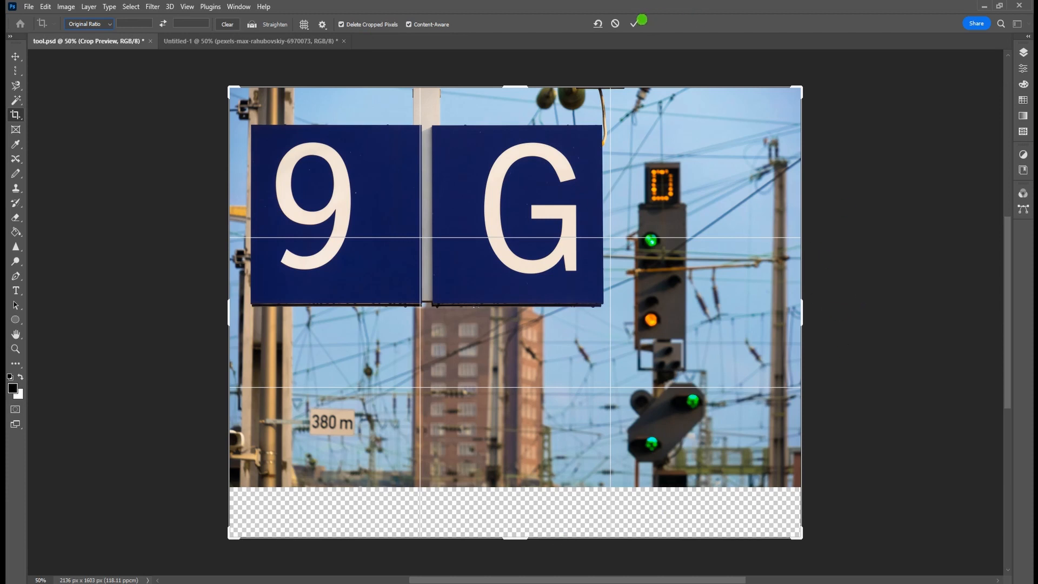
{"action": "left_click", "coordinate": [634, 23]}
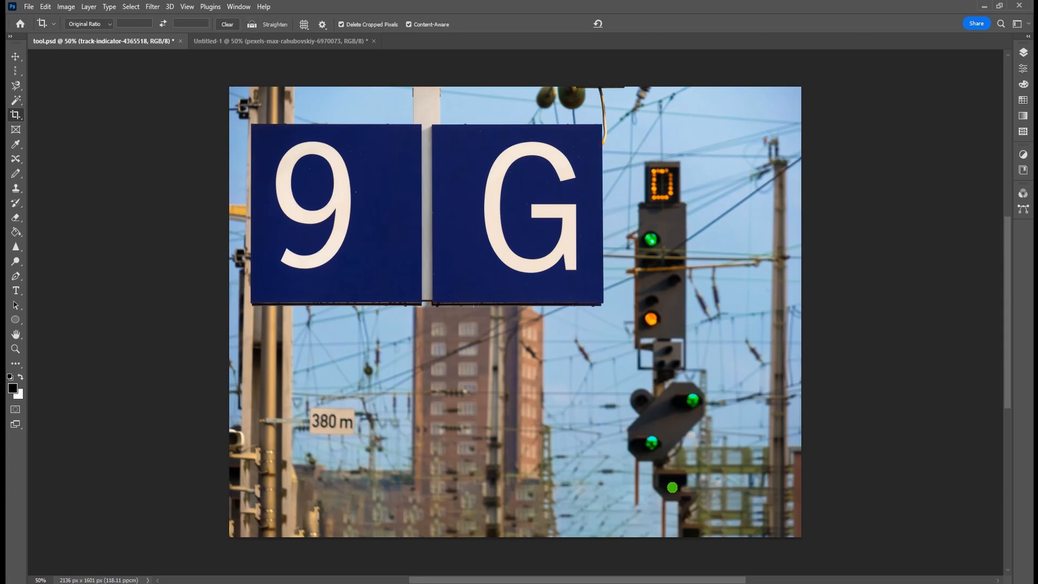
{"action": "key", "text": "ctrl+z"}
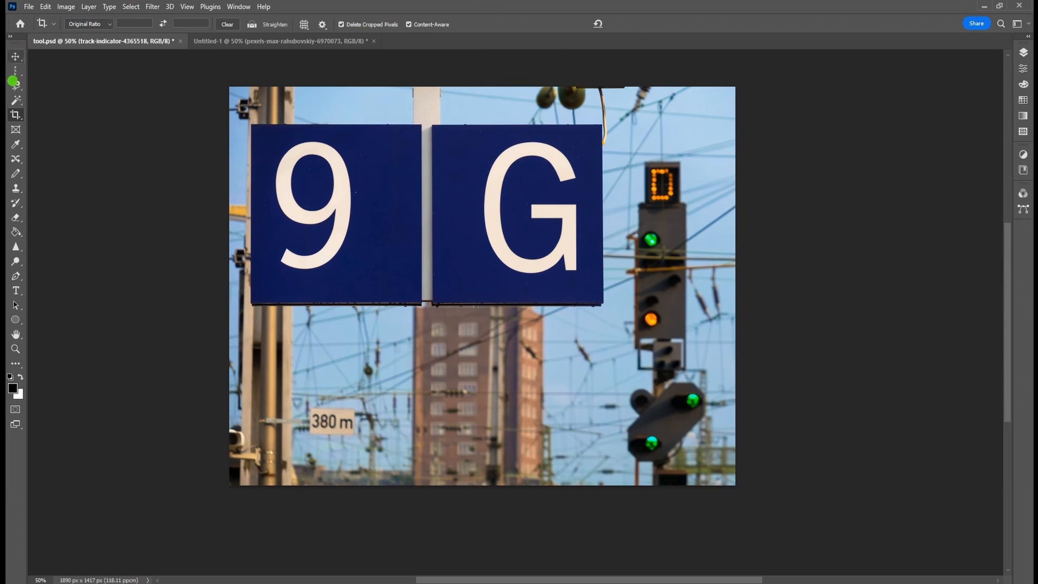
Step: Try a 1 : 1 (Square) Content-Aware crop extended to about 1705 × 1705 px, undo it and reset the crop settings
{"action": "left_click", "coordinate": [93, 24]}
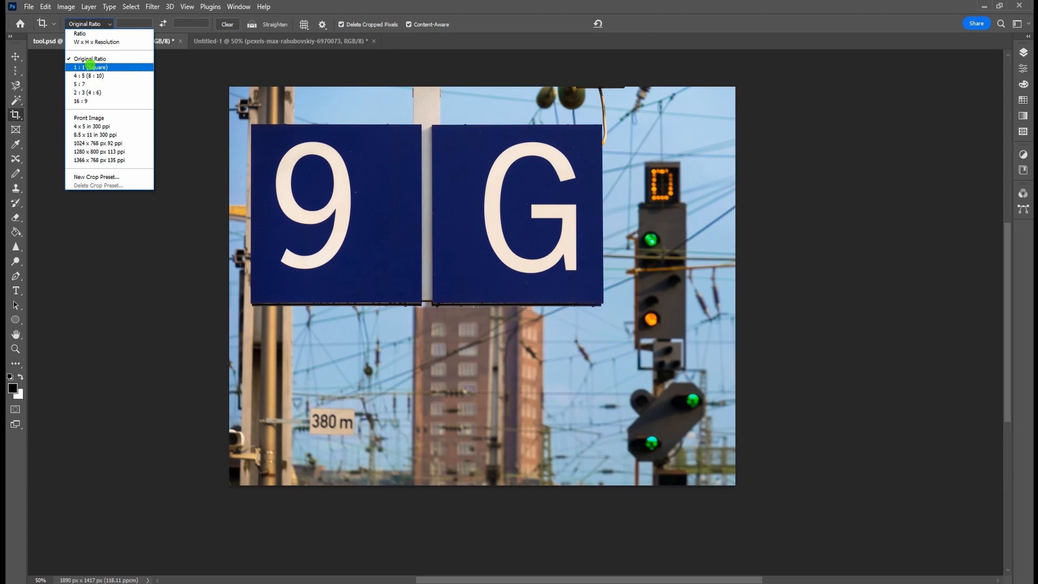
{"action": "left_click", "coordinate": [90, 67]}
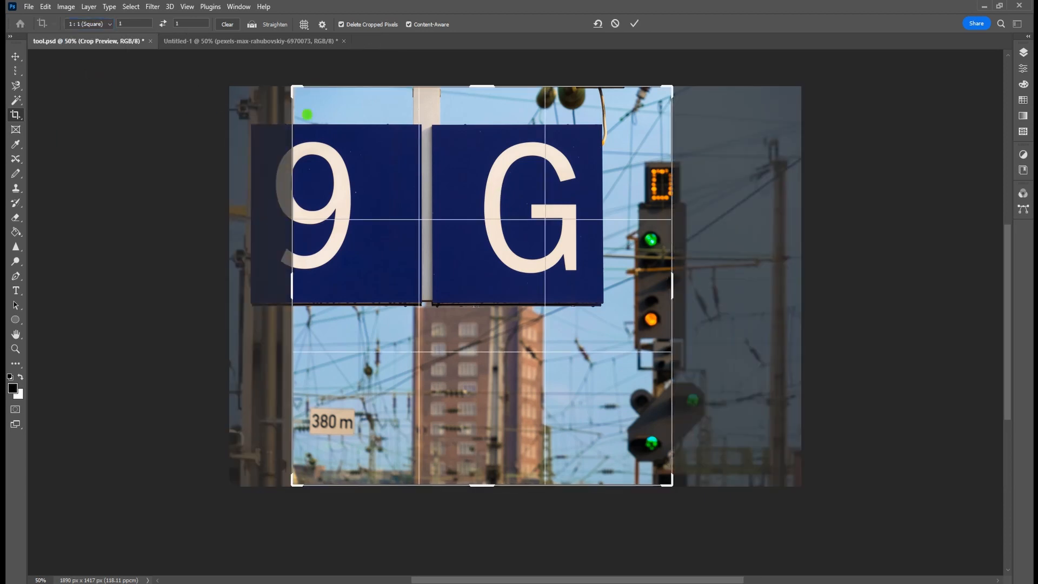
{"action": "left_click_drag", "start_coordinate": [291, 285], "coordinate": [252, 336]}
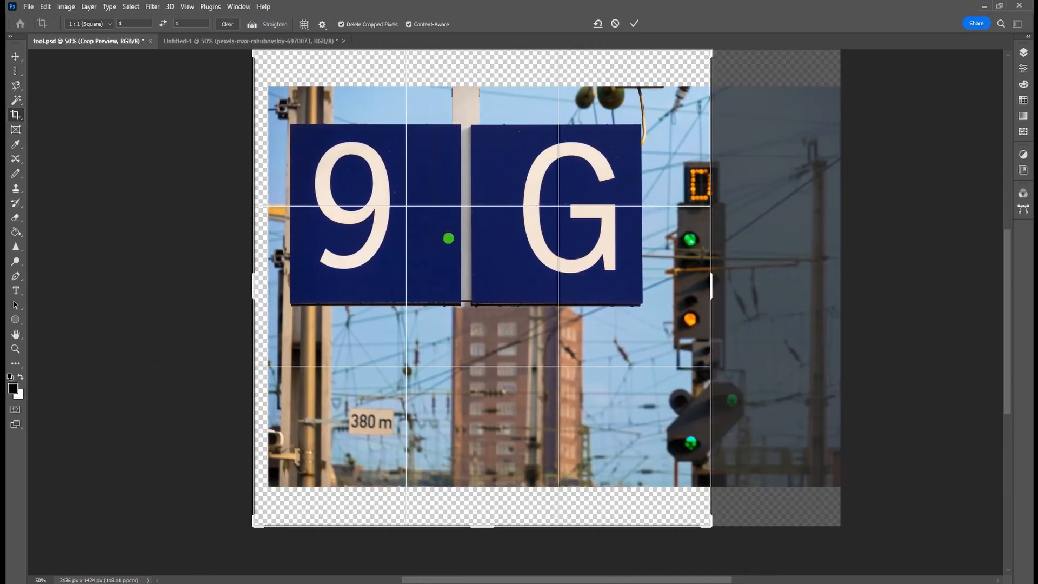
{"action": "key", "text": "ctrl"}
{"action": "key", "text": "ctrl+minus"}
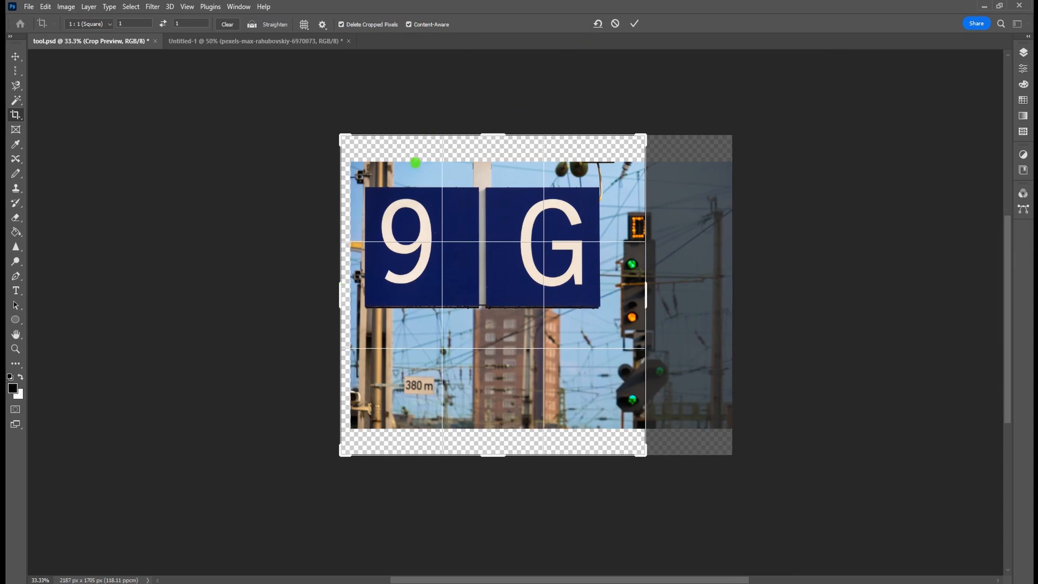
{"action": "left_click", "coordinate": [634, 23]}
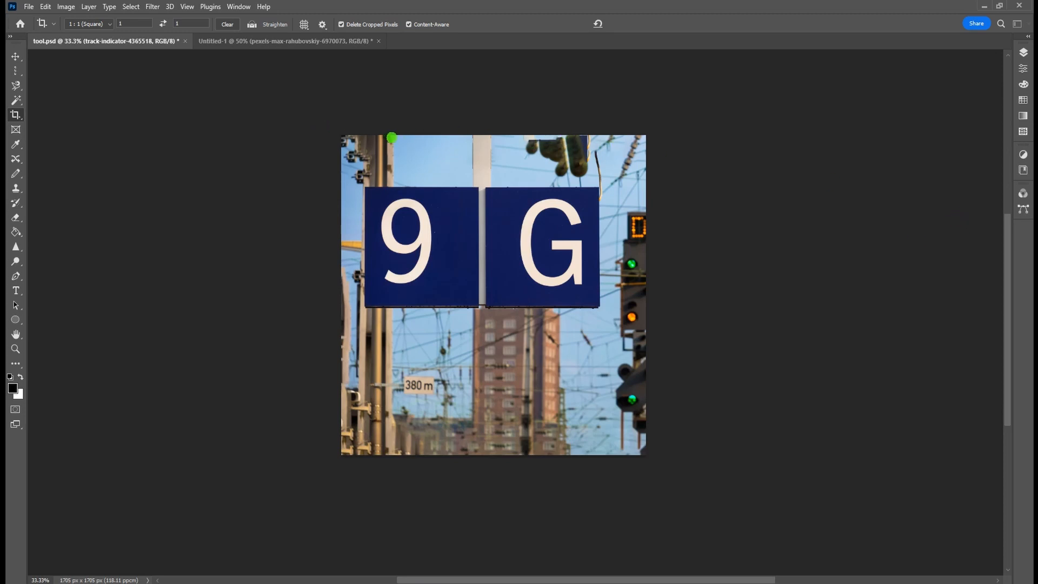
{"action": "key", "text": "ctrl+z"}
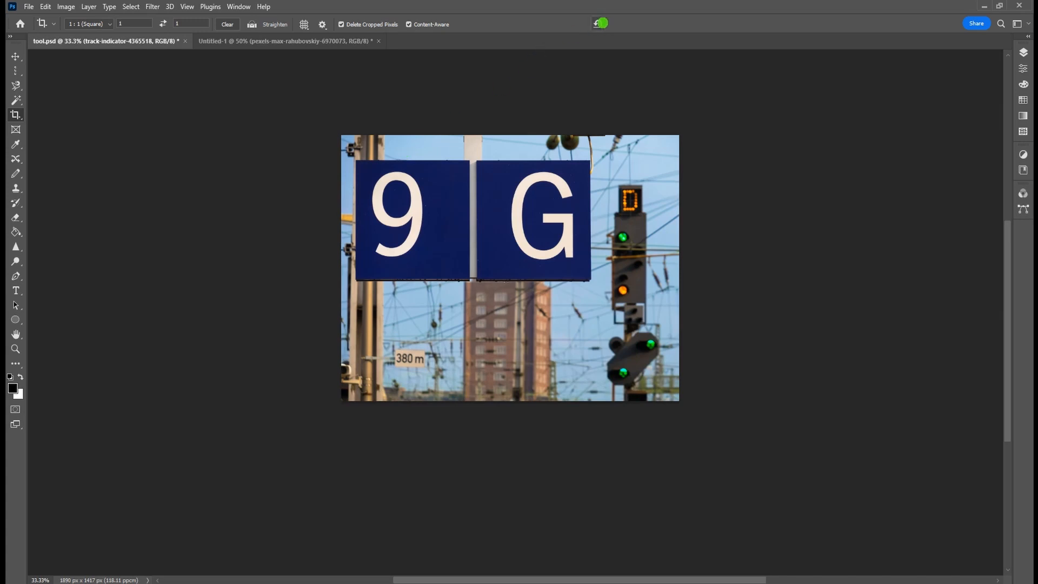
{"action": "left_click", "coordinate": [598, 23]}
Step: Try the 8.5 x 11 in 300 ppi crop preset, clear its values, widen the frame to about 2166 px and cancel
{"action": "left_click", "coordinate": [90, 24]}
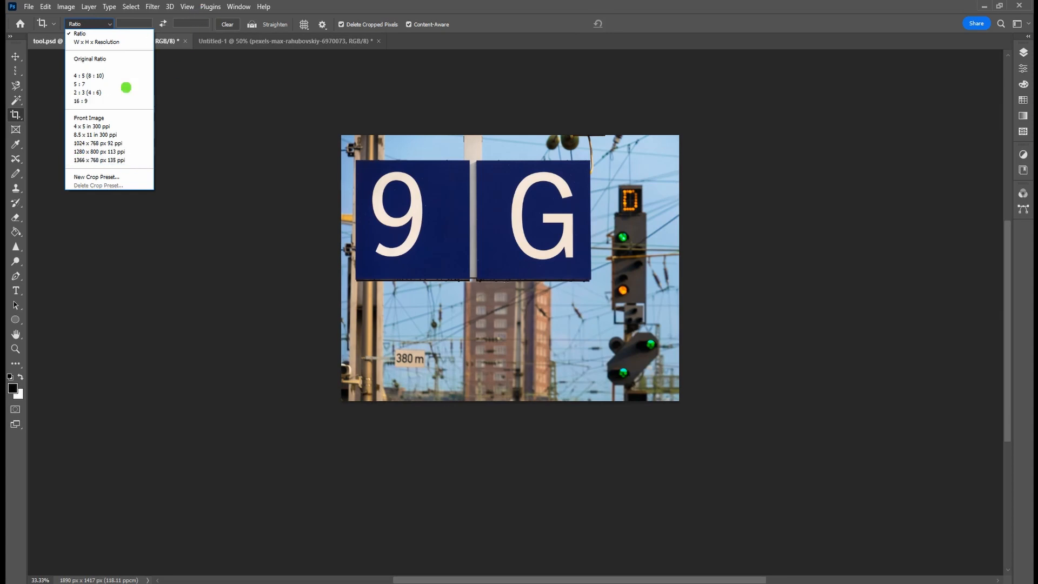
{"action": "left_click", "coordinate": [102, 133]}
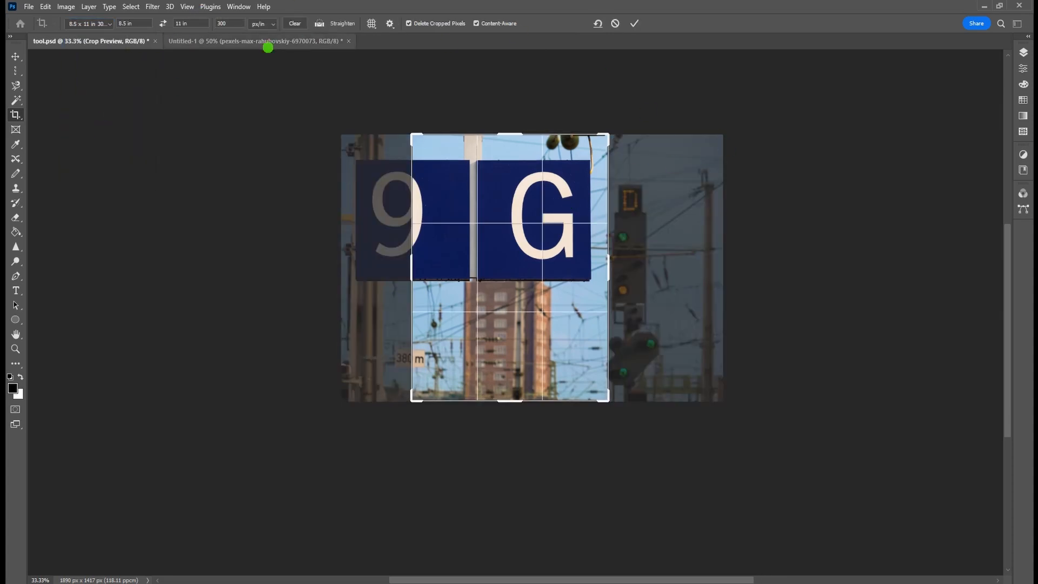
{"action": "left_click", "coordinate": [294, 23]}
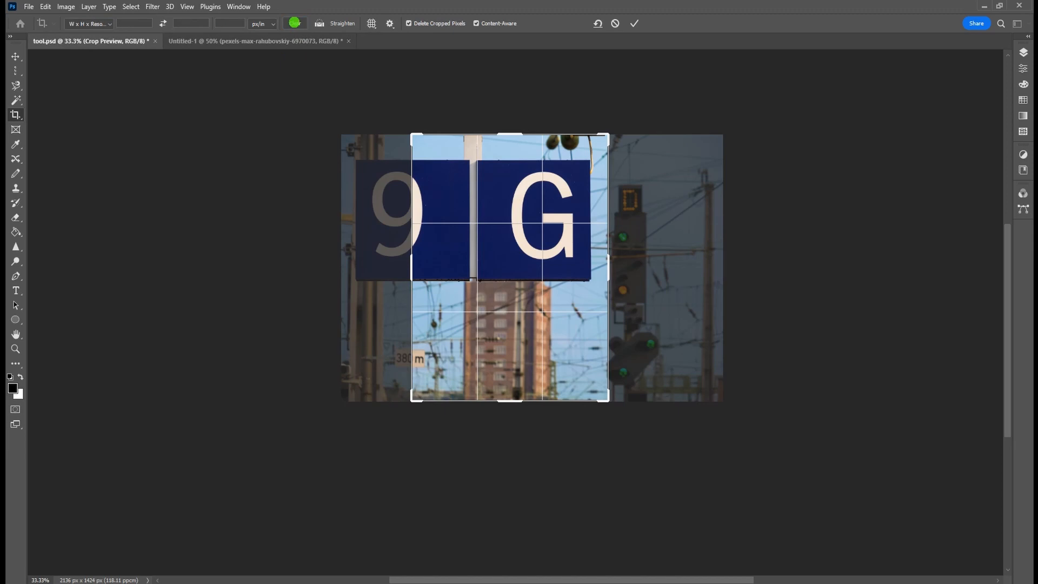
{"action": "left_click_drag", "start_coordinate": [608, 401], "coordinate": [702, 399]}
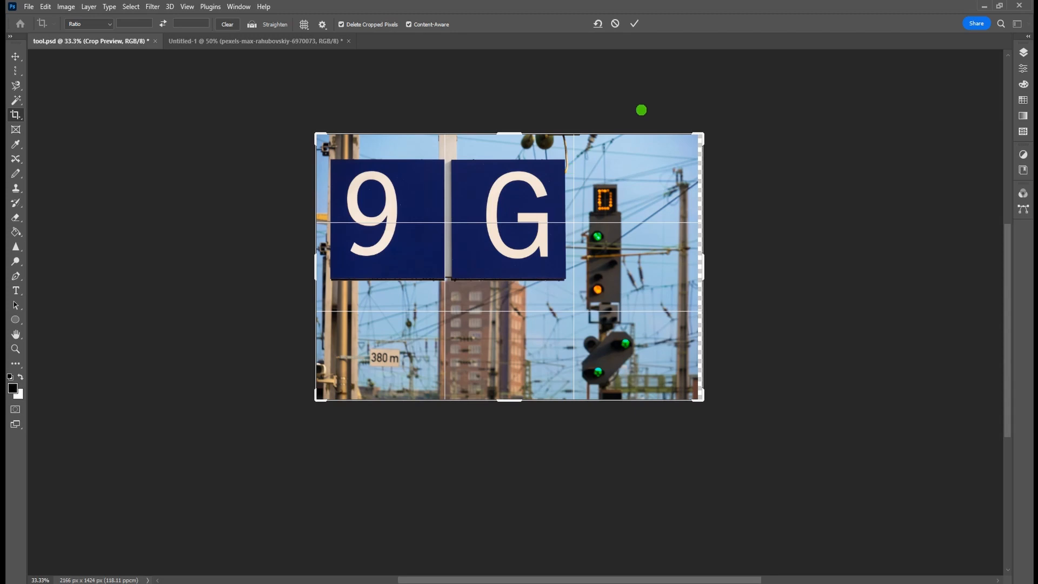
{"action": "mouse_move", "coordinate": [708, 274]}
{"action": "left_mouse_down"}
{"action": "mouse_move", "coordinate": [696, 273]}
{"action": "mouse_move", "coordinate": [703, 266]}
{"action": "left_mouse_up"}
{"action": "left_click", "coordinate": [616, 24]}
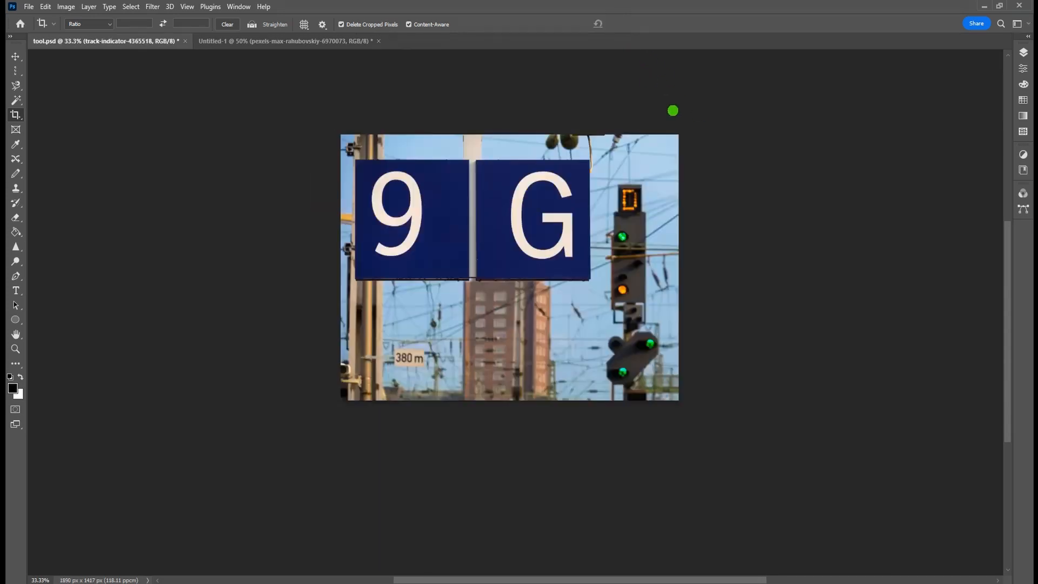
Step: Try the W x H x Resolution crop mode with blank values, widening the frame to the full photo and extending it downward
{"action": "left_click", "coordinate": [91, 26]}
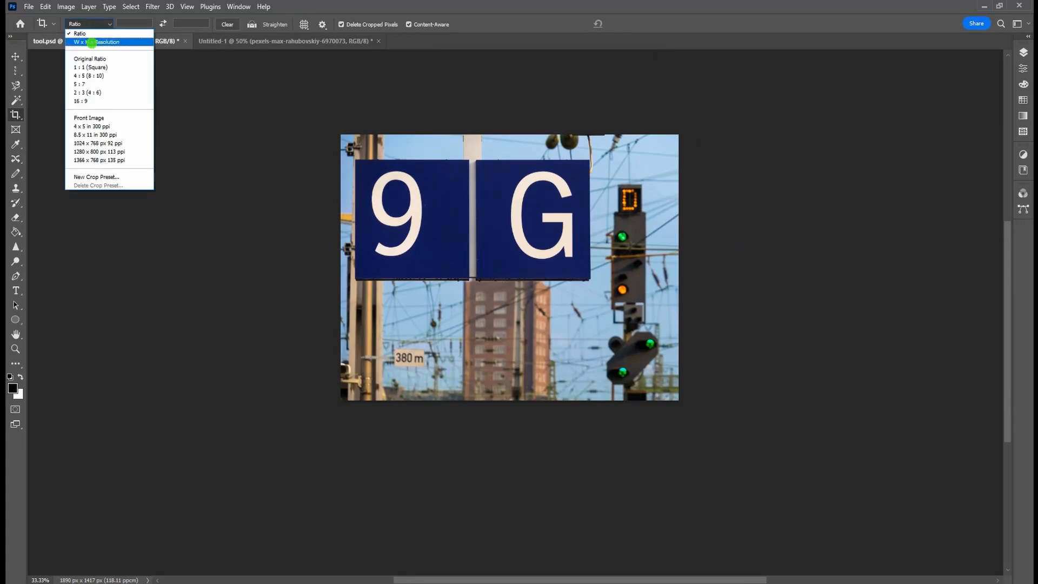
{"action": "left_click", "coordinate": [92, 42]}
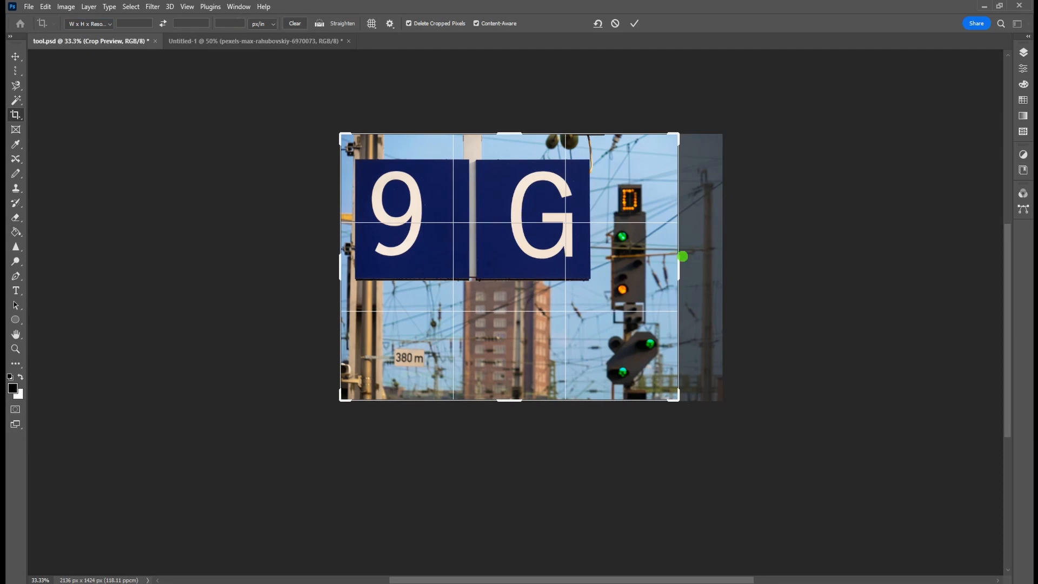
{"action": "left_click_drag", "start_coordinate": [677, 270], "coordinate": [701, 267]}
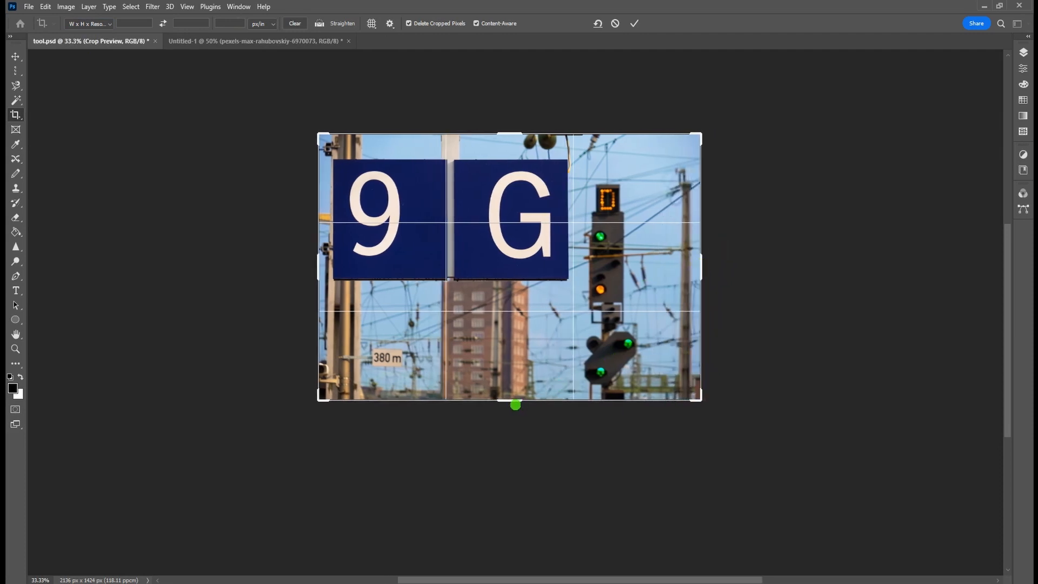
{"action": "left_click_drag", "start_coordinate": [515, 404], "coordinate": [512, 438]}
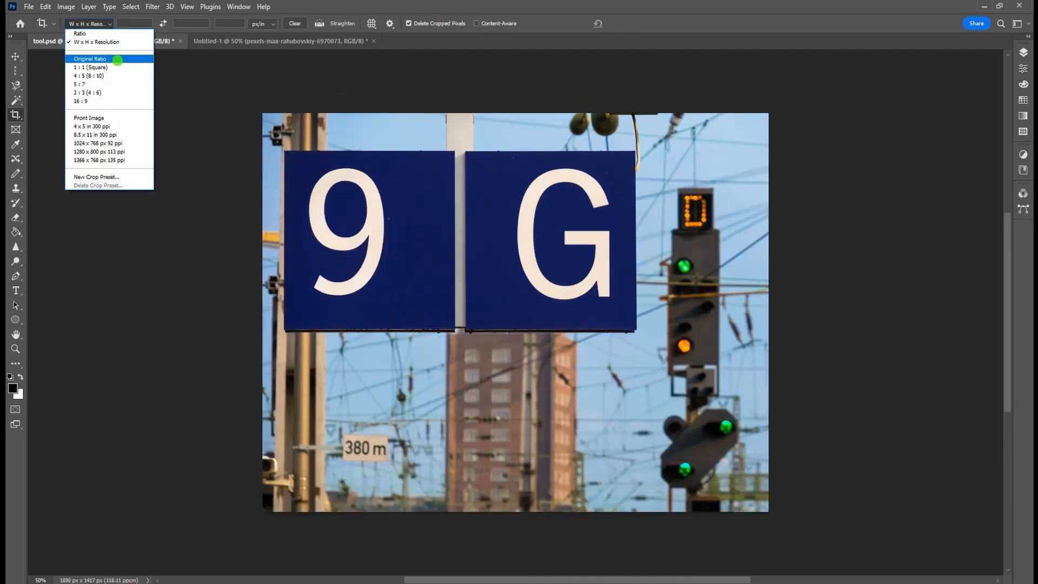
Step: Try an Original Ratio crop with the frame shrunk inward from the photo's lower-right corner
{"action": "left_click", "coordinate": [118, 60]}
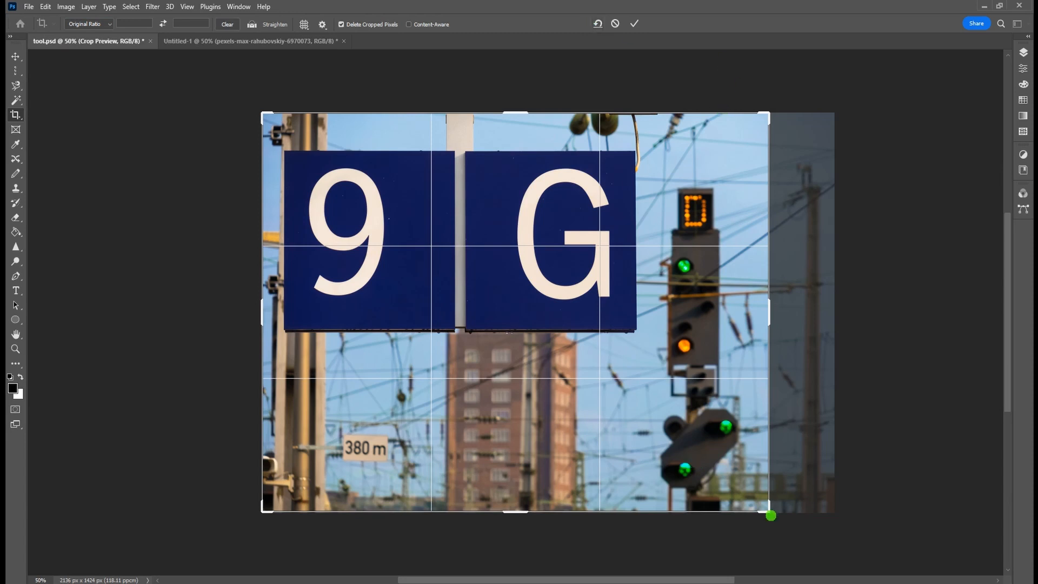
{"action": "left_click_drag", "start_coordinate": [771, 516], "coordinate": [701, 483]}
{"action": "left_click", "coordinate": [635, 24]}
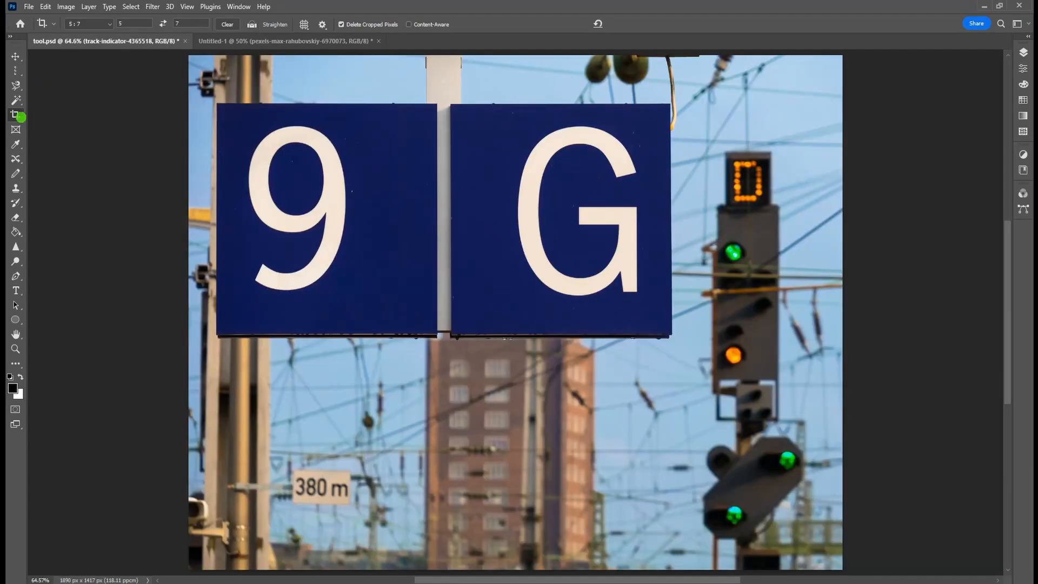
Step: Set the crop preset back to Ratio with blank width and height values
{"action": "left_click", "coordinate": [73, 25]}
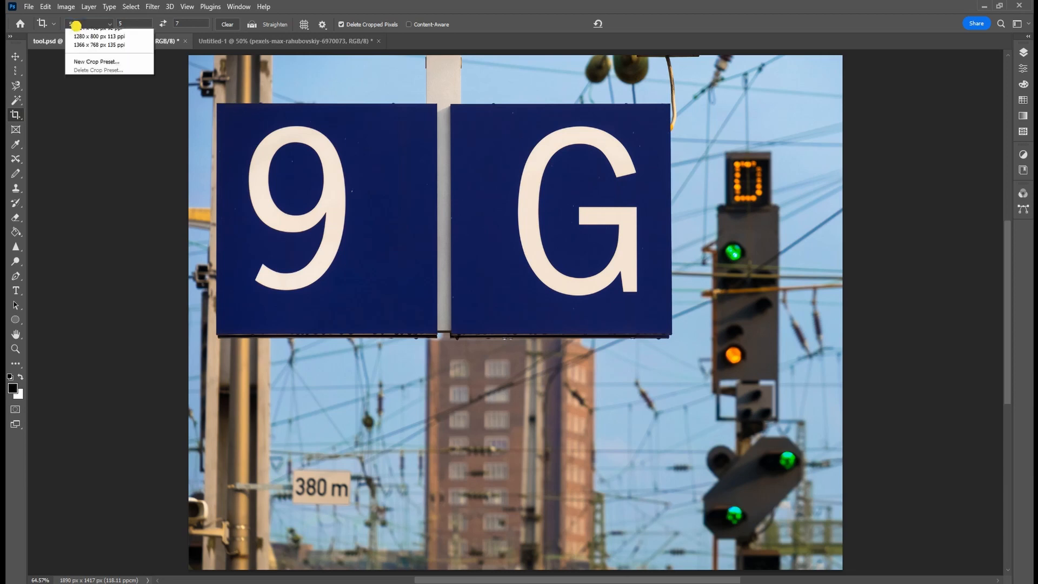
{"action": "left_click", "coordinate": [79, 34]}
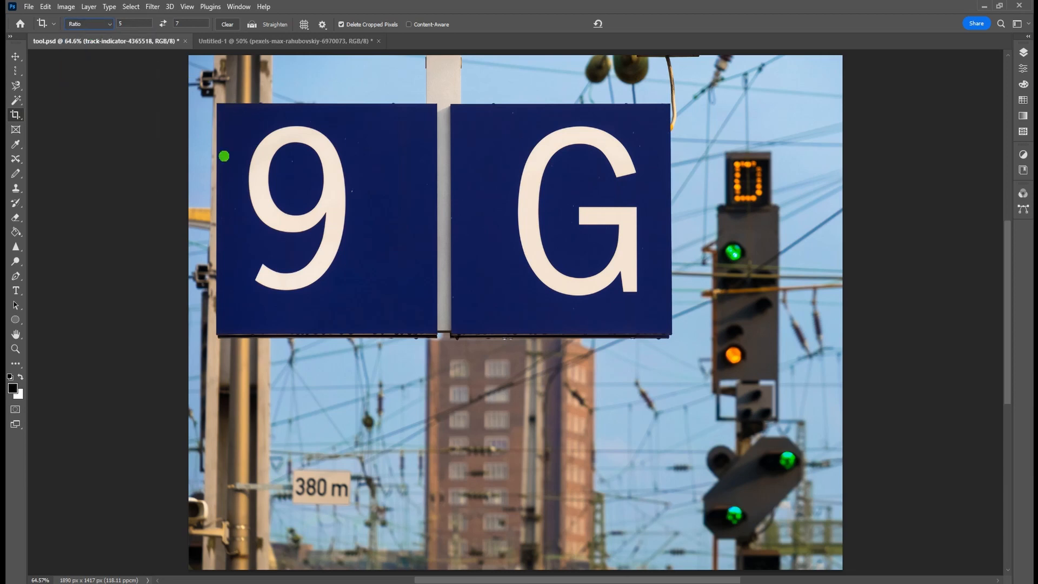
{"action": "key", "text": "ctrl+minus"}
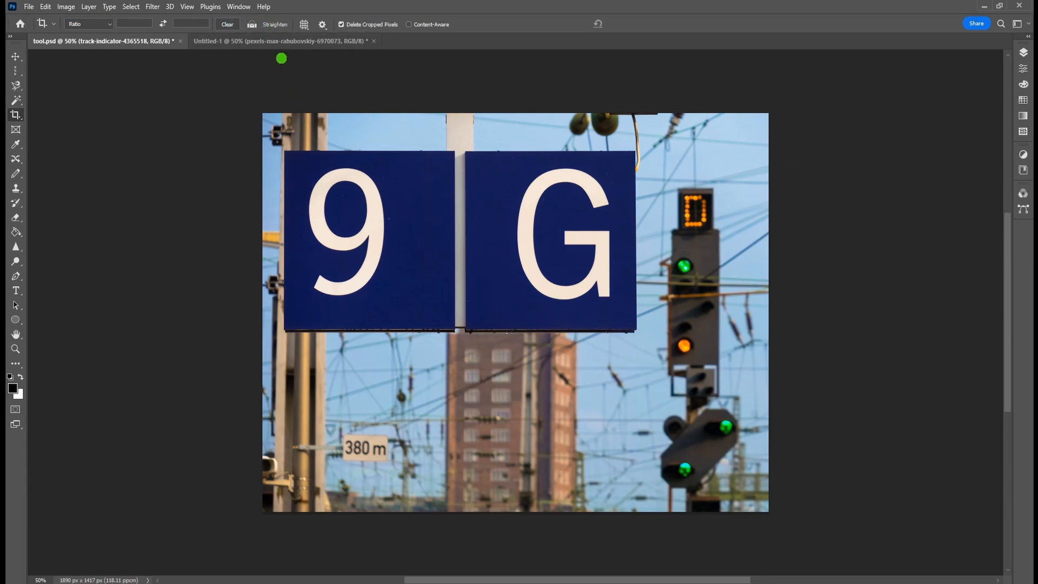
Step: Preview a 16 : 9 crop of the photo and cancel it
{"action": "left_click", "coordinate": [104, 24]}
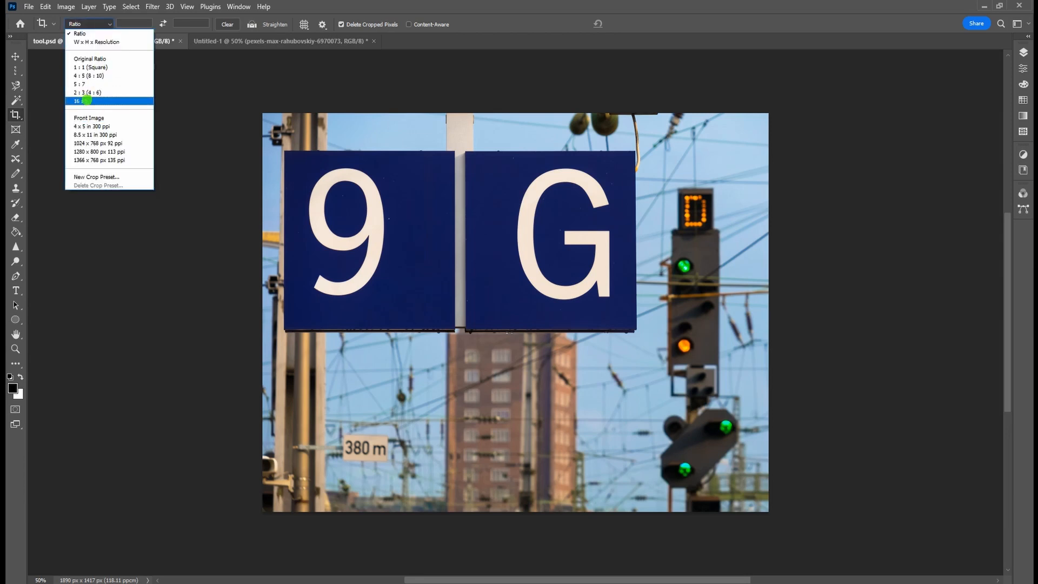
{"action": "left_click", "coordinate": [87, 100]}
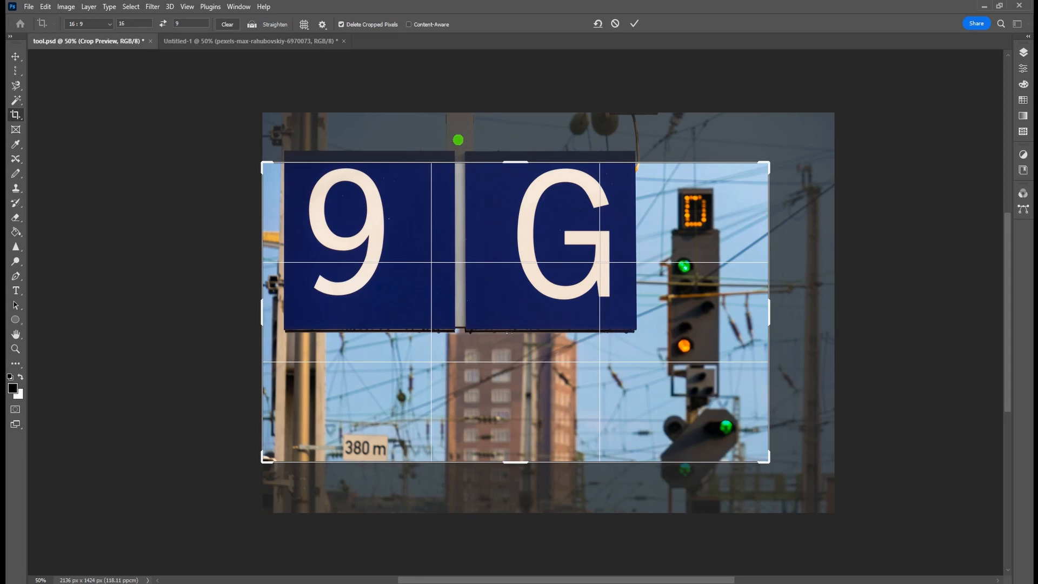
{"action": "key", "text": "Escape"}
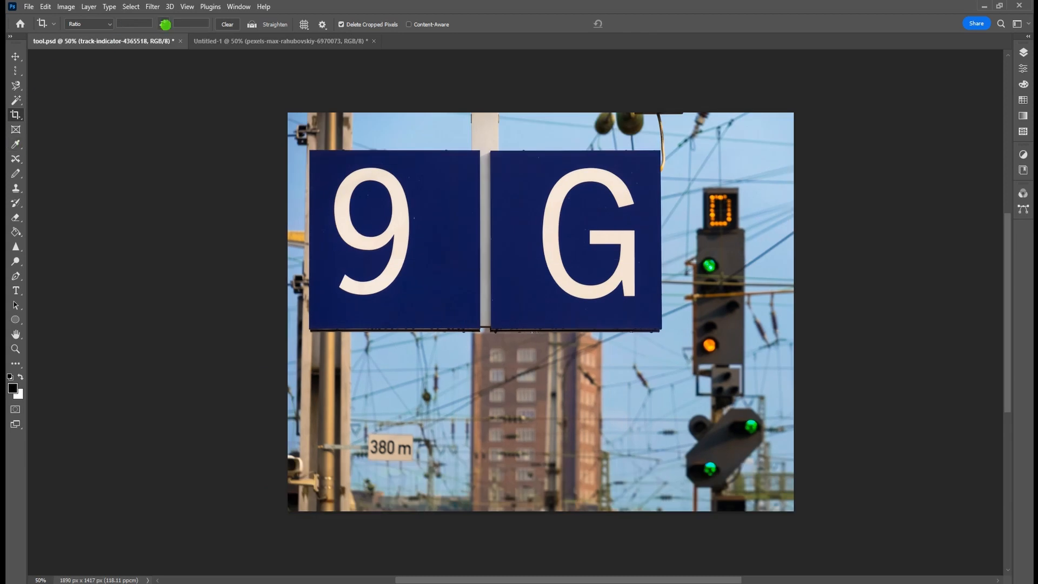
Step: Activate the Perspective Crop tool and switch to the Untitled-1 hallway photo document
{"action": "right_click", "coordinate": [16, 115]}
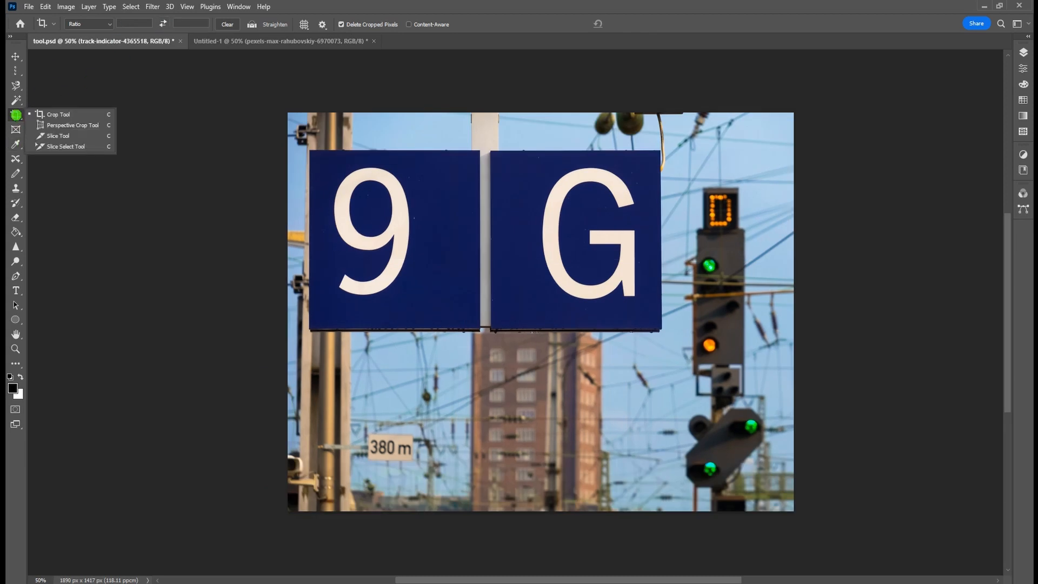
{"action": "left_click", "coordinate": [50, 124]}
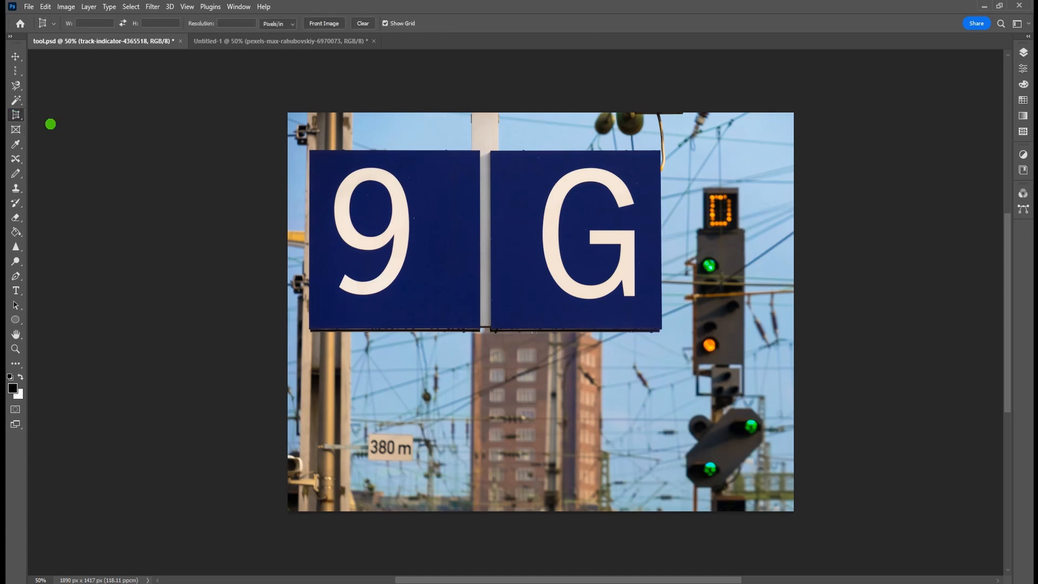
{"action": "left_click", "coordinate": [277, 40]}
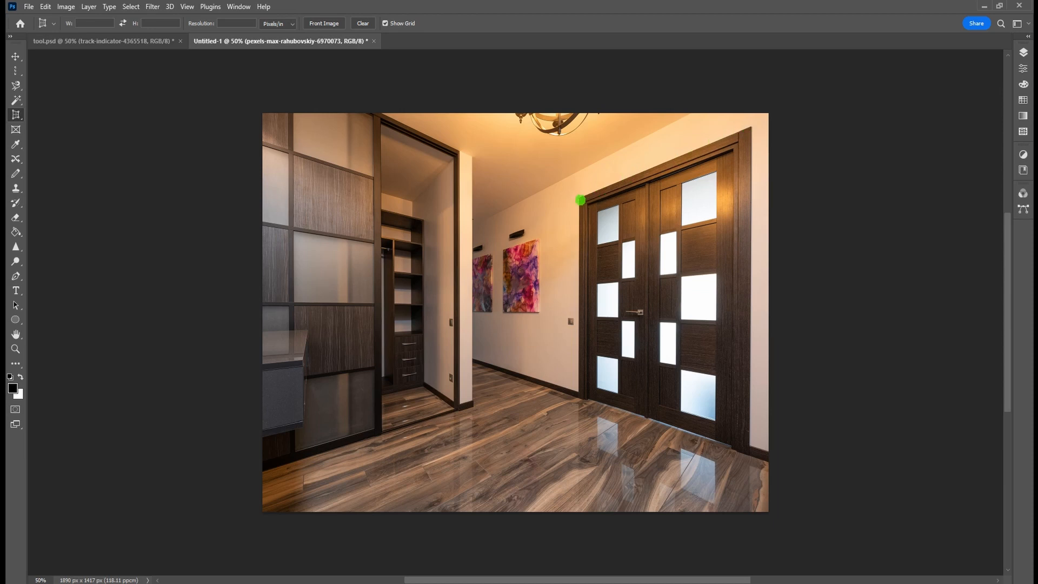
Step: Perspective-crop the hallway photo to the four corners of the double door and undo the crop
{"action": "left_click", "coordinate": [580, 199]}
{"action": "left_click", "coordinate": [751, 128]}
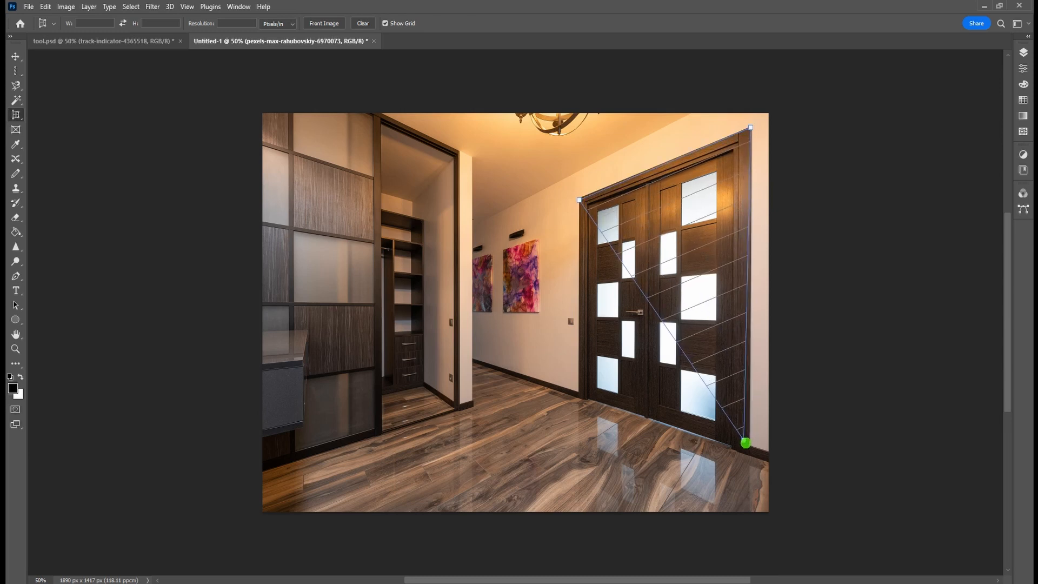
{"action": "left_click", "coordinate": [746, 444]}
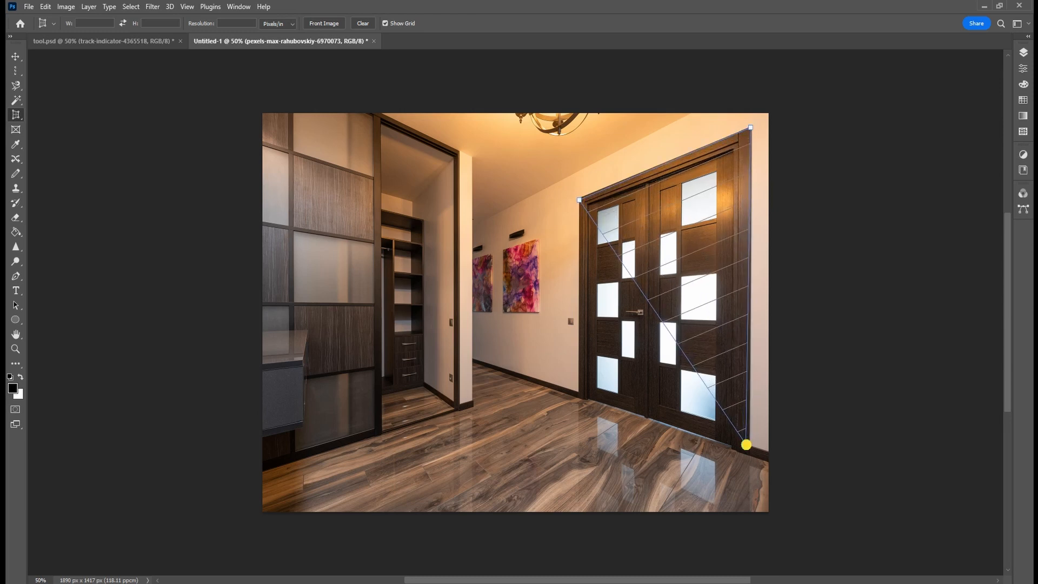
{"action": "left_click", "coordinate": [578, 399]}
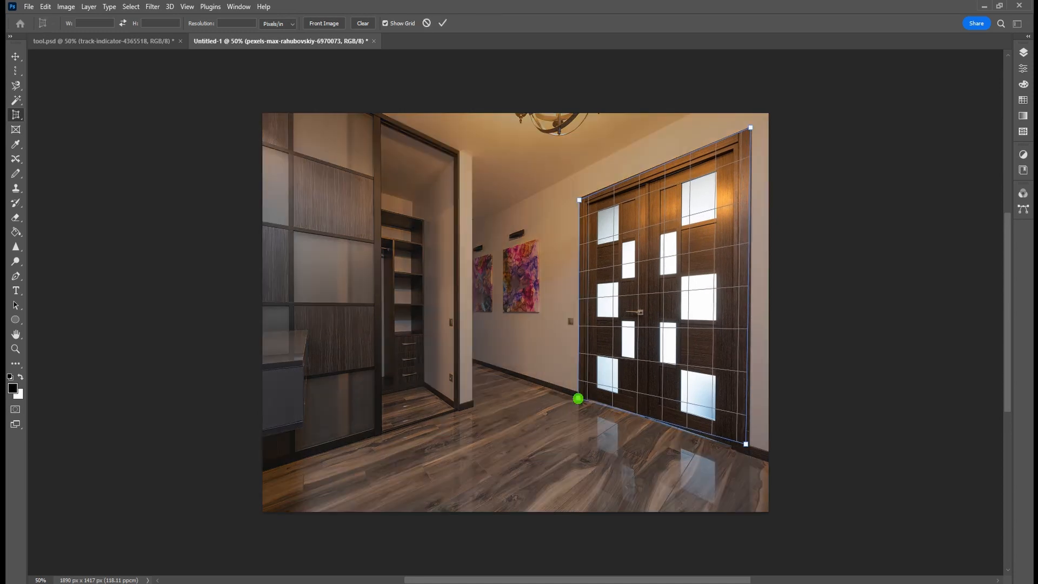
{"action": "left_click", "coordinate": [437, 24]}
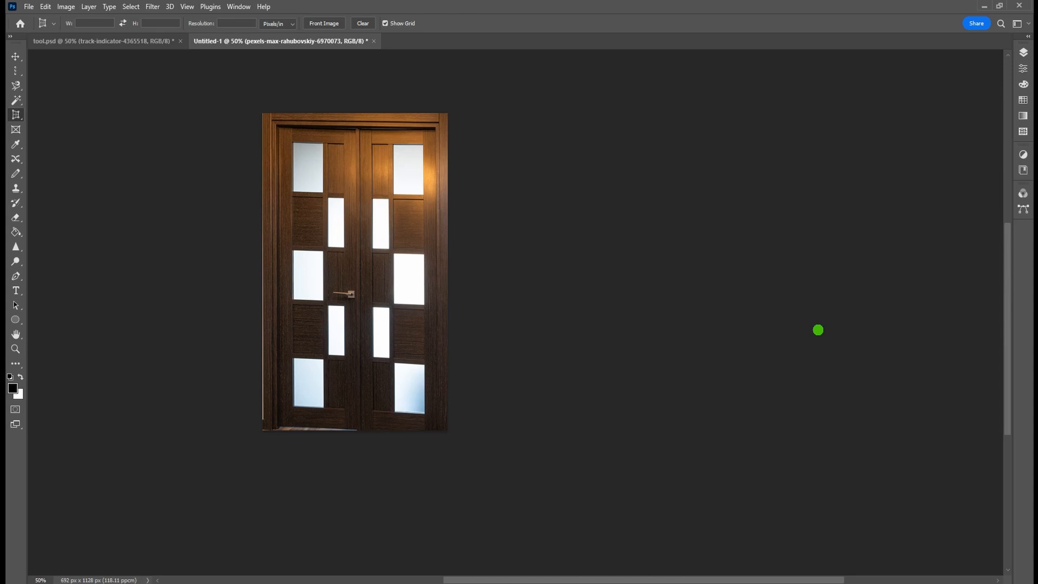
{"action": "key", "text": "ctrl+z"}
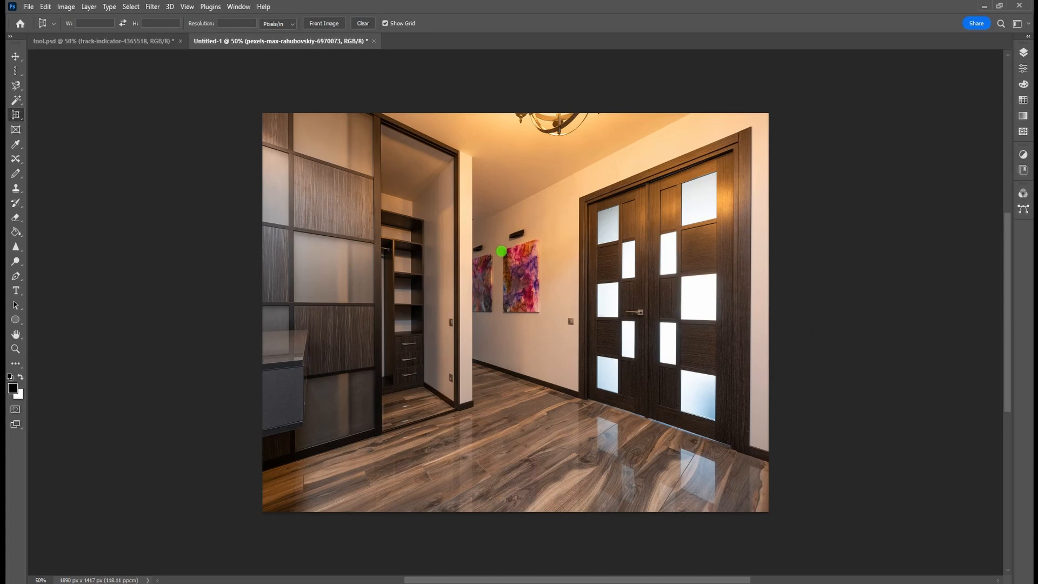
Step: Perspective-crop the photo to the four corners of the nearer wall painting and undo the crop
{"action": "key", "text": "ctrl+plus"}
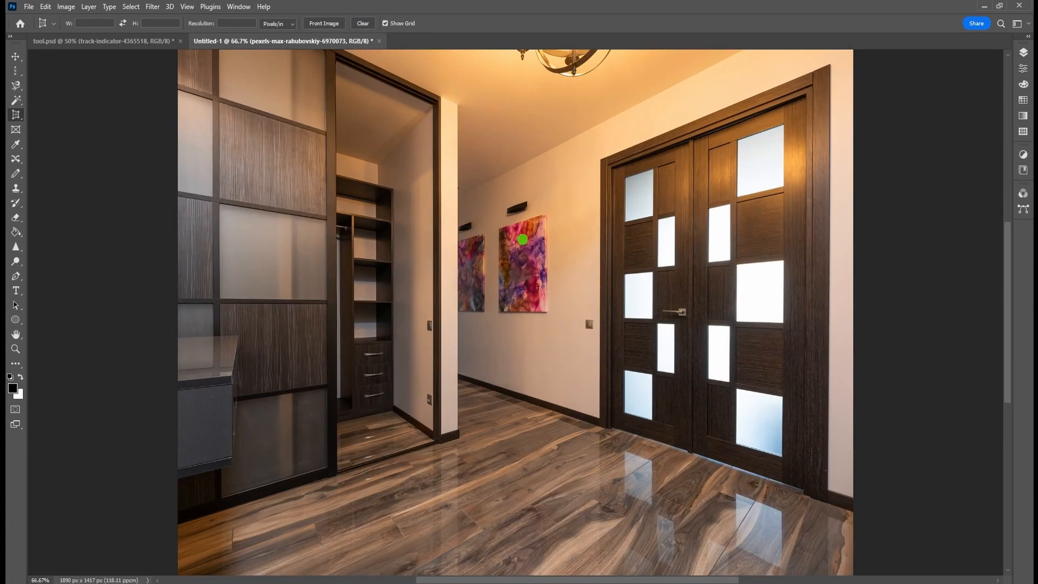
{"action": "left_click", "coordinate": [499, 229]}
{"action": "left_click", "coordinate": [547, 215]}
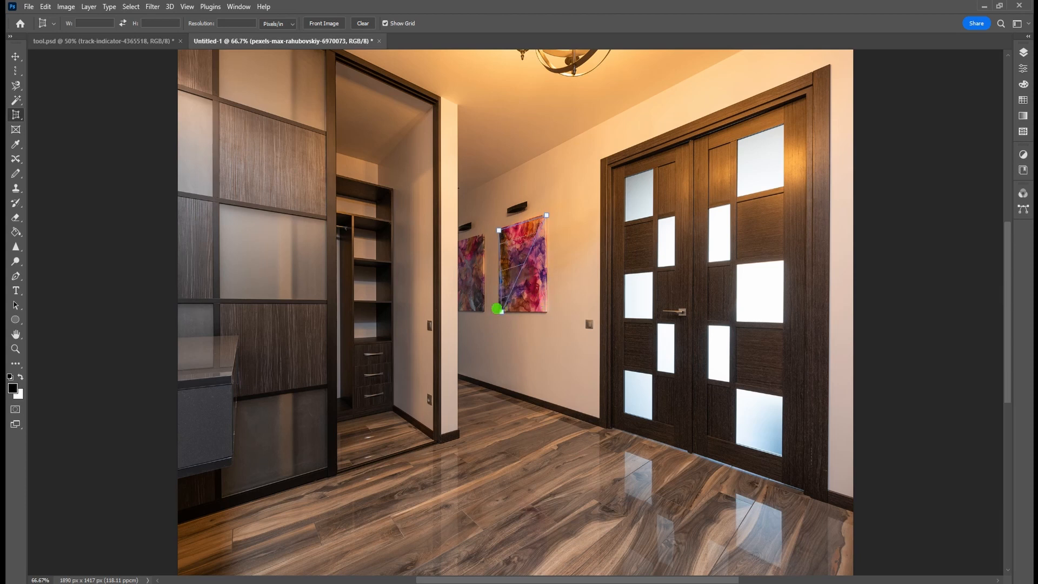
{"action": "left_click", "coordinate": [523, 312]}
{"action": "left_click", "coordinate": [547, 312]}
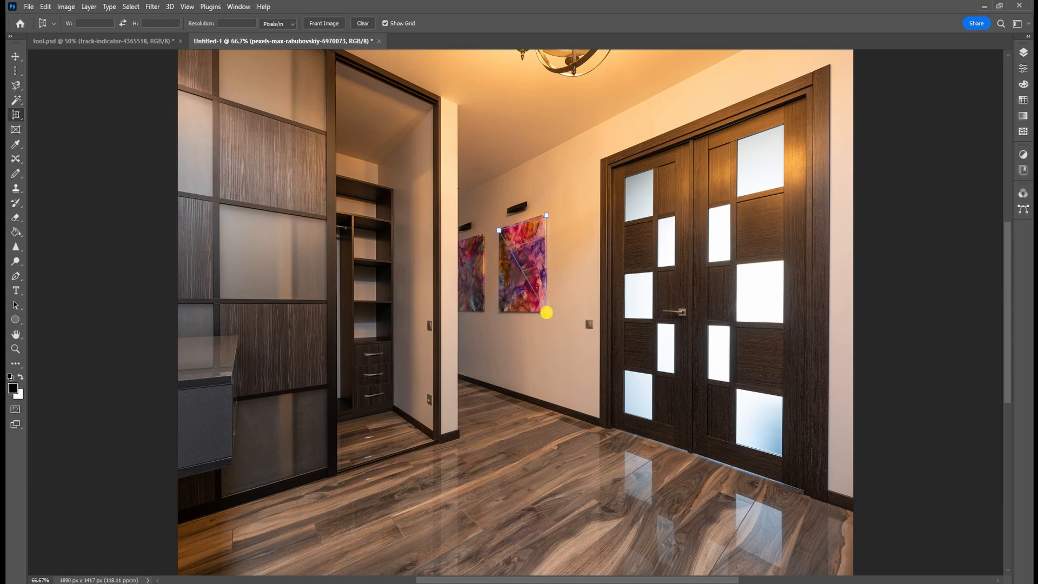
{"action": "left_click_drag", "start_coordinate": [523, 312], "coordinate": [499, 311]}
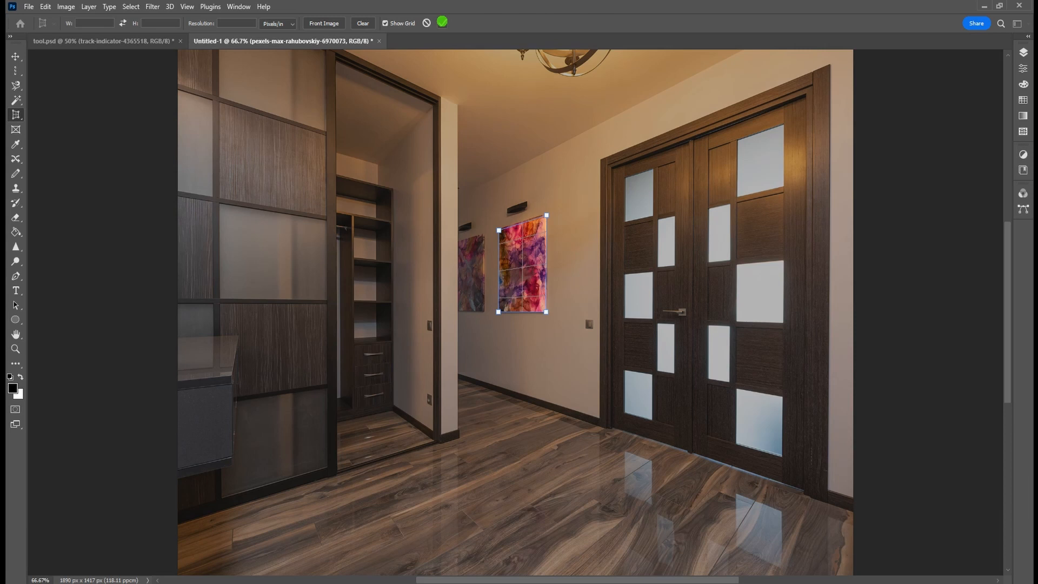
{"action": "left_click", "coordinate": [442, 22]}
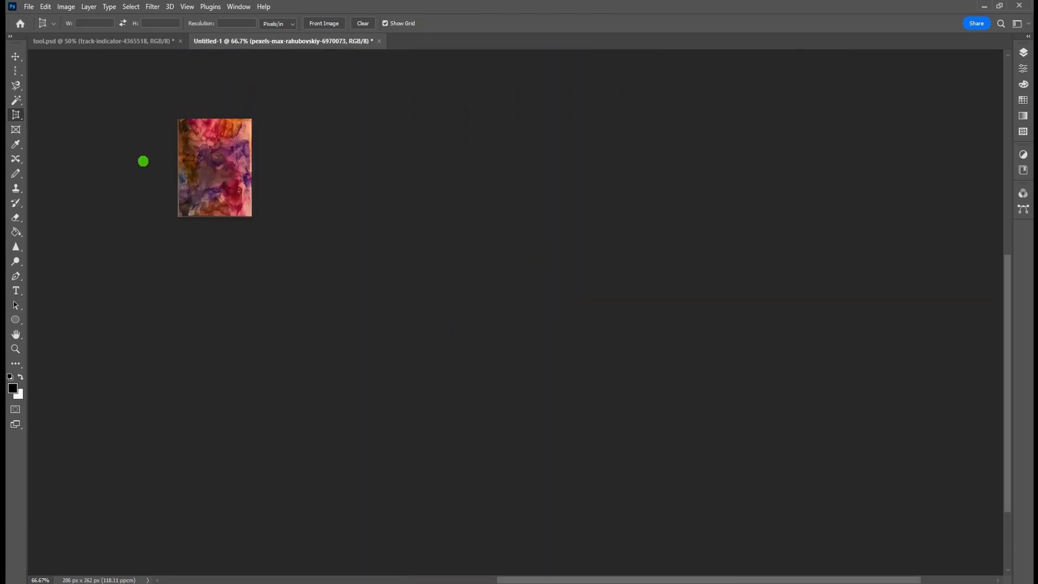
{"action": "key", "text": "ctrl+z"}
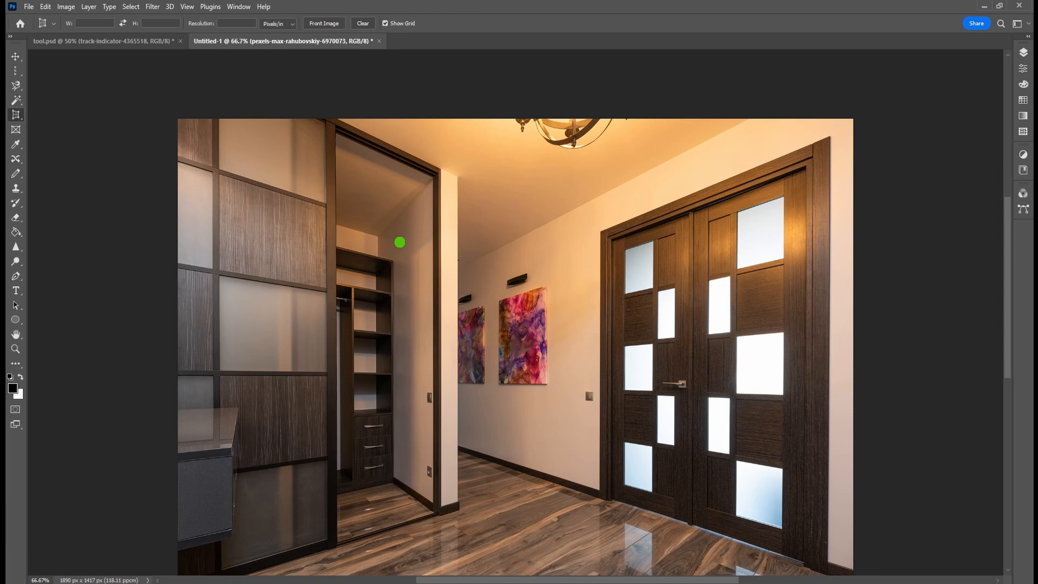
Step: Switch to the Slice tool for the hallway photo
{"action": "key", "text": "ctrl+minus"}
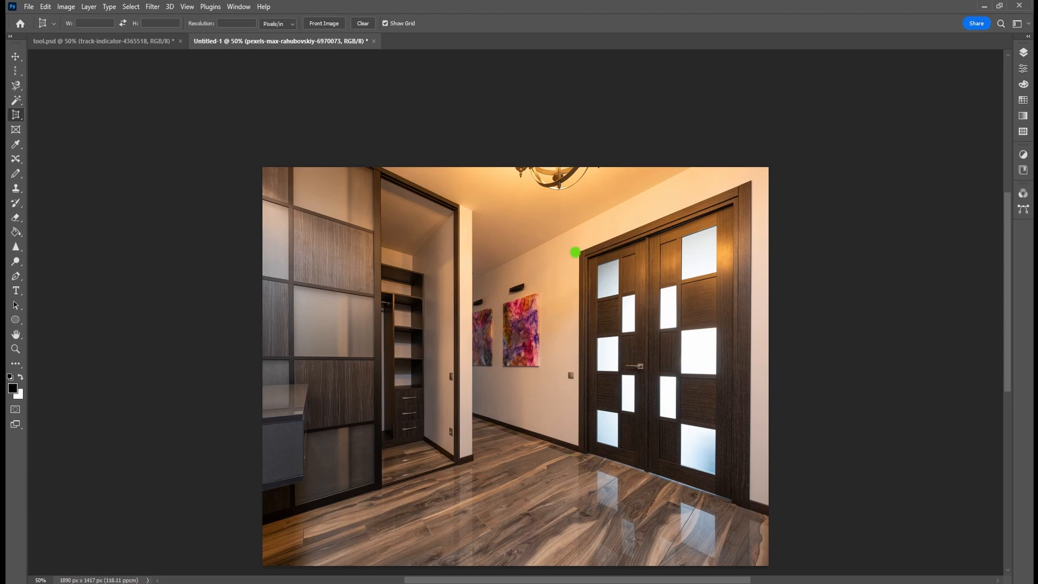
{"action": "right_click", "coordinate": [17, 115]}
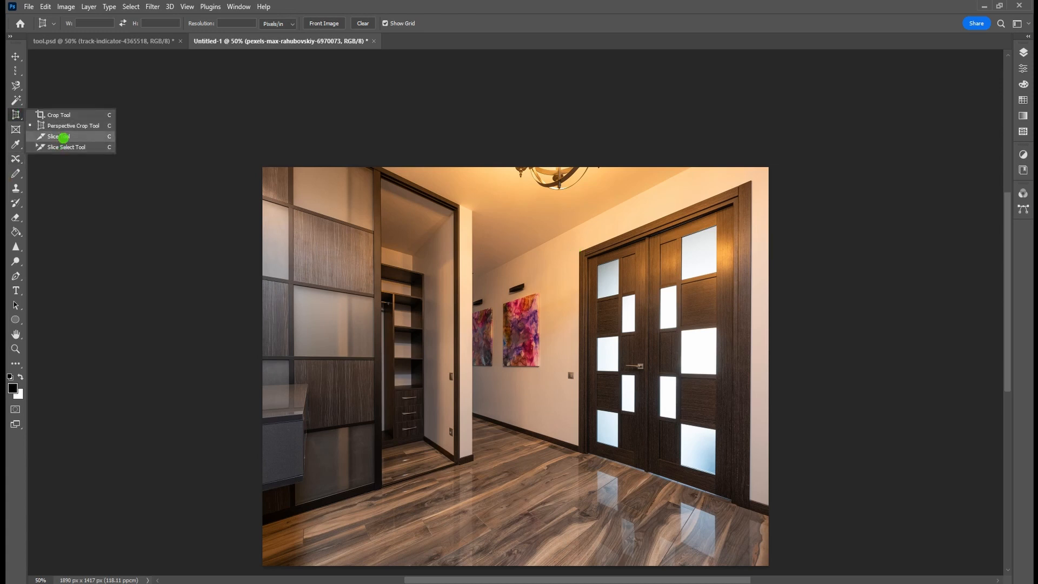
{"action": "left_click", "coordinate": [64, 137]}
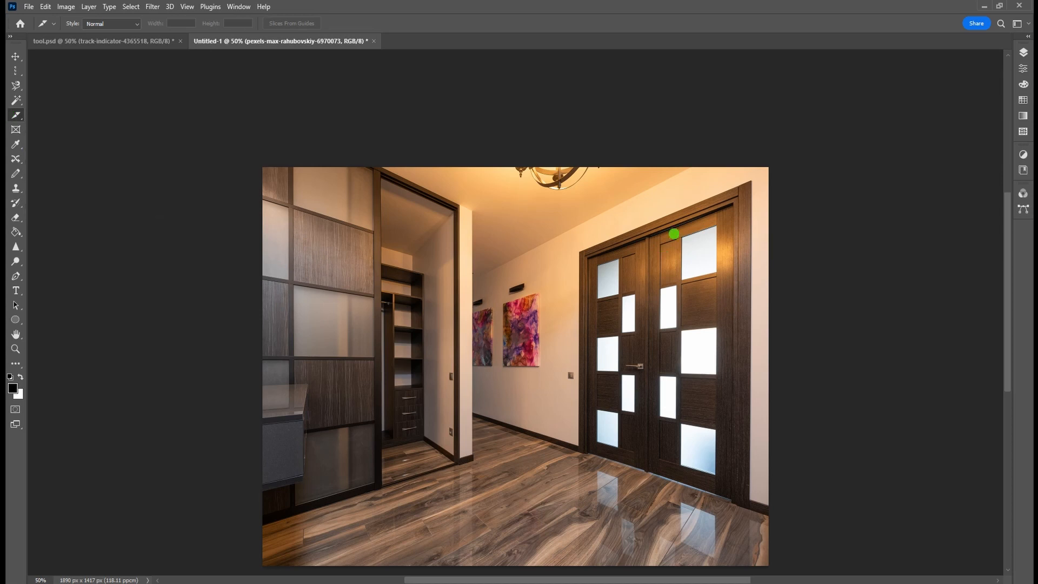
Step: Try the Fixed Aspect Ratio slice style at 1 by 1, starting a slice from the photo's upper-left corner
{"action": "key", "text": "ctrl+minus"}
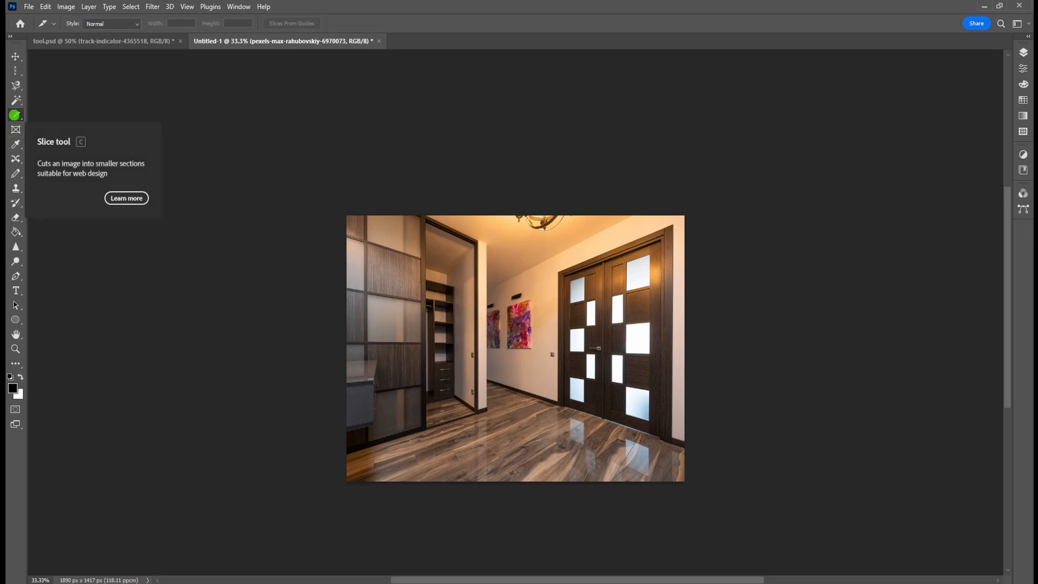
{"action": "key", "text": "ctrl+plus"}
{"action": "left_click", "coordinate": [110, 24]}
{"action": "left_click", "coordinate": [111, 42]}
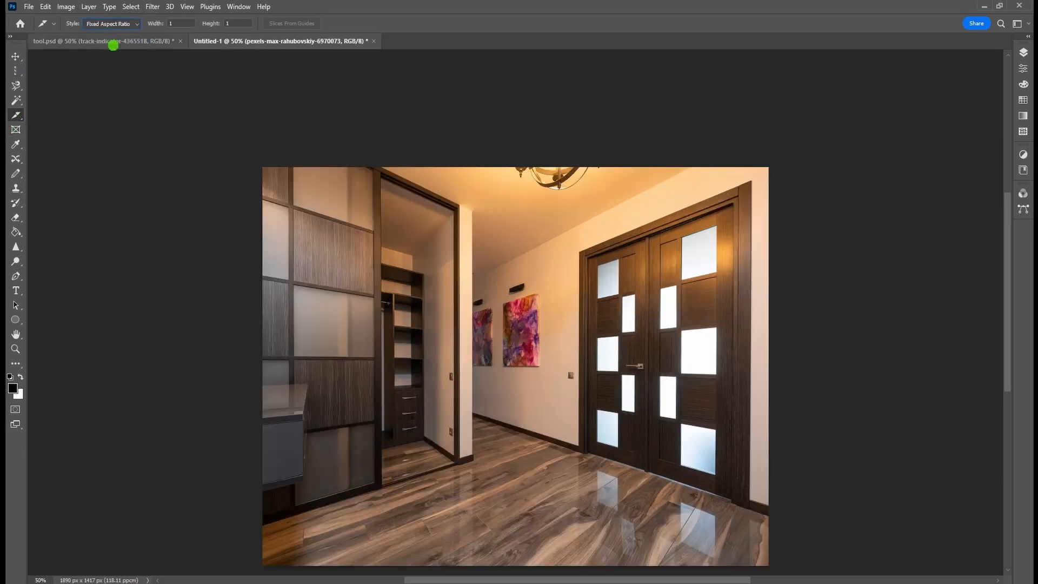
{"action": "left_click_drag", "start_coordinate": [262, 168], "coordinate": [631, 424]}
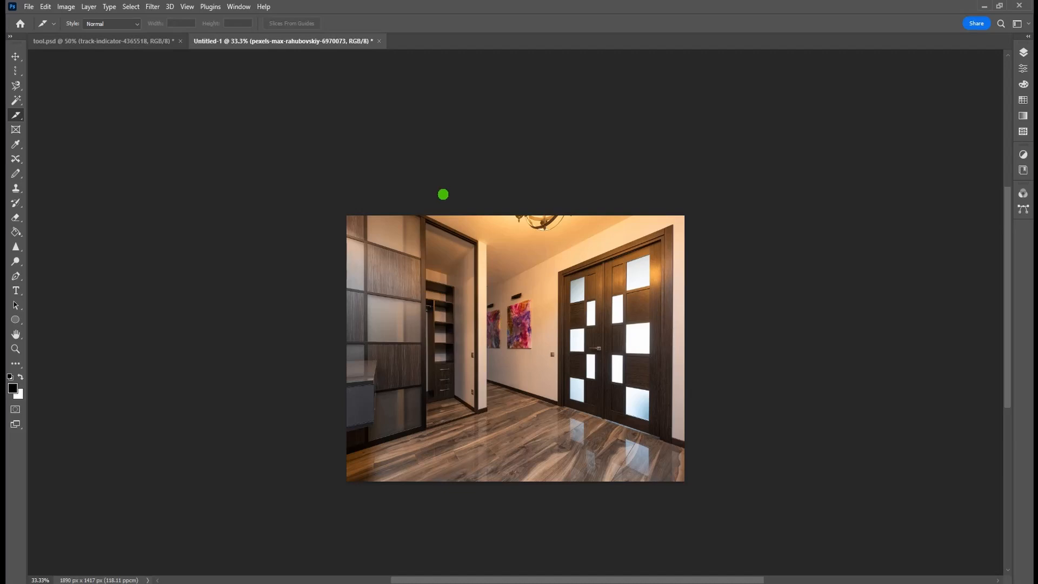
Step: Try cutting the photo into tall vertical slices with the Normal style, widening the middle slice toward the door
{"action": "left_click_drag", "start_coordinate": [442, 194], "coordinate": [593, 573]}
{"action": "left_click_drag", "start_coordinate": [593, 300], "coordinate": [649, 302]}
{"action": "mouse_move", "coordinate": [297, 125]}
{"action": "left_mouse_down"}
{"action": "mouse_move", "coordinate": [407, 505]}
{"action": "mouse_move", "coordinate": [446, 516]}
{"action": "left_mouse_up"}
{"action": "left_click_drag", "start_coordinate": [649, 93], "coordinate": [736, 559]}
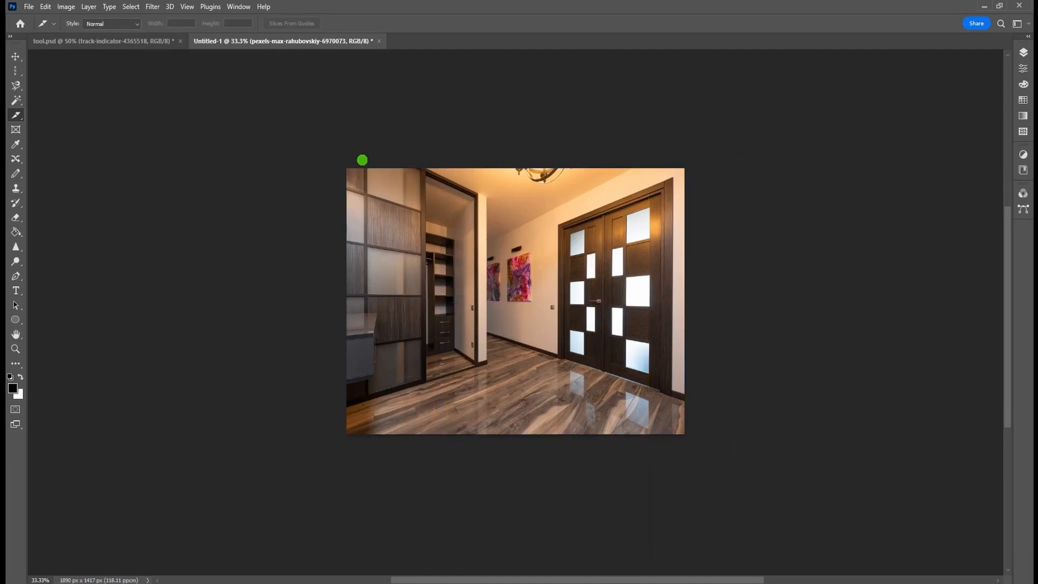
Step: Slice the photo into three adjoining full-height strips, divided beside the closet wall and at the door's near edge
{"action": "left_click_drag", "start_coordinate": [339, 167], "coordinate": [485, 457]}
{"action": "left_click_drag", "start_coordinate": [498, 110], "coordinate": [577, 463]}
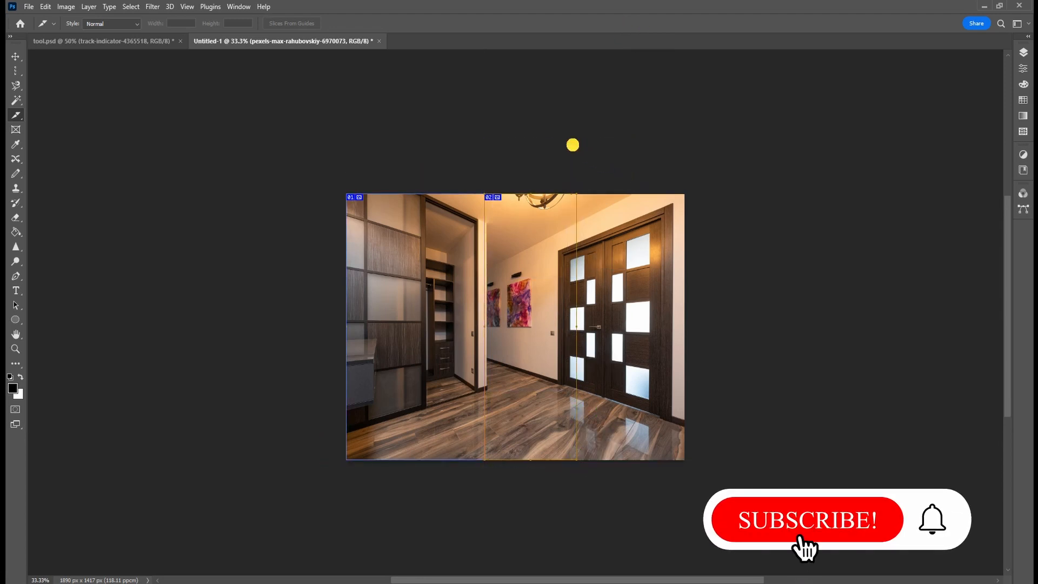
{"action": "left_click_drag", "start_coordinate": [573, 145], "coordinate": [708, 495]}
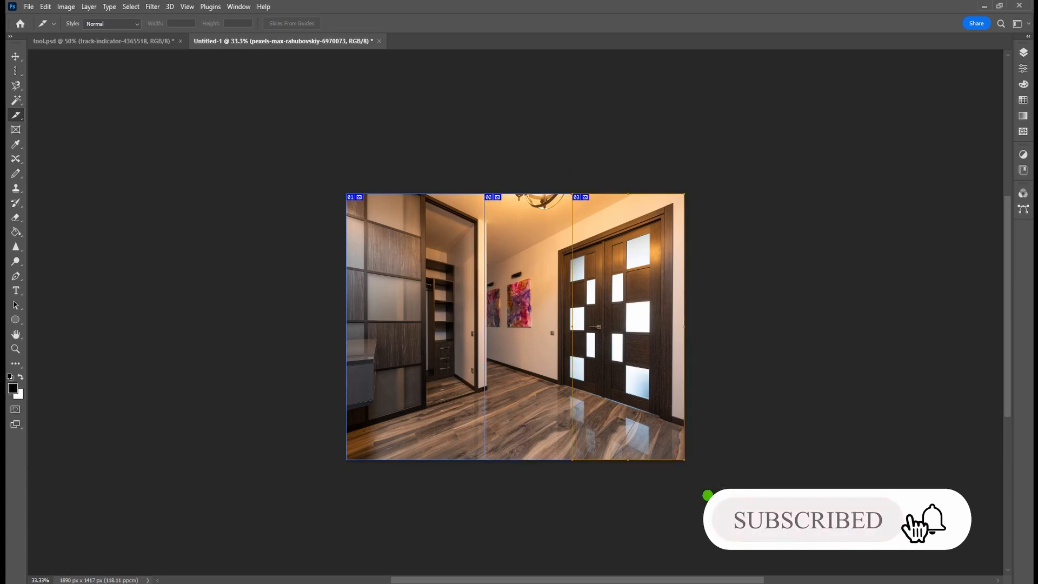
Step: Add three full-width horizontal slices stacked down the photo's lower part, undoing one partial-width slice over the door area
{"action": "left_click_drag", "start_coordinate": [248, 302], "coordinate": [830, 463]}
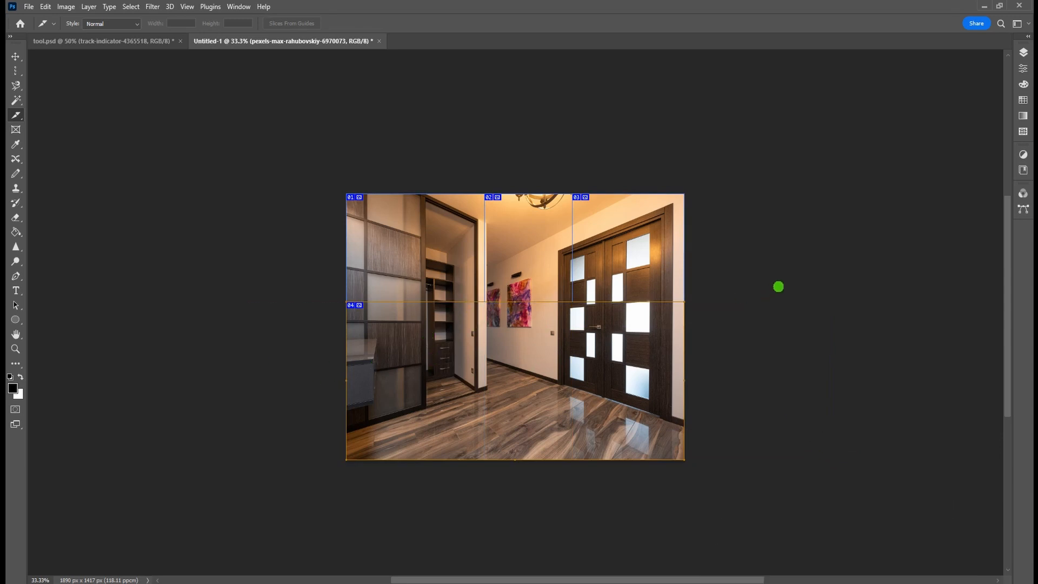
{"action": "left_click_drag", "start_coordinate": [453, 272], "coordinate": [683, 462]}
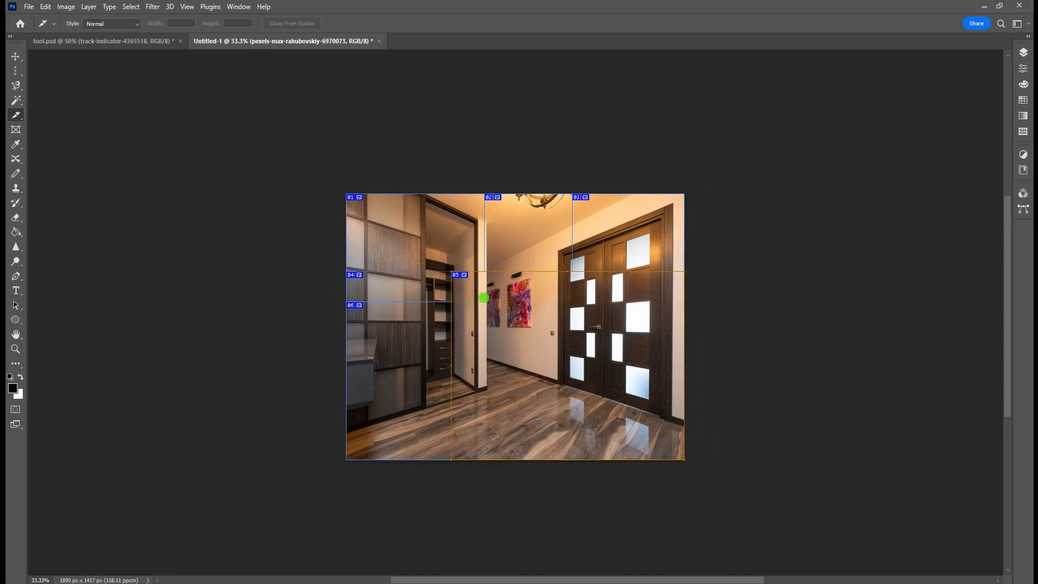
{"action": "key", "text": "ctrl+z"}
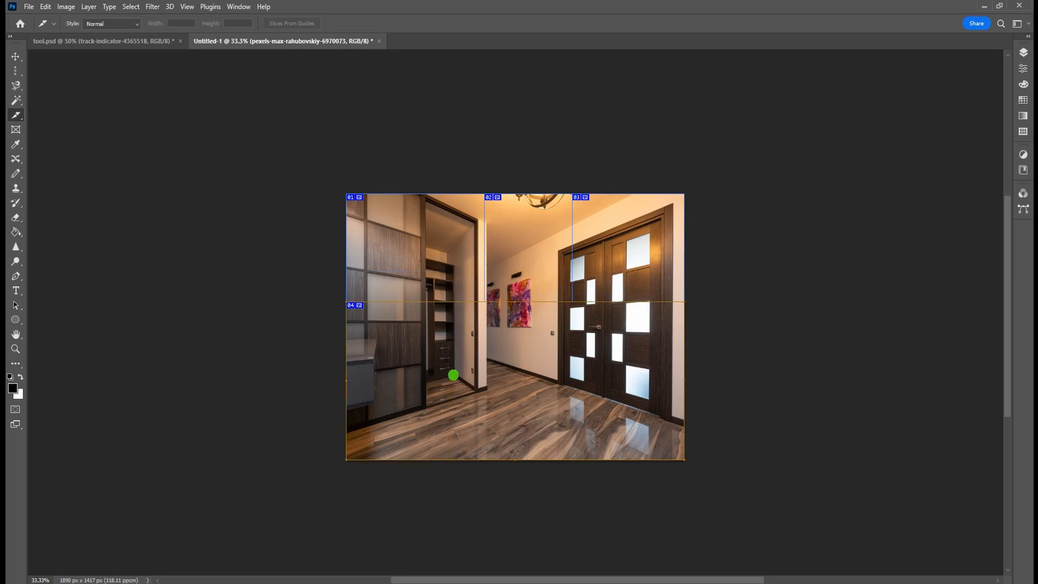
{"action": "left_click_drag", "start_coordinate": [322, 352], "coordinate": [824, 478]}
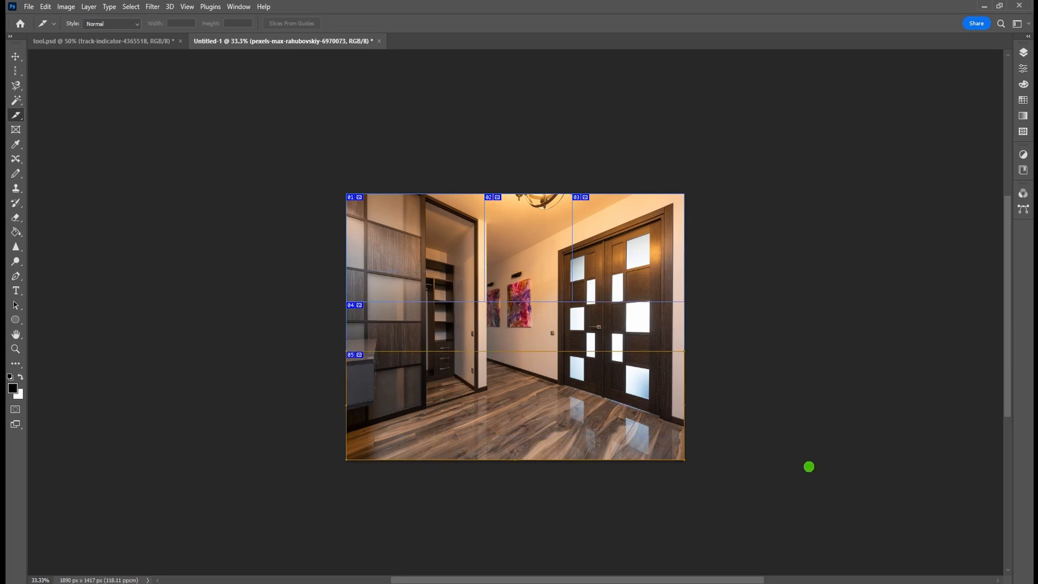
{"action": "left_click_drag", "start_coordinate": [287, 384], "coordinate": [759, 474]}
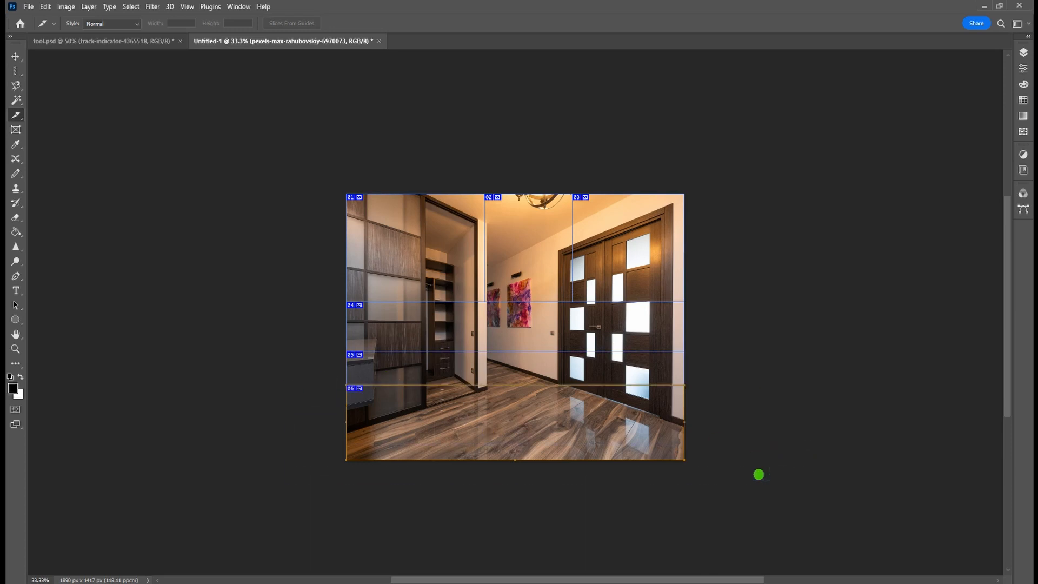
Step: Try the Fixed Aspect Ratio slice style, followed by Fixed Size at 64 px by 64 px
{"action": "left_click", "coordinate": [114, 23]}
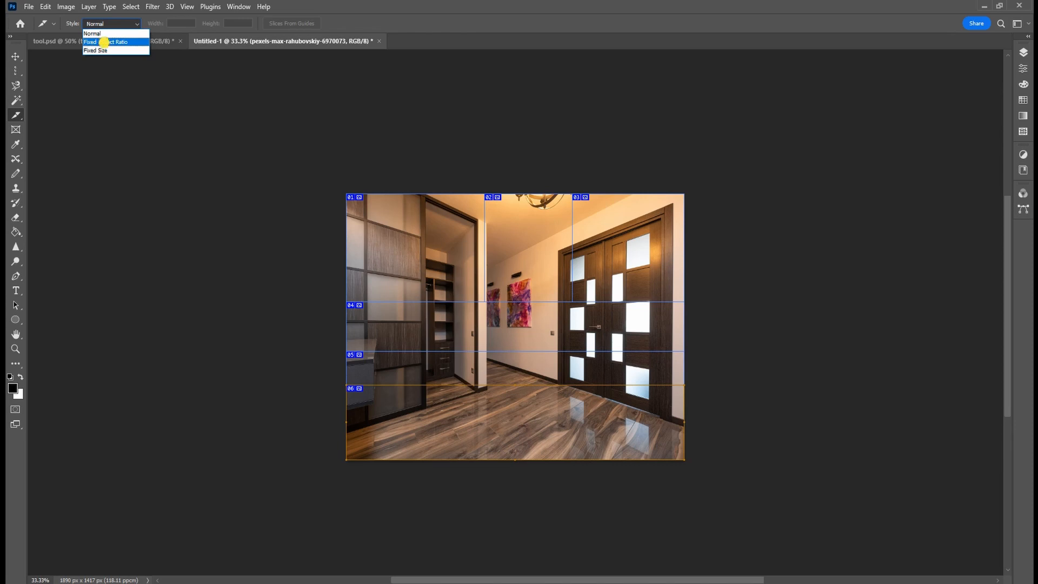
{"action": "left_click", "coordinate": [104, 43]}
{"action": "left_click", "coordinate": [102, 23]}
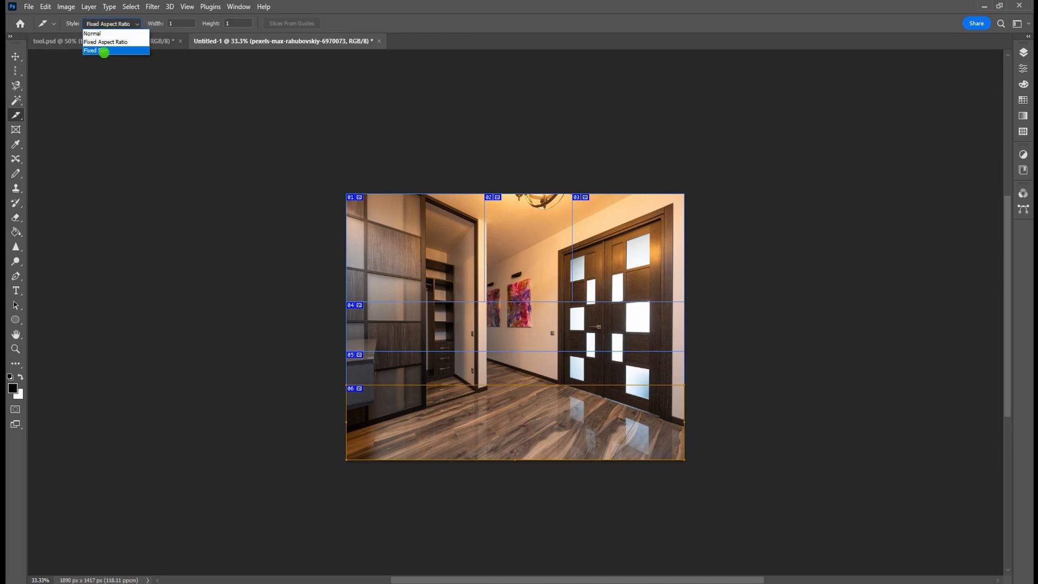
{"action": "left_click", "coordinate": [104, 50]}
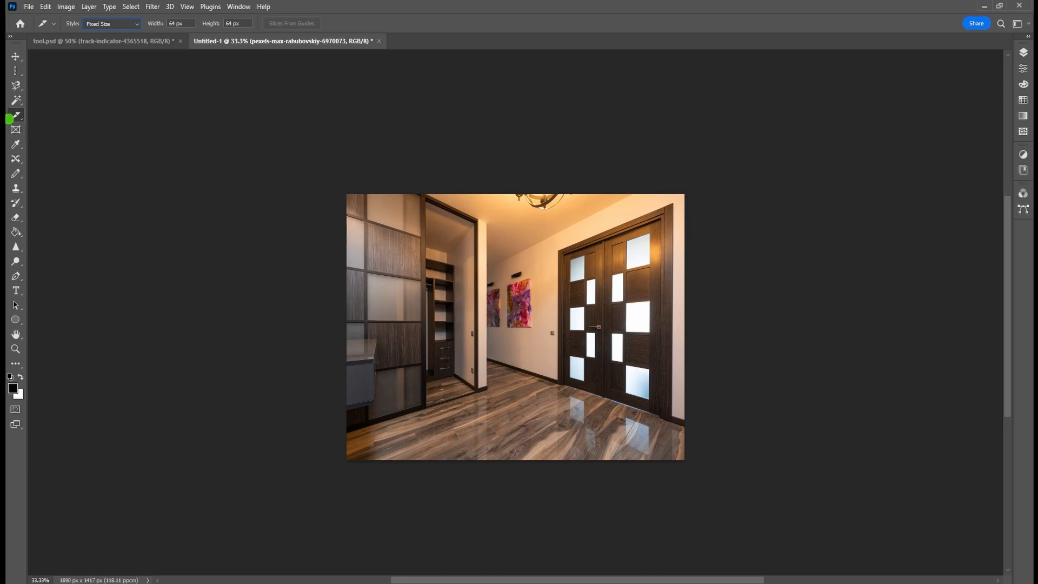
Step: Slice the photo into a two-by-two grid with the Normal style and delete the lower-right slice
{"action": "left_click", "coordinate": [103, 23]}
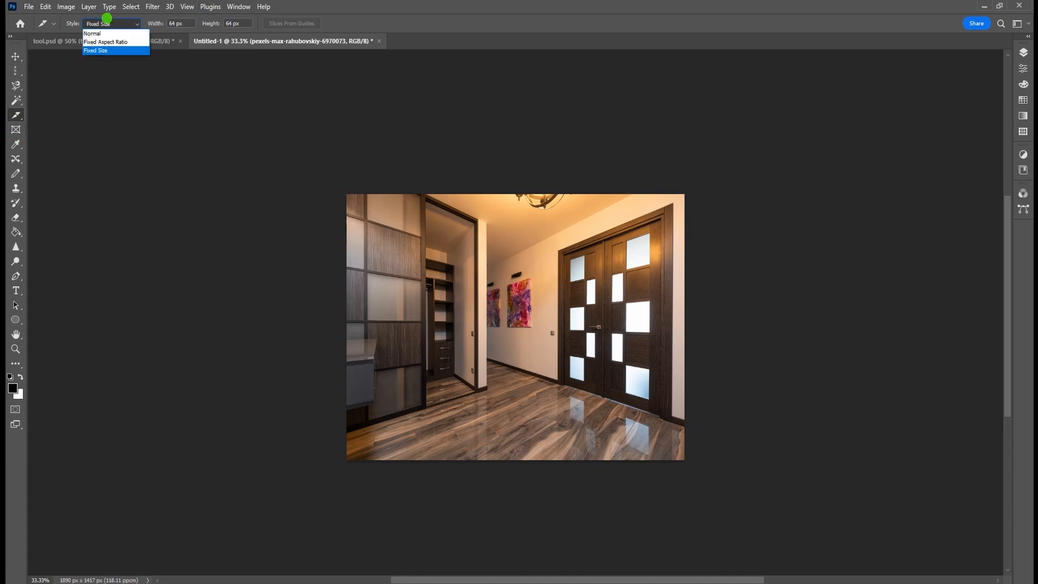
{"action": "left_click", "coordinate": [105, 33]}
{"action": "left_click_drag", "start_coordinate": [16, 115], "coordinate": [34, 124]}
{"action": "left_click", "coordinate": [54, 137]}
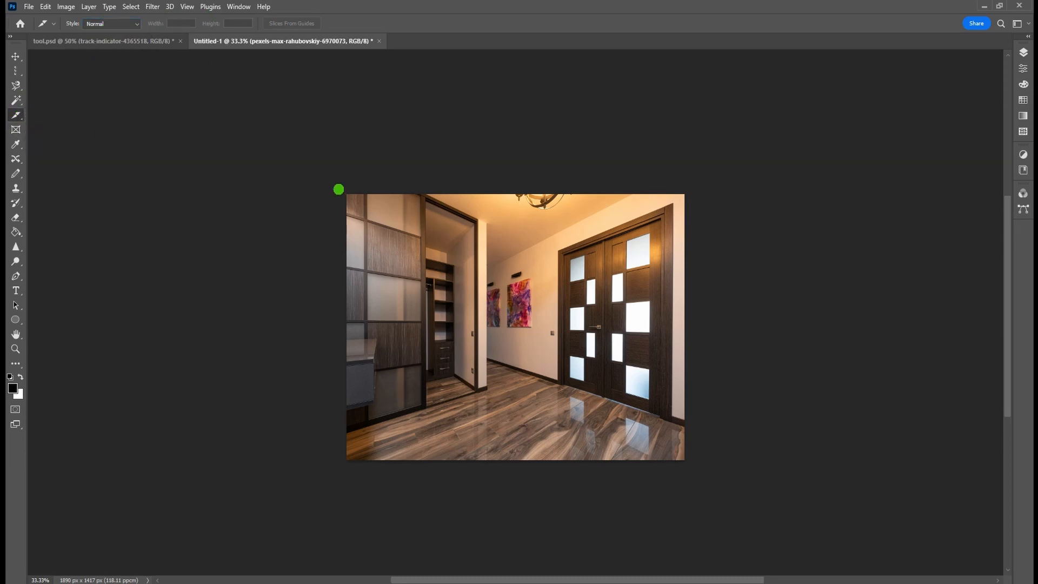
{"action": "left_click_drag", "start_coordinate": [336, 187], "coordinate": [678, 469]}
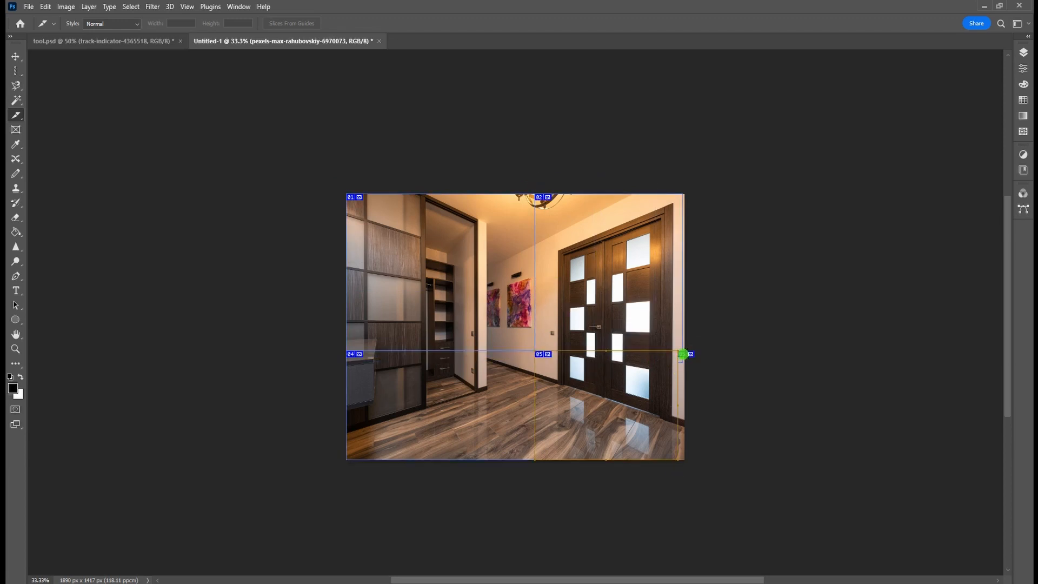
{"action": "key", "text": "Delete"}
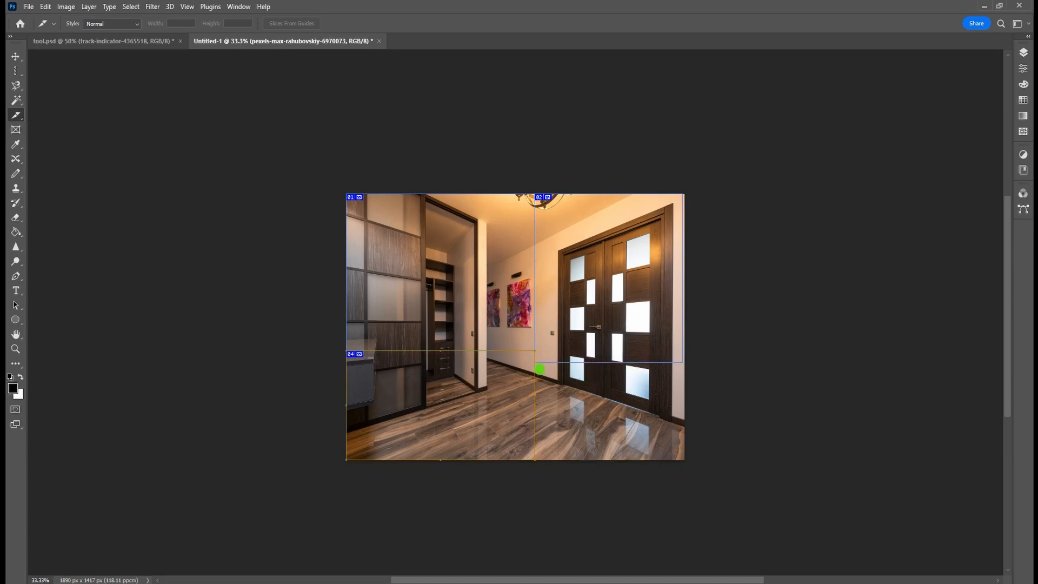
Step: Slice the photo's empty lower-right quarter, try deleting the upper-left slice with the Slice Select tool, and undo that deletion
{"action": "left_click_drag", "start_coordinate": [538, 362], "coordinate": [683, 457]}
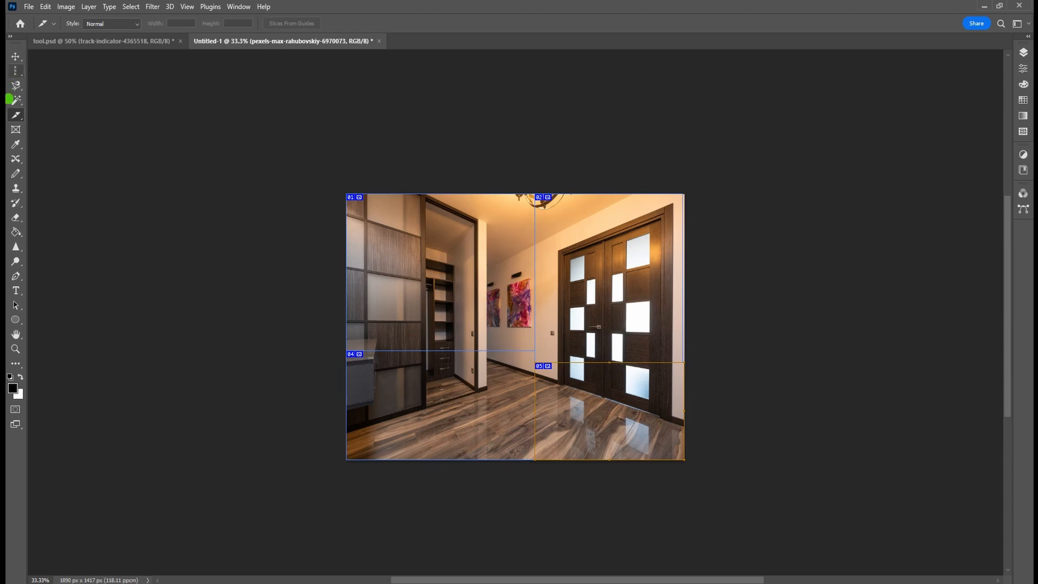
{"action": "right_click", "coordinate": [15, 115]}
{"action": "left_click", "coordinate": [65, 146]}
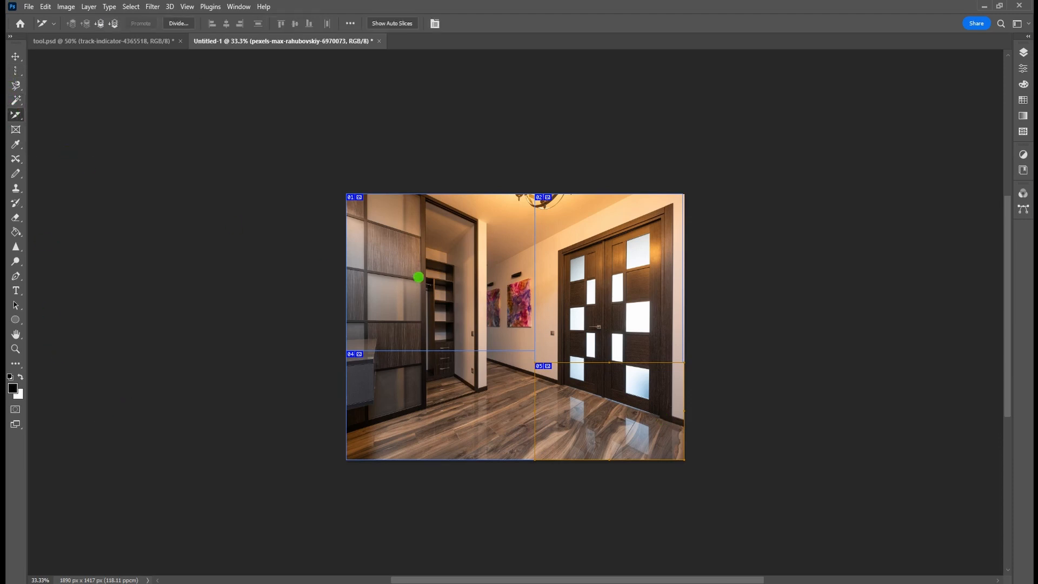
{"action": "left_click", "coordinate": [449, 270]}
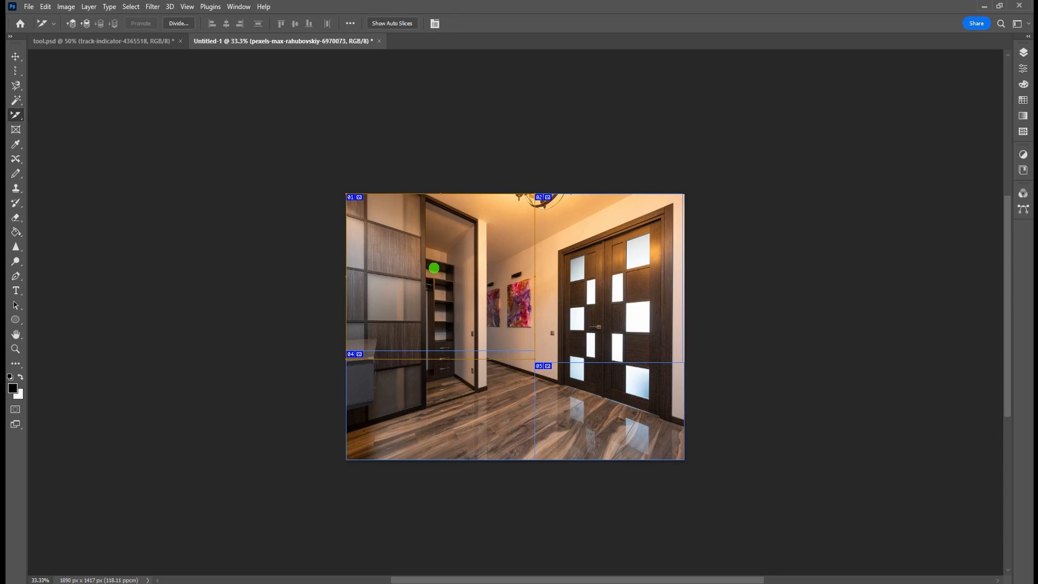
{"action": "key", "text": "Delete"}
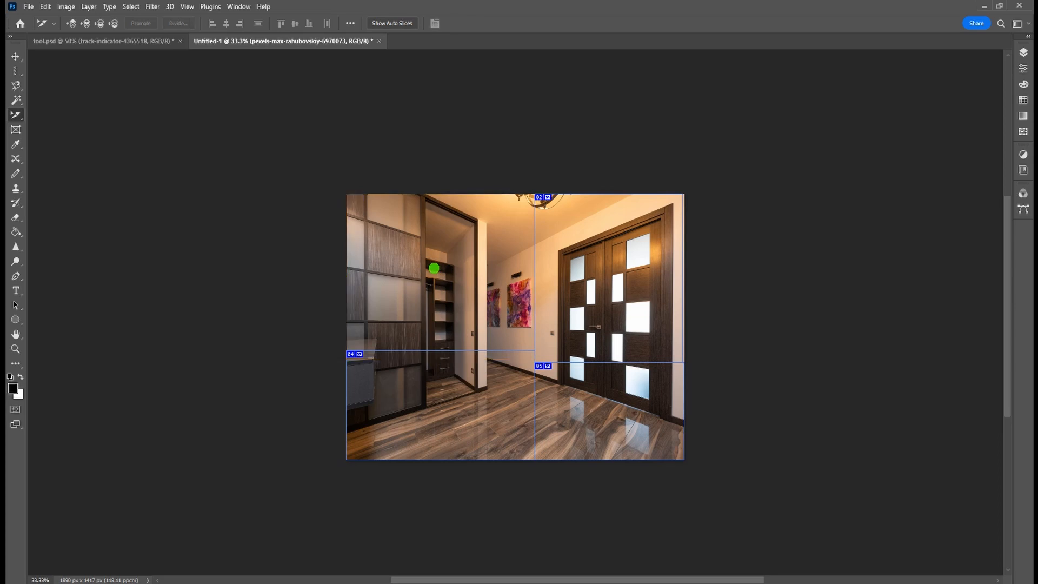
{"action": "key", "text": "ctrl+z"}
Step: Look at the sliced photo's Save for Web (Legacy) settings with the JPEG format and cancel the export
{"action": "right_click", "coordinate": [17, 115]}
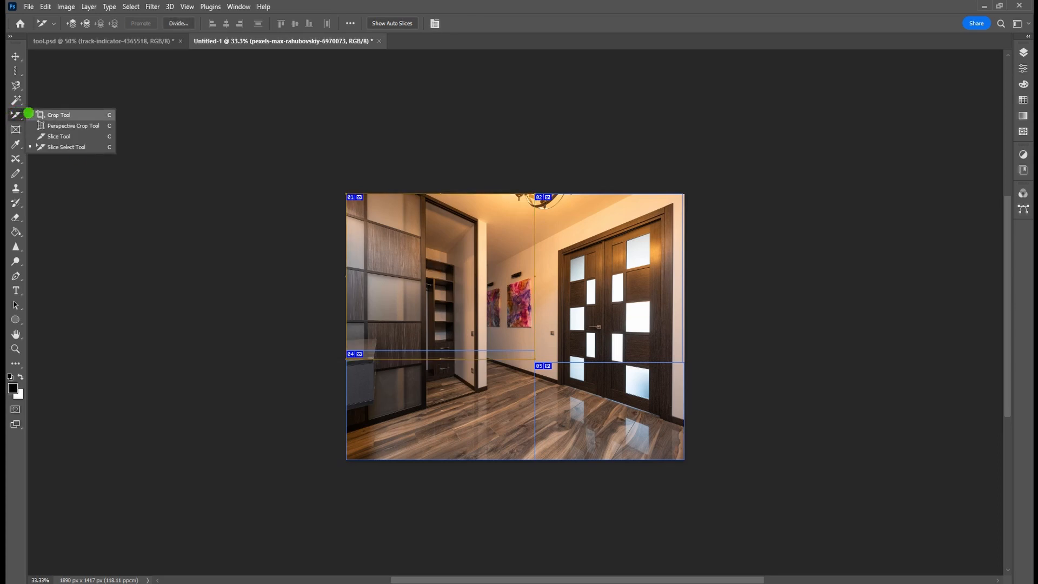
{"action": "left_click", "coordinate": [29, 6]}
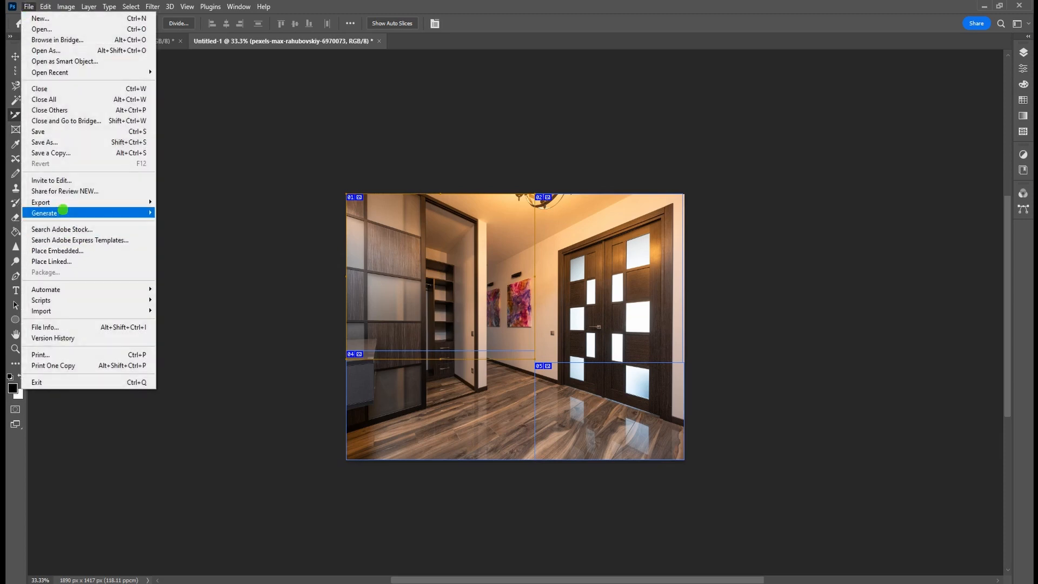
{"action": "mouse_move", "coordinate": [64, 203]}
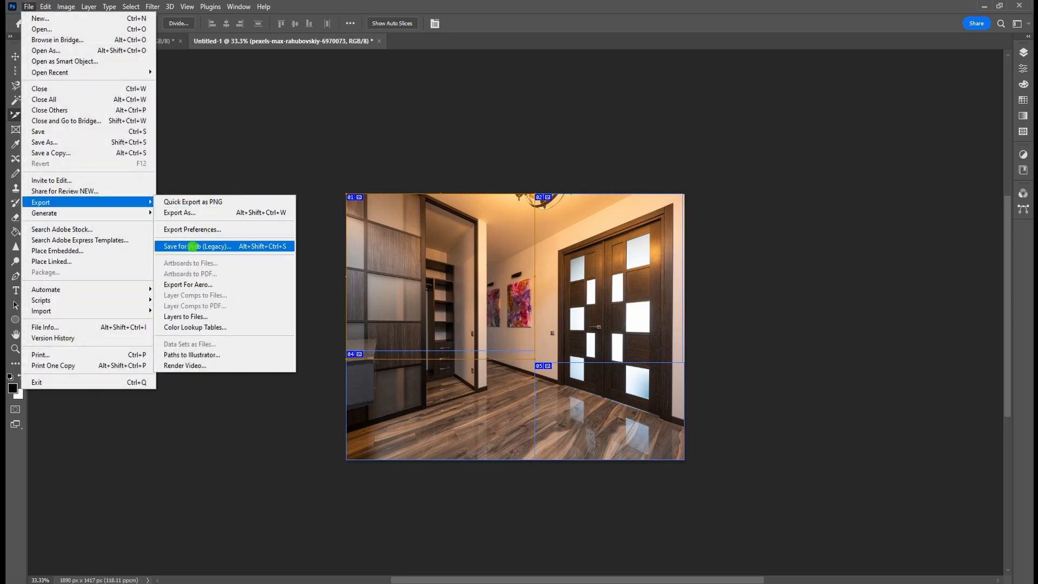
{"action": "left_click", "coordinate": [193, 246]}
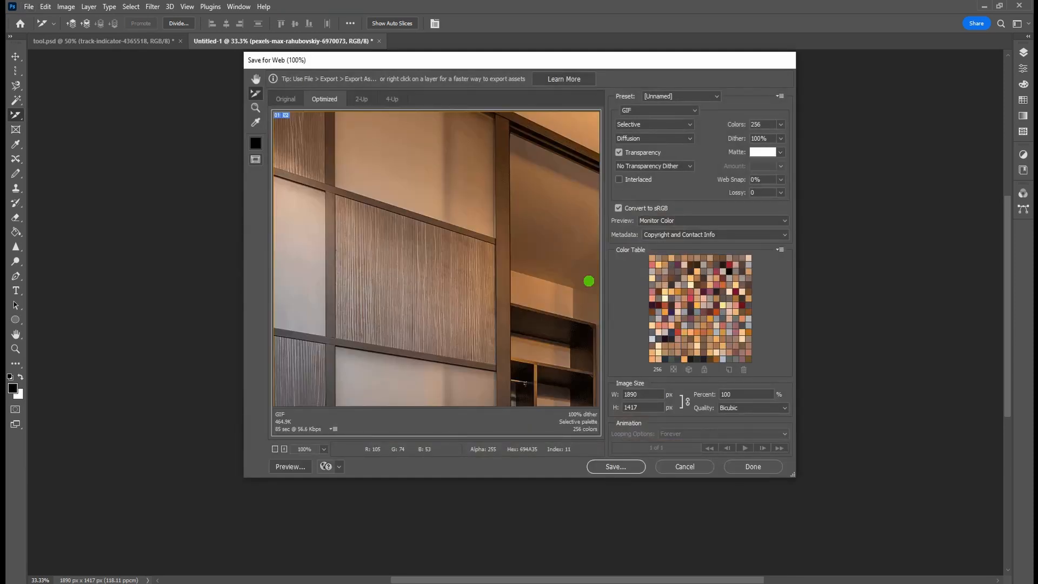
{"action": "left_click", "coordinate": [647, 110]}
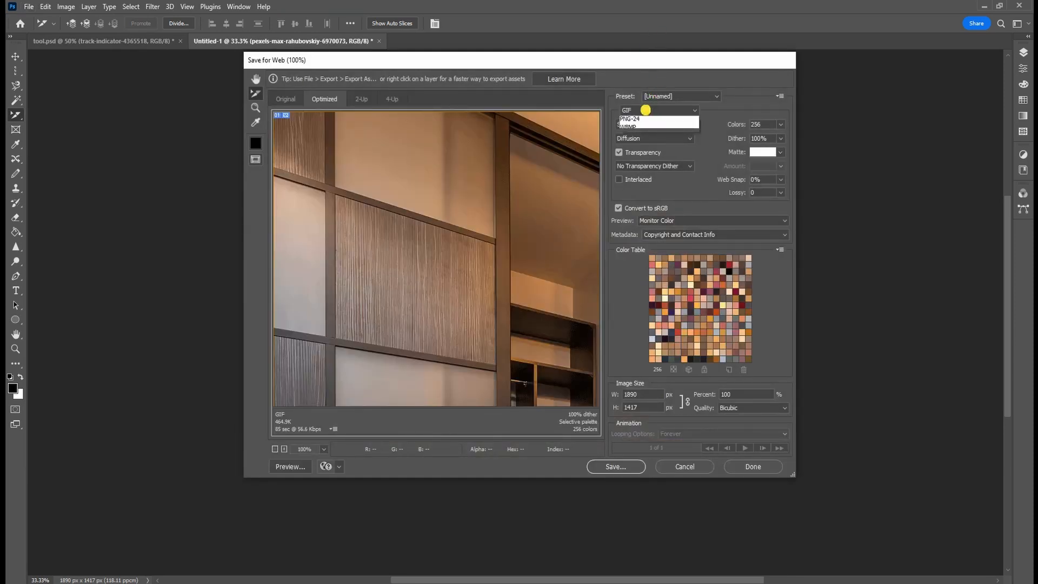
{"action": "left_click", "coordinate": [634, 130]}
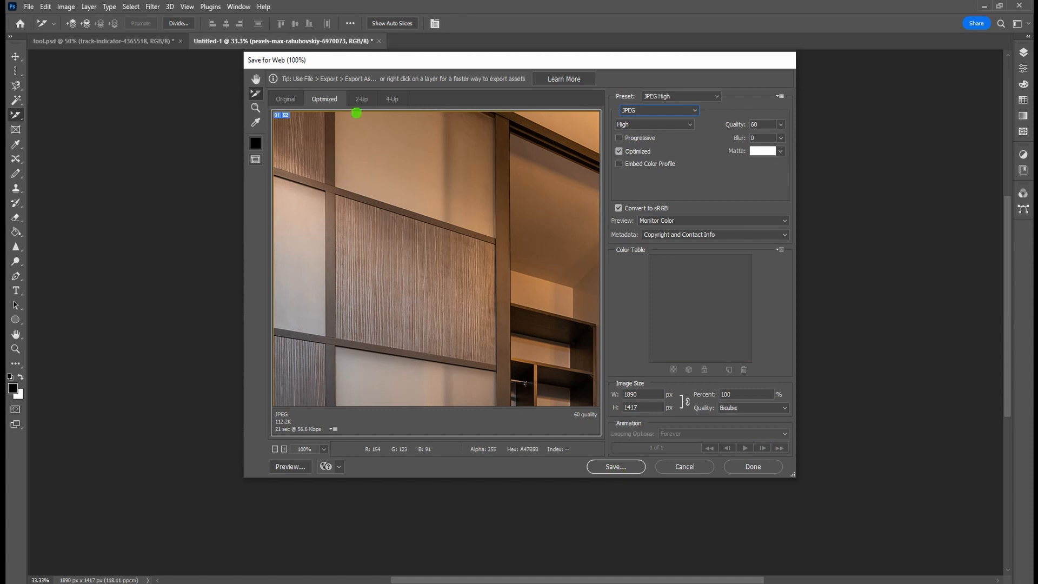
{"action": "left_click", "coordinate": [692, 467]}
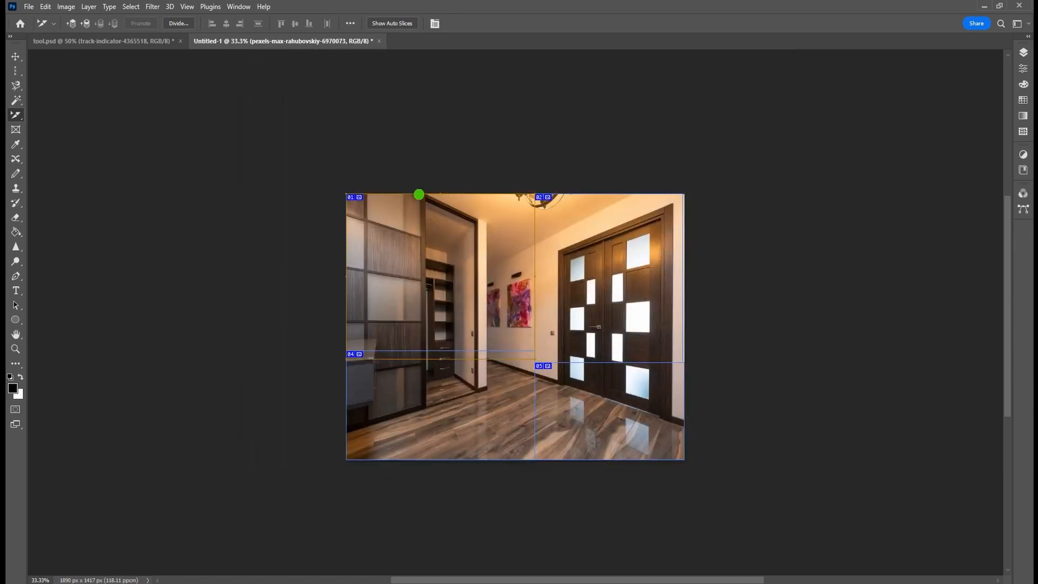
Step: Select all four slices of the photo together with the Slice Select tool
{"action": "key", "text": "ctrl+plus"}
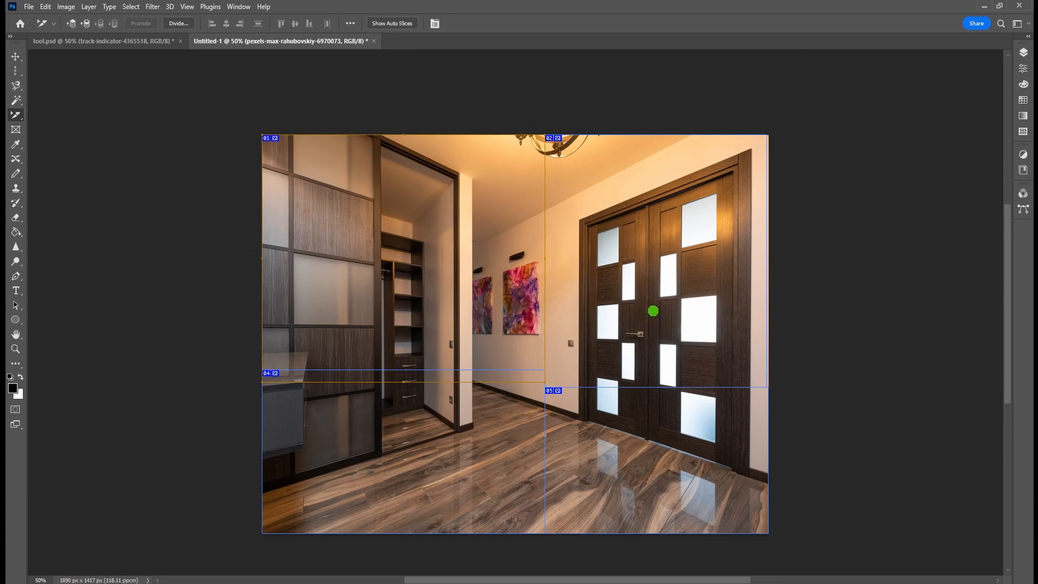
{"action": "left_click", "coordinate": [654, 311]}
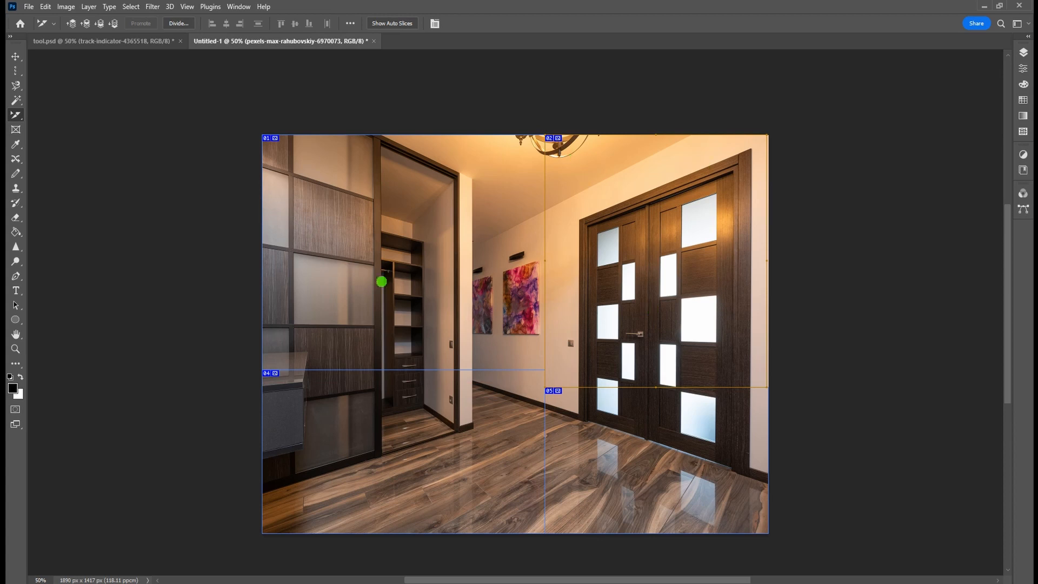
{"action": "left_click", "coordinate": [341, 292], "text": "shift"}
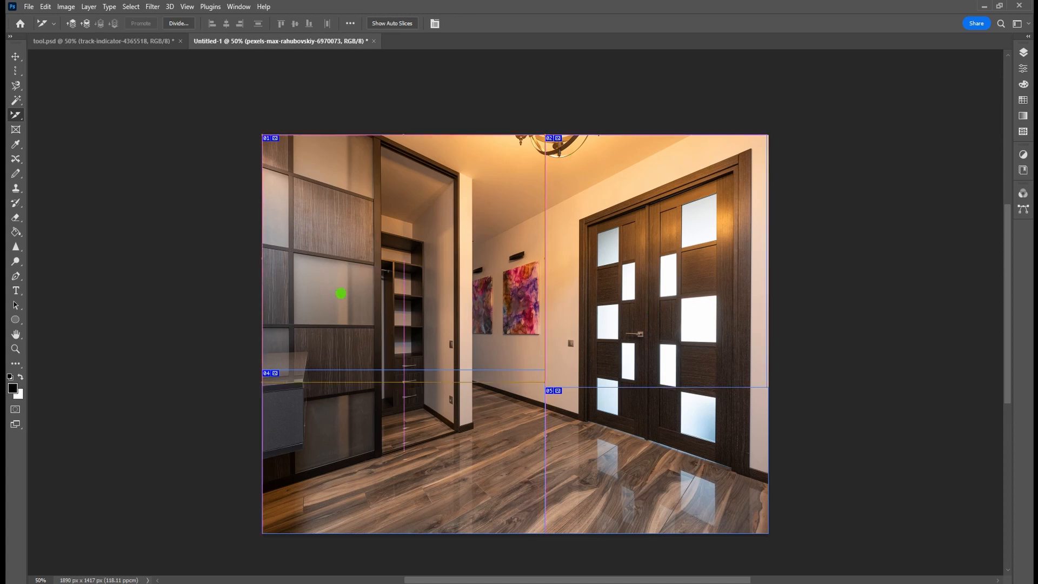
{"action": "left_click", "coordinate": [412, 451], "text": "shift"}
{"action": "left_click", "coordinate": [606, 457], "text": "shift"}
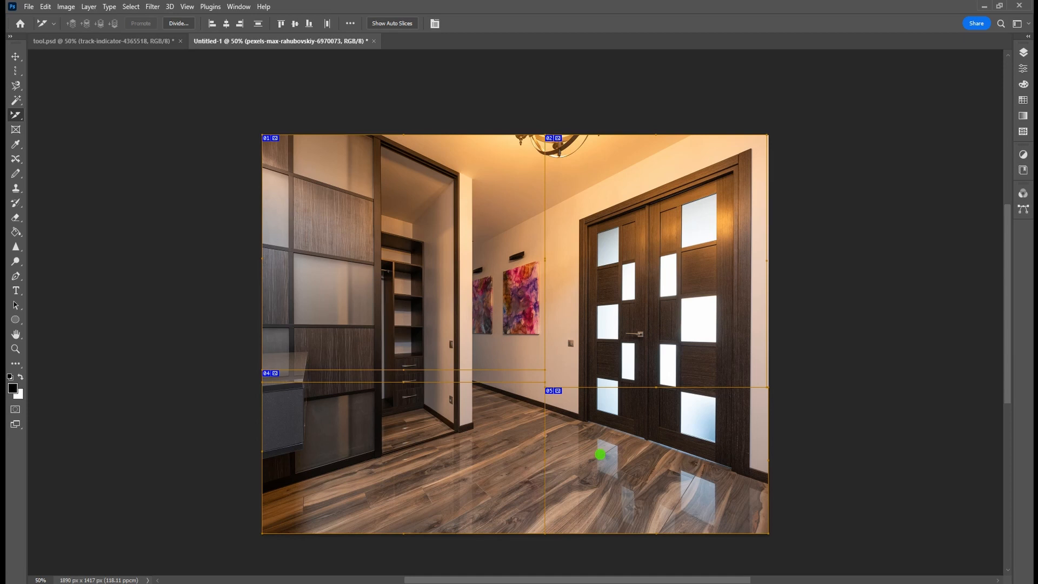
Step: Undo the added slices back to the single upper-left one and switch to the Slice tool
{"action": "key", "text": "ctrl+z"}
{"action": "key", "text": "ctrl+z"}
{"action": "key", "text": "ctrl+z"}
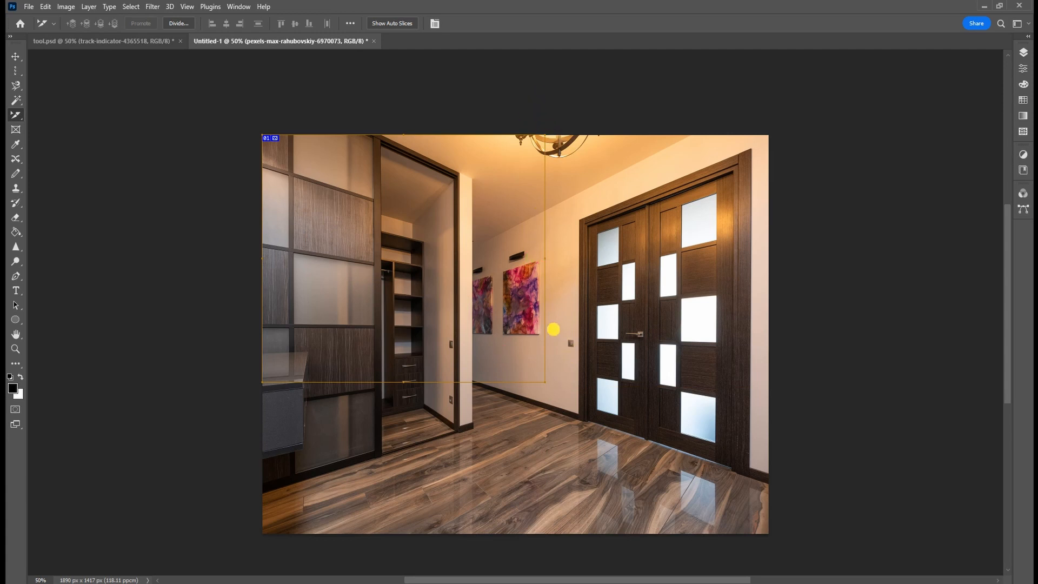
{"action": "left_click", "coordinate": [16, 104]}
{"action": "right_click", "coordinate": [16, 115]}
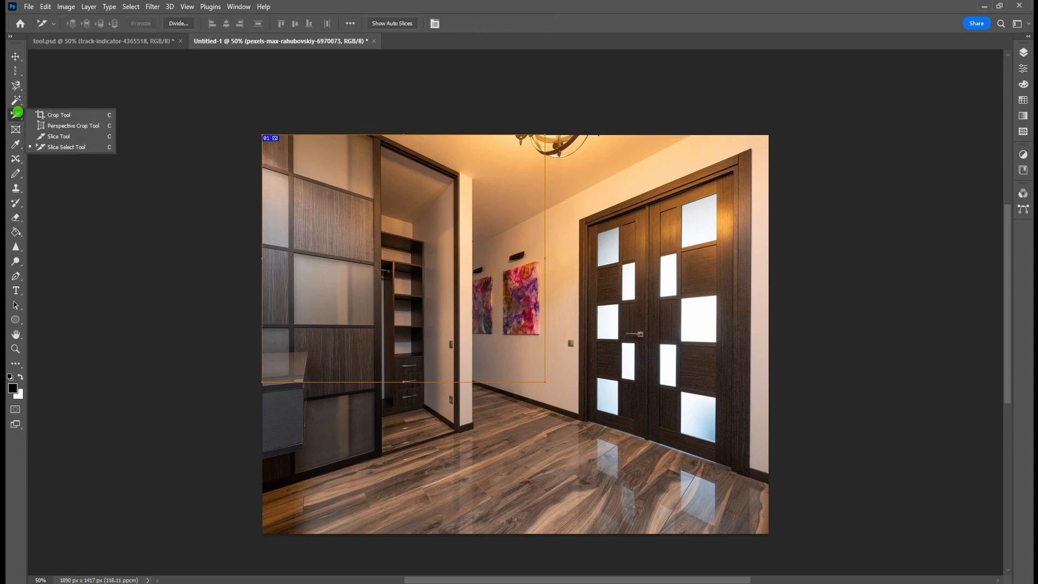
{"action": "left_click", "coordinate": [68, 137]}
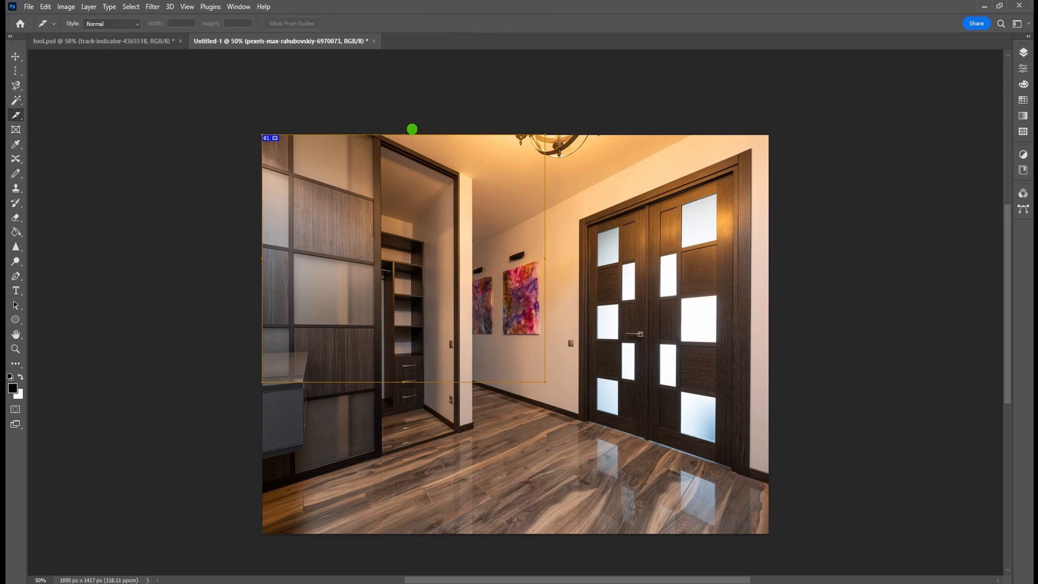
{"action": "left_click_drag", "start_coordinate": [408, 123], "coordinate": [531, 197]}
{"action": "left_click_drag", "start_coordinate": [551, 357], "coordinate": [541, 387]}
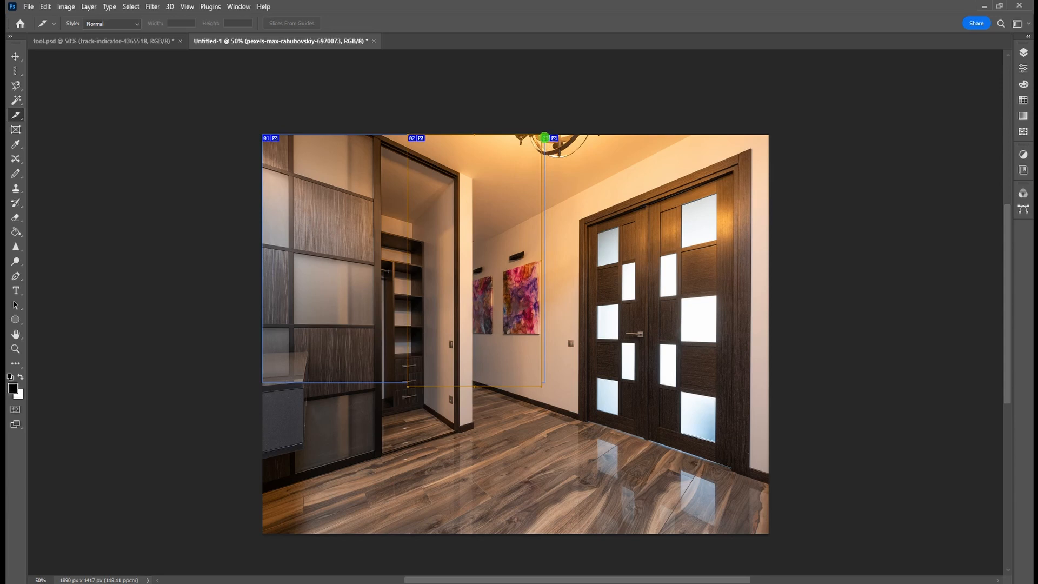
{"action": "left_click_drag", "start_coordinate": [435, 125], "coordinate": [539, 385]}
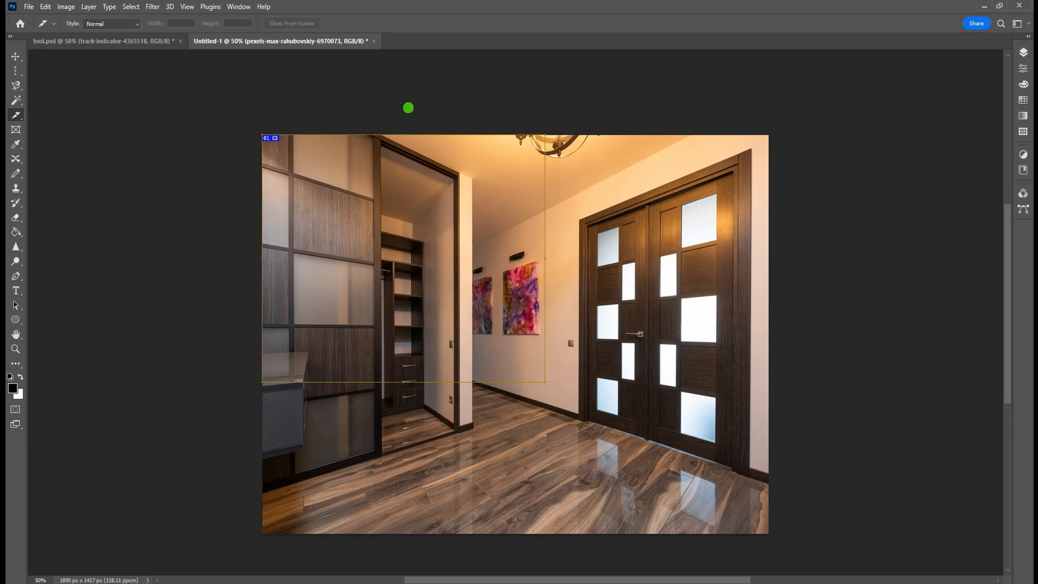
Step: Add two adjoining upper slices divided at the closet shelves and the door's near leaf, plus two full-width slices stacked across the lower part
{"action": "left_click_drag", "start_coordinate": [404, 107], "coordinate": [609, 382]}
{"action": "left_click_drag", "start_coordinate": [609, 113], "coordinate": [758, 389]}
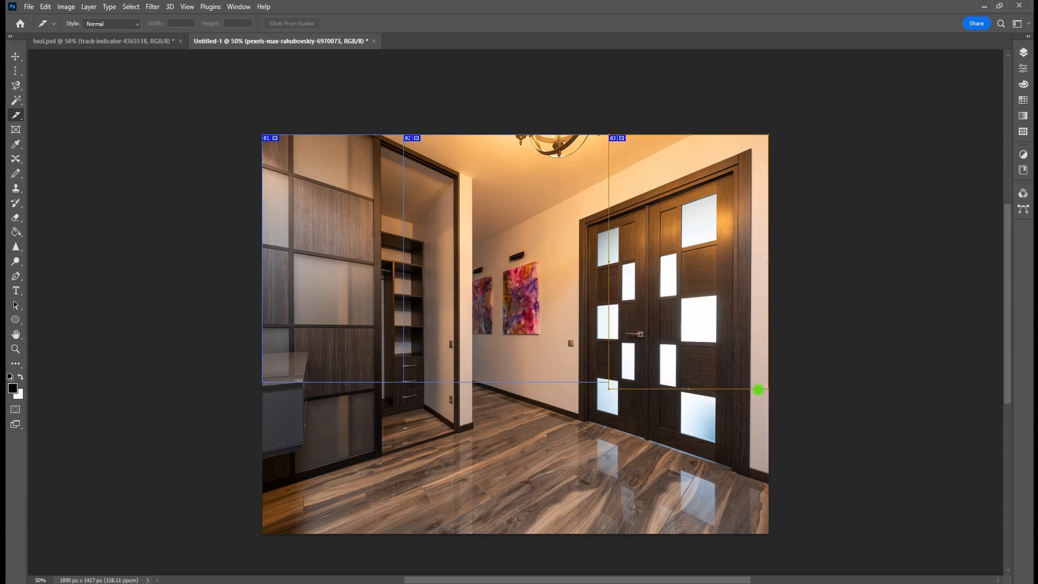
{"action": "left_click_drag", "start_coordinate": [213, 372], "coordinate": [782, 508]}
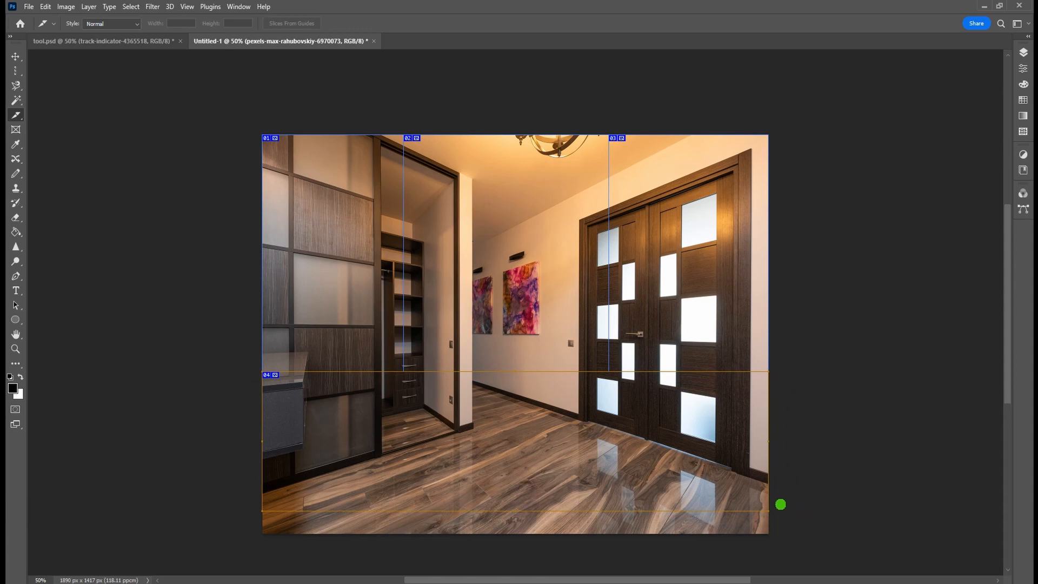
{"action": "left_click_drag", "start_coordinate": [168, 482], "coordinate": [874, 573]}
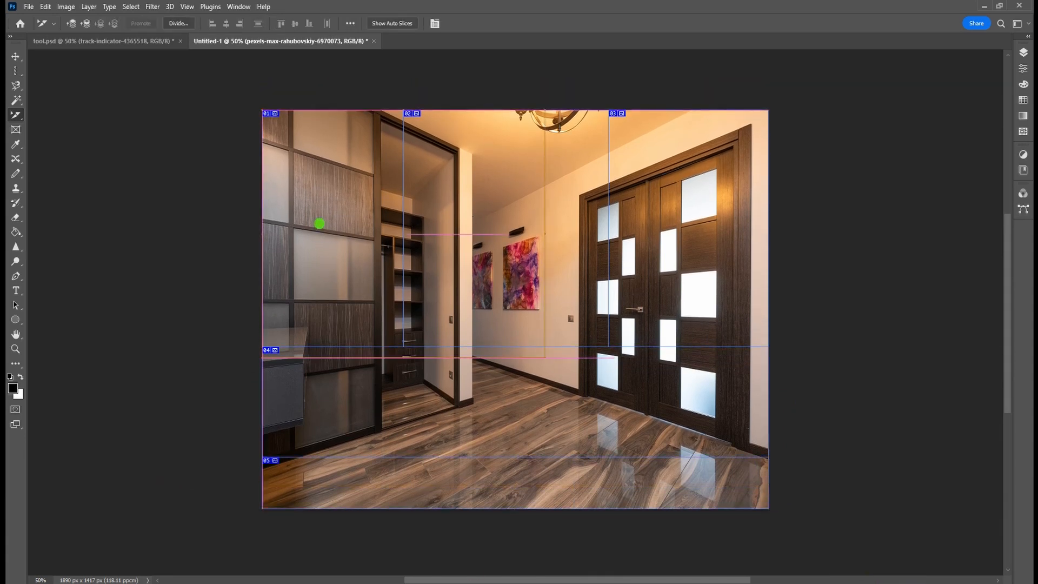
Step: Select all five slices, the three upper ones and both full-width lower ones, with the Slice Select tool
{"action": "left_click", "coordinate": [319, 223]}
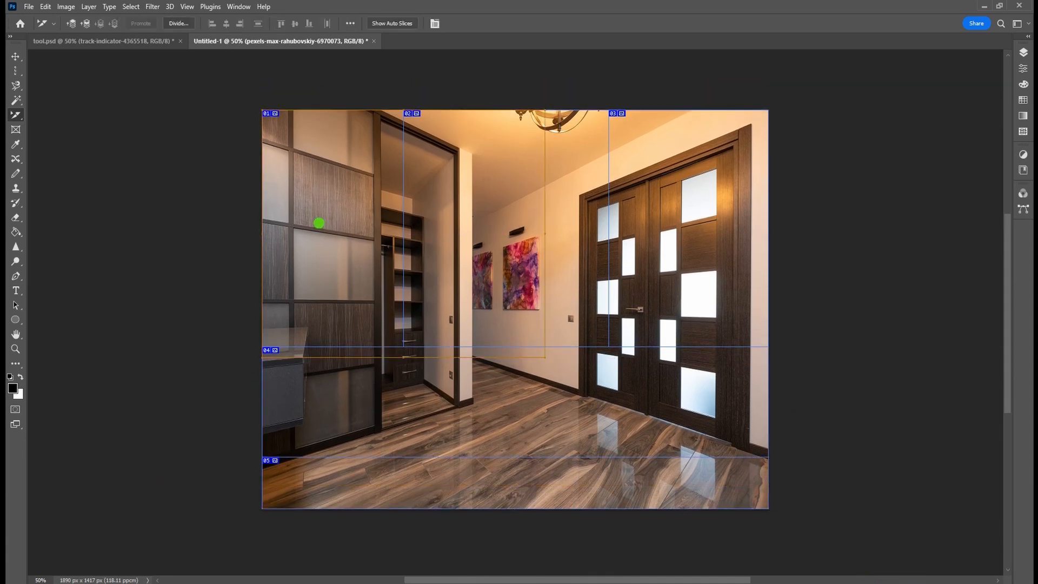
{"action": "left_click", "coordinate": [498, 248], "text": "shift"}
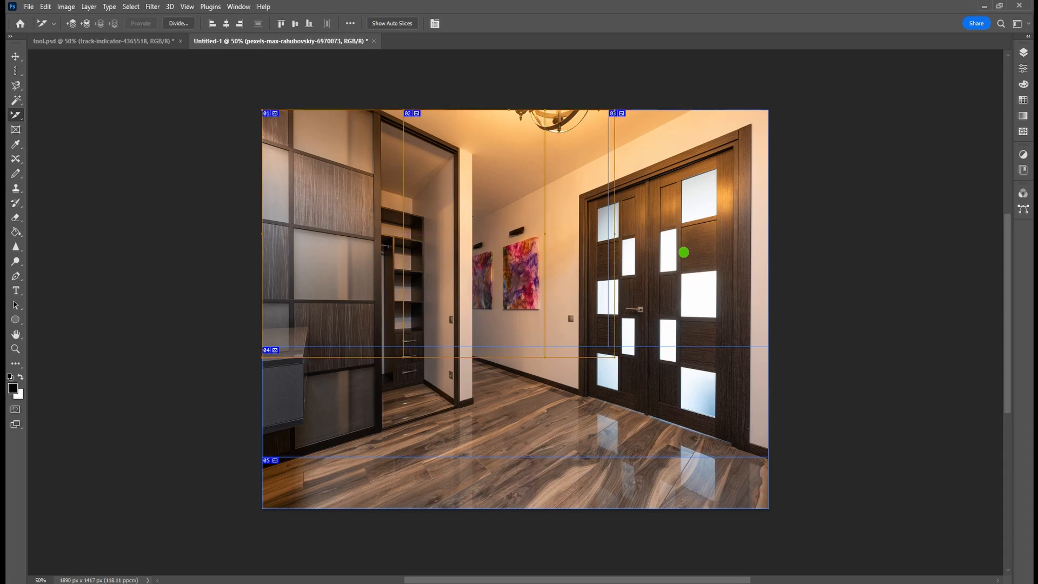
{"action": "left_click", "coordinate": [684, 253], "text": "shift"}
{"action": "left_click", "coordinate": [442, 372], "text": "shift"}
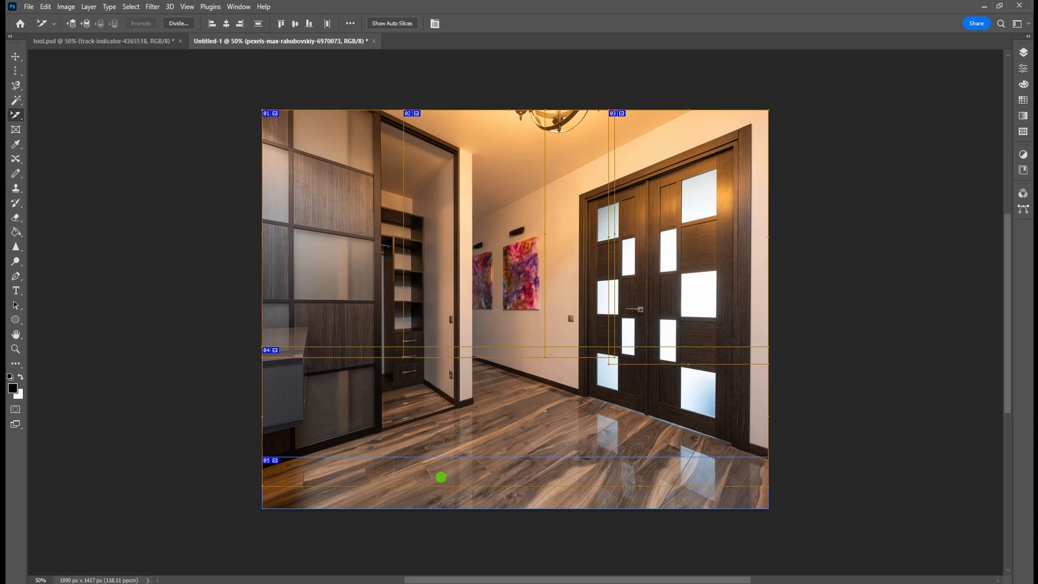
{"action": "left_click", "coordinate": [440, 473], "text": "shift"}
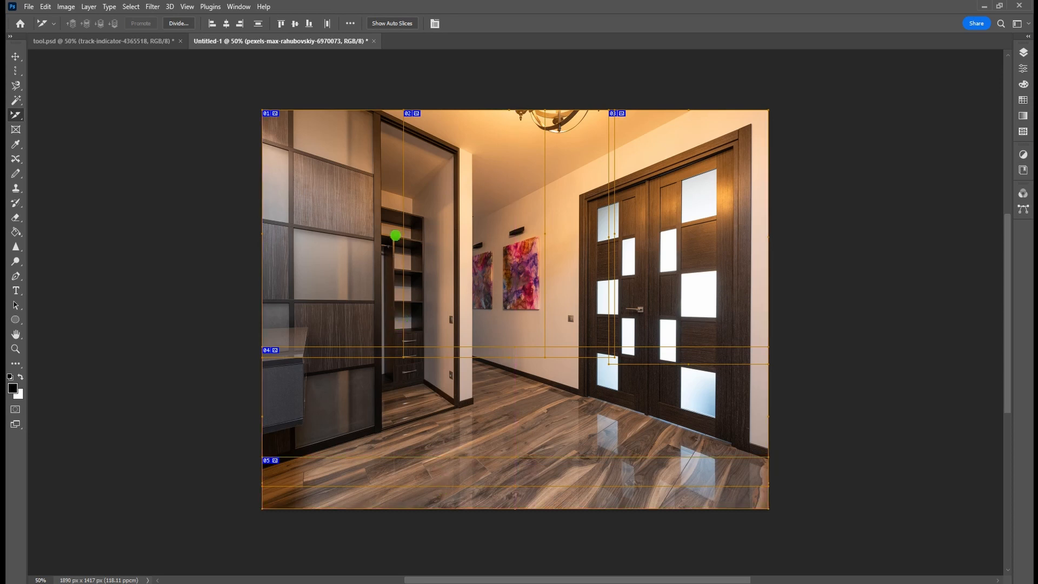
Step: Set the sliced photo to JPEG in Save for Web (Legacy) and proceed to saving the optimized images
{"action": "left_click", "coordinate": [29, 6]}
{"action": "mouse_move", "coordinate": [59, 204]}
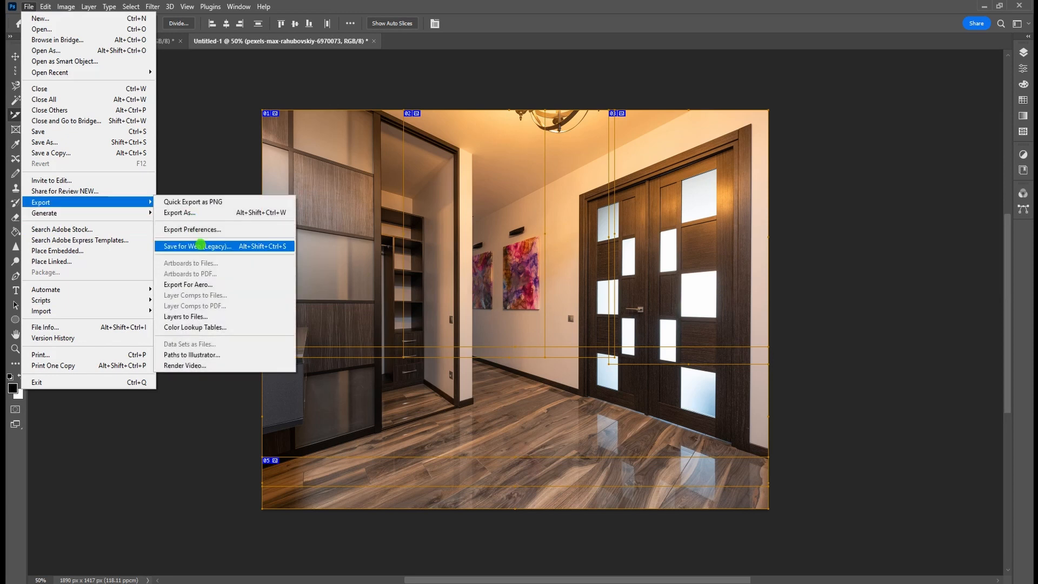
{"action": "left_click", "coordinate": [200, 245]}
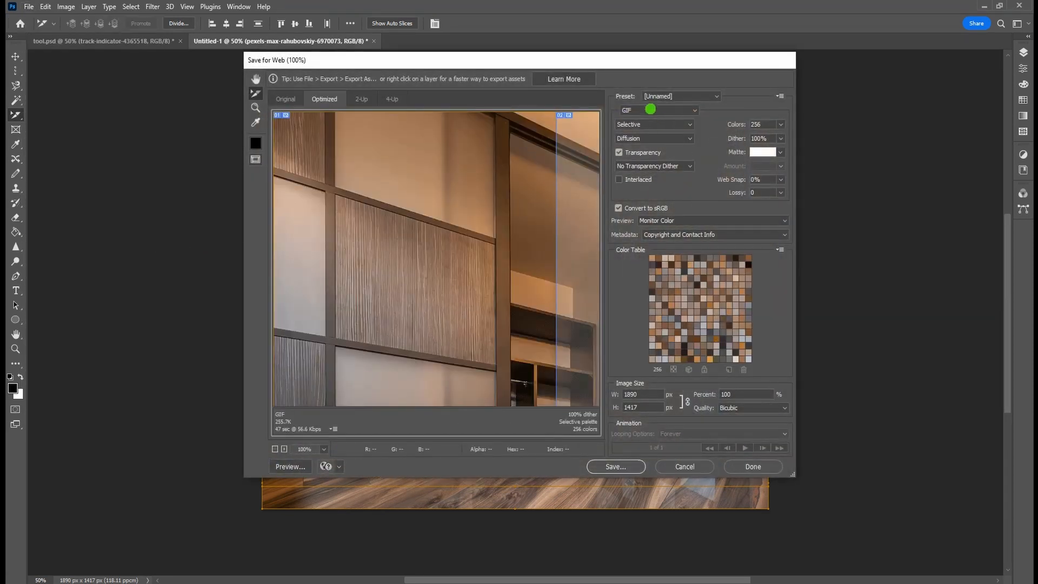
{"action": "left_click", "coordinate": [651, 109]}
{"action": "left_click", "coordinate": [632, 127]}
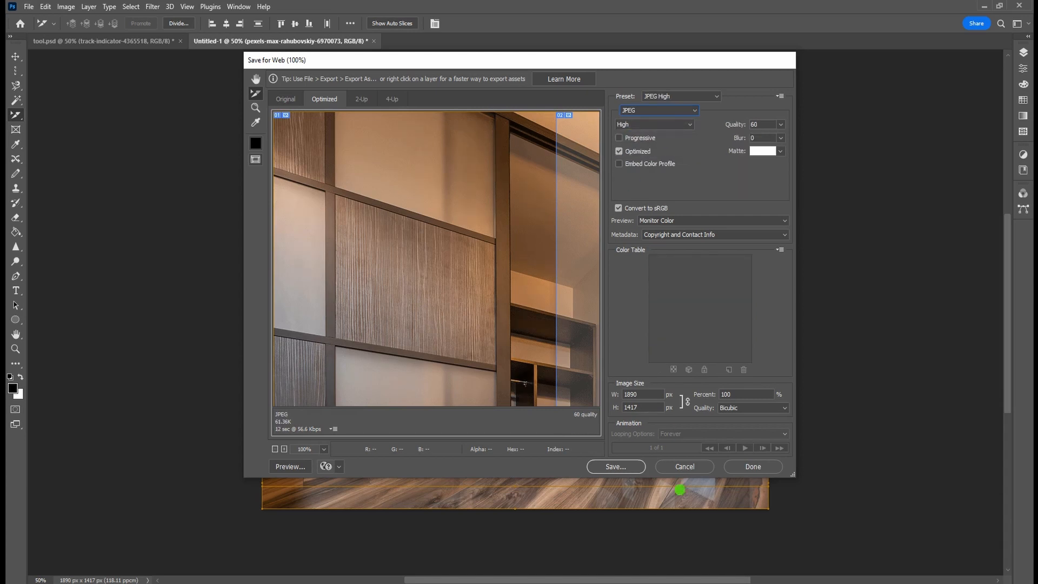
{"action": "left_click", "coordinate": [607, 468]}
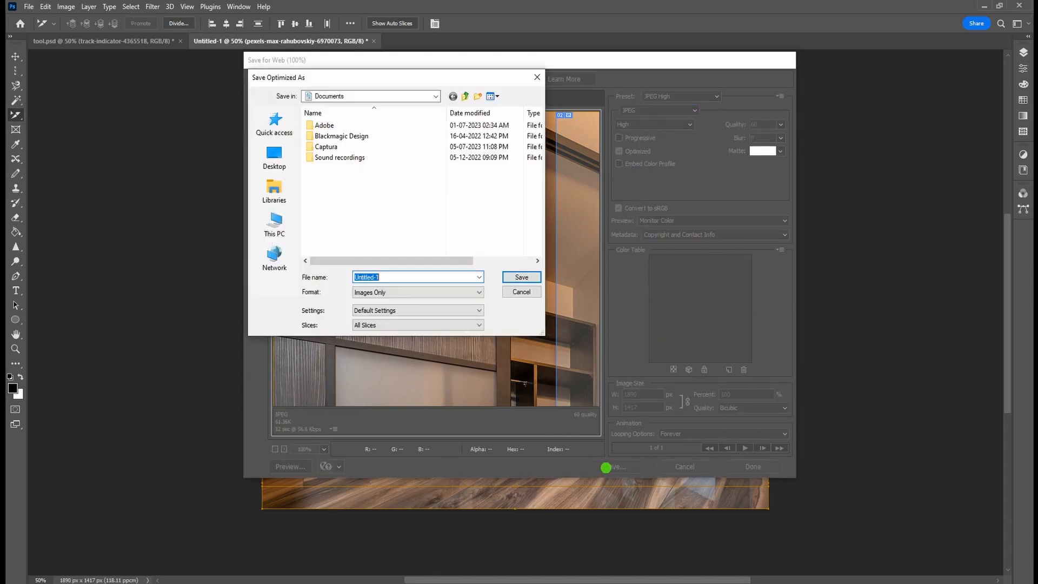
Step: Set the optimized images' save location to Desktop, keep the Images Only format and name the file "slice tool"
{"action": "left_click", "coordinate": [280, 223]}
{"action": "left_click", "coordinate": [274, 156]}
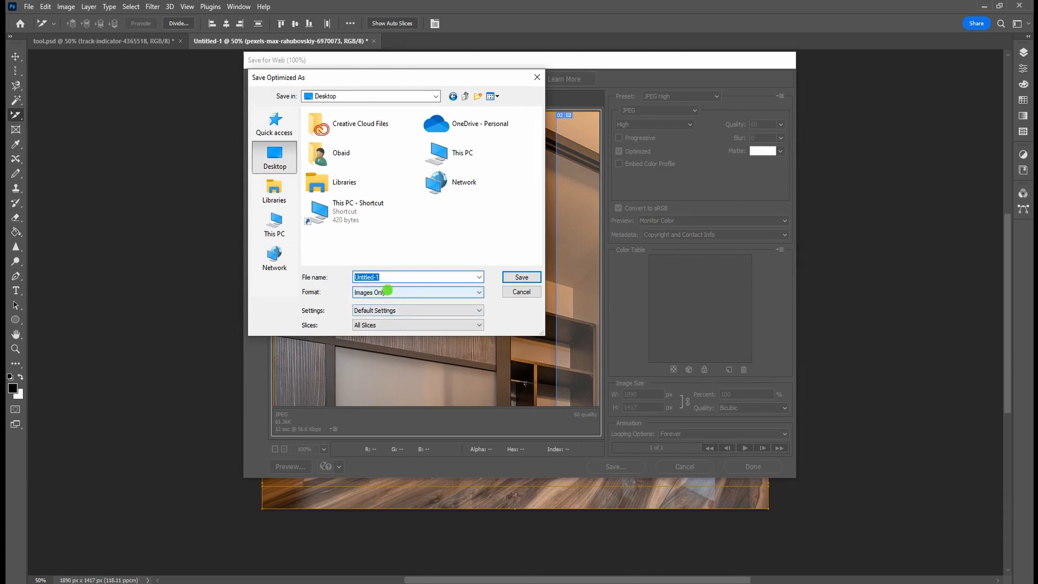
{"action": "left_click", "coordinate": [387, 292]}
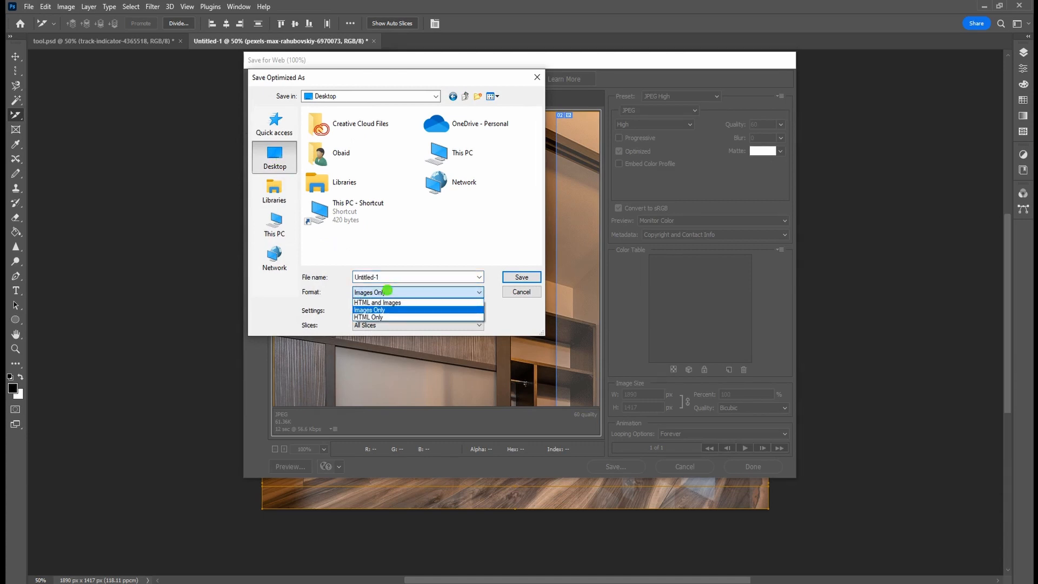
{"action": "left_click", "coordinate": [388, 291]}
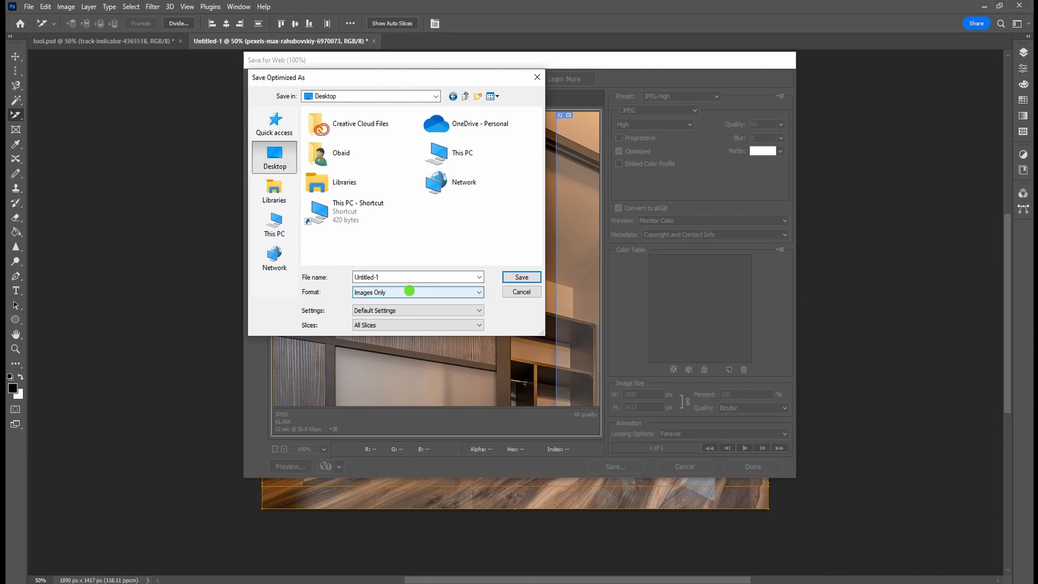
{"action": "double_click", "coordinate": [389, 277]}
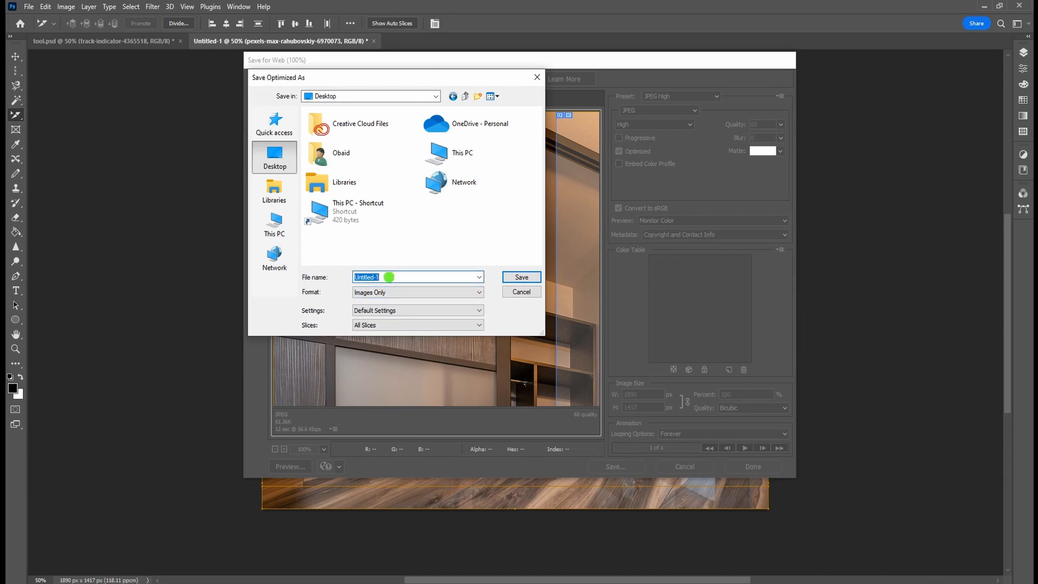
{"action": "type", "text": "slice tool"}
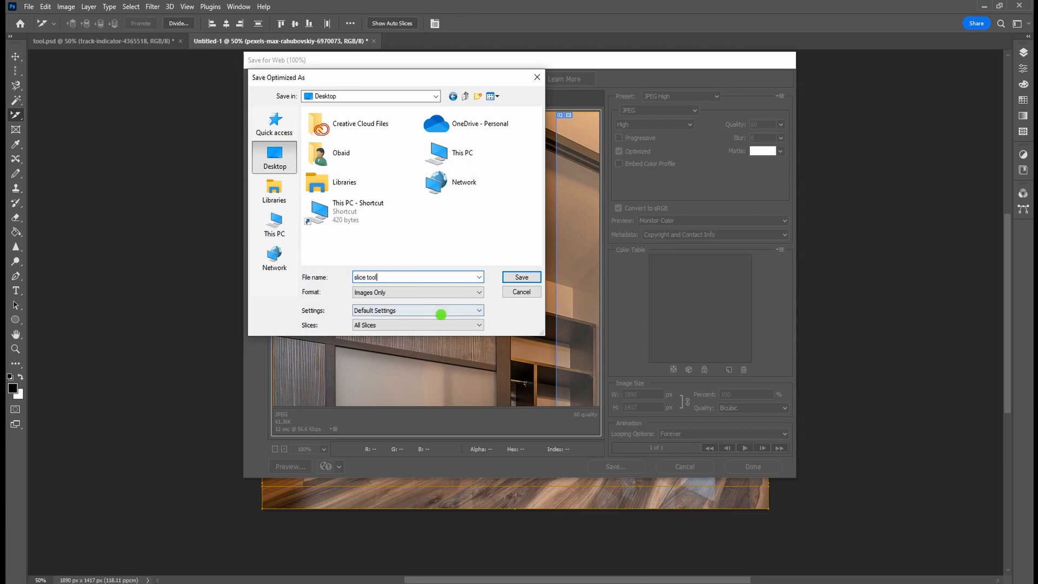
Step: Keep Default Settings, limit the export to Selected Slices and save the optimized images
{"action": "left_click", "coordinate": [400, 312]}
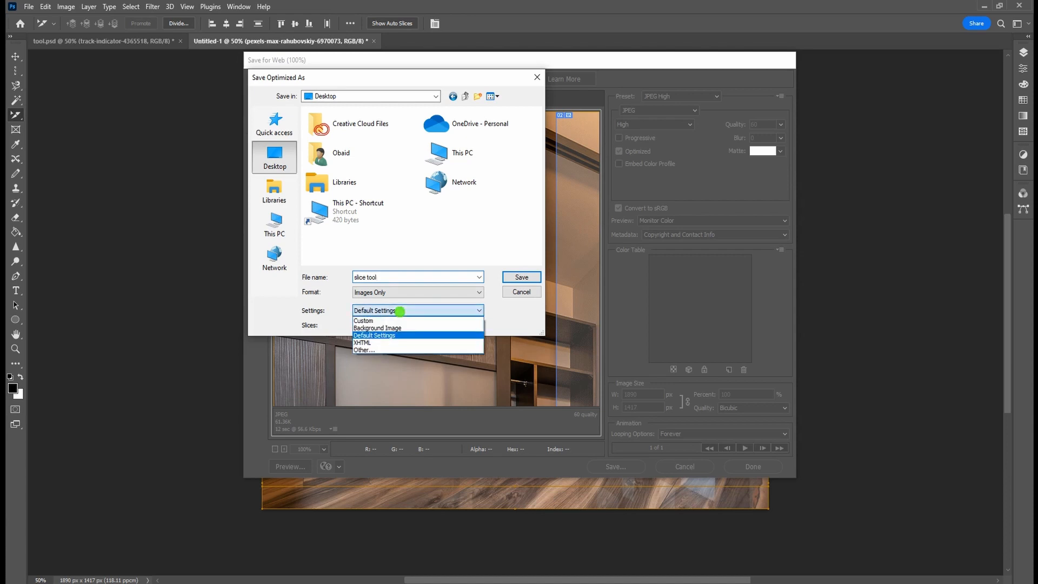
{"action": "left_click", "coordinate": [400, 312]}
{"action": "left_click", "coordinate": [379, 325]}
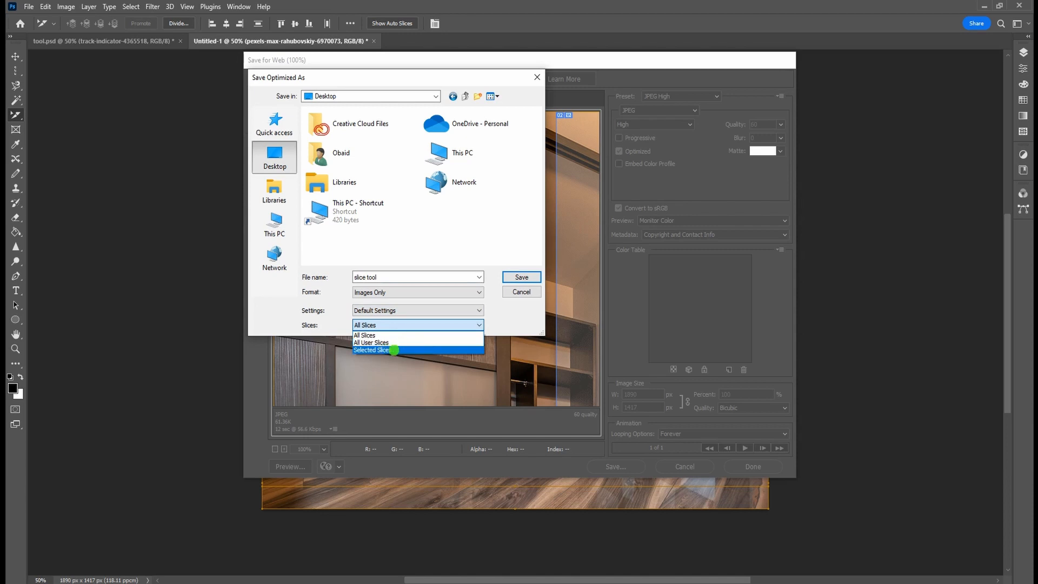
{"action": "left_click", "coordinate": [375, 336]}
{"action": "left_click", "coordinate": [377, 326]}
{"action": "left_click", "coordinate": [383, 350]}
{"action": "left_click", "coordinate": [518, 276]}
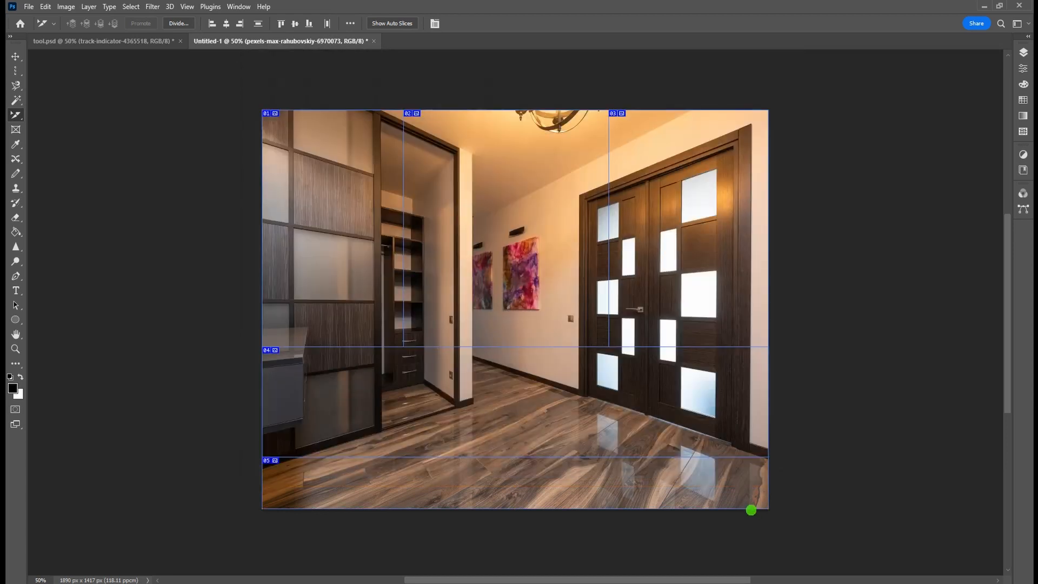
Step: Switch to the Windows desktop and view the exported slice-tool_01 image in the images folder
{"action": "left_click", "coordinate": [984, 6]}
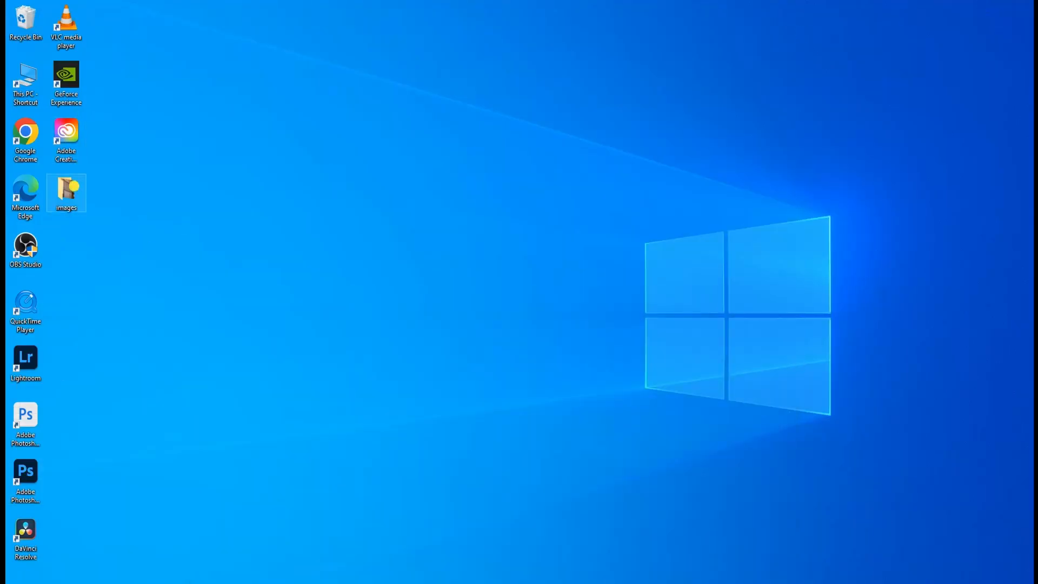
{"action": "double_click", "coordinate": [73, 186]}
{"action": "left_click", "coordinate": [493, 98]}
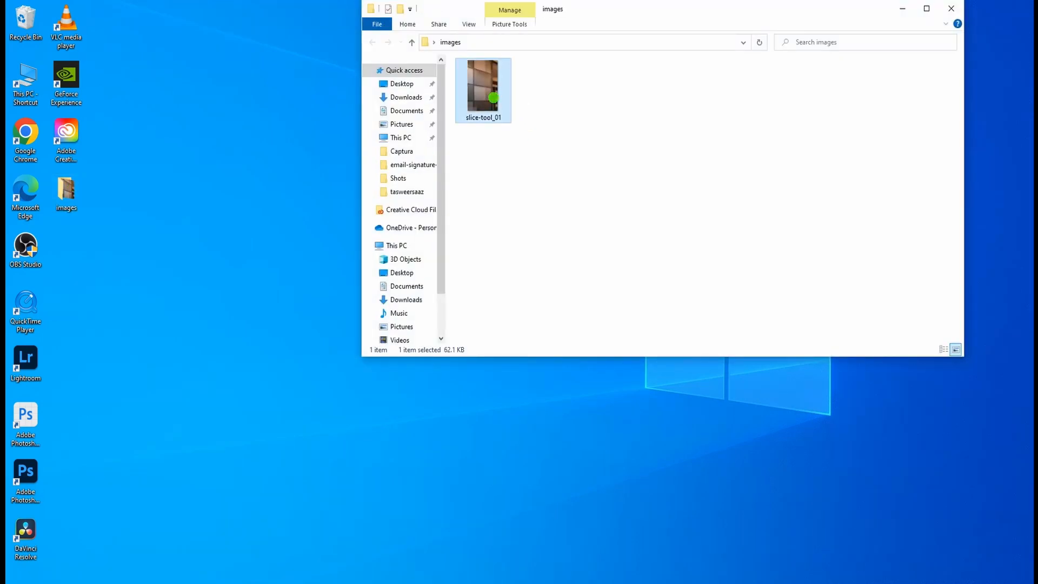
{"action": "right_click", "coordinate": [493, 97]}
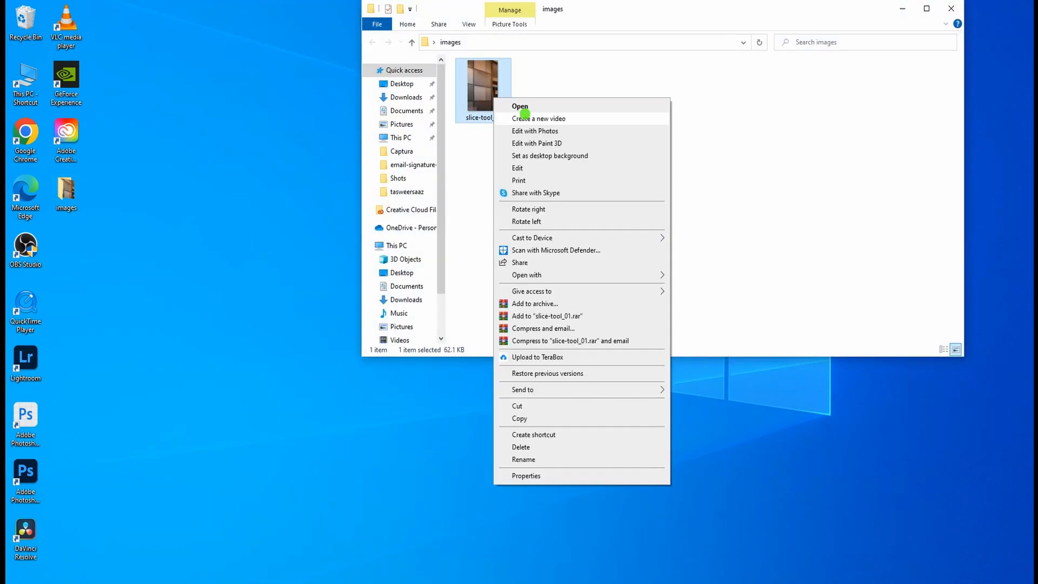
{"action": "left_click", "coordinate": [524, 104]}
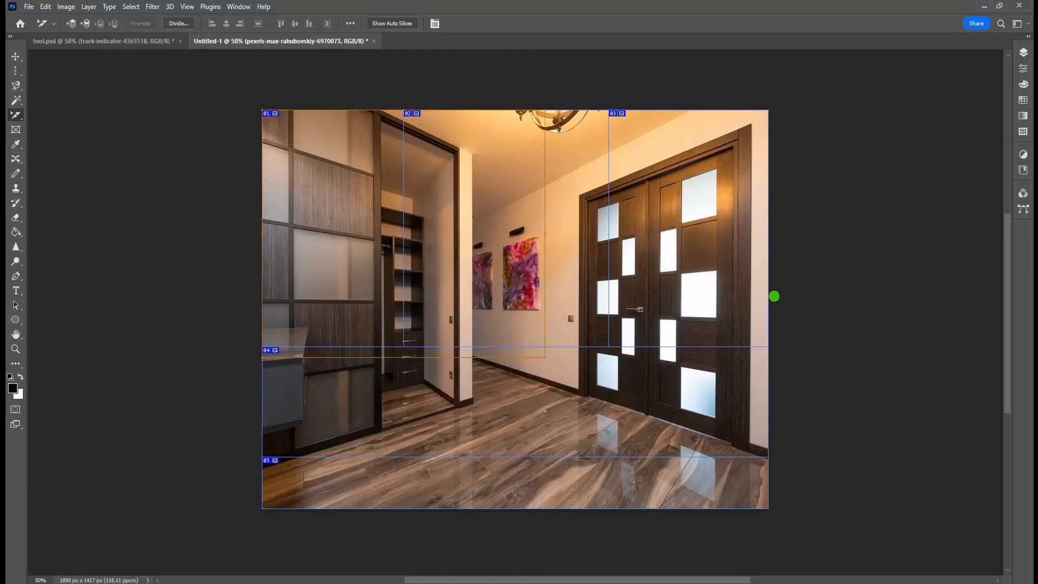
Step: Back in Photoshop, deselect the slices, switch to the Slice tool and bring up Save for Web (Legacy)
{"action": "left_click", "coordinate": [377, 235]}
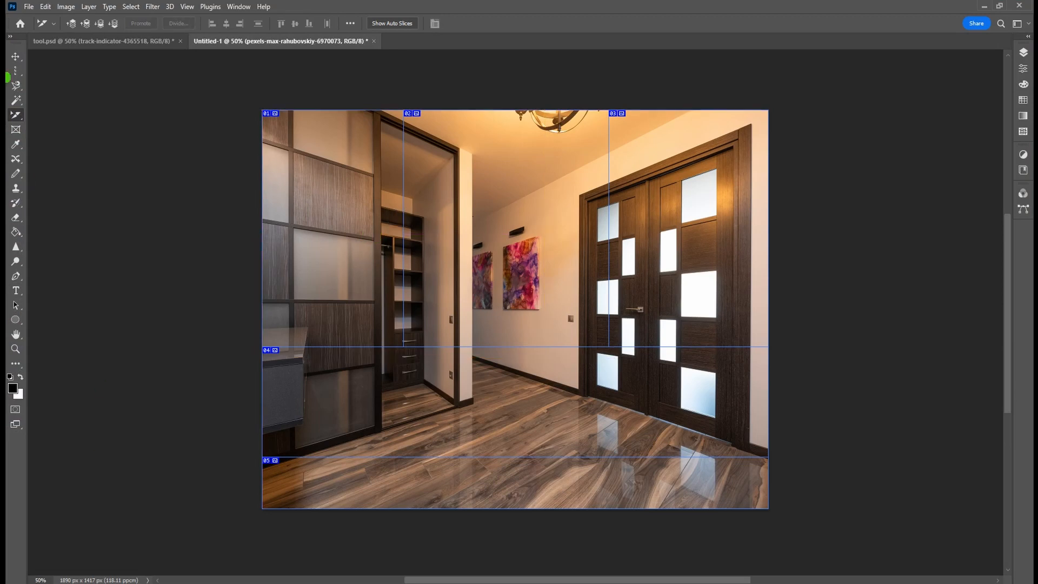
{"action": "right_click", "coordinate": [16, 115]}
{"action": "left_click", "coordinate": [39, 135]}
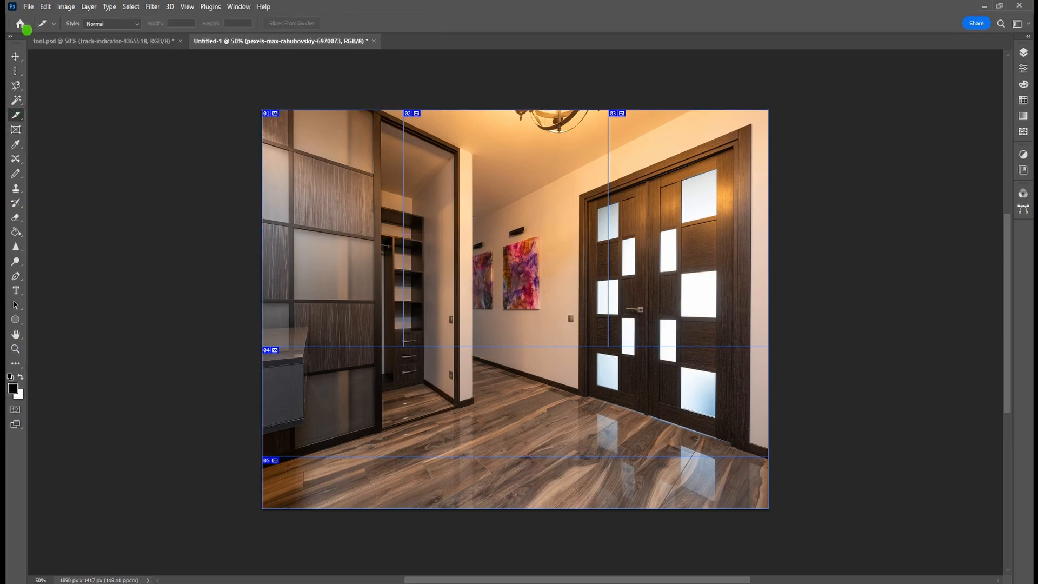
{"action": "left_click", "coordinate": [29, 7]}
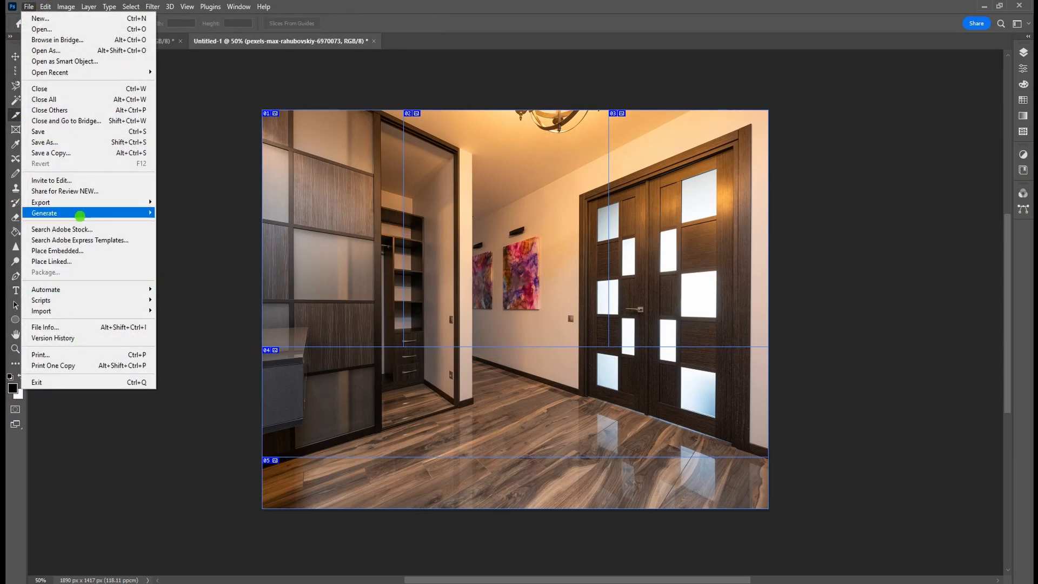
{"action": "mouse_move", "coordinate": [78, 204]}
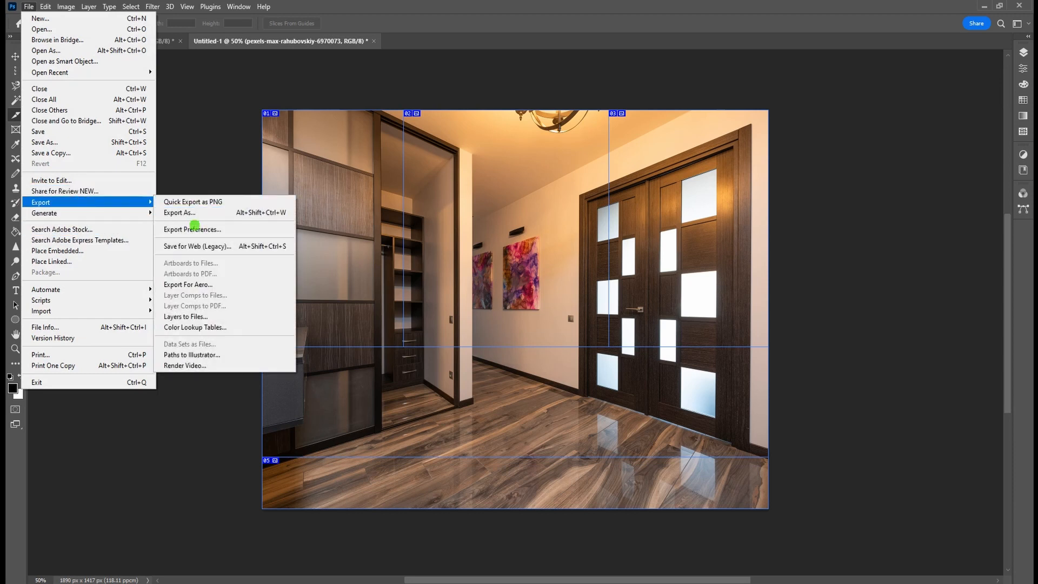
{"action": "left_click", "coordinate": [183, 247]}
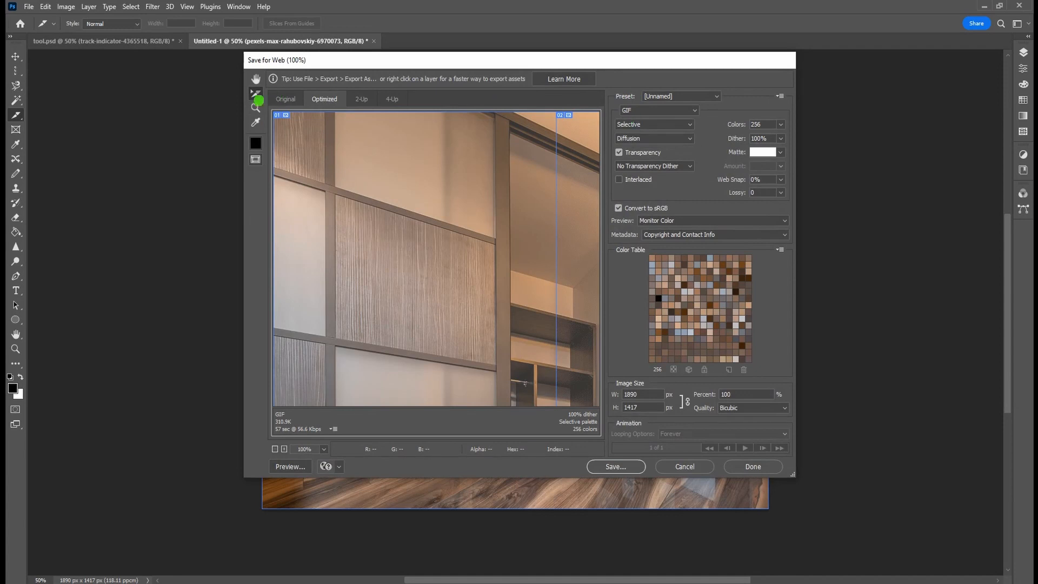
Step: Compare the Original, Optimized, 2-Up and 4-Up previews of the sliced photo, ending on Original
{"action": "left_click", "coordinate": [282, 98]}
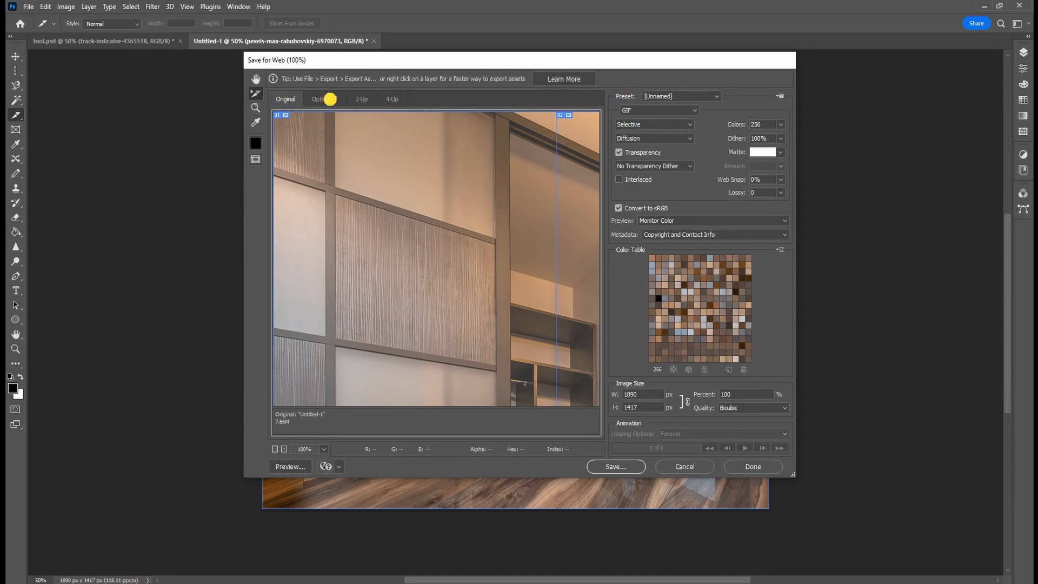
{"action": "left_click", "coordinate": [329, 99]}
{"action": "left_click", "coordinate": [363, 100]}
{"action": "left_click", "coordinate": [391, 100]}
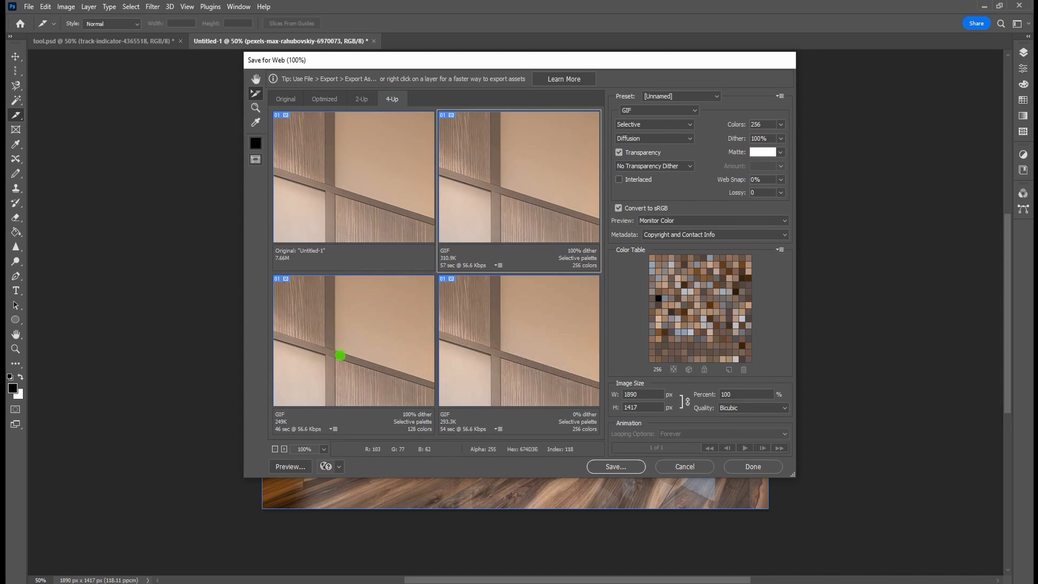
{"action": "left_click", "coordinate": [285, 98]}
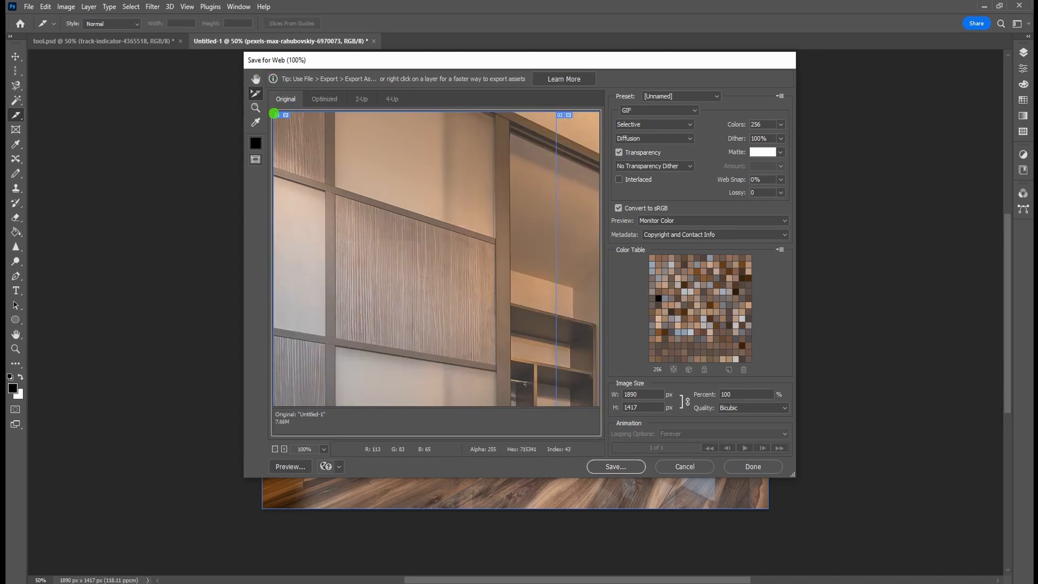
Step: Set the export format to JPEG and check the whole photo in the browser preview
{"action": "left_click", "coordinate": [654, 111]}
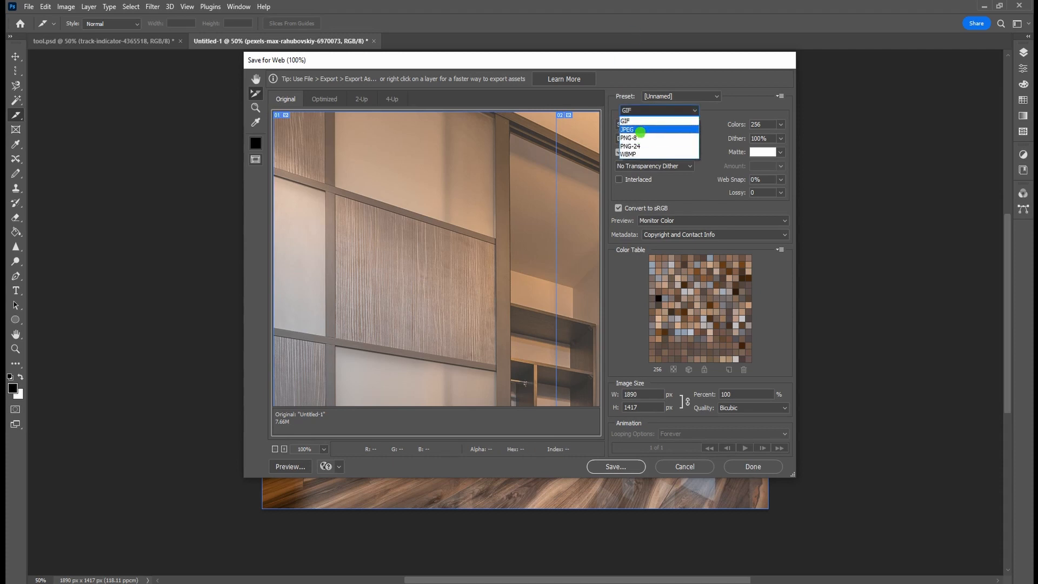
{"action": "left_click", "coordinate": [640, 132]}
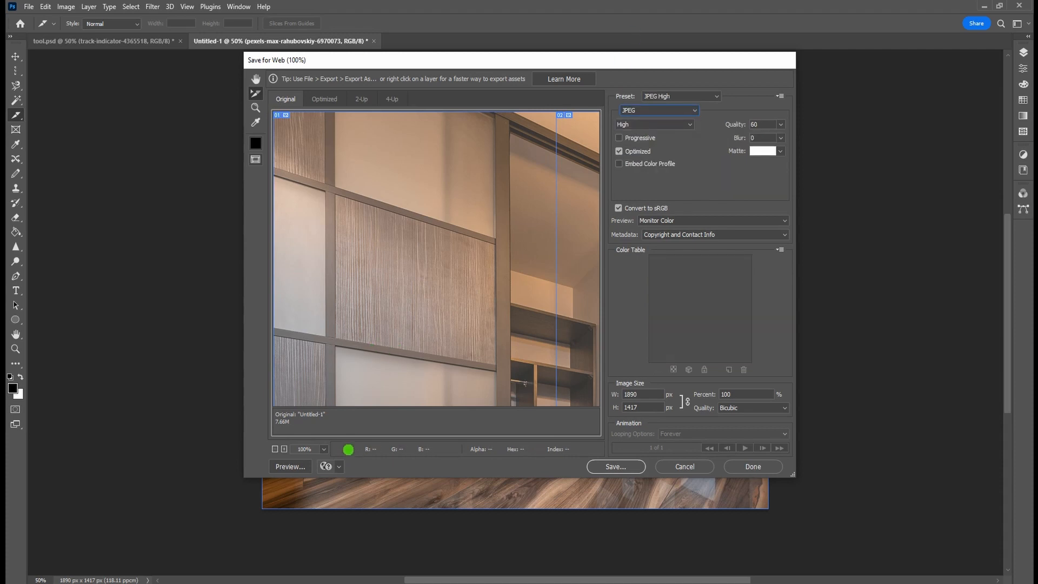
{"action": "left_click", "coordinate": [282, 466]}
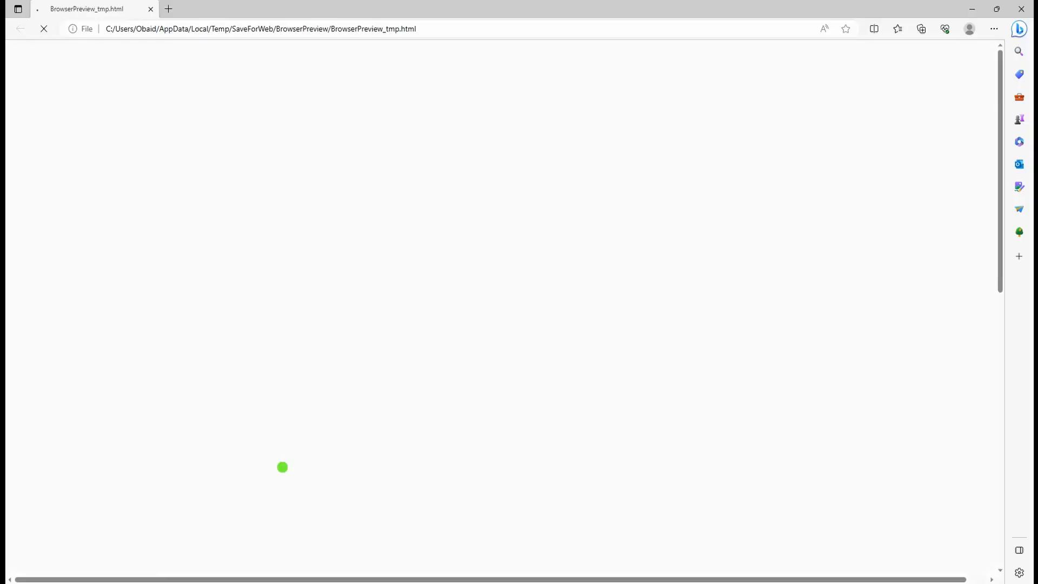
{"action": "scroll", "coordinate": [598, 324], "scroll_direction": "down", "scroll_amount": 10}
{"action": "scroll", "coordinate": [601, 320], "scroll_direction": "up", "scroll_amount": 8}
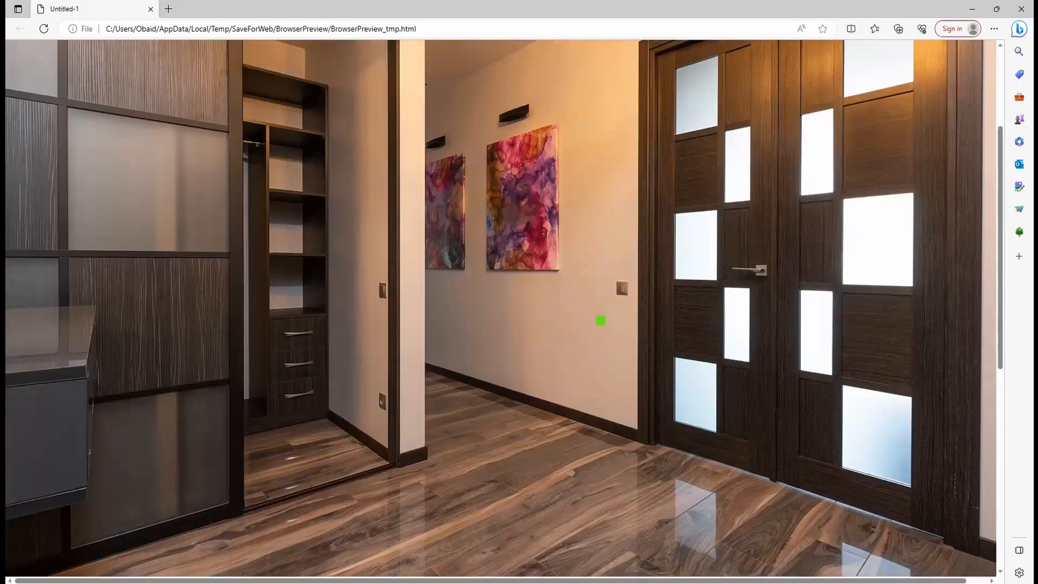
{"action": "scroll", "coordinate": [601, 320], "scroll_direction": "up", "scroll_amount": 3}
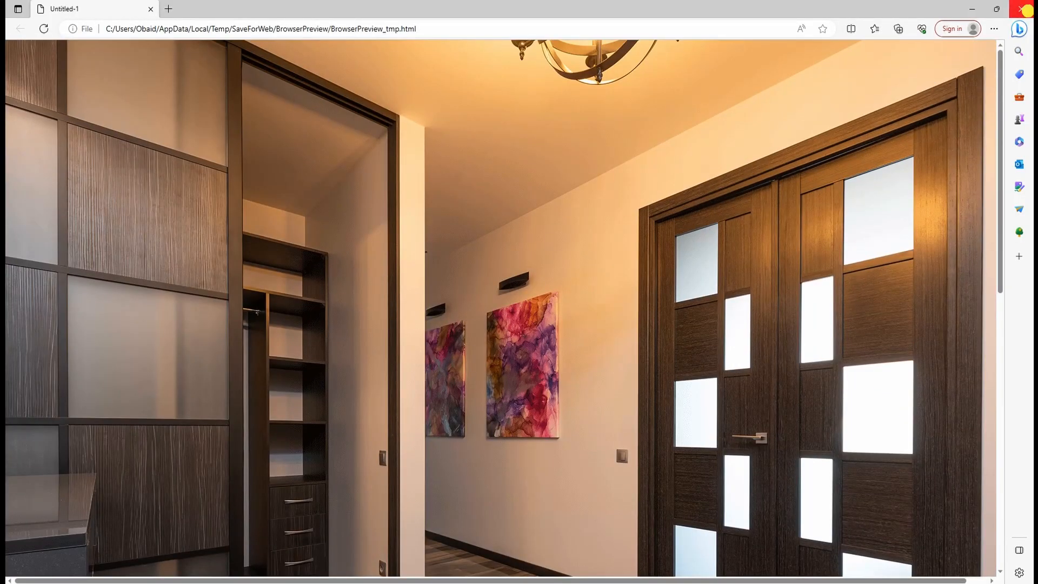
{"action": "left_click", "coordinate": [1022, 8]}
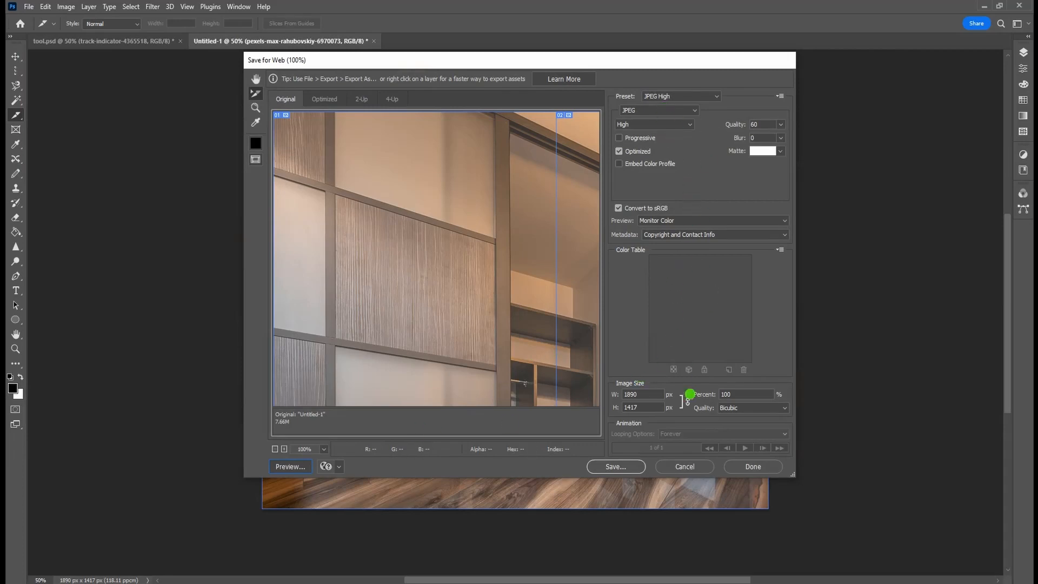
Step: Save the optimized images to the Desktop as "slice tool" with Images Only, Default Settings and All Slices
{"action": "left_click", "coordinate": [621, 468]}
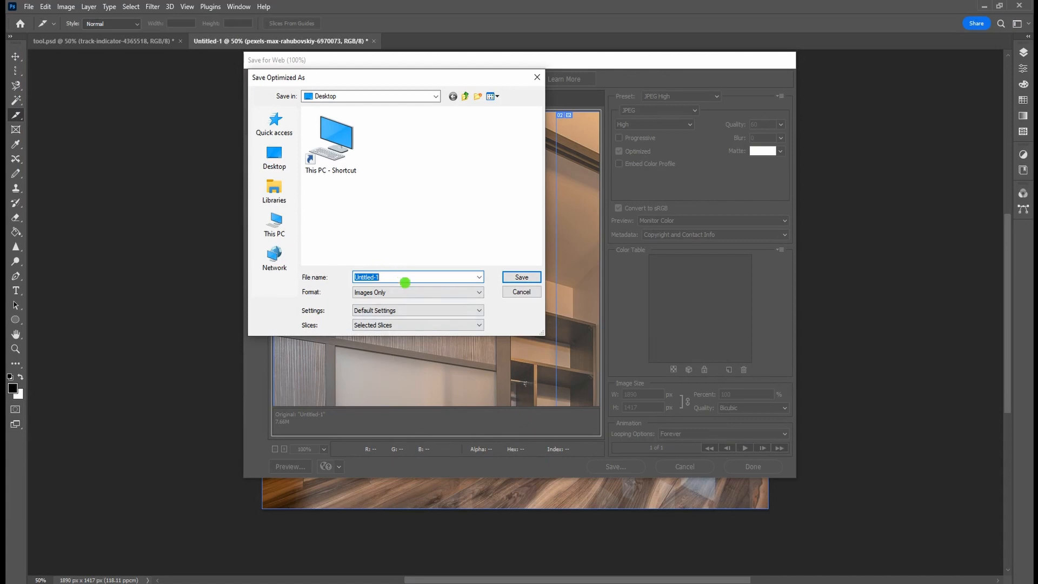
{"action": "type", "text": "slice tool"}
{"action": "left_click", "coordinate": [396, 293]}
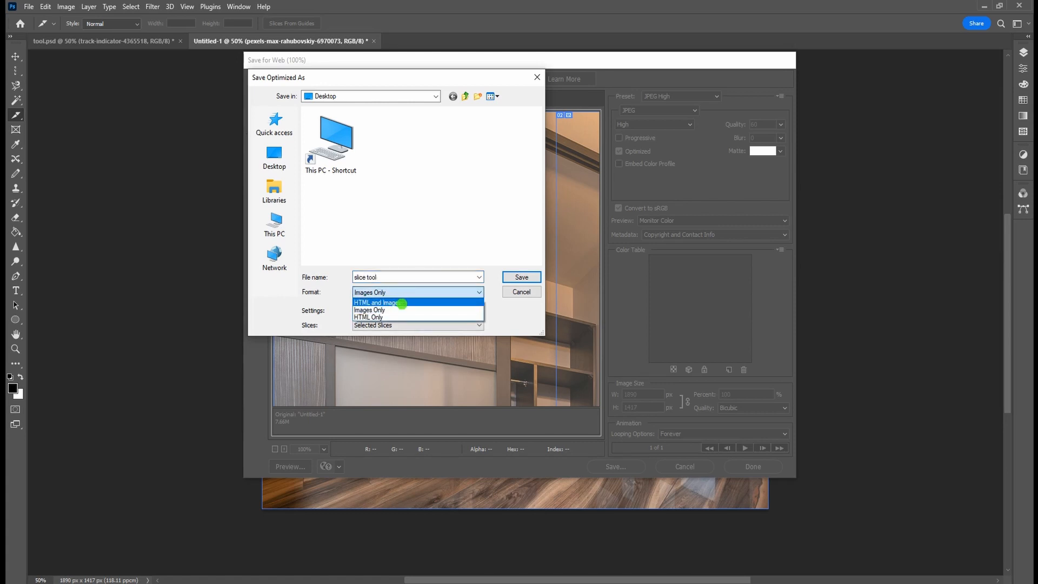
{"action": "left_click", "coordinate": [379, 309]}
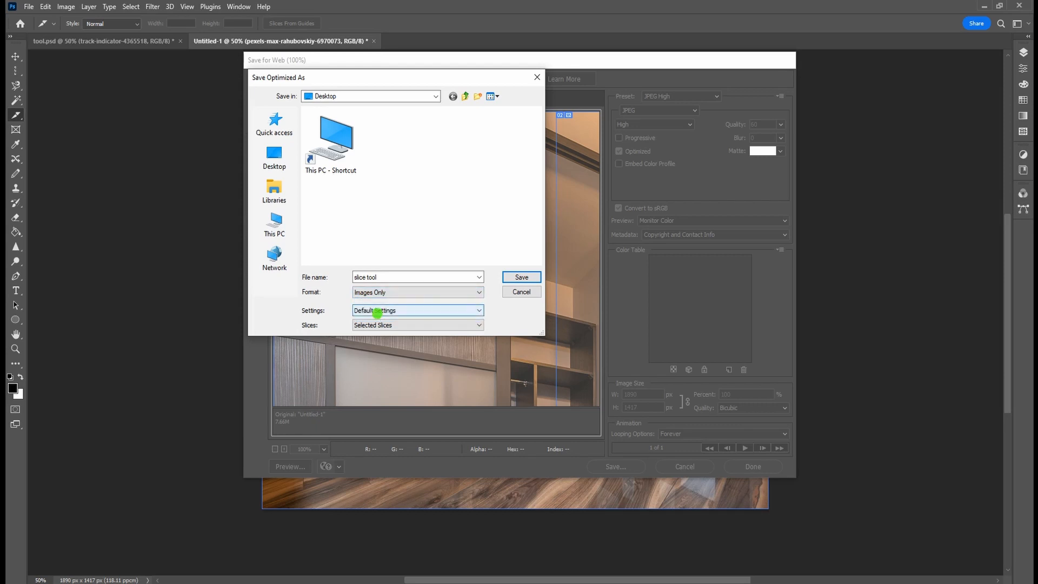
{"action": "left_click", "coordinate": [377, 312]}
{"action": "left_click", "coordinate": [377, 312]}
{"action": "left_click", "coordinate": [367, 326]}
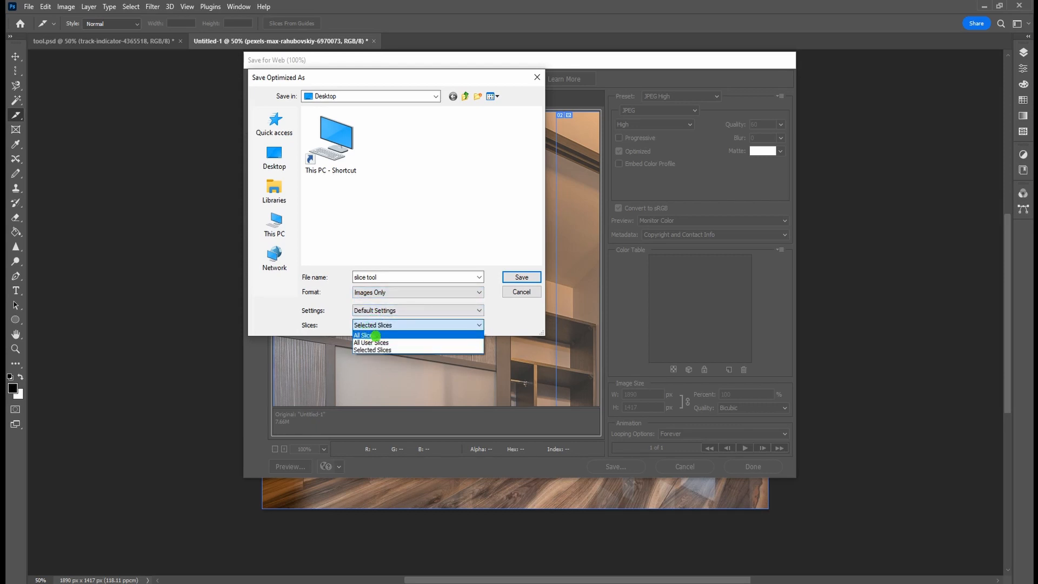
{"action": "left_click", "coordinate": [365, 335]}
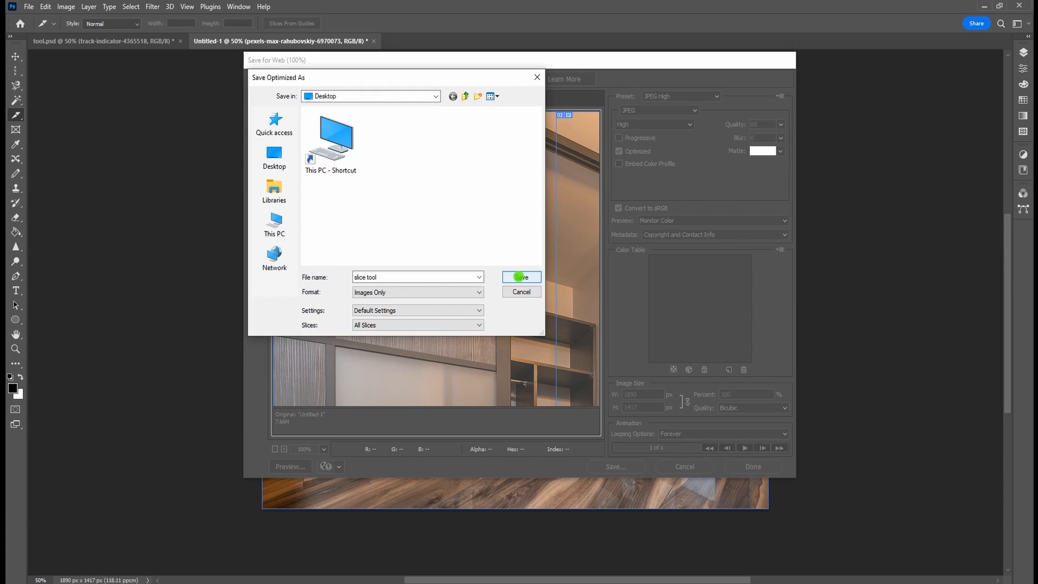
{"action": "left_click", "coordinate": [521, 277]}
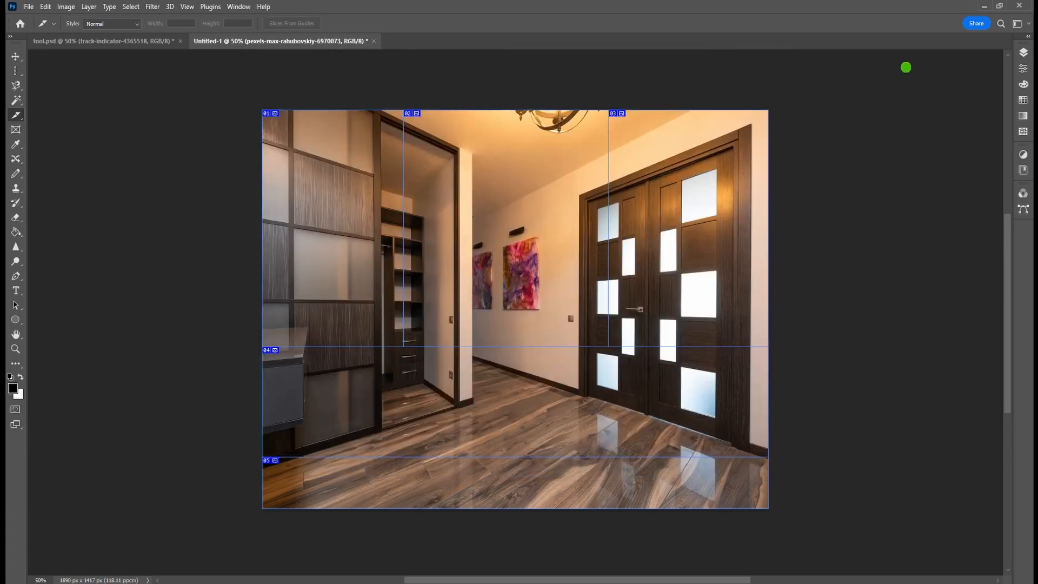
Step: On the Desktop, look through the exported slices in the images folder from the first to slice-tool_05, closing the viewer and folder
{"action": "left_click", "coordinate": [983, 5]}
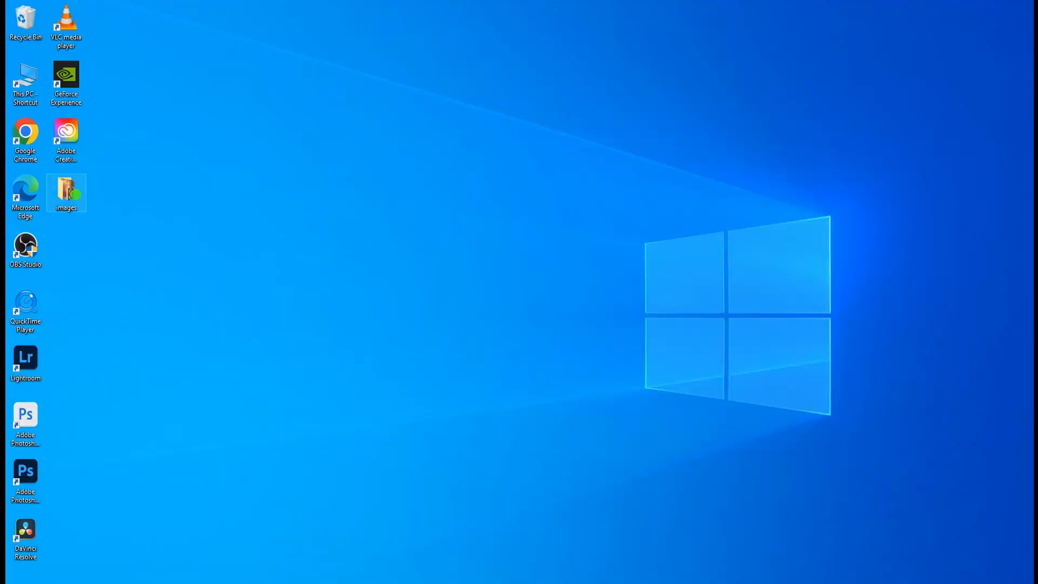
{"action": "double_click", "coordinate": [76, 194]}
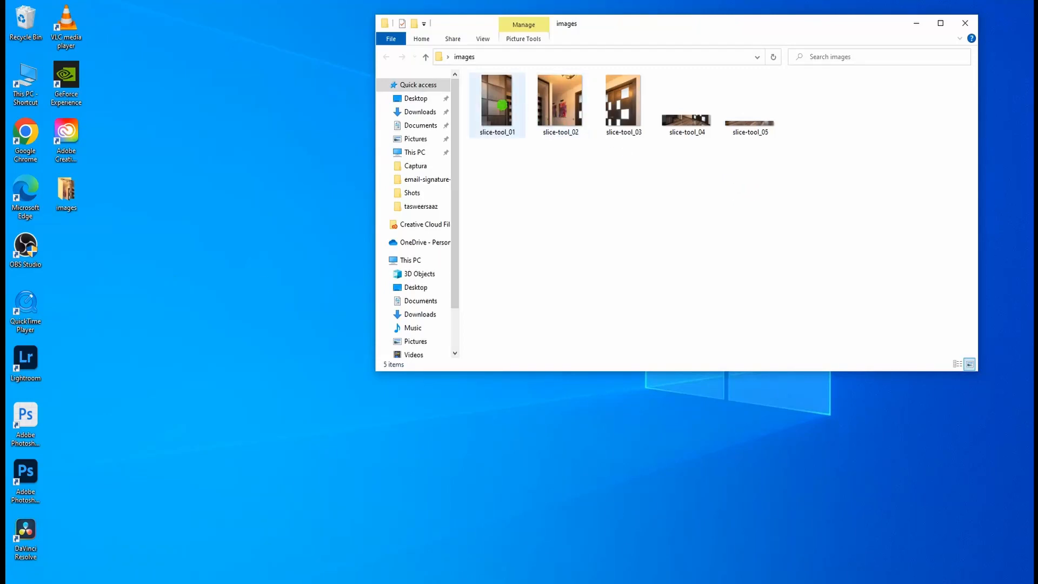
{"action": "double_click", "coordinate": [502, 105]}
{"action": "key", "text": "Right"}
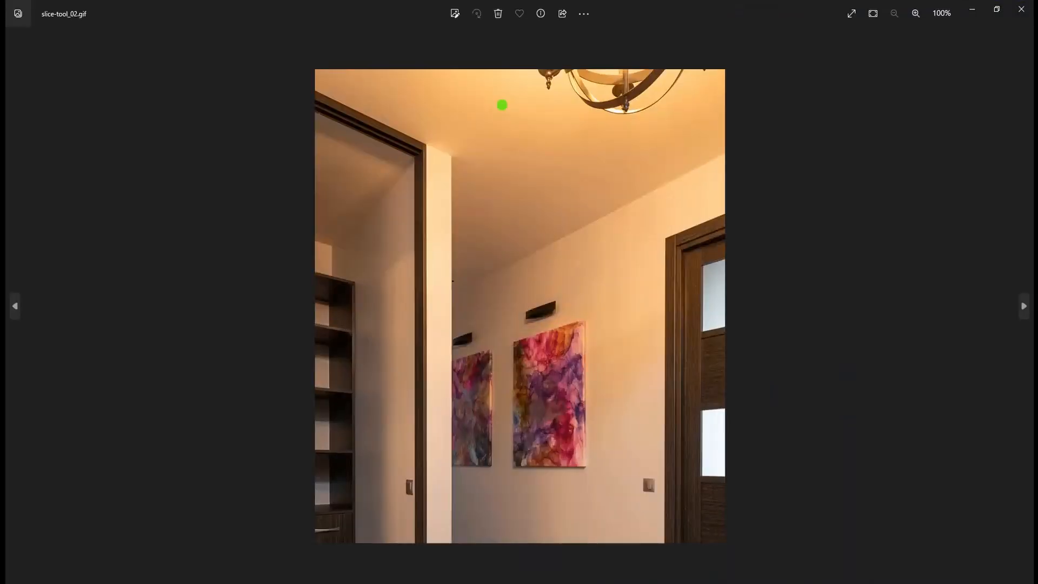
{"action": "key", "text": "Right"}
{"action": "key", "text": "Right"}
{"action": "key", "text": "Right"}
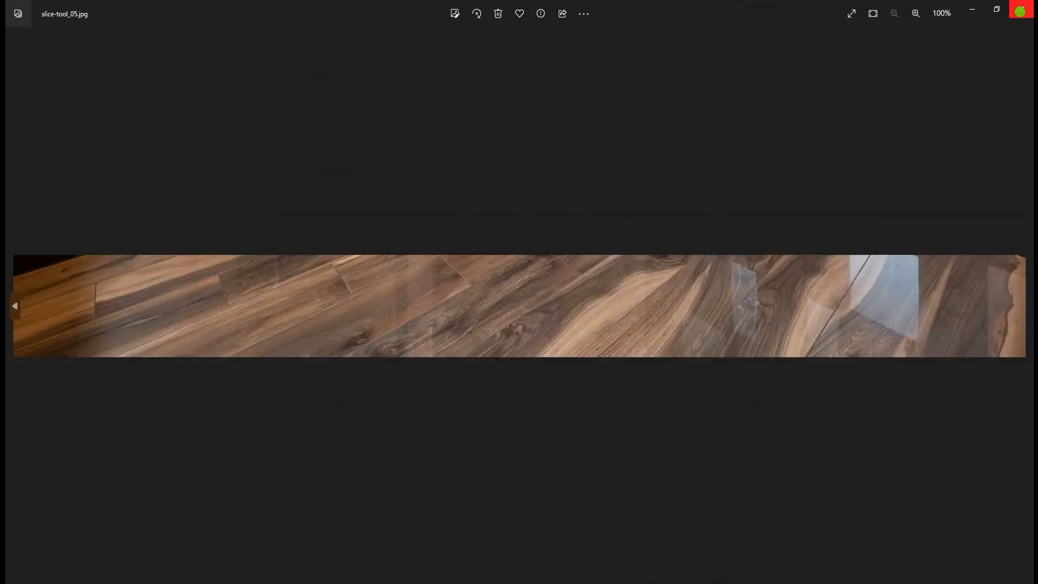
{"action": "left_click", "coordinate": [1021, 11]}
{"action": "left_click", "coordinate": [967, 20]}
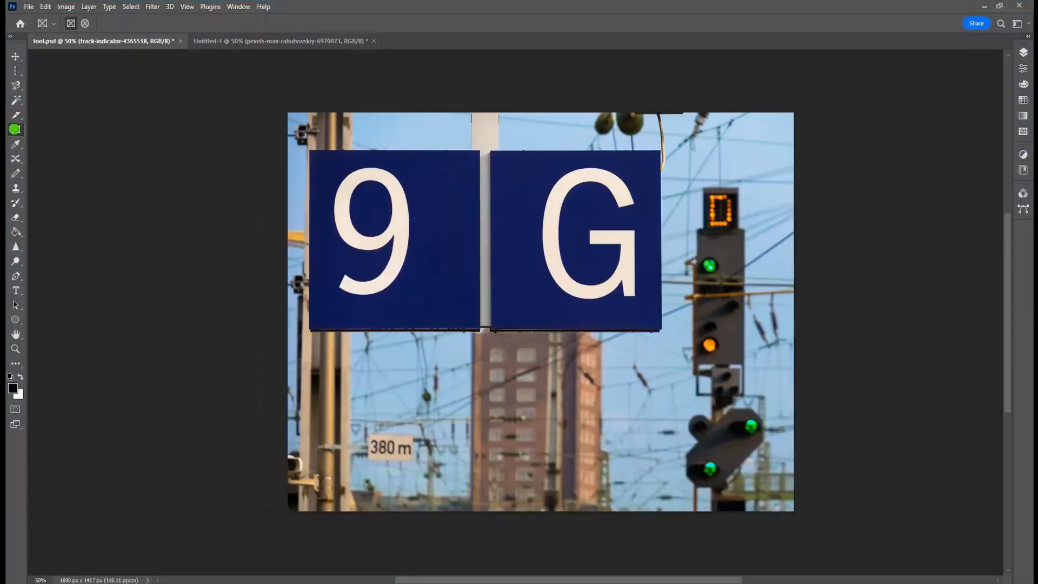
Step: Back in tool.psd, switch from the Slice tool to the Crop tool
{"action": "left_click", "coordinate": [18, 115]}
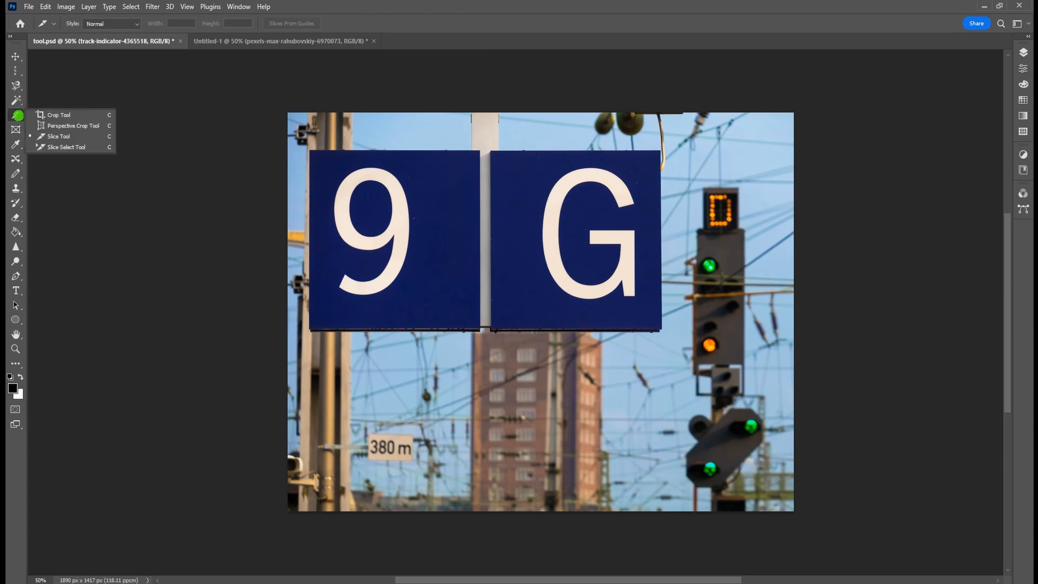
{"action": "left_click", "coordinate": [45, 116]}
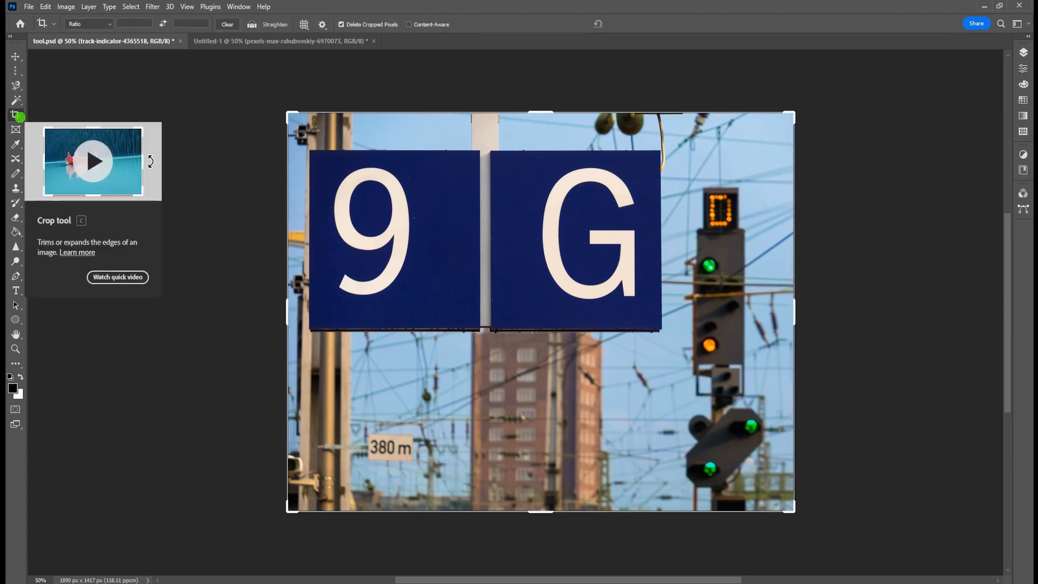
{"action": "left_click", "coordinate": [16, 115]}
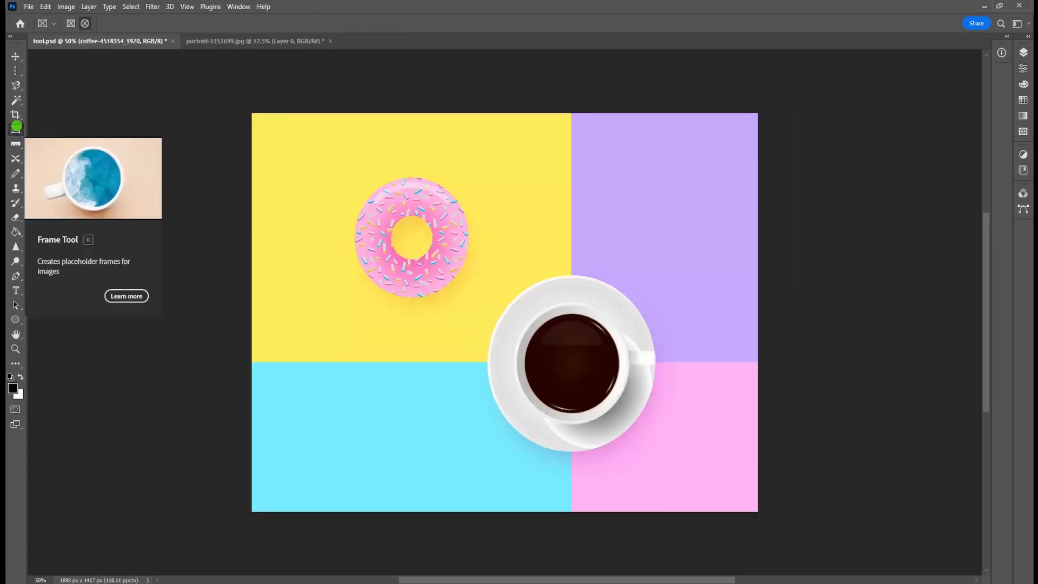
Step: Draw an elliptical frame over the coffee in the cup and fill it with the portrait-3353699 image from Downloads, slightly repositioned
{"action": "key", "text": "k"}
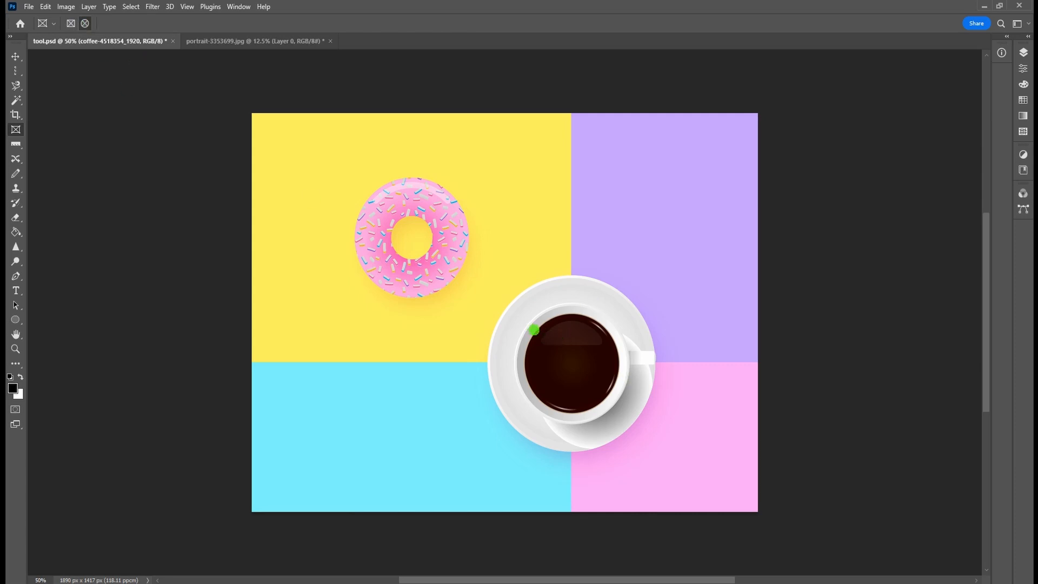
{"action": "mouse_move", "coordinate": [536, 329]}
{"action": "left_mouse_down"}
{"action": "mouse_move", "coordinate": [633, 432]}
{"action": "mouse_move", "coordinate": [640, 420]}
{"action": "mouse_move", "coordinate": [620, 414]}
{"action": "left_mouse_up"}
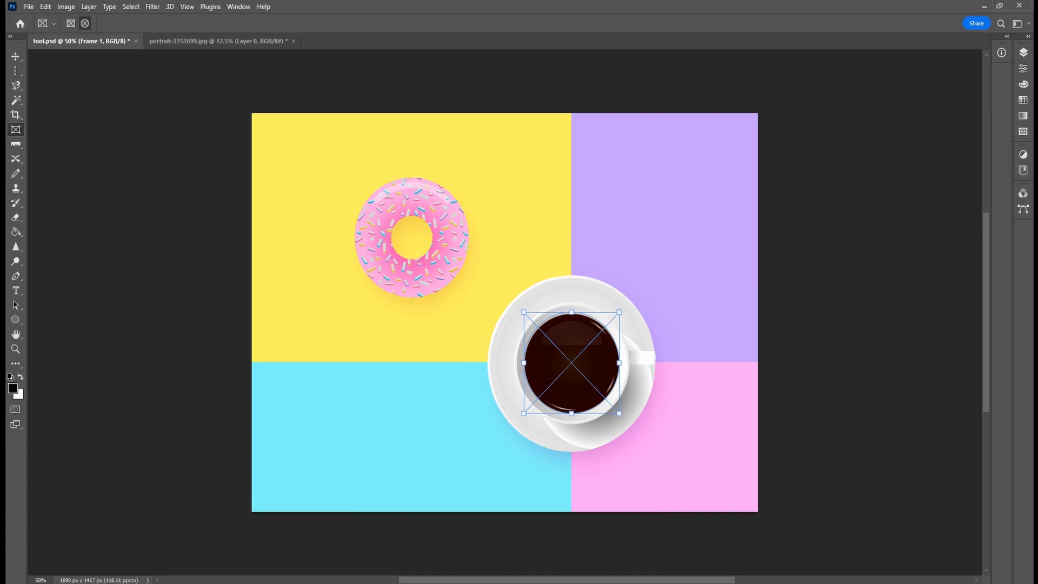
{"action": "key", "text": "alt+Tab"}
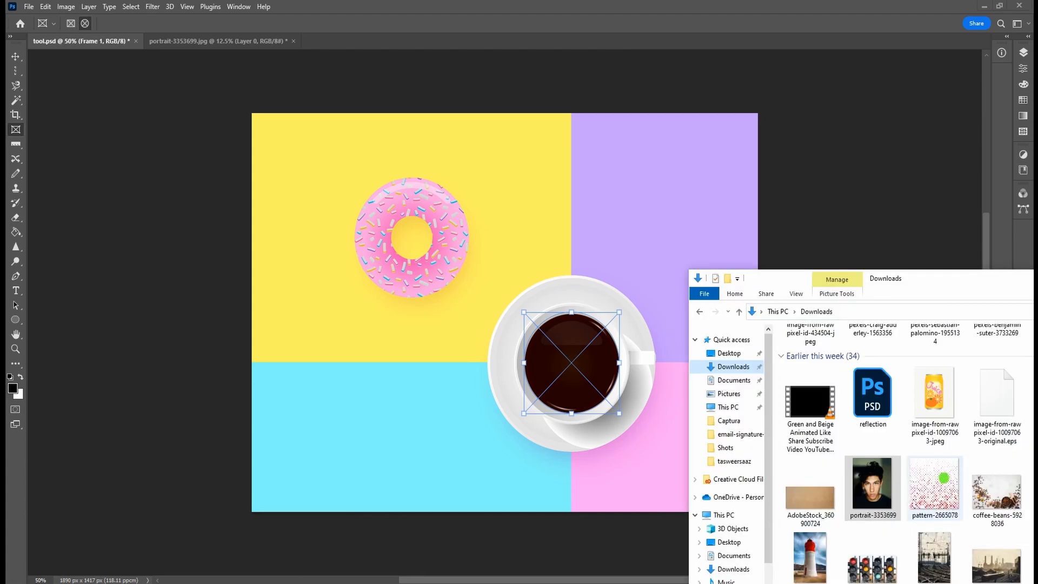
{"action": "left_click", "coordinate": [880, 474]}
{"action": "left_click_drag", "start_coordinate": [880, 474], "coordinate": [573, 385]}
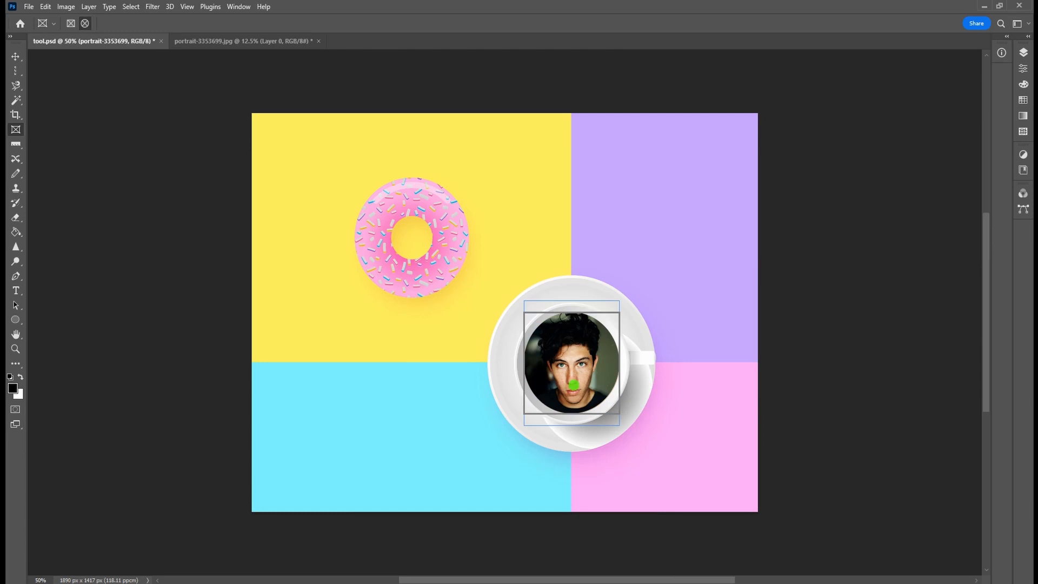
{"action": "left_click_drag", "start_coordinate": [577, 375], "coordinate": [578, 378]}
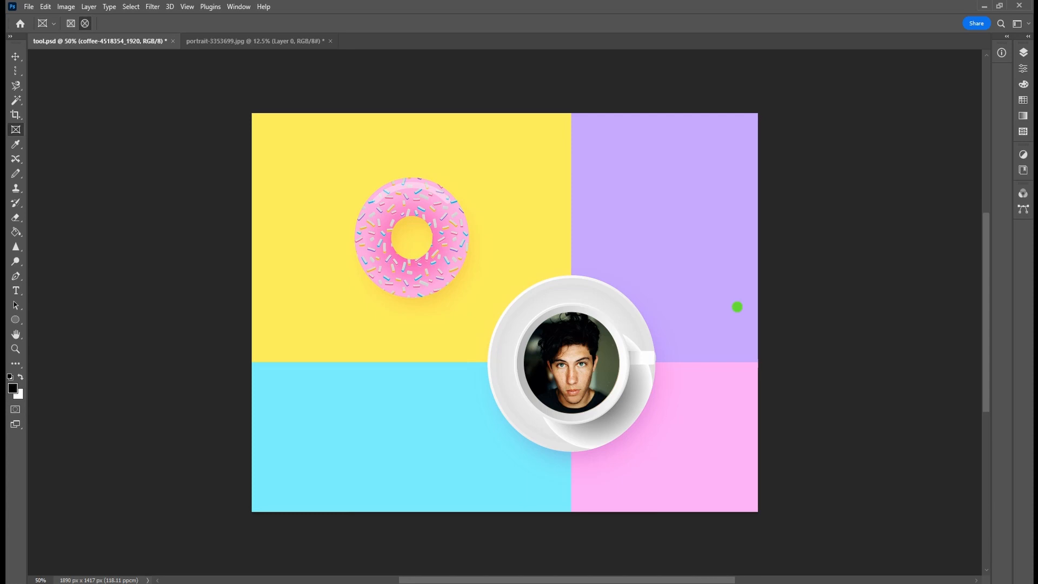
Step: Switch to the Eyedropper tool and sample the yellow background as the foreground colour
{"action": "key", "text": "v"}
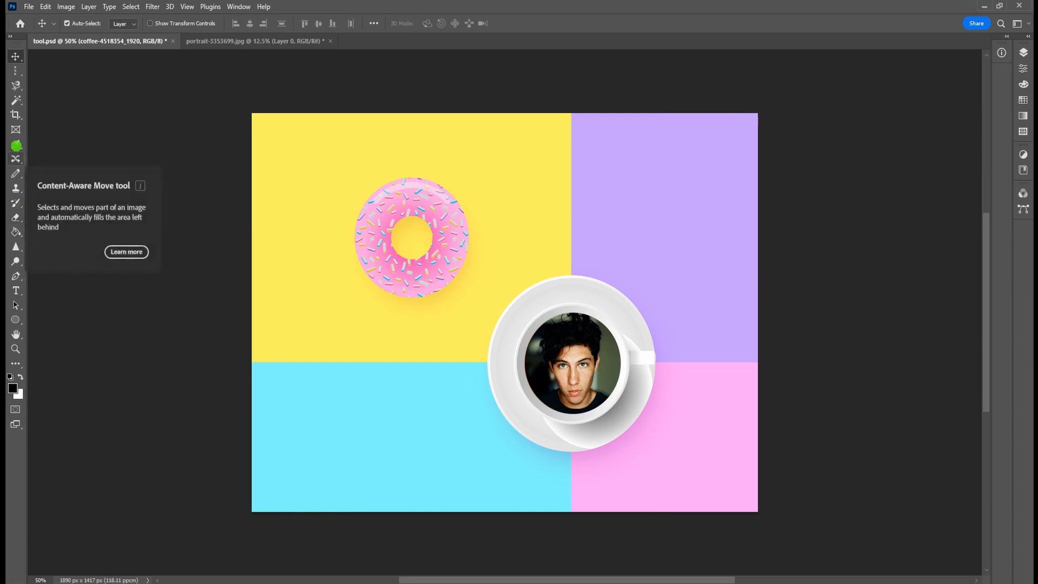
{"action": "left_click", "coordinate": [14, 143]}
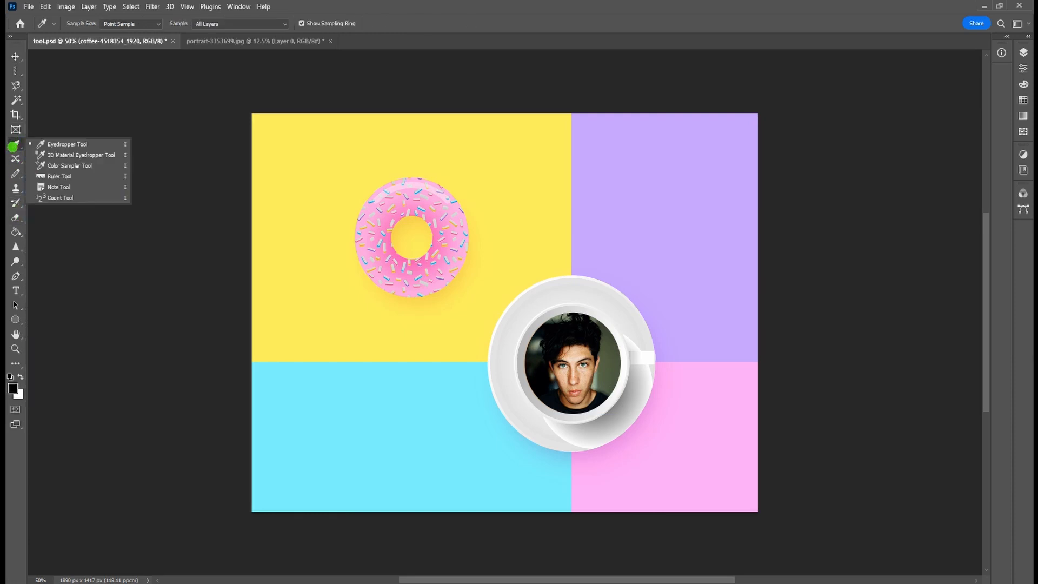
{"action": "key", "text": "i"}
{"action": "left_click", "coordinate": [54, 144]}
{"action": "left_click", "coordinate": [14, 145]}
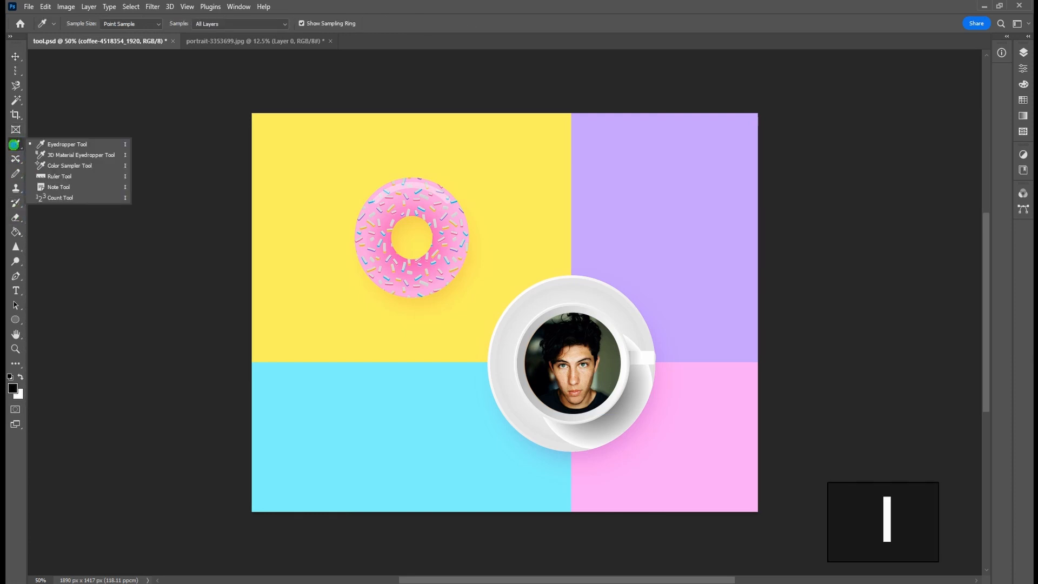
{"action": "left_click", "coordinate": [14, 144]}
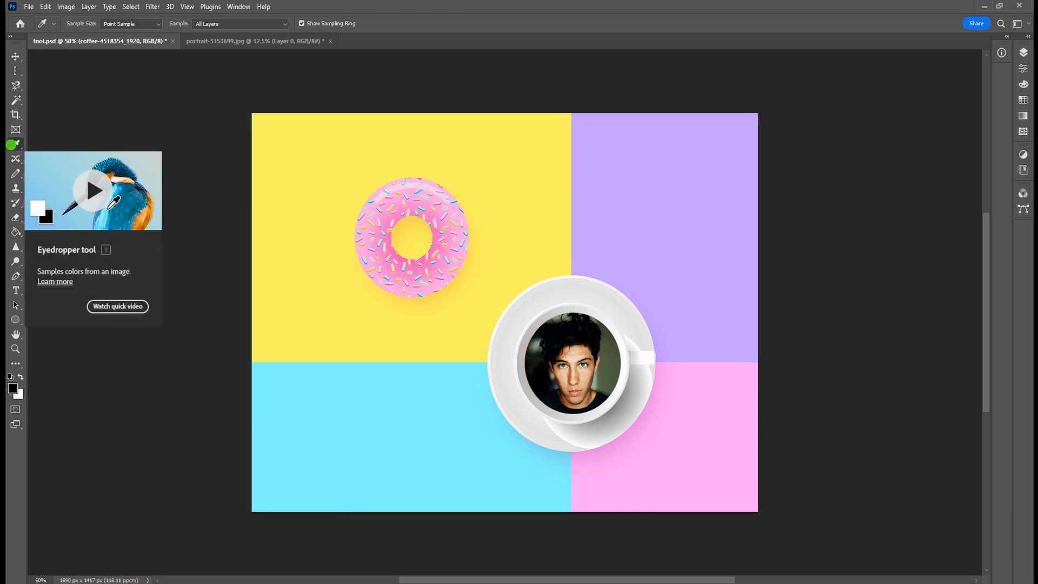
{"action": "left_click", "coordinate": [481, 282]}
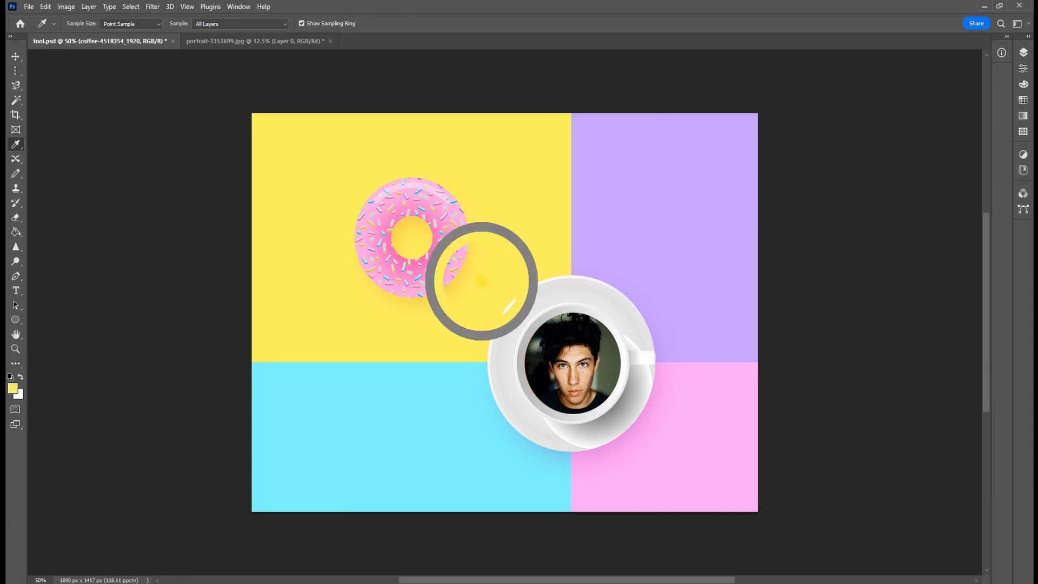
{"action": "left_click_drag", "start_coordinate": [482, 281], "coordinate": [506, 220]}
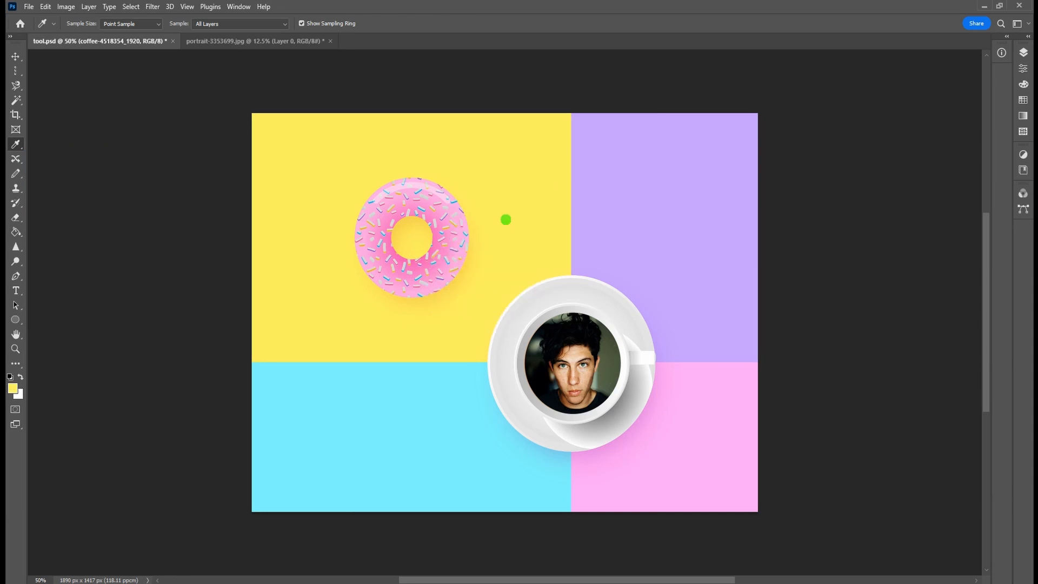
{"action": "left_click", "coordinate": [305, 186]}
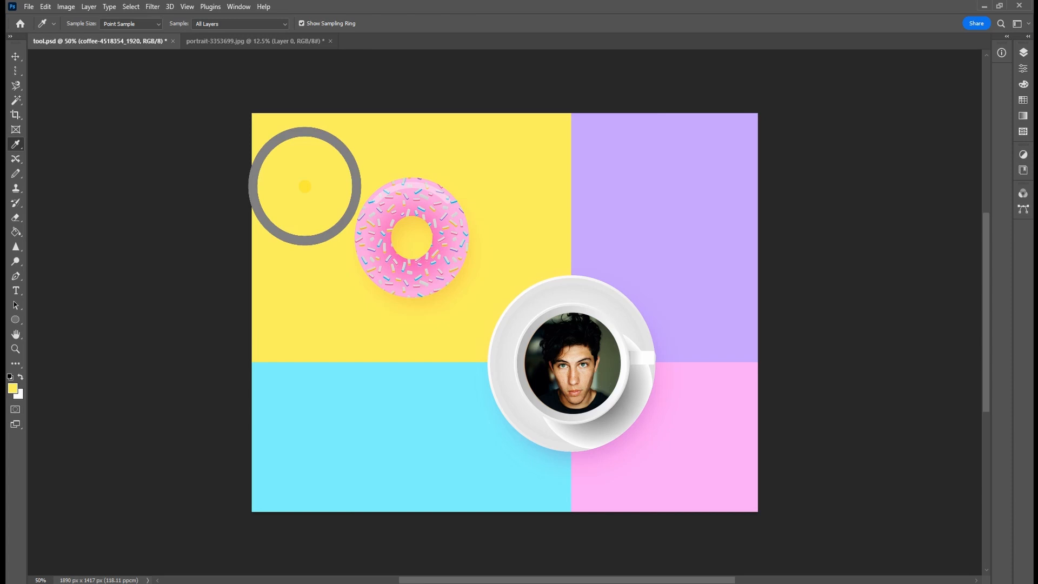
Step: Keep the sample size at Point Sample and sample the yellow, cyan, pink and purple background areas as foreground colours, ending on purple
{"action": "left_click", "coordinate": [157, 23]}
{"action": "left_click", "coordinate": [116, 25]}
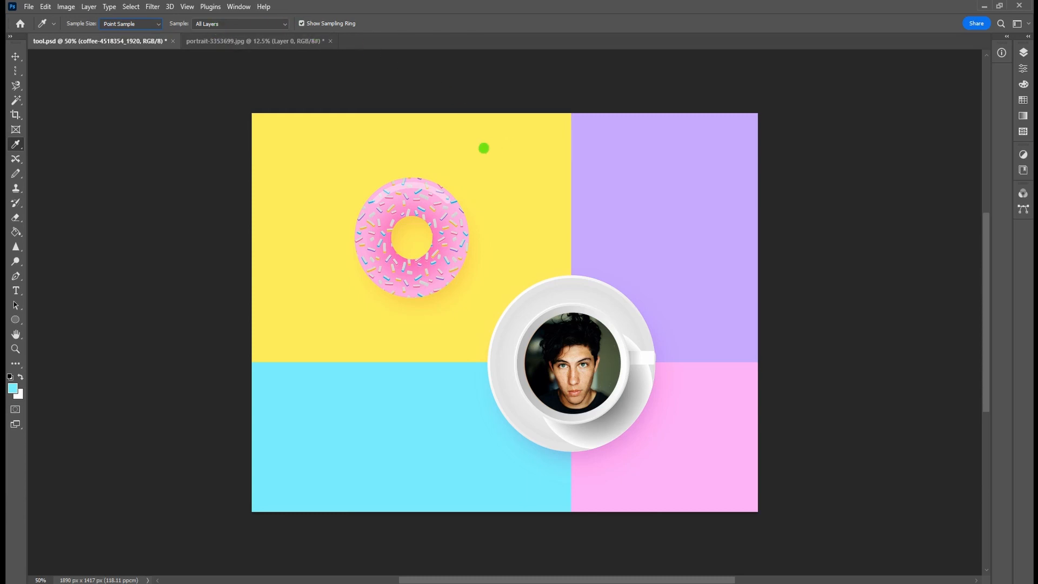
{"action": "left_click", "coordinate": [518, 174]}
{"action": "left_click_drag", "start_coordinate": [518, 175], "coordinate": [519, 188]}
{"action": "left_click", "coordinate": [342, 431]}
{"action": "left_click", "coordinate": [674, 265]}
{"action": "left_click", "coordinate": [696, 434]}
Step: Place Color Sampler points on the yellow, cyan, pink and purple areas and expand the Info panel to compare their RGB values
{"action": "right_click", "coordinate": [15, 144]}
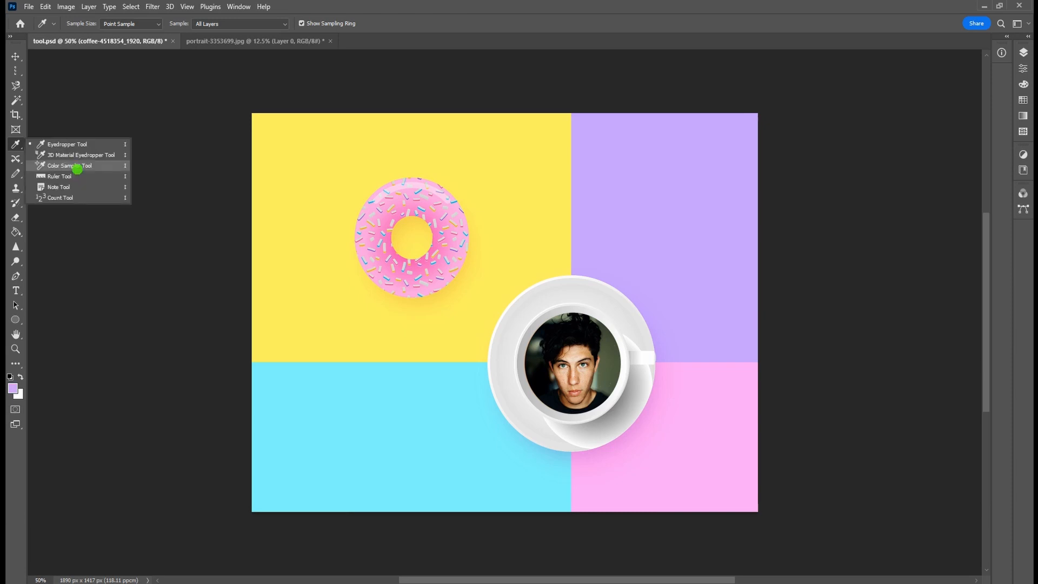
{"action": "left_click", "coordinate": [77, 165]}
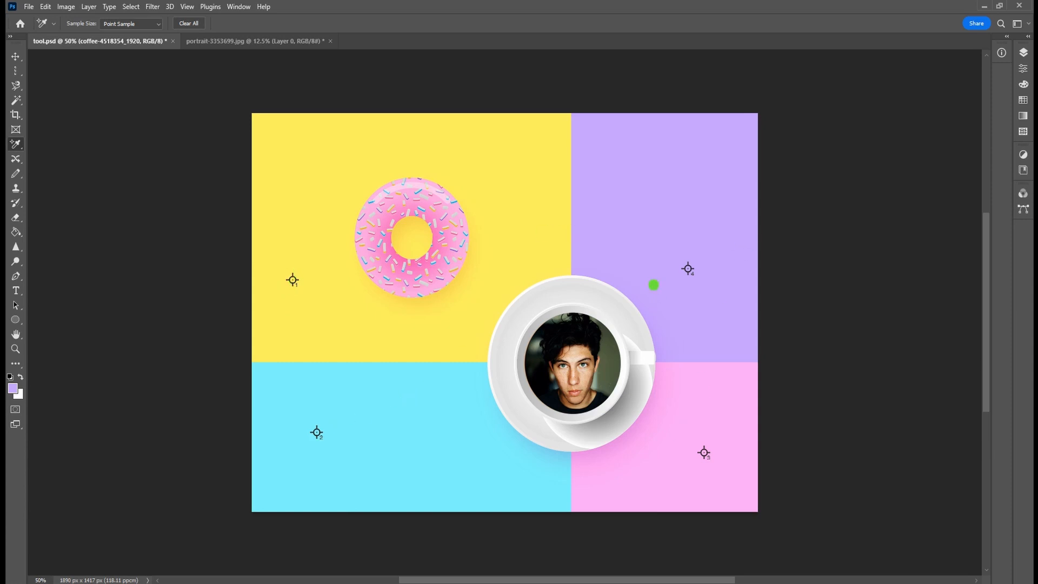
{"action": "left_click", "coordinate": [1004, 36]}
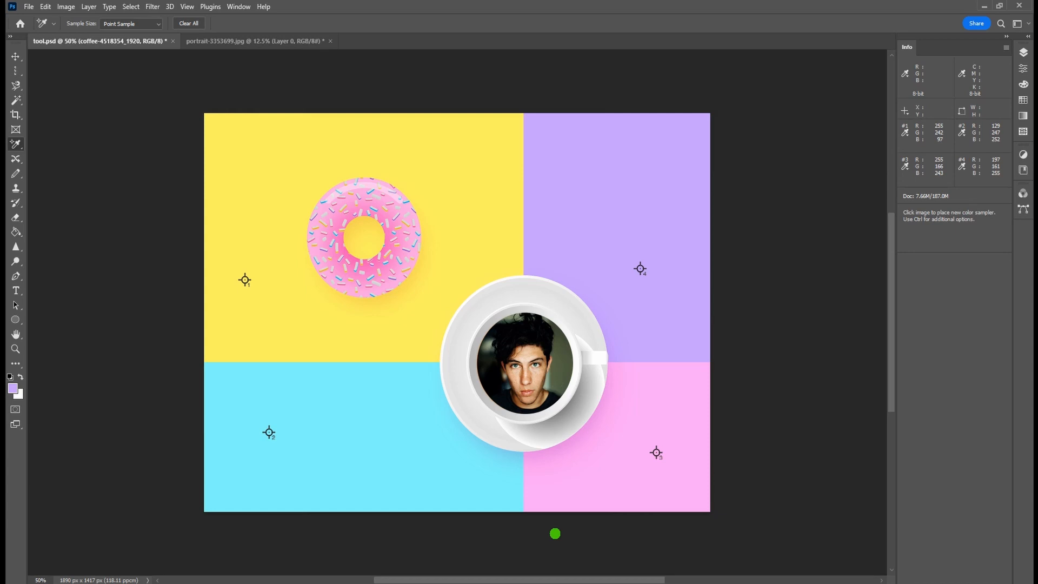
Step: Undo the placement of all four colour sampler points
{"action": "key", "text": "ctrl+z"}
{"action": "key", "text": "ctrl+z"}
{"action": "key", "text": "ctrl+z"}
{"action": "key", "text": "ctrl+z"}
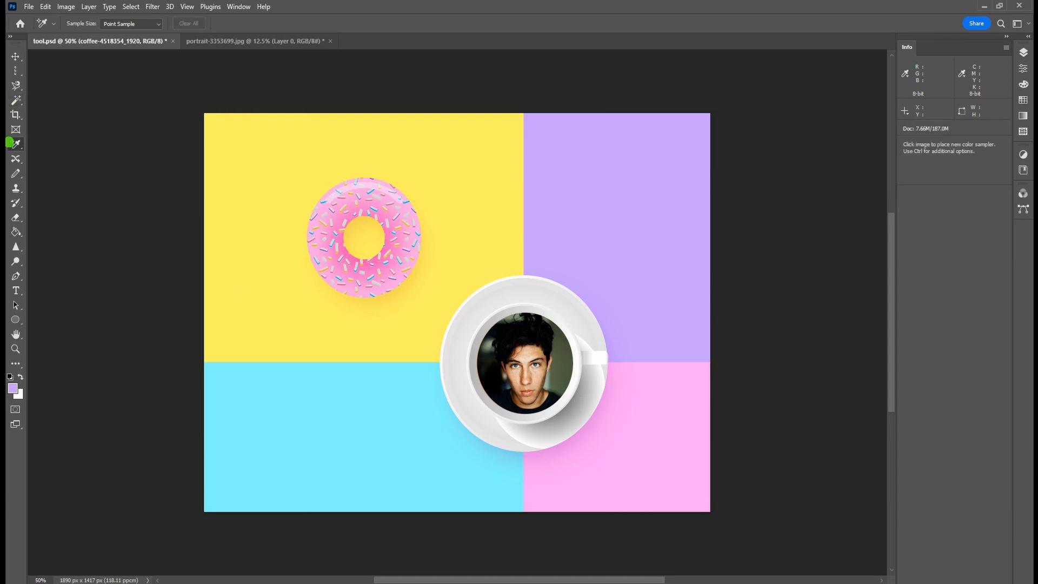
Step: Measure across the full width of the image with the Ruler tool
{"action": "right_click", "coordinate": [10, 143]}
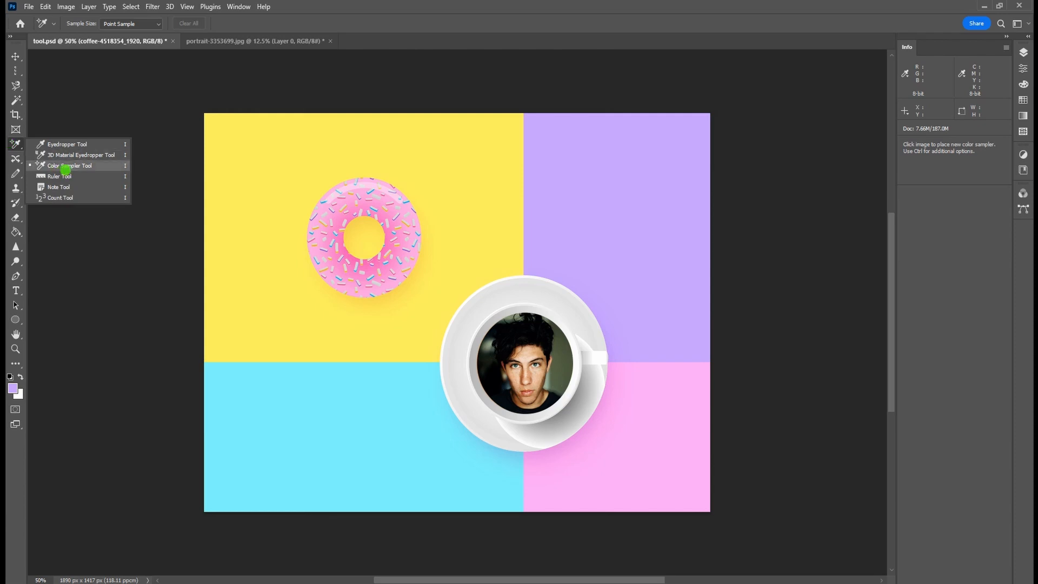
{"action": "left_click", "coordinate": [64, 176]}
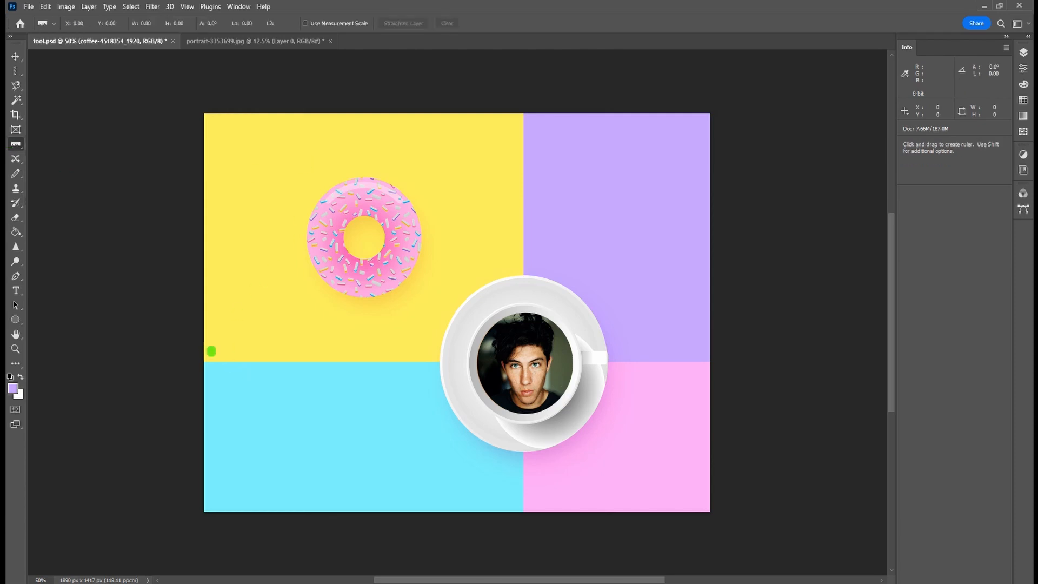
{"action": "left_click_drag", "start_coordinate": [203, 331], "coordinate": [723, 326]}
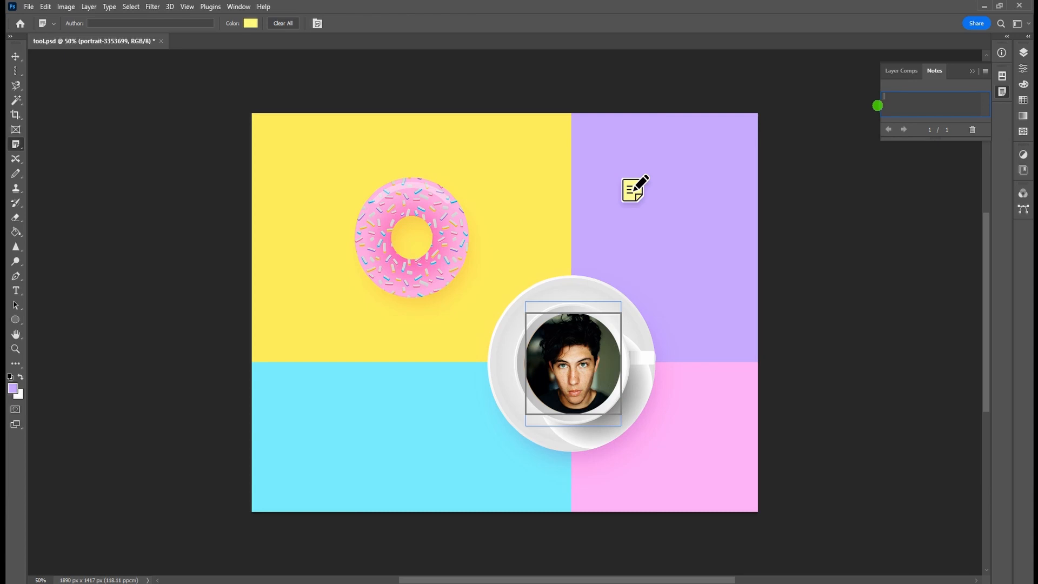
Step: Add notes with the Note tool on the purple area beside the cup and on the donut
{"action": "left_click", "coordinate": [685, 321]}
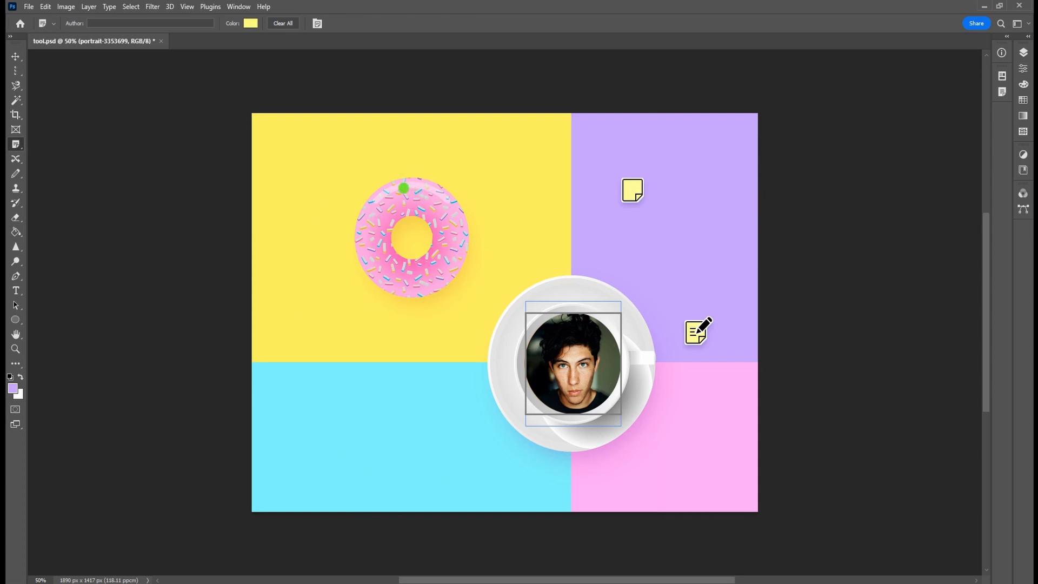
{"action": "left_click", "coordinate": [404, 188]}
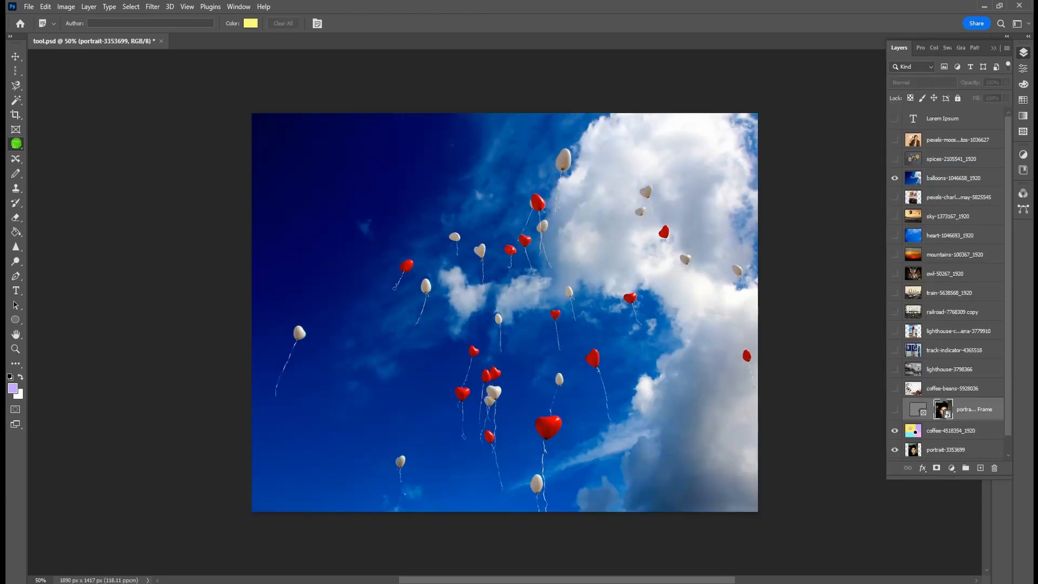
Step: Switch to the Count tool and place 14 count markers on the balloons in the sky photo
{"action": "right_click", "coordinate": [16, 144]}
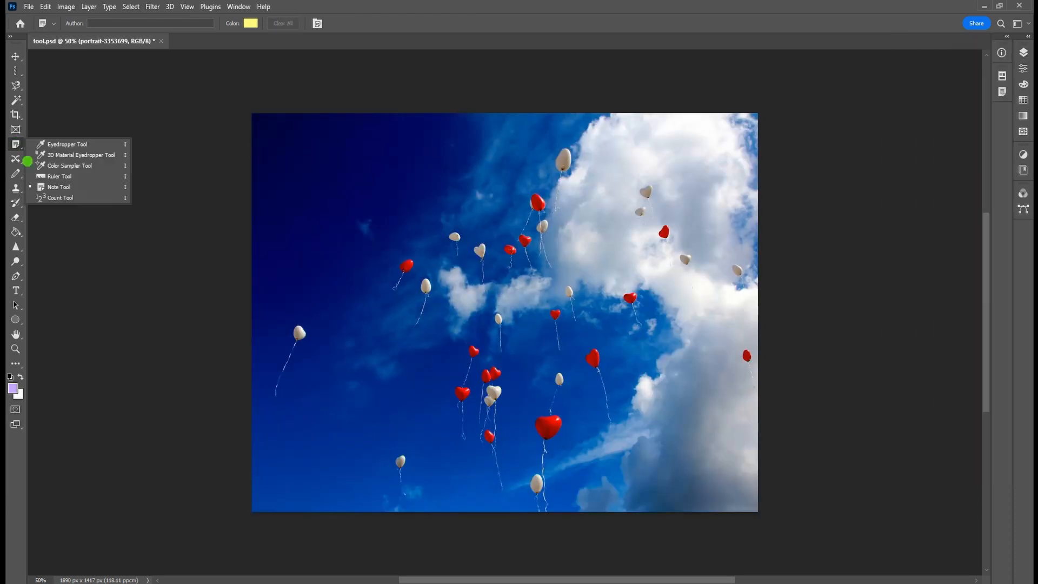
{"action": "left_click", "coordinate": [59, 197]}
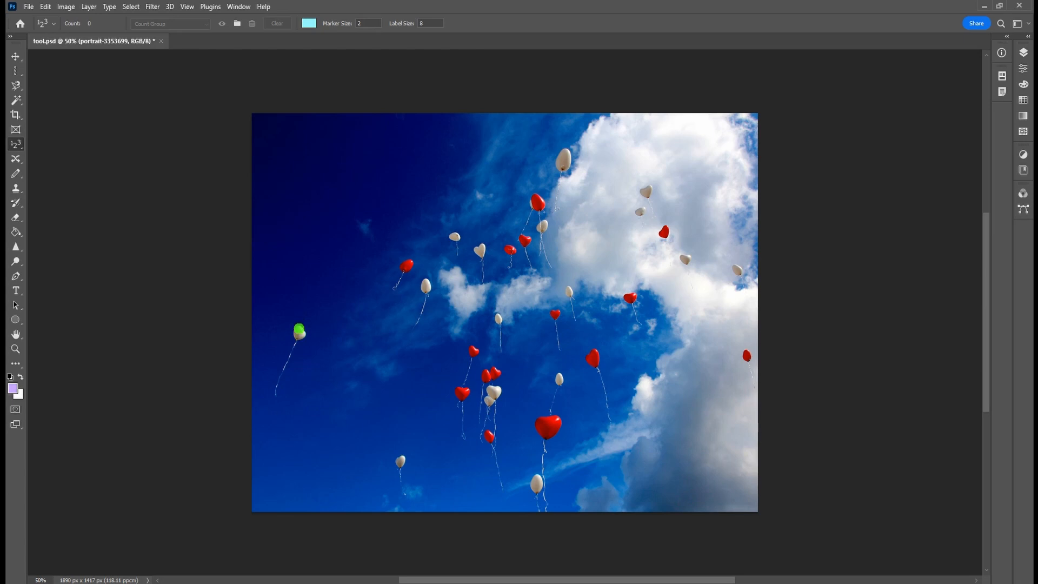
{"action": "left_click", "coordinate": [301, 325]}
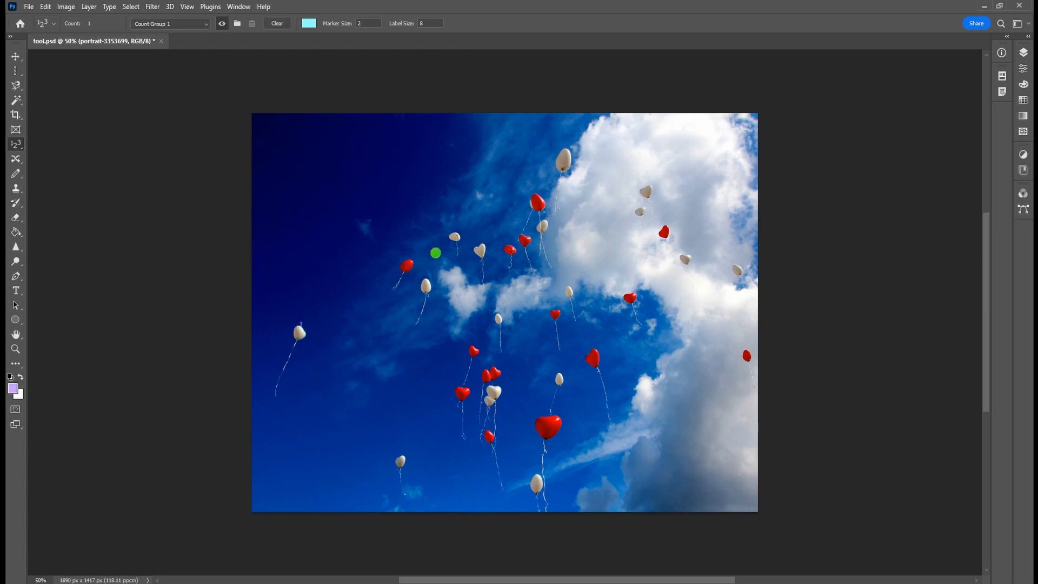
{"action": "left_click", "coordinate": [480, 250]}
{"action": "left_click", "coordinate": [561, 147]}
{"action": "left_click", "coordinate": [450, 226]}
{"action": "left_click", "coordinate": [426, 275]}
{"action": "left_click", "coordinate": [401, 454]}
{"action": "left_click", "coordinate": [535, 468]}
{"action": "left_click", "coordinate": [554, 370]}
{"action": "left_click", "coordinate": [501, 386]}
{"action": "left_click", "coordinate": [646, 184]}
{"action": "left_click", "coordinate": [627, 205]}
{"action": "left_click", "coordinate": [664, 226]}
{"action": "left_click", "coordinate": [683, 246]}
{"action": "left_click", "coordinate": [745, 263]}
Step: Set the count marker colour to black (000000)
{"action": "left_click", "coordinate": [309, 23]}
{"action": "type", "text": "000000"}
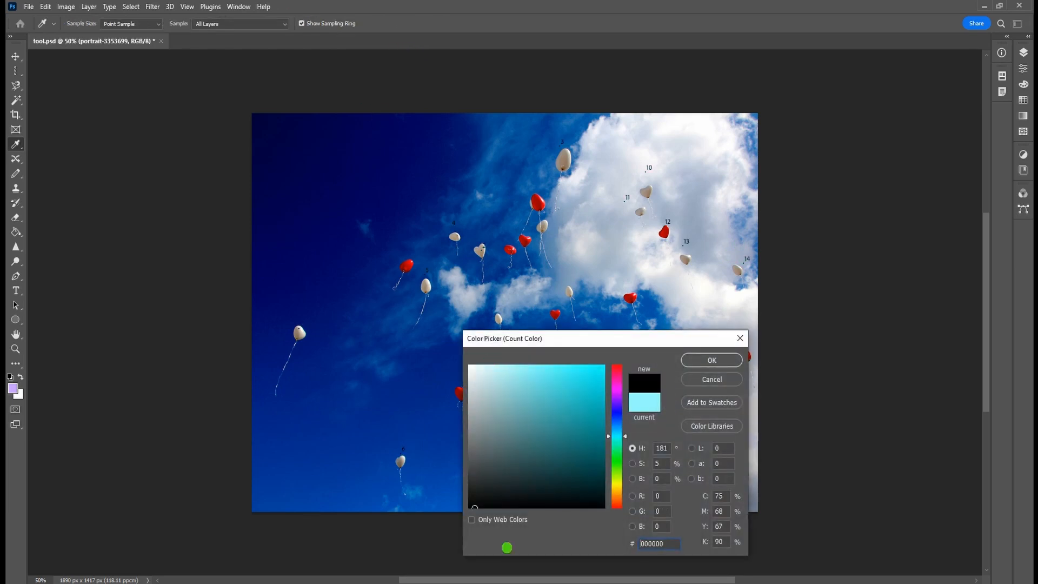
{"action": "left_click", "coordinate": [738, 361]}
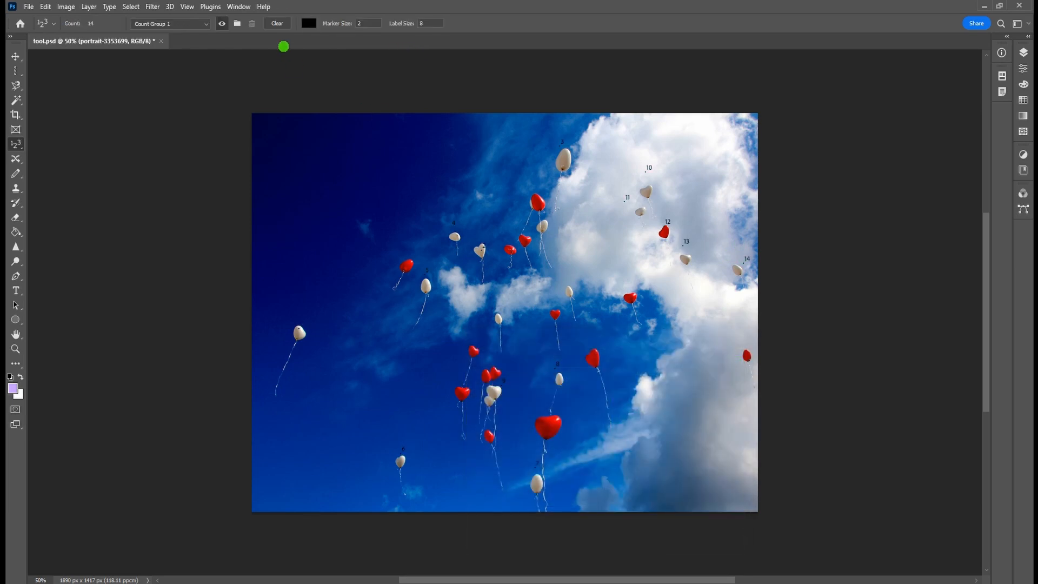
Step: Set the count marker size to 10 and the label size to 19, and toggle the visibility of Count Group 1
{"action": "mouse_move", "coordinate": [337, 23]}
{"action": "left_mouse_down"}
{"action": "mouse_move", "coordinate": [352, 23]}
{"action": "mouse_move", "coordinate": [348, 50]}
{"action": "left_mouse_up"}
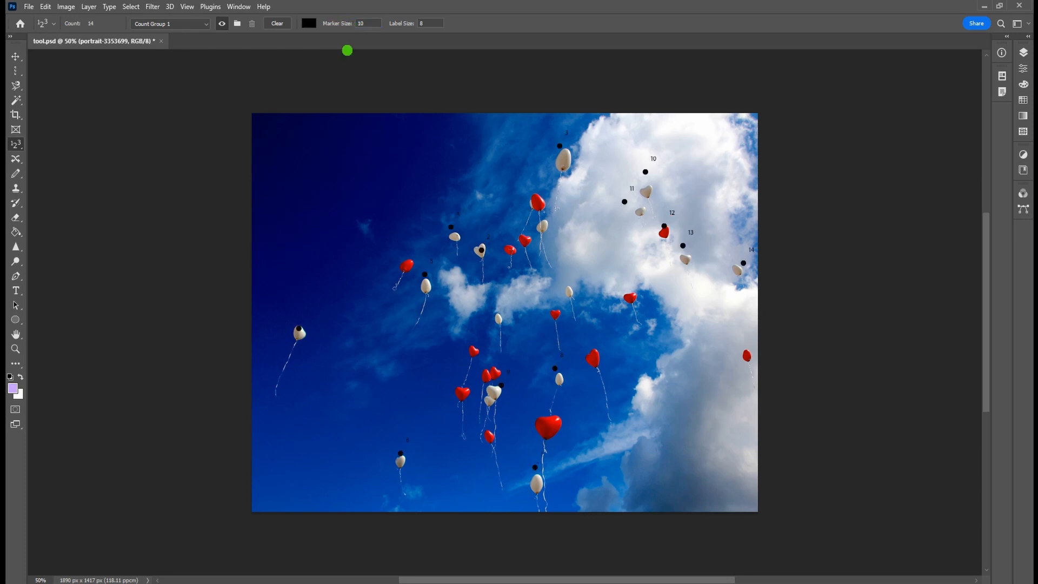
{"action": "left_click_drag", "start_coordinate": [403, 23], "coordinate": [407, 23]}
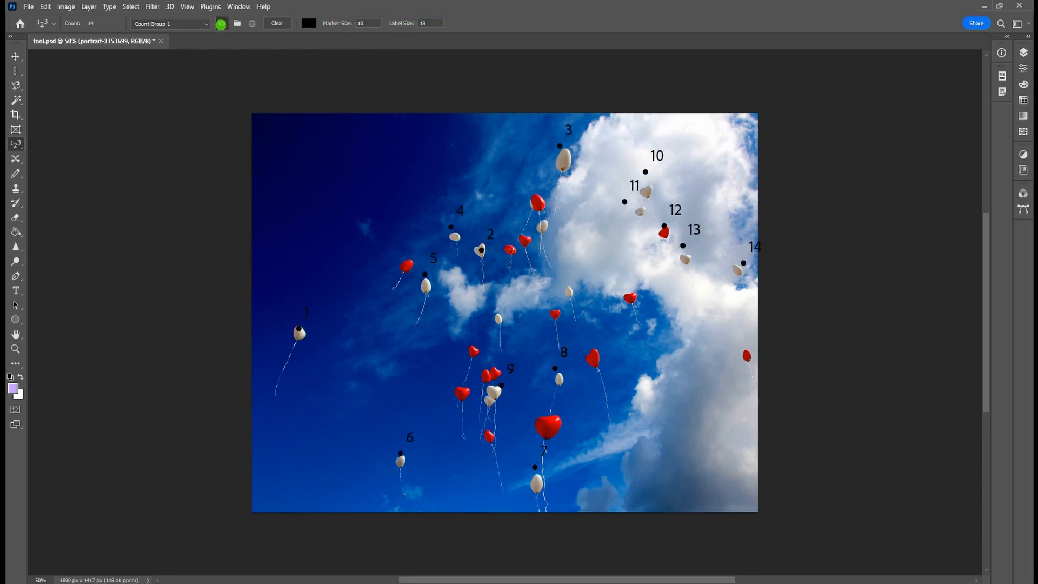
{"action": "left_click", "coordinate": [221, 24]}
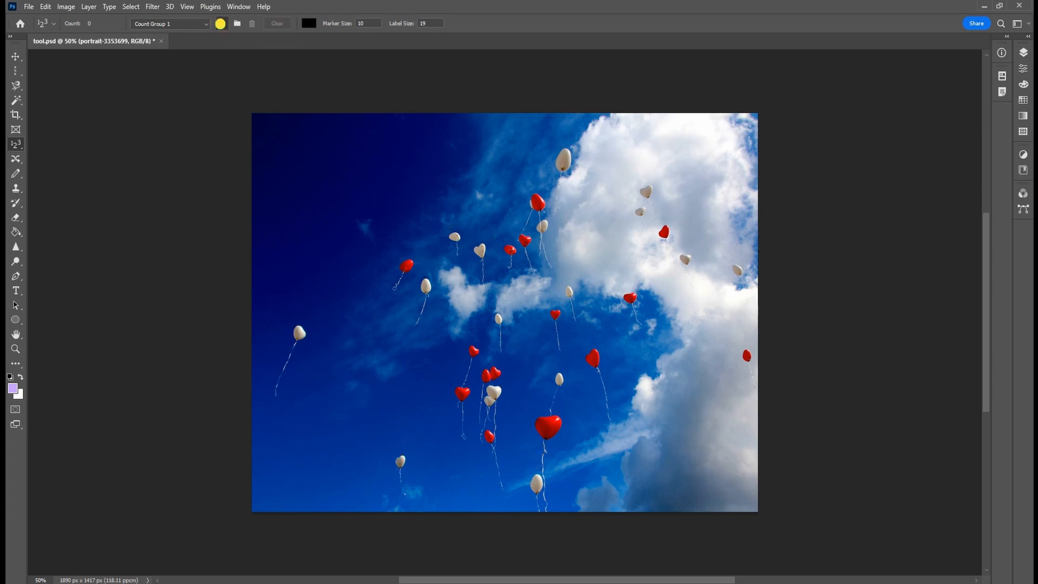
{"action": "left_click", "coordinate": [222, 24]}
Step: Heal the freckles under both eyes and on the forehead of the portrait with the Spot Healing Brush at size 15
{"action": "left_click", "coordinate": [14, 157]}
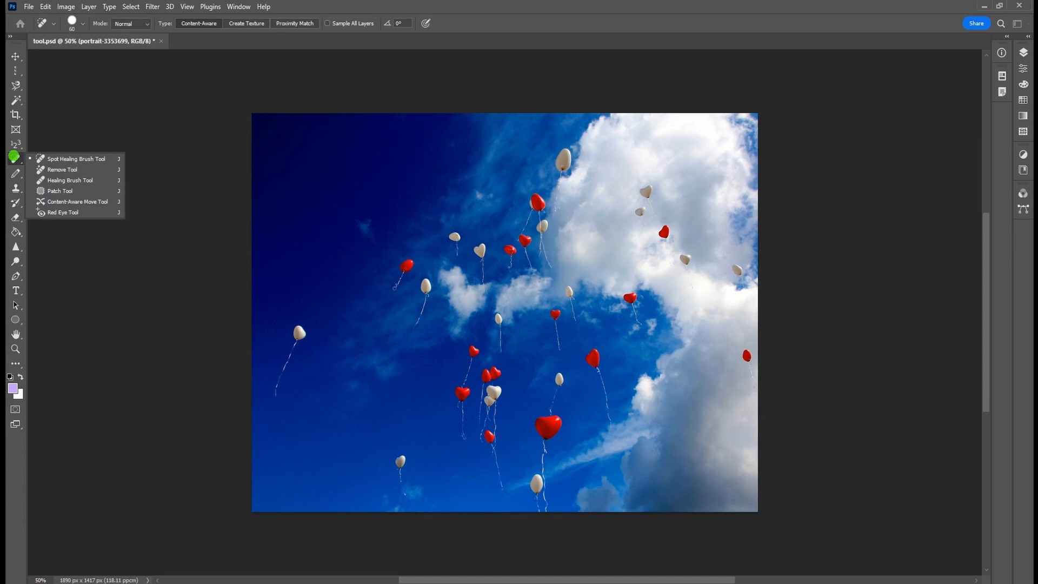
{"action": "key", "text": "j"}
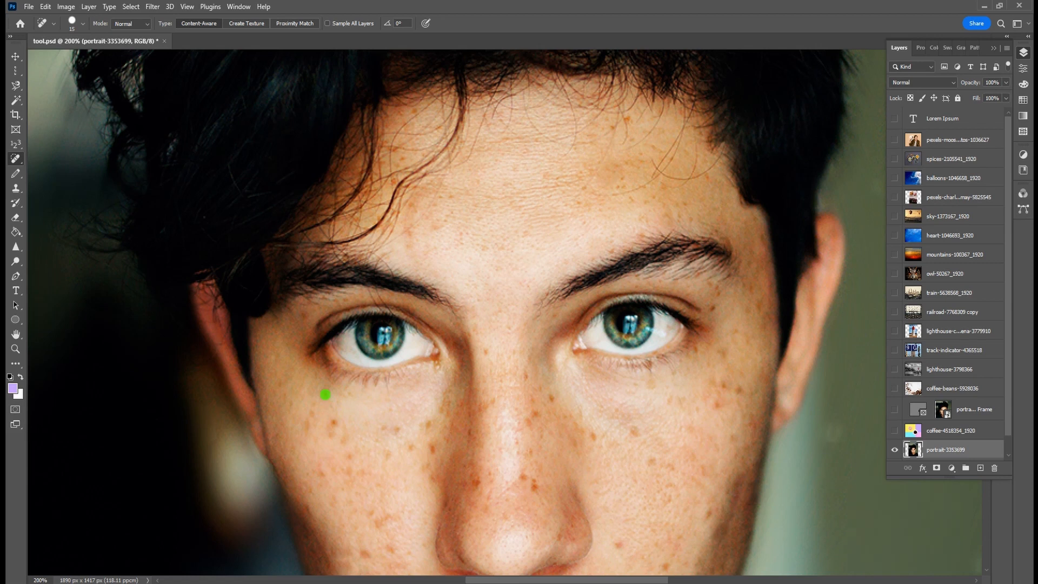
{"action": "key", "text": "F7"}
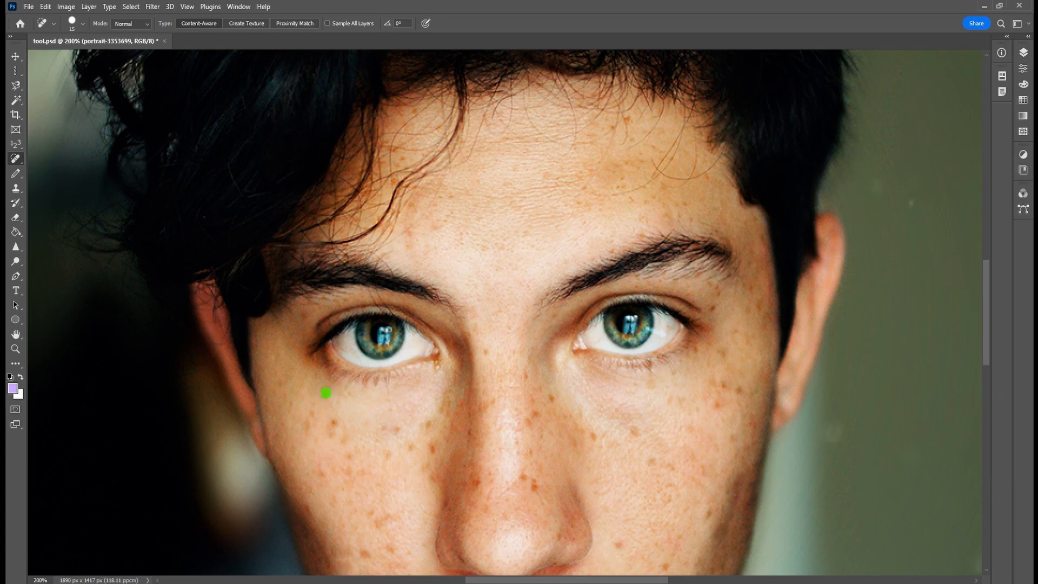
{"action": "left_click", "coordinate": [326, 394]}
{"action": "left_click", "coordinate": [334, 423]}
{"action": "left_click", "coordinate": [630, 120]}
{"action": "left_click", "coordinate": [711, 308]}
{"action": "left_click_drag", "start_coordinate": [631, 432], "coordinate": [652, 428]}
{"action": "left_click", "coordinate": [675, 400]}
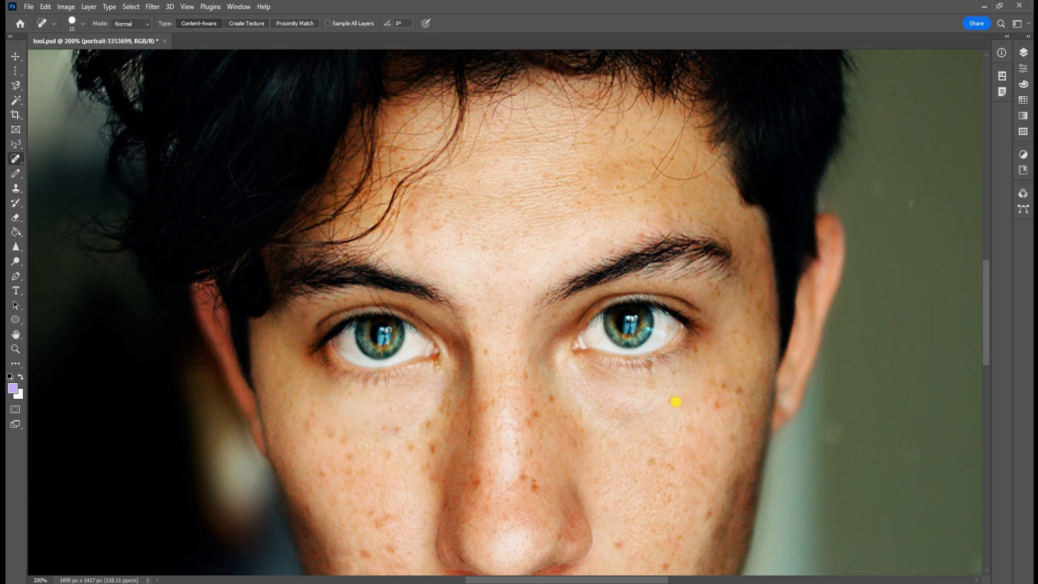
{"action": "left_click", "coordinate": [715, 402]}
{"action": "left_click", "coordinate": [722, 387]}
Step: Heal the freckles along the nose and across the lower cheeks of the portrait with the Spot Healing Brush
{"action": "left_click", "coordinate": [551, 397]}
{"action": "left_click", "coordinate": [530, 375]}
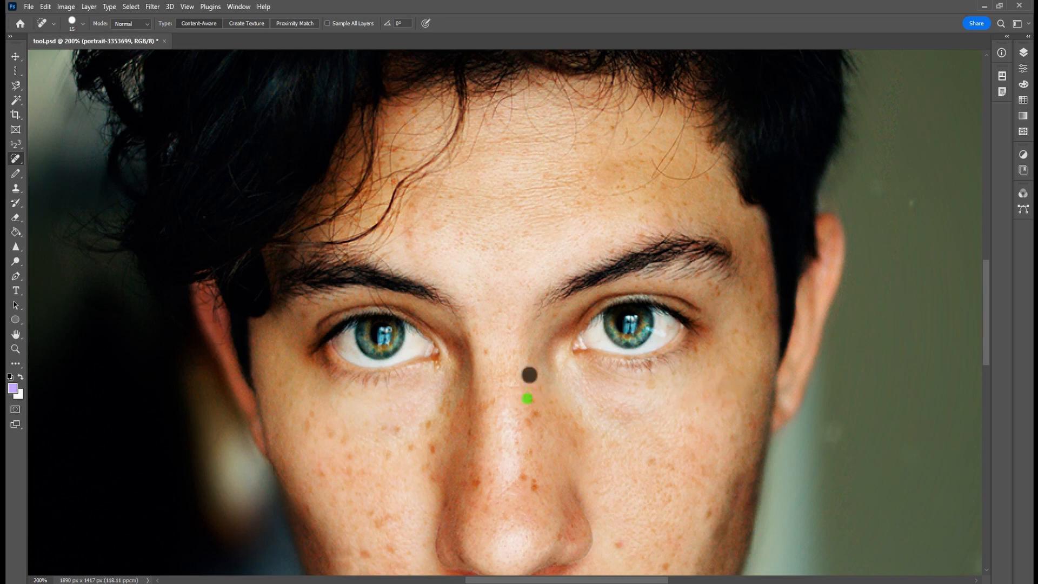
{"action": "left_click", "coordinate": [528, 417]}
{"action": "left_click", "coordinate": [524, 477]}
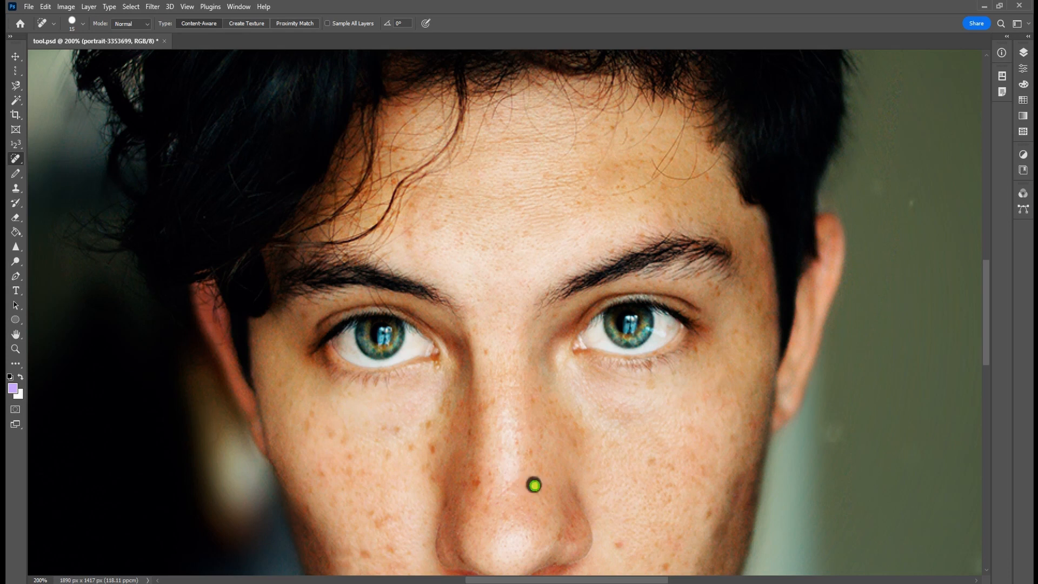
{"action": "left_click", "coordinate": [621, 542]}
{"action": "left_click", "coordinate": [667, 567]}
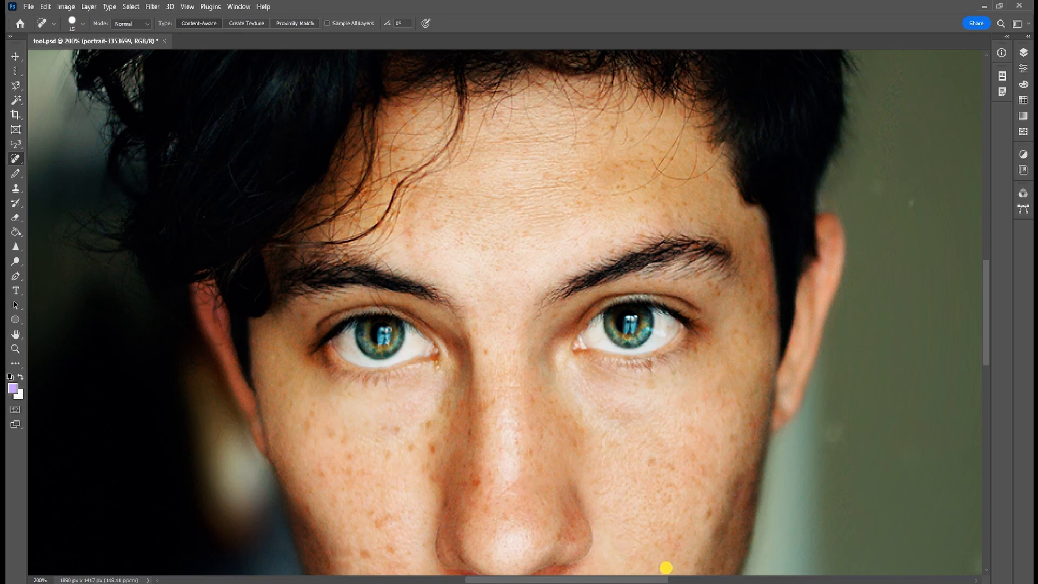
{"action": "left_click", "coordinate": [653, 459]}
{"action": "left_click", "coordinate": [431, 424]}
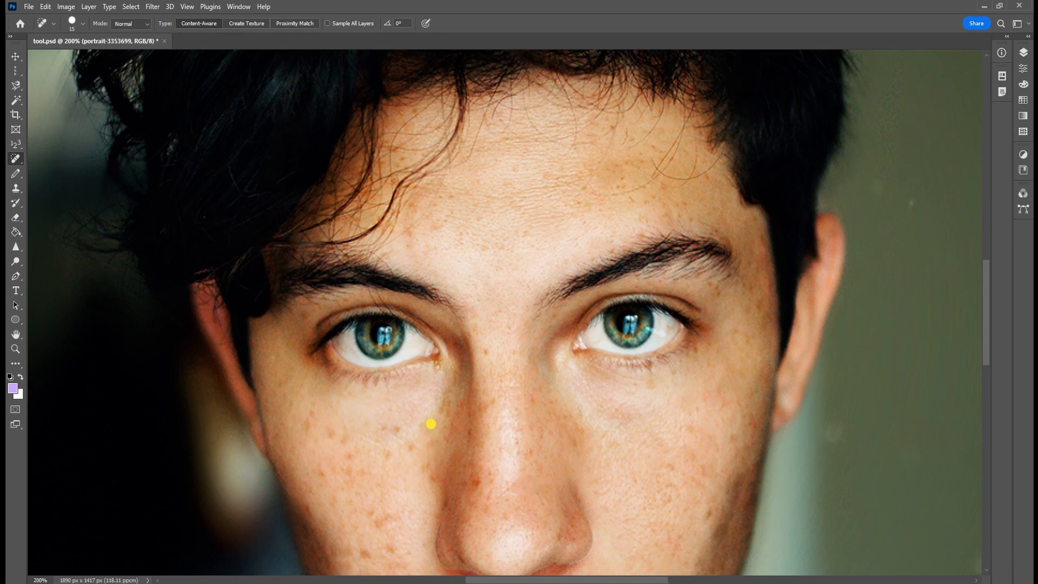
{"action": "left_click", "coordinate": [399, 432]}
{"action": "left_click", "coordinate": [408, 445]}
{"action": "left_click", "coordinate": [390, 452]}
{"action": "key", "text": "ctrl+minus"}
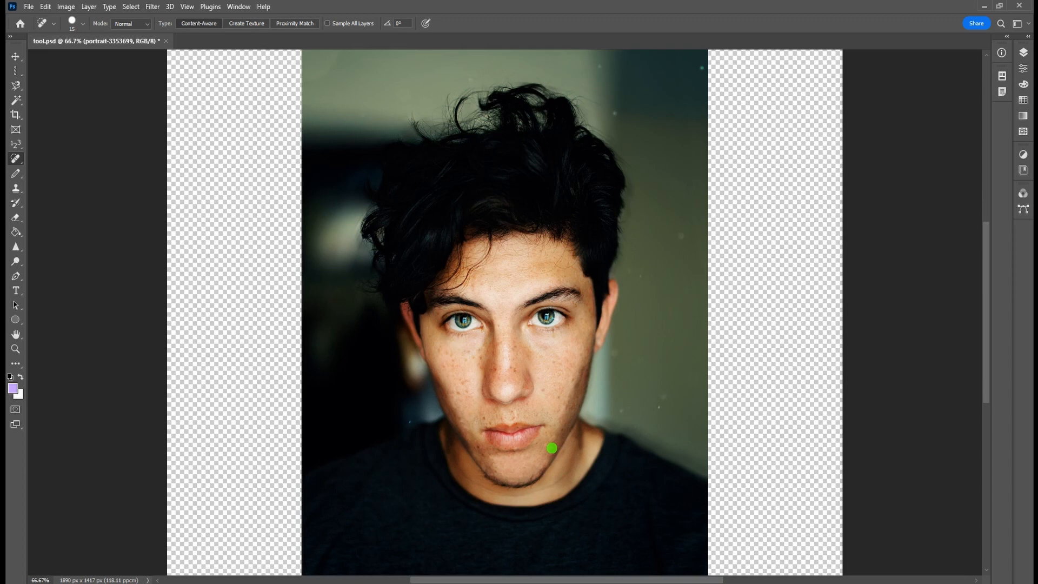
Step: Try the Remove tool at size 80 on the small hot-air balloon just above the horizon, and undo the stroke
{"action": "left_click", "coordinate": [53, 170]}
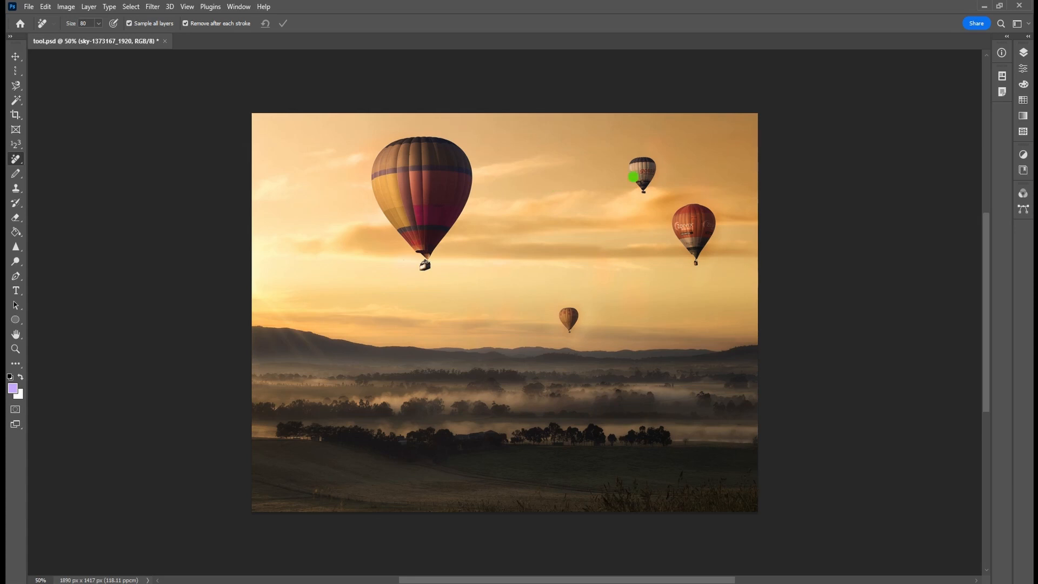
{"action": "mouse_move", "coordinate": [566, 315]}
{"action": "left_mouse_down"}
{"action": "mouse_move", "coordinate": [573, 326]}
{"action": "mouse_move", "coordinate": [561, 299]}
{"action": "left_mouse_up"}
{"action": "key", "text": "ctrl+z"}
Step: Sample the small balloon above the horizon with the Healing Brush and paint copies of it on both sides
{"action": "right_click", "coordinate": [16, 158]}
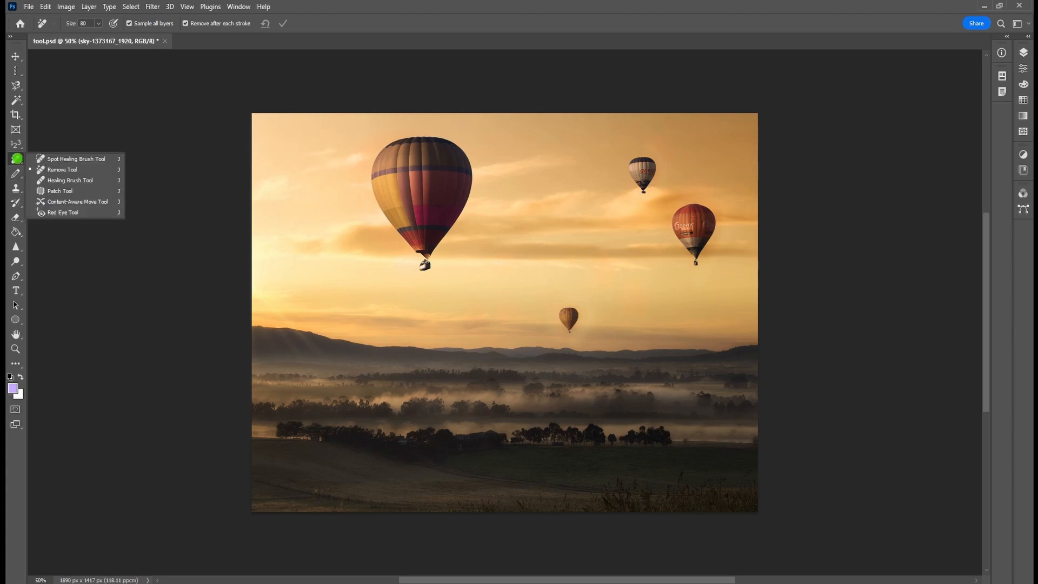
{"action": "left_click", "coordinate": [88, 183]}
{"action": "key", "text": "alt"}
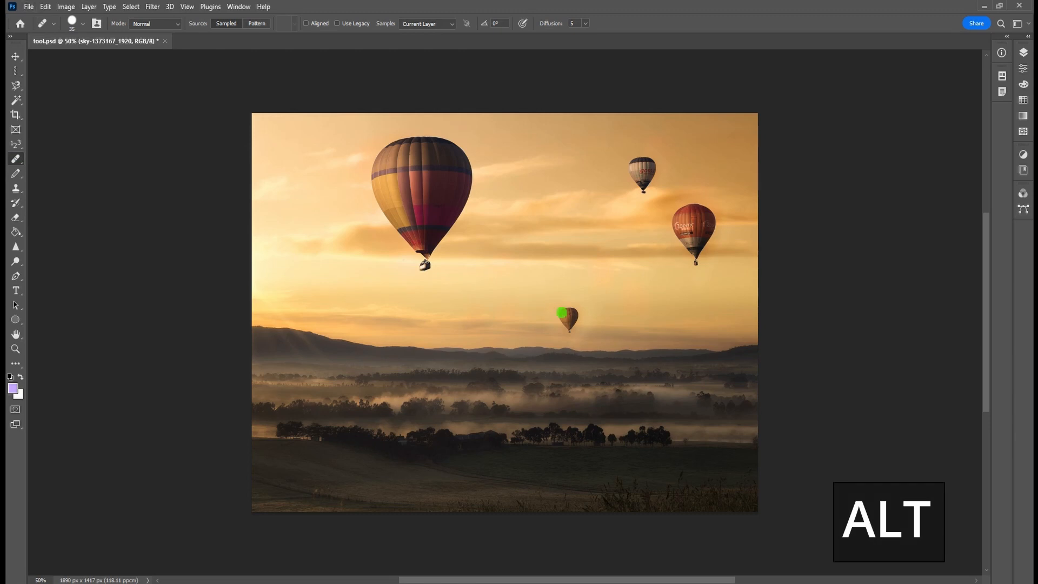
{"action": "left_click", "coordinate": [562, 312]}
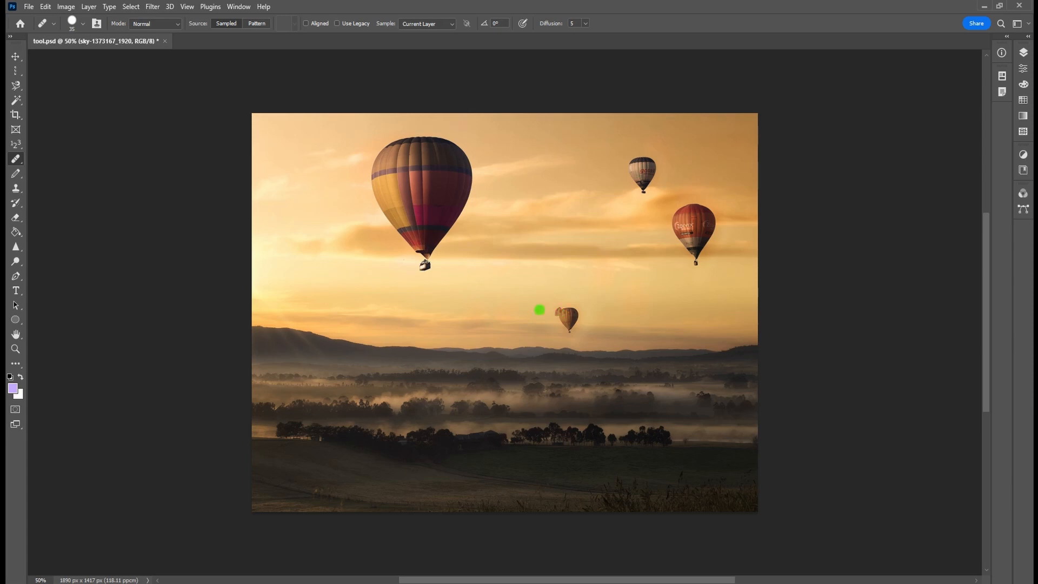
{"action": "left_click", "coordinate": [509, 301]}
{"action": "mouse_move", "coordinate": [518, 309]}
{"action": "left_mouse_down"}
{"action": "mouse_move", "coordinate": [510, 301]}
{"action": "mouse_move", "coordinate": [516, 321]}
{"action": "mouse_move", "coordinate": [515, 305]}
{"action": "left_mouse_up"}
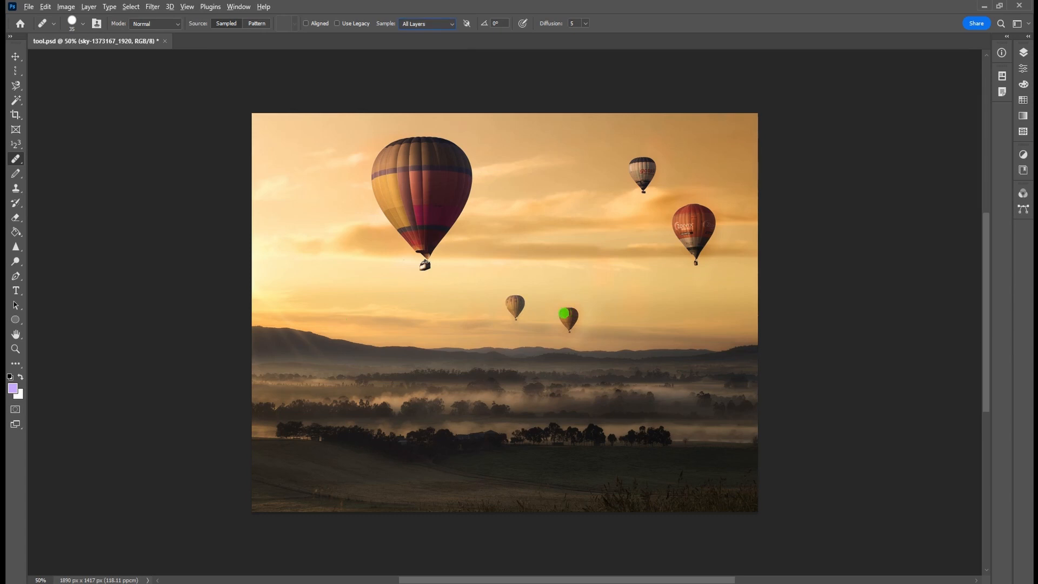
{"action": "left_click", "coordinate": [597, 306]}
{"action": "left_click_drag", "start_coordinate": [603, 308], "coordinate": [601, 325]}
Step: Sample clean skin on the yellow apple with the Healing Brush at size 100 and paint away the small dark blemish
{"action": "right_click", "coordinate": [17, 158]}
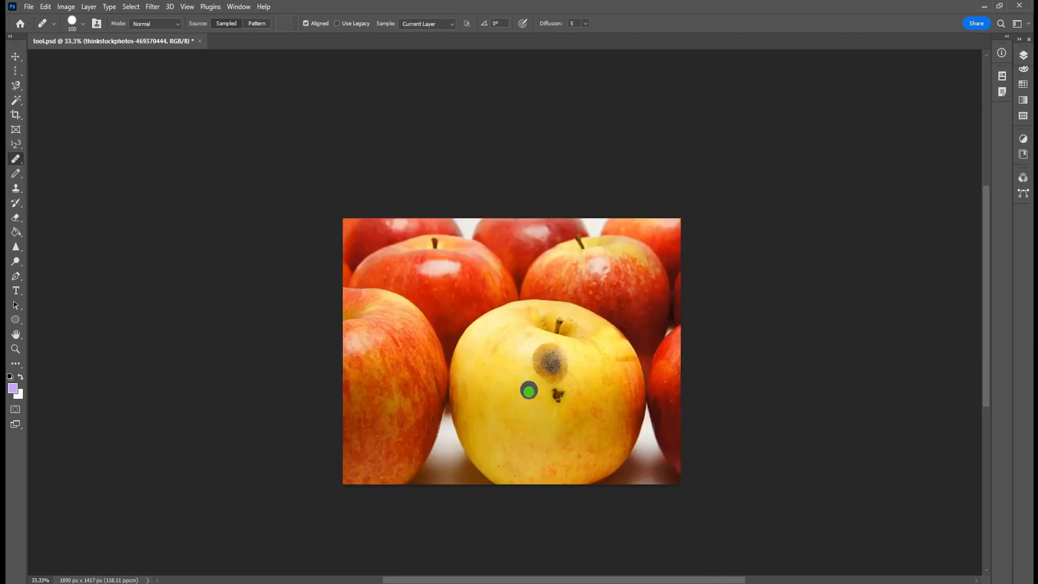
{"action": "left_click_drag", "start_coordinate": [557, 396], "coordinate": [557, 396]}
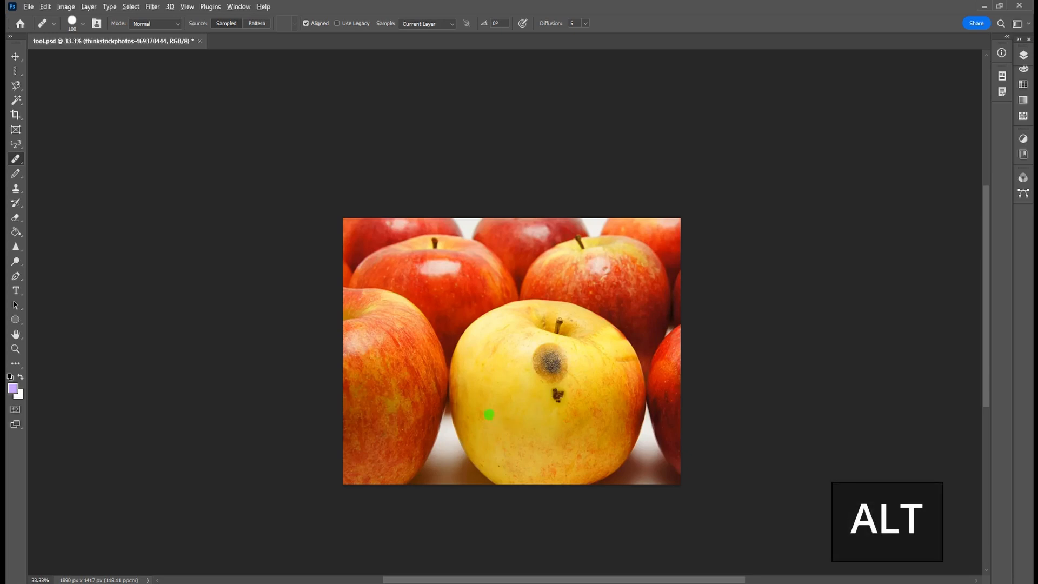
{"action": "left_click", "coordinate": [488, 414], "text": "alt"}
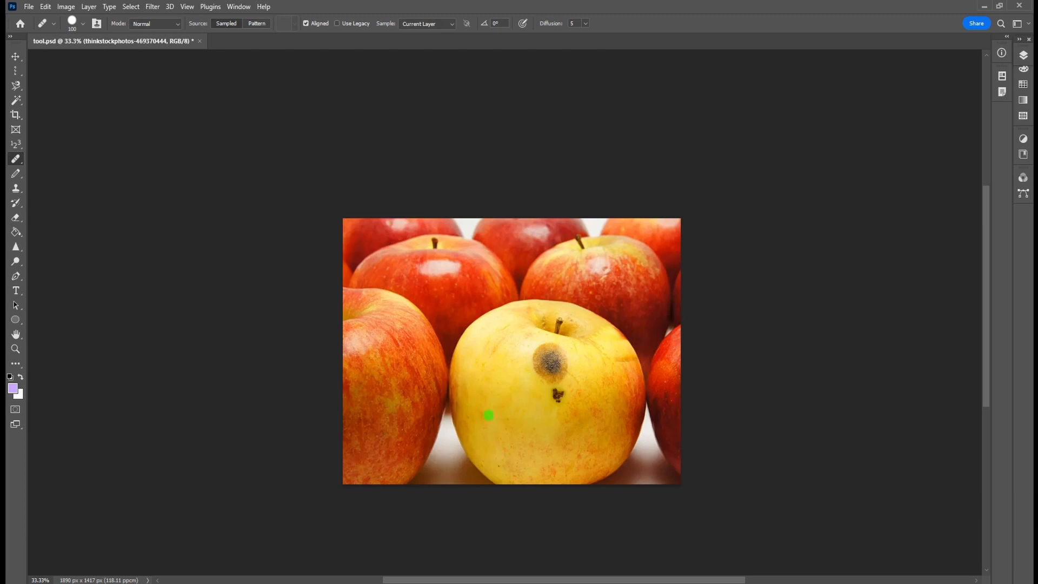
{"action": "left_click", "coordinate": [551, 395]}
{"action": "left_click_drag", "start_coordinate": [550, 395], "coordinate": [554, 393]}
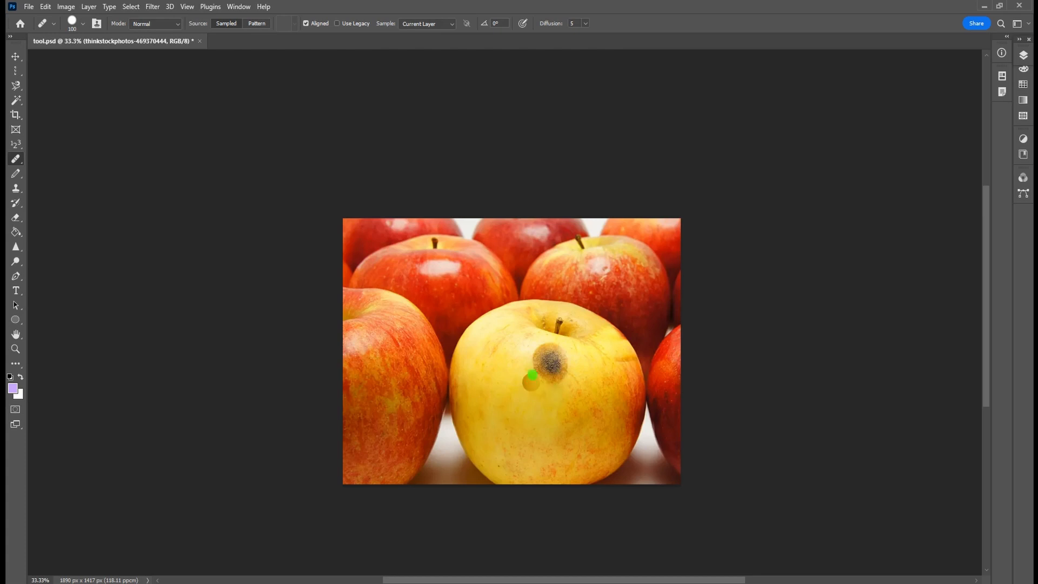
Step: Heal the large dark spot below the yellow apple's stem, undoing the first stroke and resampling clean skin
{"action": "left_click_drag", "start_coordinate": [544, 353], "coordinate": [555, 361]}
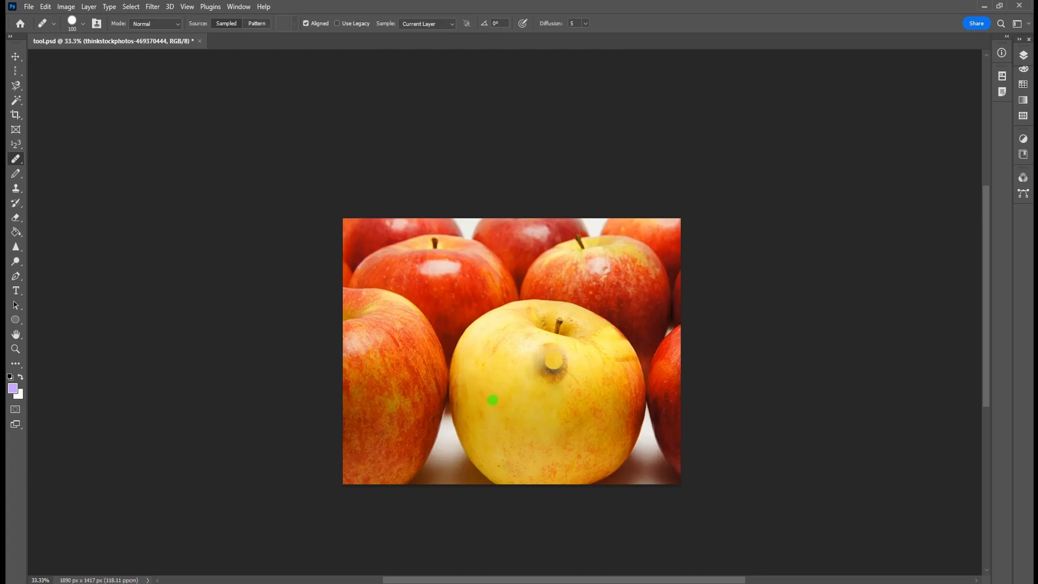
{"action": "key", "text": "ctrl+z"}
{"action": "left_click", "coordinate": [489, 408], "text": "alt"}
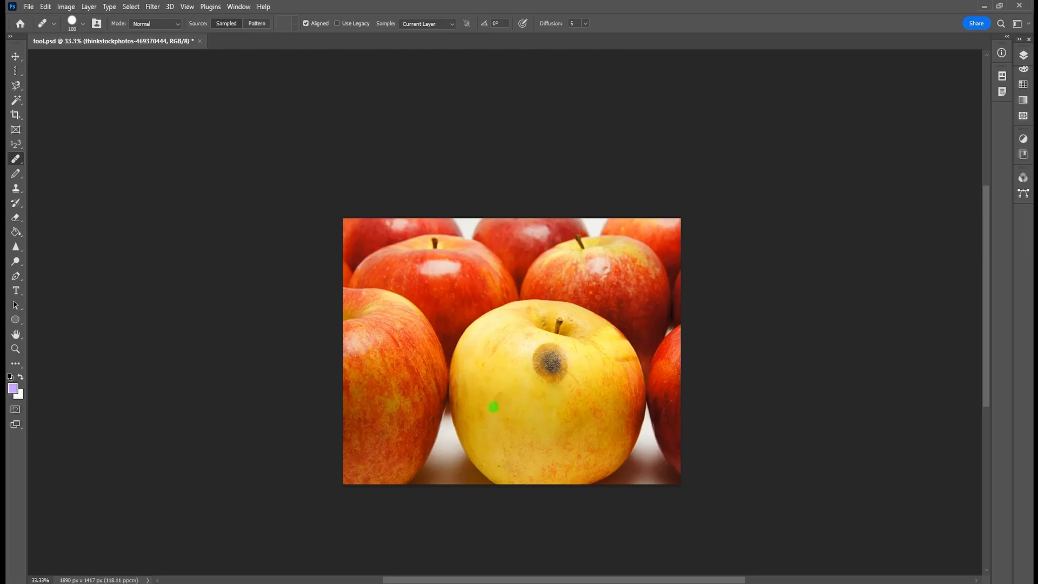
{"action": "mouse_move", "coordinate": [540, 377]}
{"action": "left_mouse_down"}
{"action": "mouse_move", "coordinate": [561, 364]}
{"action": "mouse_move", "coordinate": [494, 404]}
{"action": "mouse_move", "coordinate": [533, 377]}
{"action": "mouse_move", "coordinate": [563, 369]}
{"action": "left_mouse_up"}
{"action": "left_click", "coordinate": [556, 353]}
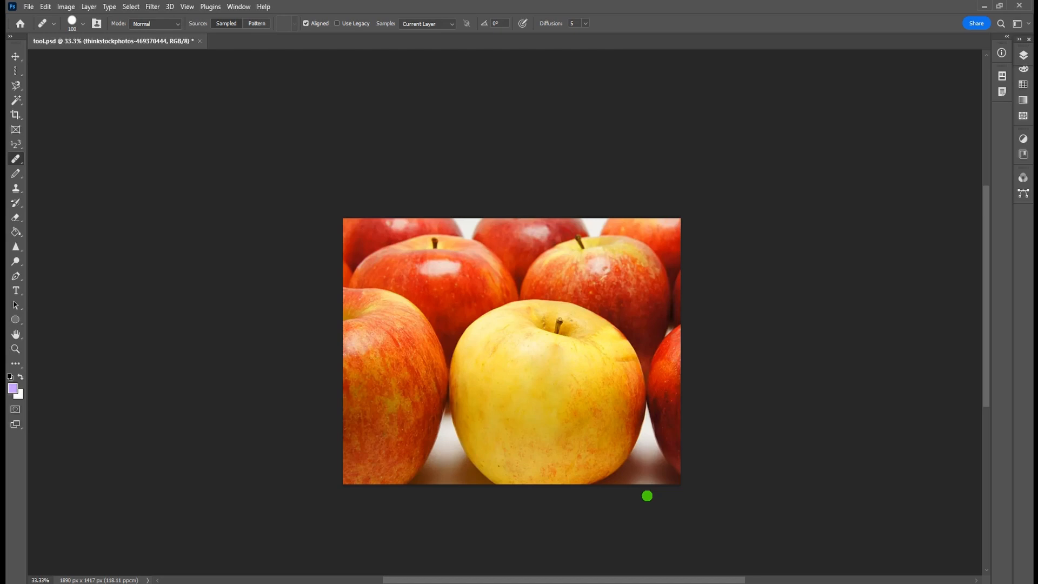
Step: Replace the leftmost white balloon with the clear sky above it using the Patch tool in Source mode, and deselect
{"action": "right_click", "coordinate": [16, 159]}
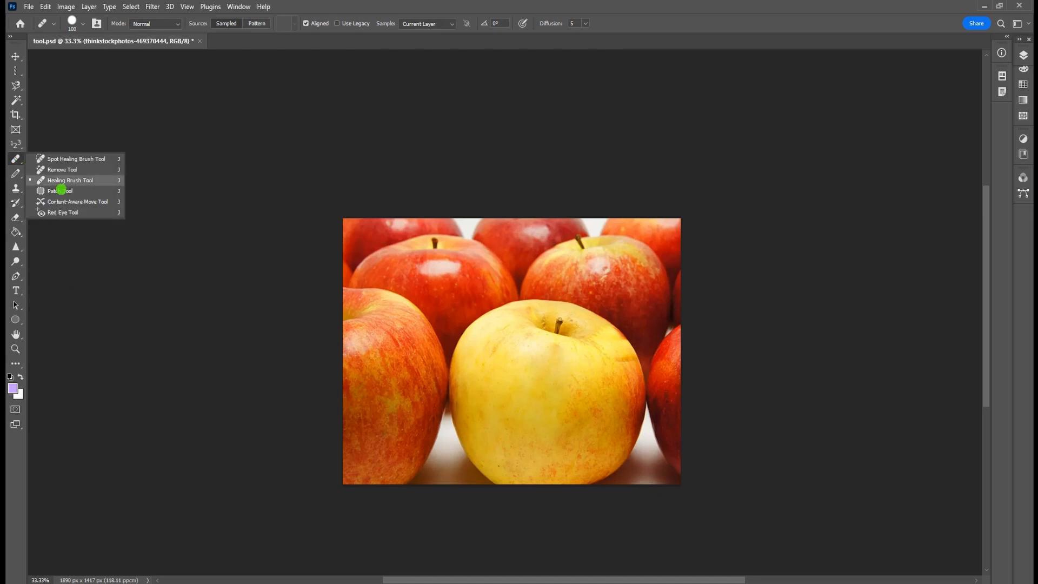
{"action": "left_click", "coordinate": [65, 191]}
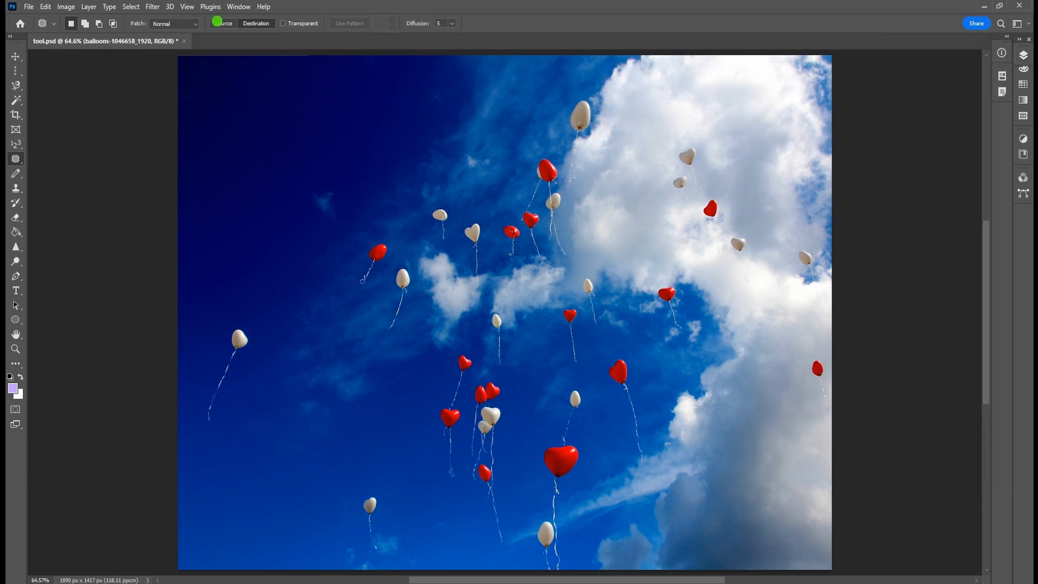
{"action": "left_click", "coordinate": [216, 23]}
{"action": "mouse_move", "coordinate": [222, 340]}
{"action": "left_mouse_down"}
{"action": "mouse_move", "coordinate": [223, 310]}
{"action": "mouse_move", "coordinate": [252, 333]}
{"action": "mouse_move", "coordinate": [235, 420]}
{"action": "mouse_move", "coordinate": [200, 403]}
{"action": "mouse_move", "coordinate": [244, 286]}
{"action": "mouse_move", "coordinate": [243, 217]}
{"action": "left_mouse_up"}
{"action": "key", "text": "ctrl+d"}
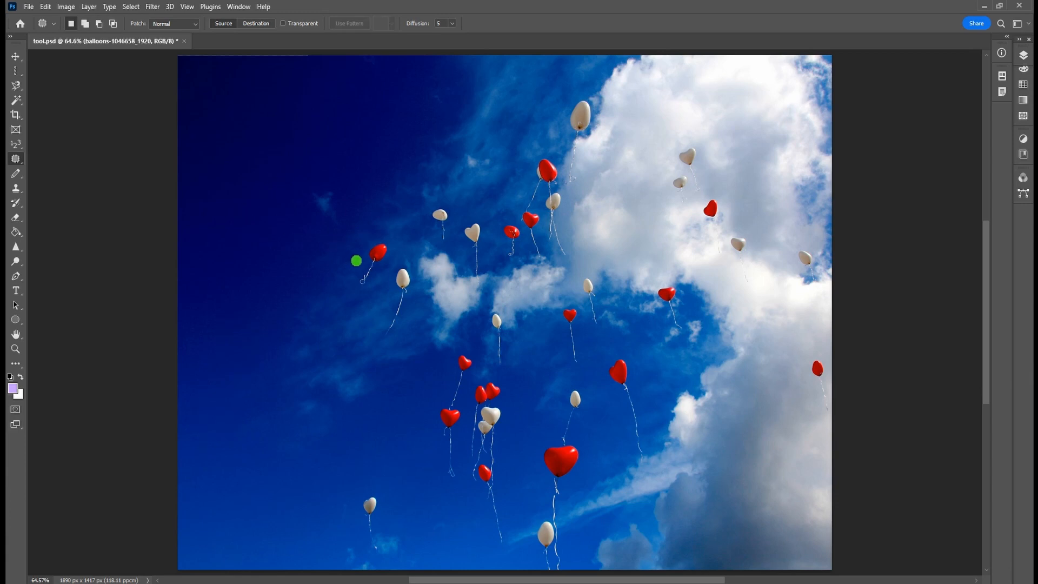
Step: Patch the leftmost red balloon with clear sky, and undo both patches back to the outline around the leftmost white balloon
{"action": "mouse_move", "coordinate": [356, 260]}
{"action": "left_mouse_down"}
{"action": "mouse_move", "coordinate": [378, 241]}
{"action": "mouse_move", "coordinate": [391, 247]}
{"action": "mouse_move", "coordinate": [378, 282]}
{"action": "mouse_move", "coordinate": [345, 265]}
{"action": "mouse_move", "coordinate": [362, 249]}
{"action": "mouse_move", "coordinate": [371, 257]}
{"action": "mouse_move", "coordinate": [343, 287]}
{"action": "mouse_move", "coordinate": [375, 264]}
{"action": "mouse_move", "coordinate": [362, 271]}
{"action": "left_mouse_up"}
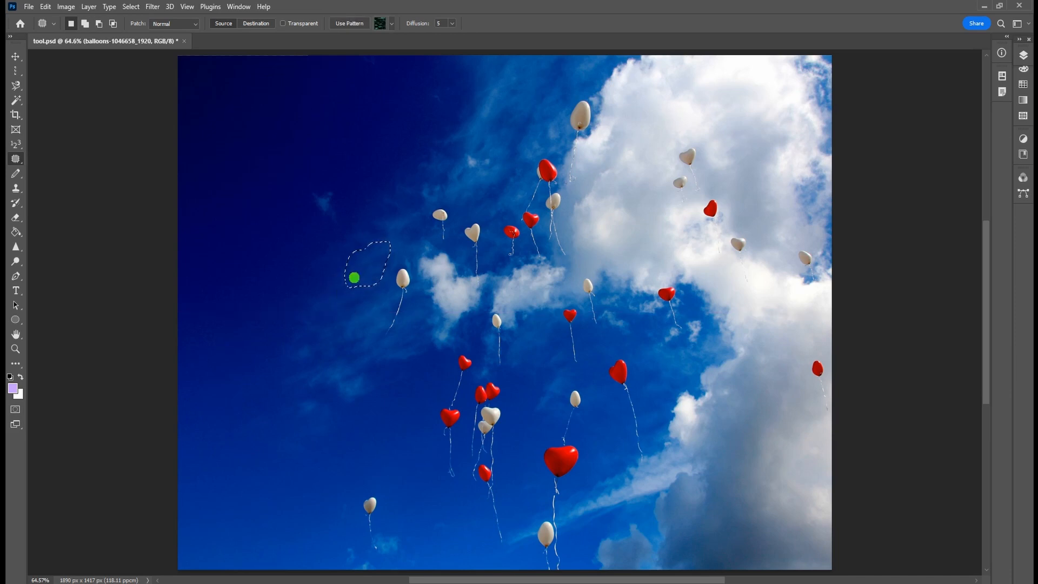
{"action": "key", "text": "ctrl+d"}
{"action": "key", "text": "ctrl+z"}
{"action": "key", "text": "ctrl+z"}
{"action": "key", "text": "ctrl+z"}
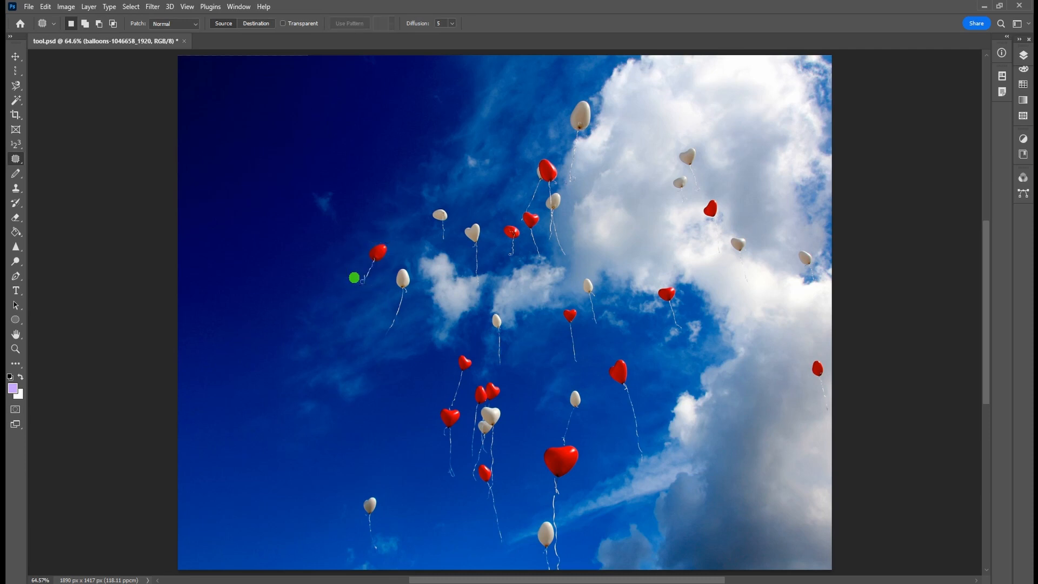
{"action": "key", "text": "ctrl+z"}
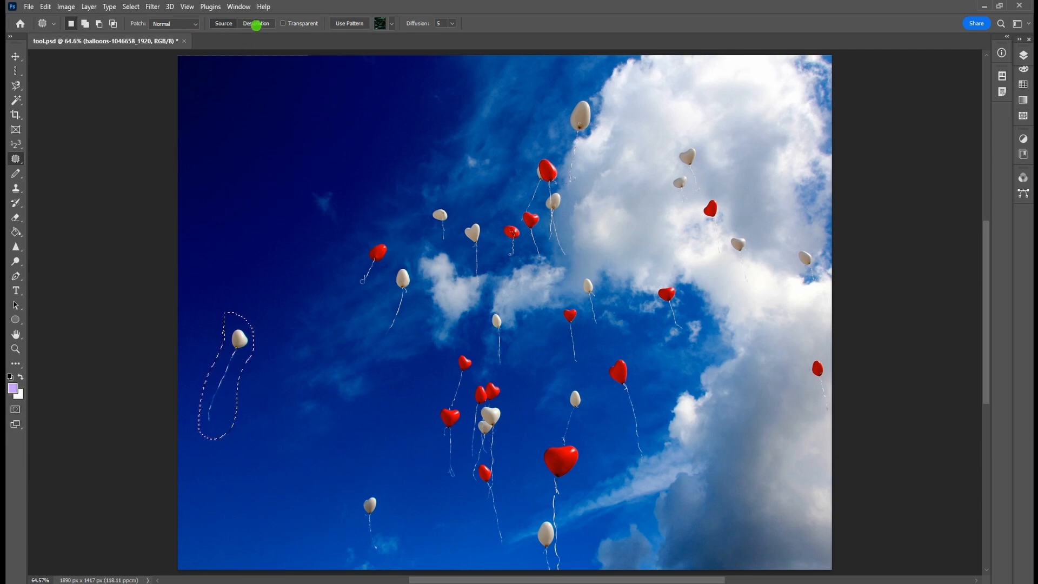
Step: Try the Patch tool in Destination mode by duplicating the outlined white balloon higher in the sky, and undo the copy
{"action": "left_click", "coordinate": [257, 24]}
{"action": "left_click_drag", "start_coordinate": [237, 336], "coordinate": [260, 217]}
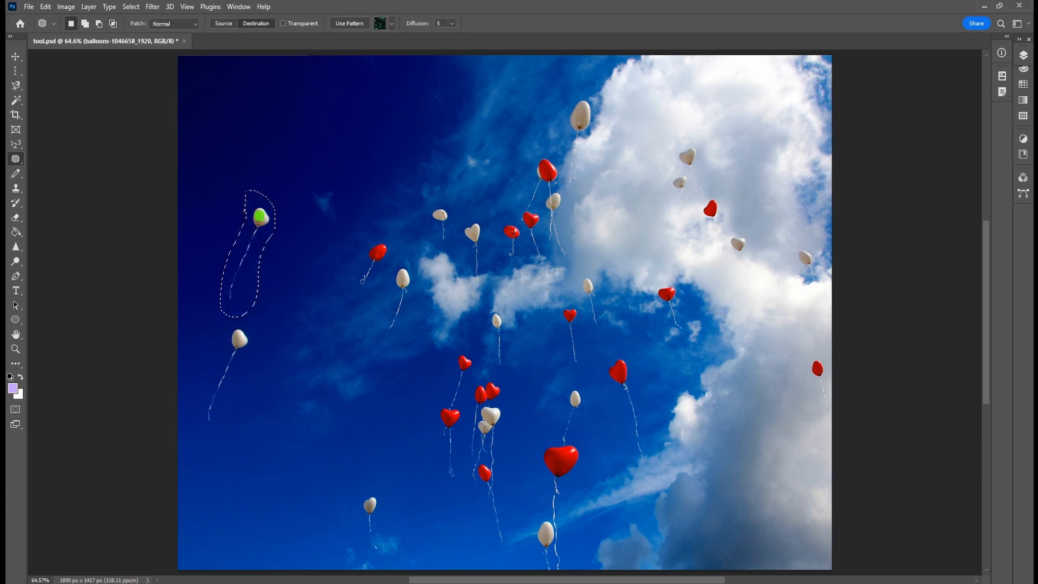
{"action": "key", "text": "ctrl+d"}
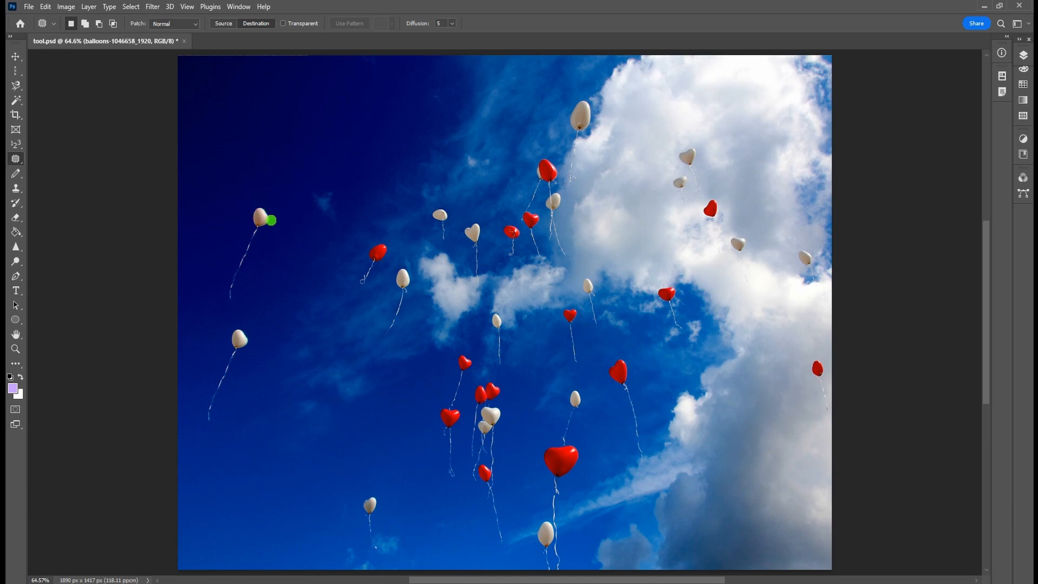
{"action": "left_click_drag", "start_coordinate": [272, 218], "coordinate": [273, 217]}
{"action": "key", "text": "ctrl+z"}
{"action": "key", "text": "ctrl+z"}
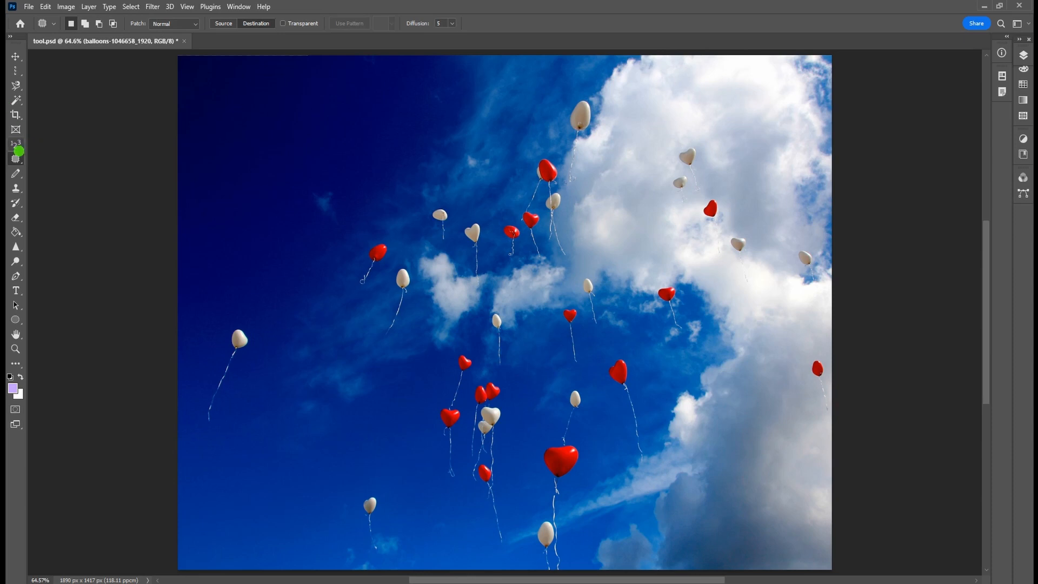
Step: Switch to the Content-Aware Move tool for the balloon photo
{"action": "right_click", "coordinate": [16, 158]}
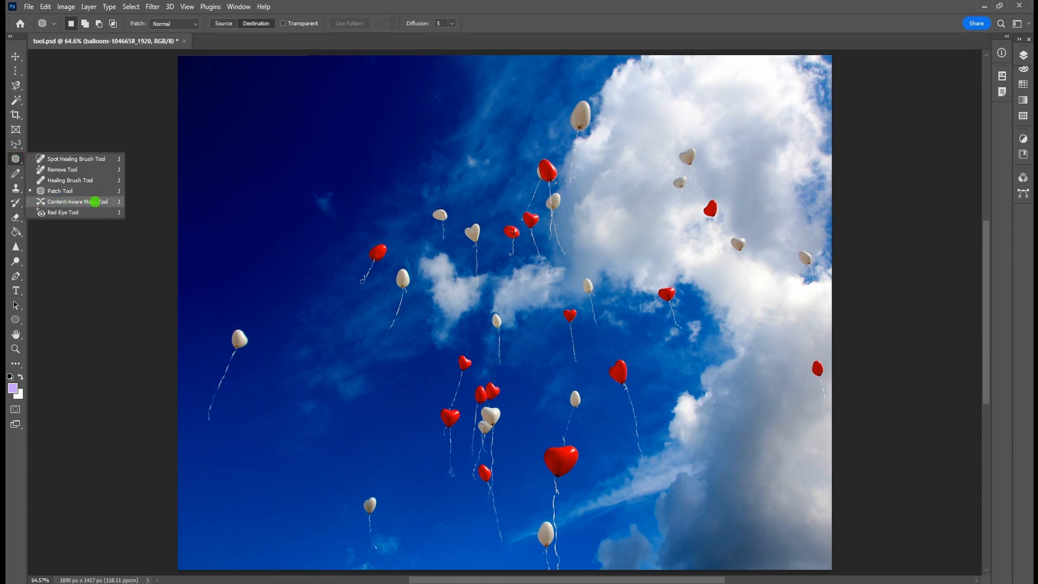
{"action": "left_click", "coordinate": [88, 201]}
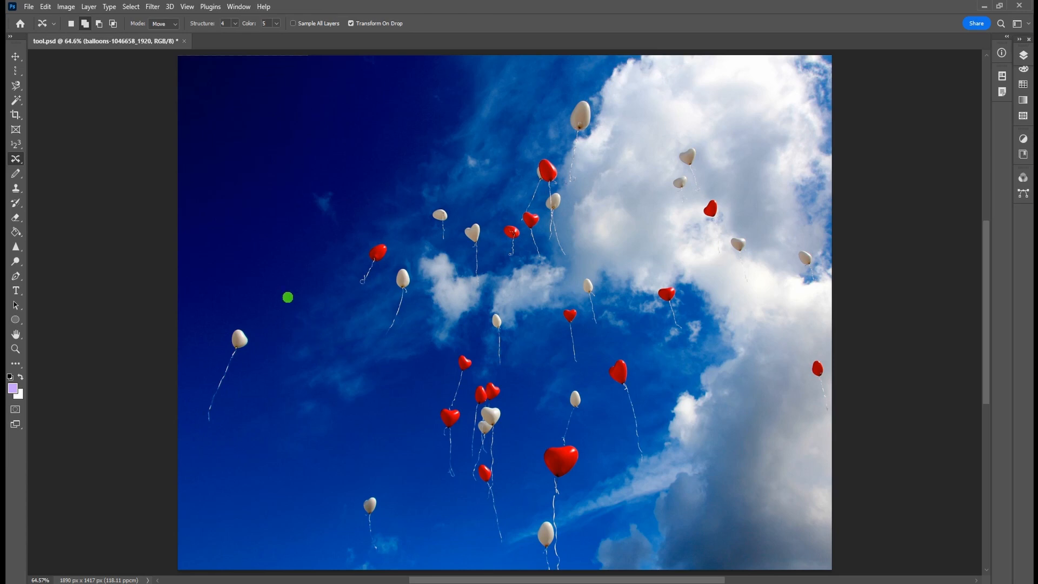
Step: Relocate the white balloon at the far side of the dark sky higher up with Content-Aware Move in Move mode
{"action": "left_click", "coordinate": [168, 24]}
{"action": "left_click", "coordinate": [160, 25]}
{"action": "mouse_move", "coordinate": [226, 339]}
{"action": "left_mouse_down"}
{"action": "mouse_move", "coordinate": [255, 326]}
{"action": "mouse_move", "coordinate": [262, 346]}
{"action": "mouse_move", "coordinate": [227, 389]}
{"action": "mouse_move", "coordinate": [231, 411]}
{"action": "mouse_move", "coordinate": [212, 436]}
{"action": "mouse_move", "coordinate": [200, 404]}
{"action": "mouse_move", "coordinate": [233, 338]}
{"action": "left_mouse_up"}
{"action": "left_click_drag", "start_coordinate": [253, 246], "coordinate": [255, 216]}
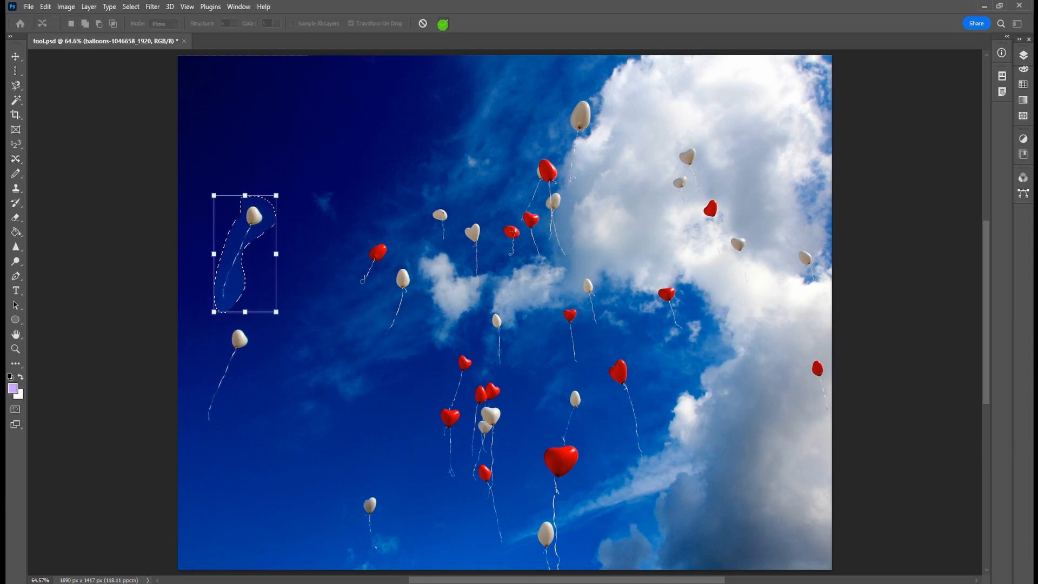
{"action": "left_click", "coordinate": [443, 23]}
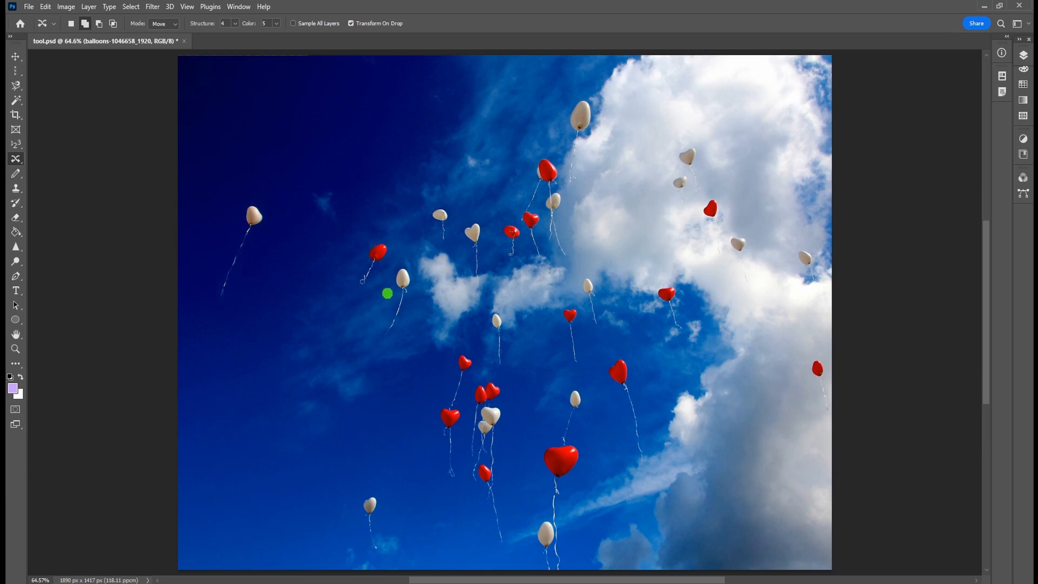
Step: Try Content-Aware Move on the neighbouring red balloon, placing it lower in the sky, and undo both balloon edits
{"action": "mouse_move", "coordinate": [376, 274]}
{"action": "left_mouse_down"}
{"action": "mouse_move", "coordinate": [397, 240]}
{"action": "mouse_move", "coordinate": [368, 231]}
{"action": "mouse_move", "coordinate": [359, 286]}
{"action": "mouse_move", "coordinate": [383, 279]}
{"action": "mouse_move", "coordinate": [401, 254]}
{"action": "mouse_move", "coordinate": [396, 243]}
{"action": "mouse_move", "coordinate": [343, 289]}
{"action": "mouse_move", "coordinate": [334, 321]}
{"action": "left_mouse_up"}
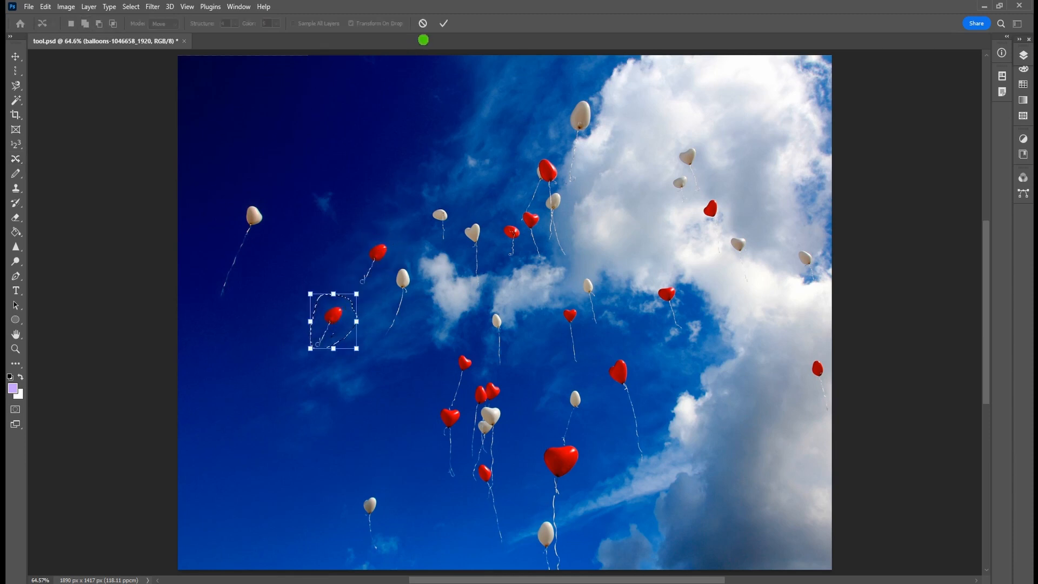
{"action": "left_click", "coordinate": [441, 22]}
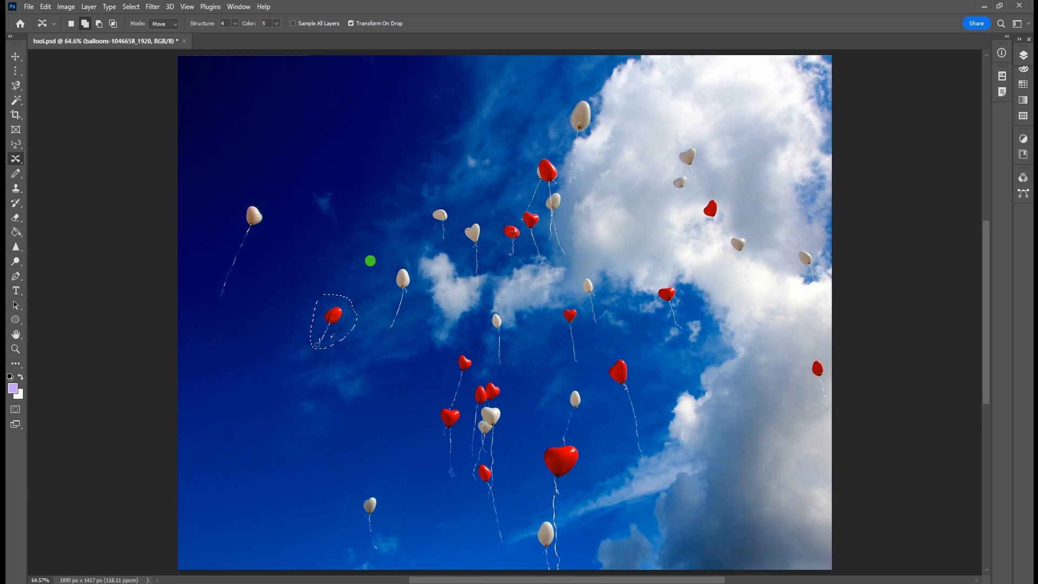
{"action": "left_click_drag", "start_coordinate": [325, 324], "coordinate": [370, 261]}
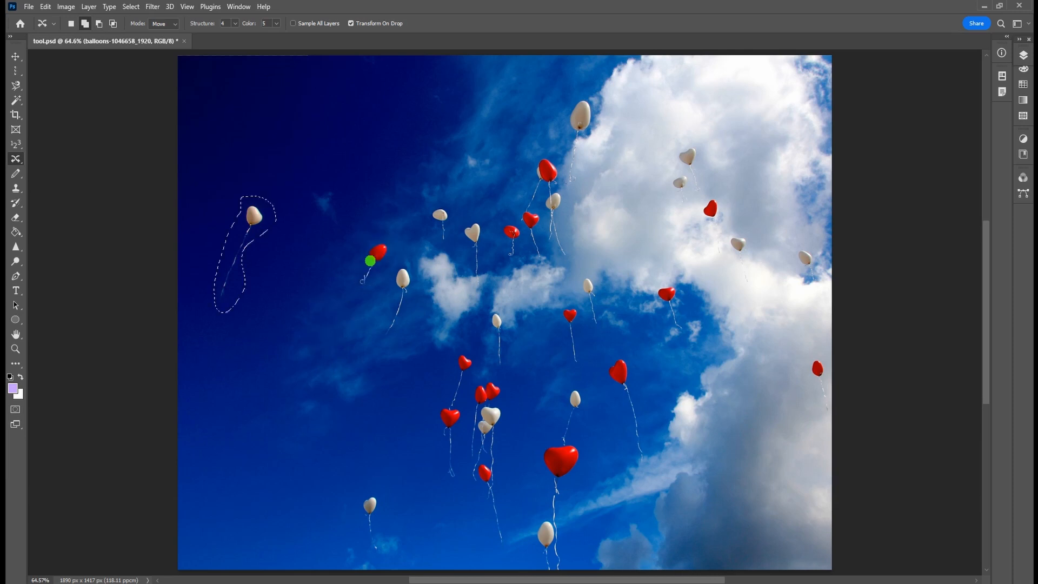
{"action": "key", "text": "ctrl+z"}
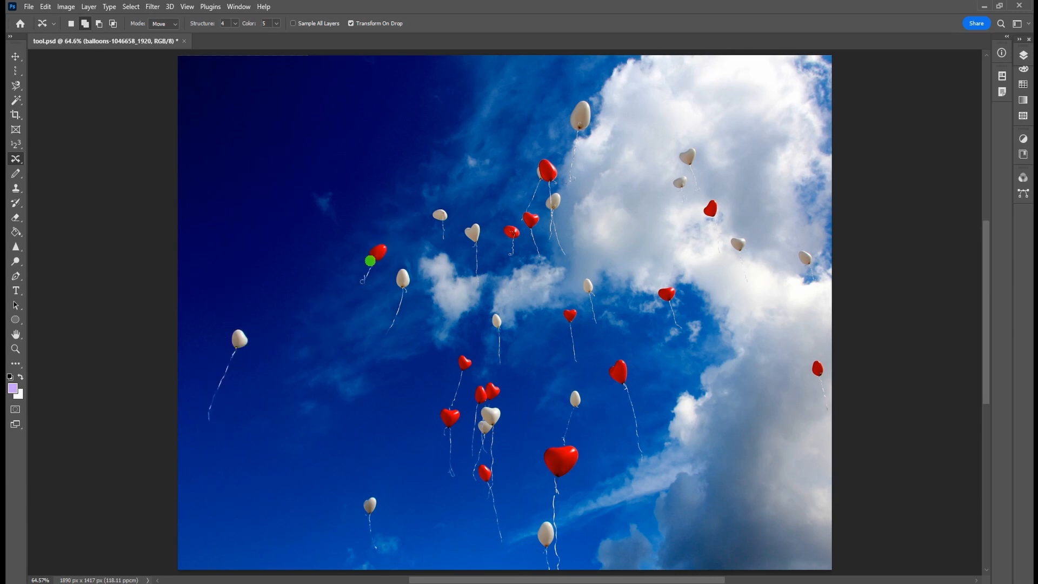
Step: Set the Content-Aware Move mode to Extend and duplicate the outermost white balloon higher in the dark sky
{"action": "left_click", "coordinate": [157, 23]}
{"action": "left_click", "coordinate": [159, 43]}
{"action": "mouse_move", "coordinate": [230, 346]}
{"action": "left_mouse_down"}
{"action": "mouse_move", "coordinate": [224, 323]}
{"action": "mouse_move", "coordinate": [255, 328]}
{"action": "mouse_move", "coordinate": [228, 425]}
{"action": "mouse_move", "coordinate": [206, 432]}
{"action": "mouse_move", "coordinate": [193, 425]}
{"action": "mouse_move", "coordinate": [196, 393]}
{"action": "mouse_move", "coordinate": [231, 331]}
{"action": "mouse_move", "coordinate": [252, 187]}
{"action": "left_mouse_up"}
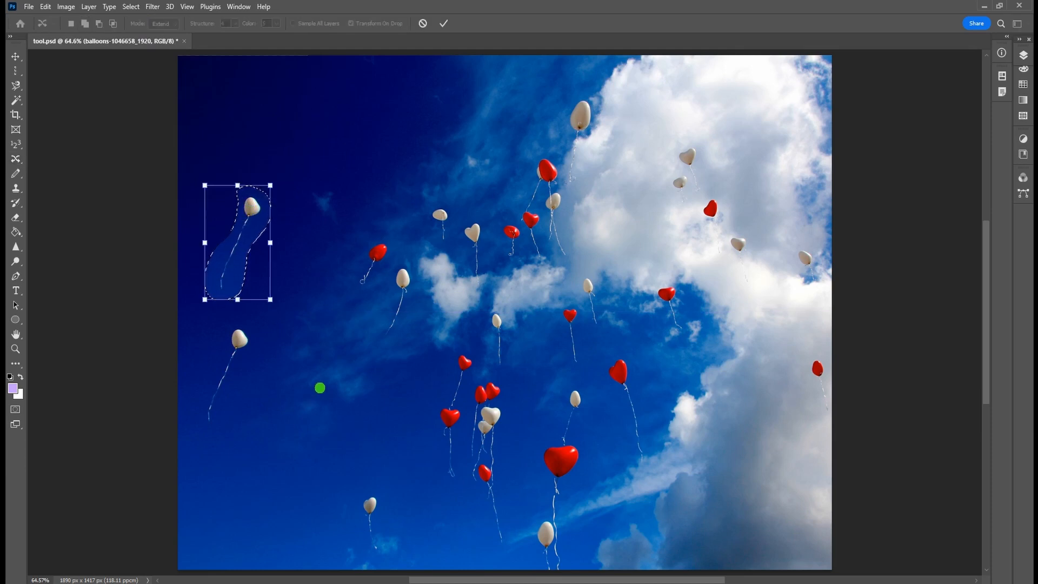
{"action": "left_click", "coordinate": [444, 23]}
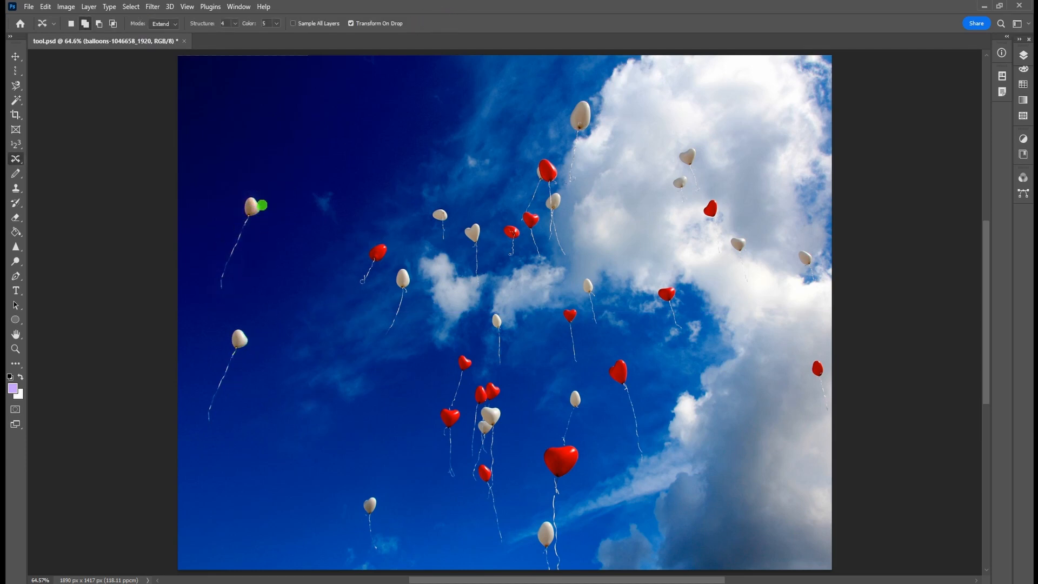
Step: Duplicate the red balloon beside the small clouds to a spot diagonally below it in the open blue sky
{"action": "left_click", "coordinate": [391, 250]}
{"action": "mouse_move", "coordinate": [391, 251]}
{"action": "left_mouse_down"}
{"action": "mouse_move", "coordinate": [346, 249]}
{"action": "mouse_move", "coordinate": [385, 288]}
{"action": "mouse_move", "coordinate": [373, 255]}
{"action": "mouse_move", "coordinate": [347, 247]}
{"action": "mouse_move", "coordinate": [401, 241]}
{"action": "mouse_move", "coordinate": [376, 287]}
{"action": "mouse_move", "coordinate": [368, 225]}
{"action": "mouse_move", "coordinate": [371, 248]}
{"action": "mouse_move", "coordinate": [340, 329]}
{"action": "left_mouse_up"}
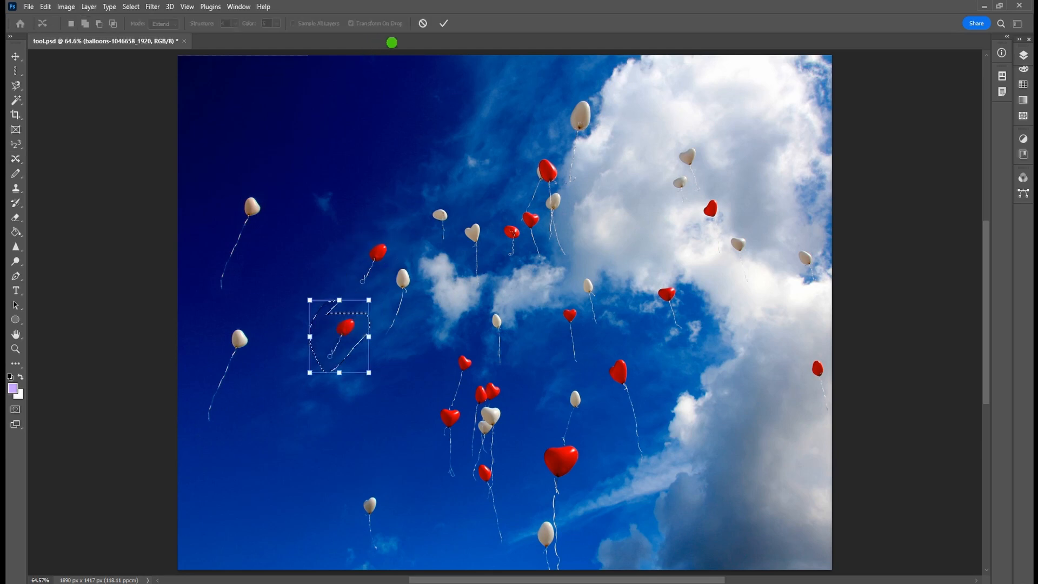
{"action": "key", "text": "Return"}
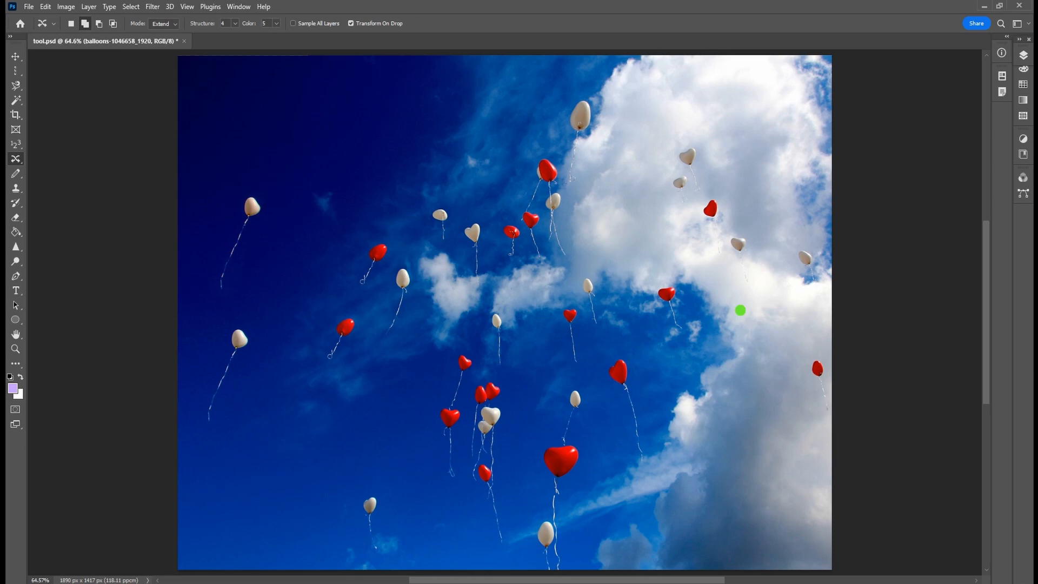
Step: Select the Red Eye tool for the close-up image of the red eyes
{"action": "right_click", "coordinate": [15, 161]}
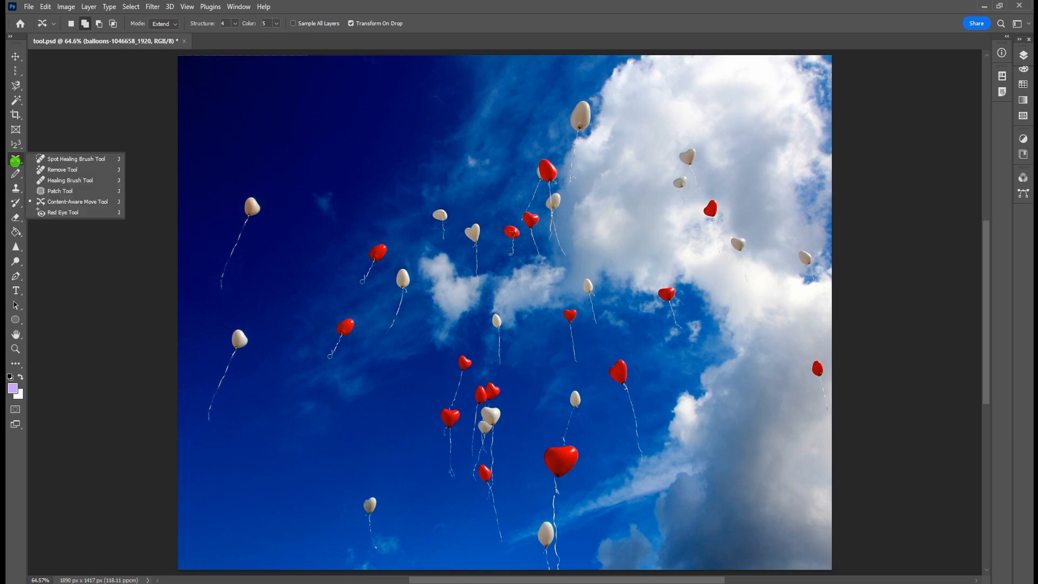
{"action": "left_click", "coordinate": [56, 211]}
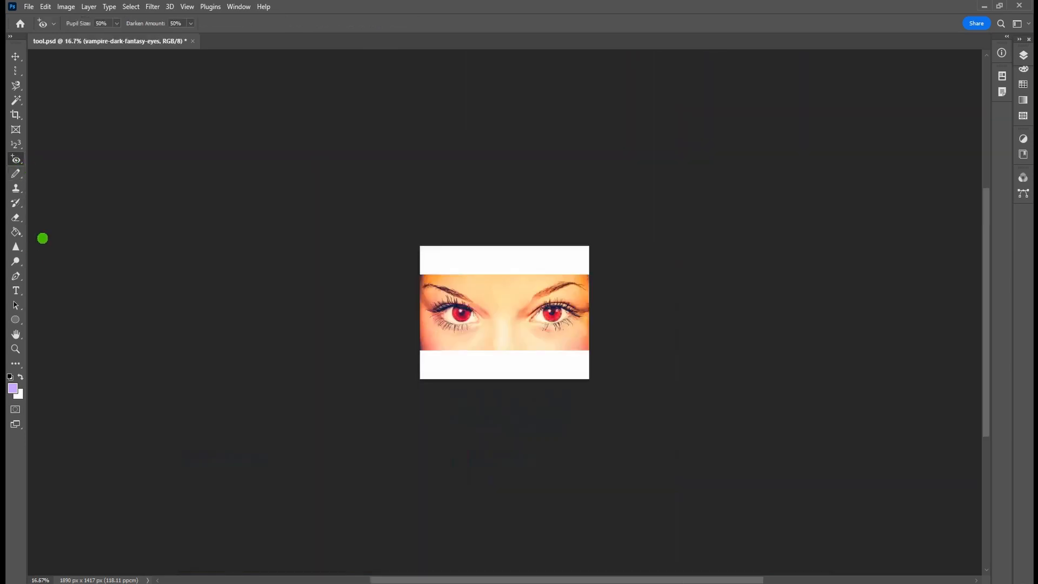
{"action": "right_click", "coordinate": [17, 161]}
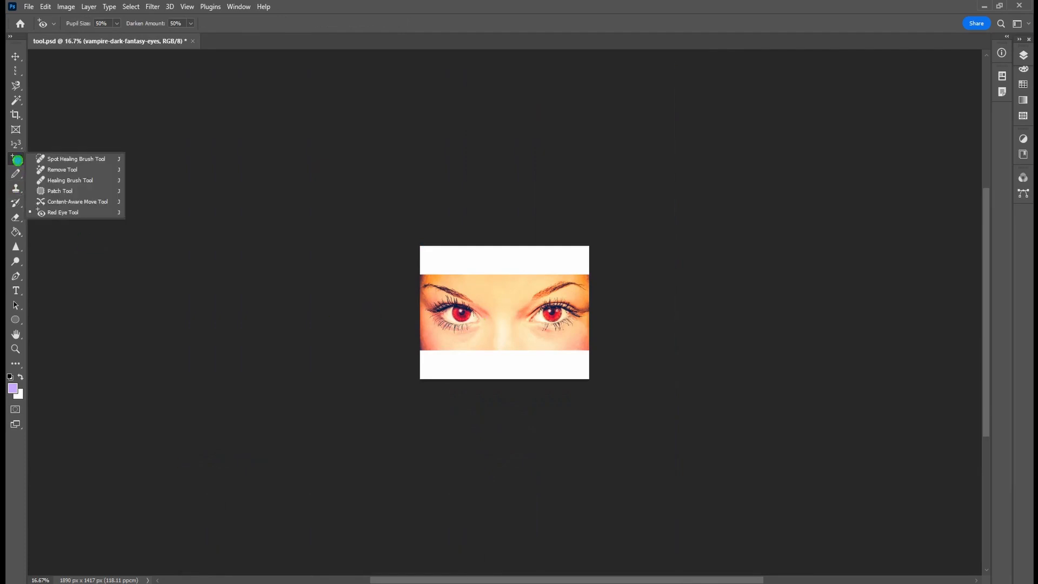
{"action": "left_click", "coordinate": [60, 212]}
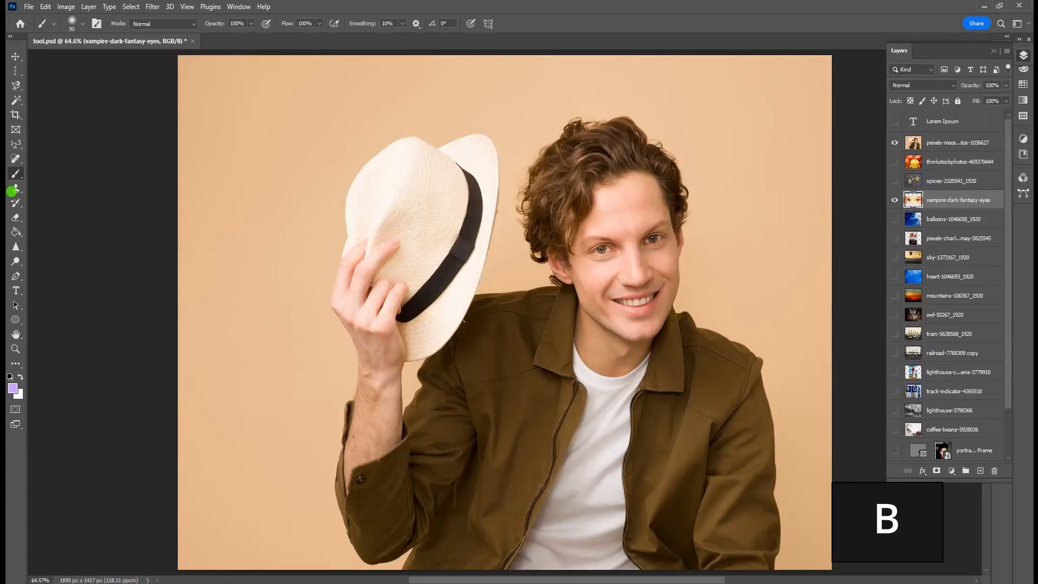
Step: Activate the Brush tool on the portrait and set the Eraser's brush tip to 32 px with 23% hardness
{"action": "right_click", "coordinate": [16, 173]}
{"action": "left_click", "coordinate": [65, 176]}
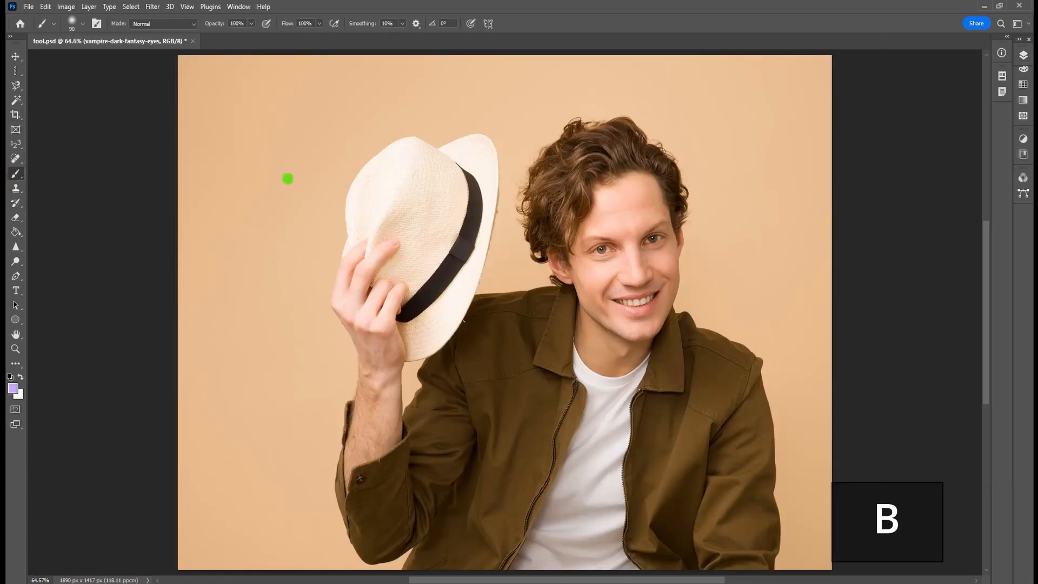
{"action": "left_click", "coordinate": [83, 23]}
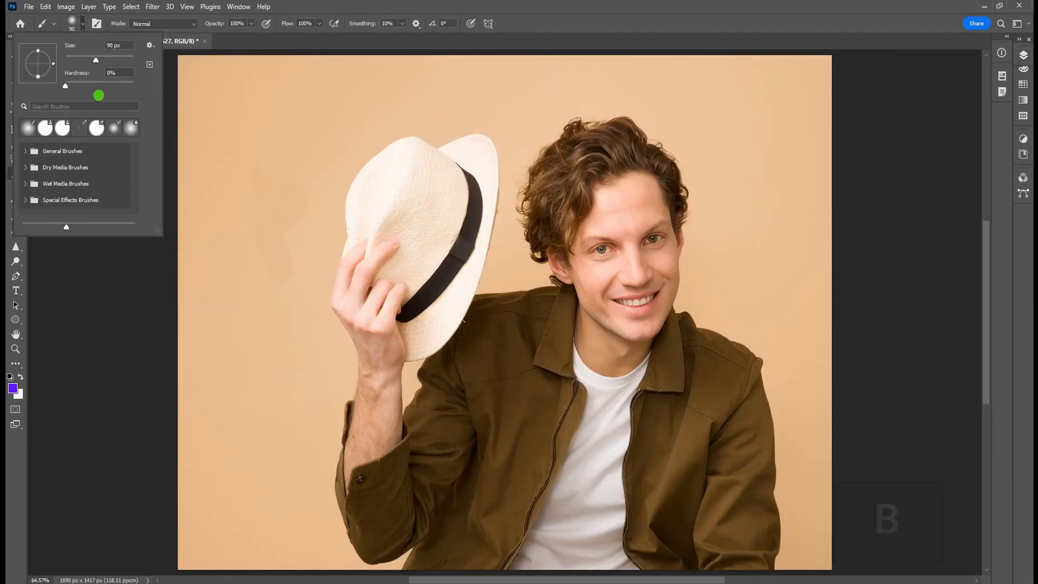
{"action": "left_click_drag", "start_coordinate": [82, 60], "coordinate": [75, 58]}
{"action": "mouse_move", "coordinate": [132, 86]}
{"action": "left_mouse_down"}
{"action": "mouse_move", "coordinate": [55, 87]}
{"action": "mouse_move", "coordinate": [79, 88]}
{"action": "left_mouse_up"}
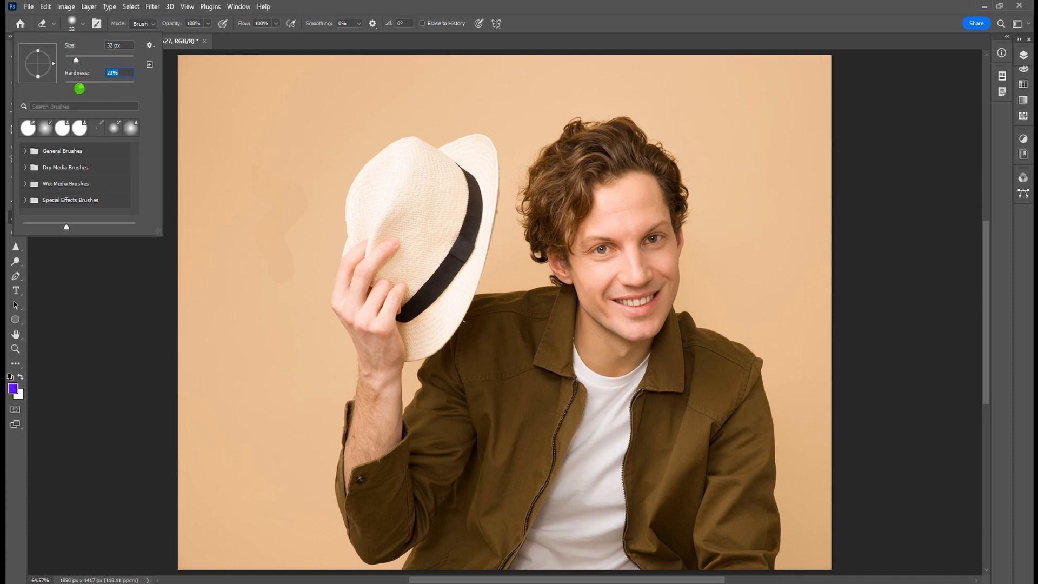
Step: Set the Brush tool's hardness to 100%, test it with a stroke down the plain background and undo the stroke
{"action": "key", "text": "b"}
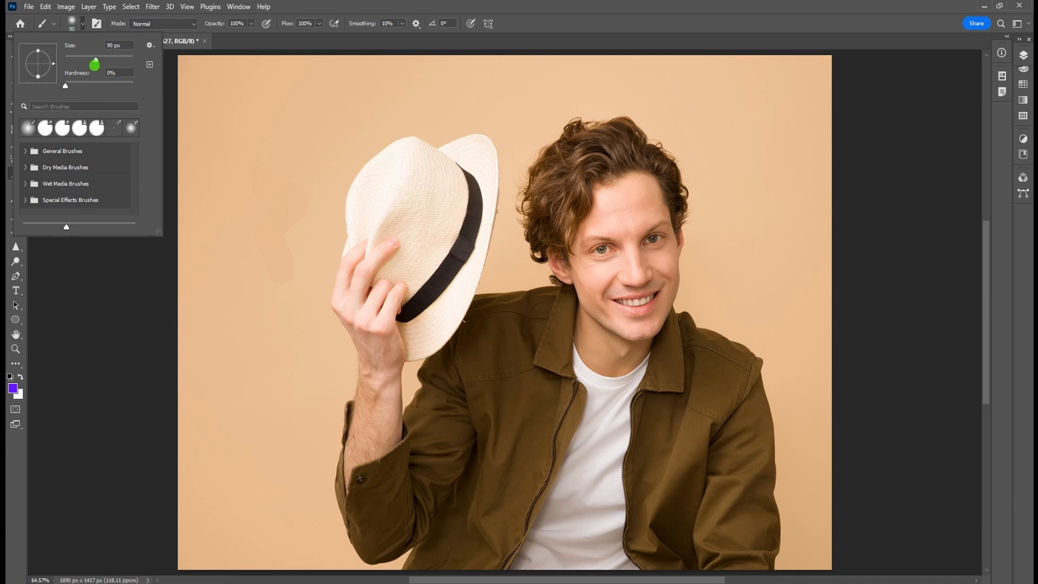
{"action": "left_click_drag", "start_coordinate": [67, 84], "coordinate": [141, 86]}
{"action": "key", "text": "Return"}
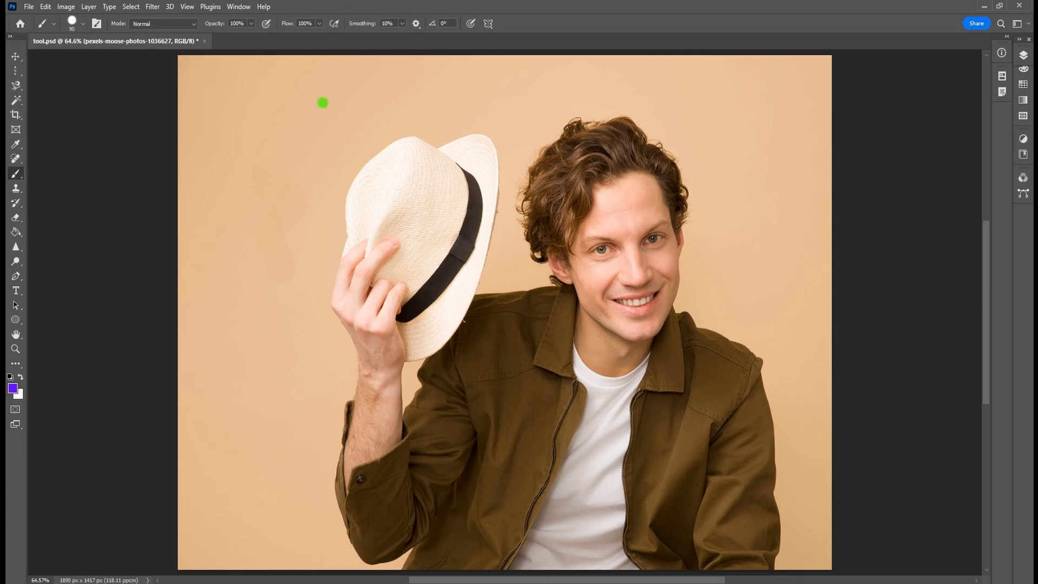
{"action": "mouse_move", "coordinate": [206, 111]}
{"action": "left_mouse_down"}
{"action": "mouse_move", "coordinate": [246, 184]}
{"action": "mouse_move", "coordinate": [255, 350]}
{"action": "left_mouse_up"}
{"action": "key", "text": "ctrl+z"}
Step: Choose the hard round tip from the recent brushes for the Brush tool
{"action": "left_click", "coordinate": [74, 24]}
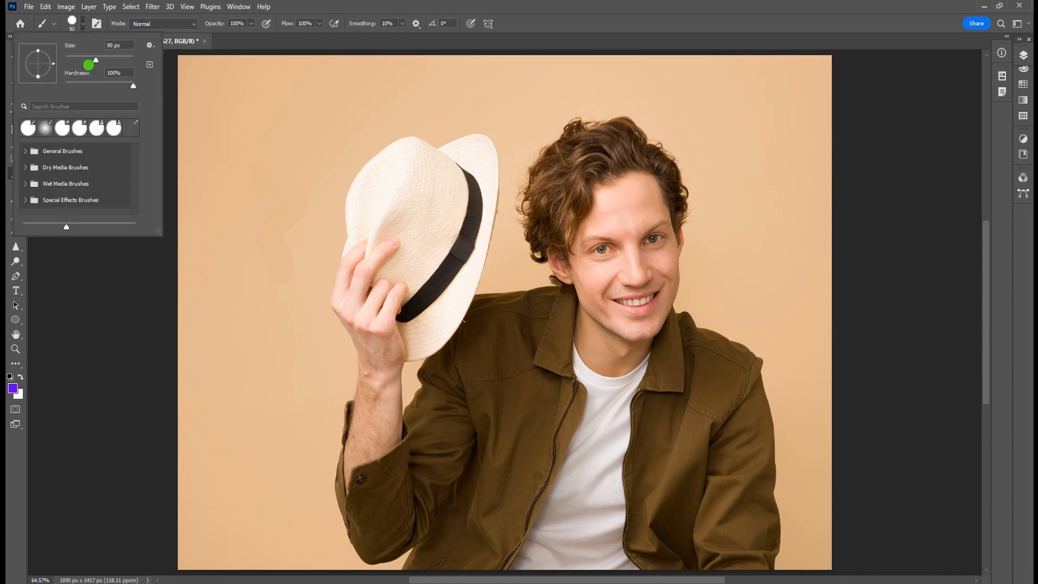
{"action": "left_click", "coordinate": [28, 127]}
{"action": "left_click", "coordinate": [417, 2]}
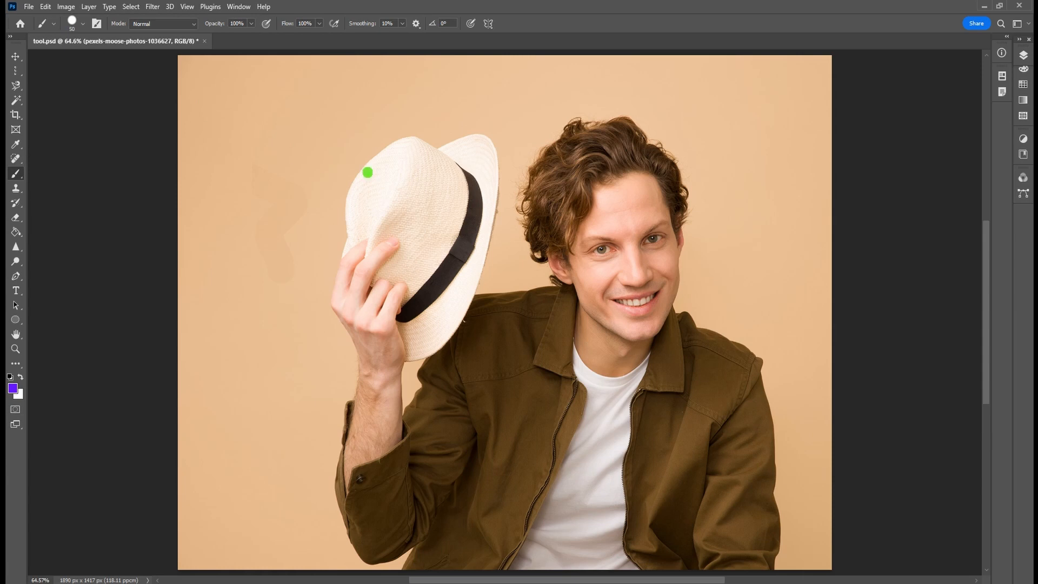
Step: Paint freehand purple brush strokes across the crown of the hat
{"action": "mouse_move", "coordinate": [368, 173]}
{"action": "left_mouse_down"}
{"action": "mouse_move", "coordinate": [394, 156]}
{"action": "mouse_move", "coordinate": [398, 177]}
{"action": "mouse_move", "coordinate": [429, 167]}
{"action": "mouse_move", "coordinate": [434, 227]}
{"action": "mouse_move", "coordinate": [447, 184]}
{"action": "mouse_move", "coordinate": [436, 241]}
{"action": "left_mouse_up"}
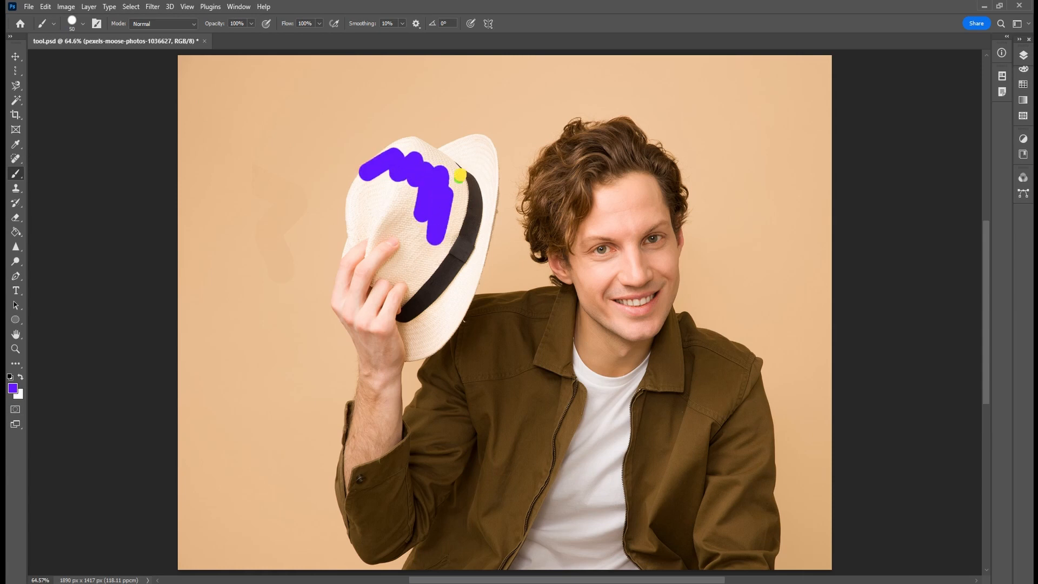
{"action": "mouse_move", "coordinate": [459, 177]}
{"action": "left_mouse_down"}
{"action": "mouse_move", "coordinate": [440, 251]}
{"action": "mouse_move", "coordinate": [403, 171]}
{"action": "mouse_move", "coordinate": [399, 202]}
{"action": "mouse_move", "coordinate": [409, 228]}
{"action": "left_mouse_up"}
{"action": "mouse_move", "coordinate": [448, 156]}
{"action": "left_mouse_down"}
{"action": "mouse_move", "coordinate": [490, 189]}
{"action": "mouse_move", "coordinate": [486, 255]}
{"action": "mouse_move", "coordinate": [440, 318]}
{"action": "left_mouse_up"}
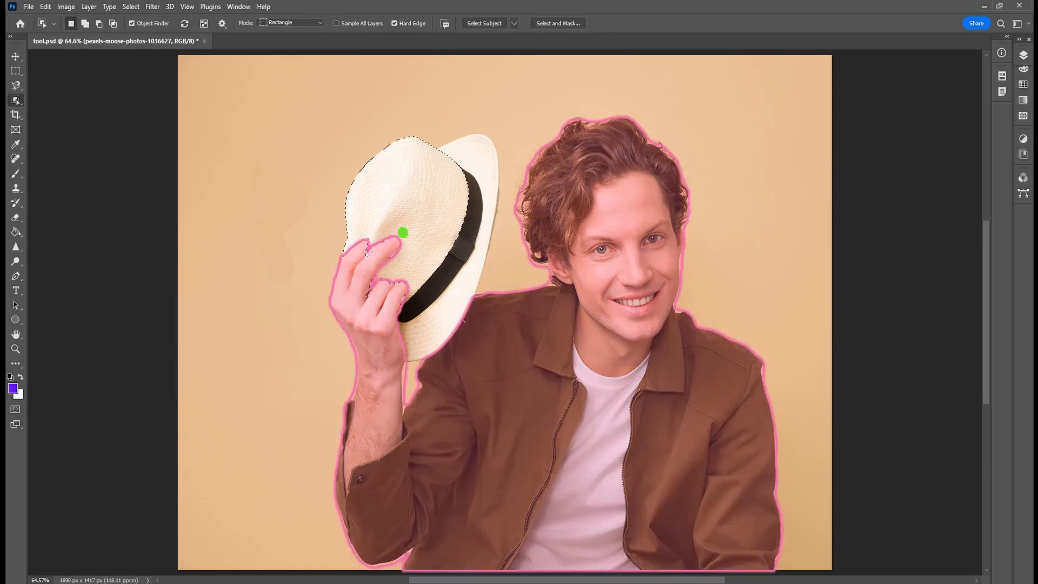
Step: Select the hat's crown with the Object Selection tool and paint the selected area solid purple with the Brush tool
{"action": "left_click", "coordinate": [438, 214]}
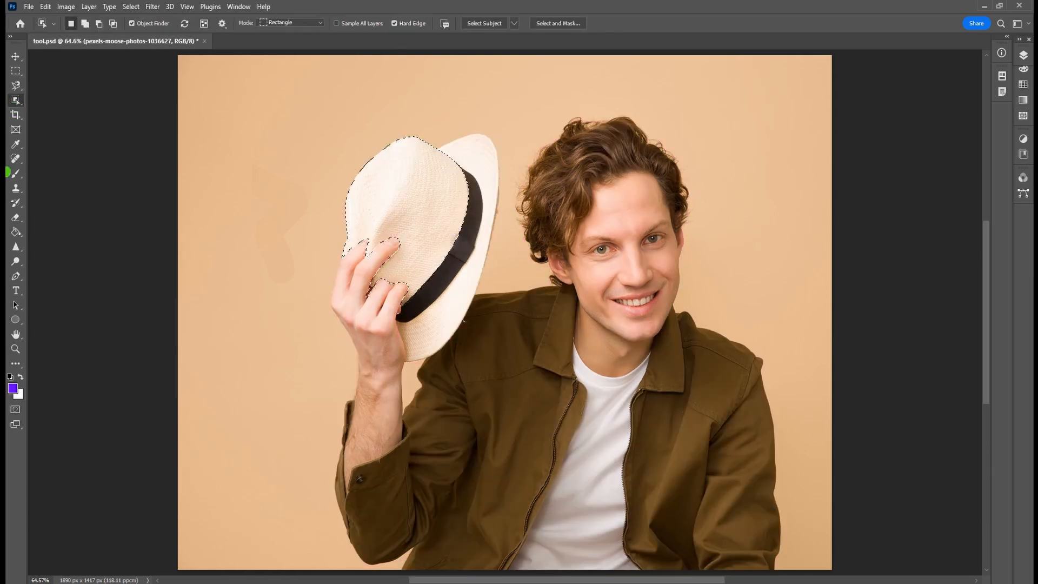
{"action": "left_click", "coordinate": [16, 176]}
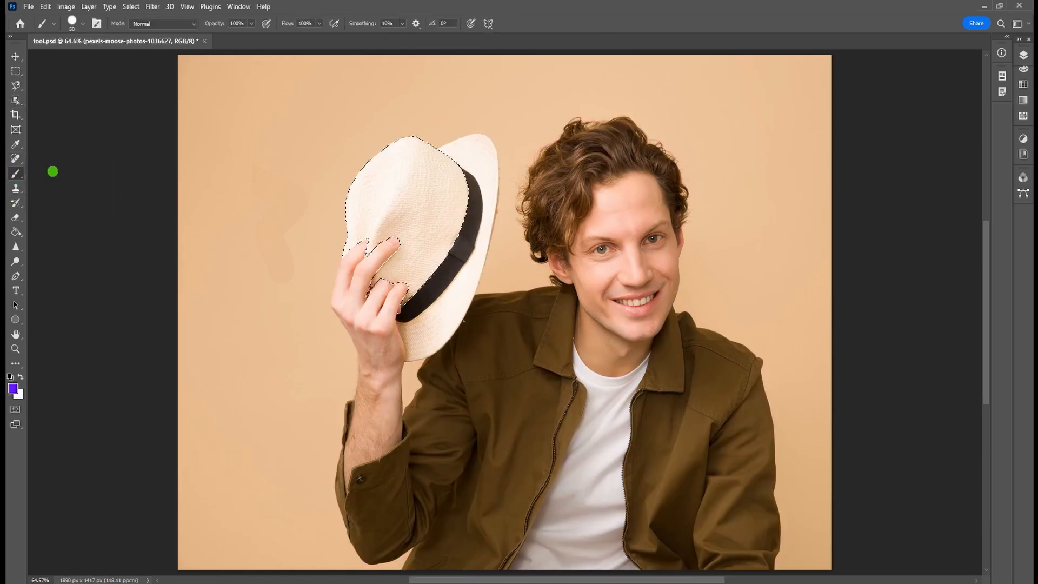
{"action": "right_click", "coordinate": [20, 174]}
{"action": "left_click", "coordinate": [110, 178]}
{"action": "mouse_move", "coordinate": [376, 194]}
{"action": "left_mouse_down"}
{"action": "mouse_move", "coordinate": [411, 187]}
{"action": "mouse_move", "coordinate": [426, 142]}
{"action": "left_mouse_up"}
{"action": "mouse_move", "coordinate": [427, 235]}
{"action": "left_mouse_down"}
{"action": "mouse_move", "coordinate": [454, 127]}
{"action": "mouse_move", "coordinate": [436, 102]}
{"action": "mouse_move", "coordinate": [424, 213]}
{"action": "mouse_move", "coordinate": [464, 199]}
{"action": "mouse_move", "coordinate": [465, 176]}
{"action": "mouse_move", "coordinate": [426, 179]}
{"action": "mouse_move", "coordinate": [410, 236]}
{"action": "mouse_move", "coordinate": [376, 194]}
{"action": "mouse_move", "coordinate": [376, 266]}
{"action": "mouse_move", "coordinate": [326, 224]}
{"action": "mouse_move", "coordinate": [406, 128]}
{"action": "mouse_move", "coordinate": [388, 183]}
{"action": "mouse_move", "coordinate": [394, 200]}
{"action": "mouse_move", "coordinate": [402, 189]}
{"action": "mouse_move", "coordinate": [369, 185]}
{"action": "mouse_move", "coordinate": [340, 261]}
{"action": "mouse_move", "coordinate": [352, 261]}
{"action": "mouse_move", "coordinate": [366, 227]}
{"action": "mouse_move", "coordinate": [393, 253]}
{"action": "mouse_move", "coordinate": [372, 297]}
{"action": "mouse_move", "coordinate": [443, 200]}
{"action": "mouse_move", "coordinate": [456, 203]}
{"action": "mouse_move", "coordinate": [456, 221]}
{"action": "mouse_move", "coordinate": [402, 282]}
{"action": "mouse_move", "coordinate": [362, 274]}
{"action": "mouse_move", "coordinate": [356, 300]}
{"action": "mouse_move", "coordinate": [404, 271]}
{"action": "mouse_move", "coordinate": [396, 317]}
{"action": "mouse_move", "coordinate": [464, 195]}
{"action": "mouse_move", "coordinate": [446, 181]}
{"action": "mouse_move", "coordinate": [420, 211]}
{"action": "mouse_move", "coordinate": [428, 297]}
{"action": "left_mouse_up"}
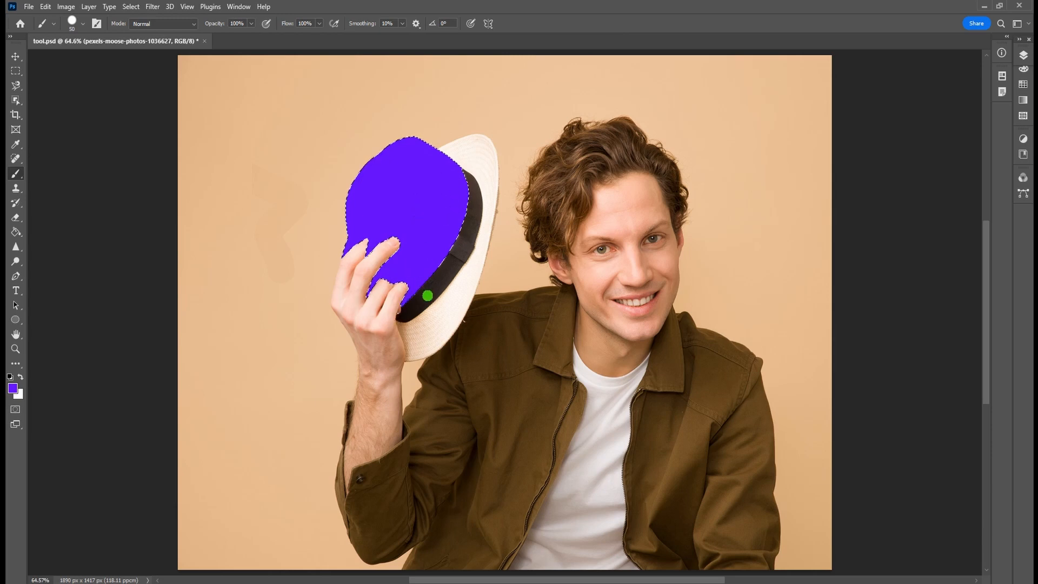
Step: Undo the purple painting on the hat's crown and clear the selection
{"action": "key", "text": "ctrl+d"}
{"action": "key", "text": "ctrl+z"}
{"action": "key", "text": "ctrl+z"}
{"action": "key", "text": "ctrl+d"}
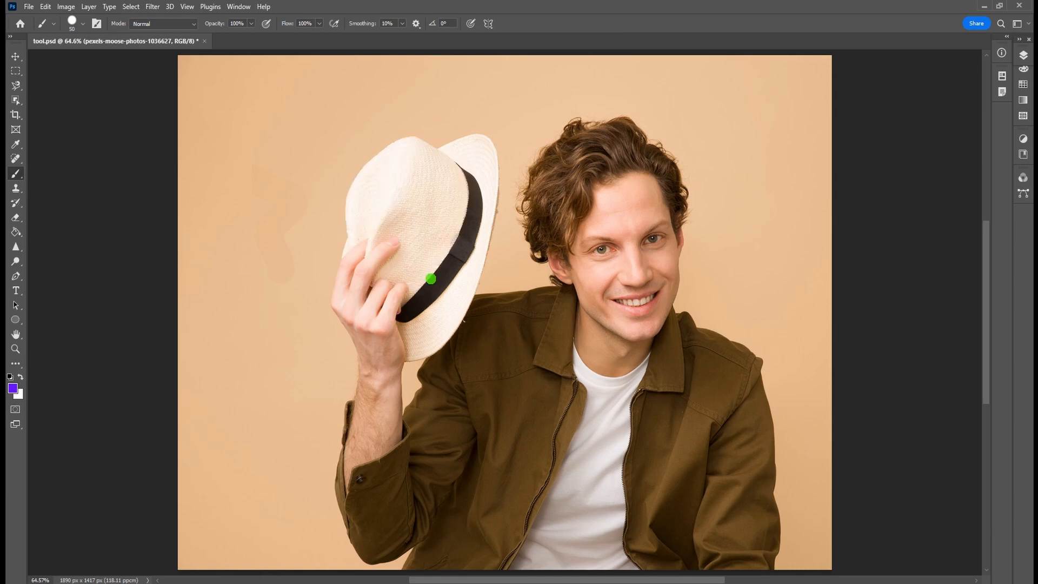
Step: Switch to the Pencil tool, draw a thin freehand stroke on the plain background and undo it
{"action": "left_click", "coordinate": [16, 177]}
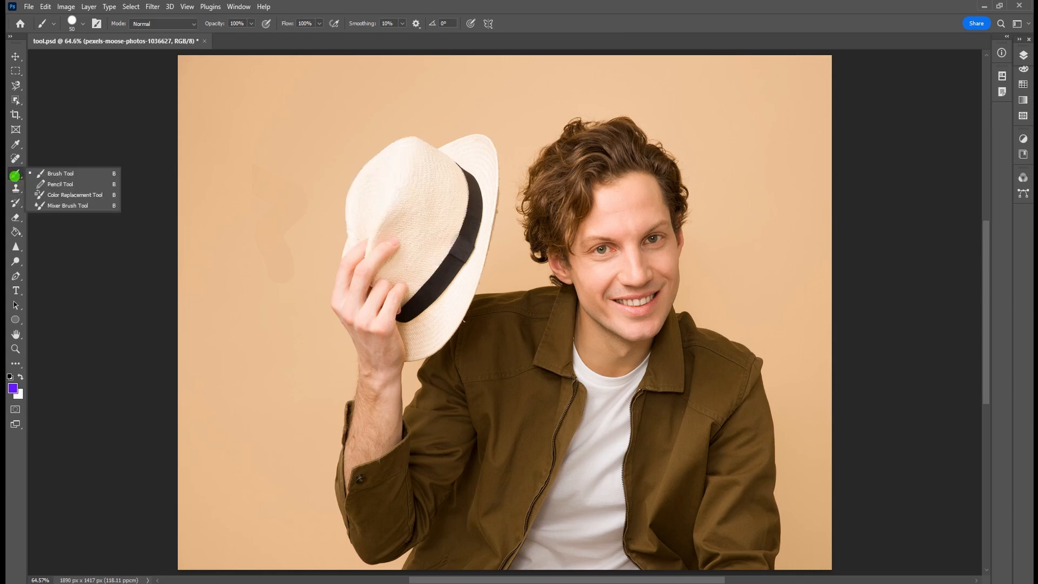
{"action": "left_click", "coordinate": [53, 192]}
{"action": "left_click", "coordinate": [14, 177]}
{"action": "left_click", "coordinate": [42, 184]}
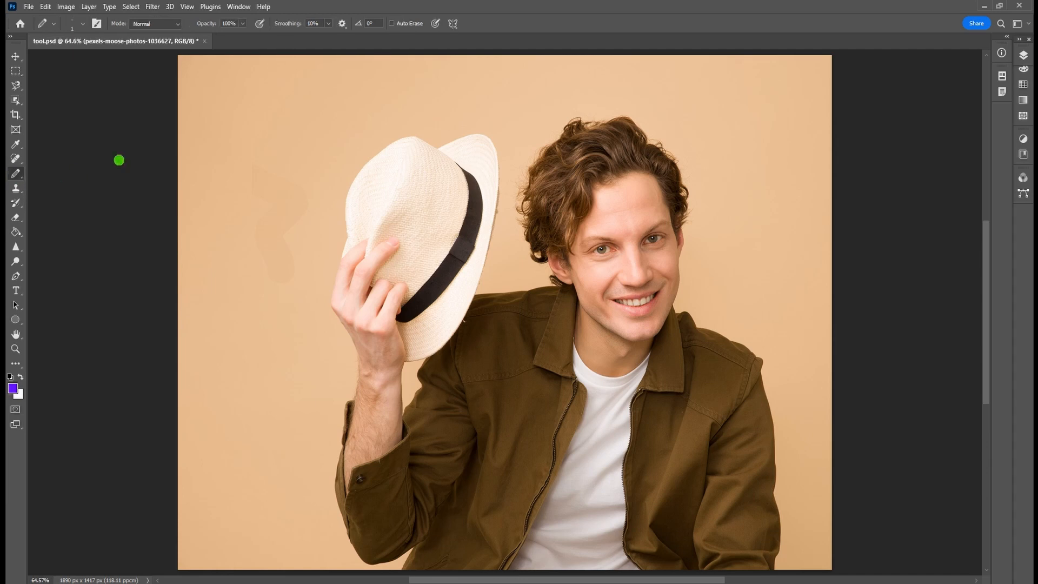
{"action": "mouse_move", "coordinate": [191, 114]}
{"action": "left_mouse_down"}
{"action": "mouse_move", "coordinate": [210, 175]}
{"action": "mouse_move", "coordinate": [242, 217]}
{"action": "mouse_move", "coordinate": [244, 289]}
{"action": "left_mouse_up"}
{"action": "key", "text": "ctrl+z"}
Step: Select the Color Replacement tool and try a purple recoloring stroke on the jacket's collar
{"action": "left_click", "coordinate": [10, 177]}
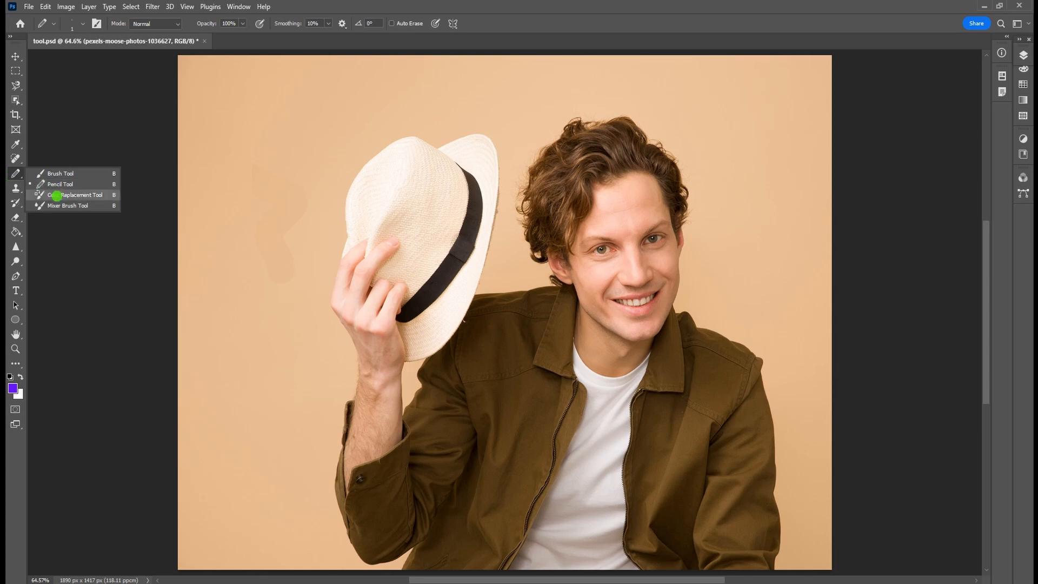
{"action": "left_click", "coordinate": [57, 196]}
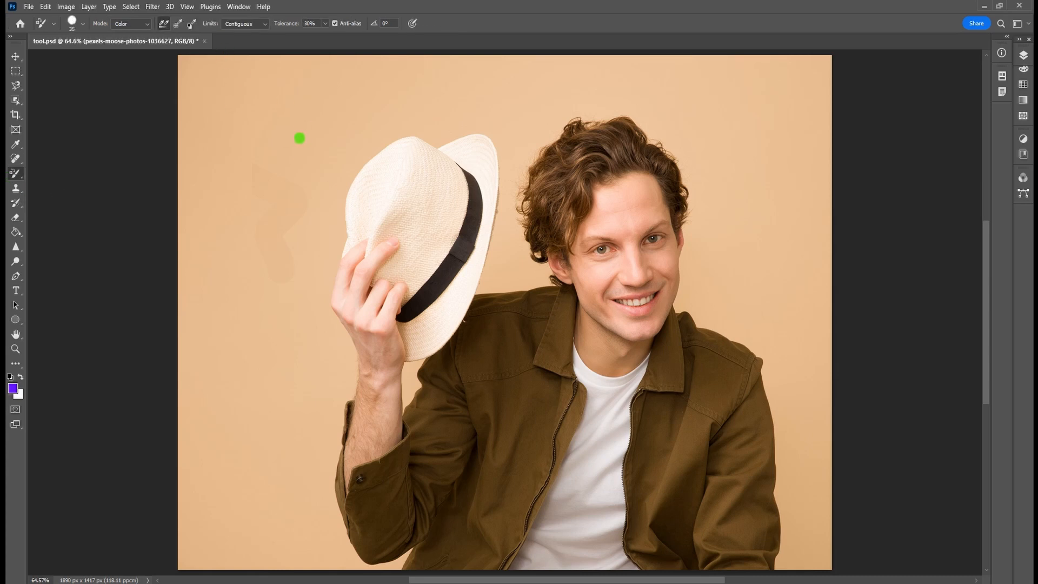
{"action": "mouse_move", "coordinate": [559, 312]}
{"action": "left_mouse_down"}
{"action": "mouse_move", "coordinate": [546, 363]}
{"action": "mouse_move", "coordinate": [567, 297]}
{"action": "mouse_move", "coordinate": [567, 366]}
{"action": "mouse_move", "coordinate": [546, 377]}
{"action": "left_mouse_up"}
Step: Recolor the jacket's open front edge beside the white T-shirt purple with the Color Replacement tool
{"action": "right_click", "coordinate": [17, 173]}
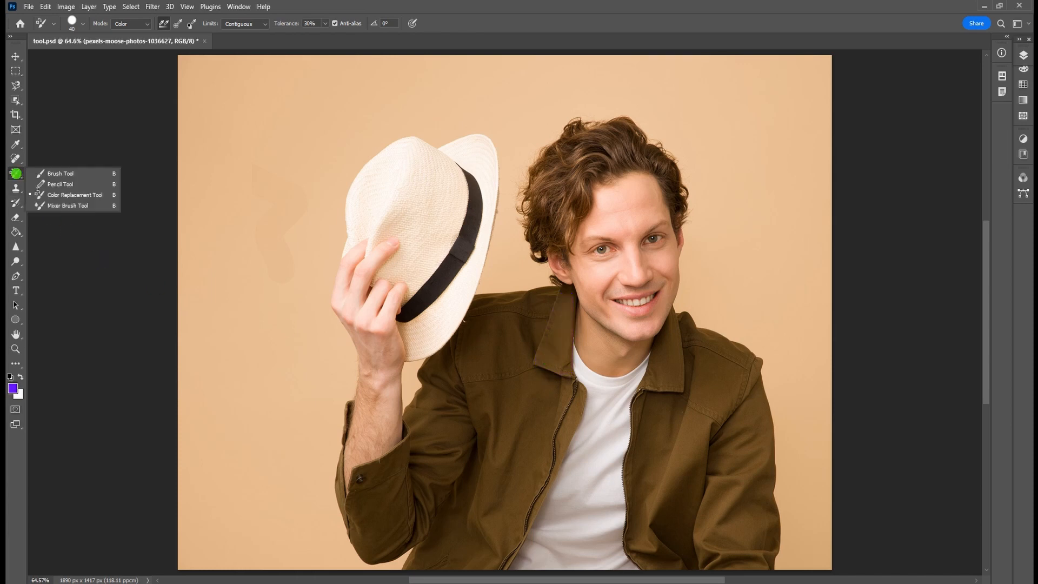
{"action": "left_click", "coordinate": [18, 170]}
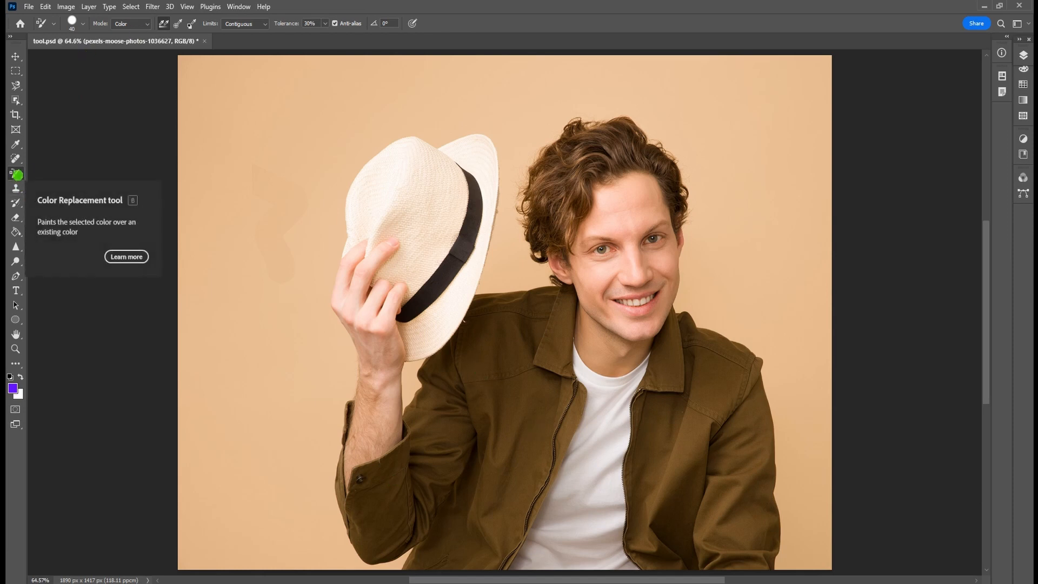
{"action": "left_click_drag", "start_coordinate": [582, 385], "coordinate": [498, 564]}
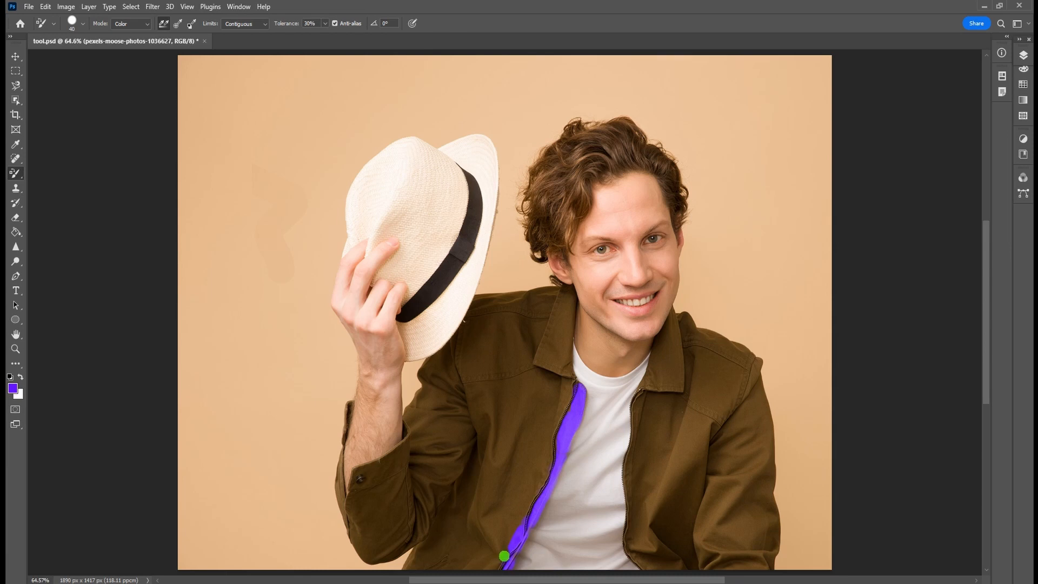
{"action": "left_click_drag", "start_coordinate": [559, 450], "coordinate": [539, 499]}
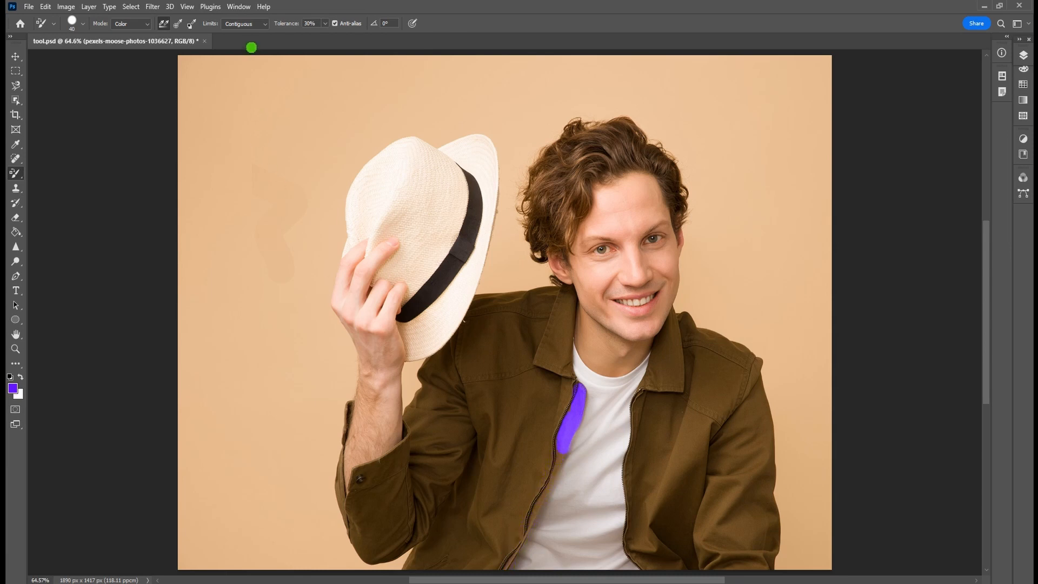
Step: Try recoloring the jacket's shoulder and outer sleeve edge purple with the limits set to Find Edges, and undo both strokes
{"action": "left_click", "coordinate": [244, 23]}
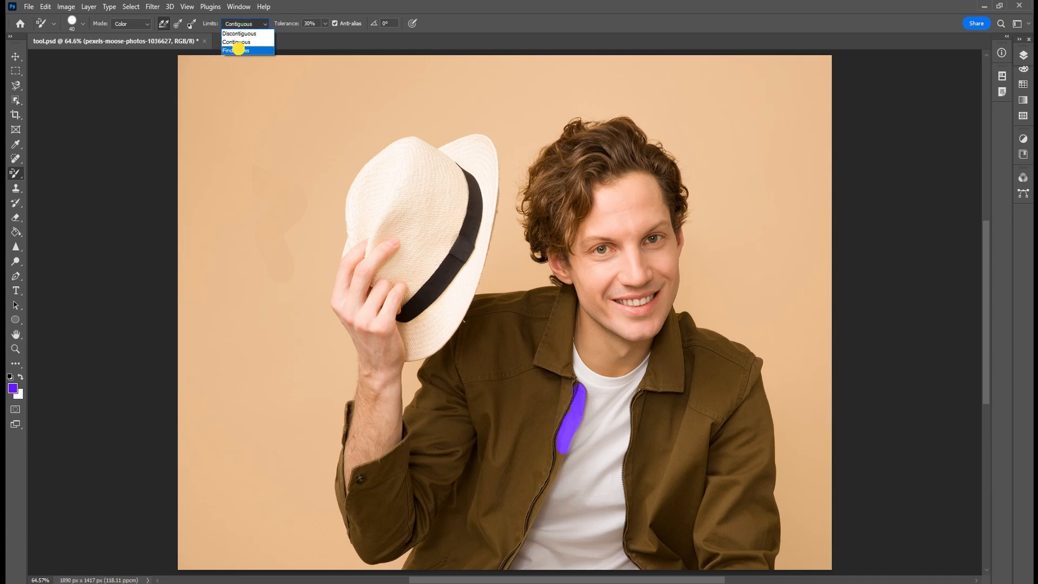
{"action": "left_click", "coordinate": [238, 50]}
{"action": "mouse_move", "coordinate": [691, 323]}
{"action": "left_mouse_down"}
{"action": "mouse_move", "coordinate": [763, 365]}
{"action": "mouse_move", "coordinate": [680, 319]}
{"action": "left_mouse_up"}
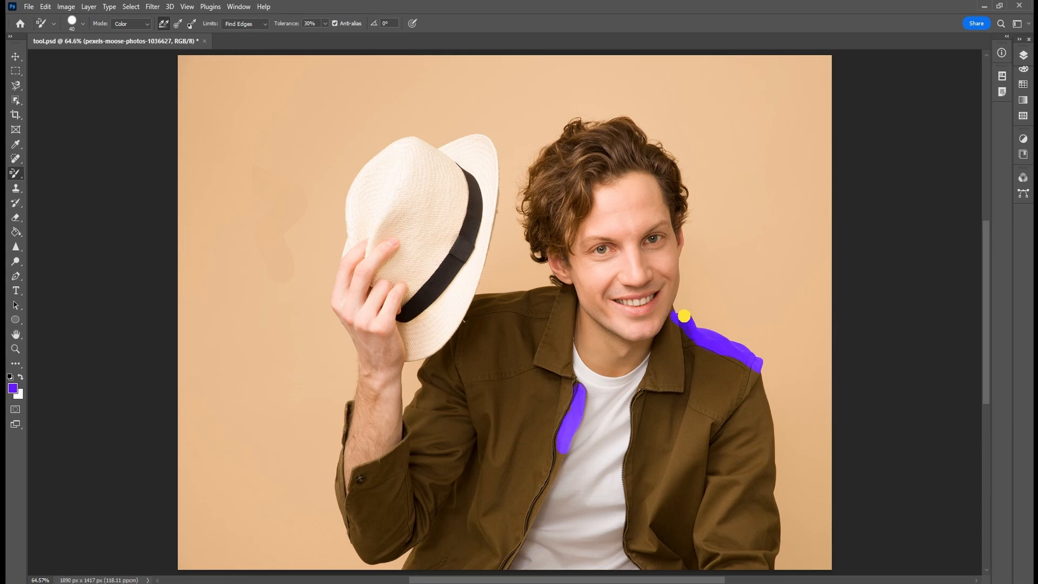
{"action": "mouse_move", "coordinate": [762, 374]}
{"action": "left_mouse_down"}
{"action": "mouse_move", "coordinate": [769, 579]}
{"action": "mouse_move", "coordinate": [767, 447]}
{"action": "mouse_move", "coordinate": [745, 373]}
{"action": "mouse_move", "coordinate": [763, 416]}
{"action": "mouse_move", "coordinate": [770, 538]}
{"action": "left_mouse_up"}
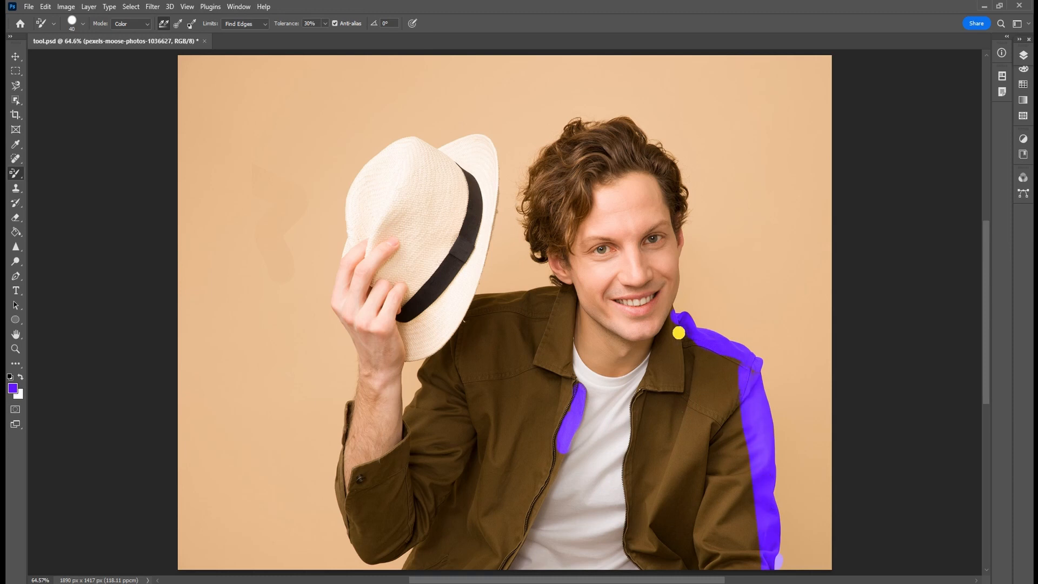
{"action": "key", "text": "ctrl+z"}
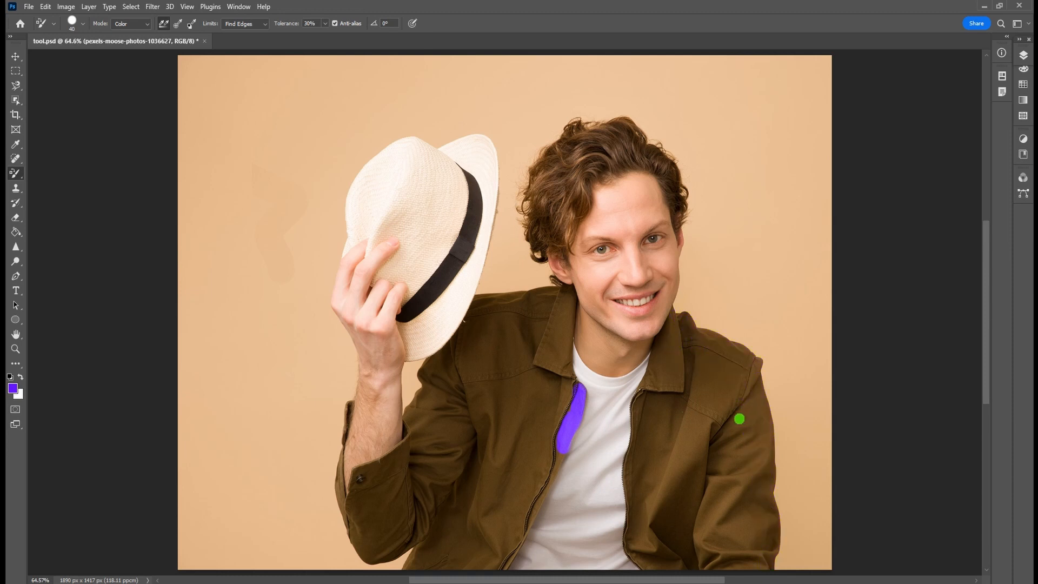
{"action": "key", "text": "ctrl+z"}
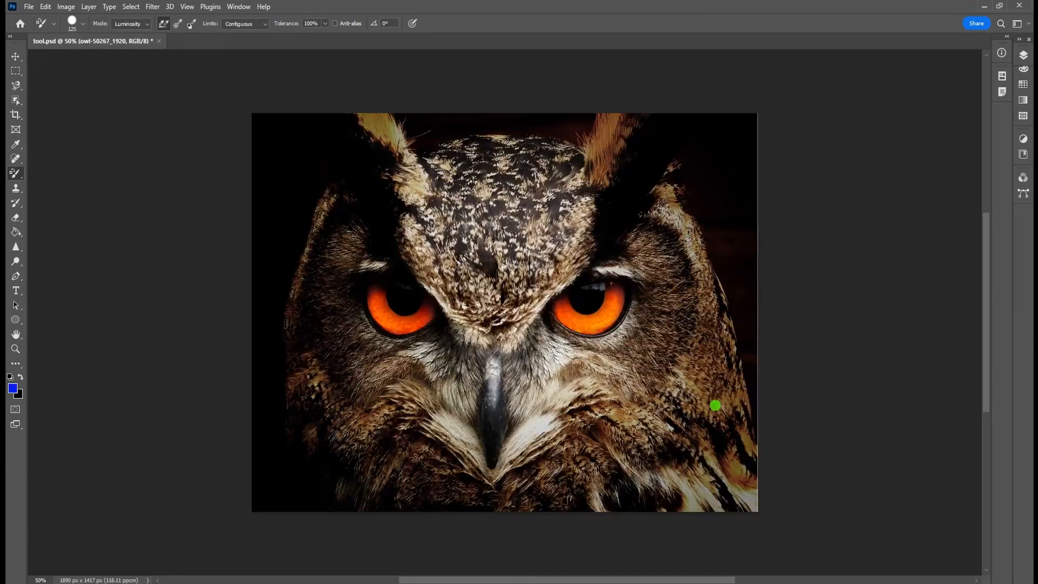
Step: Select the Color Replacement tool for the owl image and set its mode to Hue
{"action": "right_click", "coordinate": [11, 172]}
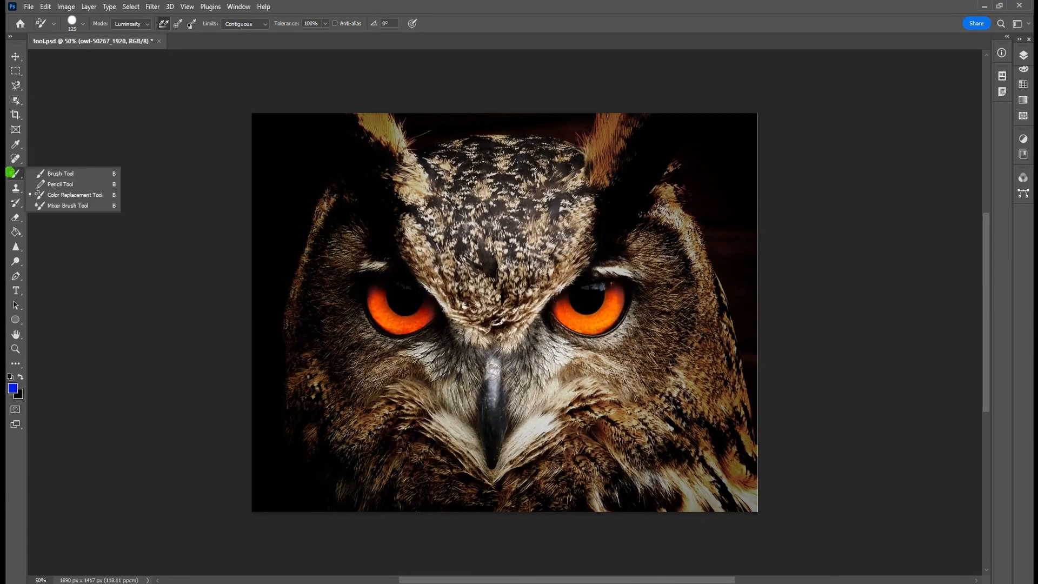
{"action": "left_click", "coordinate": [58, 195]}
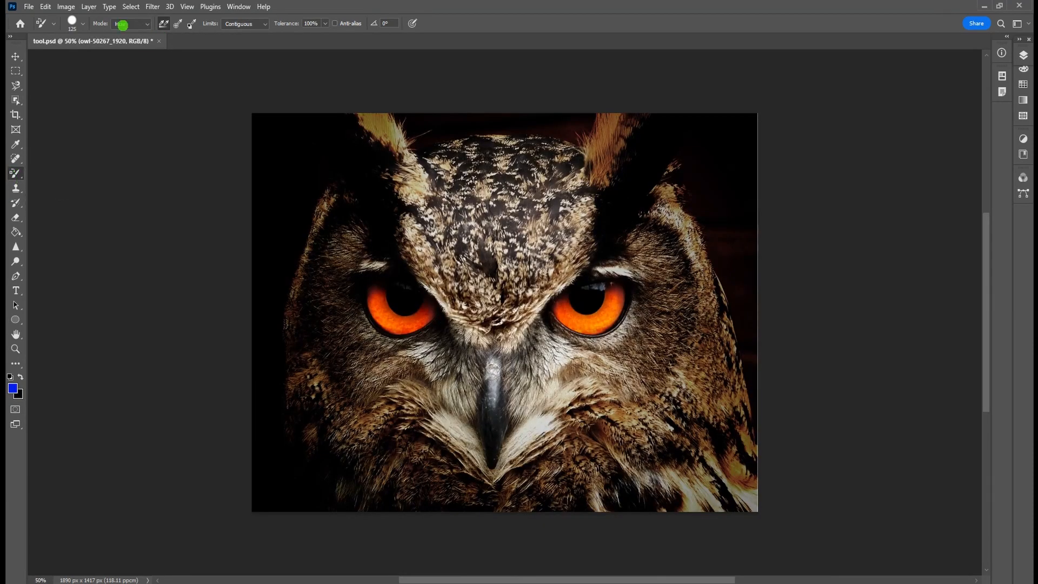
{"action": "left_click", "coordinate": [122, 25]}
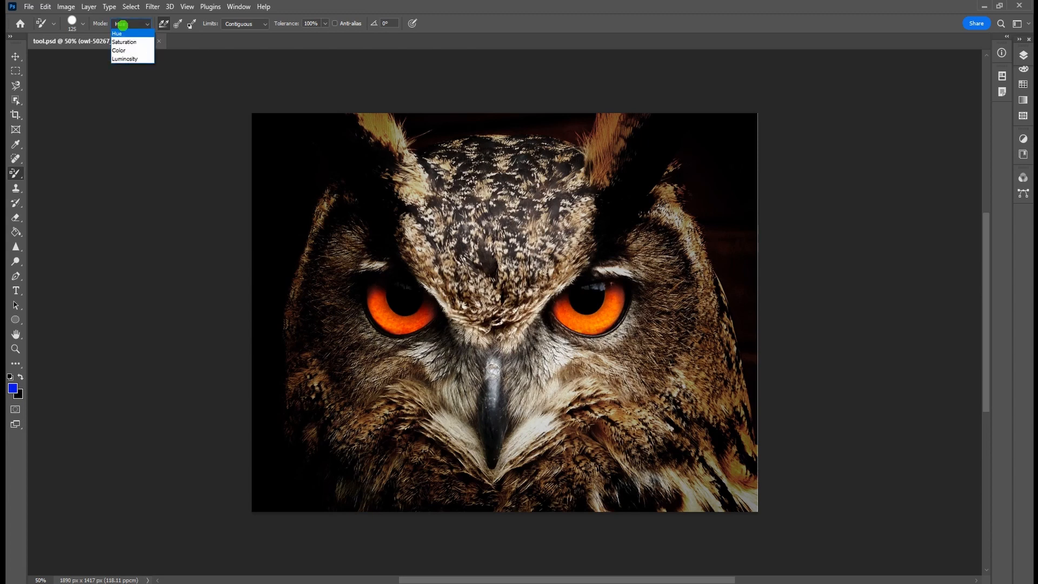
{"action": "left_click", "coordinate": [122, 25]}
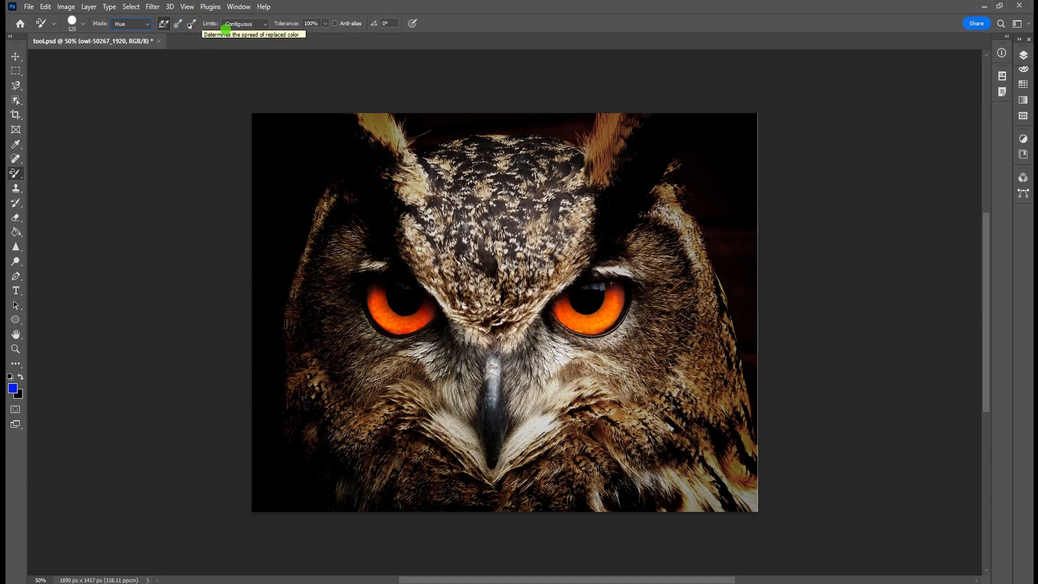
Step: Switch the limits to Find Edges and back to Contiguous, and turn on anti-aliasing
{"action": "left_click", "coordinate": [242, 24]}
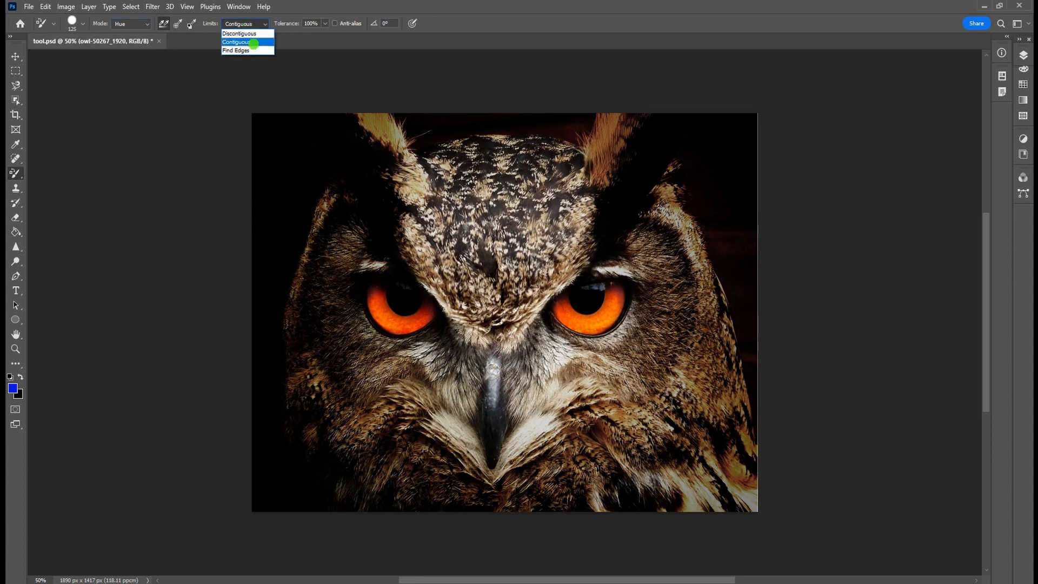
{"action": "left_click", "coordinate": [251, 50]}
{"action": "left_click", "coordinate": [264, 23]}
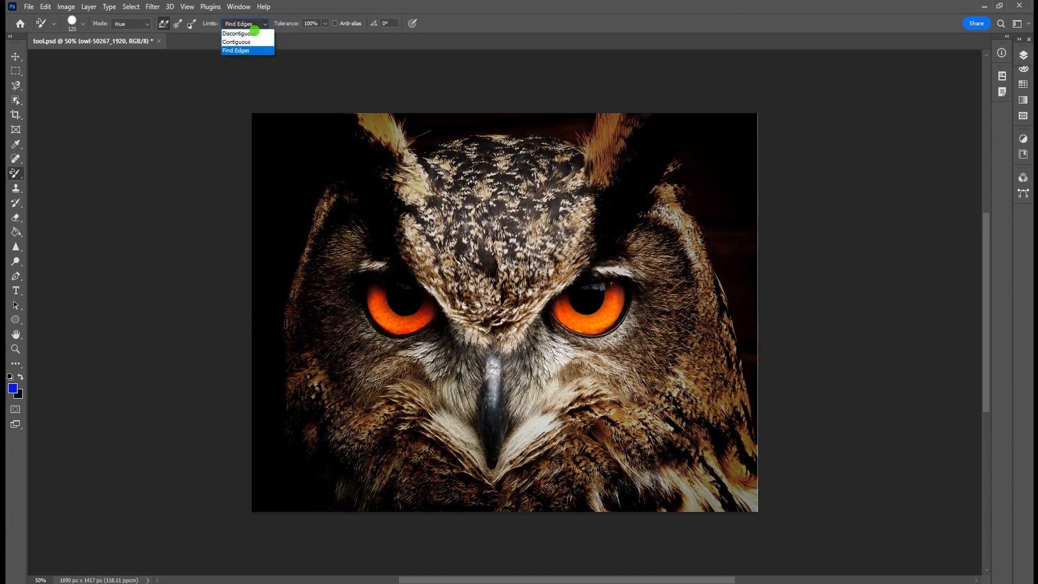
{"action": "left_click", "coordinate": [246, 41]}
{"action": "left_click", "coordinate": [325, 24]}
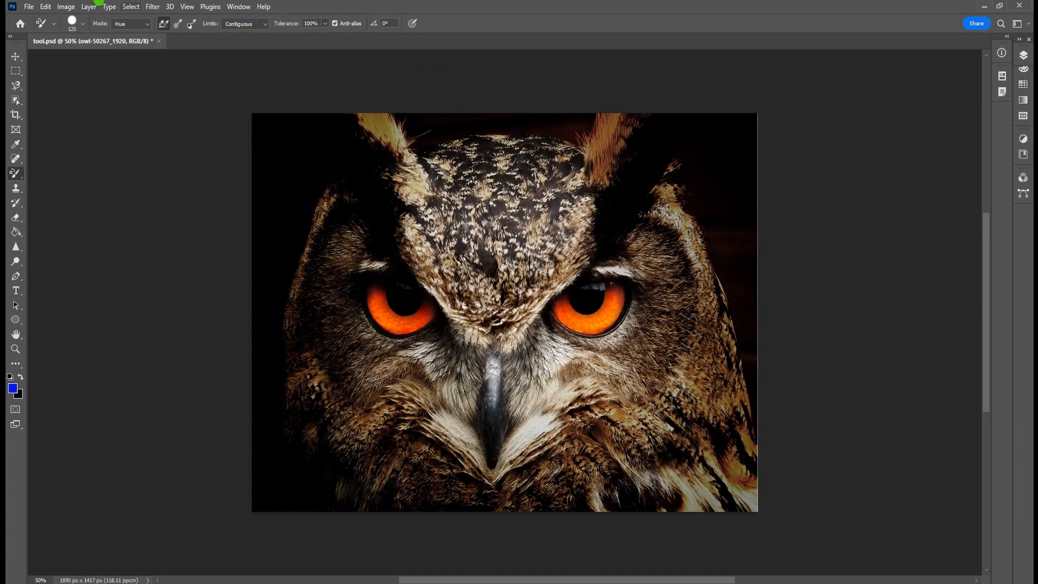
Step: Recolor both of the owl's orange irises blue using Color mode
{"action": "left_click", "coordinate": [124, 24]}
{"action": "left_click", "coordinate": [122, 50]}
{"action": "mouse_move", "coordinate": [375, 299]}
{"action": "left_mouse_down"}
{"action": "mouse_move", "coordinate": [383, 321]}
{"action": "mouse_move", "coordinate": [412, 324]}
{"action": "mouse_move", "coordinate": [426, 309]}
{"action": "left_mouse_up"}
{"action": "mouse_move", "coordinate": [557, 299]}
{"action": "left_mouse_down"}
{"action": "mouse_move", "coordinate": [581, 316]}
{"action": "mouse_move", "coordinate": [615, 307]}
{"action": "mouse_move", "coordinate": [622, 285]}
{"action": "mouse_move", "coordinate": [602, 303]}
{"action": "left_mouse_up"}
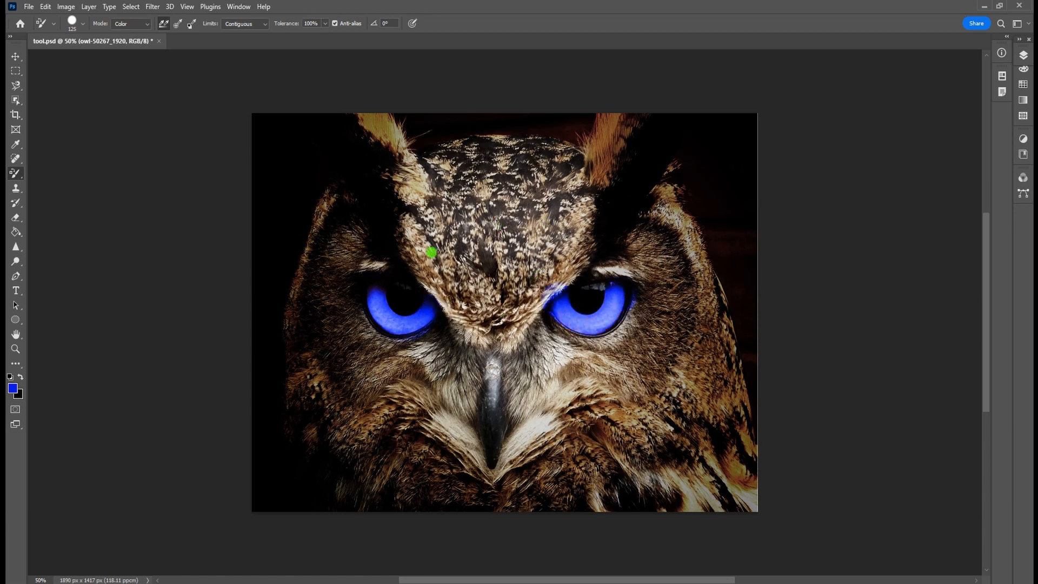
Step: Set the mode to Saturation and intensify the color of the owl's two ear tufts
{"action": "left_click", "coordinate": [129, 24]}
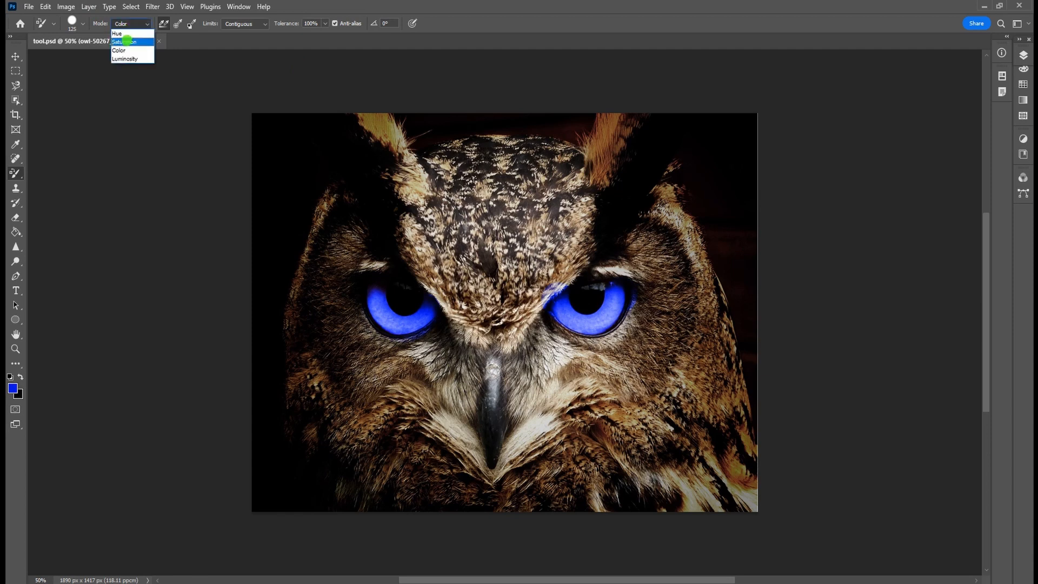
{"action": "left_click", "coordinate": [126, 41]}
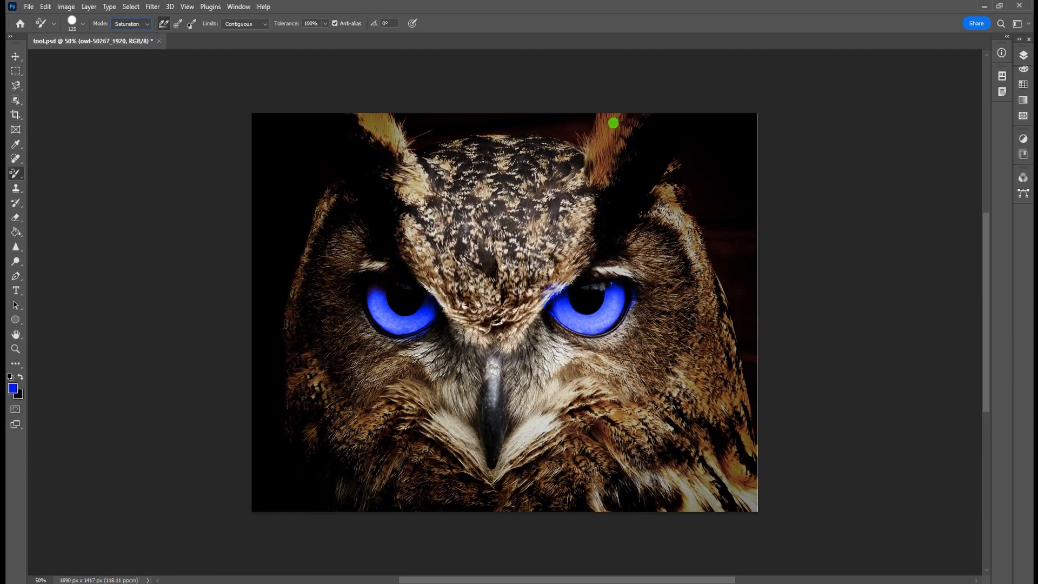
{"action": "mouse_move", "coordinate": [612, 120]}
{"action": "left_mouse_down"}
{"action": "mouse_move", "coordinate": [622, 128]}
{"action": "mouse_move", "coordinate": [605, 142]}
{"action": "left_mouse_up"}
{"action": "mouse_move", "coordinate": [371, 121]}
{"action": "left_mouse_down"}
{"action": "mouse_move", "coordinate": [398, 158]}
{"action": "mouse_move", "coordinate": [380, 145]}
{"action": "mouse_move", "coordinate": [399, 172]}
{"action": "left_mouse_up"}
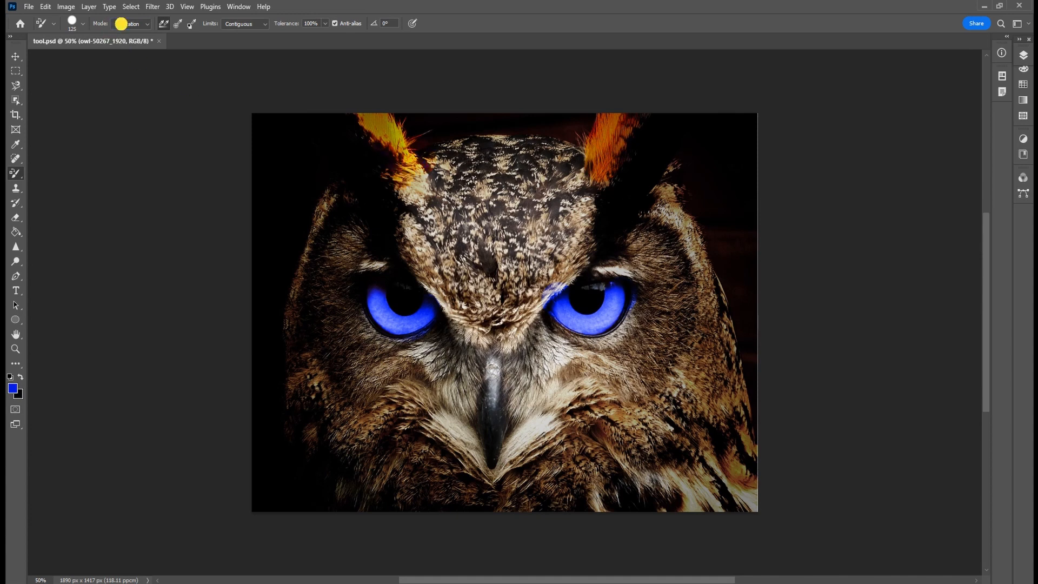
Step: Try Luminosity mode strokes on the owl's side feathers, forehead and beak, undoing each one
{"action": "left_click", "coordinate": [128, 24]}
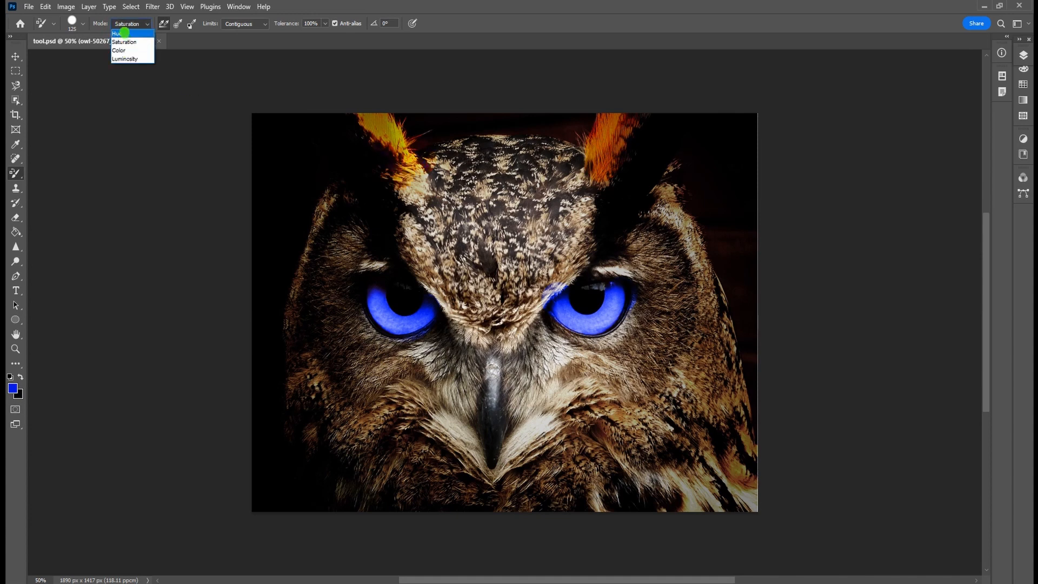
{"action": "left_click", "coordinate": [122, 59]}
{"action": "mouse_move", "coordinate": [339, 250]}
{"action": "left_mouse_down"}
{"action": "mouse_move", "coordinate": [323, 298]}
{"action": "mouse_move", "coordinate": [340, 226]}
{"action": "left_mouse_up"}
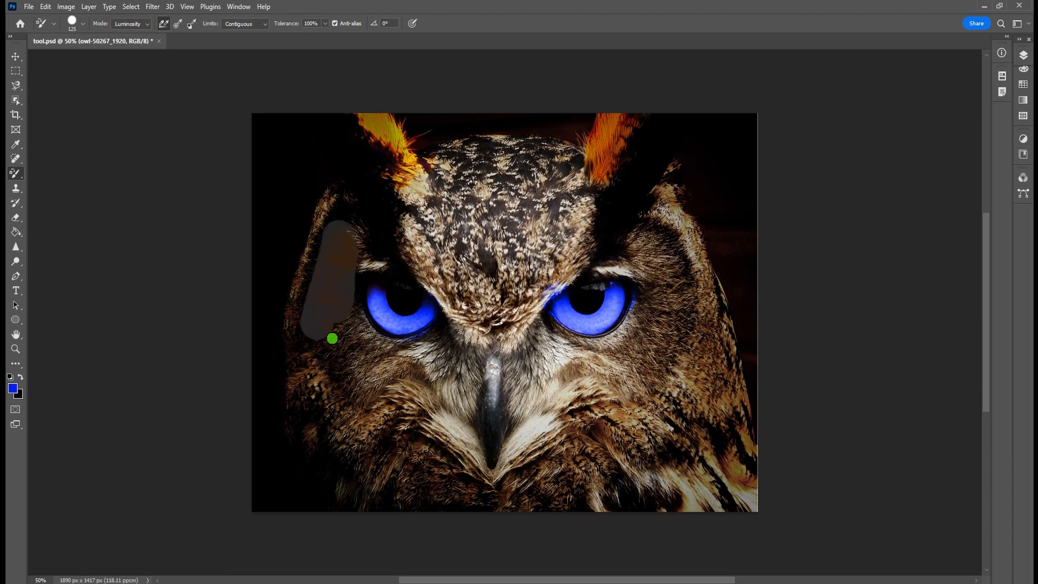
{"action": "key", "text": "ctrl+z"}
{"action": "mouse_move", "coordinate": [464, 271]}
{"action": "left_mouse_down"}
{"action": "mouse_move", "coordinate": [466, 196]}
{"action": "mouse_move", "coordinate": [495, 243]}
{"action": "mouse_move", "coordinate": [534, 180]}
{"action": "left_mouse_up"}
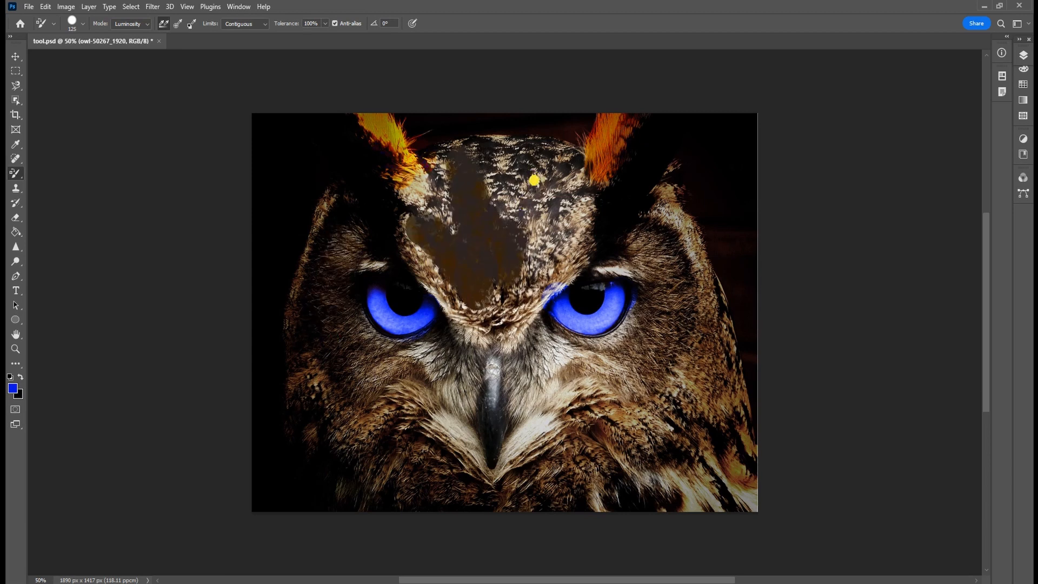
{"action": "key", "text": "ctrl+z"}
{"action": "left_click_drag", "start_coordinate": [494, 394], "coordinate": [489, 436]}
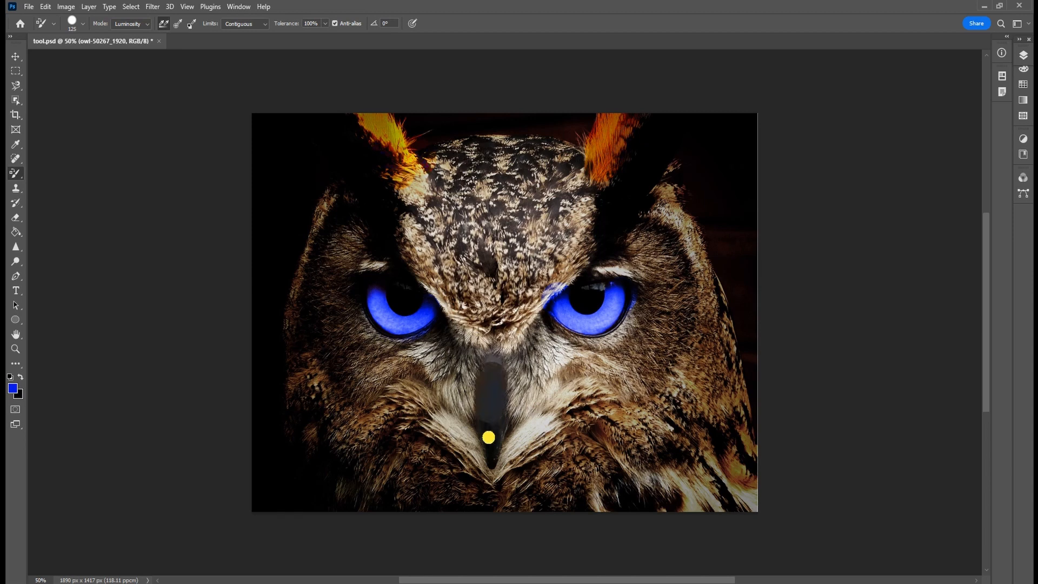
{"action": "key", "text": "ctrl+z"}
Step: Try recoloring the owl's beak and lower feathers blue in Color mode, and undo the painting
{"action": "left_click", "coordinate": [128, 24]}
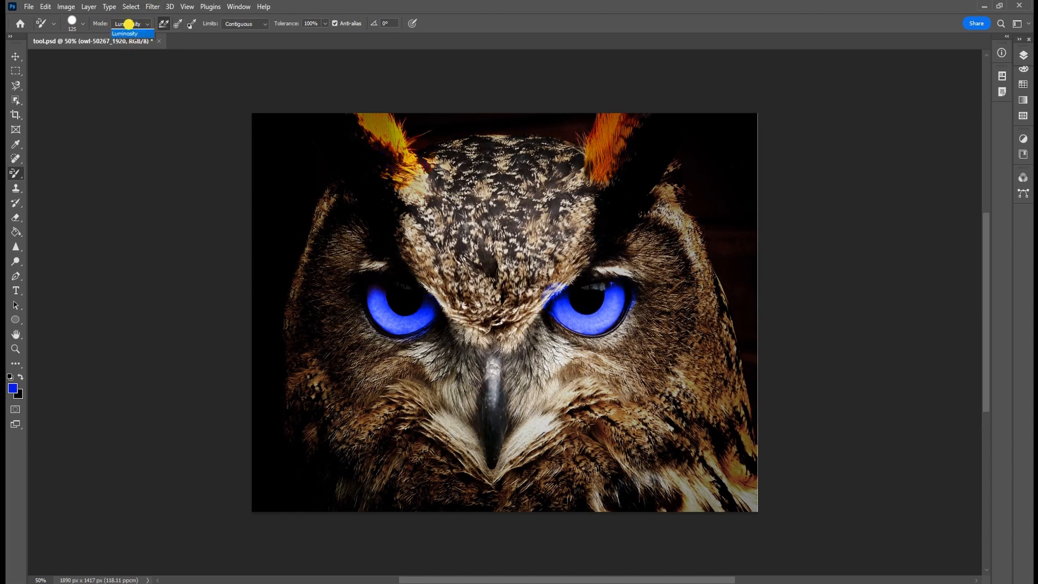
{"action": "left_click", "coordinate": [126, 49]}
{"action": "mouse_move", "coordinate": [504, 349]}
{"action": "left_mouse_down"}
{"action": "mouse_move", "coordinate": [487, 424]}
{"action": "mouse_move", "coordinate": [476, 408]}
{"action": "mouse_move", "coordinate": [485, 317]}
{"action": "mouse_move", "coordinate": [510, 343]}
{"action": "mouse_move", "coordinate": [518, 393]}
{"action": "mouse_move", "coordinate": [557, 411]}
{"action": "mouse_move", "coordinate": [571, 438]}
{"action": "mouse_move", "coordinate": [692, 418]}
{"action": "mouse_move", "coordinate": [665, 452]}
{"action": "mouse_move", "coordinate": [540, 531]}
{"action": "mouse_move", "coordinate": [760, 506]}
{"action": "mouse_move", "coordinate": [522, 443]}
{"action": "mouse_move", "coordinate": [332, 449]}
{"action": "mouse_move", "coordinate": [322, 436]}
{"action": "mouse_move", "coordinate": [601, 472]}
{"action": "left_mouse_up"}
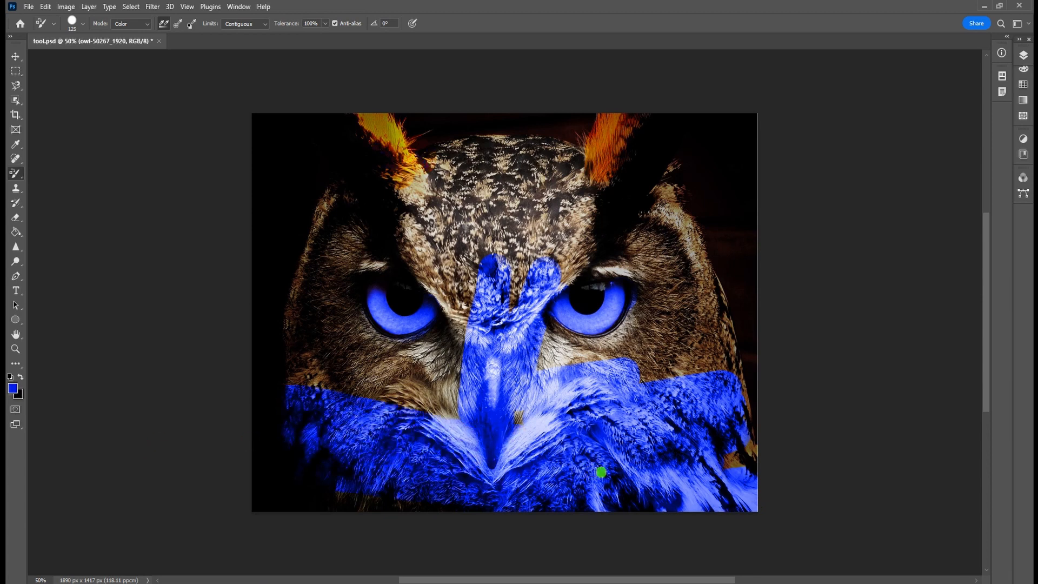
{"action": "key", "text": "ctrl+z"}
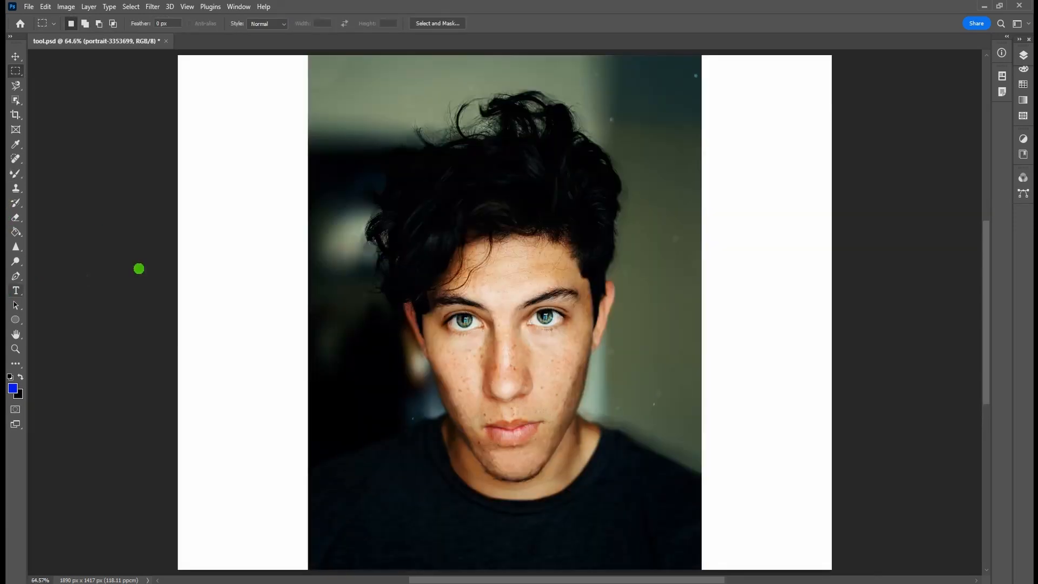
Step: Select the Mixer Brush tool for the portrait and pick one of the recently used brush presets
{"action": "right_click", "coordinate": [15, 173]}
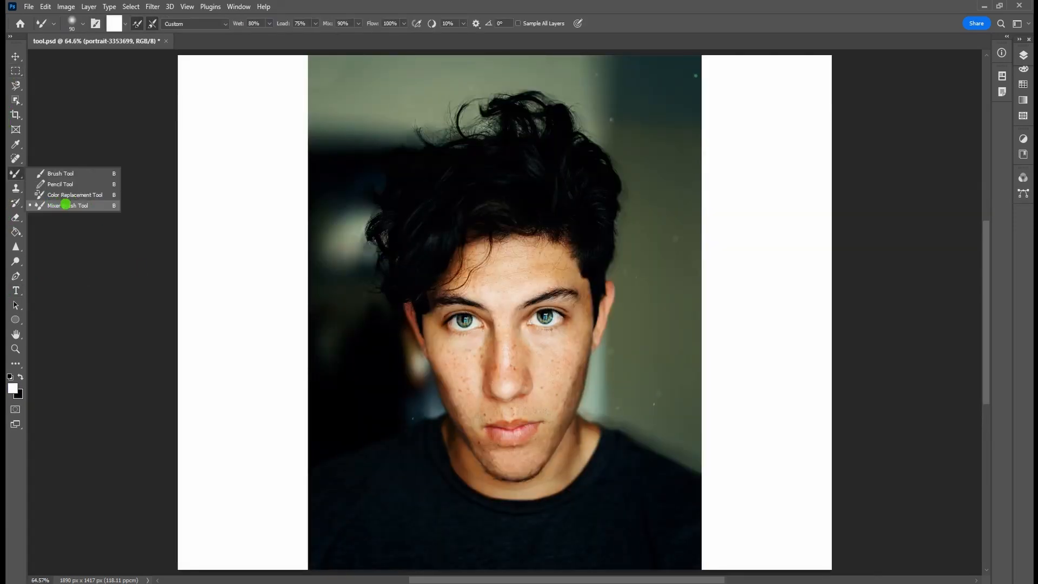
{"action": "left_click", "coordinate": [59, 203]}
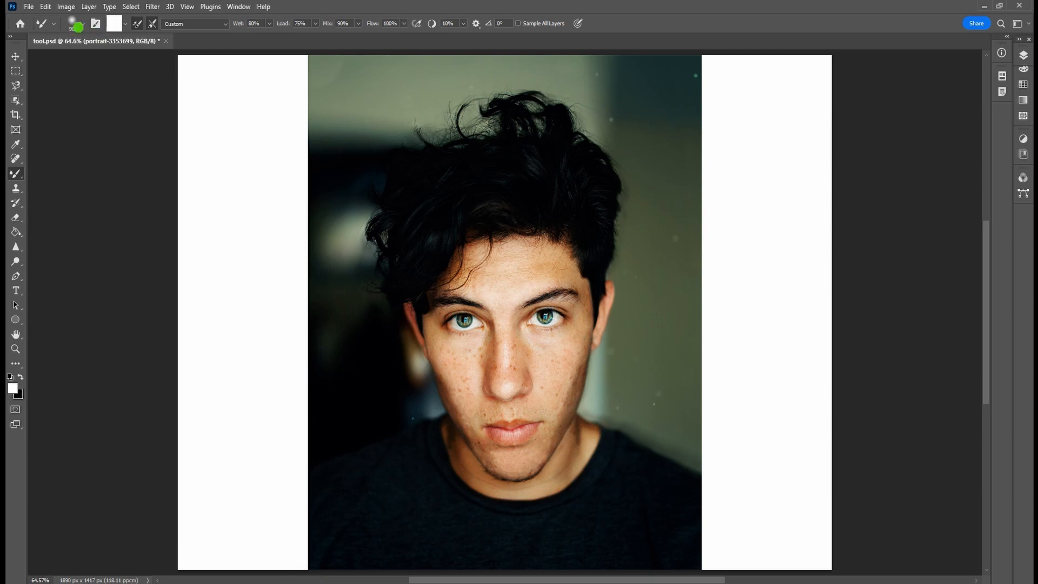
{"action": "left_click", "coordinate": [79, 24]}
{"action": "left_click", "coordinate": [79, 25]}
{"action": "left_click", "coordinate": [79, 26]}
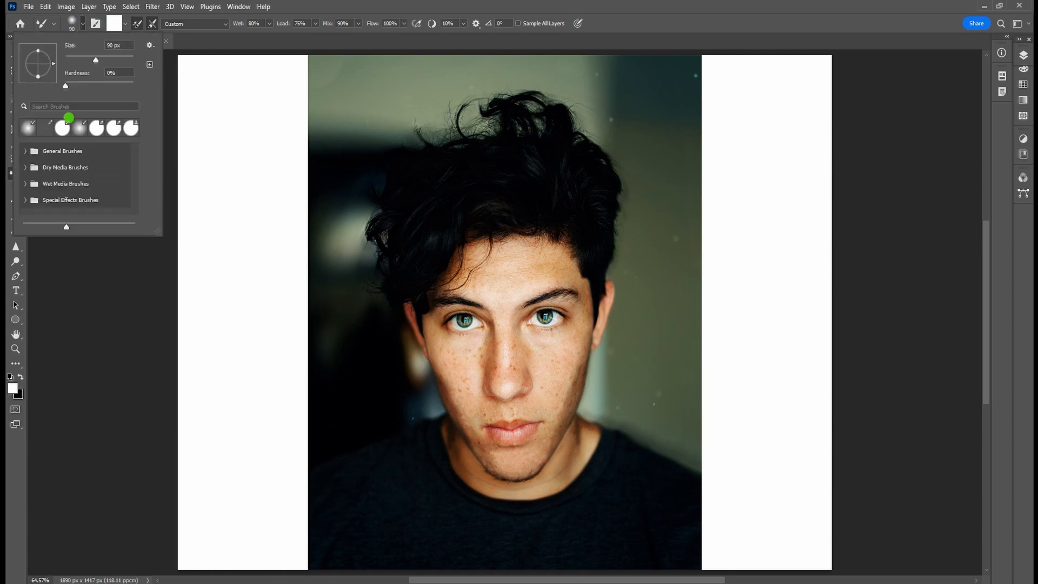
{"action": "left_click", "coordinate": [60, 133]}
{"action": "key", "text": "shift+b"}
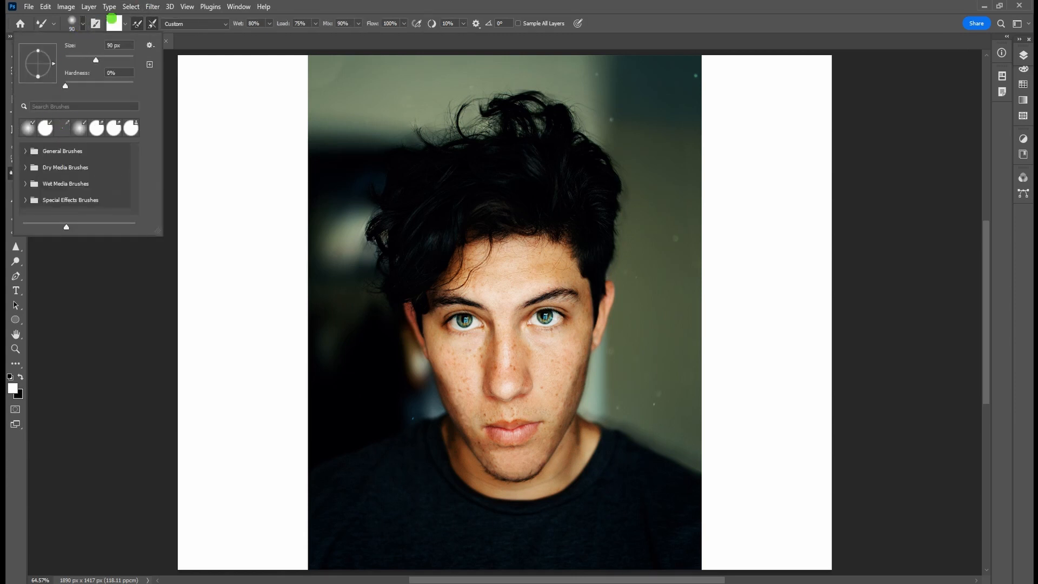
Step: Load the Mixer Brush with bright red and choose the Wet blending preset
{"action": "left_click", "coordinate": [113, 24]}
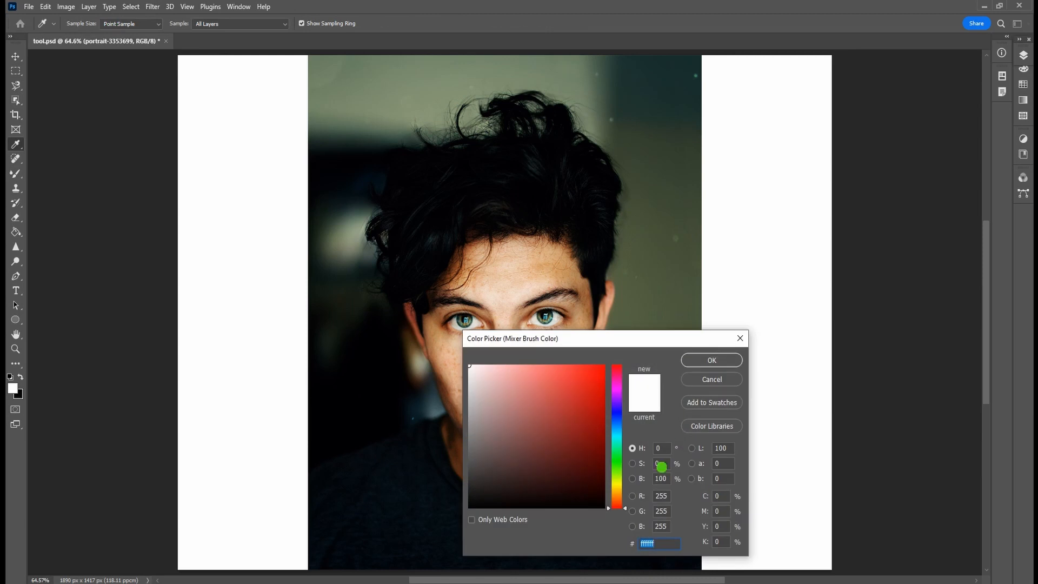
{"action": "left_click", "coordinate": [602, 393]}
{"action": "left_click", "coordinate": [711, 360]}
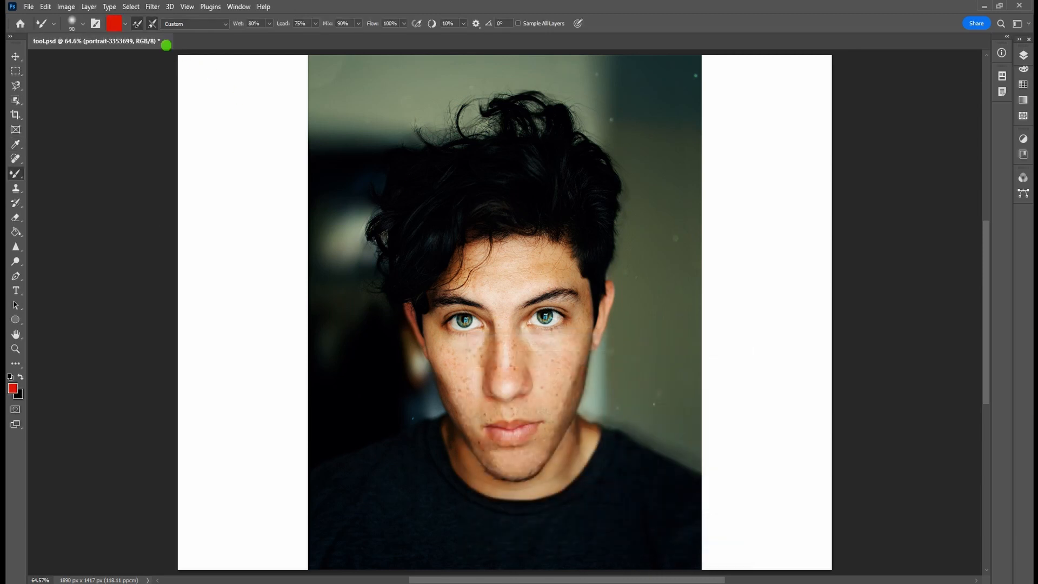
{"action": "left_click", "coordinate": [187, 23]}
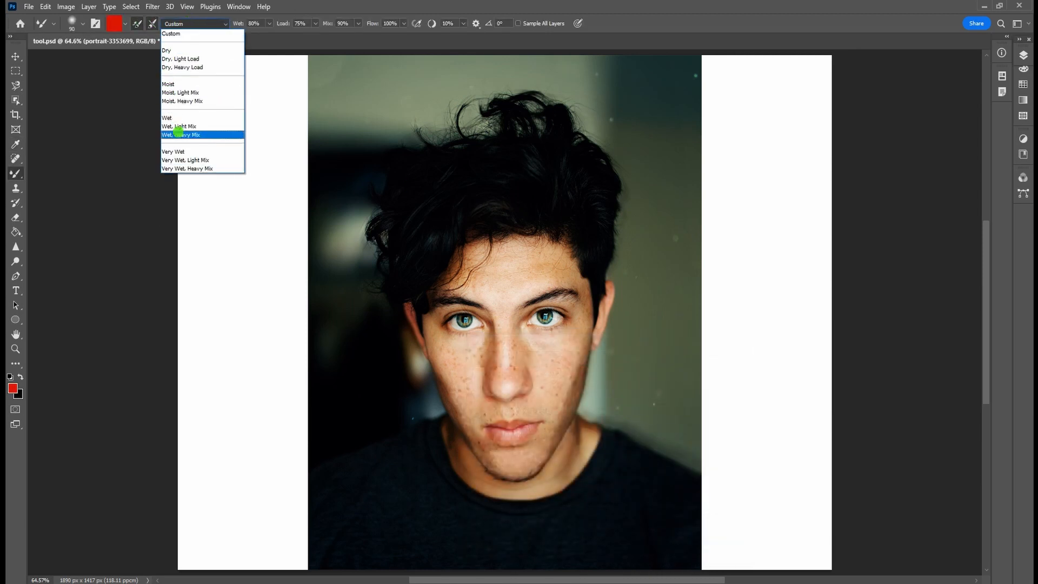
{"action": "left_click", "coordinate": [177, 119]}
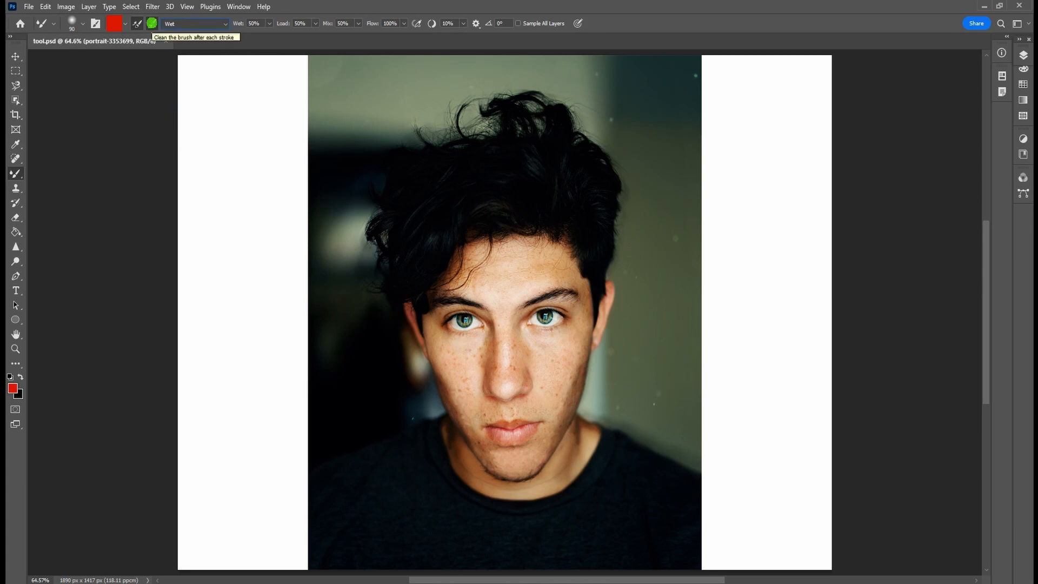
Step: Try a red Mixer Brush patch on the forehead and a cleaned-brush stroke down the cheek, and undo both
{"action": "mouse_move", "coordinate": [533, 282]}
{"action": "left_mouse_down"}
{"action": "mouse_move", "coordinate": [510, 280]}
{"action": "mouse_move", "coordinate": [528, 260]}
{"action": "mouse_move", "coordinate": [489, 248]}
{"action": "mouse_move", "coordinate": [484, 259]}
{"action": "left_mouse_up"}
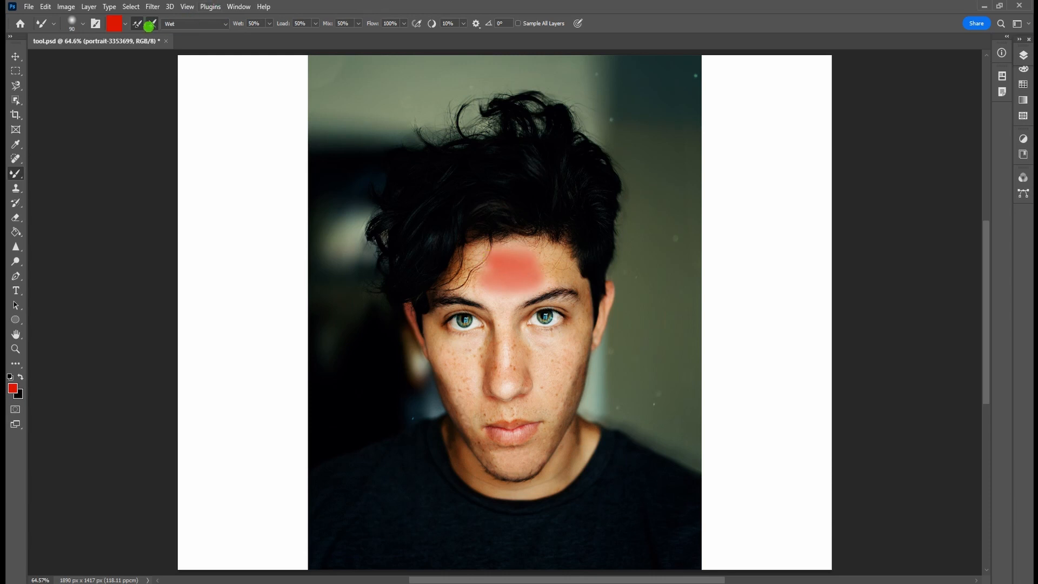
{"action": "left_click", "coordinate": [125, 23]}
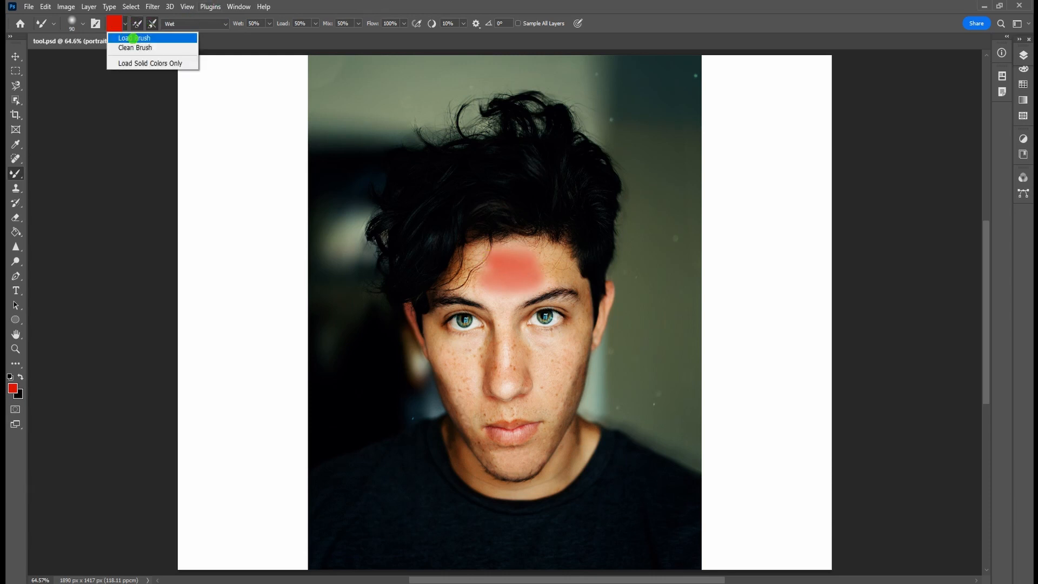
{"action": "left_click", "coordinate": [135, 48]}
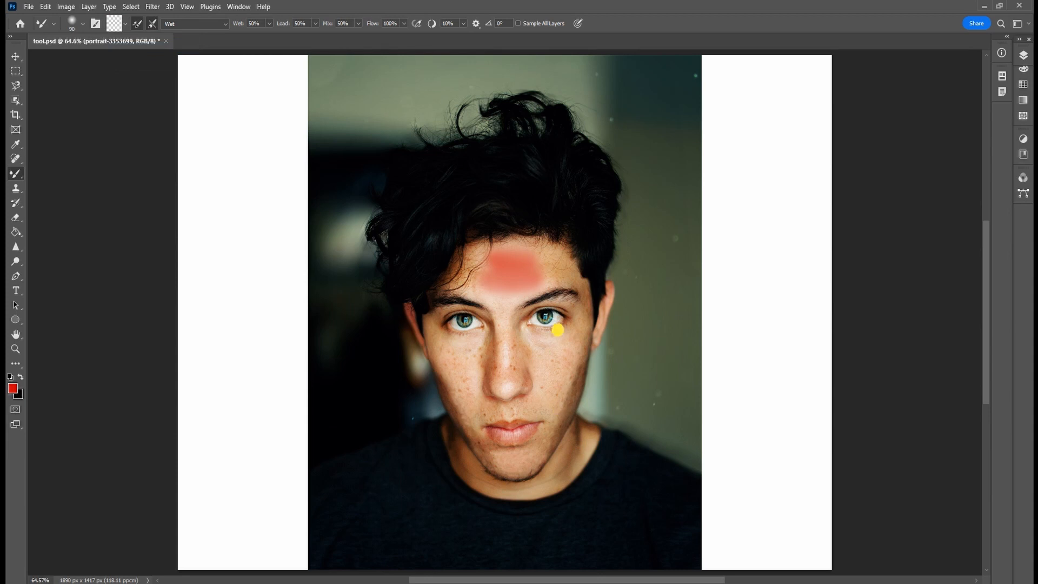
{"action": "left_click_drag", "start_coordinate": [557, 329], "coordinate": [564, 399]}
{"action": "key", "text": "ctrl+z"}
Step: Try a red Mixer Brush stroke beside the nose up to the eye corner, and undo it
{"action": "key", "text": "ctrl+plus"}
{"action": "key", "text": "ctrl+plus"}
{"action": "key", "text": "ctrl+plus"}
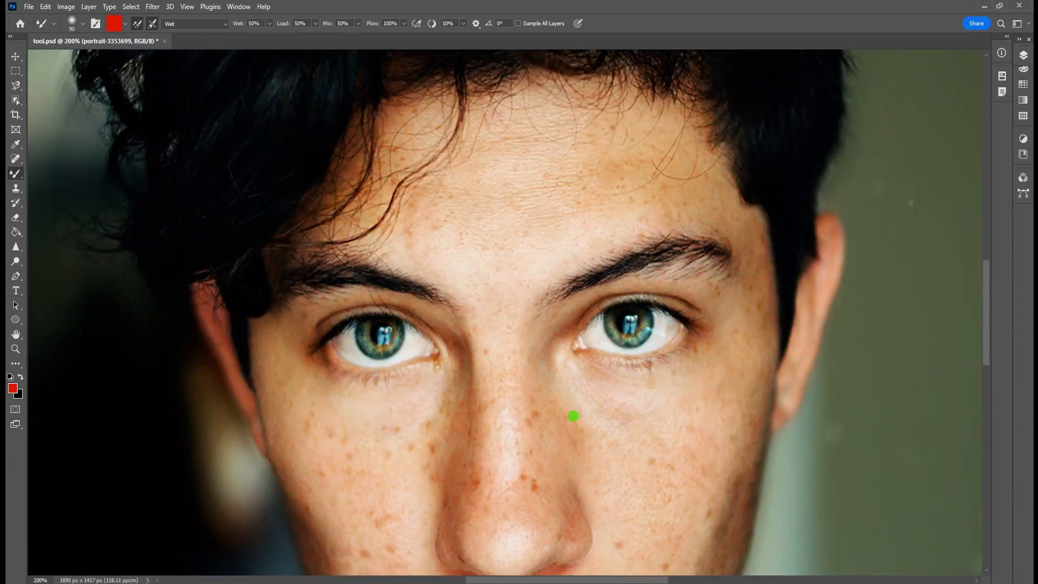
{"action": "left_click_drag", "start_coordinate": [574, 416], "coordinate": [568, 308]}
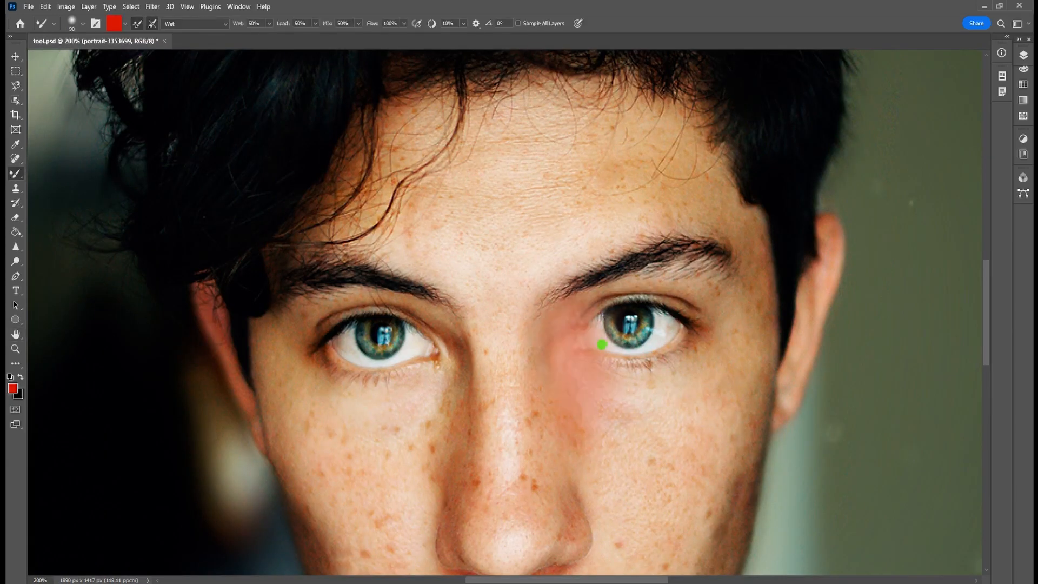
{"action": "key", "text": "ctrl+z"}
{"action": "key", "text": "h"}
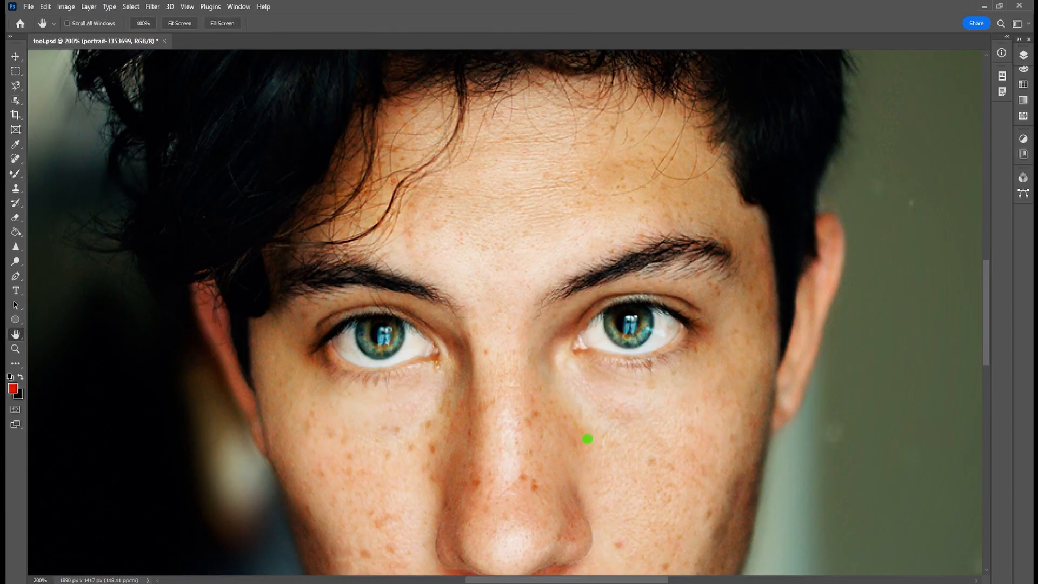
{"action": "left_click_drag", "start_coordinate": [577, 373], "coordinate": [573, 323]}
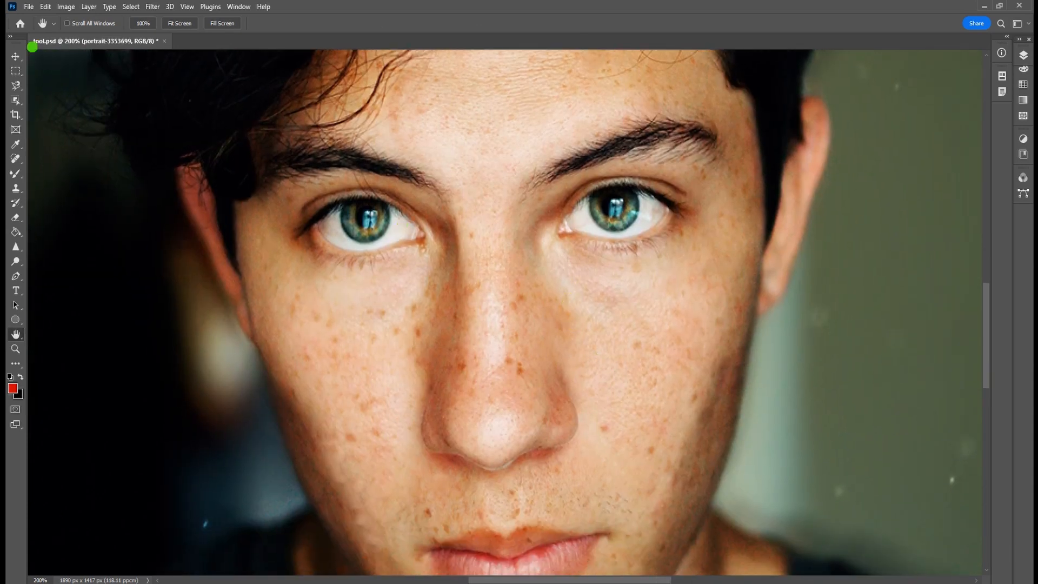
{"action": "key", "text": "ctrl+1"}
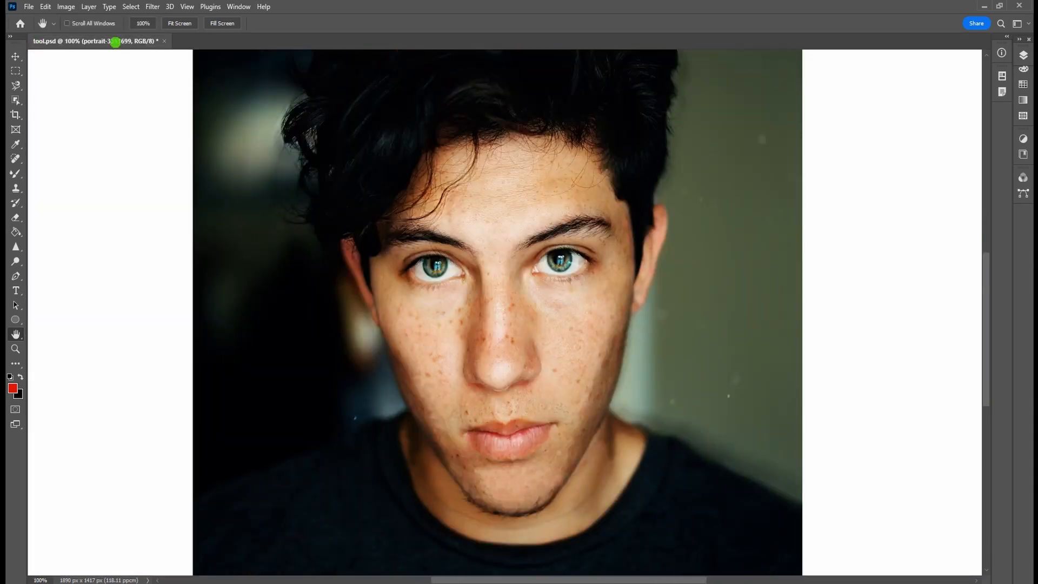
Step: Load the Mixer Brush with the skin tone e3c4ab sampled from the cheek below the eye
{"action": "left_click", "coordinate": [20, 173]}
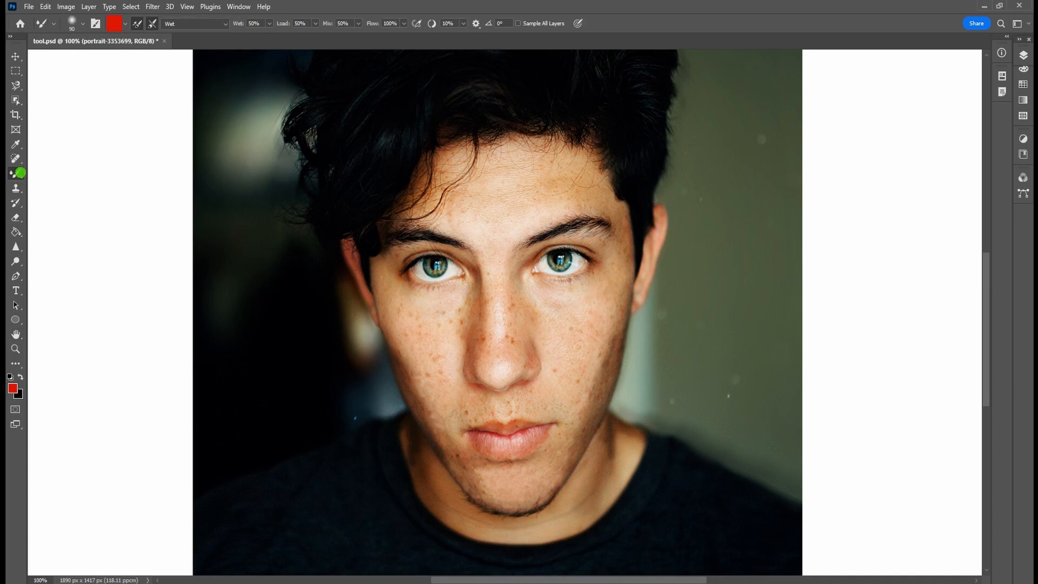
{"action": "left_click", "coordinate": [115, 23]}
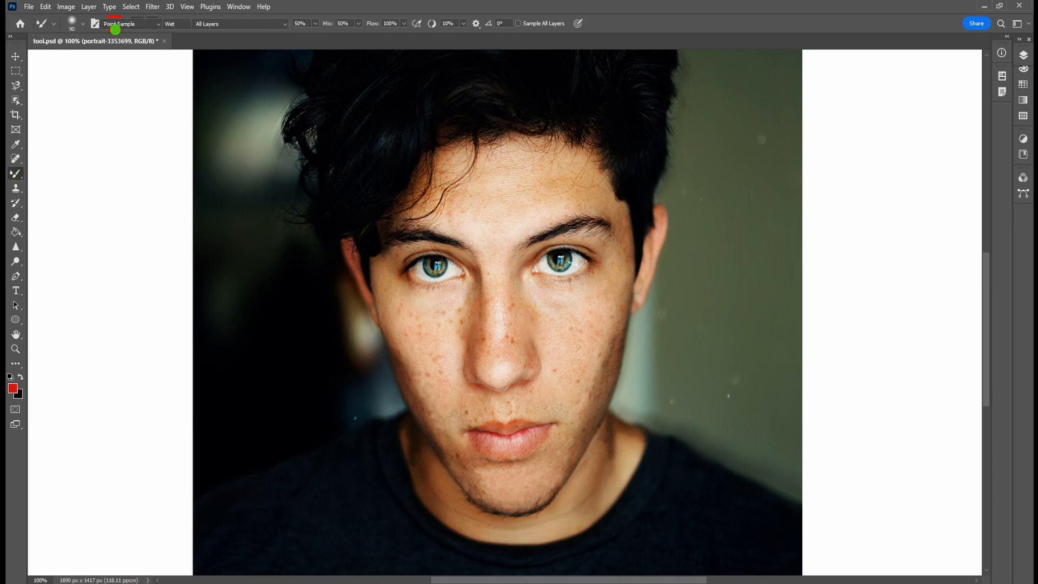
{"action": "left_click", "coordinate": [568, 310]}
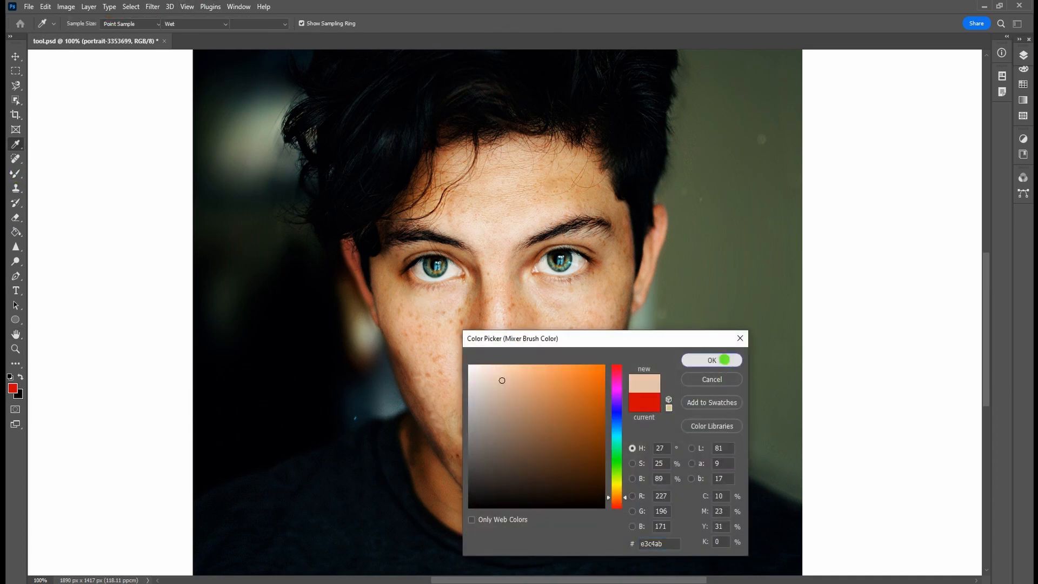
{"action": "left_click", "coordinate": [723, 360]}
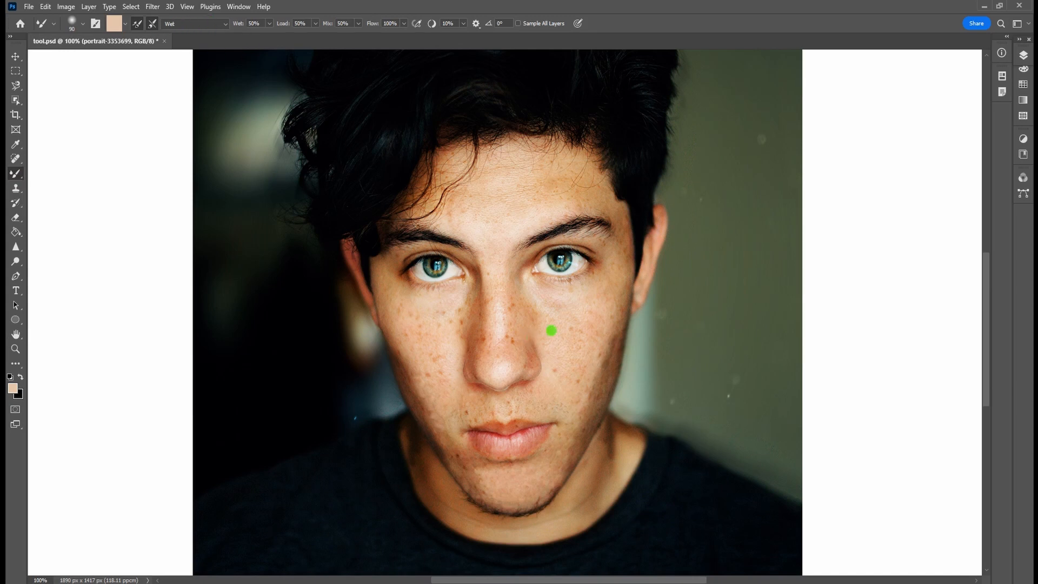
Step: Try smoothing the freckles on both cheeks, the nose and the forehead with the skin-toned Mixer Brush, and undo the last stroke
{"action": "mouse_move", "coordinate": [557, 310]}
{"action": "left_mouse_down"}
{"action": "mouse_move", "coordinate": [601, 312]}
{"action": "mouse_move", "coordinate": [564, 319]}
{"action": "mouse_move", "coordinate": [593, 340]}
{"action": "mouse_move", "coordinate": [607, 327]}
{"action": "mouse_move", "coordinate": [581, 352]}
{"action": "left_mouse_up"}
{"action": "mouse_move", "coordinate": [452, 320]}
{"action": "left_mouse_down"}
{"action": "mouse_move", "coordinate": [421, 325]}
{"action": "mouse_move", "coordinate": [446, 386]}
{"action": "mouse_move", "coordinate": [438, 356]}
{"action": "left_mouse_up"}
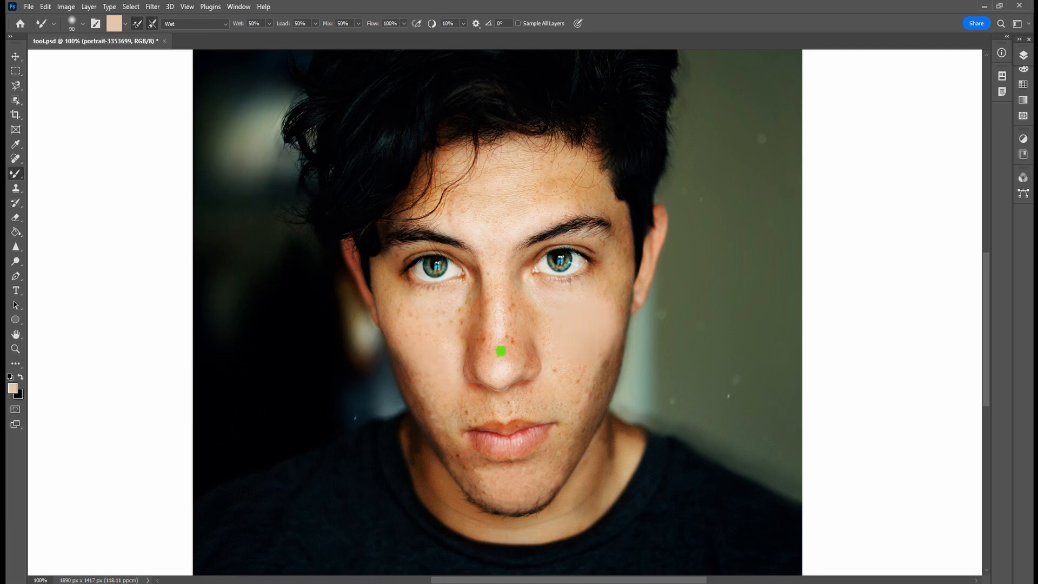
{"action": "left_click_drag", "start_coordinate": [498, 315], "coordinate": [509, 327]}
{"action": "mouse_move", "coordinate": [538, 201]}
{"action": "left_mouse_down"}
{"action": "mouse_move", "coordinate": [565, 183]}
{"action": "mouse_move", "coordinate": [620, 183]}
{"action": "mouse_move", "coordinate": [552, 181]}
{"action": "left_mouse_up"}
{"action": "key", "text": "ctrl+z"}
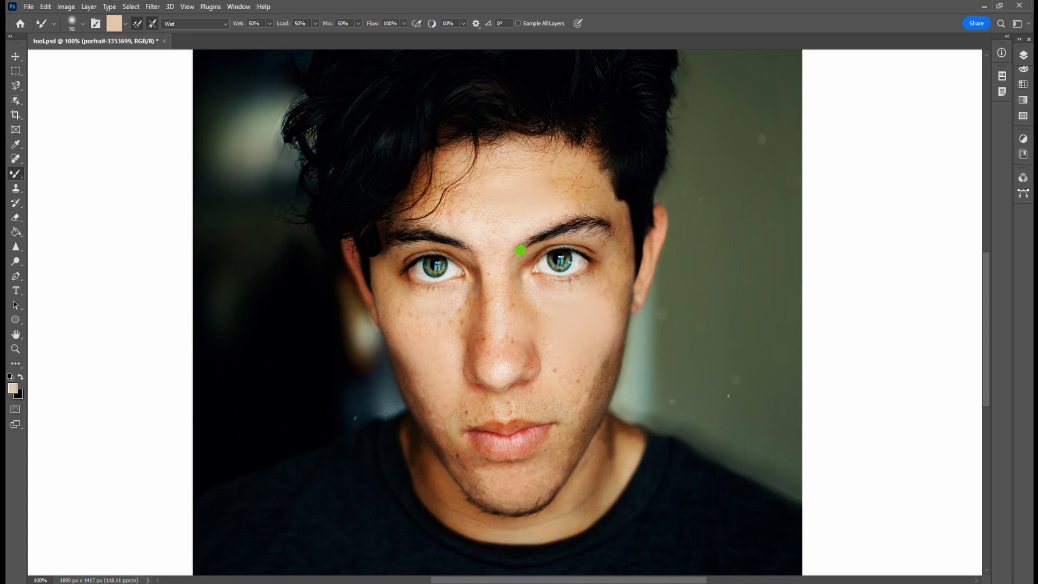
Step: Set the Mixer Brush's Wet value to 23% and undo the remaining smoothing strokes on the face
{"action": "left_click", "coordinate": [269, 23]}
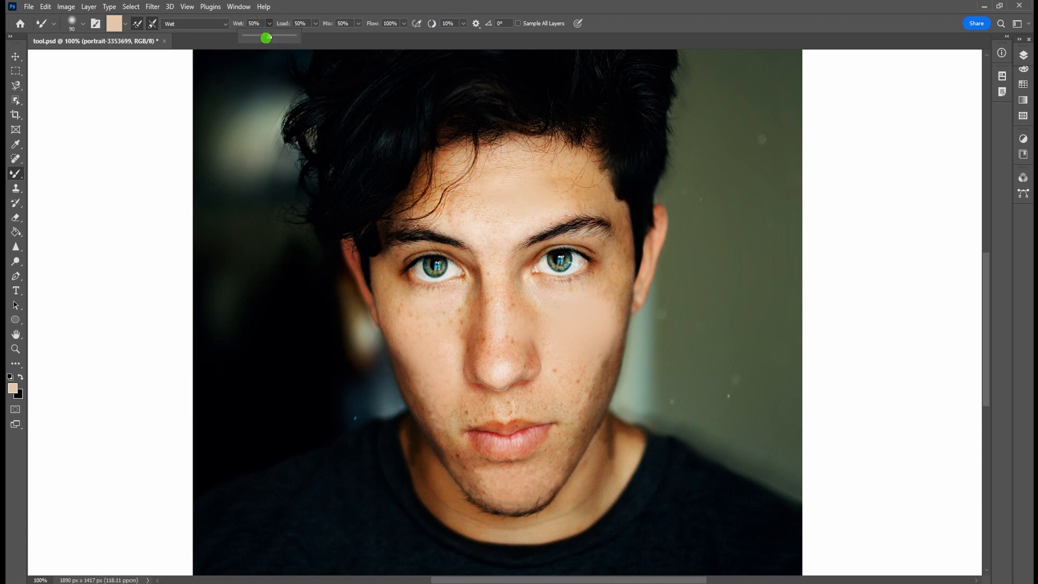
{"action": "left_click_drag", "start_coordinate": [266, 35], "coordinate": [256, 36]}
{"action": "left_click", "coordinate": [611, 288]}
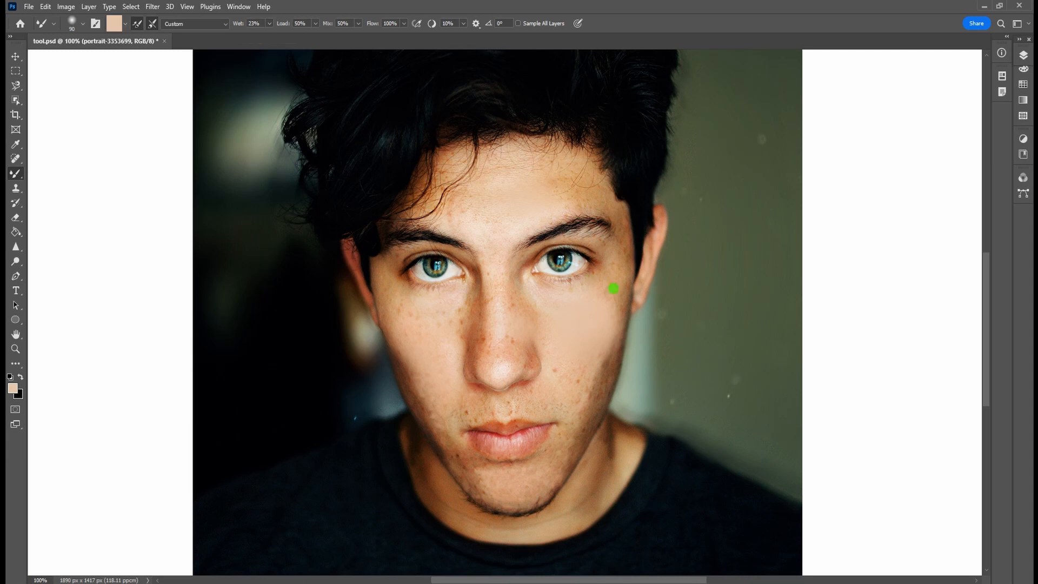
{"action": "key", "text": "ctrl+z"}
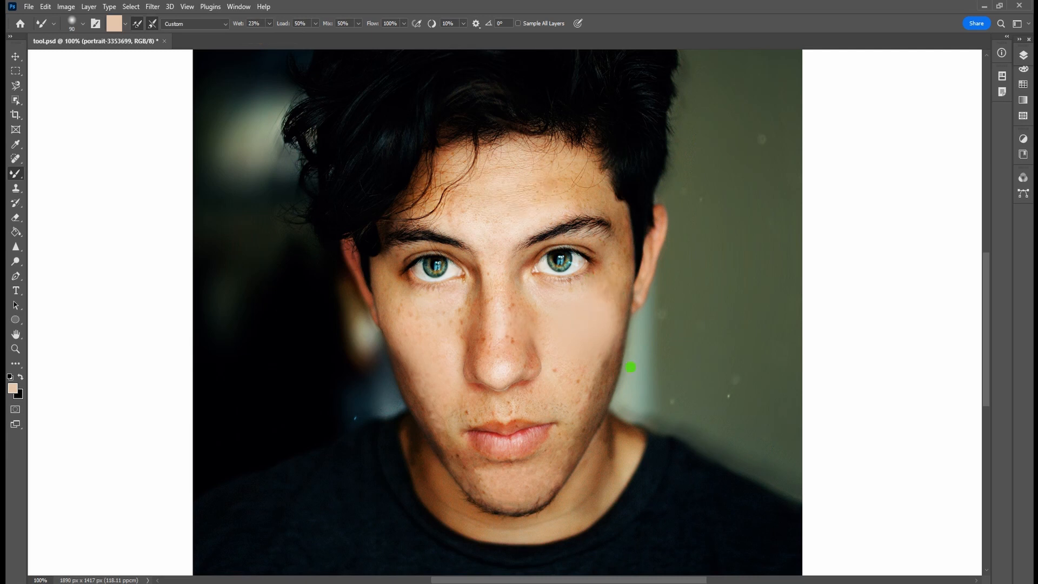
{"action": "key", "text": "ctrl+z"}
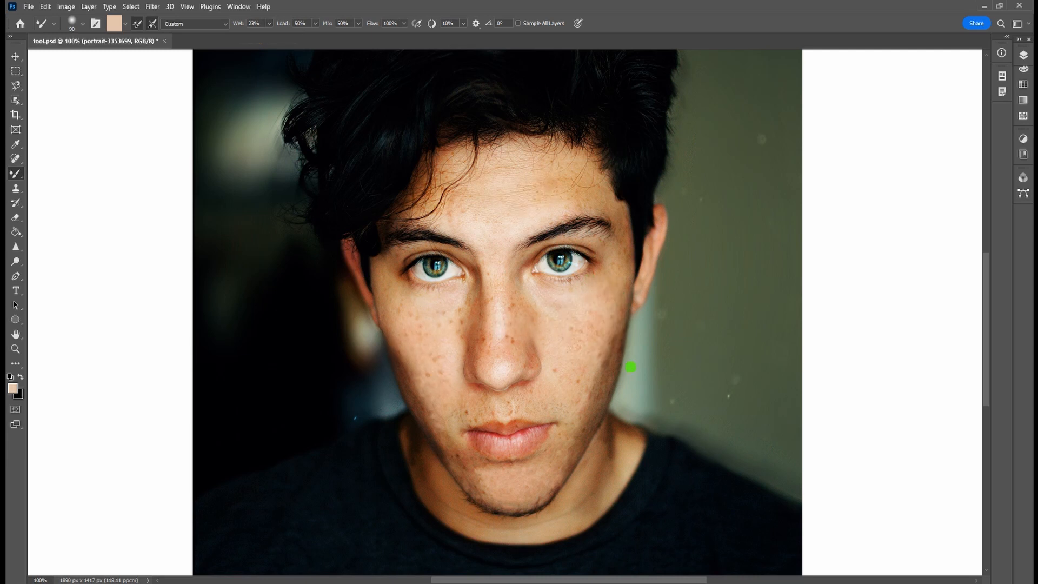
Step: Smooth the freckled skin on both cheeks, the jaw and the forehead with skin-toned Mixer Brush strokes
{"action": "left_click_drag", "start_coordinate": [584, 323], "coordinate": [614, 320]}
{"action": "mouse_move", "coordinate": [555, 341]}
{"action": "left_mouse_down"}
{"action": "mouse_move", "coordinate": [603, 356]}
{"action": "mouse_move", "coordinate": [617, 346]}
{"action": "mouse_move", "coordinate": [611, 334]}
{"action": "mouse_move", "coordinate": [607, 373]}
{"action": "left_mouse_up"}
{"action": "mouse_move", "coordinate": [485, 400]}
{"action": "left_mouse_down"}
{"action": "mouse_move", "coordinate": [461, 358]}
{"action": "mouse_move", "coordinate": [435, 389]}
{"action": "mouse_move", "coordinate": [401, 359]}
{"action": "left_mouse_up"}
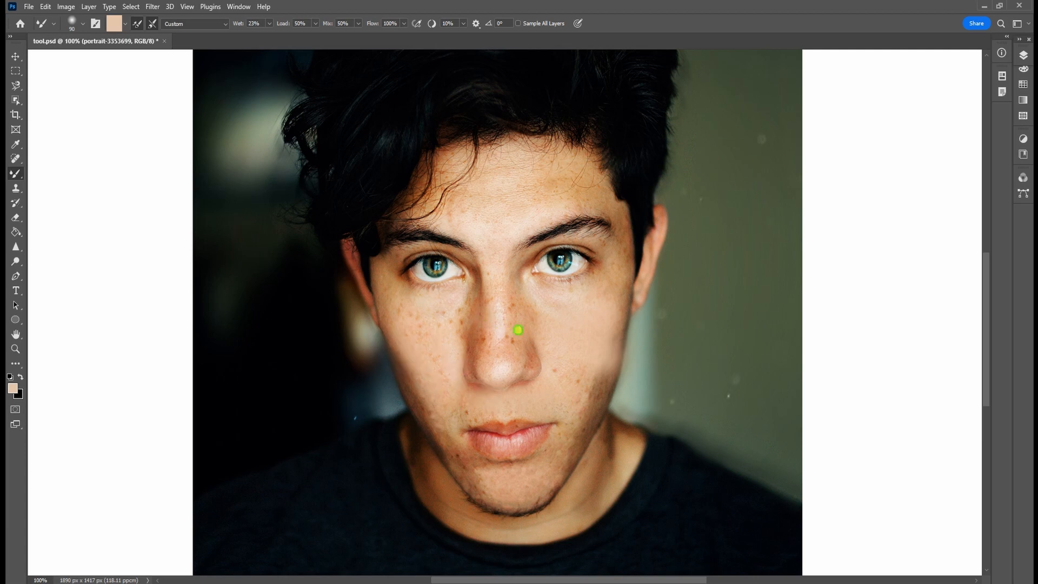
{"action": "left_click_drag", "start_coordinate": [508, 202], "coordinate": [584, 190]}
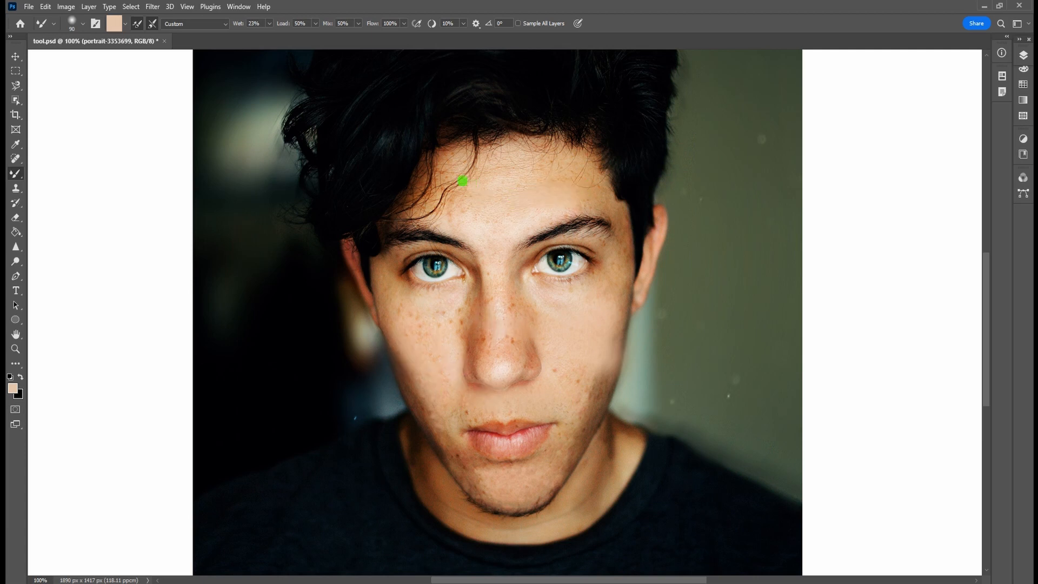
{"action": "left_click_drag", "start_coordinate": [470, 212], "coordinate": [463, 208]}
{"action": "left_click_drag", "start_coordinate": [398, 313], "coordinate": [425, 333]}
{"action": "left_click", "coordinate": [125, 24]}
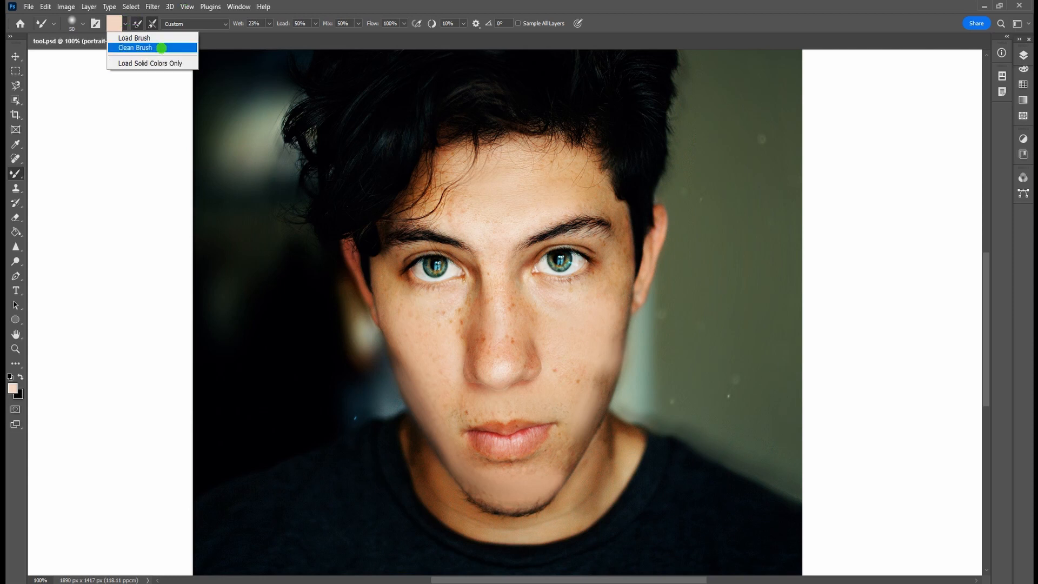
{"action": "left_click", "coordinate": [263, 6]}
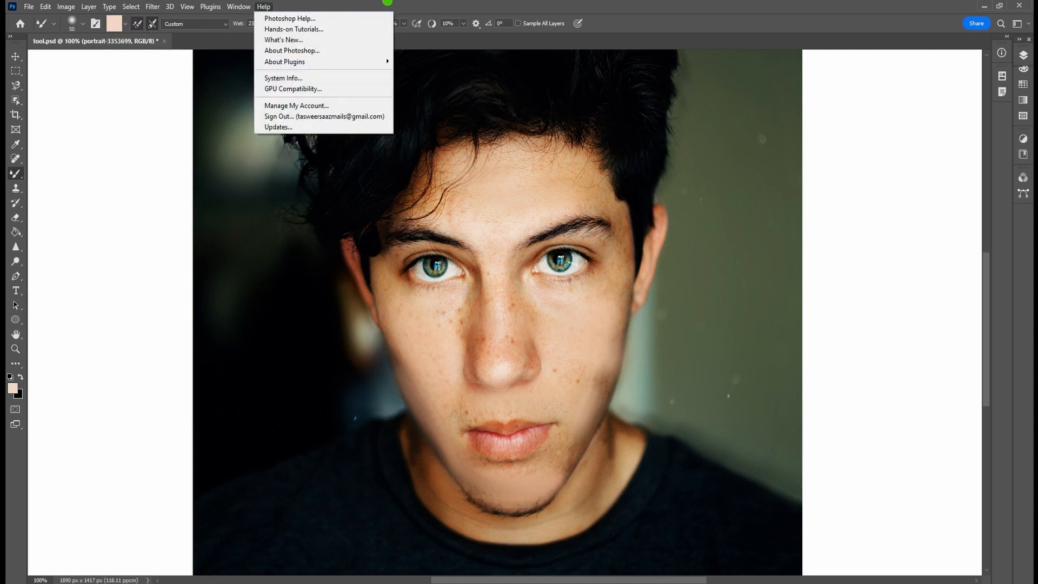
{"action": "left_click", "coordinate": [588, 303]}
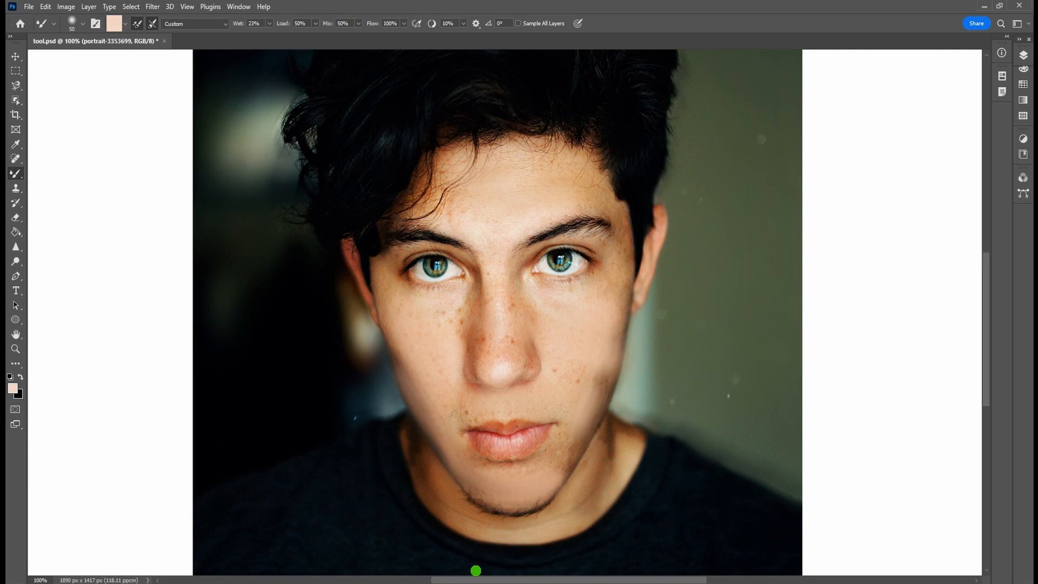
Step: Select the Clone Stamp tool and clone a single coffee bean onto the blank background below the upper row of beans
{"action": "key", "text": "s"}
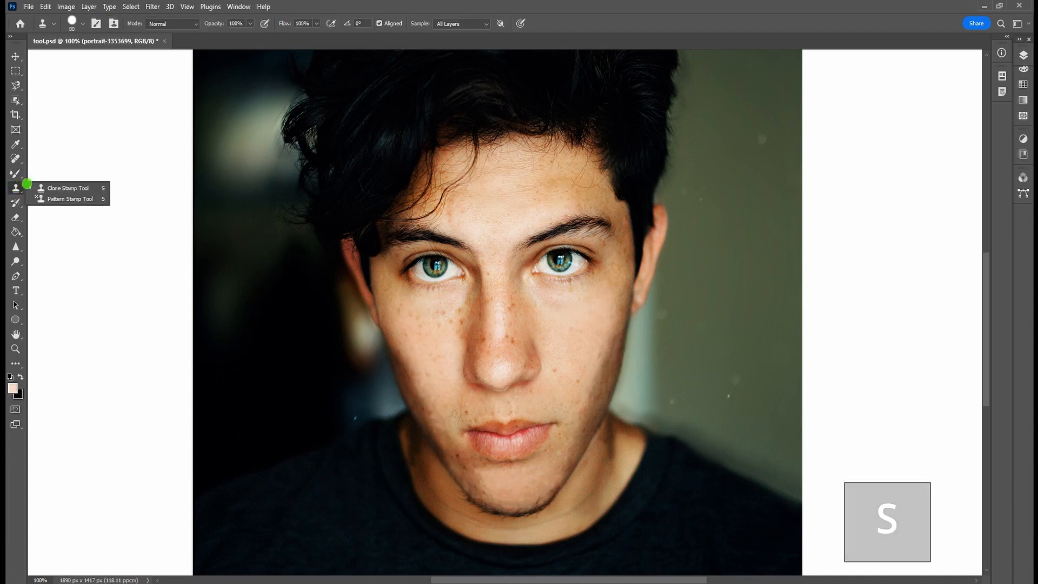
{"action": "left_click", "coordinate": [505, 318], "text": "alt"}
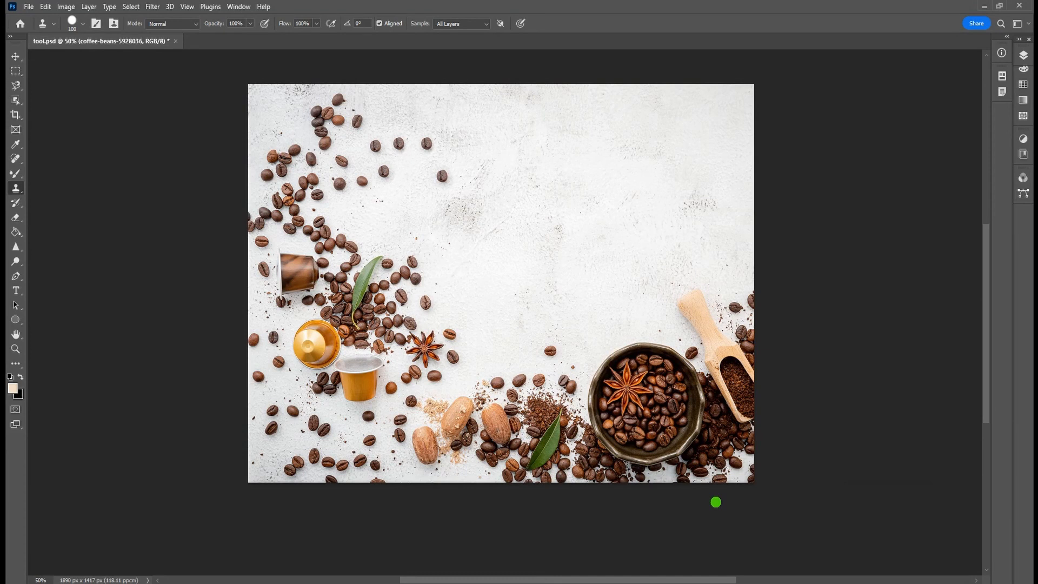
{"action": "left_click", "coordinate": [443, 176]}
{"action": "left_click_drag", "start_coordinate": [447, 174], "coordinate": [450, 175]}
{"action": "key", "text": "ctrl+z"}
{"action": "left_click", "coordinate": [426, 143], "text": "alt"}
{"action": "left_click", "coordinate": [401, 188]}
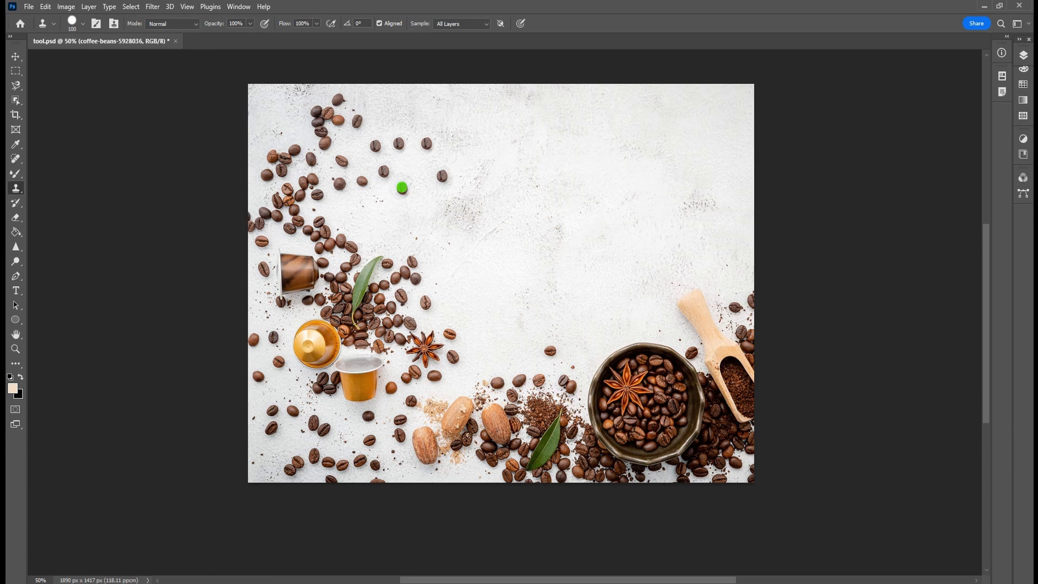
Step: Try cloning the bean cluster with the brown capsule and leaf onto the blank background with a 175 px brush, and undo it
{"action": "key", "text": "bracketright"}
{"action": "left_click", "coordinate": [289, 206]}
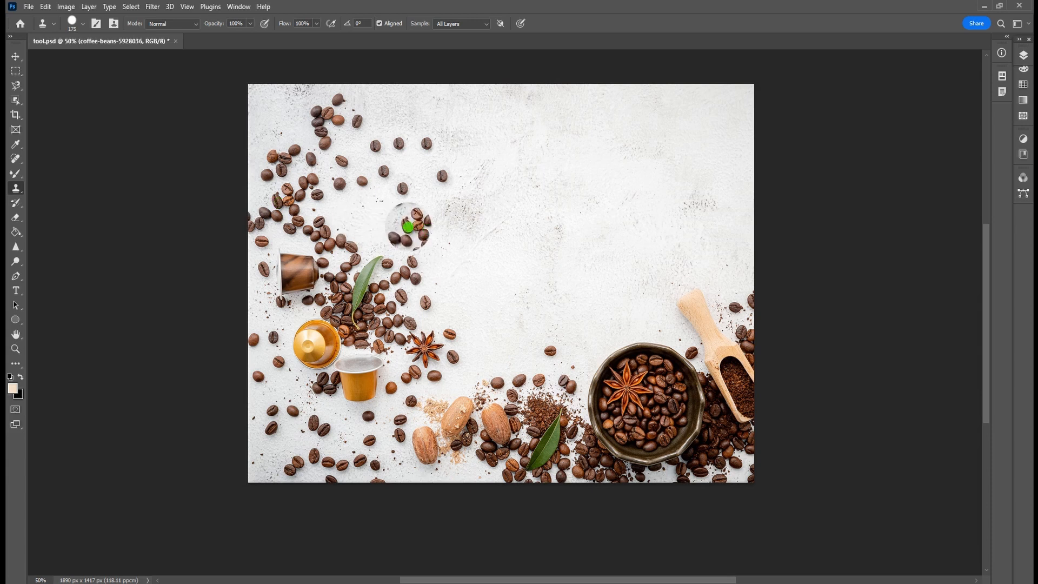
{"action": "mouse_move", "coordinate": [414, 226]}
{"action": "left_mouse_down"}
{"action": "mouse_move", "coordinate": [493, 325]}
{"action": "mouse_move", "coordinate": [472, 330]}
{"action": "mouse_move", "coordinate": [453, 316]}
{"action": "mouse_move", "coordinate": [401, 260]}
{"action": "mouse_move", "coordinate": [397, 221]}
{"action": "mouse_move", "coordinate": [434, 215]}
{"action": "mouse_move", "coordinate": [500, 304]}
{"action": "mouse_move", "coordinate": [492, 328]}
{"action": "mouse_move", "coordinate": [461, 348]}
{"action": "mouse_move", "coordinate": [430, 346]}
{"action": "mouse_move", "coordinate": [394, 309]}
{"action": "mouse_move", "coordinate": [441, 363]}
{"action": "left_mouse_up"}
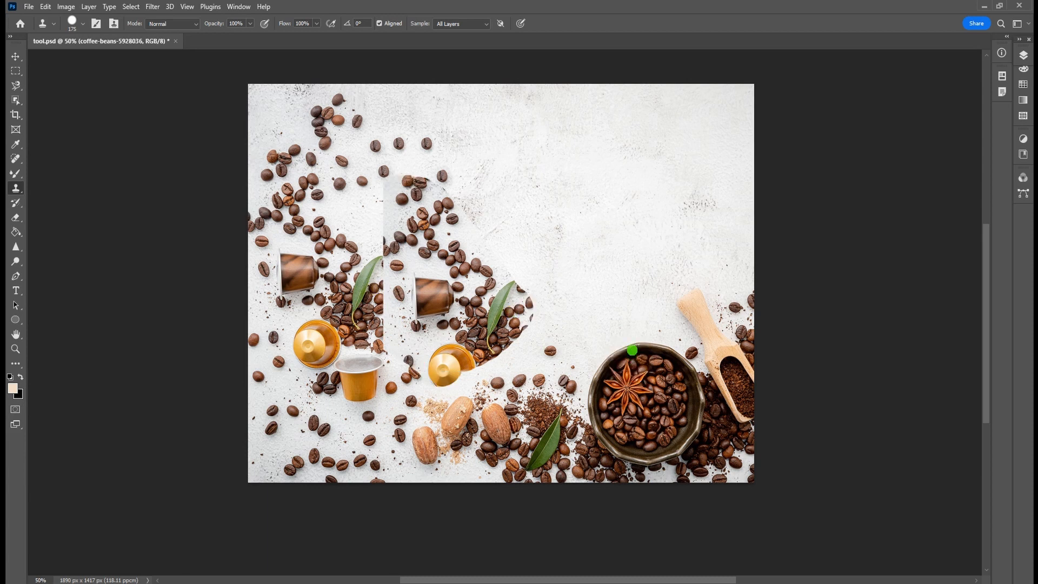
{"action": "key", "text": "ctrl+z"}
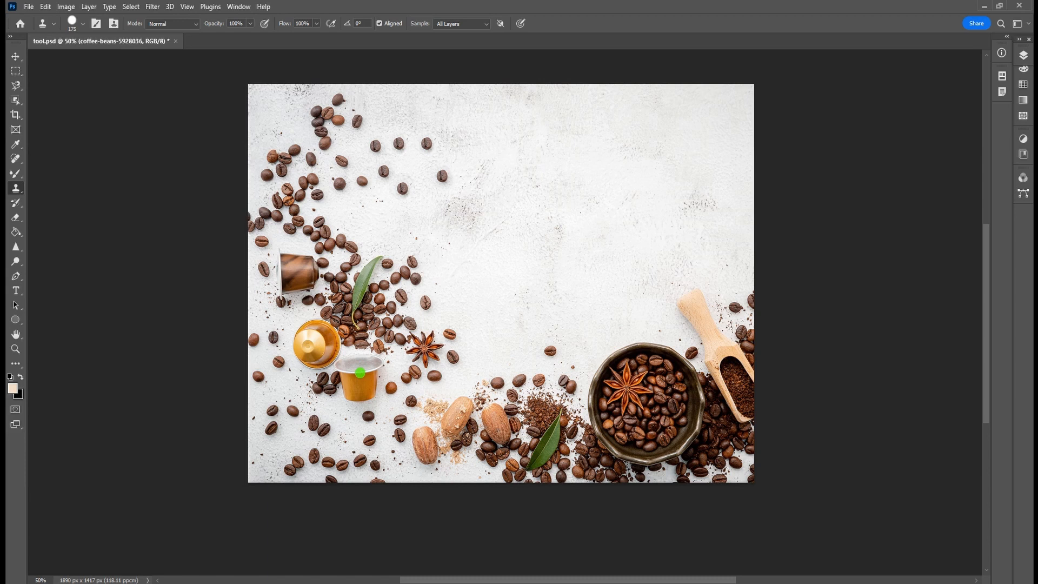
Step: Try cloning the upright golden capsule onto the blank background, and undo the stroke
{"action": "left_click", "coordinate": [359, 373], "text": "alt"}
{"action": "mouse_move", "coordinate": [454, 334]}
{"action": "left_mouse_down"}
{"action": "mouse_move", "coordinate": [454, 285]}
{"action": "mouse_move", "coordinate": [470, 289]}
{"action": "mouse_move", "coordinate": [471, 279]}
{"action": "mouse_move", "coordinate": [439, 274]}
{"action": "mouse_move", "coordinate": [452, 308]}
{"action": "mouse_move", "coordinate": [471, 305]}
{"action": "mouse_move", "coordinate": [474, 272]}
{"action": "mouse_move", "coordinate": [431, 258]}
{"action": "mouse_move", "coordinate": [436, 243]}
{"action": "mouse_move", "coordinate": [462, 244]}
{"action": "left_mouse_up"}
{"action": "key", "text": "ctrl+z"}
Step: Select the Pattern Stamp tool with the golden leaf pattern from the Trees group and try a stroke over the upper coffee beans
{"action": "right_click", "coordinate": [16, 188]}
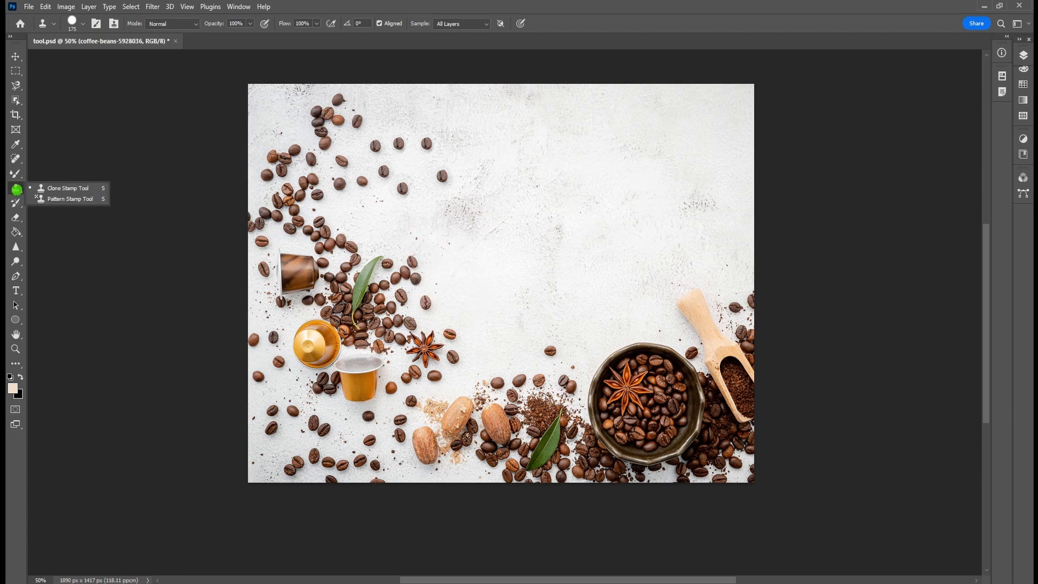
{"action": "left_click", "coordinate": [71, 199]}
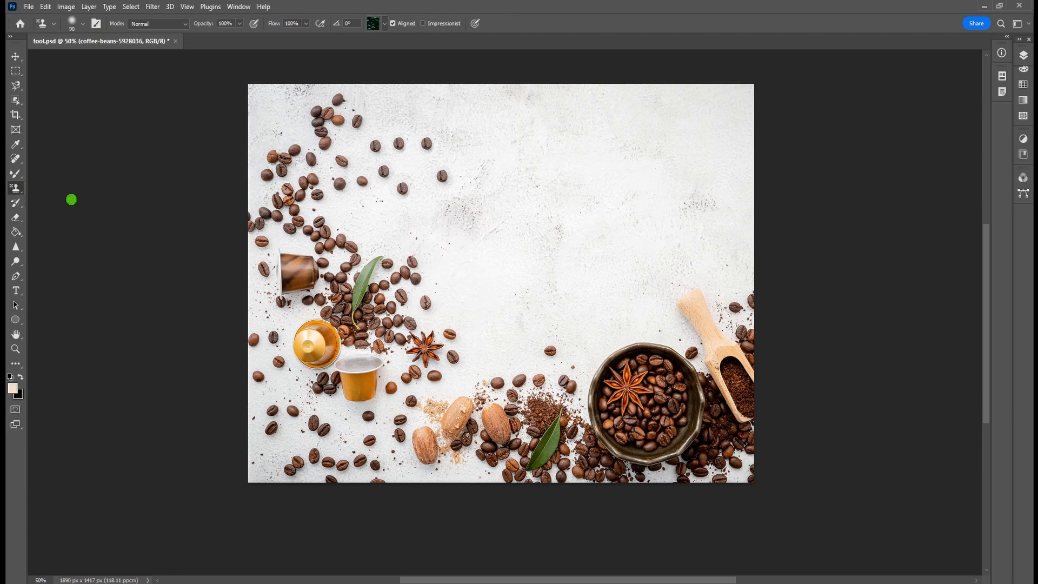
{"action": "left_click", "coordinate": [384, 23]}
{"action": "left_click", "coordinate": [320, 63]}
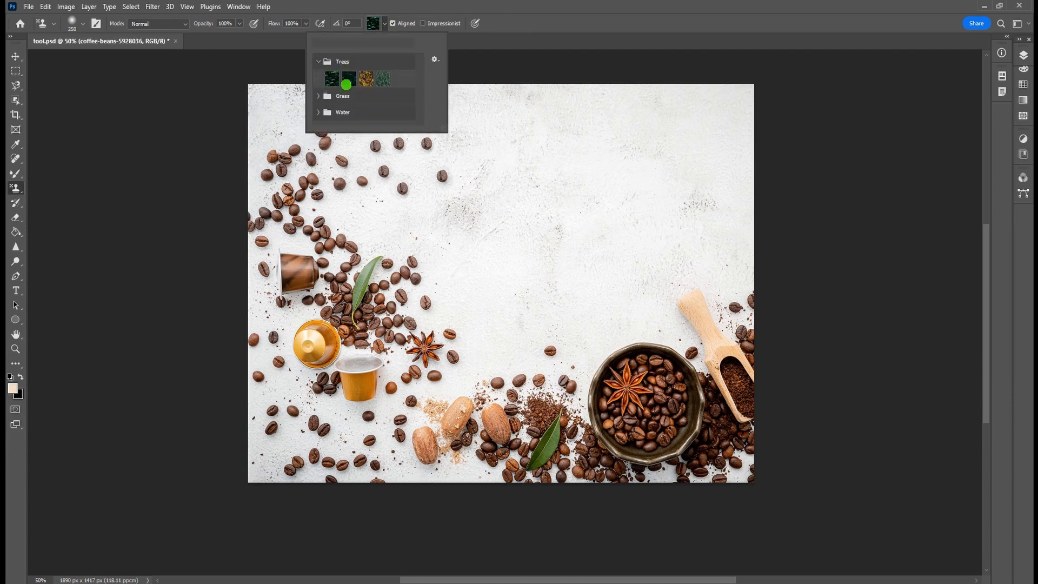
{"action": "left_click", "coordinate": [366, 79]}
{"action": "left_click", "coordinate": [393, 135]}
{"action": "mouse_move", "coordinate": [351, 126]}
{"action": "left_mouse_down"}
{"action": "mouse_move", "coordinate": [366, 151]}
{"action": "mouse_move", "coordinate": [365, 198]}
{"action": "mouse_move", "coordinate": [345, 180]}
{"action": "mouse_move", "coordinate": [384, 188]}
{"action": "mouse_move", "coordinate": [406, 162]}
{"action": "mouse_move", "coordinate": [457, 180]}
{"action": "mouse_move", "coordinate": [403, 104]}
{"action": "mouse_move", "coordinate": [392, 143]}
{"action": "left_mouse_up"}
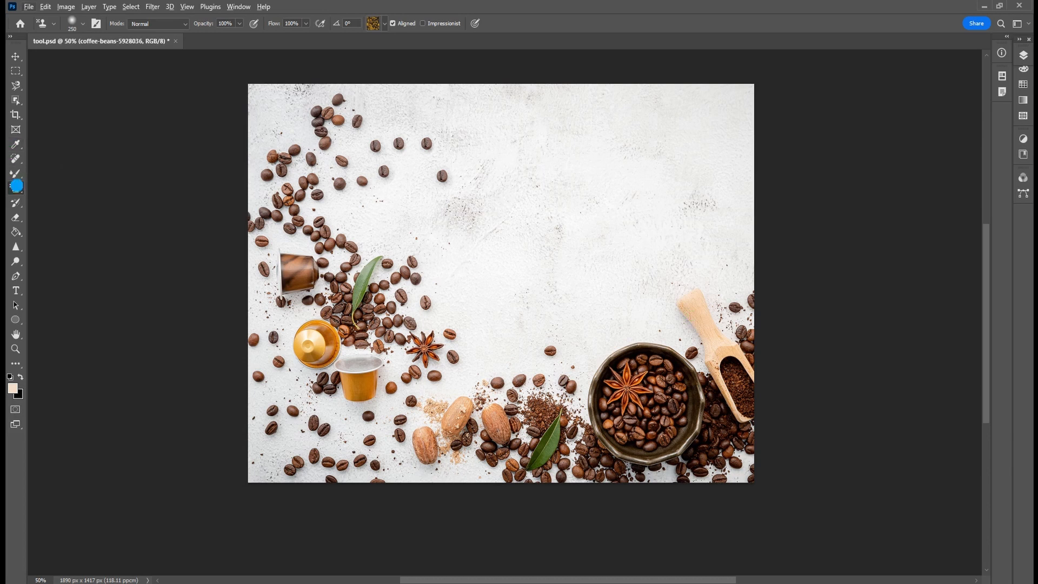
Step: Select the Brush tool and show the History panel for the balloons image
{"action": "left_click", "coordinate": [16, 173]}
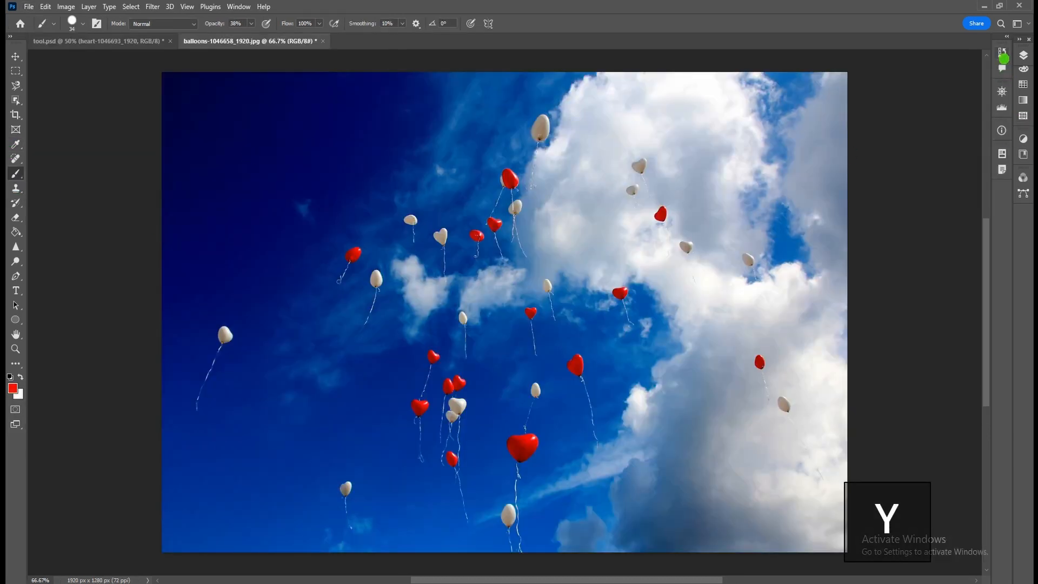
{"action": "left_click", "coordinate": [1003, 55]}
{"action": "left_click", "coordinate": [1002, 54]}
{"action": "left_click", "coordinate": [1001, 52]}
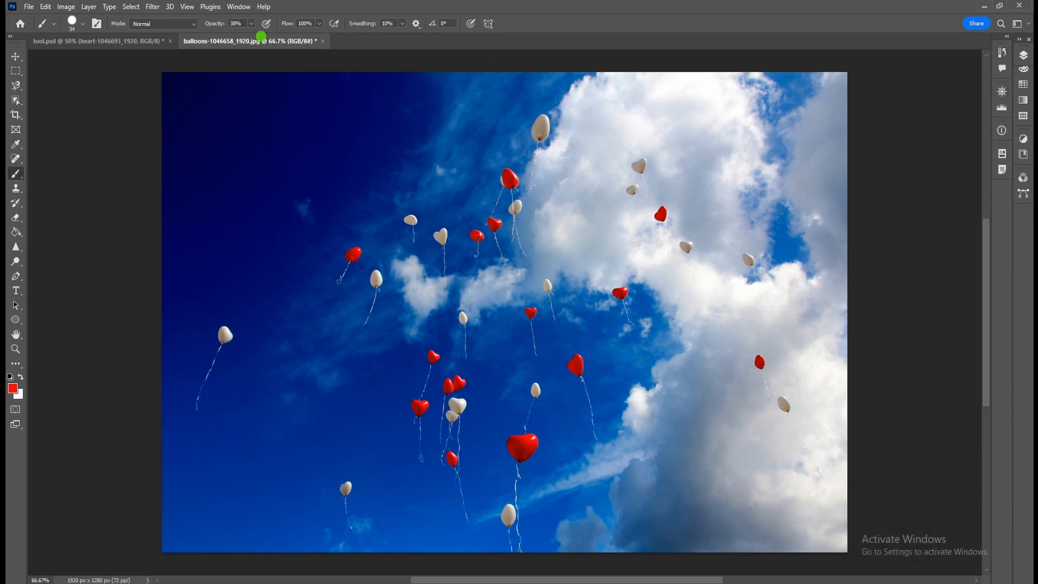
{"action": "left_click", "coordinate": [238, 7]}
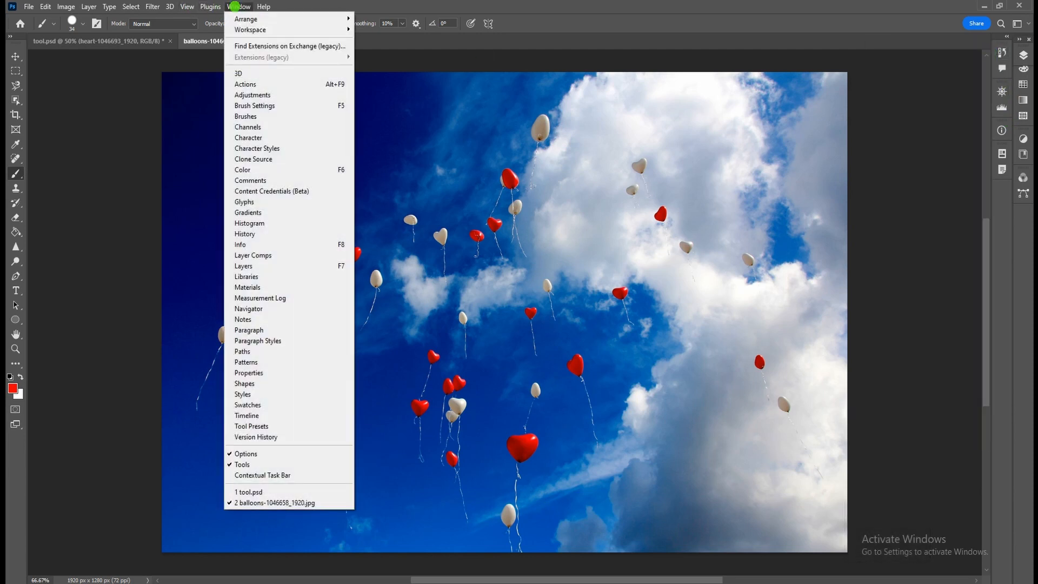
{"action": "left_click", "coordinate": [252, 233]}
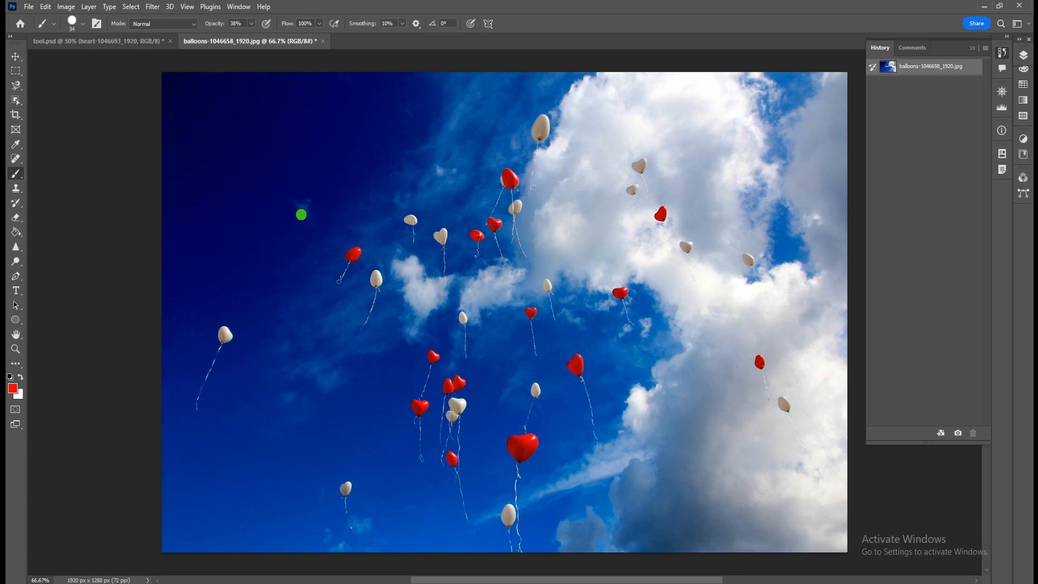
Step: Set the brush opacity to 100% and paint three long vertical red lines over the dark blue sky beside the balloons
{"action": "left_click", "coordinate": [231, 176]}
{"action": "key", "text": "0"}
{"action": "left_click_drag", "start_coordinate": [209, 109], "coordinate": [209, 483]}
{"action": "left_click_drag", "start_coordinate": [267, 109], "coordinate": [268, 414]}
{"action": "left_click_drag", "start_coordinate": [333, 112], "coordinate": [334, 478]}
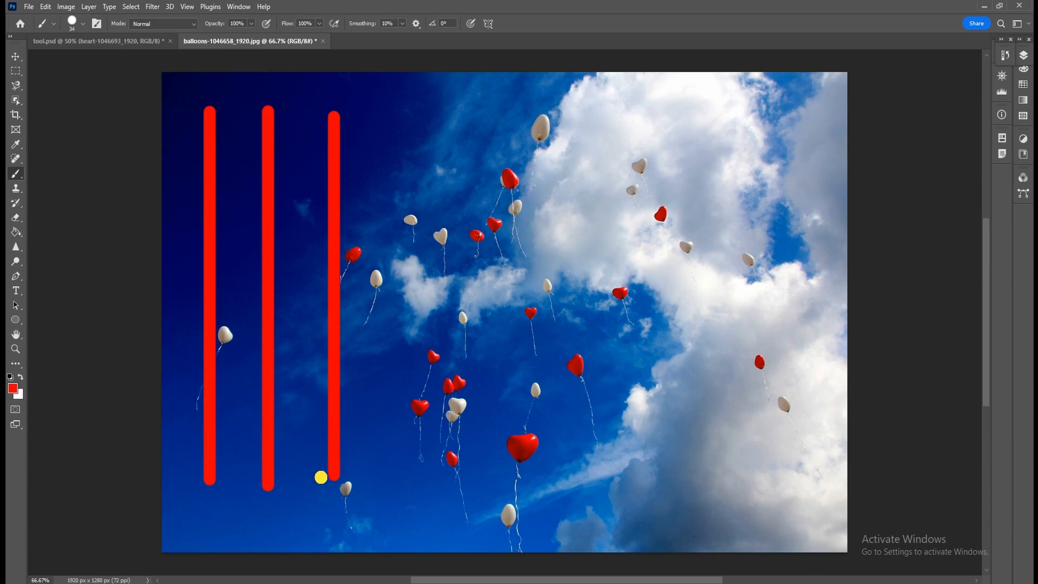
Step: Paint eight more long vertical red lines, evenly spaced across the rest of the balloons image
{"action": "left_click_drag", "start_coordinate": [398, 112], "coordinate": [398, 406]}
{"action": "left_click_drag", "start_coordinate": [392, 447], "coordinate": [398, 474]}
{"action": "mouse_move", "coordinate": [473, 112]}
{"action": "left_mouse_down"}
{"action": "mouse_move", "coordinate": [489, 397]}
{"action": "mouse_move", "coordinate": [473, 479]}
{"action": "left_mouse_up"}
{"action": "left_click_drag", "start_coordinate": [533, 116], "coordinate": [533, 494]}
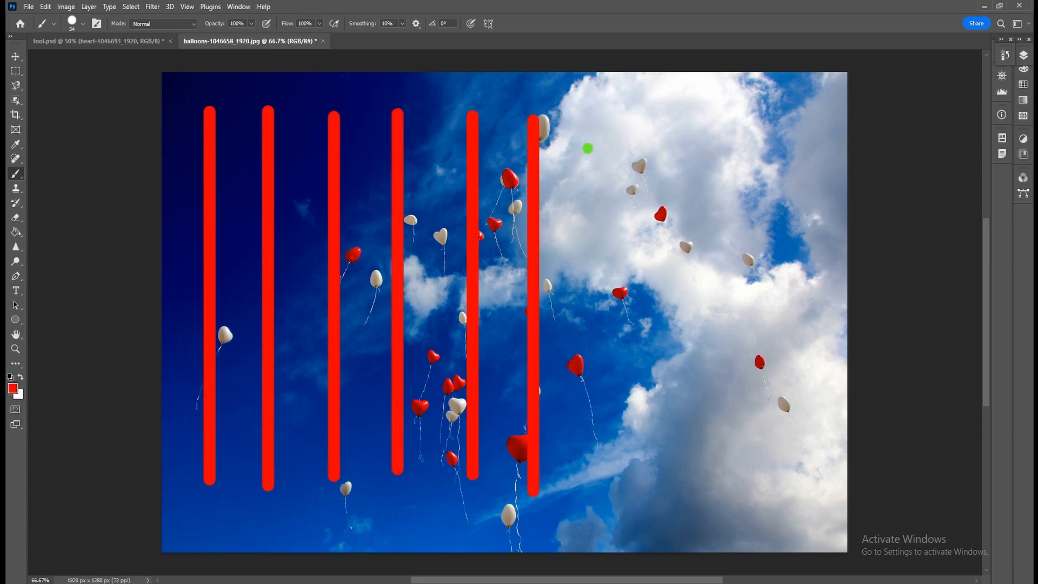
{"action": "left_click_drag", "start_coordinate": [585, 125], "coordinate": [585, 498]}
{"action": "left_click_drag", "start_coordinate": [640, 116], "coordinate": [641, 485]}
{"action": "mouse_move", "coordinate": [700, 118]}
{"action": "left_mouse_down"}
{"action": "mouse_move", "coordinate": [687, 471]}
{"action": "mouse_move", "coordinate": [700, 494]}
{"action": "left_mouse_up"}
{"action": "mouse_move", "coordinate": [749, 115]}
{"action": "left_mouse_down"}
{"action": "mouse_move", "coordinate": [760, 475]}
{"action": "mouse_move", "coordinate": [749, 492]}
{"action": "left_mouse_up"}
{"action": "mouse_move", "coordinate": [810, 132]}
{"action": "left_mouse_down"}
{"action": "mouse_move", "coordinate": [821, 484]}
{"action": "mouse_move", "coordinate": [823, 473]}
{"action": "left_mouse_up"}
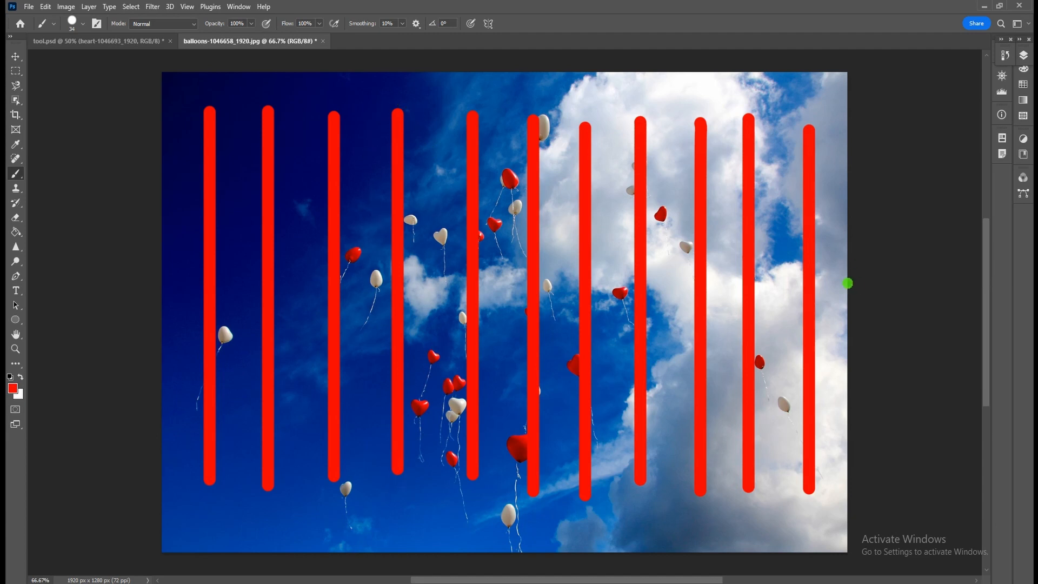
Step: Undo the most recent brush strokes until only the first three red lines remain
{"action": "key", "text": "ctrl+z"}
{"action": "key", "text": "ctrl+z"}
{"action": "key", "text": "ctrl+z"}
{"action": "key", "text": "ctrl+z"}
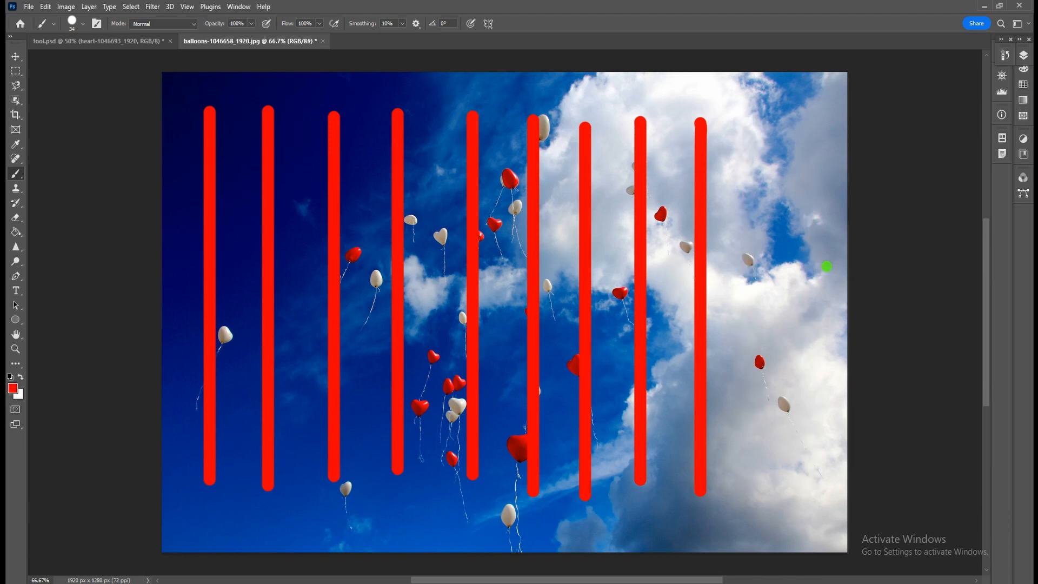
{"action": "key", "text": "ctrl+z"}
{"action": "key", "text": "ctrl+z"}
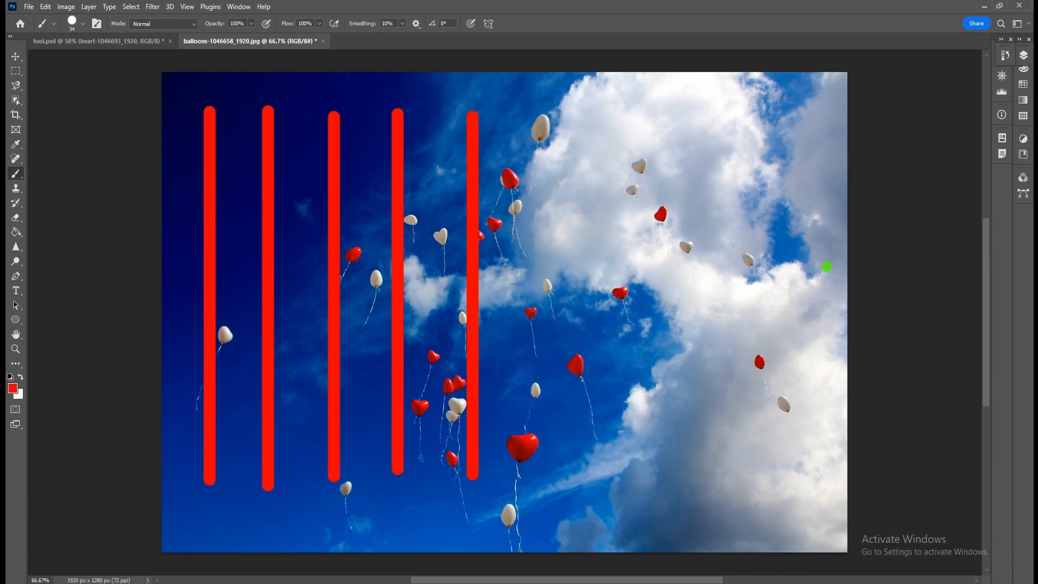
{"action": "key", "text": "ctrl+z"}
{"action": "key", "text": "ctrl+z"}
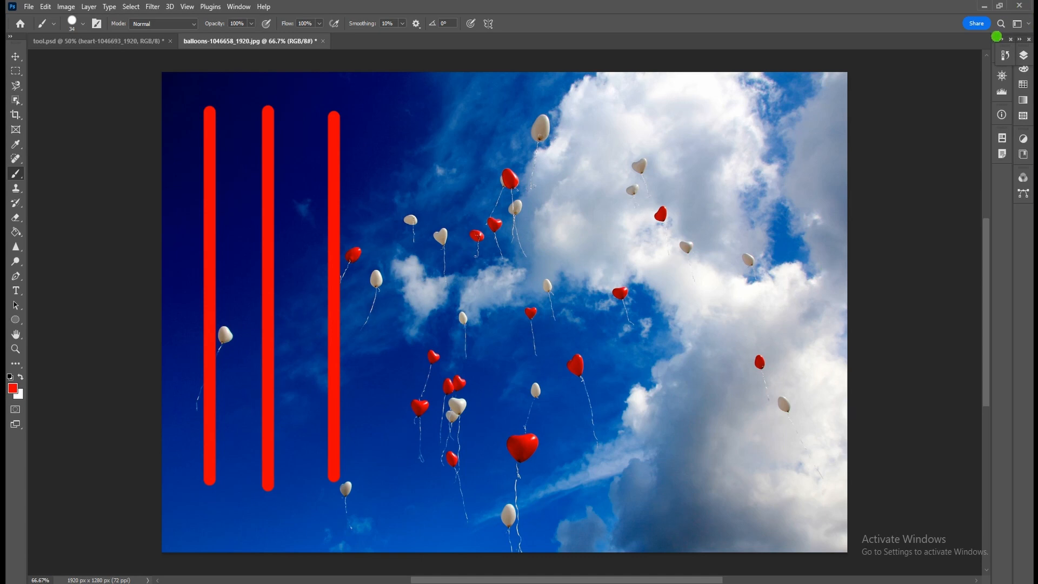
Step: Redo all the undone brush strokes to bring back the full row of red lines
{"action": "key", "text": "ctrl+shift+z"}
{"action": "key", "text": "ctrl+shift+z"}
{"action": "key", "text": "ctrl+shift+z"}
{"action": "key", "text": "ctrl+shift+z"}
{"action": "key", "text": "ctrl+shift+z"}
{"action": "key", "text": "ctrl+shift+z"}
{"action": "key", "text": "ctrl+shift+z"}
{"action": "key", "text": "ctrl+shift+z"}
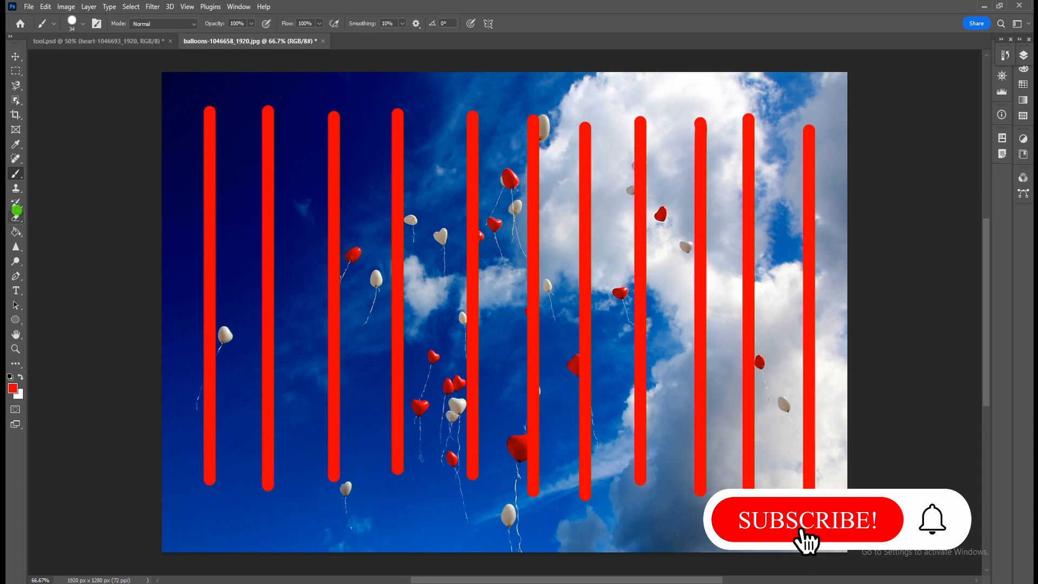
Step: Select the History Brush tool and paint over the fifth and second red lines to restore the original sky
{"action": "right_click", "coordinate": [16, 204]}
{"action": "left_click", "coordinate": [65, 203]}
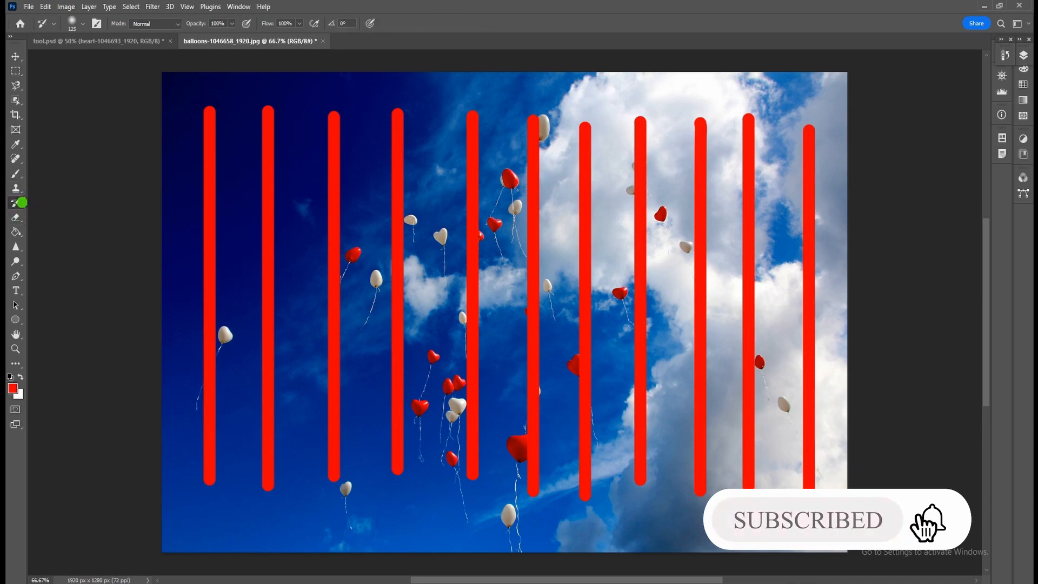
{"action": "right_click", "coordinate": [17, 203]}
{"action": "left_click", "coordinate": [80, 203]}
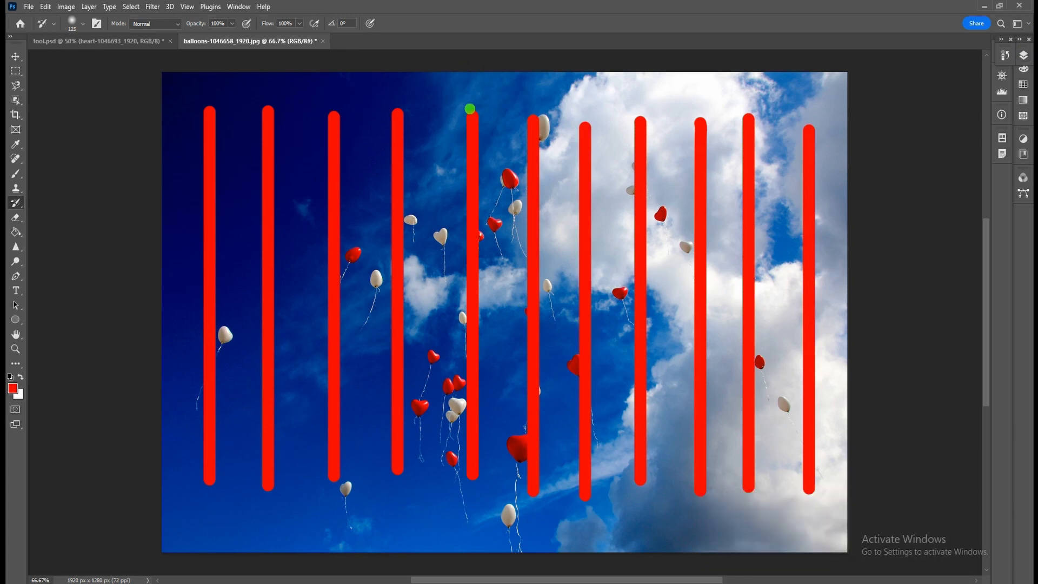
{"action": "mouse_move", "coordinate": [470, 109]}
{"action": "left_mouse_down"}
{"action": "mouse_move", "coordinate": [484, 158]}
{"action": "mouse_move", "coordinate": [472, 480]}
{"action": "left_mouse_up"}
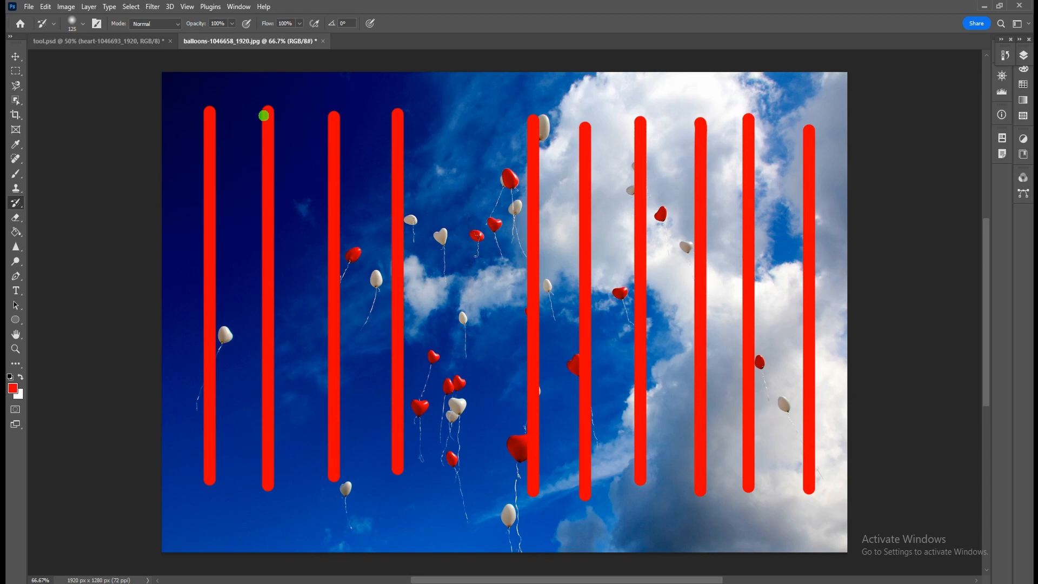
{"action": "mouse_move", "coordinate": [264, 116]}
{"action": "left_mouse_down"}
{"action": "mouse_move", "coordinate": [264, 511]}
{"action": "mouse_move", "coordinate": [265, 280]}
{"action": "mouse_move", "coordinate": [243, 143]}
{"action": "mouse_move", "coordinate": [255, 87]}
{"action": "mouse_move", "coordinate": [276, 282]}
{"action": "mouse_move", "coordinate": [266, 105]}
{"action": "left_mouse_up"}
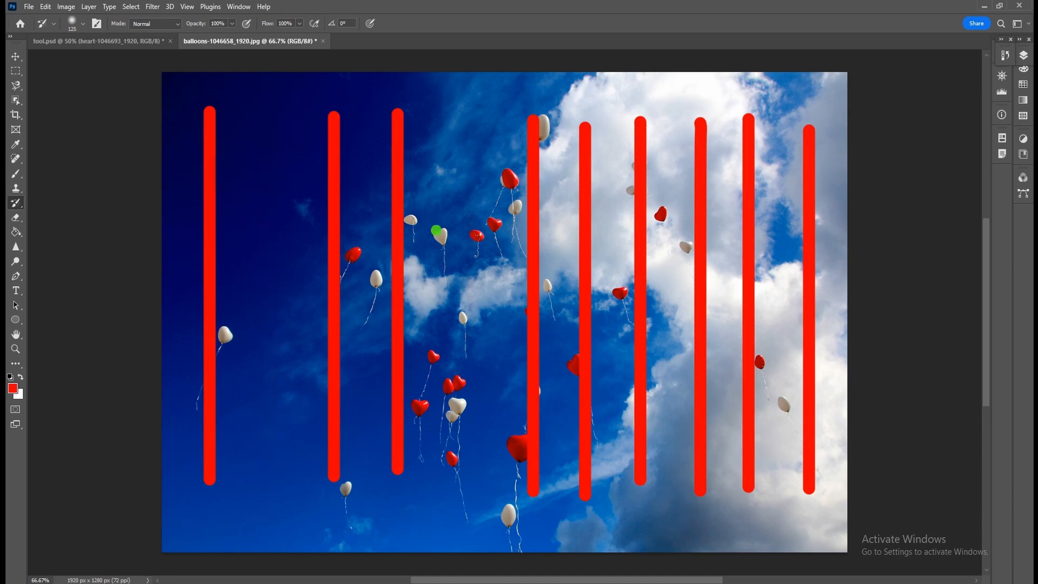
Step: Create a snapshot of the balloons image's current state in its history
{"action": "left_click", "coordinate": [1005, 55]}
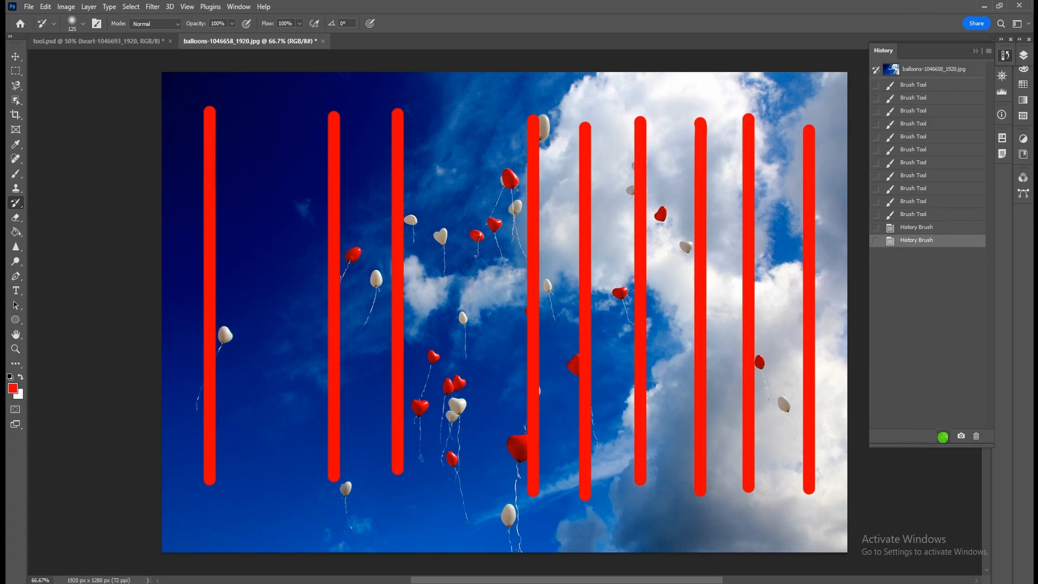
{"action": "left_click", "coordinate": [943, 436]}
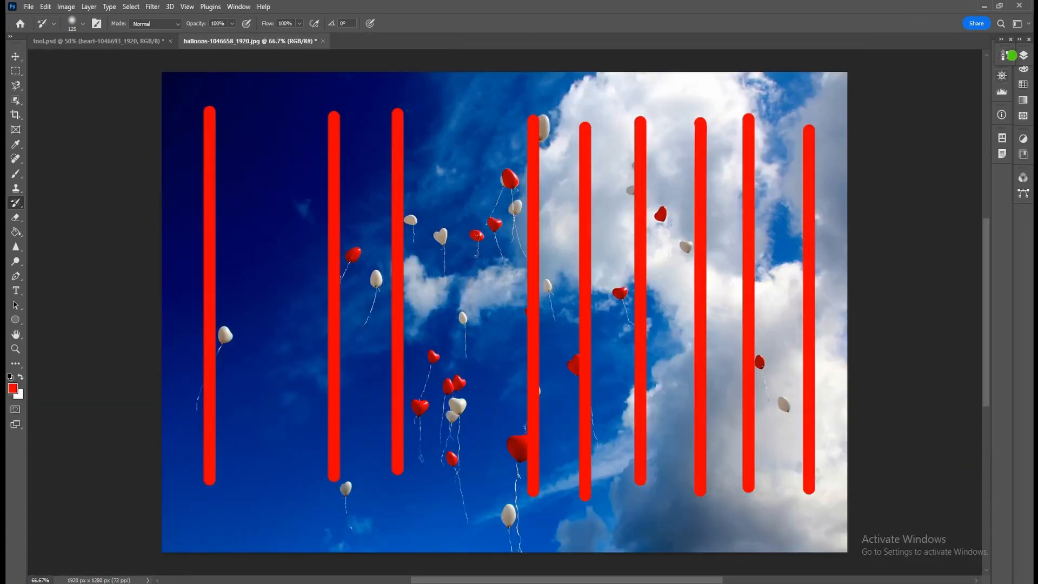
{"action": "left_click", "coordinate": [1005, 56]}
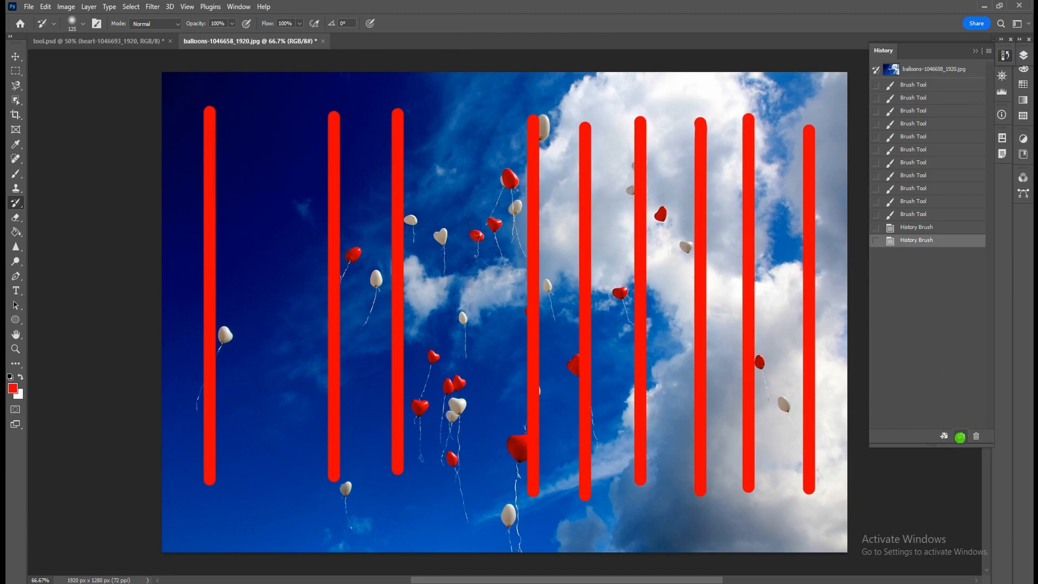
{"action": "left_click", "coordinate": [961, 437]}
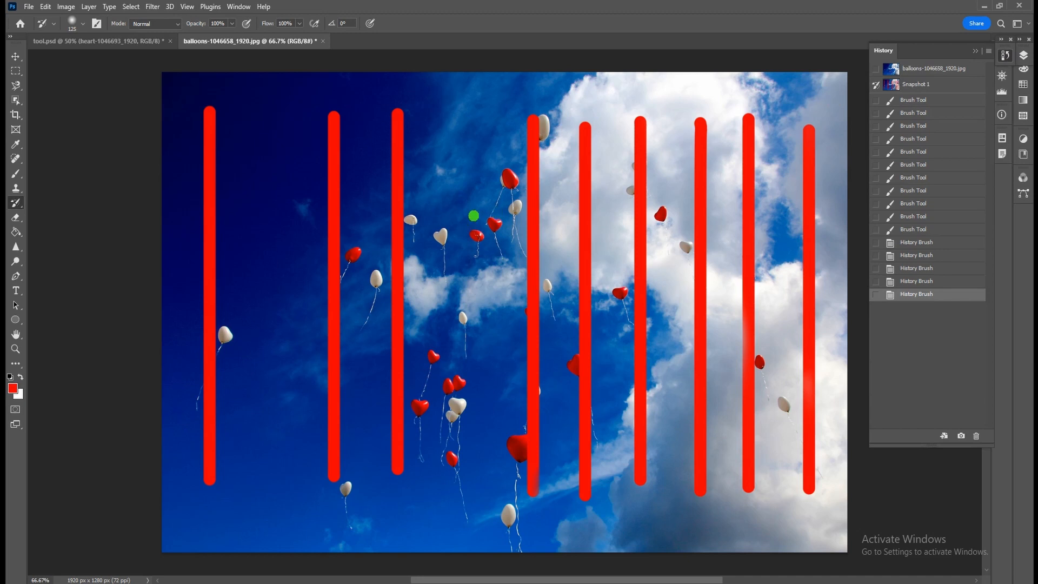
Step: Try the History Brush over the upper part of the remaining lines, and return the image to Snapshot 1
{"action": "mouse_move", "coordinate": [202, 130]}
{"action": "left_mouse_down"}
{"action": "mouse_move", "coordinate": [202, 431]}
{"action": "mouse_move", "coordinate": [324, 76]}
{"action": "left_mouse_up"}
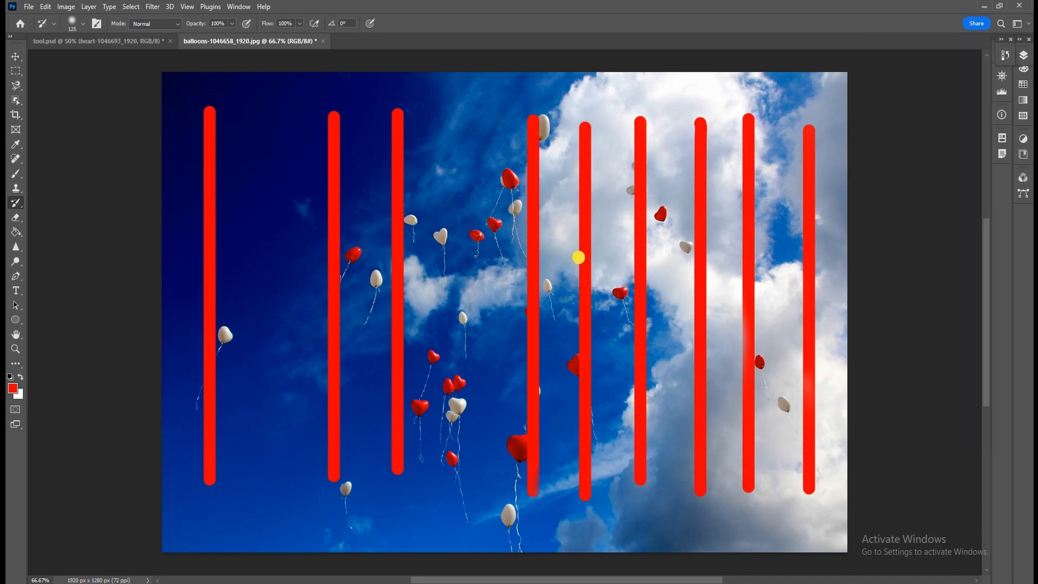
{"action": "left_click", "coordinate": [1004, 56]}
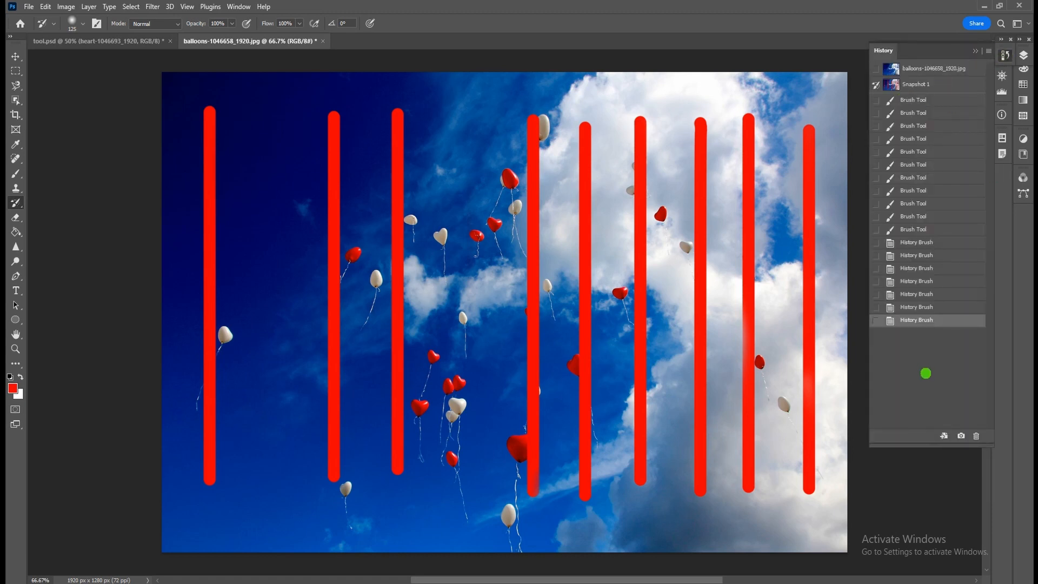
{"action": "left_click", "coordinate": [913, 84]}
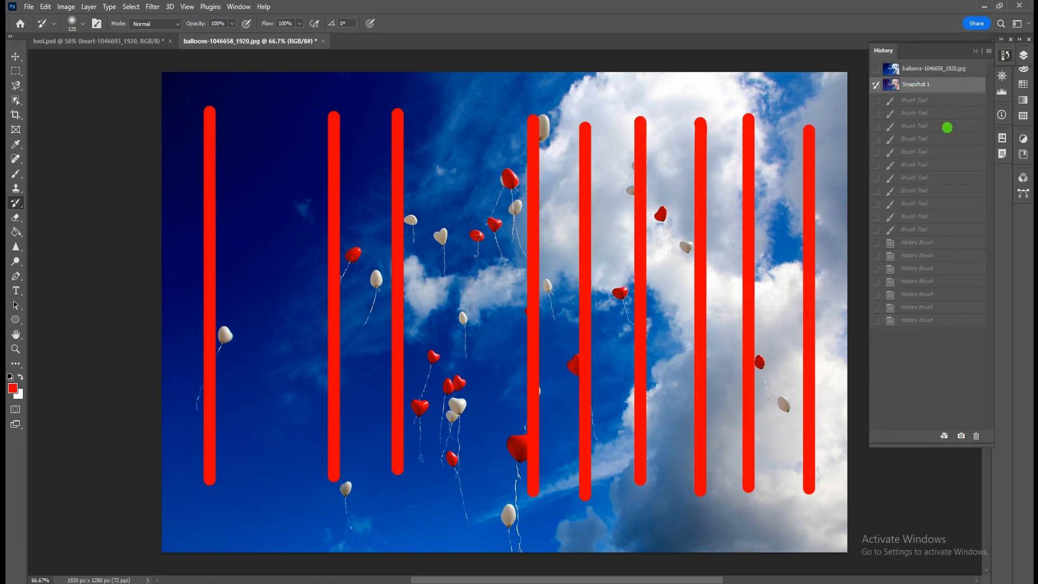
{"action": "left_click", "coordinate": [1006, 55]}
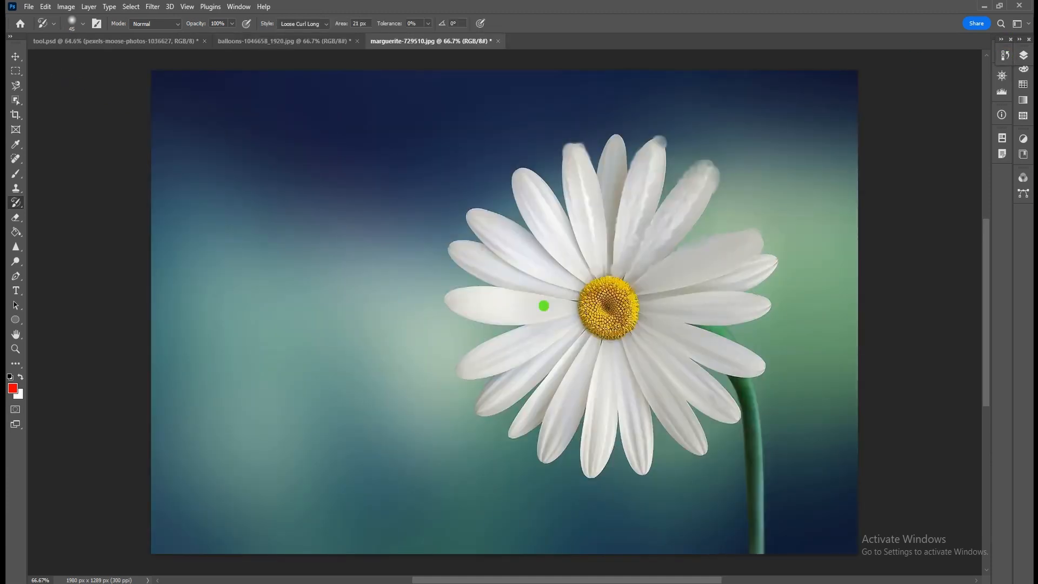
Step: Select the Art History Brush tool, set its style to Tight Short and paint over the daisy's upper-left petal
{"action": "key", "text": "bracketright"}
{"action": "key", "text": "bracketright"}
{"action": "key", "text": "bracketright"}
{"action": "right_click", "coordinate": [15, 202]}
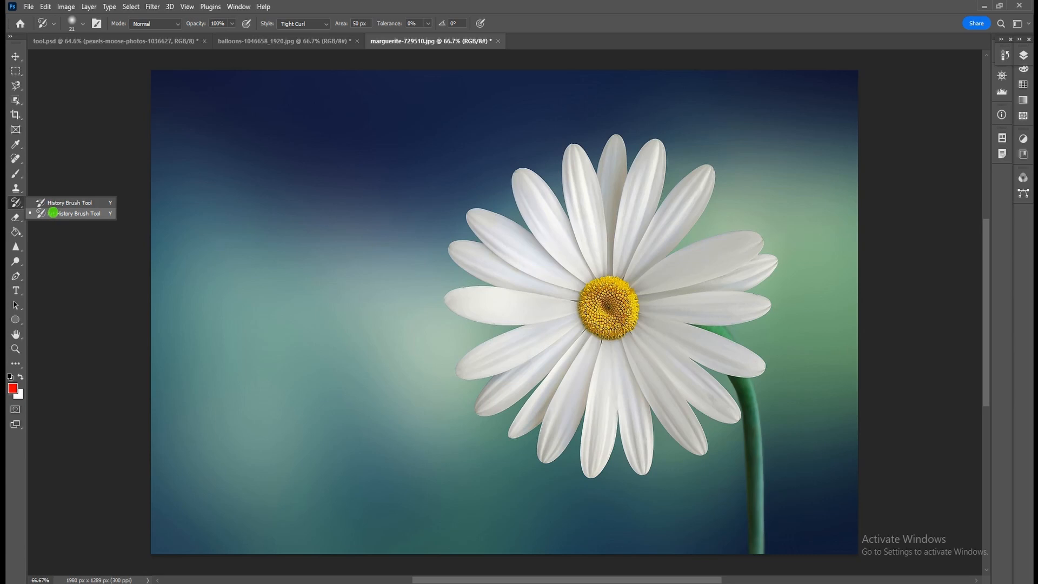
{"action": "left_click", "coordinate": [53, 213]}
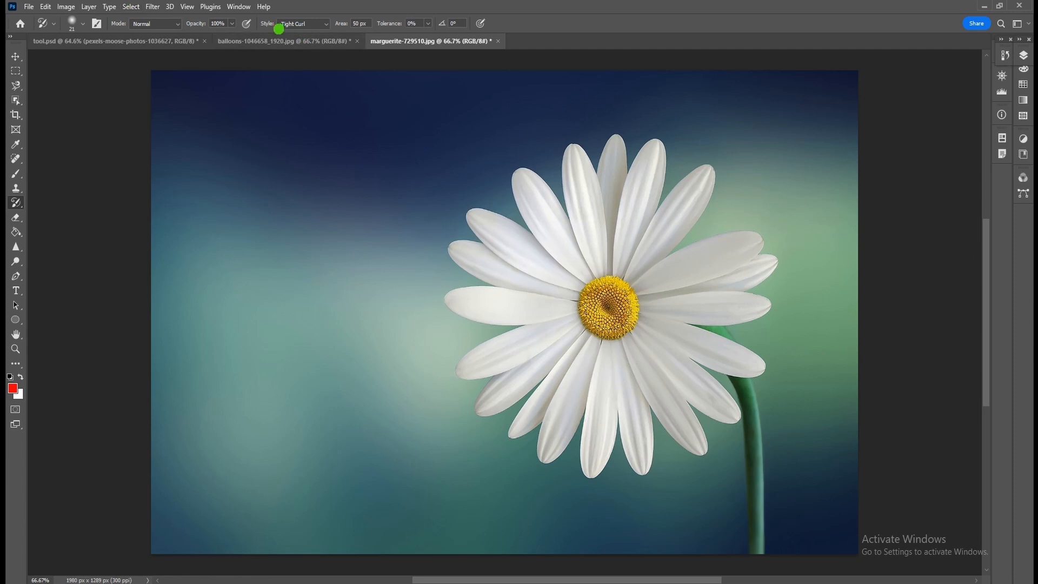
{"action": "left_click", "coordinate": [303, 25]}
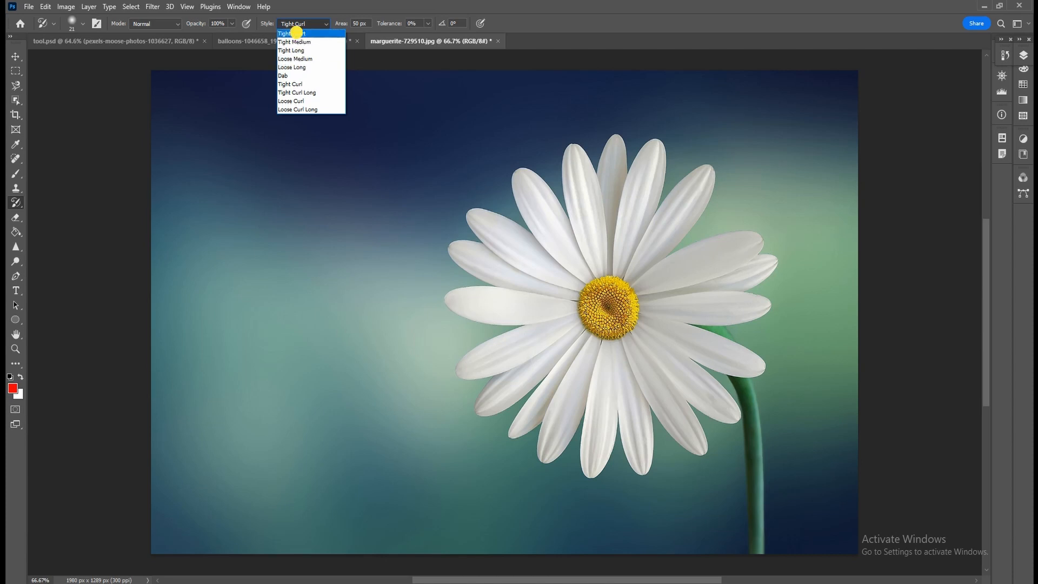
{"action": "left_click", "coordinate": [295, 33]}
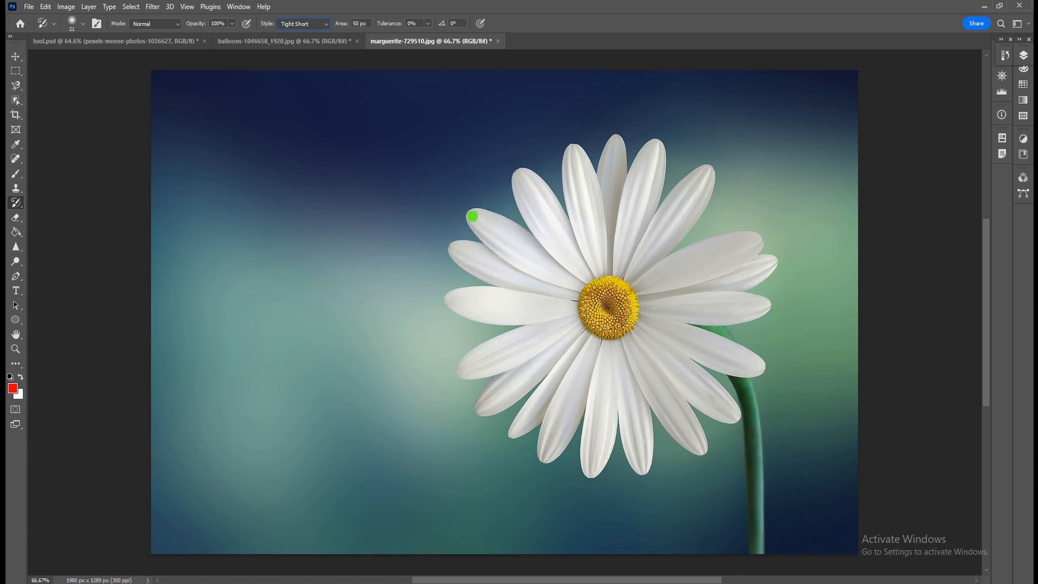
{"action": "mouse_move", "coordinate": [473, 216]}
{"action": "left_mouse_down"}
{"action": "mouse_move", "coordinate": [499, 240]}
{"action": "mouse_move", "coordinate": [538, 243]}
{"action": "left_mouse_up"}
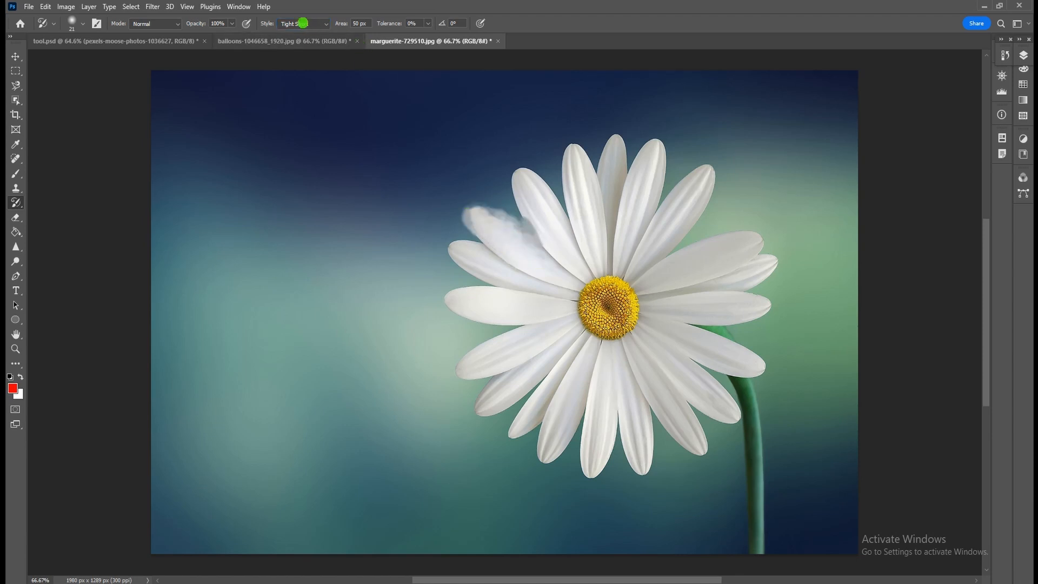
Step: Set the Art History Brush style to Dab and paint over the daisy's yellow centre
{"action": "left_click", "coordinate": [301, 23]}
{"action": "left_click", "coordinate": [289, 76]}
{"action": "mouse_move", "coordinate": [594, 282]}
{"action": "left_mouse_down"}
{"action": "mouse_move", "coordinate": [609, 310]}
{"action": "mouse_move", "coordinate": [611, 294]}
{"action": "mouse_move", "coordinate": [591, 305]}
{"action": "mouse_move", "coordinate": [606, 320]}
{"action": "mouse_move", "coordinate": [627, 317]}
{"action": "mouse_move", "coordinate": [612, 282]}
{"action": "mouse_move", "coordinate": [592, 291]}
{"action": "mouse_move", "coordinate": [588, 307]}
{"action": "mouse_move", "coordinate": [626, 332]}
{"action": "left_mouse_up"}
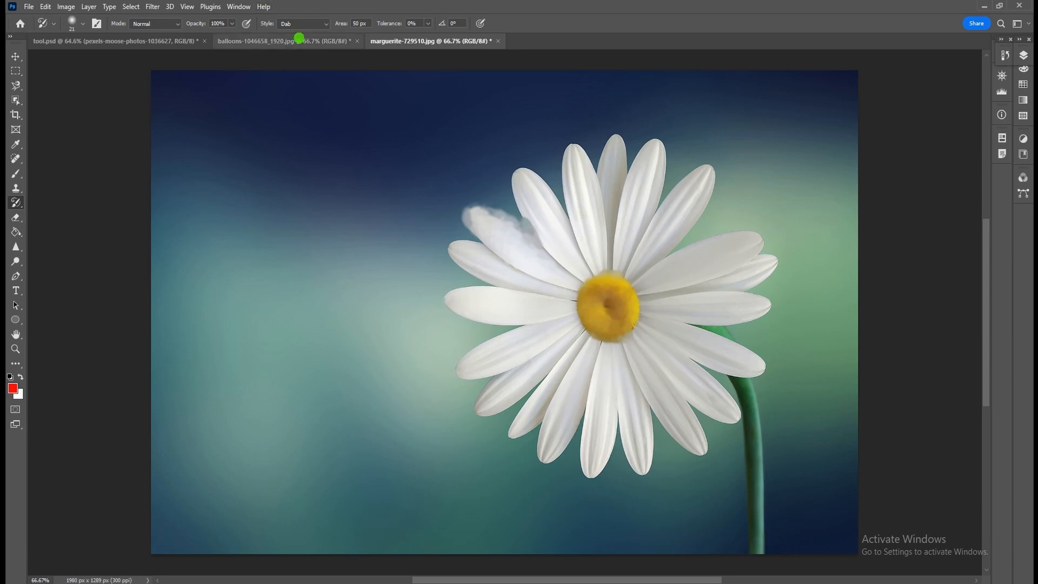
Step: Set the Art History Brush style to Tight Curl Long and paint over the daisy's upper-right petals
{"action": "left_click", "coordinate": [294, 23]}
{"action": "left_click", "coordinate": [299, 93]}
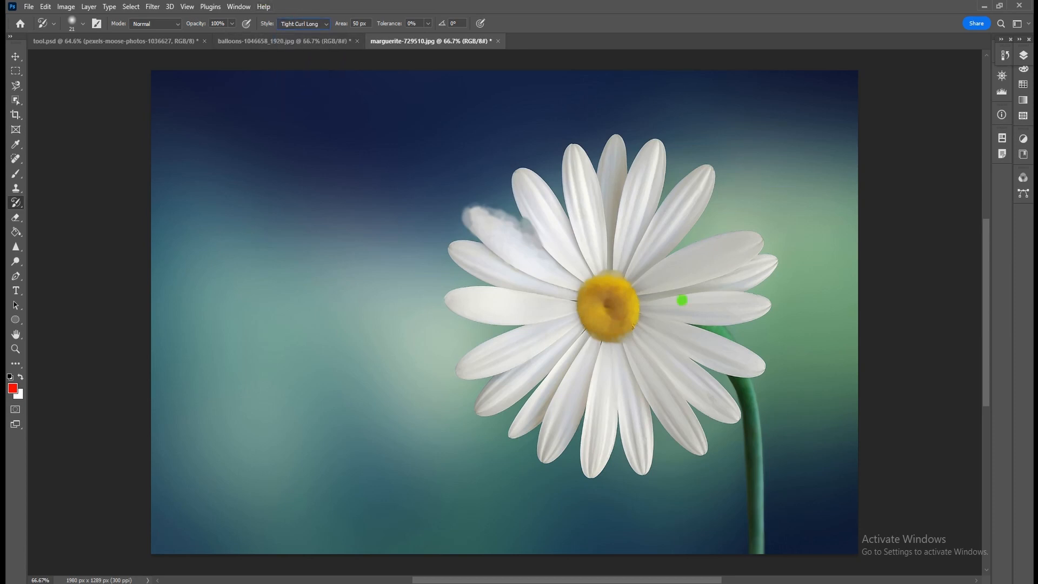
{"action": "mouse_move", "coordinate": [644, 276]}
{"action": "left_mouse_down"}
{"action": "mouse_move", "coordinate": [705, 239]}
{"action": "mouse_move", "coordinate": [749, 242]}
{"action": "left_mouse_up"}
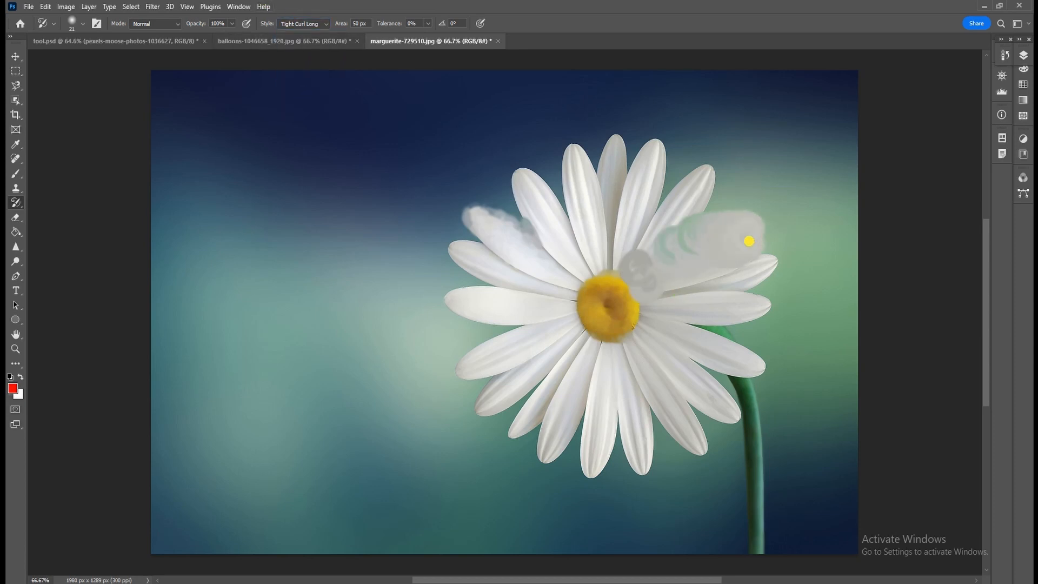
{"action": "left_click_drag", "start_coordinate": [640, 287], "coordinate": [784, 260]}
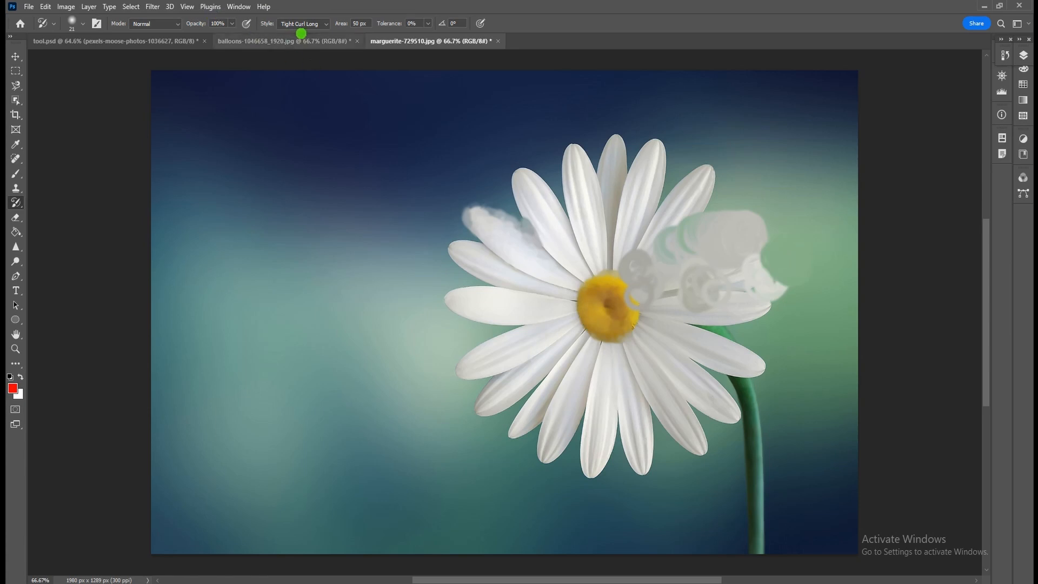
Step: Set the Art History Brush style to Loose Curl and paint over the daisy's lower petals and stem
{"action": "left_click", "coordinate": [299, 24]}
{"action": "left_click", "coordinate": [303, 101]}
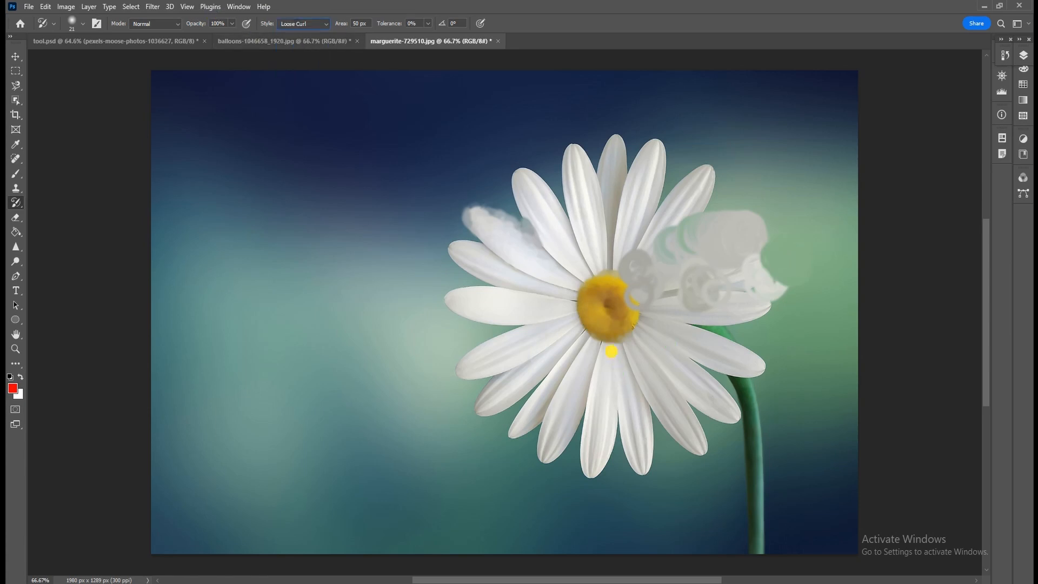
{"action": "mouse_move", "coordinate": [614, 346]}
{"action": "left_mouse_down"}
{"action": "mouse_move", "coordinate": [592, 472]}
{"action": "mouse_move", "coordinate": [749, 545]}
{"action": "left_mouse_up"}
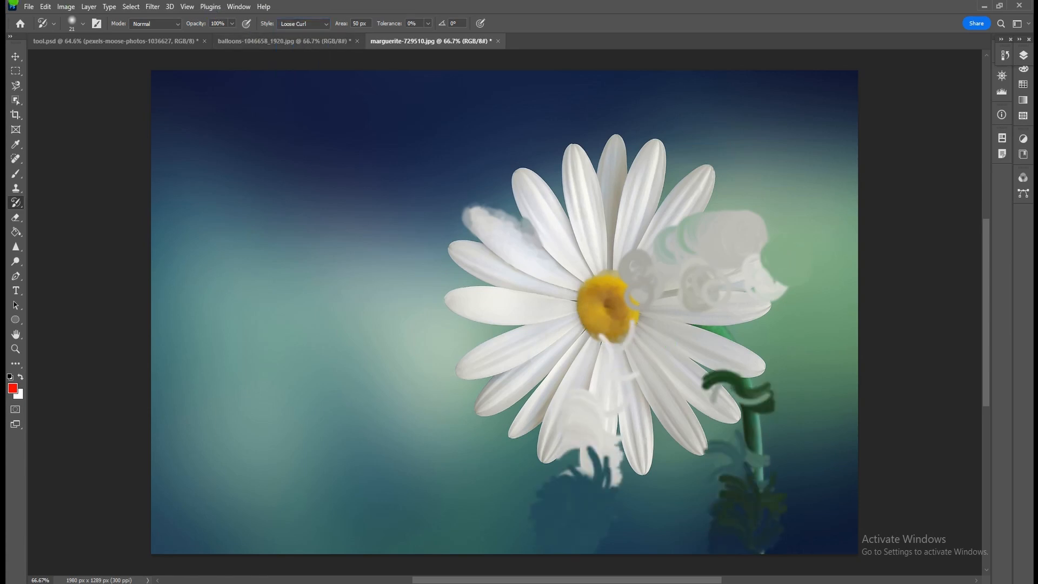
Step: Set the Art History Brush style to Tight Curl and paint over the daisy's horizontal left petal
{"action": "left_click", "coordinate": [300, 27]}
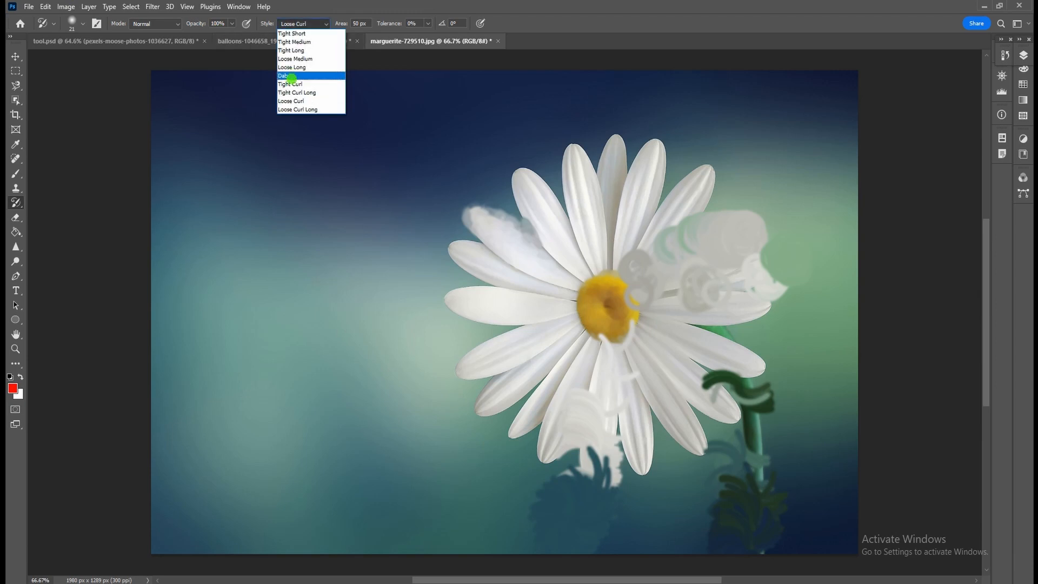
{"action": "left_click", "coordinate": [291, 76]}
{"action": "left_click", "coordinate": [301, 24]}
{"action": "left_click", "coordinate": [314, 85]}
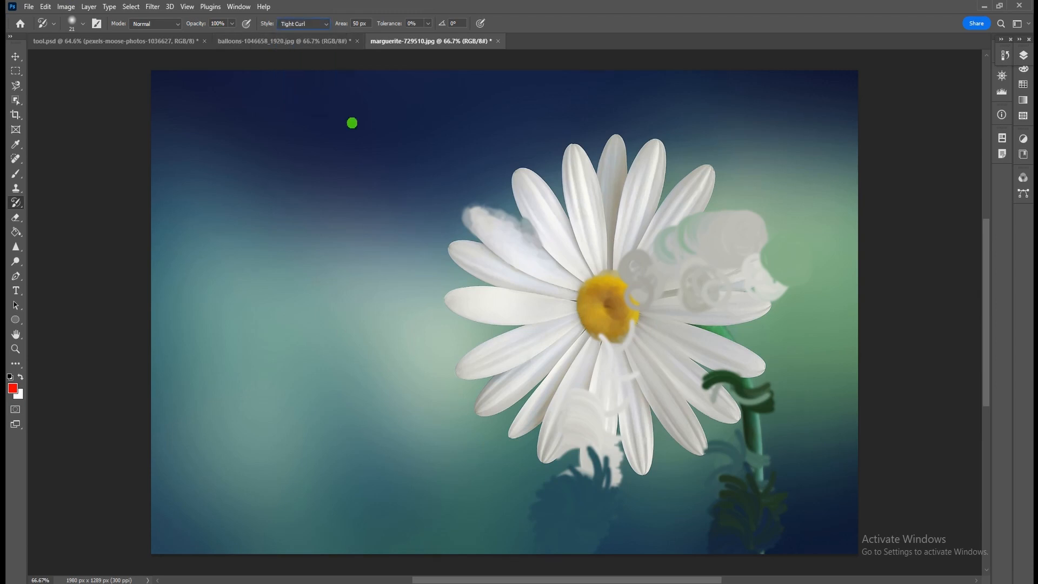
{"action": "left_click_drag", "start_coordinate": [565, 308], "coordinate": [457, 306]}
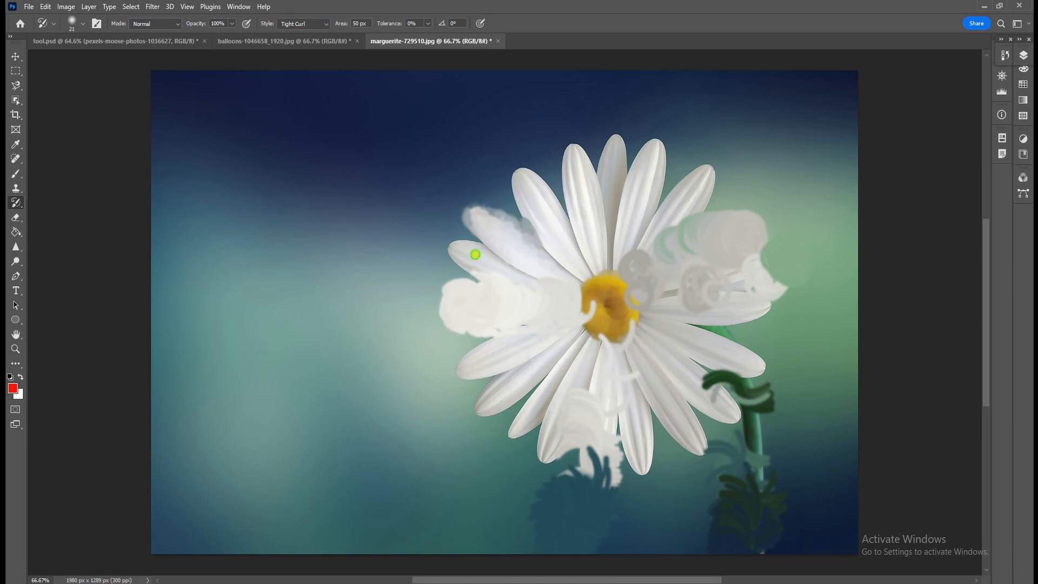
Step: Keep the Tight Curl style and paint over the daisy's remaining left petals and the petals along its top
{"action": "left_click", "coordinate": [302, 23]}
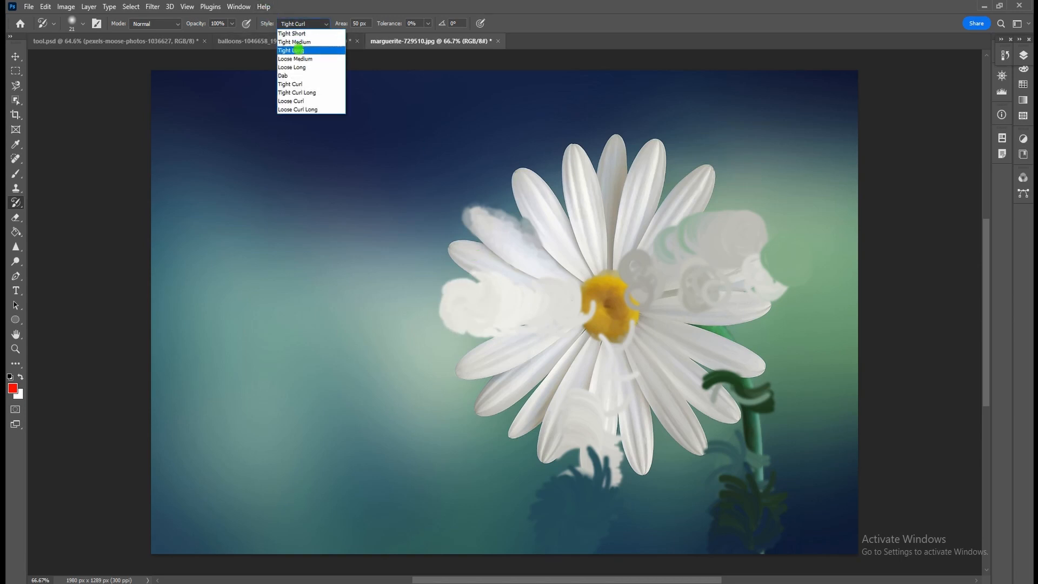
{"action": "left_click", "coordinate": [300, 86]}
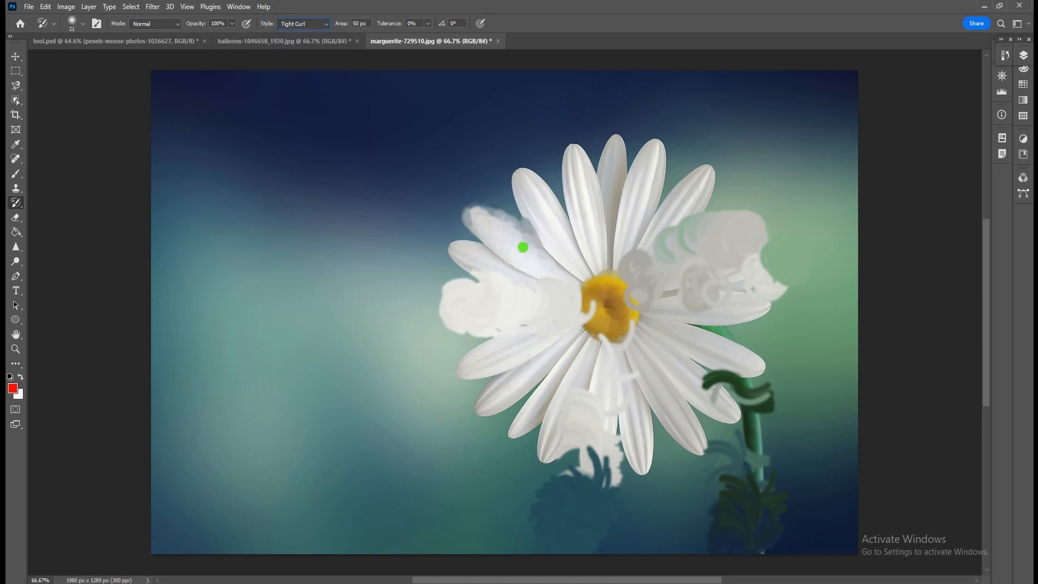
{"action": "mouse_move", "coordinate": [556, 285]}
{"action": "left_mouse_down"}
{"action": "mouse_move", "coordinate": [473, 248]}
{"action": "mouse_move", "coordinate": [457, 254]}
{"action": "left_mouse_up"}
{"action": "left_click_drag", "start_coordinate": [595, 268], "coordinate": [522, 178]}
{"action": "left_click_drag", "start_coordinate": [591, 248], "coordinate": [584, 174]}
{"action": "left_click_drag", "start_coordinate": [626, 241], "coordinate": [638, 154]}
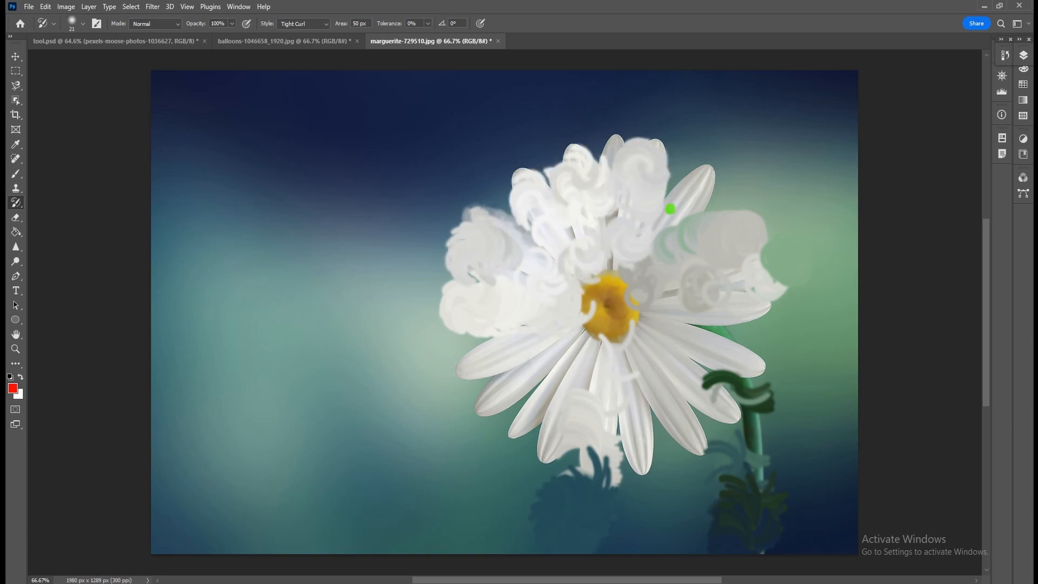
Step: Keep the Tight Curl style and paint over the daisy's upper-right petal and stem with the Art History Brush
{"action": "left_click_drag", "start_coordinate": [670, 209], "coordinate": [703, 168]}
{"action": "left_click_drag", "start_coordinate": [751, 430], "coordinate": [767, 530]}
{"action": "mouse_move", "coordinate": [290, 442]}
{"action": "left_mouse_down"}
{"action": "mouse_move", "coordinate": [127, 92]}
{"action": "mouse_move", "coordinate": [129, 22]}
{"action": "mouse_move", "coordinate": [221, 462]}
{"action": "mouse_move", "coordinate": [271, 333]}
{"action": "mouse_move", "coordinate": [411, 436]}
{"action": "mouse_move", "coordinate": [384, 263]}
{"action": "mouse_move", "coordinate": [314, 202]}
{"action": "mouse_move", "coordinate": [334, 468]}
{"action": "mouse_move", "coordinate": [233, 217]}
{"action": "mouse_move", "coordinate": [107, 208]}
{"action": "mouse_move", "coordinate": [336, 107]}
{"action": "mouse_move", "coordinate": [701, 42]}
{"action": "mouse_move", "coordinate": [749, 111]}
{"action": "mouse_move", "coordinate": [706, 105]}
{"action": "mouse_move", "coordinate": [815, 112]}
{"action": "mouse_move", "coordinate": [822, 90]}
{"action": "left_mouse_up"}
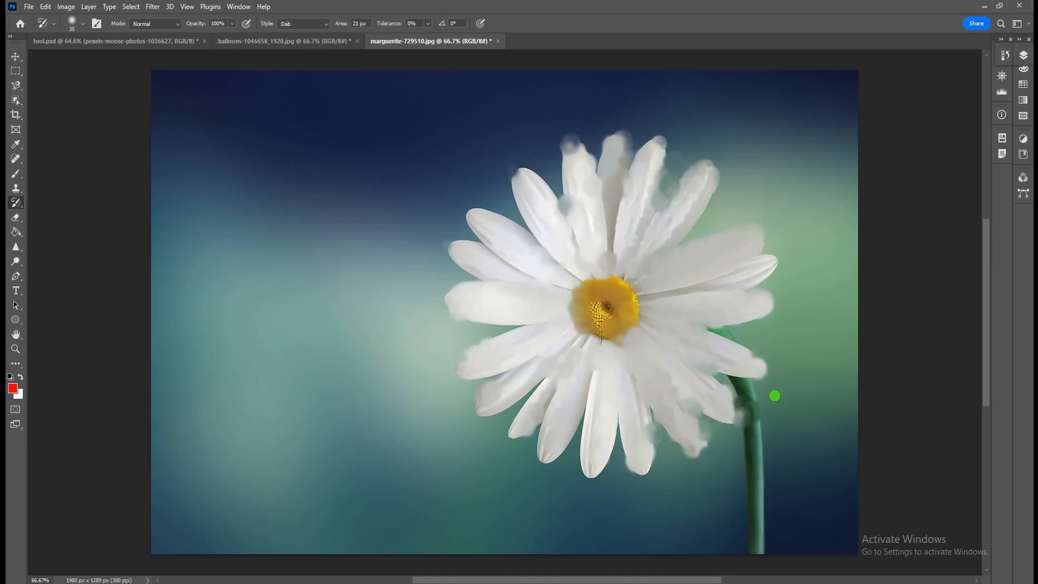
Step: Undo the Art History Brush strokes on the daisy photo, back to the original unpainted image
{"action": "key", "text": "ctrl+z"}
{"action": "key", "text": "ctrl+z"}
{"action": "key", "text": "ctrl+z"}
{"action": "key", "text": "ctrl+z"}
{"action": "key", "text": "ctrl+z"}
{"action": "key", "text": "ctrl+z"}
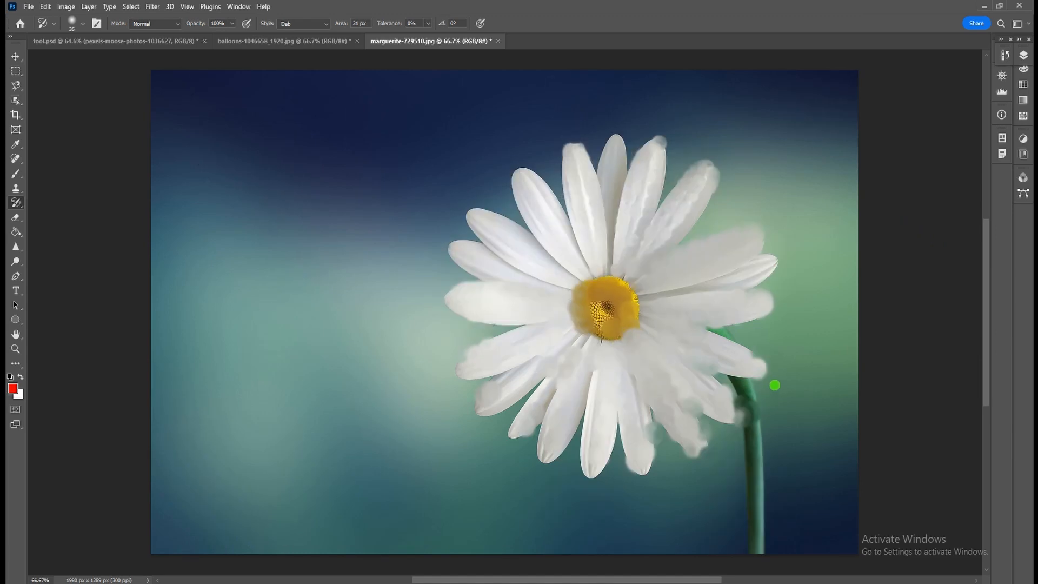
{"action": "key", "text": "ctrl+z"}
{"action": "key", "text": "ctrl+z"}
{"action": "key", "text": "ctrl+z"}
{"action": "key", "text": "ctrl+z"}
{"action": "key", "text": "ctrl+z"}
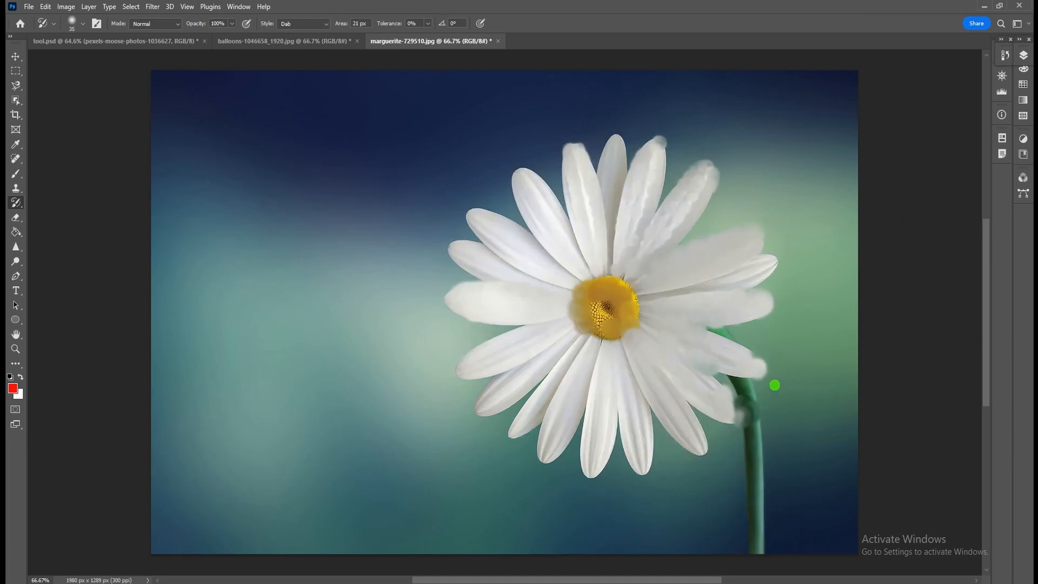
{"action": "key", "text": "ctrl+z"}
{"action": "key", "text": "ctrl+z"}
{"action": "key", "text": "ctrl+z"}
{"action": "key", "text": "ctrl+z"}
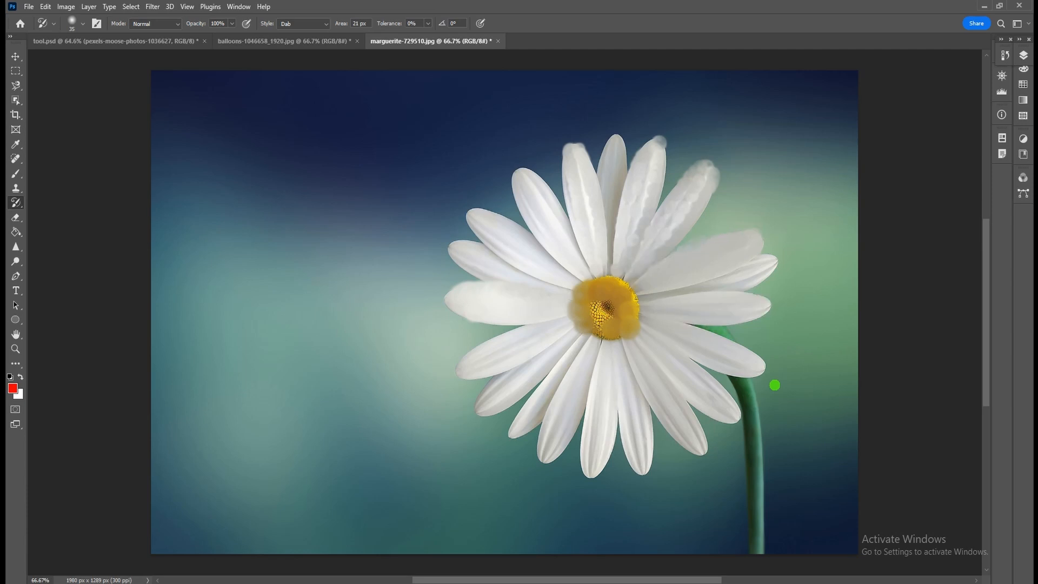
{"action": "key", "text": "ctrl+z"}
{"action": "key", "text": "ctrl+z"}
{"action": "key", "text": "ctrl+z"}
{"action": "key", "text": "ctrl+z"}
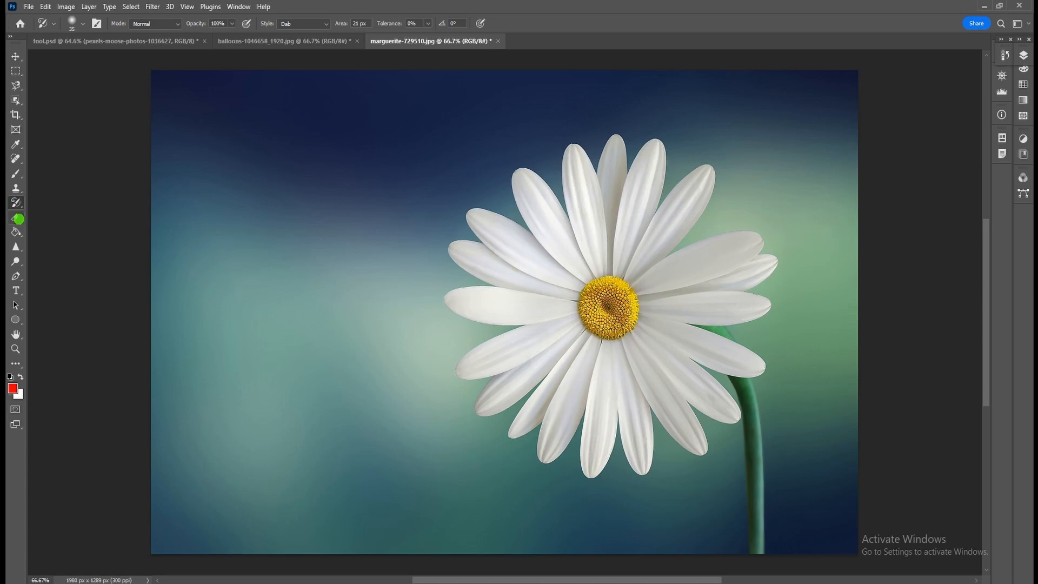
Step: Select the Eraser tool and, in tool.psd, erase strokes across the yellow apple layer
{"action": "left_click", "coordinate": [17, 219]}
{"action": "key", "text": "e"}
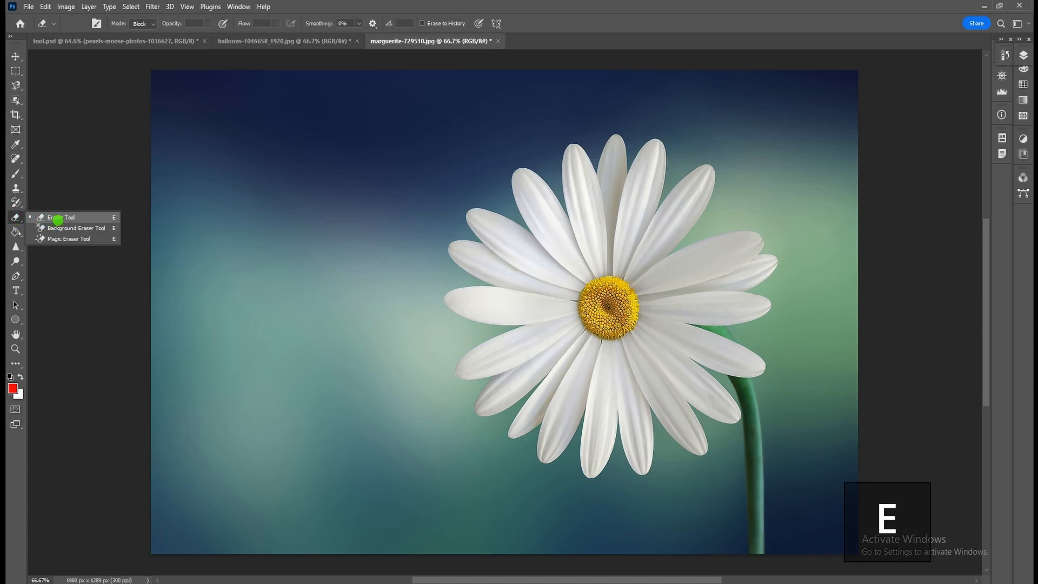
{"action": "left_click", "coordinate": [50, 219]}
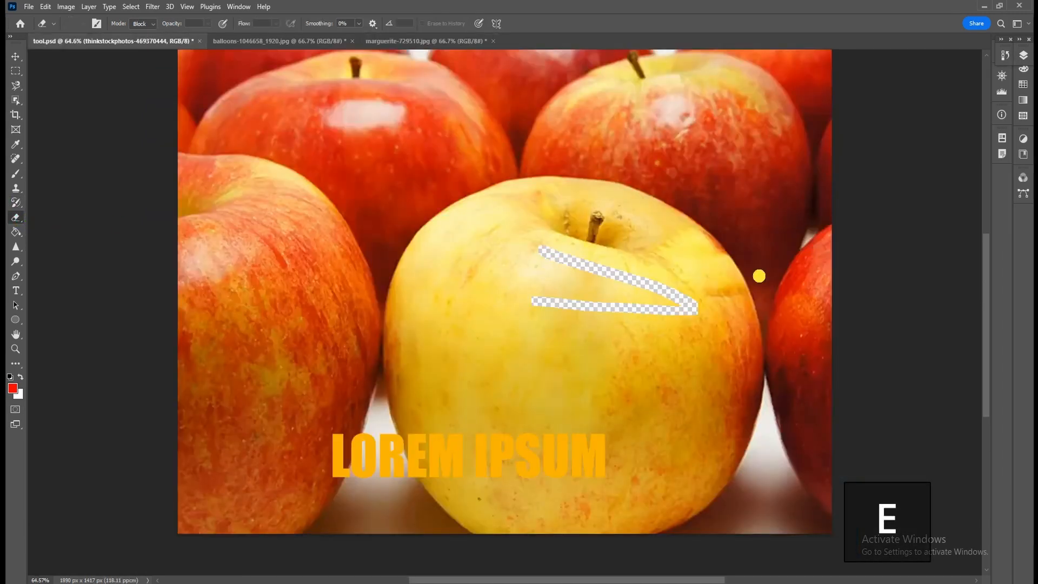
{"action": "left_click_drag", "start_coordinate": [758, 274], "coordinate": [471, 292]}
{"action": "mouse_move", "coordinate": [497, 380]}
{"action": "left_mouse_down"}
{"action": "mouse_move", "coordinate": [793, 366]}
{"action": "mouse_move", "coordinate": [482, 457]}
{"action": "mouse_move", "coordinate": [629, 328]}
{"action": "left_mouse_up"}
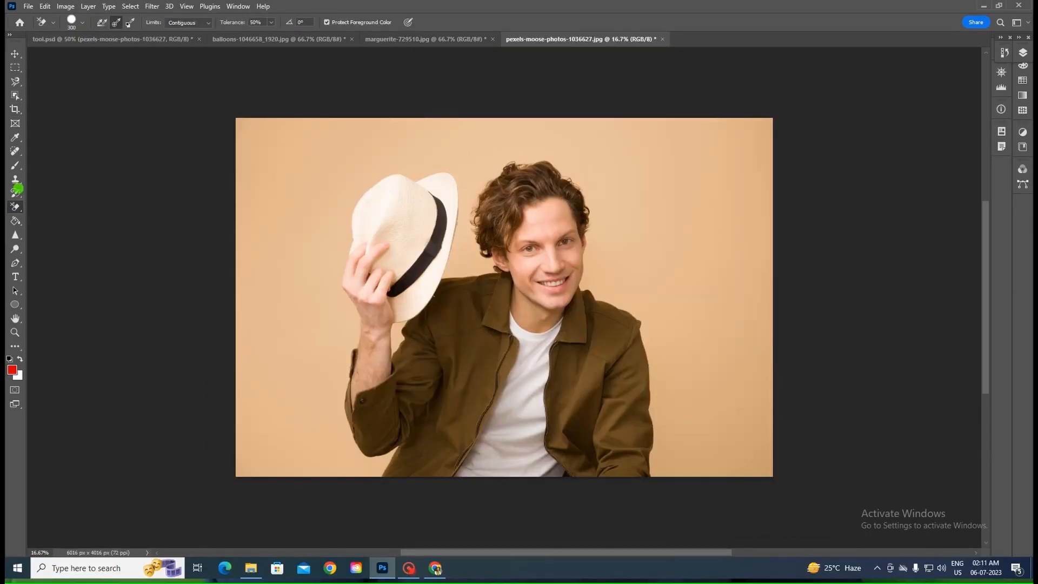
Step: Choose the Background Eraser tool, and in pexels-moose-photos-1036627.jpg add a new layer filled with the red foreground color
{"action": "right_click", "coordinate": [15, 207]}
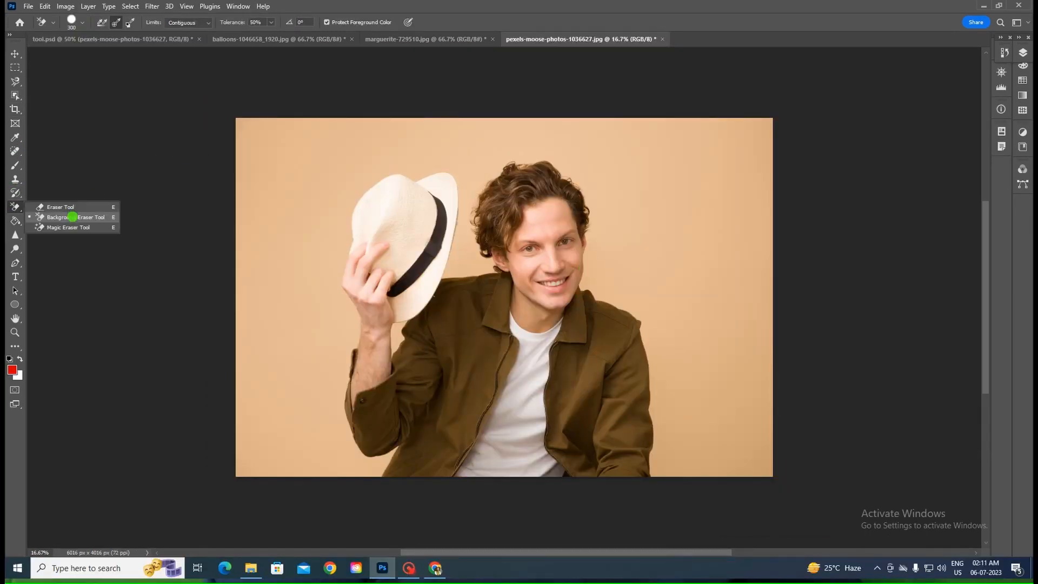
{"action": "left_click", "coordinate": [75, 218]}
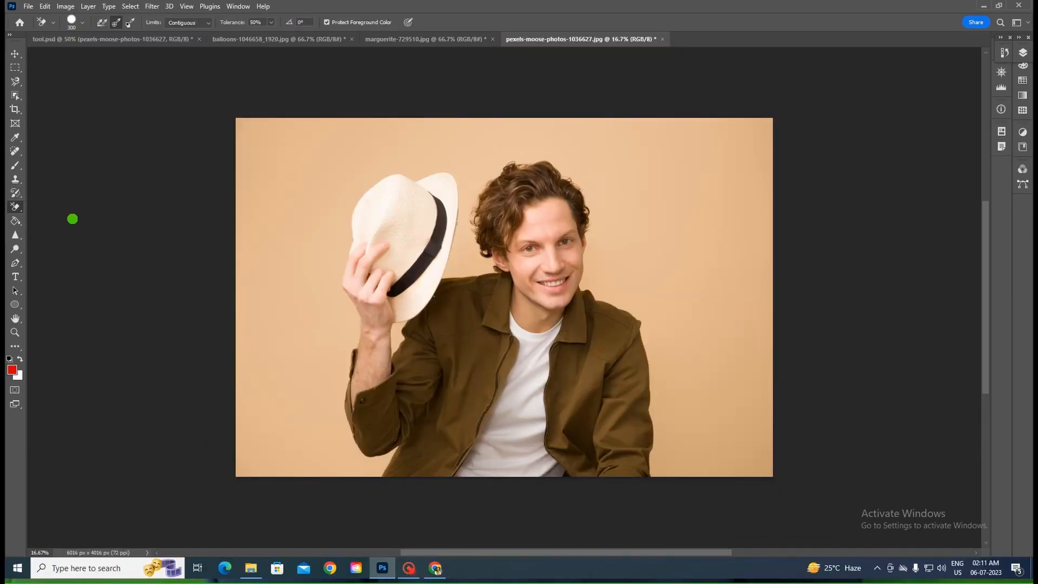
{"action": "left_click", "coordinate": [1022, 53]}
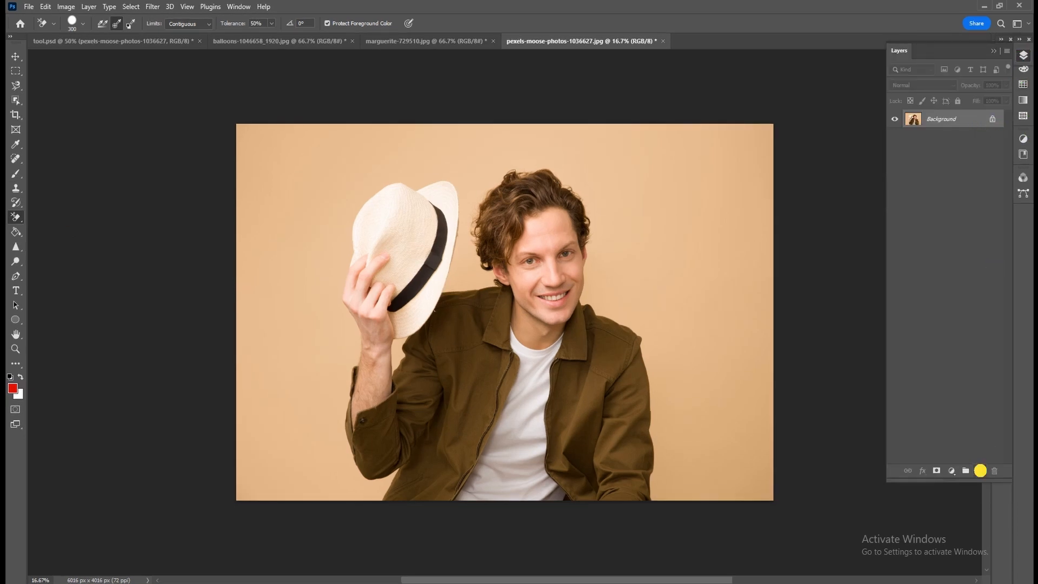
{"action": "left_click", "coordinate": [980, 470]}
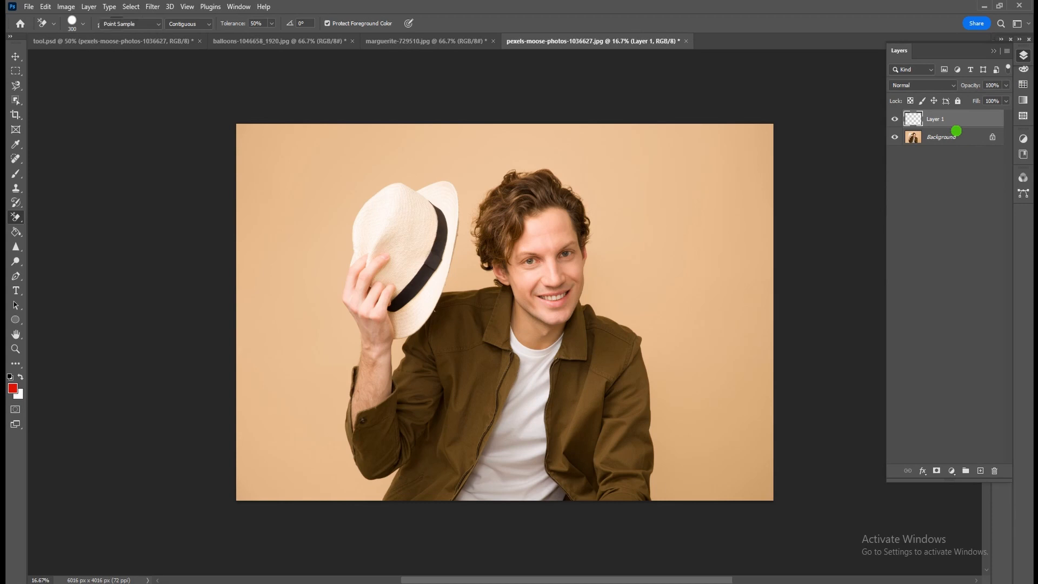
{"action": "key", "text": "shift+F5"}
{"action": "key", "text": "Return"}
{"action": "left_click", "coordinate": [1023, 52]}
{"action": "left_click", "coordinate": [1022, 52]}
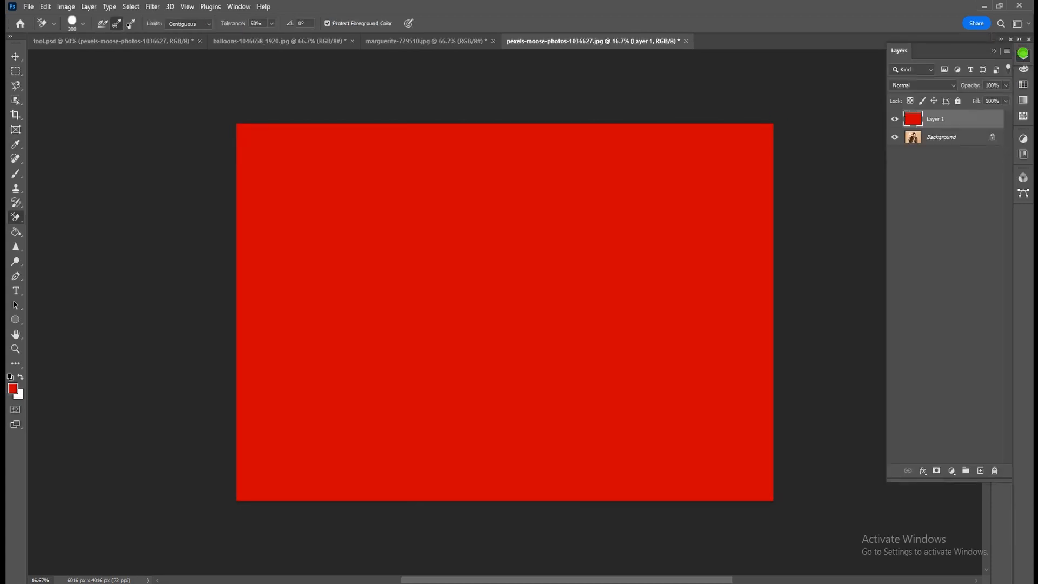
Step: Unlock the Background photo layer and move it above the red Layer 1
{"action": "left_click_drag", "start_coordinate": [959, 117], "coordinate": [957, 192]}
{"action": "left_click", "coordinate": [993, 137]}
{"action": "left_click_drag", "start_coordinate": [969, 139], "coordinate": [946, 113]}
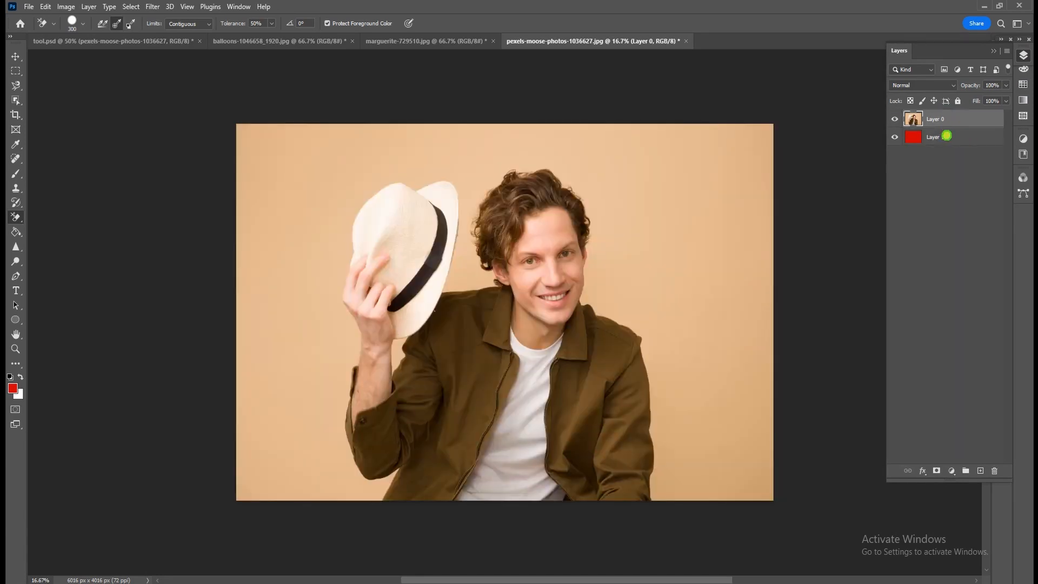
{"action": "left_click", "coordinate": [947, 136]}
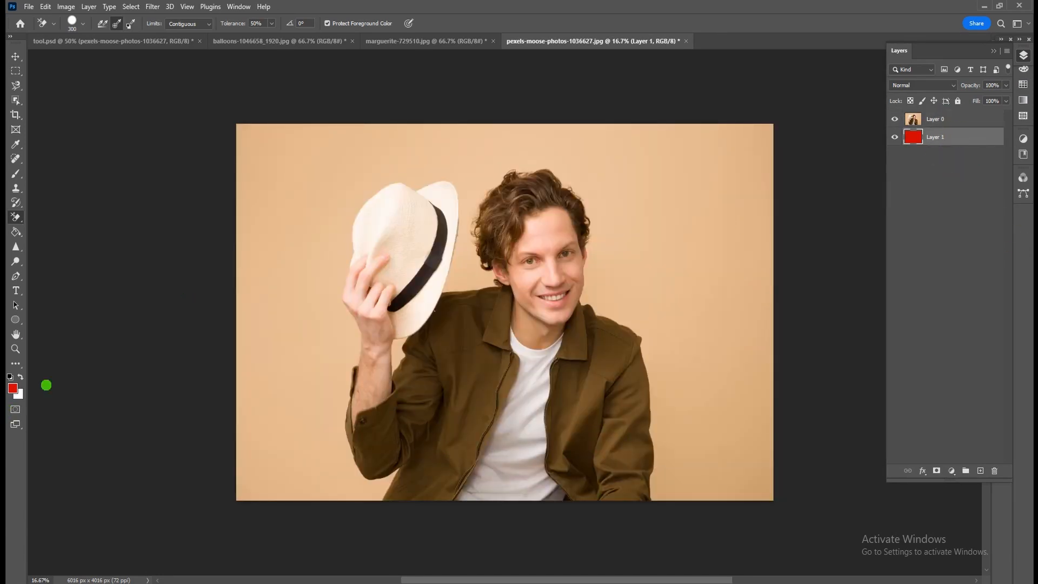
Step: Set the Background Eraser's sampling to Once with Contiguous limits, and make the portrait Layer 0 active
{"action": "right_click", "coordinate": [9, 219]}
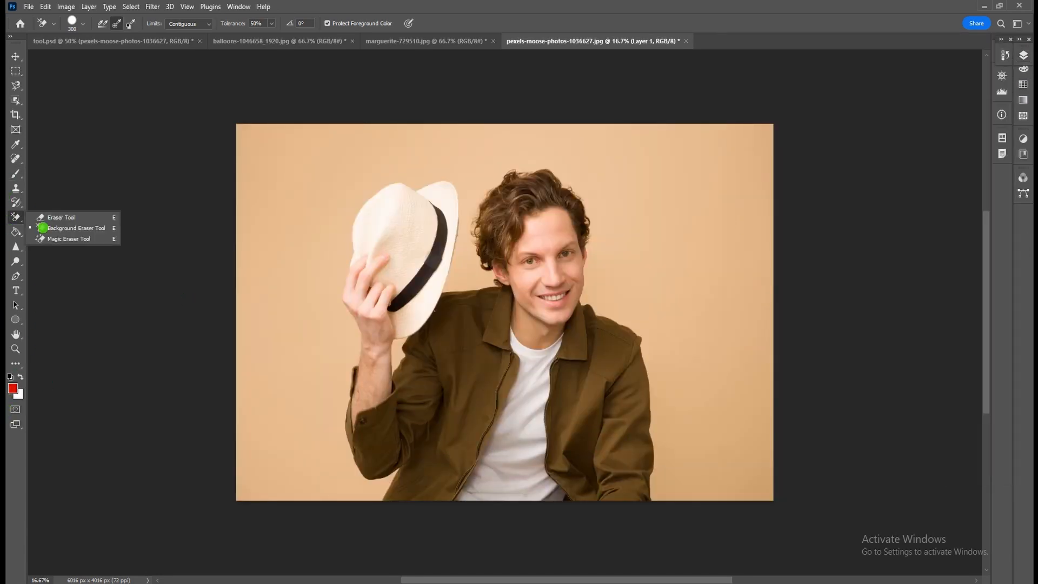
{"action": "left_click", "coordinate": [42, 227]}
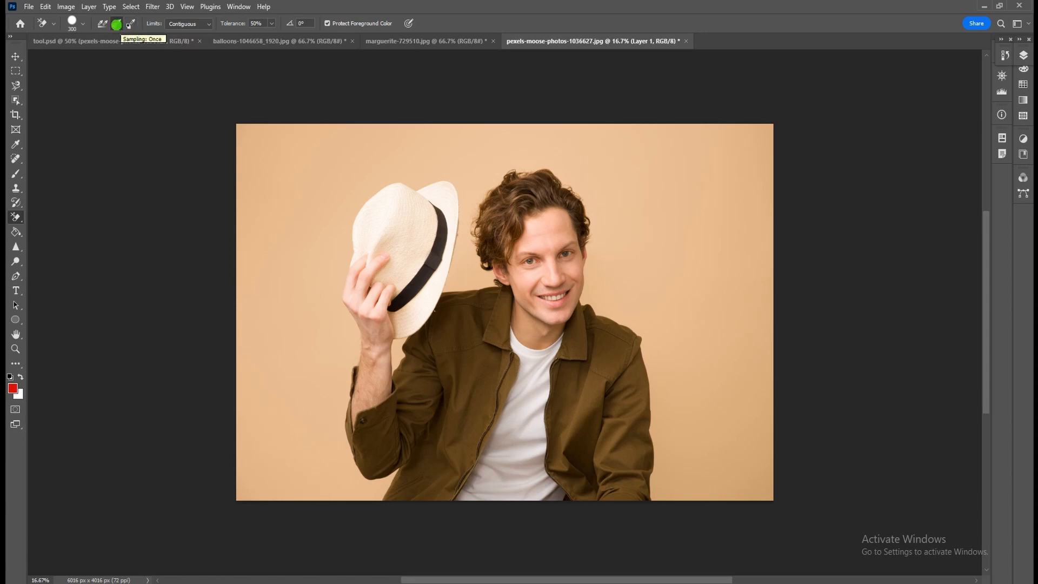
{"action": "left_click", "coordinate": [116, 24]}
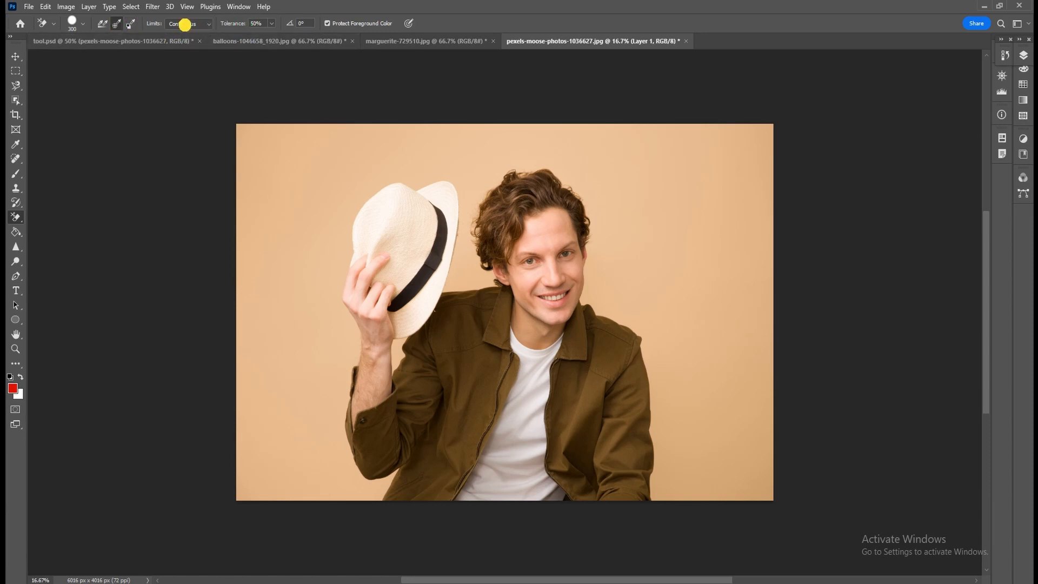
{"action": "left_click", "coordinate": [185, 24]}
{"action": "left_click", "coordinate": [185, 24]}
{"action": "left_click", "coordinate": [1023, 55]}
{"action": "left_click", "coordinate": [939, 119]}
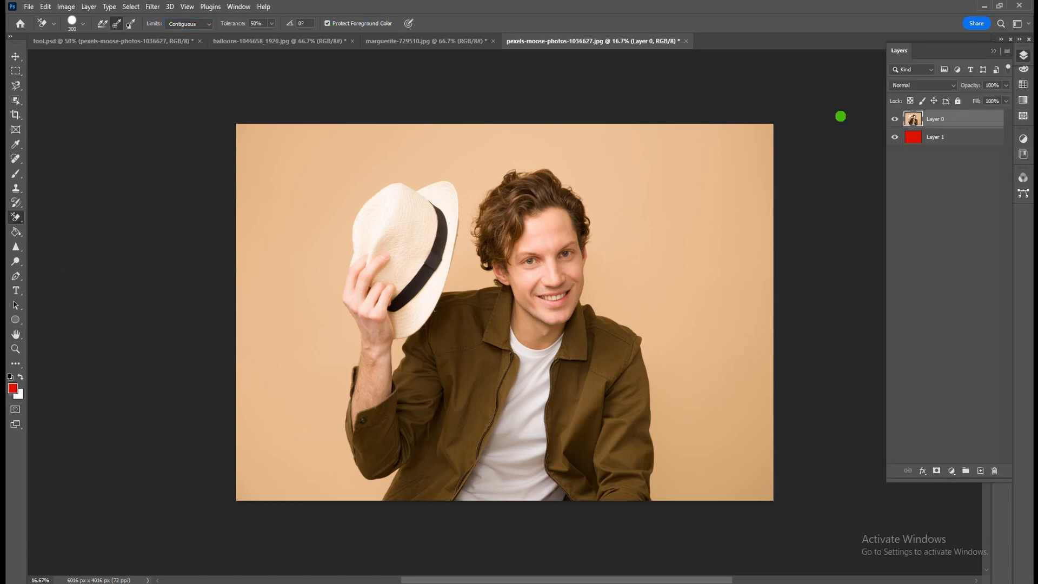
Step: Enlarge the Background Eraser brush up to 2500 px and erase the beige backdrop along the photo's left, top and right areas
{"action": "key", "text": "F7"}
{"action": "mouse_move", "coordinate": [266, 140]}
{"action": "left_mouse_down"}
{"action": "mouse_move", "coordinate": [258, 336]}
{"action": "mouse_move", "coordinate": [287, 172]}
{"action": "left_mouse_up"}
{"action": "key", "text": "bracketright"}
{"action": "key", "text": "bracketright"}
{"action": "key", "text": "bracketright"}
{"action": "key", "text": "bracketright"}
{"action": "key", "text": "bracketright"}
{"action": "key", "text": "bracketright"}
{"action": "key", "text": "bracketright"}
{"action": "mouse_move", "coordinate": [329, 145]}
{"action": "left_mouse_down"}
{"action": "mouse_move", "coordinate": [478, 125]}
{"action": "mouse_move", "coordinate": [665, 171]}
{"action": "mouse_move", "coordinate": [692, 324]}
{"action": "left_mouse_up"}
{"action": "left_click", "coordinate": [82, 23]}
{"action": "left_click_drag", "start_coordinate": [81, 56], "coordinate": [122, 56]}
{"action": "left_click", "coordinate": [794, 320]}
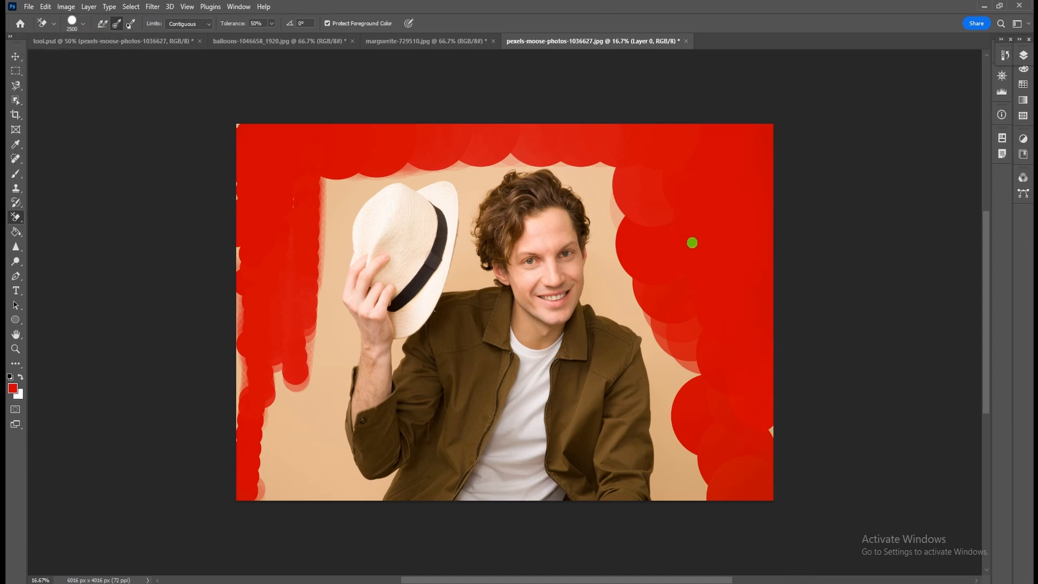
Step: Undo the oversized erase beside the man's hair, reduce the brush, and erase the backdrop along his hair, shoulder and sleeve
{"action": "left_click", "coordinate": [608, 192]}
{"action": "key", "text": "ctrl+z"}
{"action": "key", "text": "bracketleft"}
{"action": "key", "text": "bracketleft"}
{"action": "key", "text": "bracketleft"}
{"action": "key", "text": "bracketleft"}
{"action": "key", "text": "bracketleft"}
{"action": "key", "text": "bracketleft"}
{"action": "left_click_drag", "start_coordinate": [573, 170], "coordinate": [614, 227]}
{"action": "mouse_move", "coordinate": [606, 244]}
{"action": "left_mouse_down"}
{"action": "mouse_move", "coordinate": [637, 318]}
{"action": "mouse_move", "coordinate": [777, 452]}
{"action": "mouse_move", "coordinate": [656, 366]}
{"action": "mouse_move", "coordinate": [689, 484]}
{"action": "left_mouse_up"}
{"action": "mouse_move", "coordinate": [682, 393]}
{"action": "left_mouse_down"}
{"action": "mouse_move", "coordinate": [598, 280]}
{"action": "mouse_move", "coordinate": [318, 169]}
{"action": "mouse_move", "coordinate": [204, 341]}
{"action": "mouse_move", "coordinate": [253, 424]}
{"action": "mouse_move", "coordinate": [237, 253]}
{"action": "mouse_move", "coordinate": [503, 169]}
{"action": "mouse_move", "coordinate": [705, 373]}
{"action": "mouse_move", "coordinate": [649, 319]}
{"action": "left_mouse_up"}
Step: Enlarge the eraser brush to 800 px and erase more backdrop across the top, keeping sampling set to Once
{"action": "key", "text": "bracketright"}
{"action": "key", "text": "bracketright"}
{"action": "key", "text": "bracketright"}
{"action": "key", "text": "bracketright"}
{"action": "key", "text": "bracketright"}
{"action": "key", "text": "bracketright"}
{"action": "key", "text": "bracketright"}
{"action": "key", "text": "bracketright"}
{"action": "key", "text": "bracketright"}
{"action": "key", "text": "bracketright"}
{"action": "key", "text": "bracketright"}
{"action": "key", "text": "bracketright"}
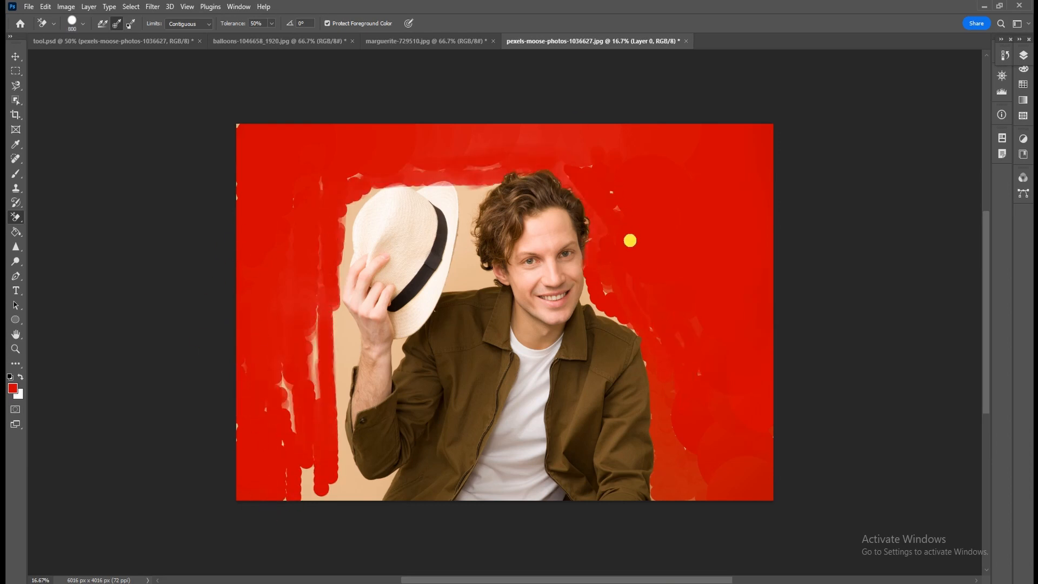
{"action": "left_click_drag", "start_coordinate": [498, 164], "coordinate": [239, 125]}
{"action": "left_click", "coordinate": [102, 23]}
{"action": "left_click", "coordinate": [117, 23]}
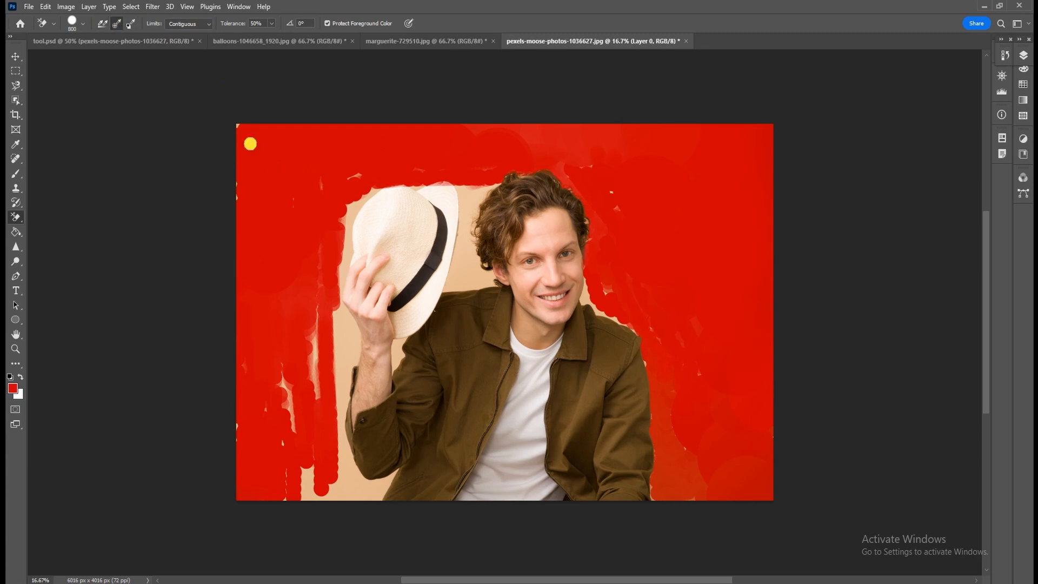
Step: With 49% tolerance, erase the beige remnants left of the arm, between hat and hair, inside the elbow, and beside the right sleeve
{"action": "mouse_move", "coordinate": [318, 349]}
{"action": "left_mouse_down"}
{"action": "mouse_move", "coordinate": [343, 438]}
{"action": "mouse_move", "coordinate": [354, 340]}
{"action": "mouse_move", "coordinate": [297, 462]}
{"action": "left_mouse_up"}
{"action": "mouse_move", "coordinate": [469, 192]}
{"action": "left_mouse_down"}
{"action": "mouse_move", "coordinate": [467, 278]}
{"action": "mouse_move", "coordinate": [455, 254]}
{"action": "mouse_move", "coordinate": [461, 279]}
{"action": "left_mouse_up"}
{"action": "mouse_move", "coordinate": [603, 317]}
{"action": "left_mouse_down"}
{"action": "mouse_move", "coordinate": [648, 352]}
{"action": "mouse_move", "coordinate": [589, 150]}
{"action": "mouse_move", "coordinate": [644, 310]}
{"action": "mouse_move", "coordinate": [613, 191]}
{"action": "mouse_move", "coordinate": [593, 162]}
{"action": "mouse_move", "coordinate": [602, 294]}
{"action": "mouse_move", "coordinate": [653, 329]}
{"action": "left_mouse_up"}
{"action": "mouse_move", "coordinate": [697, 449]}
{"action": "left_mouse_down"}
{"action": "mouse_move", "coordinate": [654, 481]}
{"action": "mouse_move", "coordinate": [661, 497]}
{"action": "mouse_move", "coordinate": [746, 507]}
{"action": "mouse_move", "coordinate": [673, 514]}
{"action": "left_mouse_up"}
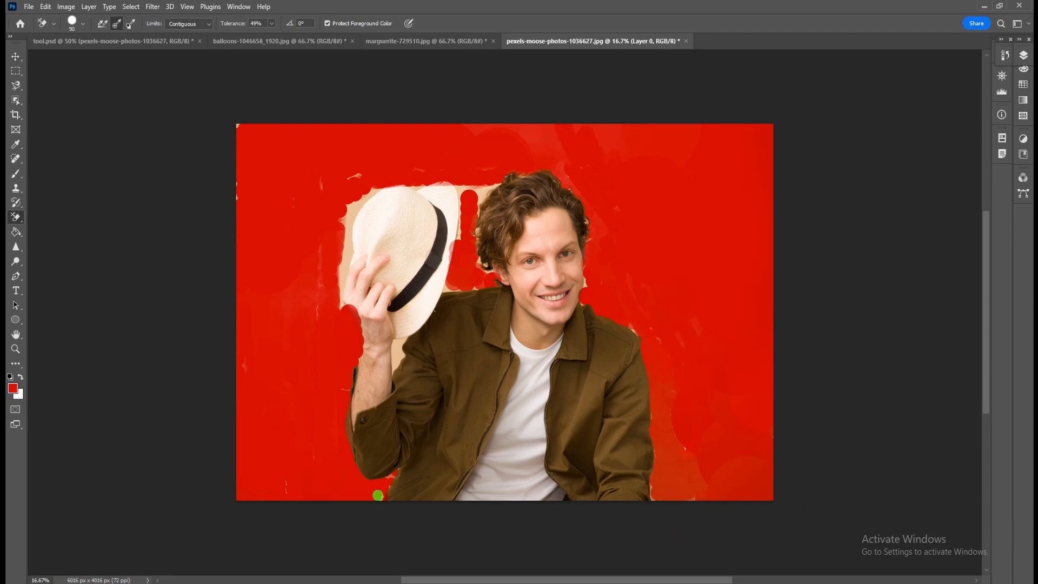
{"action": "mouse_move", "coordinate": [406, 357]}
{"action": "left_mouse_down"}
{"action": "mouse_move", "coordinate": [447, 290]}
{"action": "mouse_move", "coordinate": [462, 236]}
{"action": "mouse_move", "coordinate": [485, 202]}
{"action": "mouse_move", "coordinate": [481, 269]}
{"action": "left_mouse_up"}
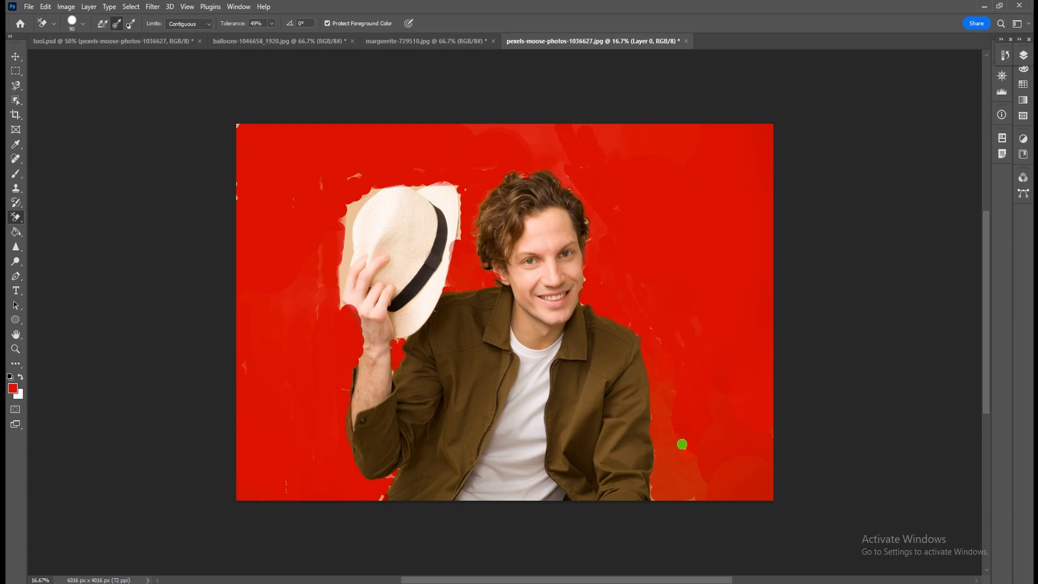
{"action": "left_click_drag", "start_coordinate": [681, 443], "coordinate": [657, 498]}
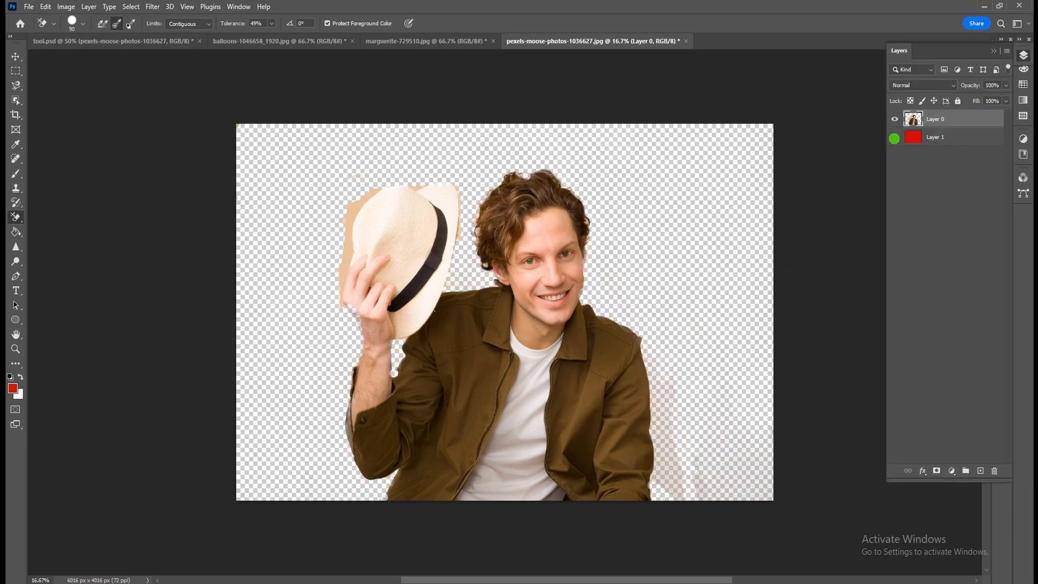
Step: Show the red Layer 1 again and erase the beige fringe around the hat with a 250 px brush
{"action": "left_click", "coordinate": [894, 139]}
{"action": "mouse_move", "coordinate": [243, 241]}
{"action": "left_mouse_down"}
{"action": "mouse_move", "coordinate": [355, 193]}
{"action": "mouse_move", "coordinate": [340, 264]}
{"action": "mouse_move", "coordinate": [336, 213]}
{"action": "left_mouse_up"}
{"action": "left_click_drag", "start_coordinate": [463, 229], "coordinate": [459, 193]}
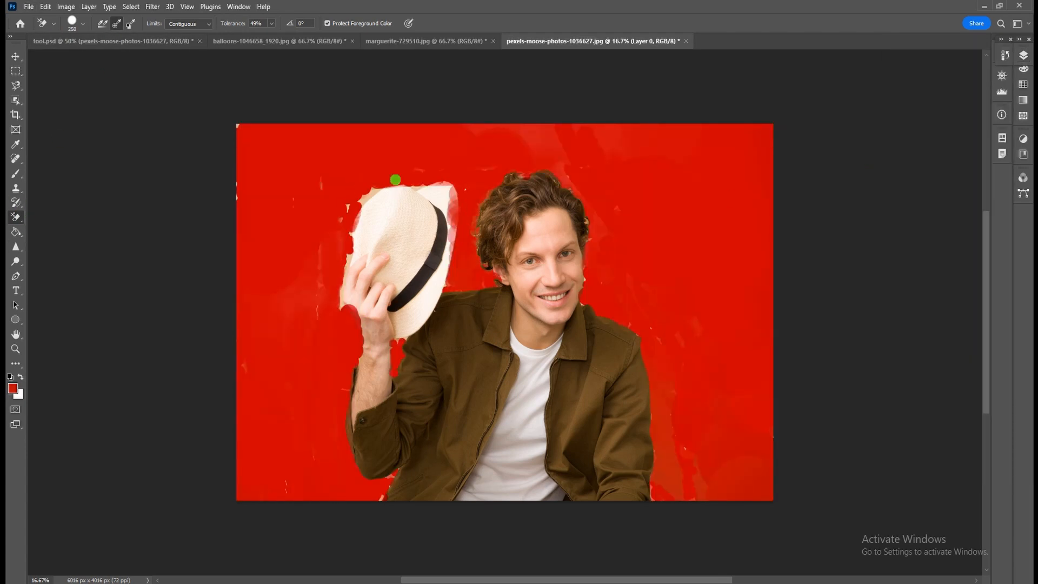
{"action": "left_click", "coordinate": [419, 190]}
{"action": "left_click", "coordinate": [368, 199]}
{"action": "left_click", "coordinate": [459, 190]}
{"action": "left_click", "coordinate": [462, 197]}
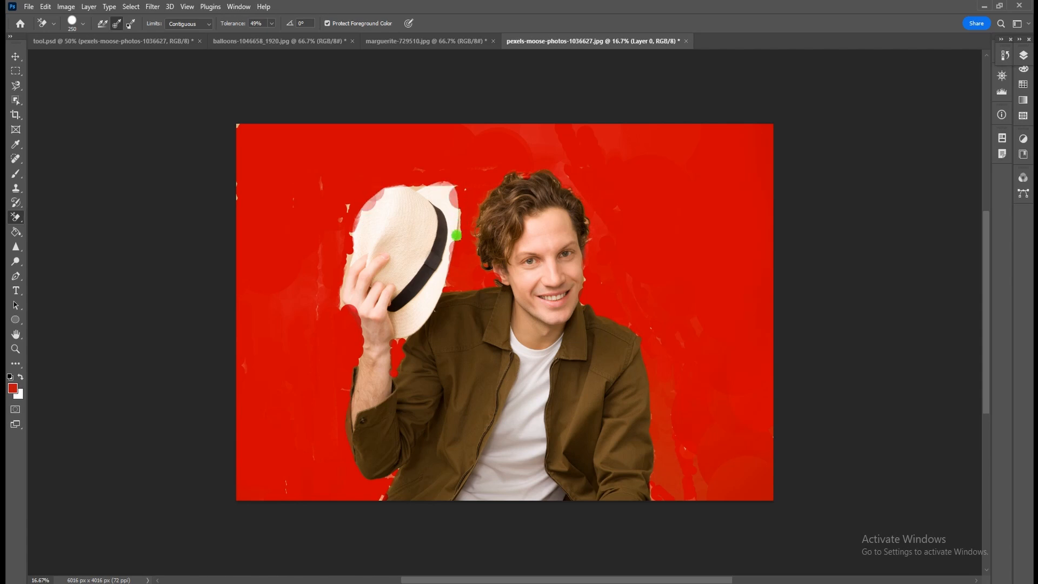
{"action": "left_click", "coordinate": [457, 234]}
Step: Toggle the visibility of Layer 0 and Layer 1 to check the cutout, leaving the red Layer 1 hidden
{"action": "left_click", "coordinate": [1024, 56]}
{"action": "left_click", "coordinate": [895, 119]}
{"action": "left_click", "coordinate": [895, 119]}
{"action": "left_click", "coordinate": [895, 137]}
{"action": "left_click", "coordinate": [894, 137]}
{"action": "left_click", "coordinate": [894, 136]}
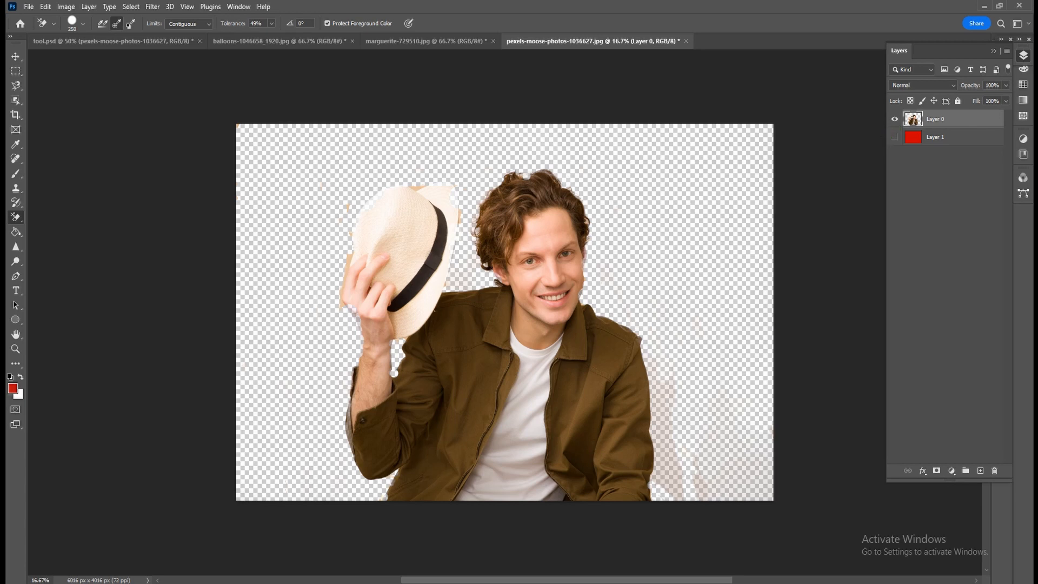
Step: Use the Magic Eraser in tool.psd to erase the purple, yellow, cyan and pink backgrounds and the donut's yellow centre
{"action": "left_click", "coordinate": [13, 216]}
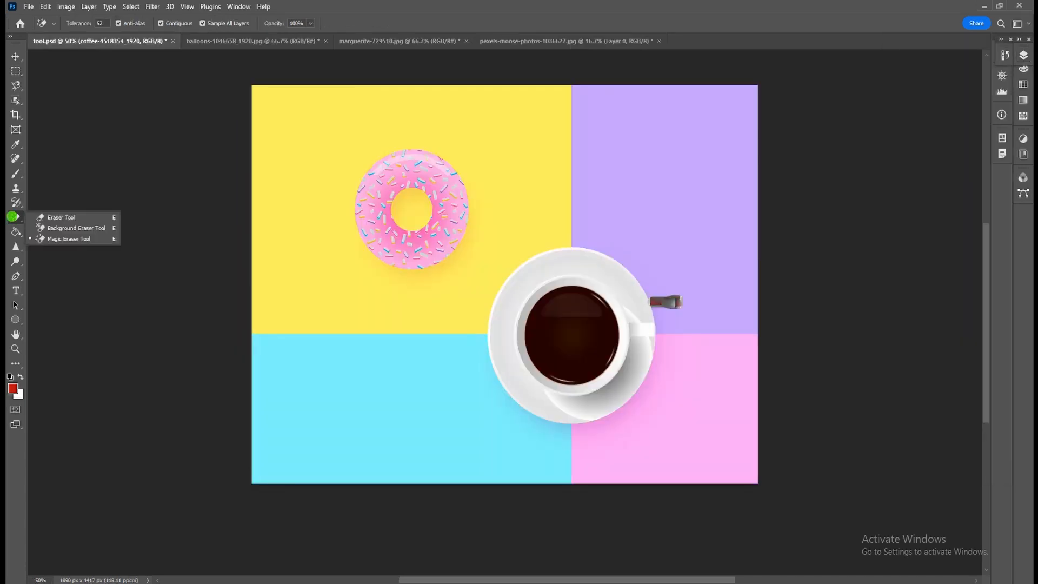
{"action": "left_click", "coordinate": [12, 216]}
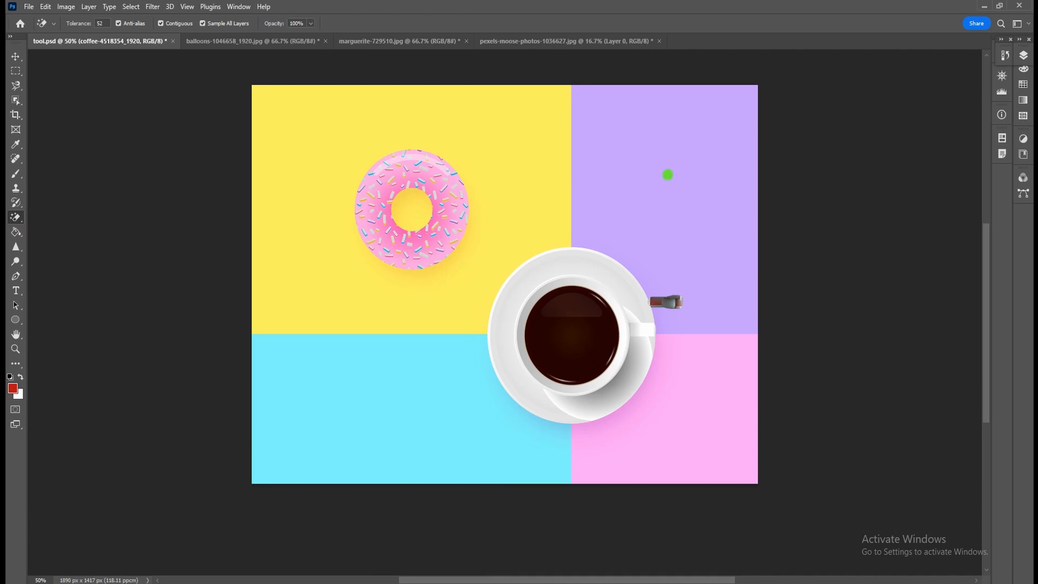
{"action": "left_click", "coordinate": [652, 302]}
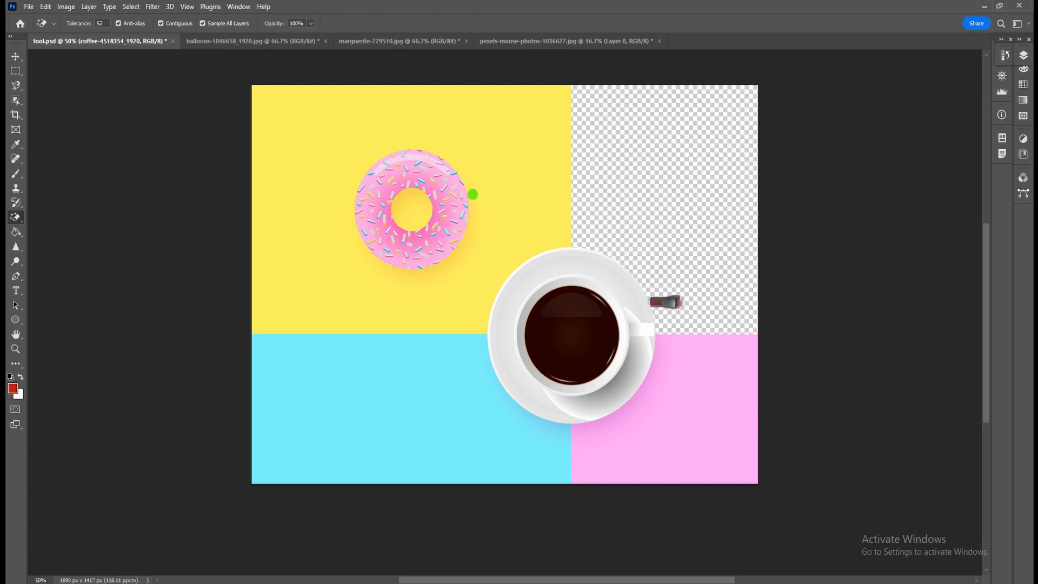
{"action": "left_click", "coordinate": [457, 139]}
{"action": "left_click", "coordinate": [355, 431]}
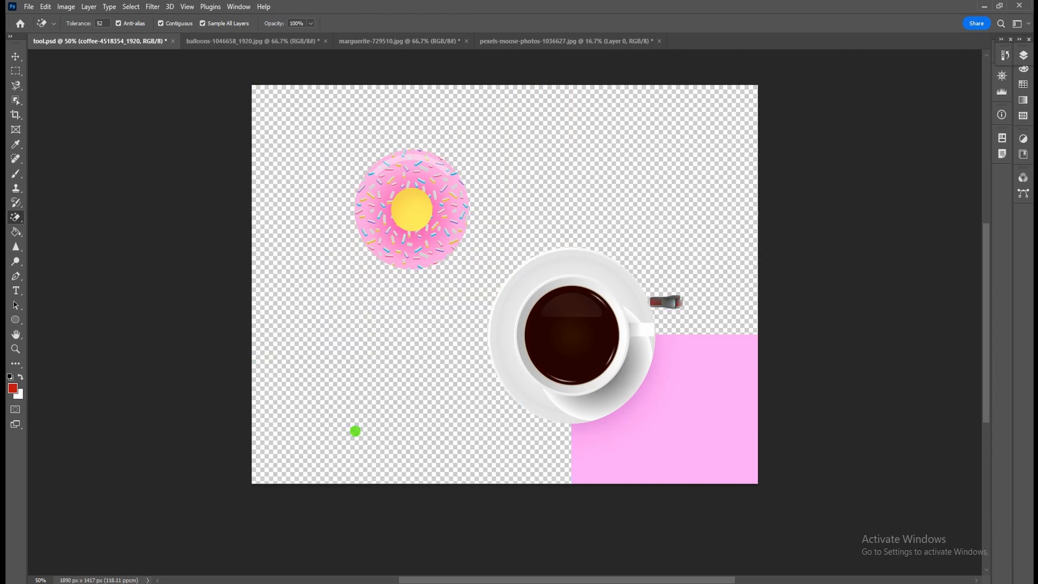
{"action": "left_click", "coordinate": [709, 446]}
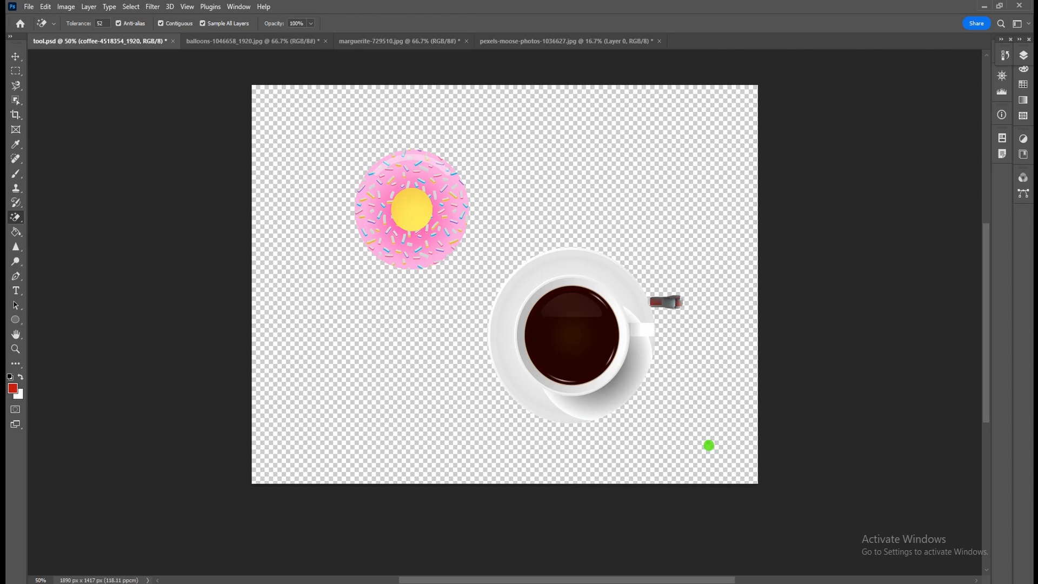
{"action": "left_click", "coordinate": [412, 211]}
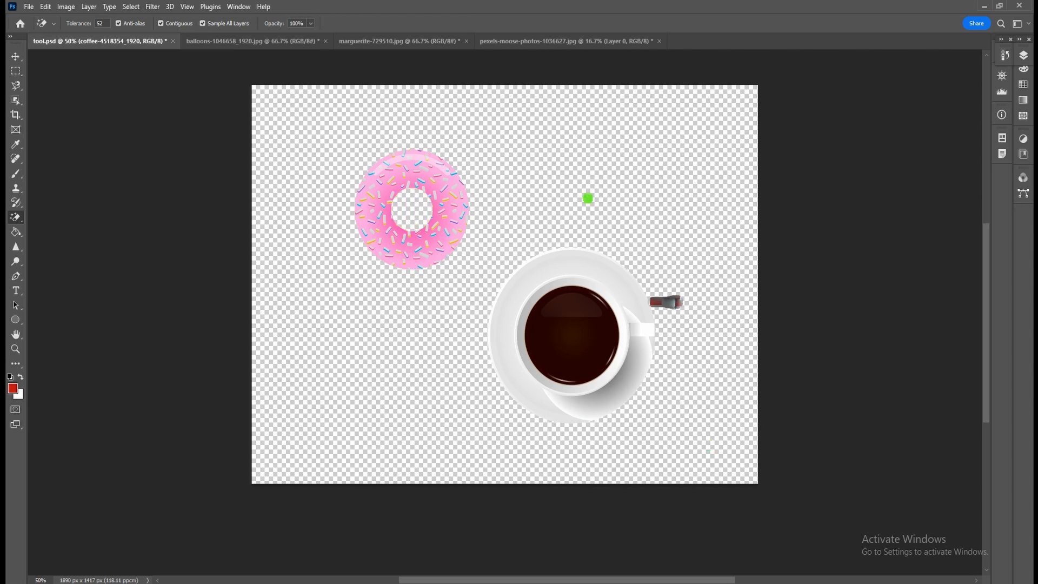
Step: Undo the last Magic Eraser deletions on the coffee and donut image
{"action": "key", "text": "ctrl+z"}
{"action": "key", "text": "ctrl+z"}
{"action": "key", "text": "ctrl+z"}
{"action": "key", "text": "ctrl+z"}
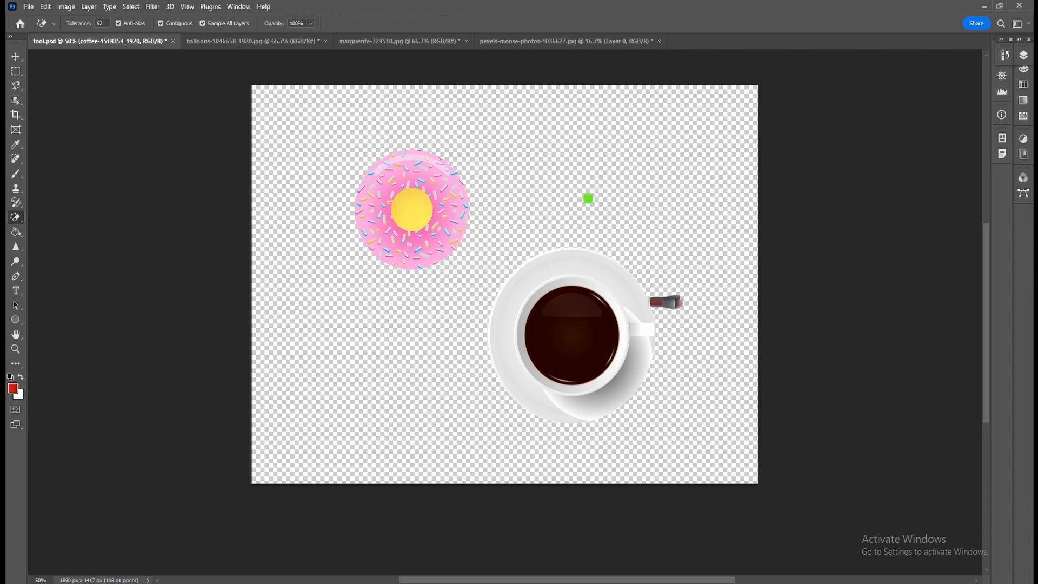
Step: Undo the remaining Magic Eraser deletions, select the yellow background with the Magic Wand and activate the Gradient tool
{"action": "key", "text": "ctrl+z"}
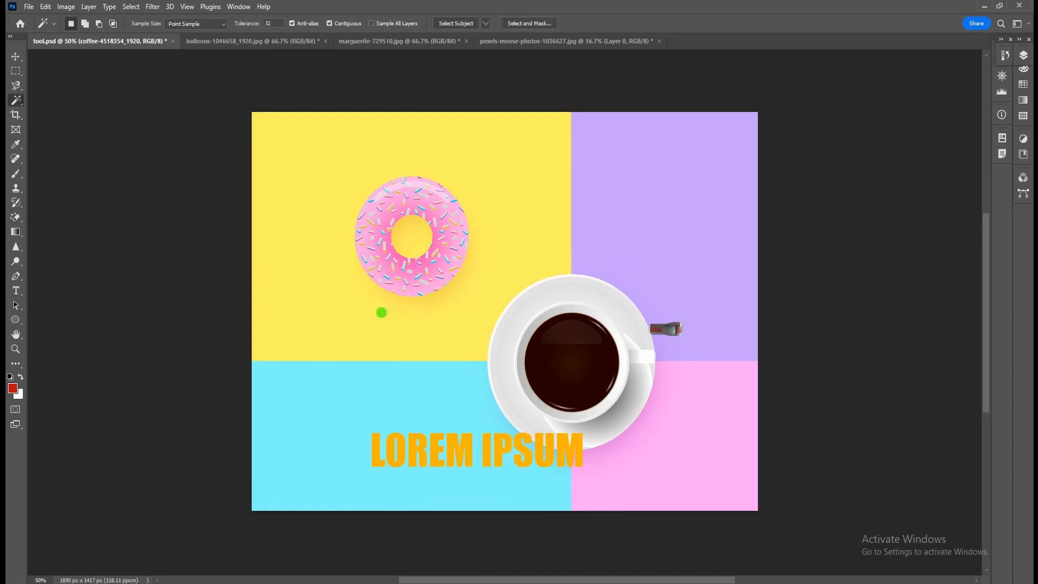
{"action": "left_click", "coordinate": [325, 272]}
{"action": "left_click_drag", "start_coordinate": [15, 232], "coordinate": [71, 230]}
{"action": "left_click", "coordinate": [72, 231]}
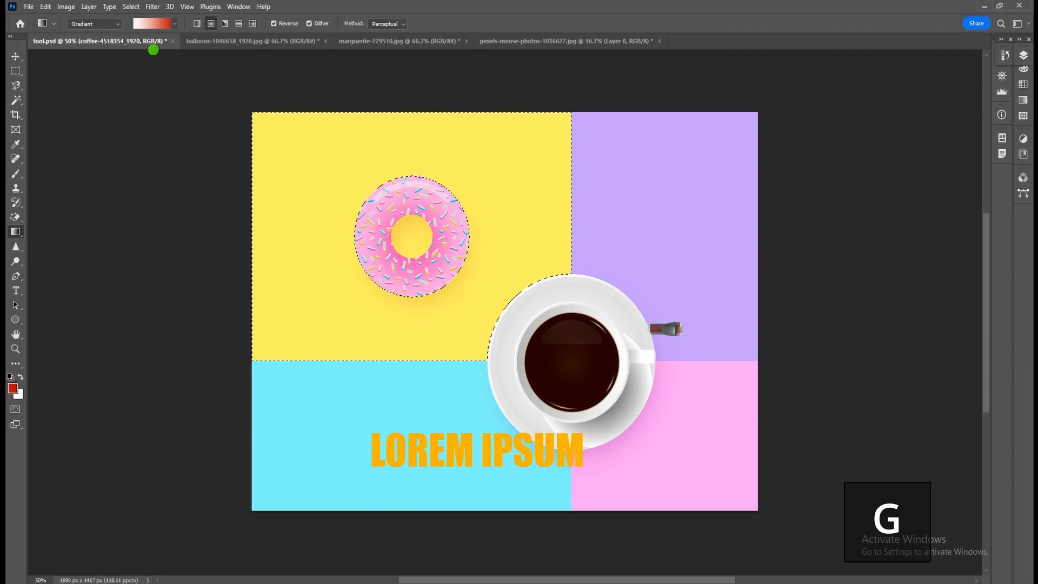
Step: Try a white-to-red gradient in radial and linear styles on the selected yellow background and undo it
{"action": "left_click_drag", "start_coordinate": [347, 112], "coordinate": [352, 308]}
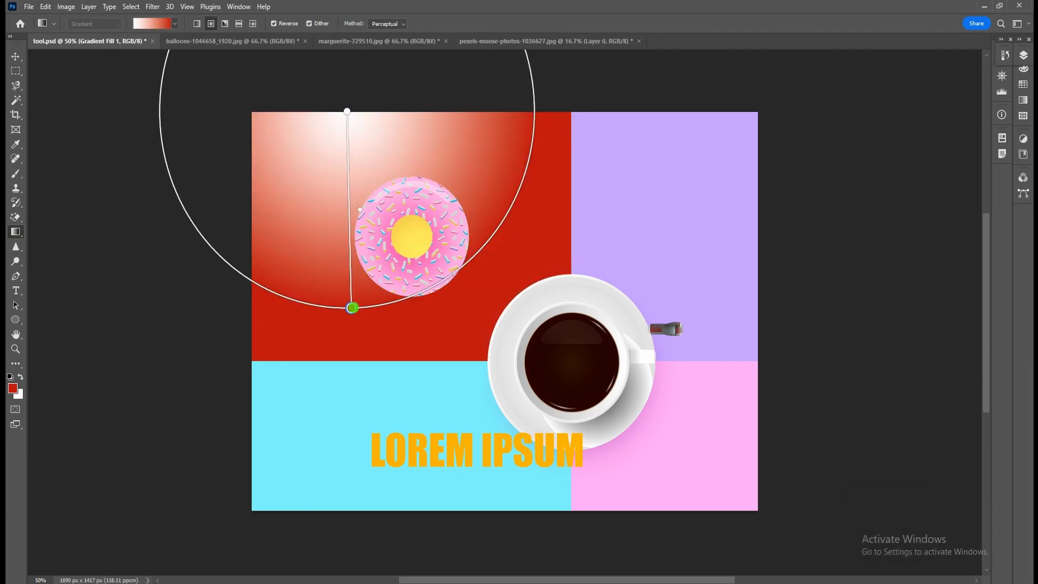
{"action": "left_click", "coordinate": [197, 23]}
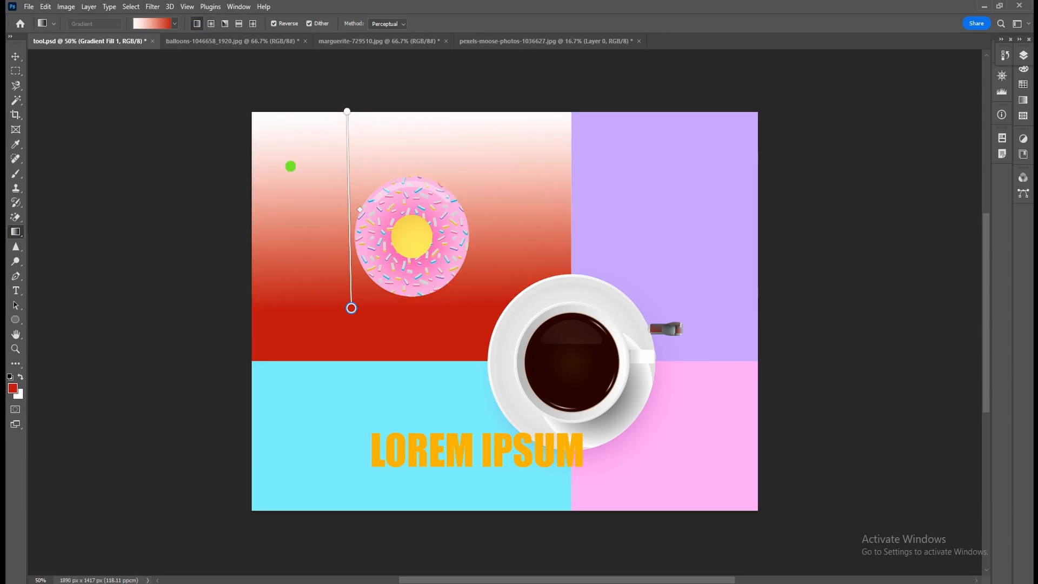
{"action": "left_click", "coordinate": [211, 24]}
{"action": "key", "text": "ctrl+z"}
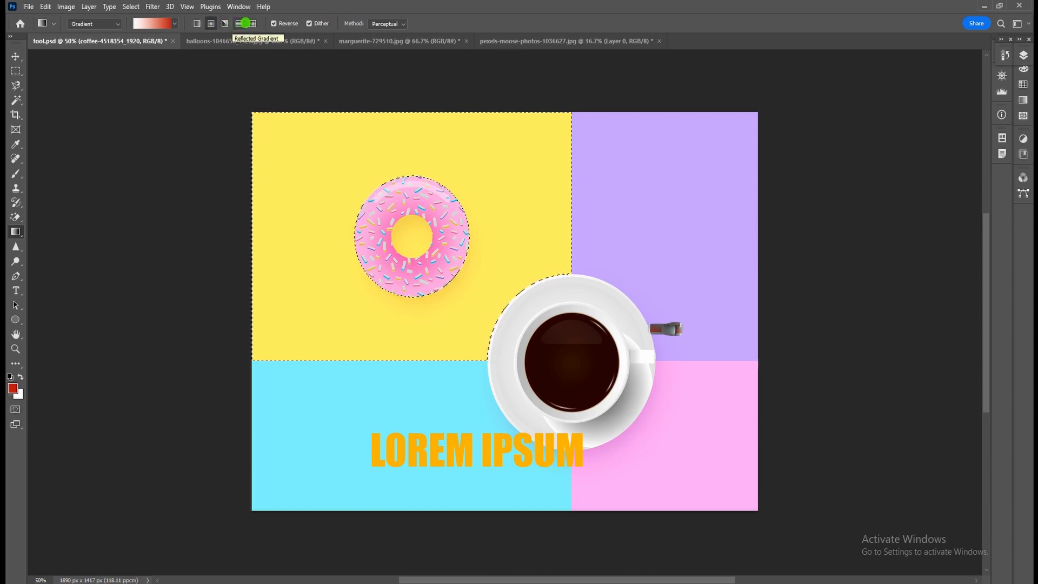
Step: Fill the yellow background with a diagonal white-to-red linear gradient and the selected cyan background with a blue diamond gradient
{"action": "left_click", "coordinate": [197, 23]}
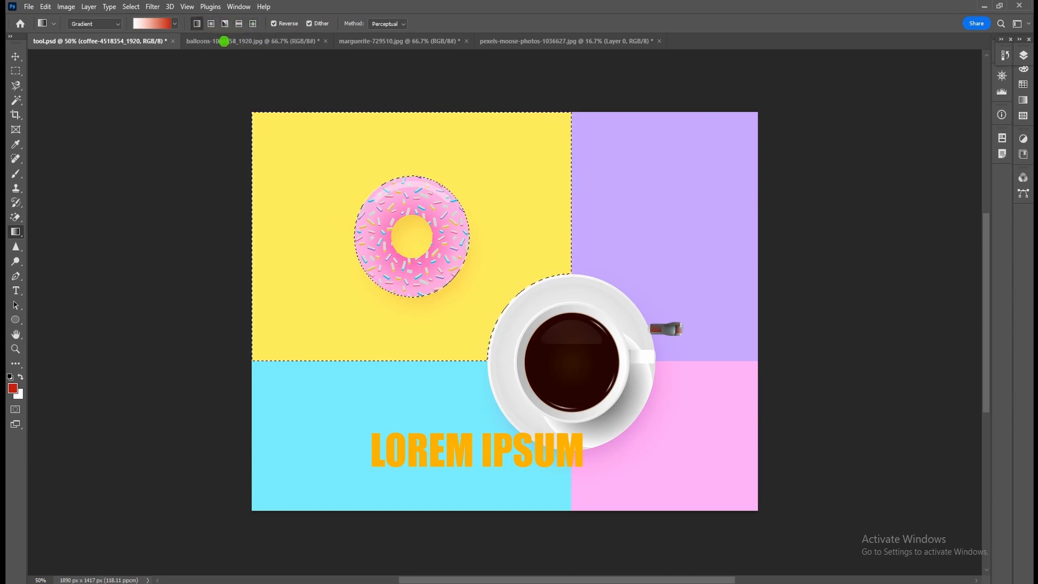
{"action": "left_click_drag", "start_coordinate": [545, 111], "coordinate": [306, 283]}
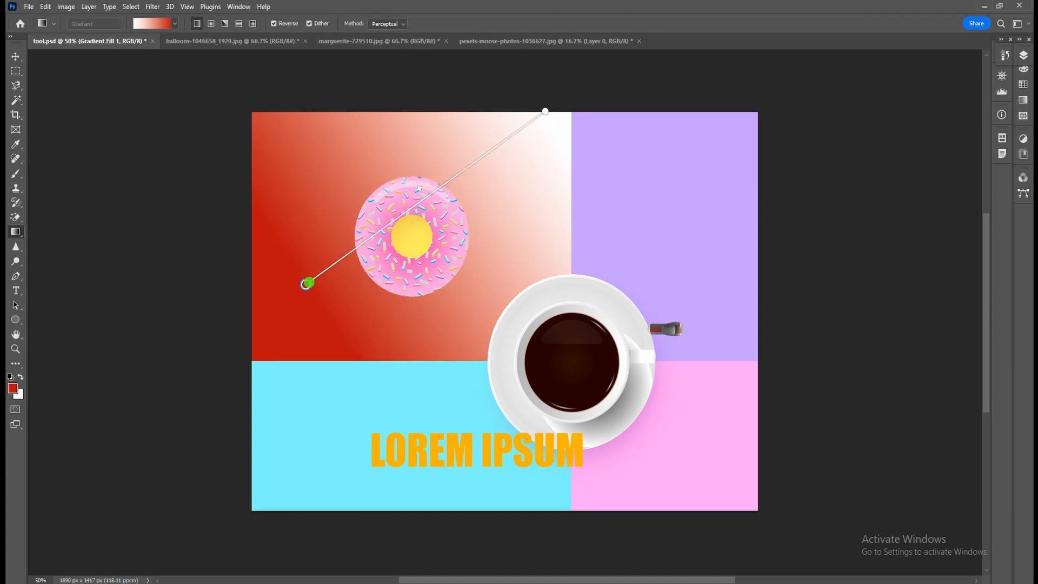
{"action": "double_click", "coordinate": [306, 284]}
{"action": "left_click", "coordinate": [712, 378]}
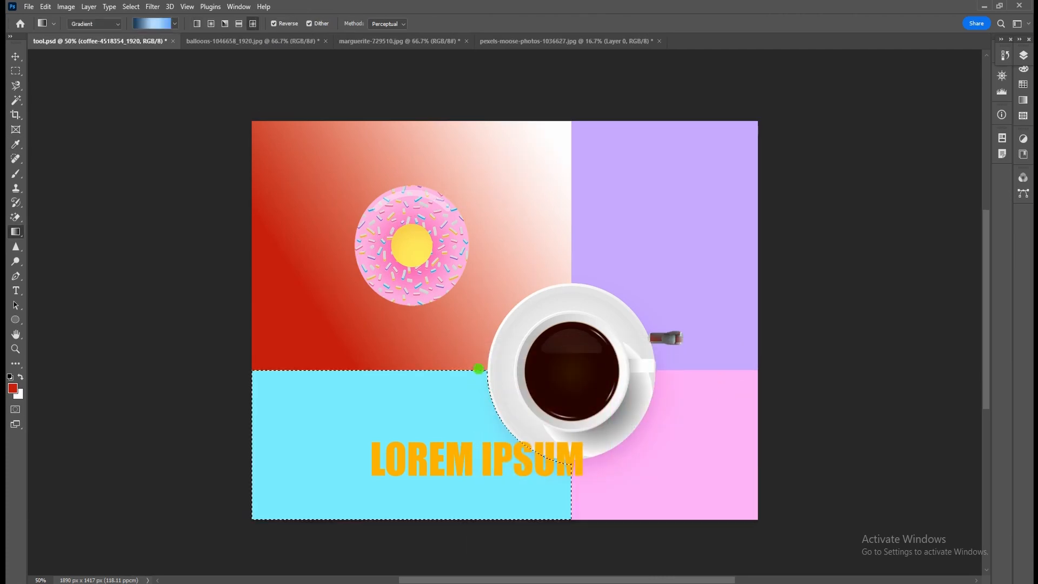
{"action": "mouse_move", "coordinate": [478, 369]}
{"action": "left_mouse_down"}
{"action": "mouse_move", "coordinate": [348, 424]}
{"action": "mouse_move", "coordinate": [218, 501]}
{"action": "left_mouse_up"}
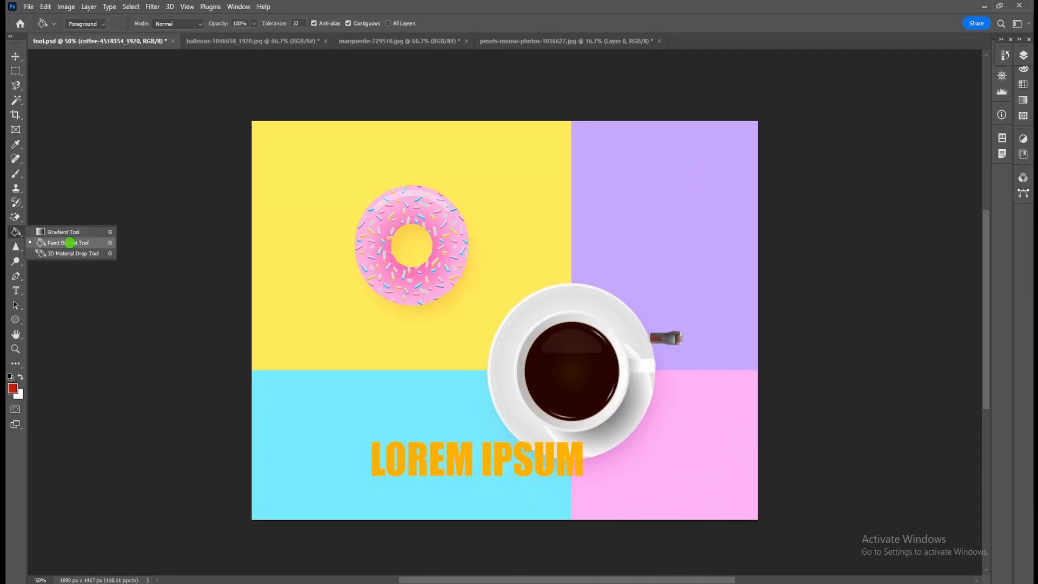
Step: Fill the purple background with the red foreground colour using the Paint Bucket and undo the fill
{"action": "left_click", "coordinate": [69, 242]}
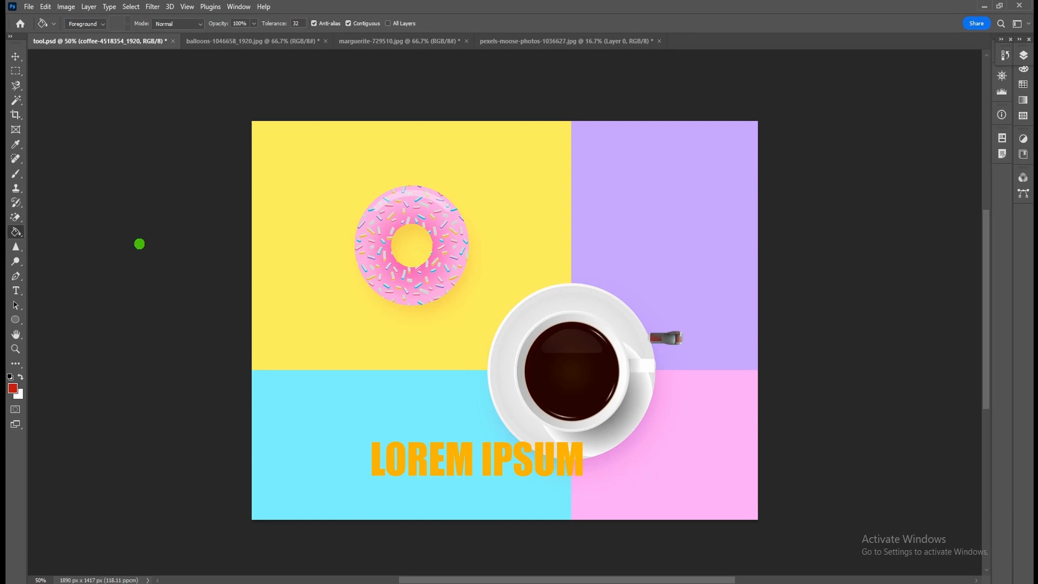
{"action": "left_click", "coordinate": [672, 240]}
{"action": "key", "text": "ctrl+z"}
{"action": "right_click", "coordinate": [15, 232]}
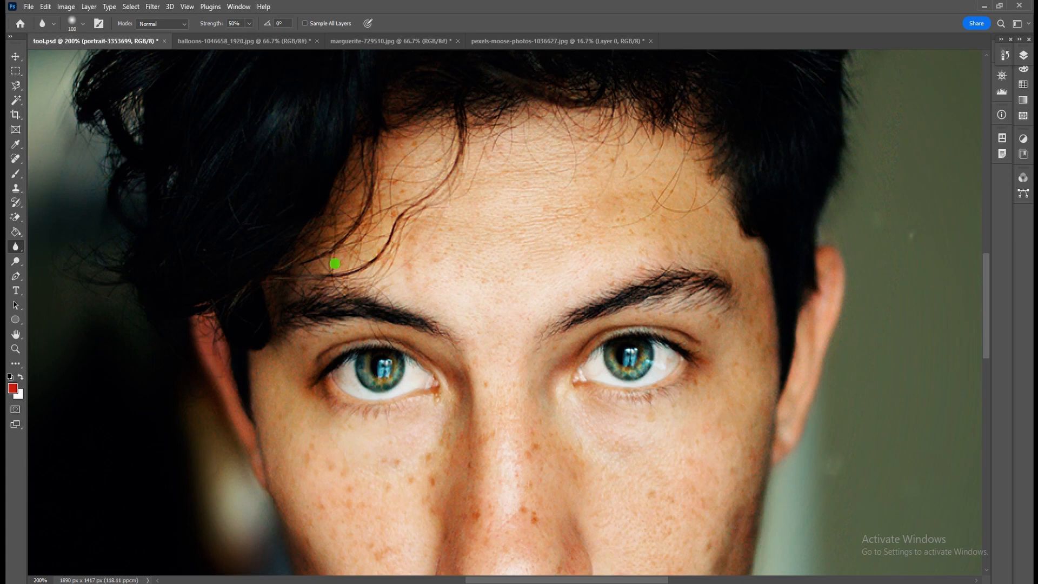
Step: Blur the portrait's forehead edge and an eye with an 80 px Blur brush, and set the strength to 62%
{"action": "key", "text": "bracketleft"}
{"action": "key", "text": "bracketleft"}
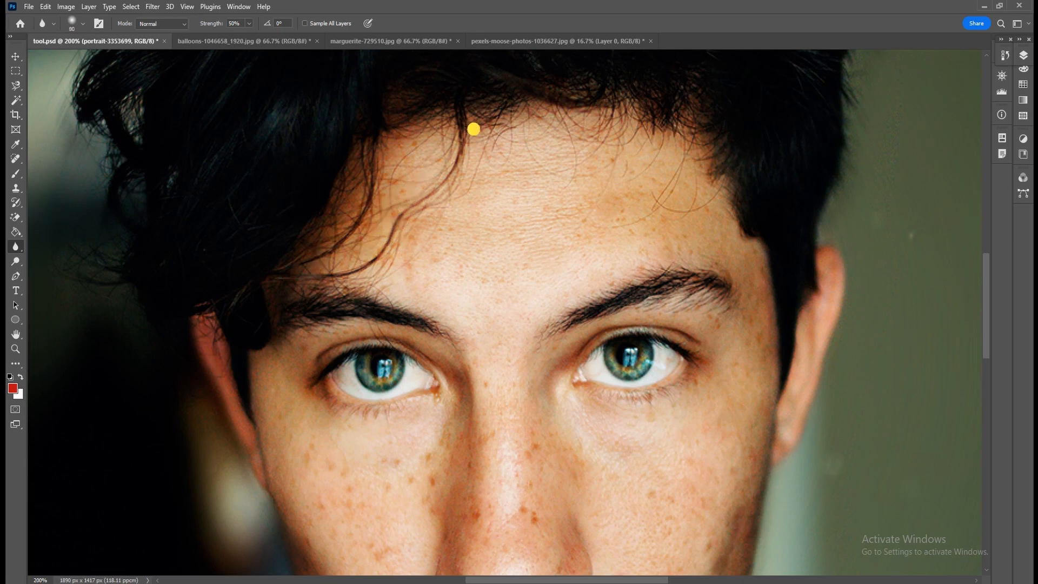
{"action": "mouse_move", "coordinate": [714, 179]}
{"action": "left_mouse_down"}
{"action": "mouse_move", "coordinate": [763, 238]}
{"action": "mouse_move", "coordinate": [816, 265]}
{"action": "mouse_move", "coordinate": [818, 369]}
{"action": "mouse_move", "coordinate": [798, 344]}
{"action": "left_mouse_up"}
{"action": "mouse_move", "coordinate": [638, 354]}
{"action": "left_mouse_down"}
{"action": "mouse_move", "coordinate": [675, 350]}
{"action": "mouse_move", "coordinate": [692, 339]}
{"action": "mouse_move", "coordinate": [669, 336]}
{"action": "mouse_move", "coordinate": [630, 356]}
{"action": "left_mouse_up"}
{"action": "key", "text": "6"}
{"action": "key", "text": "2"}
Step: Sharpen the eye and brow beside the green wall with a 250 px Sharpen brush at 50% strength, and undo the stroke
{"action": "right_click", "coordinate": [15, 247]}
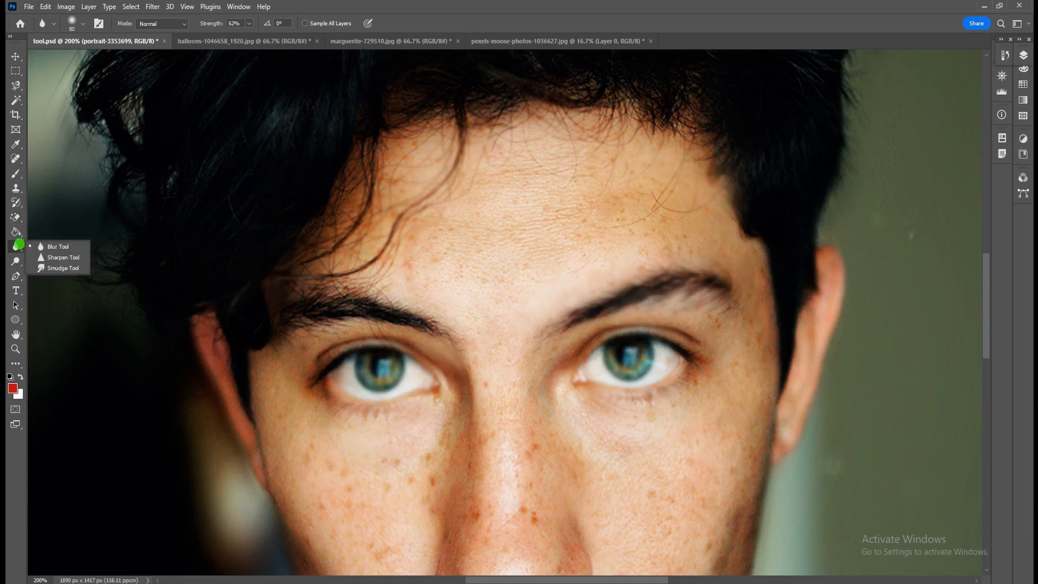
{"action": "left_click", "coordinate": [60, 254]}
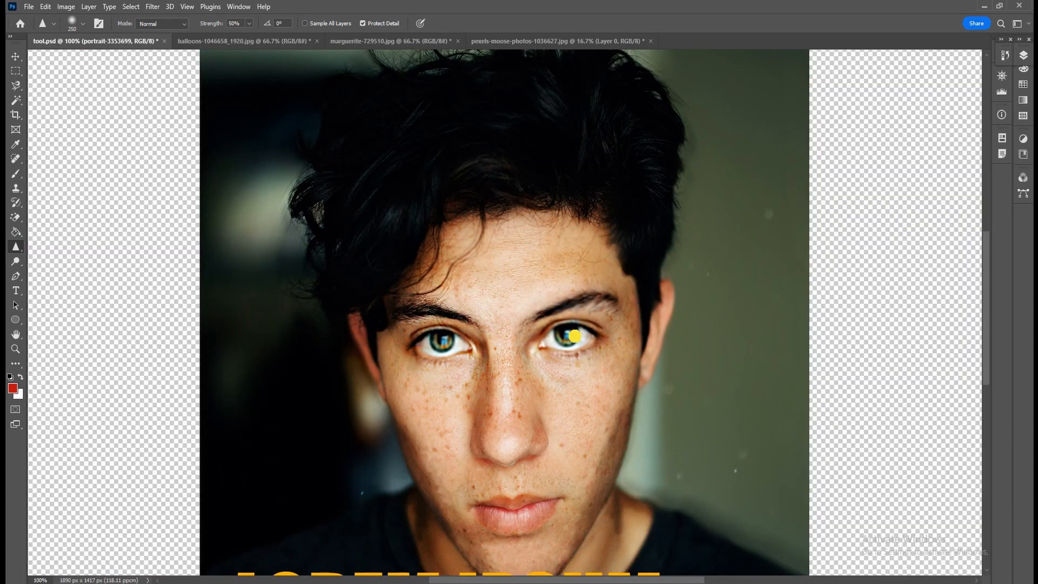
{"action": "left_click_drag", "start_coordinate": [545, 327], "coordinate": [567, 371]}
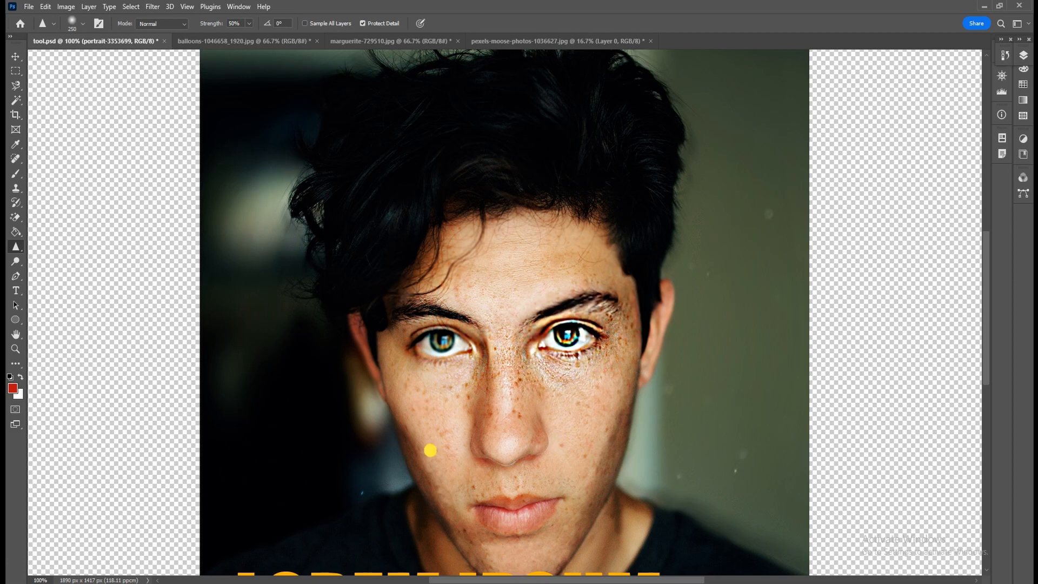
{"action": "key", "text": "ctrl+z"}
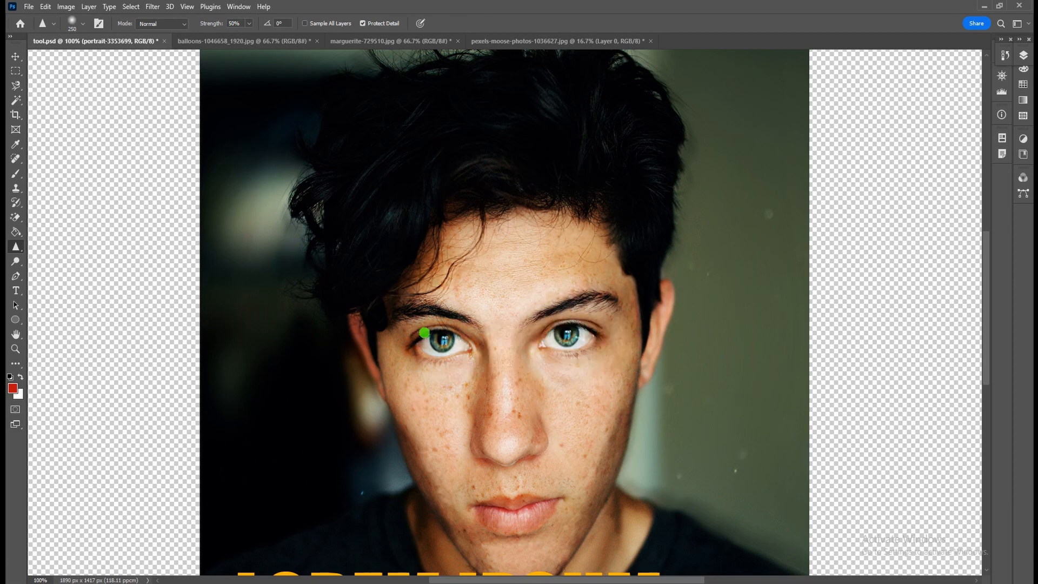
Step: Reduce the Sharpen brush size and stroke along the outer edges of both ears on the portrait
{"action": "scroll", "coordinate": [424, 333], "scroll_direction": "up", "scroll_amount": 1}
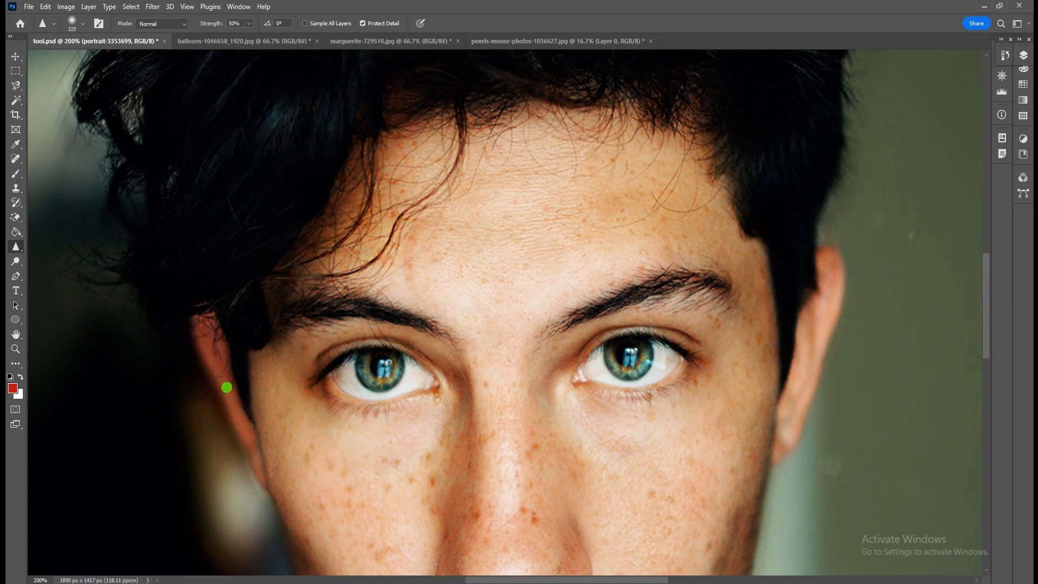
{"action": "key", "text": "bracketleft"}
{"action": "key", "text": "bracketleft"}
{"action": "key", "text": "bracketleft"}
{"action": "key", "text": "bracketleft"}
{"action": "key", "text": "bracketleft"}
{"action": "left_click_drag", "start_coordinate": [253, 431], "coordinate": [264, 494]}
{"action": "left_click_drag", "start_coordinate": [839, 283], "coordinate": [800, 462]}
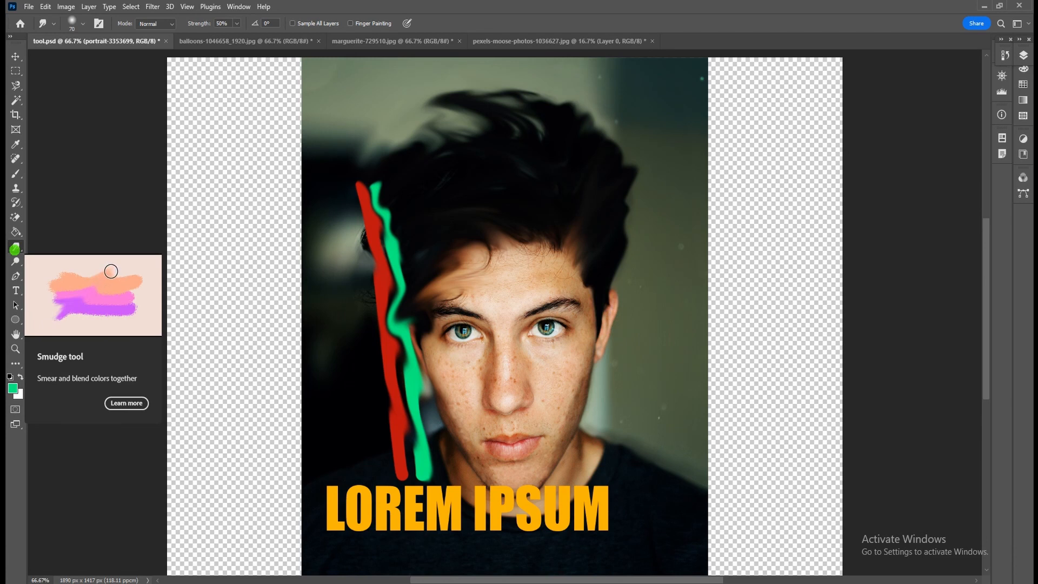
Step: Smudge the painted strokes on the portrait, and drag the red stripe's colour across the blue stripe on the coffee-beans image at 59% strength
{"action": "mouse_move", "coordinate": [381, 227]}
{"action": "left_mouse_down"}
{"action": "mouse_move", "coordinate": [380, 211]}
{"action": "mouse_move", "coordinate": [413, 349]}
{"action": "mouse_move", "coordinate": [398, 219]}
{"action": "left_mouse_up"}
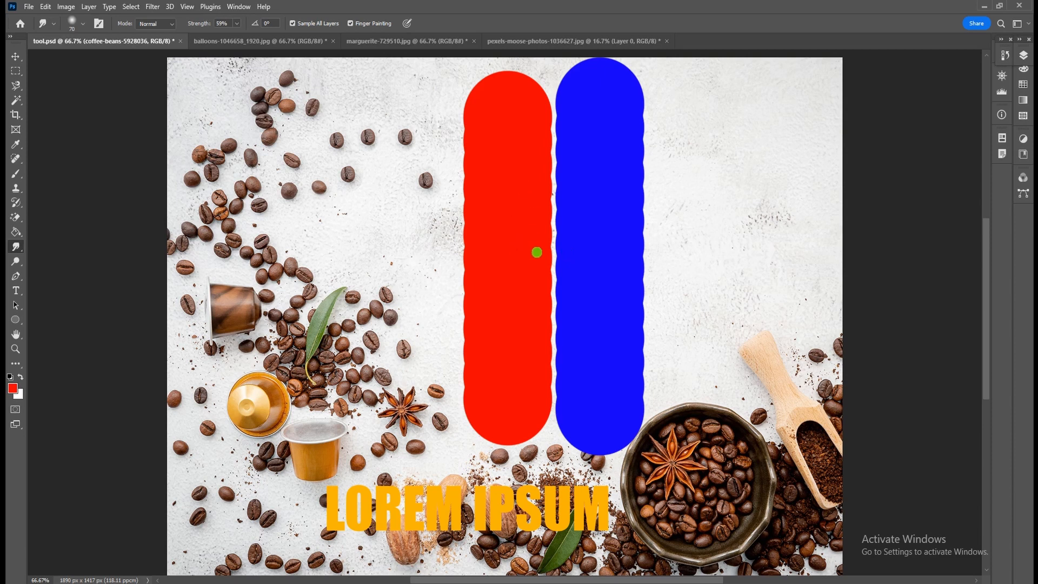
{"action": "left_click_drag", "start_coordinate": [539, 252], "coordinate": [622, 254]}
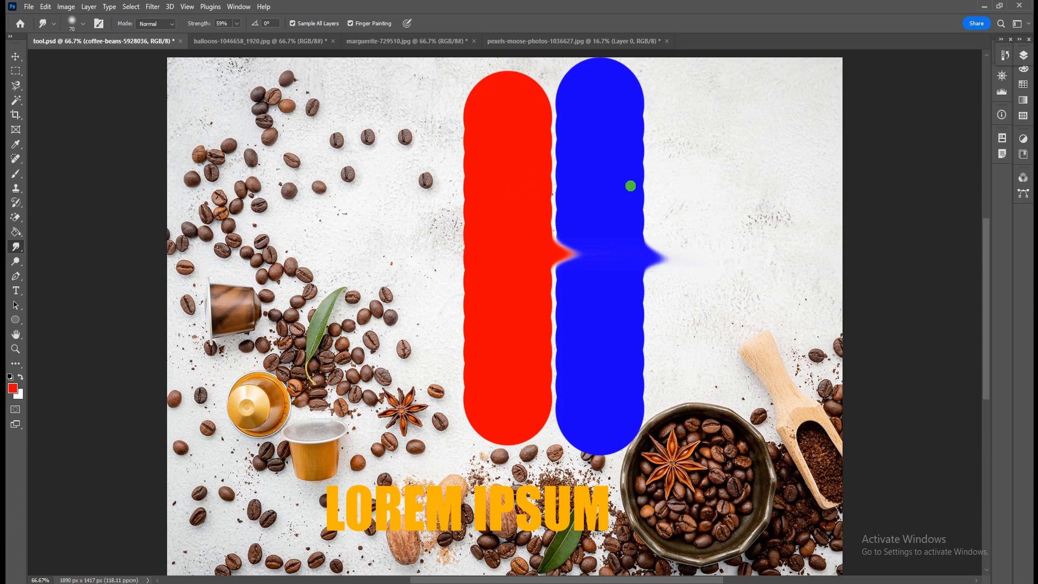
Step: In pexels-moose-photos-1036627.jpg, smudge the top of the man's hair outward toward the hat with a 400 px brush
{"action": "left_click", "coordinate": [550, 42]}
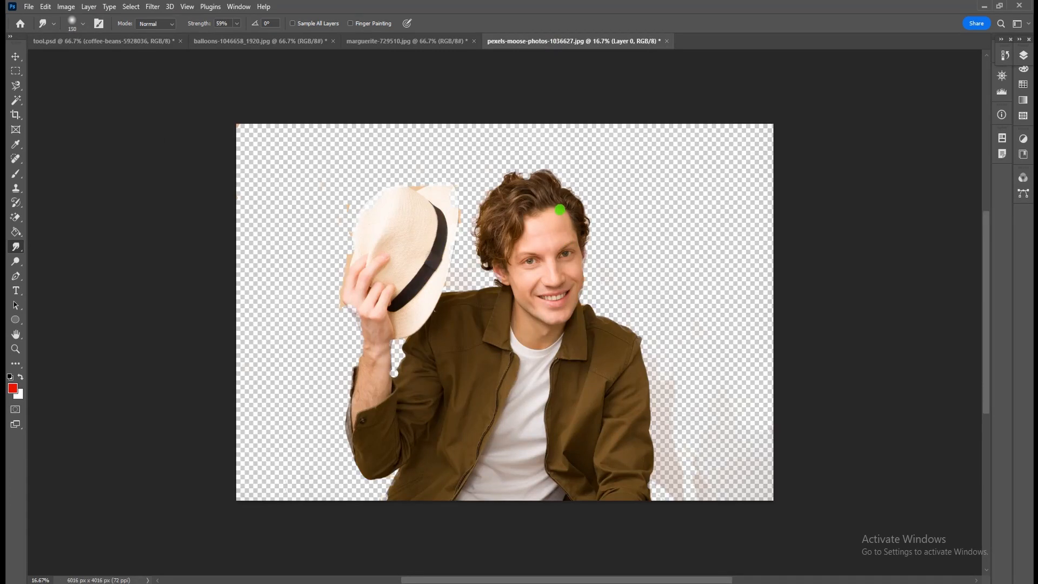
{"action": "key", "text": "bracketright"}
{"action": "key", "text": "bracketright"}
{"action": "key", "text": "bracketright"}
{"action": "key", "text": "bracketright"}
{"action": "key", "text": "bracketright"}
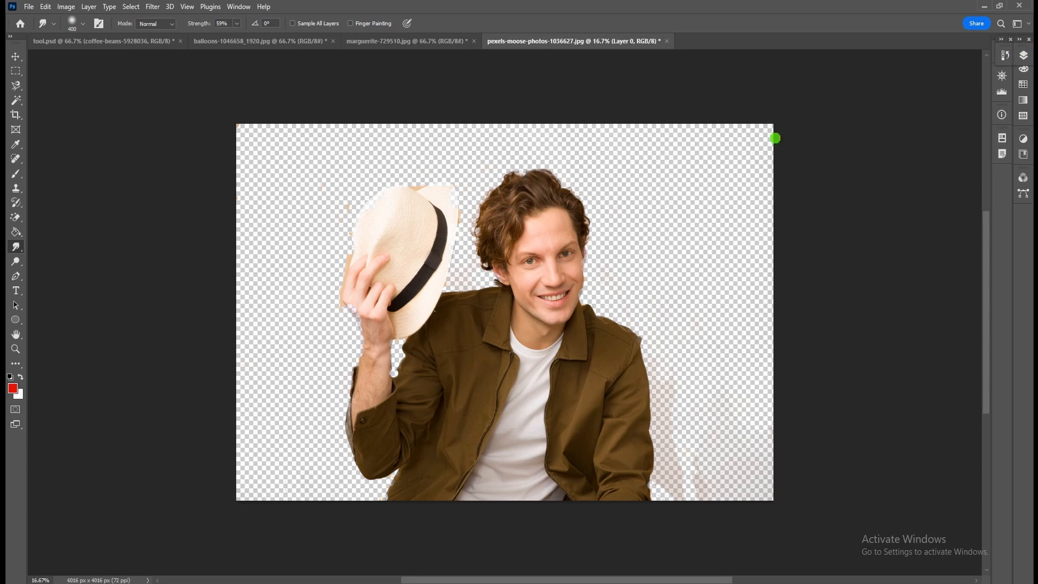
{"action": "left_click_drag", "start_coordinate": [535, 181], "coordinate": [498, 167]}
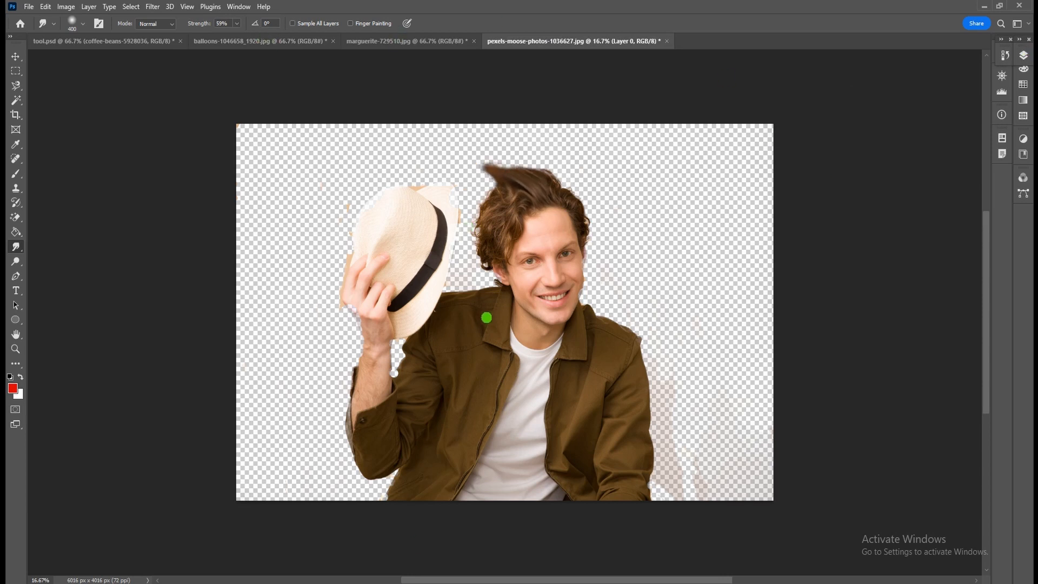
Step: Smudge the front and side of the man's hair up and outward with a 250 px brush at 59% strength
{"action": "left_click_drag", "start_coordinate": [541, 213], "coordinate": [512, 193]}
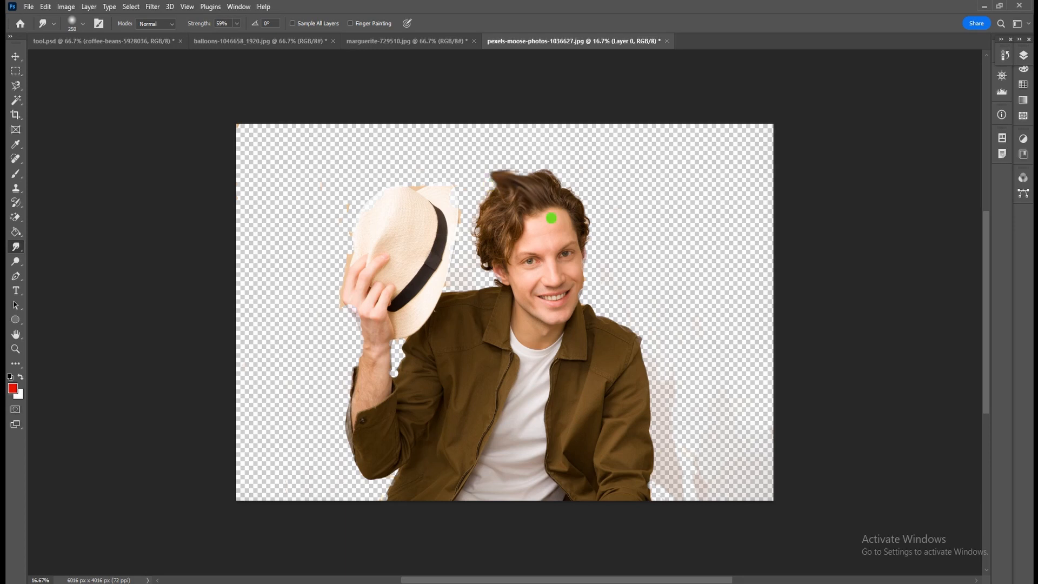
{"action": "left_click_drag", "start_coordinate": [525, 215], "coordinate": [486, 195]}
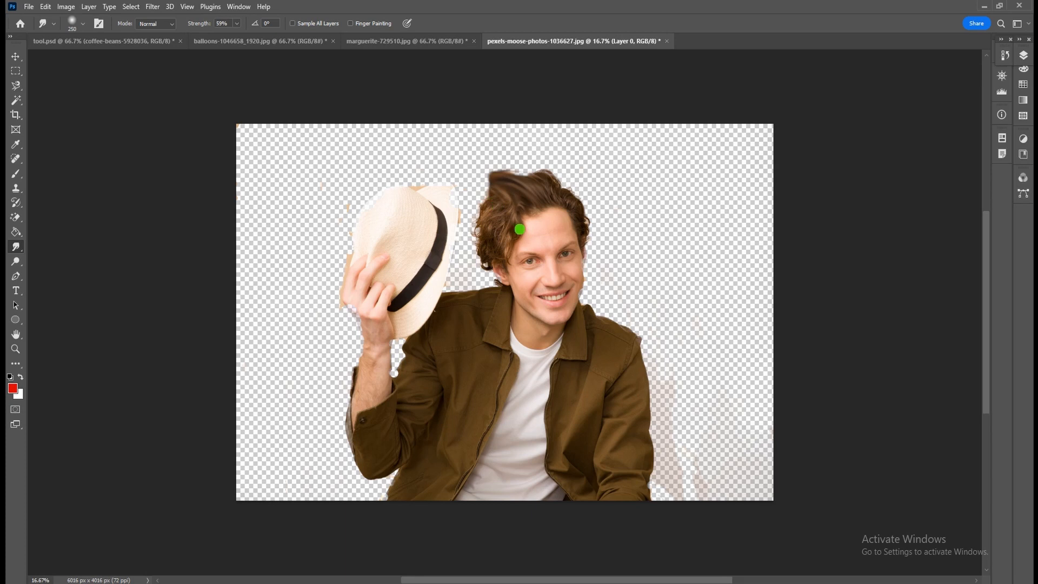
{"action": "left_click_drag", "start_coordinate": [518, 227], "coordinate": [486, 210]}
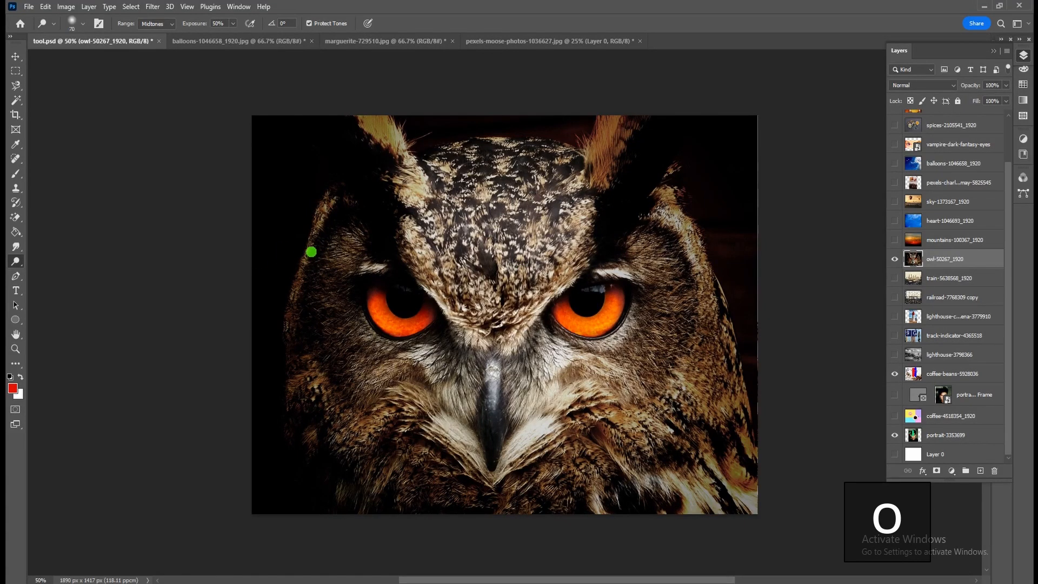
Step: Dodge the owl's forehead feathers with a 250 px brush, the range set to Highlights and 50% exposure
{"action": "key", "text": "bracketright"}
{"action": "key", "text": "bracketright"}
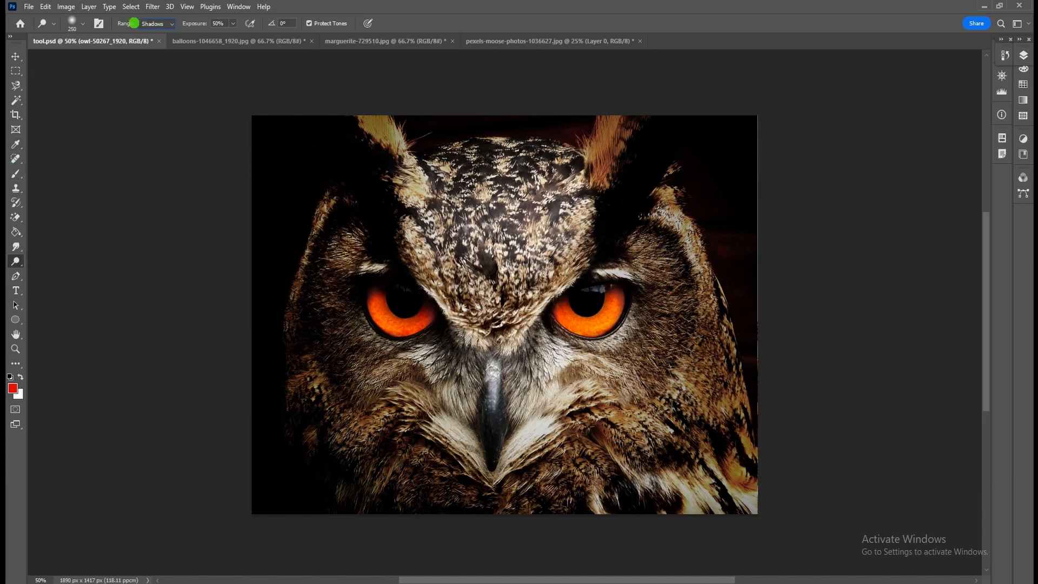
{"action": "left_click", "coordinate": [141, 24]}
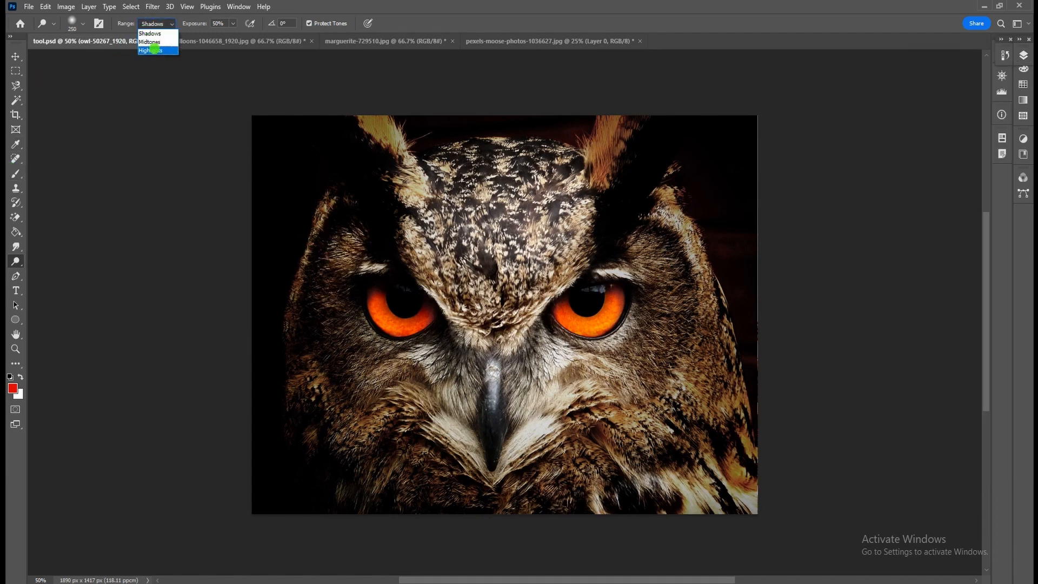
{"action": "left_click", "coordinate": [153, 51]}
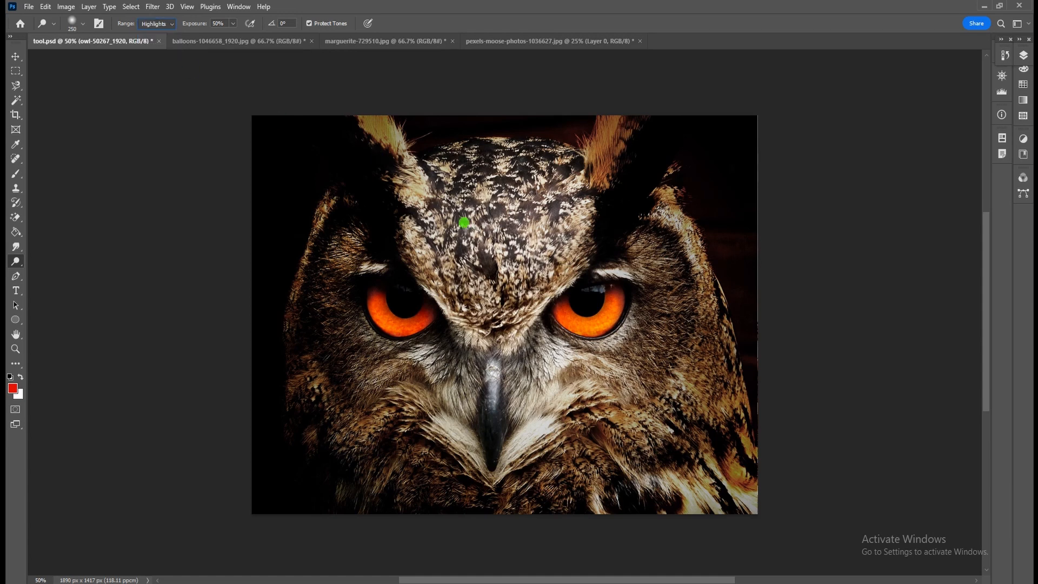
{"action": "mouse_move", "coordinate": [454, 195]}
{"action": "left_mouse_down"}
{"action": "mouse_move", "coordinate": [459, 230]}
{"action": "mouse_move", "coordinate": [456, 182]}
{"action": "mouse_move", "coordinate": [507, 244]}
{"action": "mouse_move", "coordinate": [537, 236]}
{"action": "mouse_move", "coordinate": [552, 184]}
{"action": "left_mouse_up"}
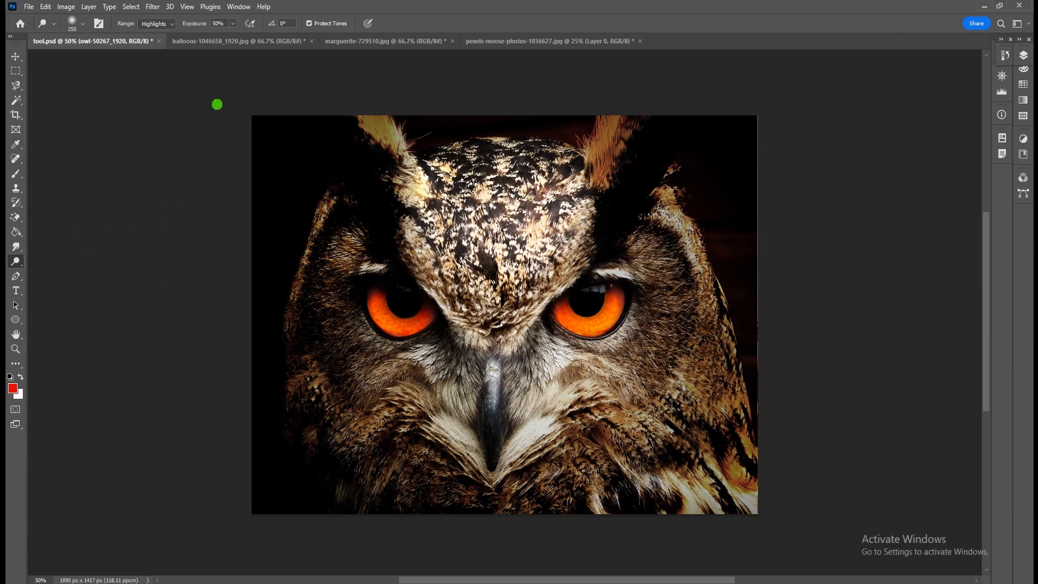
Step: Set the Dodge range to Midtones and lighten the feathers below and beside both of the owl's eyes
{"action": "left_click", "coordinate": [157, 23]}
{"action": "left_click", "coordinate": [148, 38]}
{"action": "mouse_move", "coordinate": [342, 322]}
{"action": "left_mouse_down"}
{"action": "mouse_move", "coordinate": [372, 393]}
{"action": "mouse_move", "coordinate": [312, 320]}
{"action": "mouse_move", "coordinate": [356, 405]}
{"action": "mouse_move", "coordinate": [330, 355]}
{"action": "mouse_move", "coordinate": [352, 427]}
{"action": "mouse_move", "coordinate": [301, 392]}
{"action": "mouse_move", "coordinate": [338, 458]}
{"action": "mouse_move", "coordinate": [319, 357]}
{"action": "mouse_move", "coordinate": [367, 363]}
{"action": "left_mouse_up"}
{"action": "mouse_move", "coordinate": [533, 365]}
{"action": "left_mouse_down"}
{"action": "mouse_move", "coordinate": [635, 353]}
{"action": "mouse_move", "coordinate": [659, 362]}
{"action": "mouse_move", "coordinate": [678, 297]}
{"action": "mouse_move", "coordinate": [648, 355]}
{"action": "mouse_move", "coordinate": [675, 334]}
{"action": "left_mouse_up"}
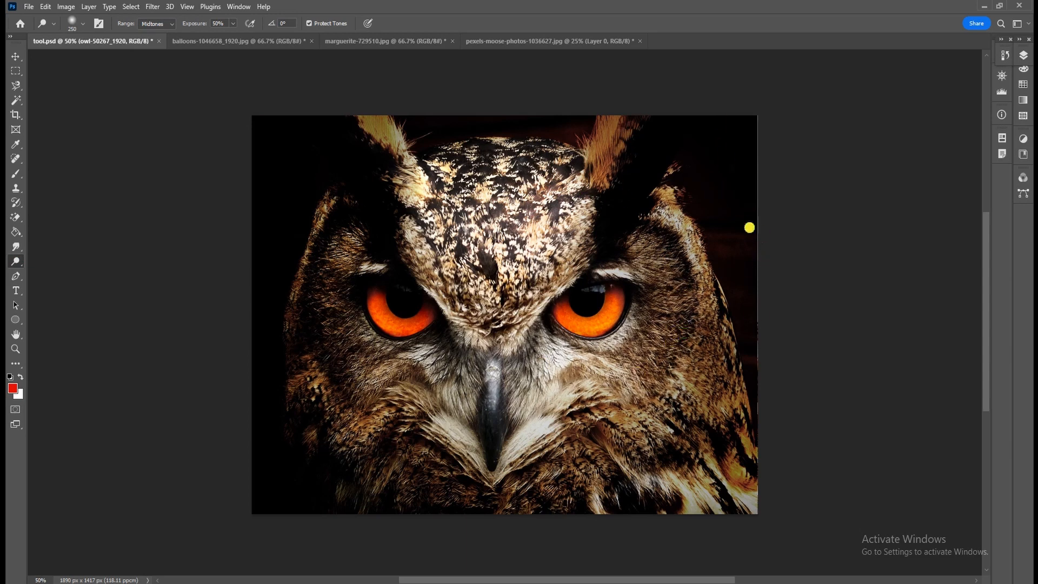
Step: Set the Dodge range to Shadows and the exposure to 72%
{"action": "left_click", "coordinate": [152, 23]}
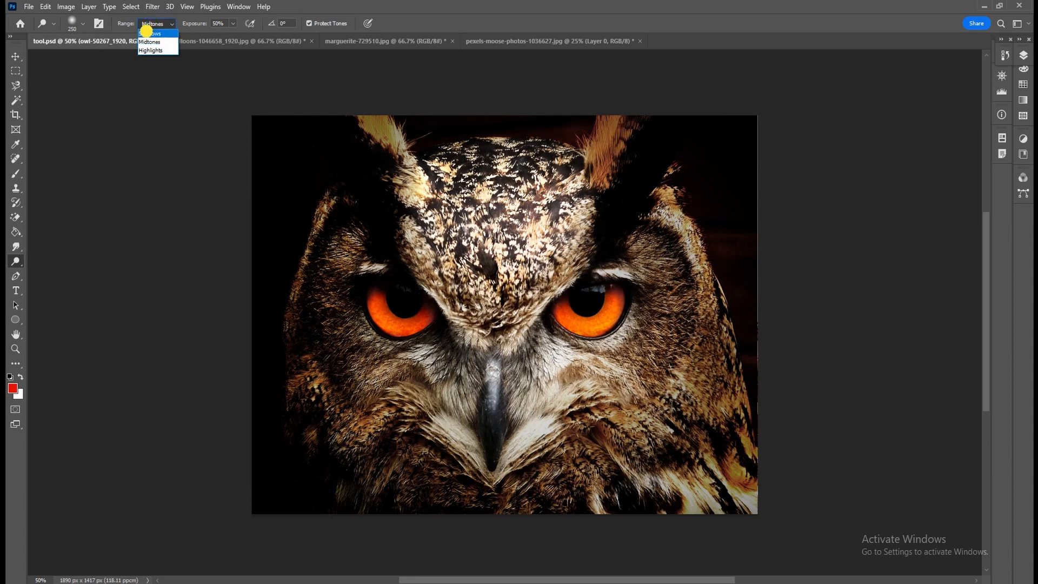
{"action": "left_click", "coordinate": [146, 32]}
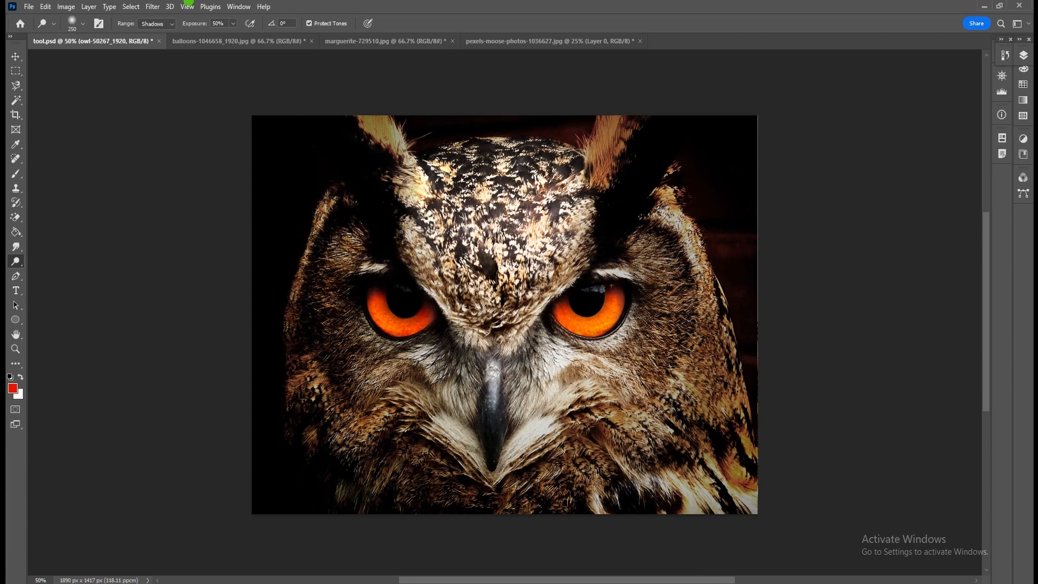
{"action": "left_click_drag", "start_coordinate": [177, 30], "coordinate": [195, 25]}
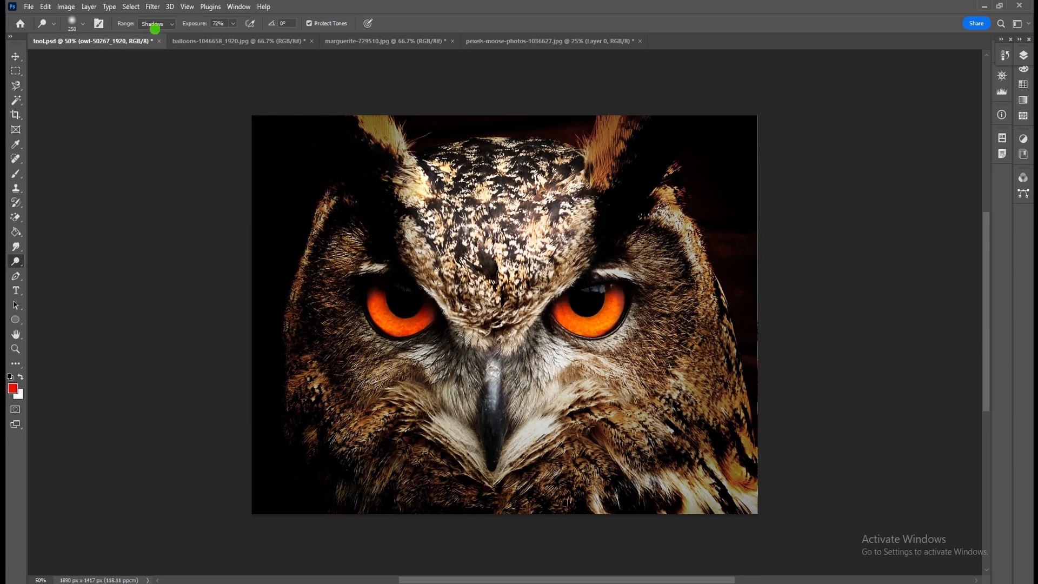
Step: Try dodging the owl's forehead feathers with the range set to Highlights at 72% exposure, and undo the stroke
{"action": "left_click", "coordinate": [152, 24]}
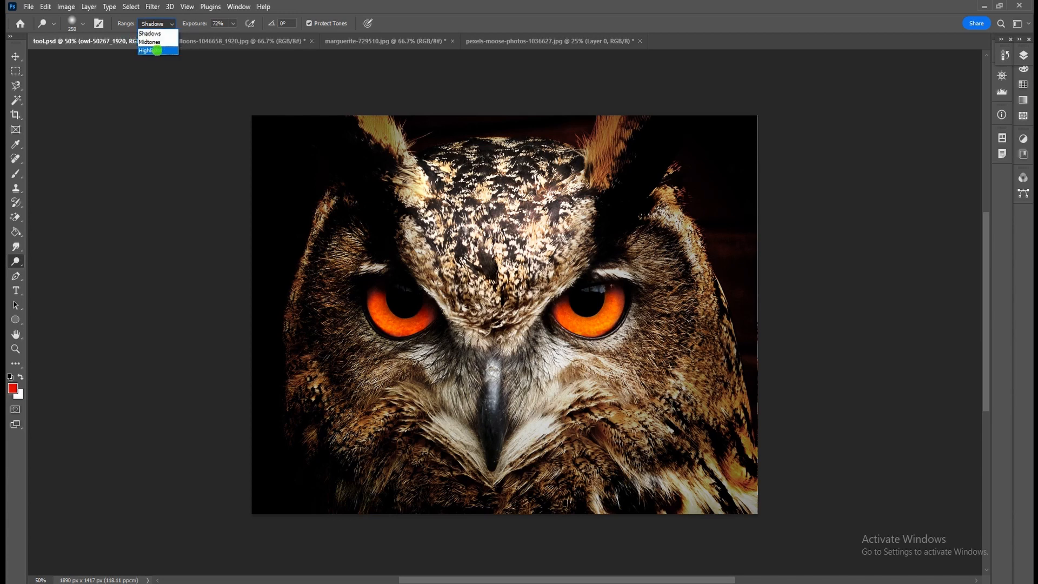
{"action": "left_click", "coordinate": [156, 51]}
{"action": "mouse_move", "coordinate": [440, 225]}
{"action": "left_mouse_down"}
{"action": "mouse_move", "coordinate": [454, 197]}
{"action": "mouse_move", "coordinate": [481, 313]}
{"action": "mouse_move", "coordinate": [529, 273]}
{"action": "mouse_move", "coordinate": [547, 225]}
{"action": "left_mouse_up"}
{"action": "left_click", "coordinate": [162, 22]}
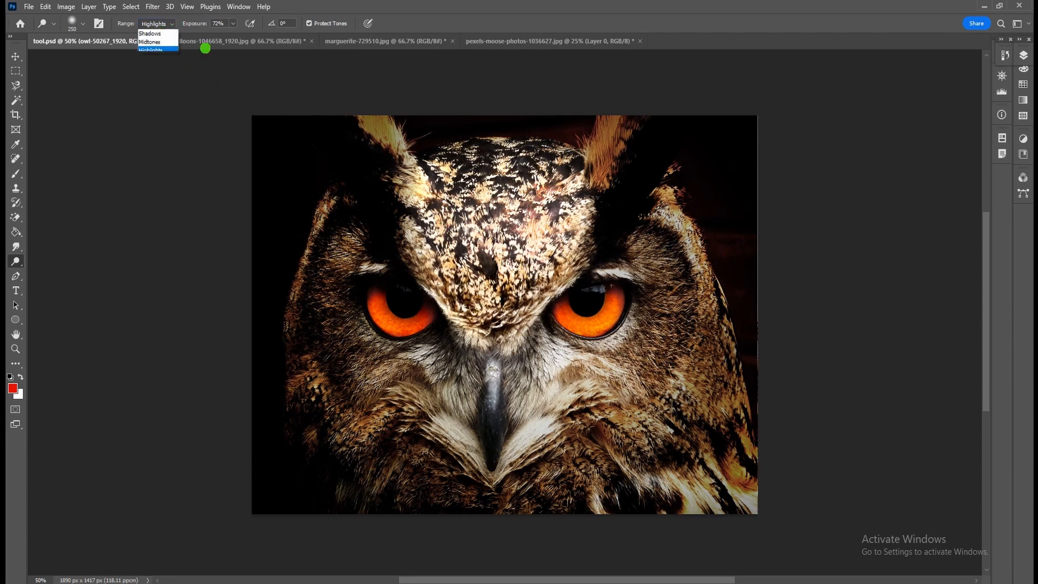
{"action": "left_click", "coordinate": [578, 22]}
{"action": "key", "text": "ctrl+z"}
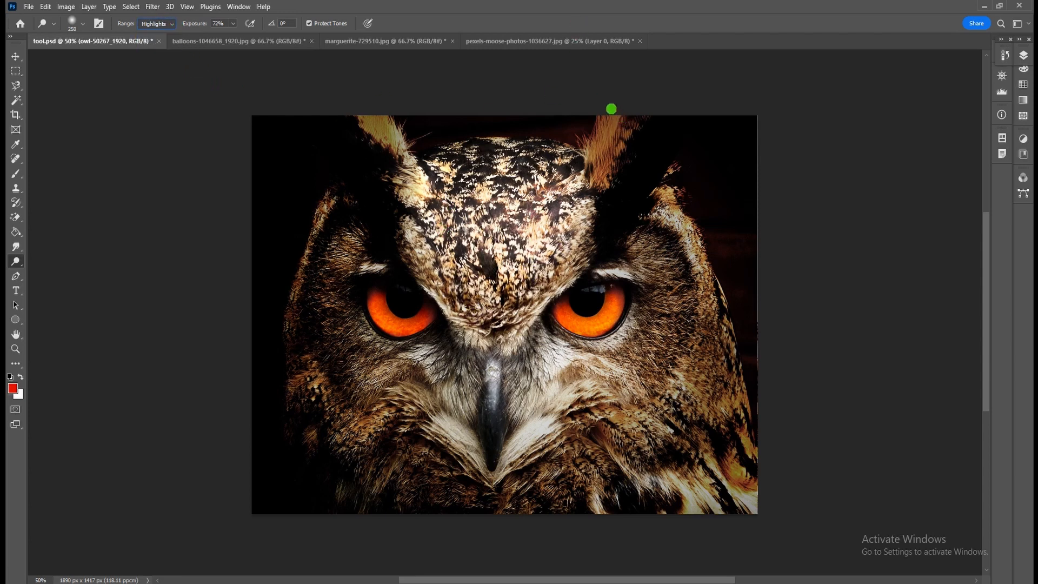
Step: Burn the feathers along the outer sides of the owl's head with a 250 px brush, range Shadows and 50% exposure
{"action": "right_click", "coordinate": [16, 263]}
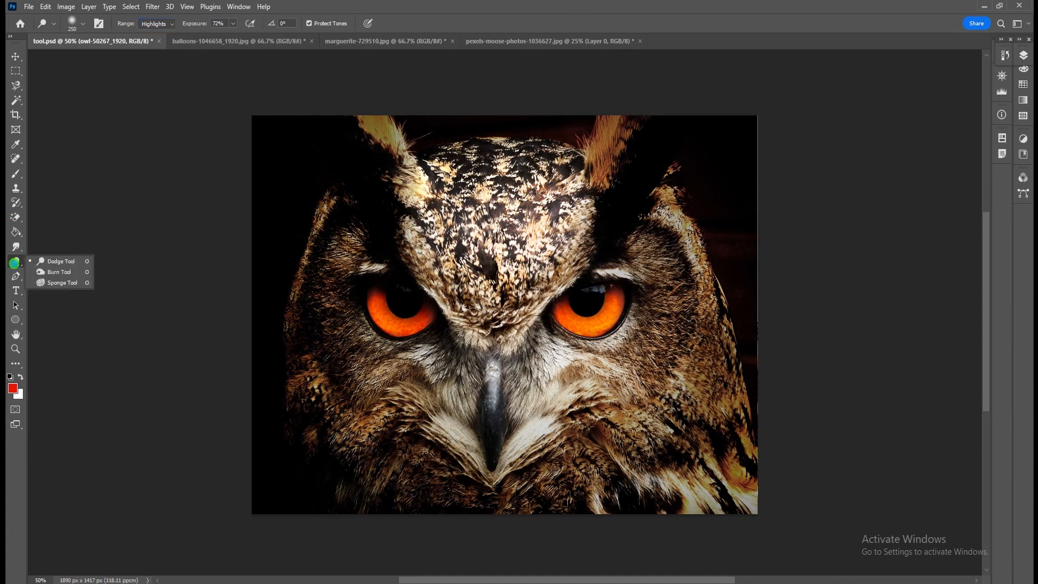
{"action": "left_click", "coordinate": [52, 271]}
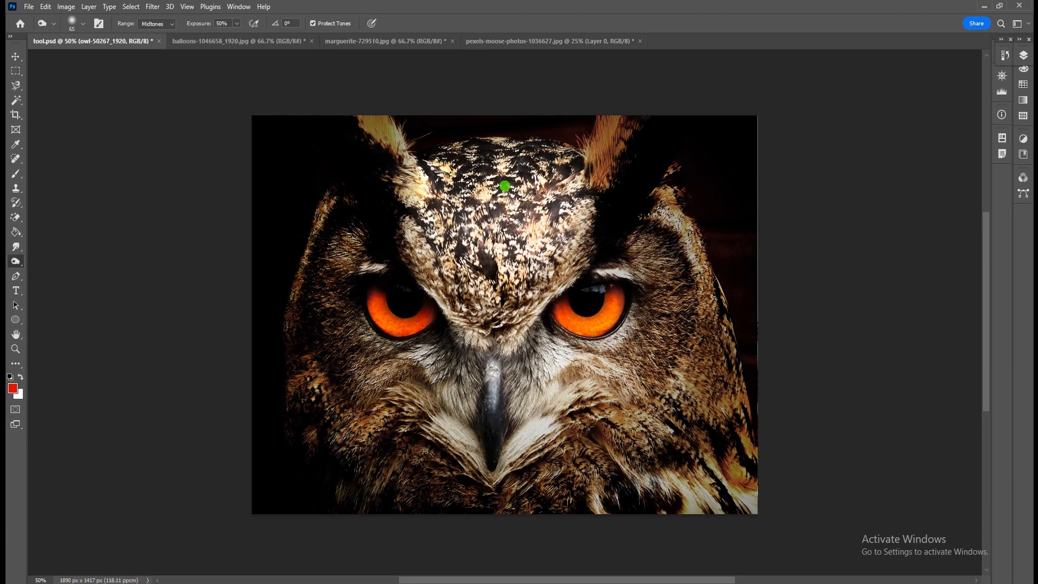
{"action": "key", "text": "bracketright"}
{"action": "key", "text": "bracketright"}
{"action": "key", "text": "bracketright"}
{"action": "left_click", "coordinate": [160, 24]}
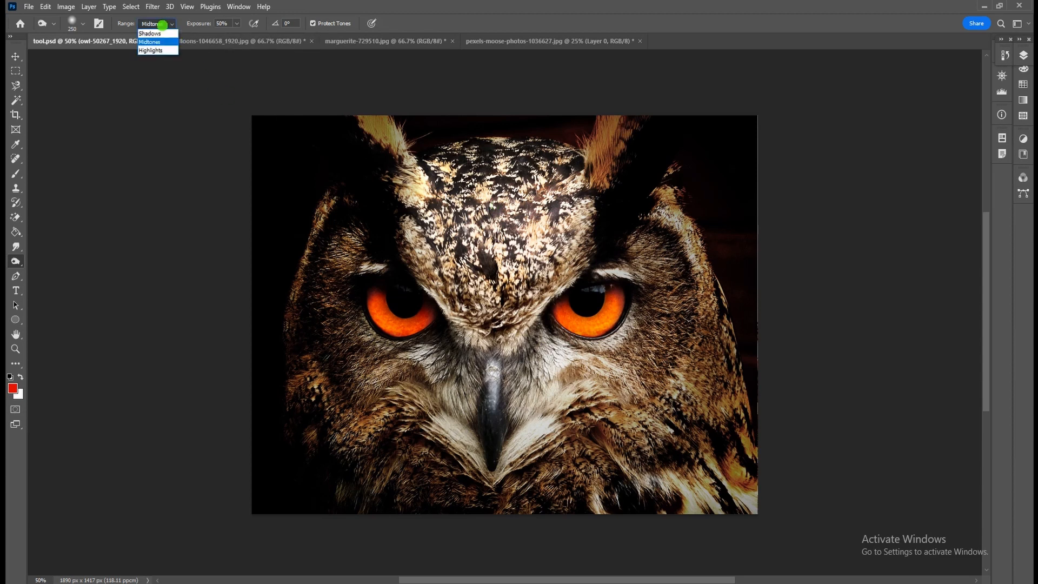
{"action": "left_click", "coordinate": [156, 33]}
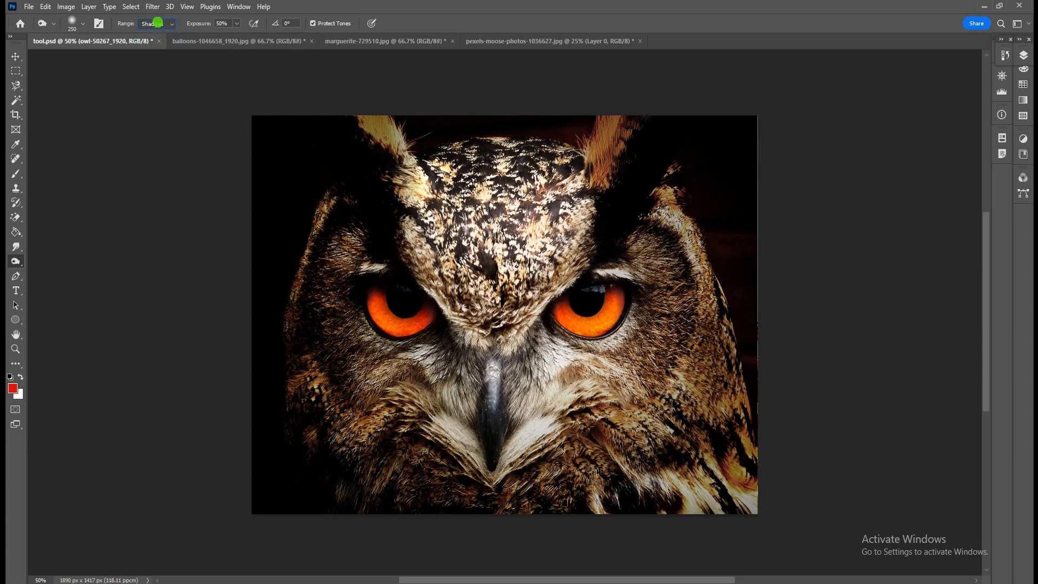
{"action": "left_click", "coordinate": [158, 24]}
{"action": "left_click", "coordinate": [156, 23]}
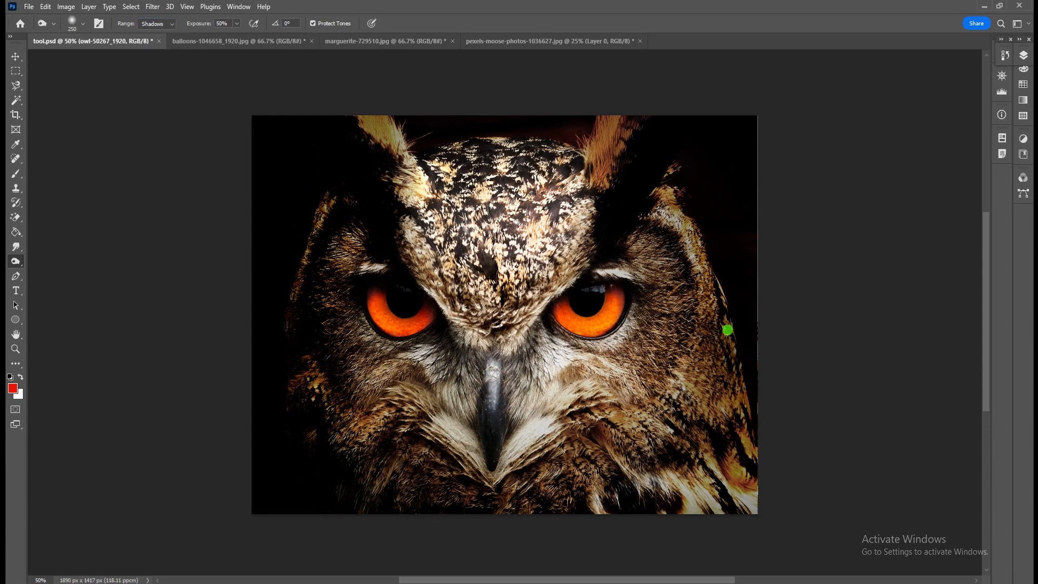
{"action": "mouse_move", "coordinate": [728, 329]}
{"action": "left_mouse_down"}
{"action": "mouse_move", "coordinate": [741, 429]}
{"action": "mouse_move", "coordinate": [711, 229]}
{"action": "left_mouse_up"}
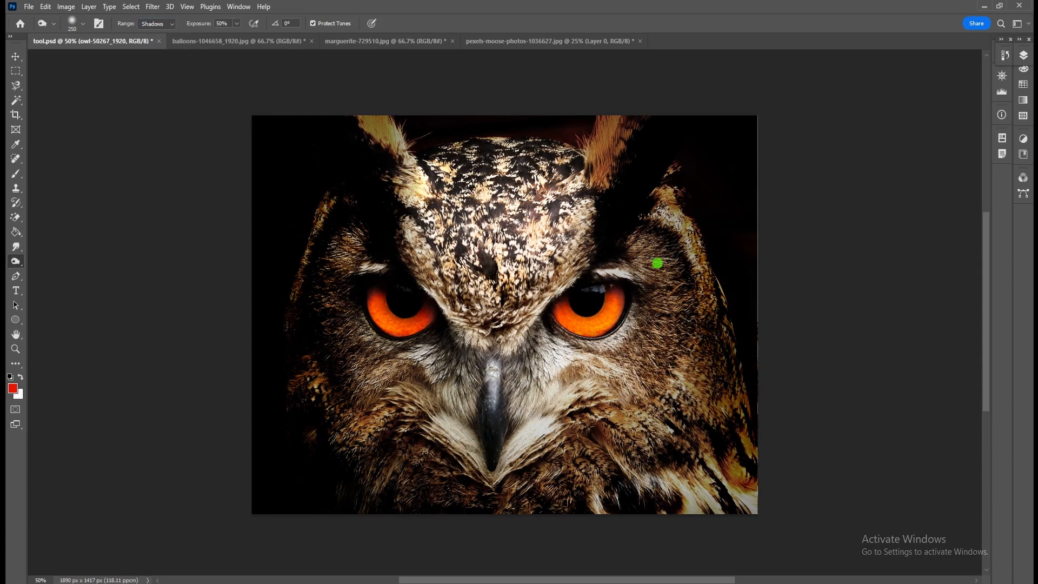
Step: Set the Burn range to Midtones and darken the owl's face and forehead feathers
{"action": "left_click", "coordinate": [157, 23]}
{"action": "left_click", "coordinate": [158, 41]}
{"action": "mouse_move", "coordinate": [357, 359]}
{"action": "left_mouse_down"}
{"action": "mouse_move", "coordinate": [417, 450]}
{"action": "mouse_move", "coordinate": [391, 379]}
{"action": "mouse_move", "coordinate": [525, 290]}
{"action": "mouse_move", "coordinate": [735, 299]}
{"action": "mouse_move", "coordinate": [498, 222]}
{"action": "left_mouse_up"}
Step: Set the Burn range to Highlights and darken the bright feathers on the owl's forehead
{"action": "left_click", "coordinate": [157, 23]}
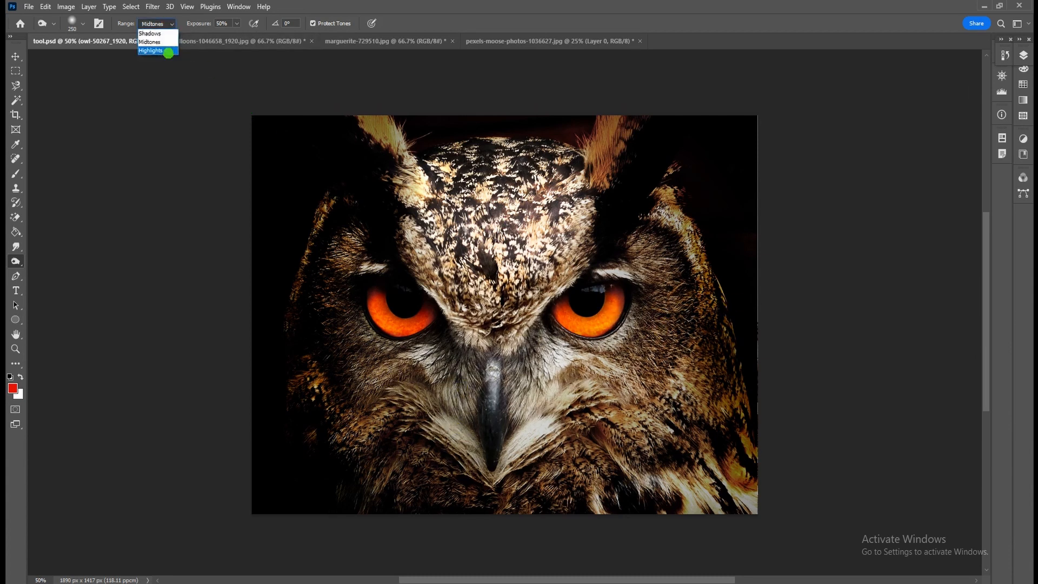
{"action": "left_click", "coordinate": [168, 51]}
{"action": "left_click", "coordinate": [148, 23]}
{"action": "left_click", "coordinate": [164, 51]}
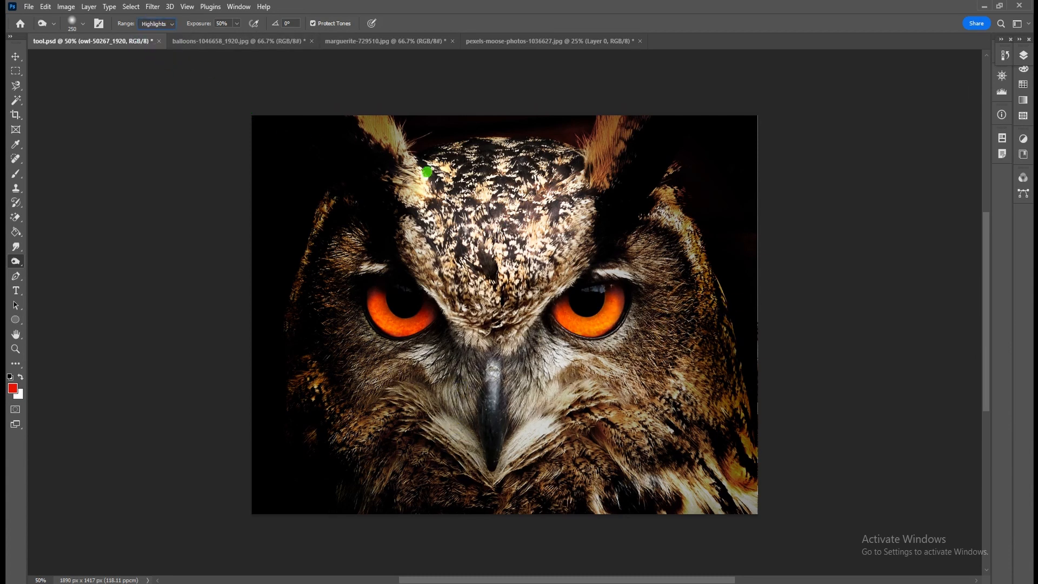
{"action": "mouse_move", "coordinate": [426, 172]}
{"action": "left_mouse_down"}
{"action": "mouse_move", "coordinate": [483, 245]}
{"action": "mouse_move", "coordinate": [500, 307]}
{"action": "mouse_move", "coordinate": [542, 168]}
{"action": "mouse_move", "coordinate": [575, 128]}
{"action": "mouse_move", "coordinate": [509, 152]}
{"action": "mouse_move", "coordinate": [410, 118]}
{"action": "mouse_move", "coordinate": [422, 159]}
{"action": "mouse_move", "coordinate": [473, 209]}
{"action": "mouse_move", "coordinate": [505, 218]}
{"action": "mouse_move", "coordinate": [505, 283]}
{"action": "mouse_move", "coordinate": [525, 275]}
{"action": "mouse_move", "coordinate": [511, 380]}
{"action": "mouse_move", "coordinate": [520, 400]}
{"action": "mouse_move", "coordinate": [502, 251]}
{"action": "mouse_move", "coordinate": [488, 285]}
{"action": "mouse_move", "coordinate": [502, 324]}
{"action": "mouse_move", "coordinate": [533, 267]}
{"action": "mouse_move", "coordinate": [562, 245]}
{"action": "mouse_move", "coordinate": [447, 176]}
{"action": "left_mouse_up"}
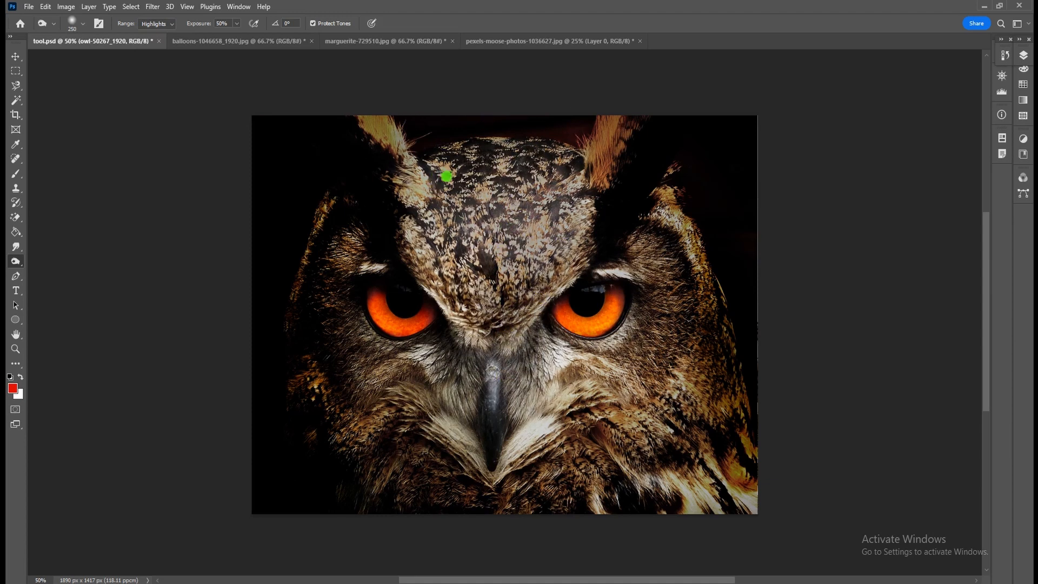
Step: Undo the burn strokes on the owl
{"action": "key", "text": "ctrl+z"}
{"action": "key", "text": "ctrl+z"}
{"action": "key", "text": "ctrl+z"}
{"action": "key", "text": "ctrl+z"}
{"action": "key", "text": "ctrl+z"}
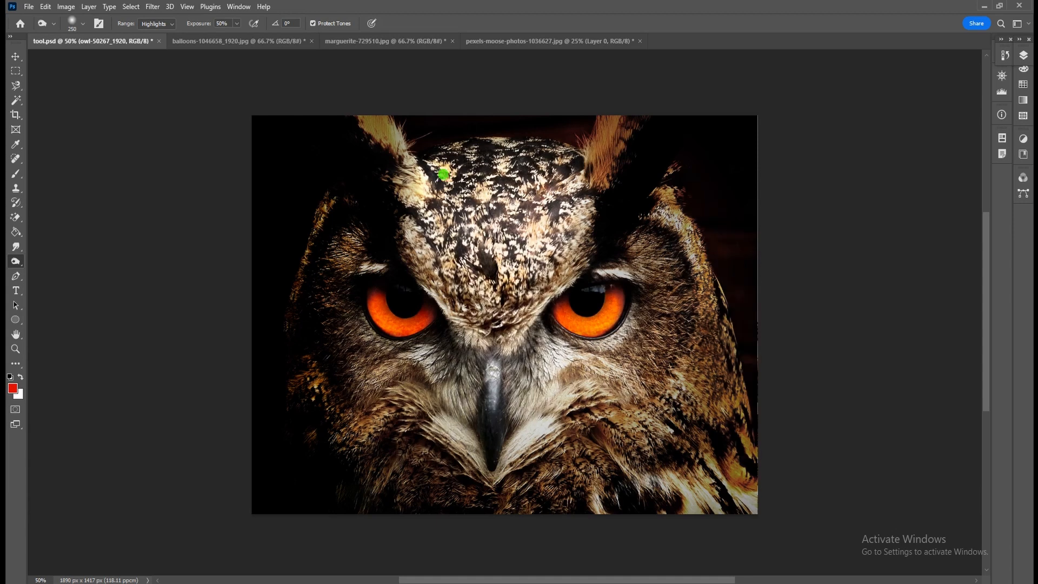
{"action": "key", "text": "ctrl+z"}
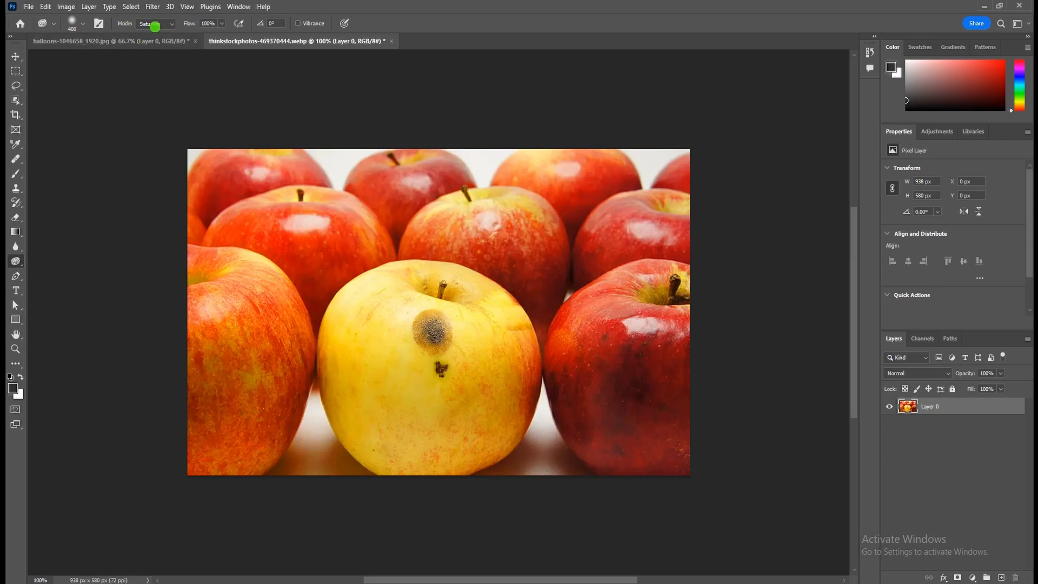
Step: In thinkstockphotos-469370444.webp, saturate the apples using the Sponge tool in Saturate mode with a 400 px brush at 100% flow
{"action": "left_click", "coordinate": [148, 23]}
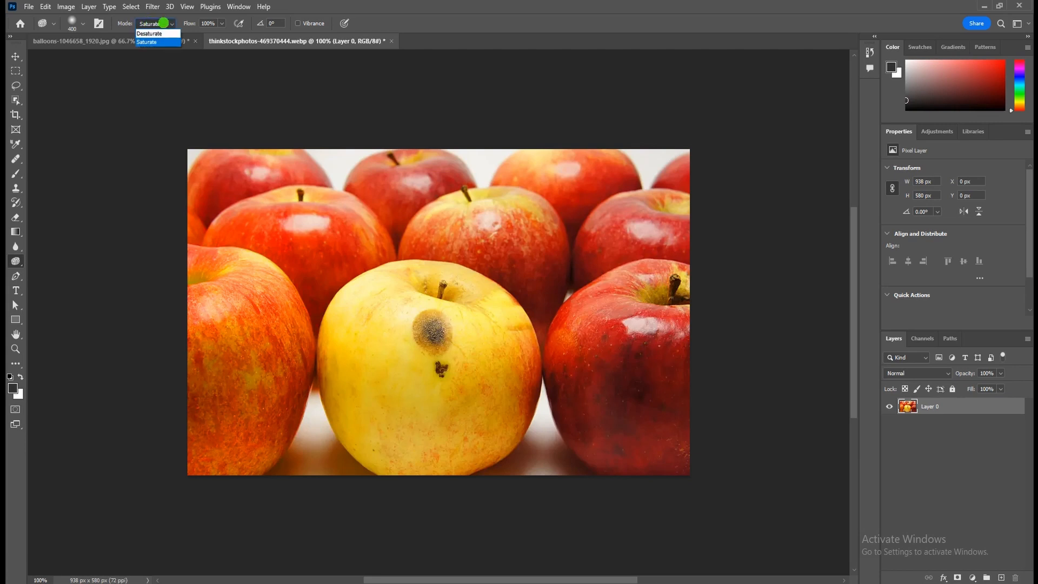
{"action": "left_click", "coordinate": [164, 22]}
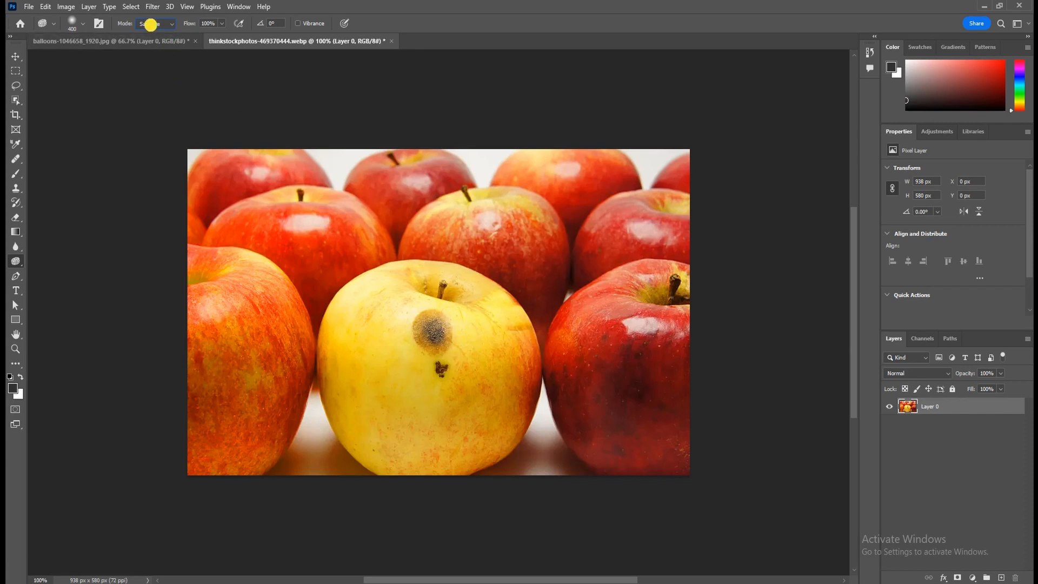
{"action": "left_click", "coordinate": [150, 24]}
{"action": "left_click", "coordinate": [151, 24]}
{"action": "mouse_move", "coordinate": [244, 323]}
{"action": "left_mouse_down"}
{"action": "mouse_move", "coordinate": [231, 377]}
{"action": "mouse_move", "coordinate": [236, 357]}
{"action": "mouse_move", "coordinate": [245, 371]}
{"action": "left_mouse_up"}
{"action": "mouse_move", "coordinate": [268, 256]}
{"action": "left_mouse_down"}
{"action": "mouse_move", "coordinate": [225, 411]}
{"action": "mouse_move", "coordinate": [252, 385]}
{"action": "mouse_move", "coordinate": [301, 226]}
{"action": "mouse_move", "coordinate": [314, 316]}
{"action": "mouse_move", "coordinate": [326, 249]}
{"action": "mouse_move", "coordinate": [272, 299]}
{"action": "mouse_move", "coordinate": [253, 445]}
{"action": "mouse_move", "coordinate": [265, 421]}
{"action": "left_mouse_up"}
{"action": "mouse_move", "coordinate": [357, 288]}
{"action": "left_mouse_down"}
{"action": "mouse_move", "coordinate": [301, 246]}
{"action": "mouse_move", "coordinate": [176, 225]}
{"action": "mouse_move", "coordinate": [561, 343]}
{"action": "mouse_move", "coordinate": [548, 251]}
{"action": "mouse_move", "coordinate": [582, 271]}
{"action": "mouse_move", "coordinate": [636, 357]}
{"action": "mouse_move", "coordinate": [610, 352]}
{"action": "mouse_move", "coordinate": [620, 255]}
{"action": "mouse_move", "coordinate": [647, 397]}
{"action": "mouse_move", "coordinate": [635, 405]}
{"action": "mouse_move", "coordinate": [672, 466]}
{"action": "mouse_move", "coordinate": [676, 441]}
{"action": "mouse_move", "coordinate": [644, 422]}
{"action": "mouse_move", "coordinate": [644, 297]}
{"action": "left_mouse_up"}
Step: Set the Sponge mode to Desaturate and mute the colours of the front and back-row apples
{"action": "left_click", "coordinate": [156, 24]}
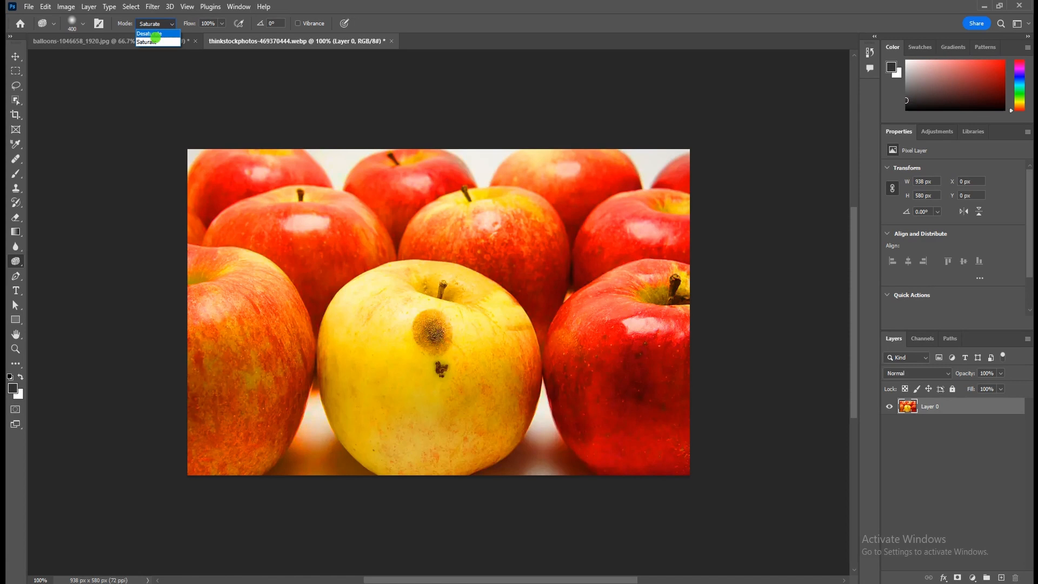
{"action": "left_click", "coordinate": [148, 33]}
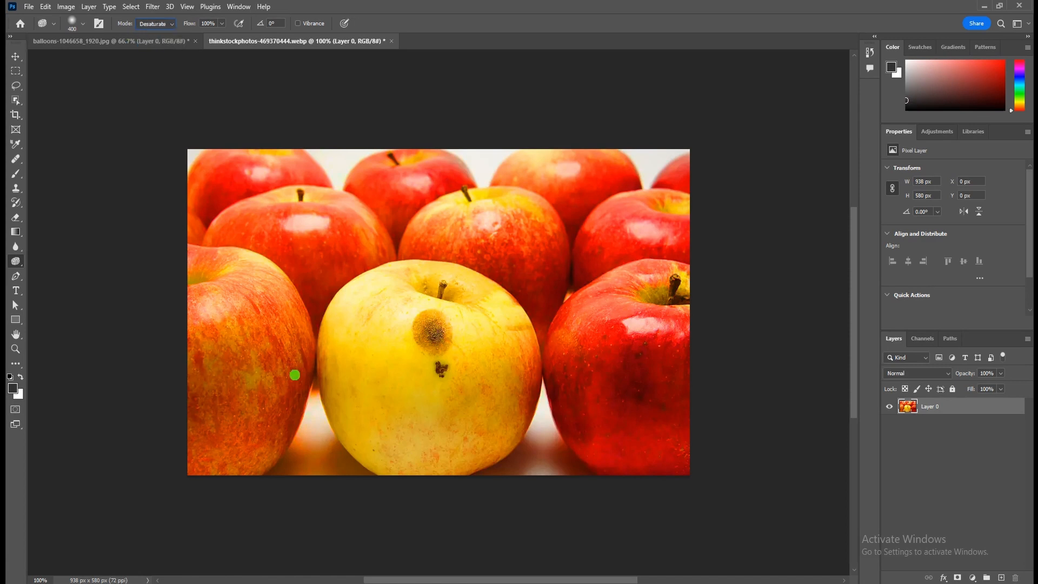
{"action": "mouse_move", "coordinate": [294, 373]}
{"action": "left_mouse_down"}
{"action": "mouse_move", "coordinate": [253, 346]}
{"action": "mouse_move", "coordinate": [243, 435]}
{"action": "mouse_move", "coordinate": [242, 285]}
{"action": "left_mouse_up"}
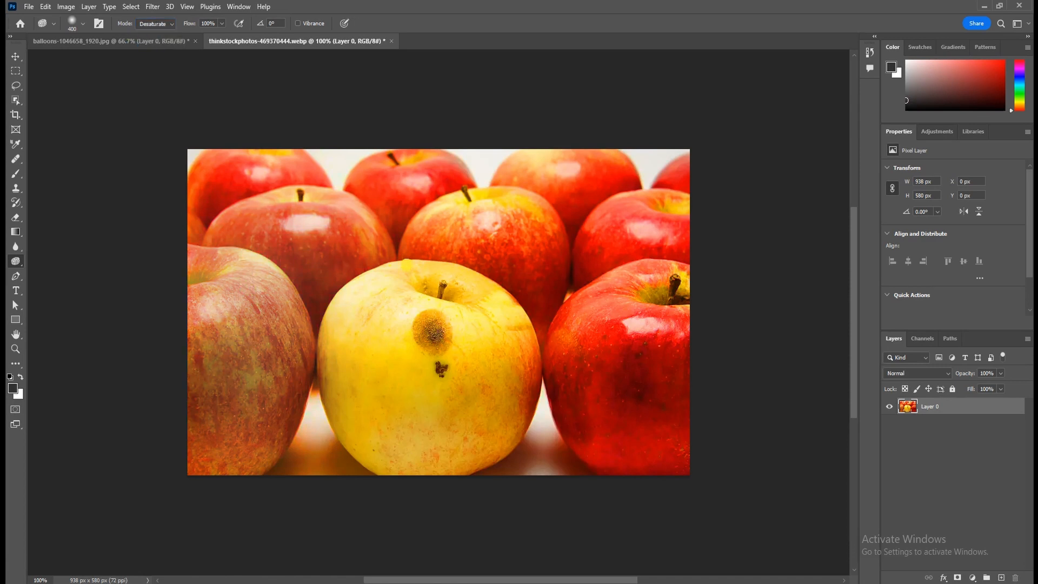
{"action": "mouse_move", "coordinate": [281, 244]}
{"action": "left_mouse_down"}
{"action": "mouse_move", "coordinate": [432, 238]}
{"action": "mouse_move", "coordinate": [591, 281]}
{"action": "mouse_move", "coordinate": [638, 338]}
{"action": "mouse_move", "coordinate": [636, 436]}
{"action": "mouse_move", "coordinate": [643, 274]}
{"action": "mouse_move", "coordinate": [625, 217]}
{"action": "mouse_move", "coordinate": [658, 481]}
{"action": "left_mouse_up"}
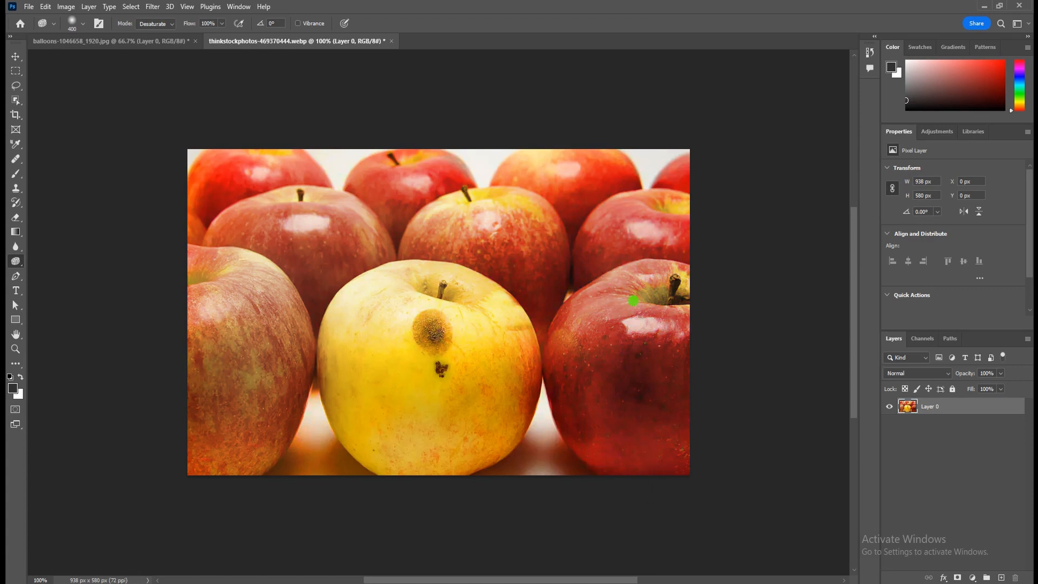
{"action": "mouse_move", "coordinate": [634, 301]}
{"action": "left_mouse_down"}
{"action": "mouse_move", "coordinate": [225, 199]}
{"action": "mouse_move", "coordinate": [516, 198]}
{"action": "mouse_move", "coordinate": [311, 170]}
{"action": "mouse_move", "coordinate": [89, 168]}
{"action": "left_mouse_up"}
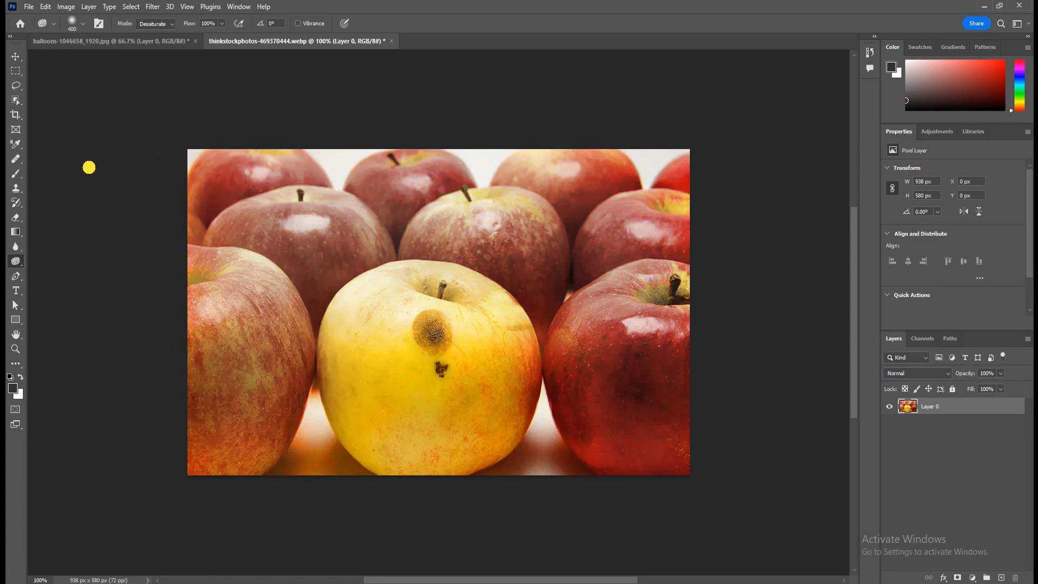
Step: In tool.psd, trace the lower edge of the owl's left-hand eye using the Pen tool in Path mode
{"action": "key", "text": "p"}
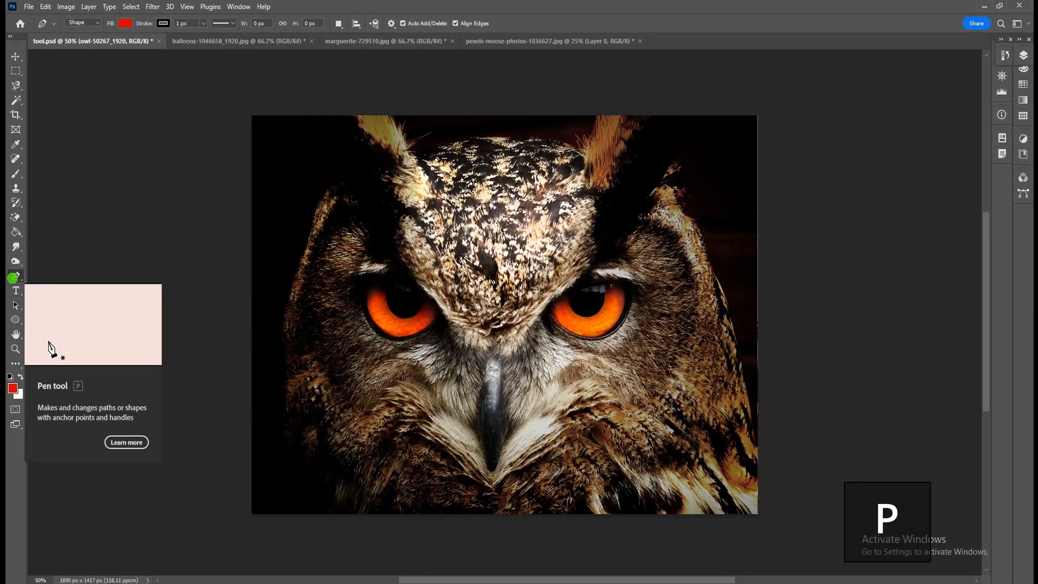
{"action": "left_click", "coordinate": [80, 22]}
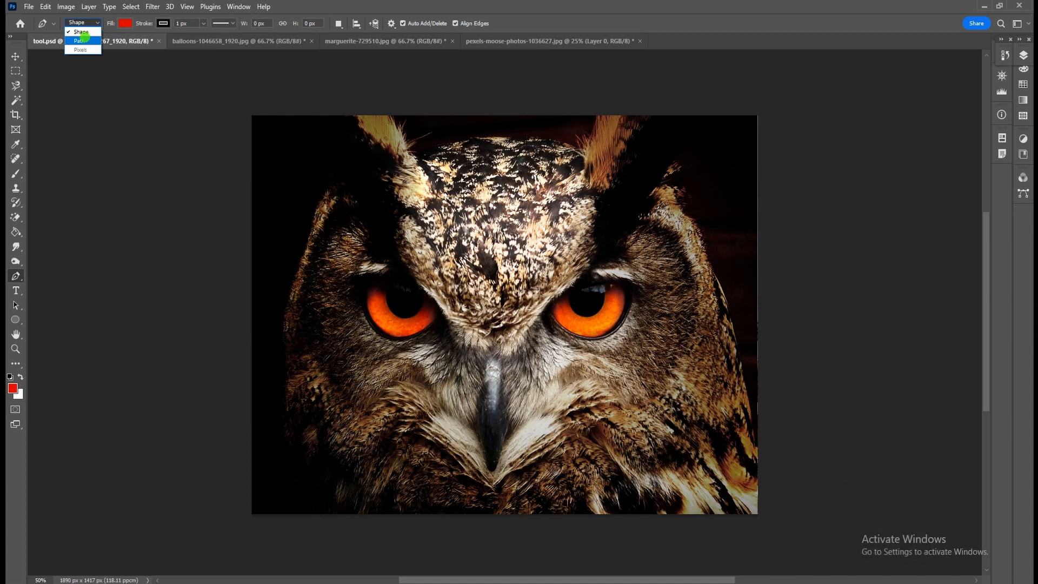
{"action": "left_click", "coordinate": [81, 41]}
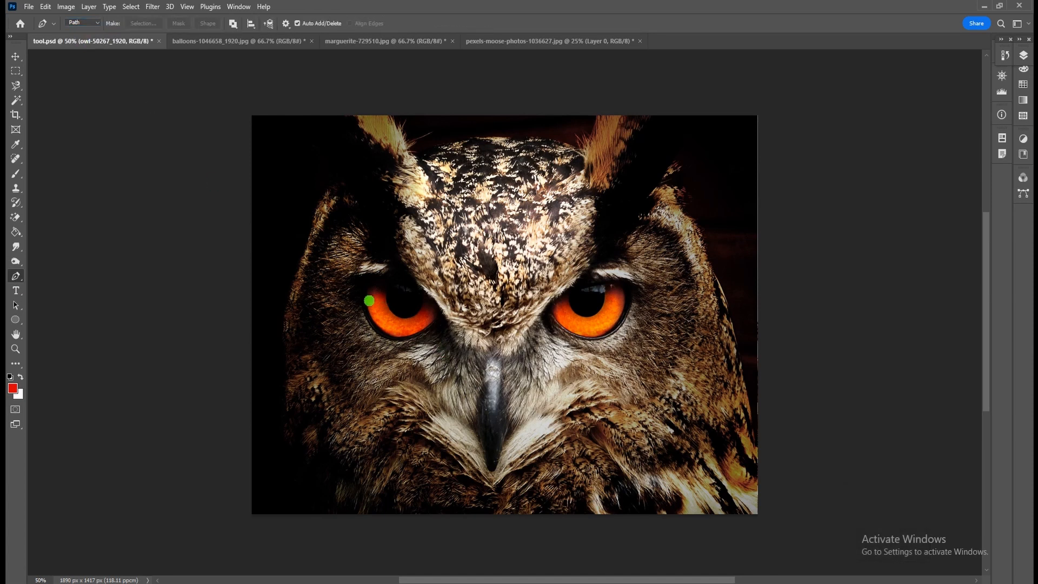
{"action": "left_click", "coordinate": [367, 295]}
{"action": "left_click_drag", "start_coordinate": [391, 339], "coordinate": [424, 352]}
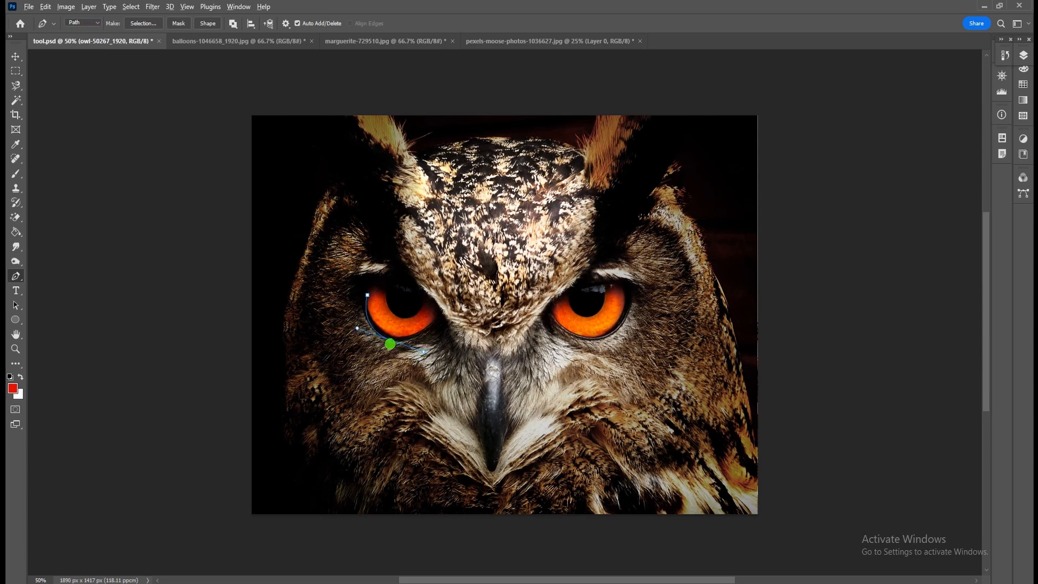
{"action": "left_click", "coordinate": [391, 341], "text": "alt"}
{"action": "left_click", "coordinate": [414, 340]}
{"action": "key", "text": "ctrl+z"}
{"action": "left_click_drag", "start_coordinate": [409, 343], "coordinate": [420, 338]}
Step: Continue the path around the inner corner and upper edge of the eye, and convert it to a selection
{"action": "left_click", "coordinate": [431, 331]}
{"action": "left_click", "coordinate": [438, 322]}
{"action": "left_click_drag", "start_coordinate": [438, 304], "coordinate": [399, 279]}
{"action": "left_click", "coordinate": [385, 281]}
{"action": "left_click", "coordinate": [375, 281]}
{"action": "left_click", "coordinate": [368, 285]}
{"action": "key", "text": "ctrl+Return"}
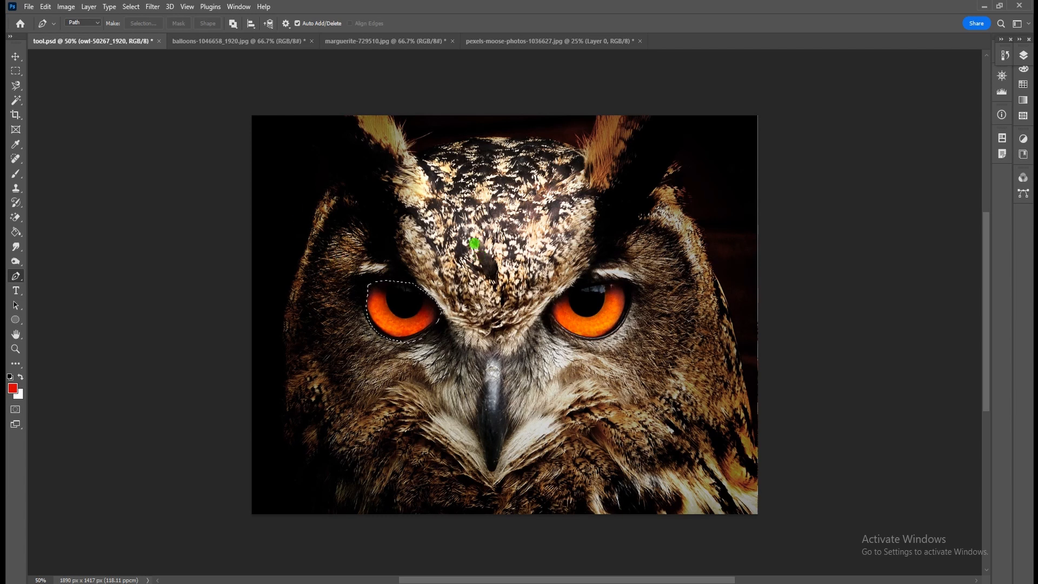
Step: Add a Hue/Saturation adjustment layer limited to the selected eye and set its Saturation to -100
{"action": "key", "text": "ctrl+shift+alt+v"}
{"action": "key", "text": "ctrl+z"}
{"action": "left_click", "coordinate": [1023, 56]}
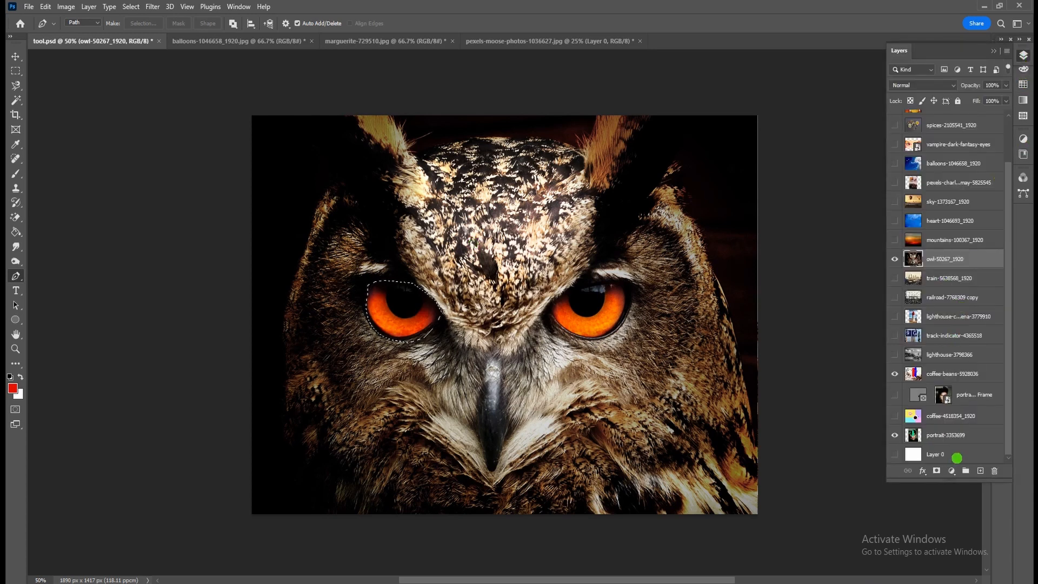
{"action": "left_click", "coordinate": [952, 471]}
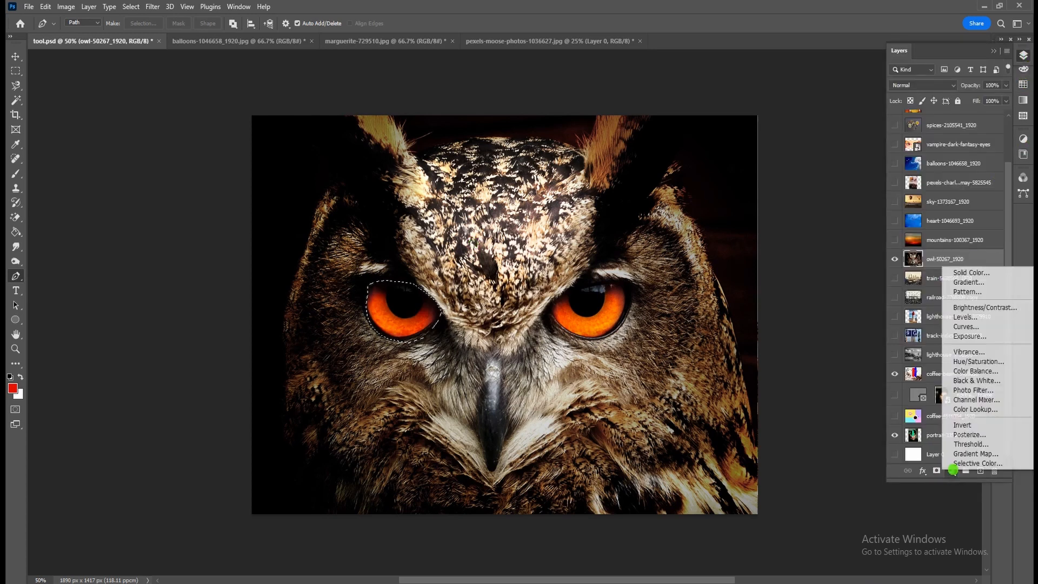
{"action": "left_click", "coordinate": [981, 360]}
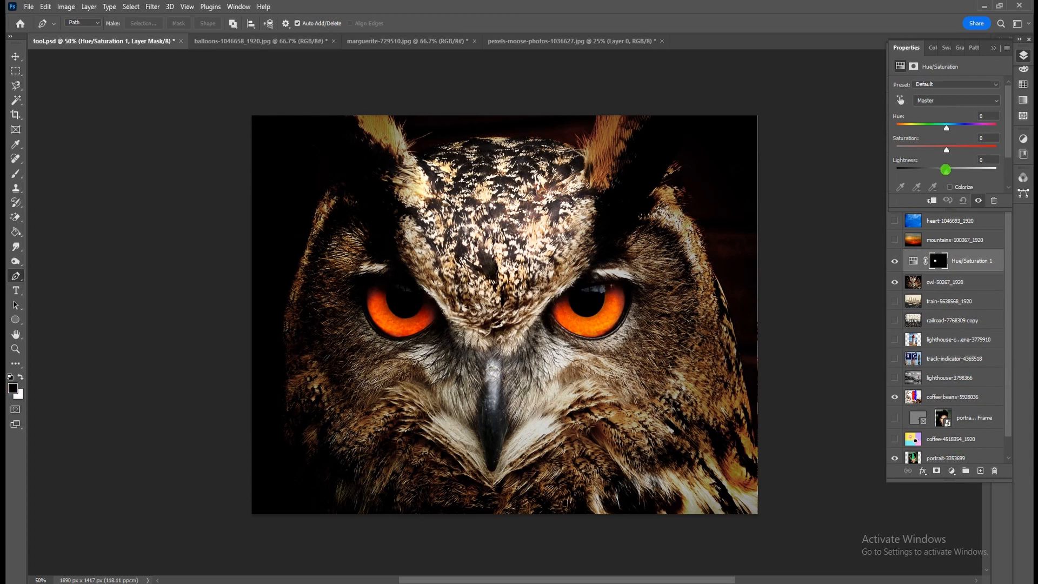
{"action": "mouse_move", "coordinate": [946, 152]}
{"action": "left_mouse_down"}
{"action": "mouse_move", "coordinate": [902, 149]}
{"action": "mouse_move", "coordinate": [983, 169]}
{"action": "mouse_move", "coordinate": [947, 172]}
{"action": "left_mouse_up"}
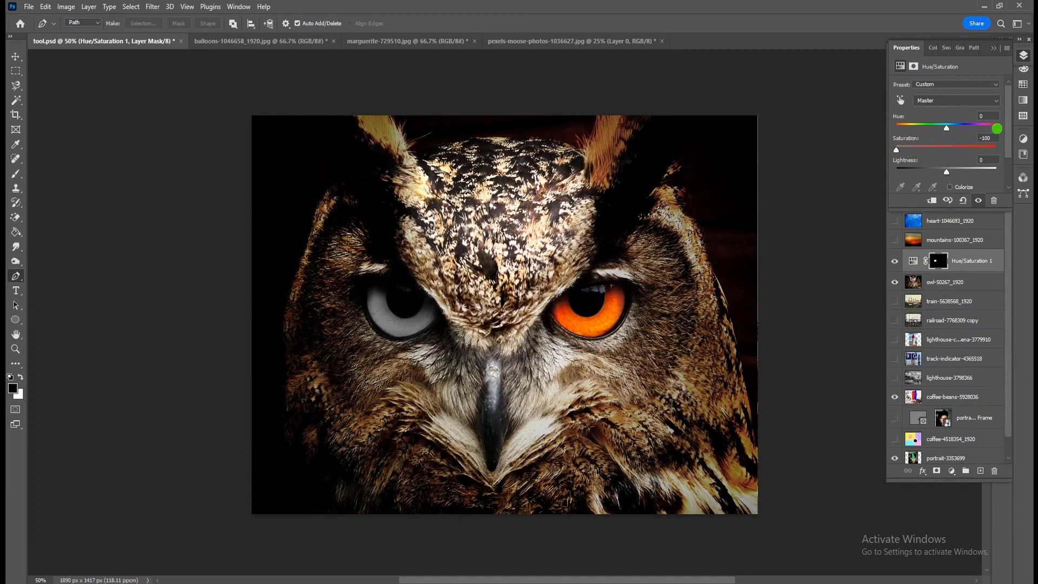
{"action": "left_click", "coordinate": [994, 48]}
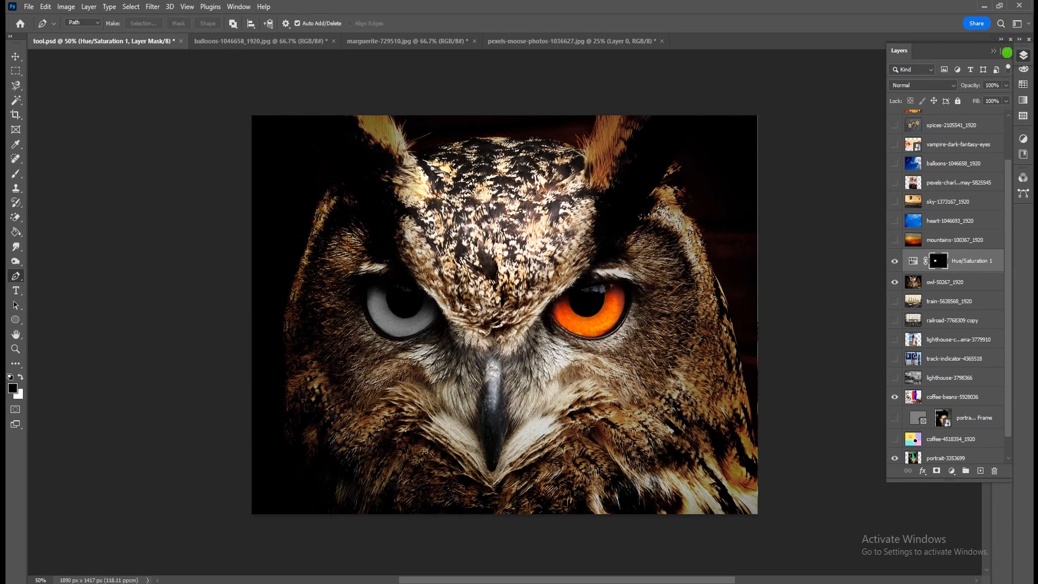
{"action": "double_click", "coordinate": [995, 48]}
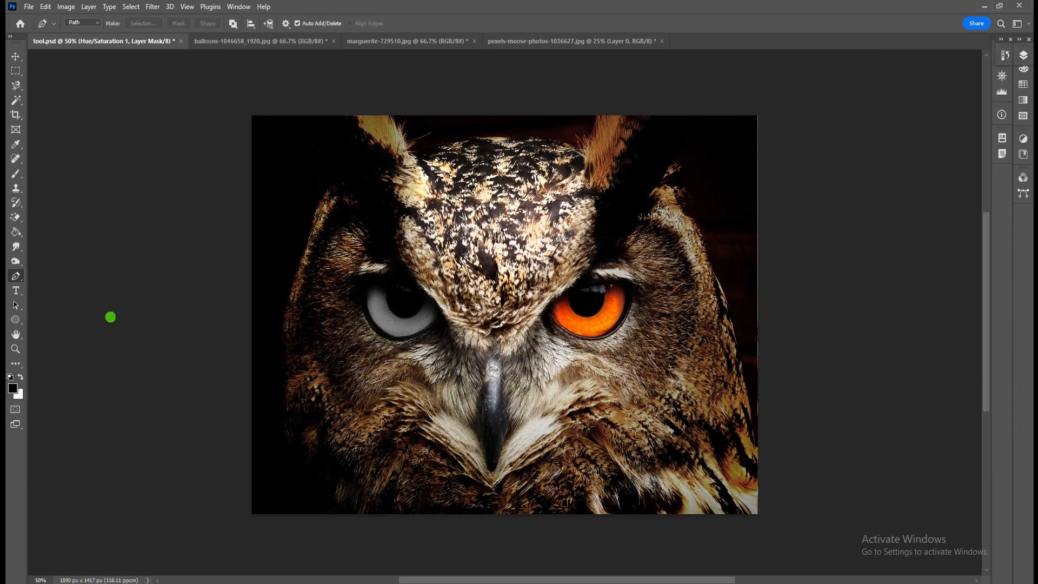
Step: In marguerite-729510.jpg, select the petal directly left of the daisy's centre with the Magnetic Lasso Tool, and activate the Freeform Pen Tool
{"action": "right_click", "coordinate": [17, 277]}
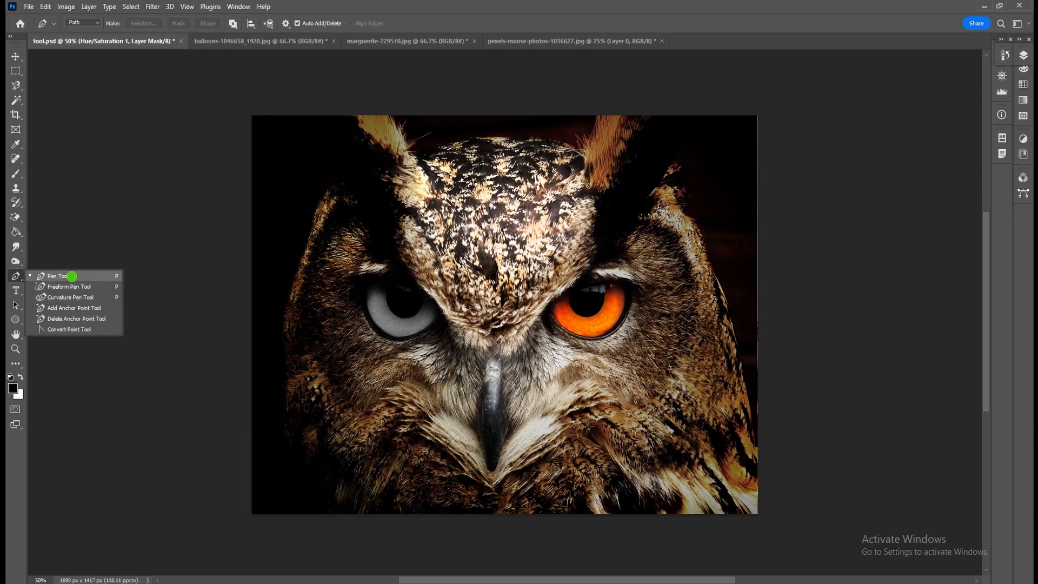
{"action": "left_click", "coordinate": [72, 277]}
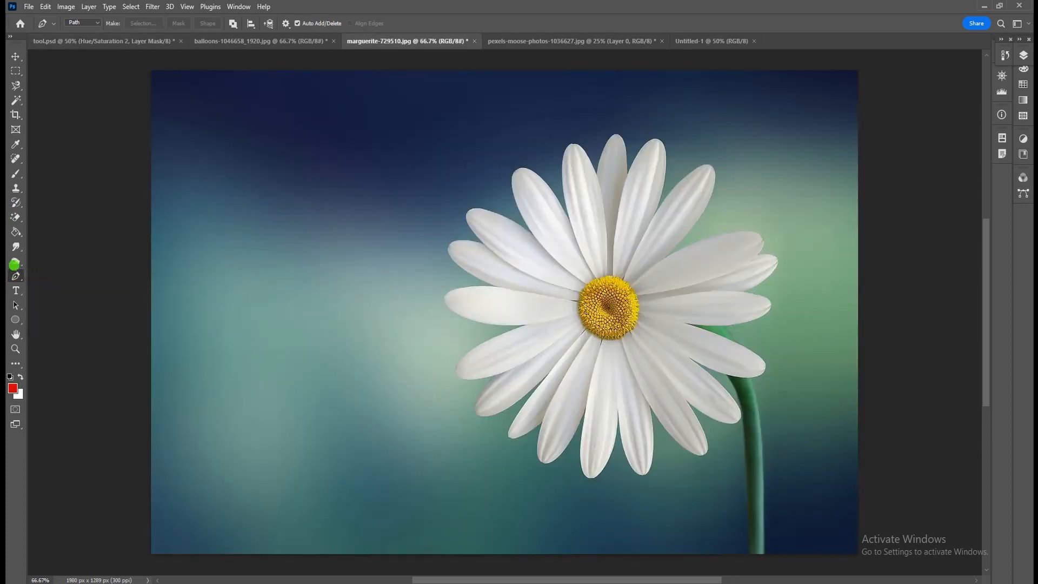
{"action": "right_click", "coordinate": [15, 276]}
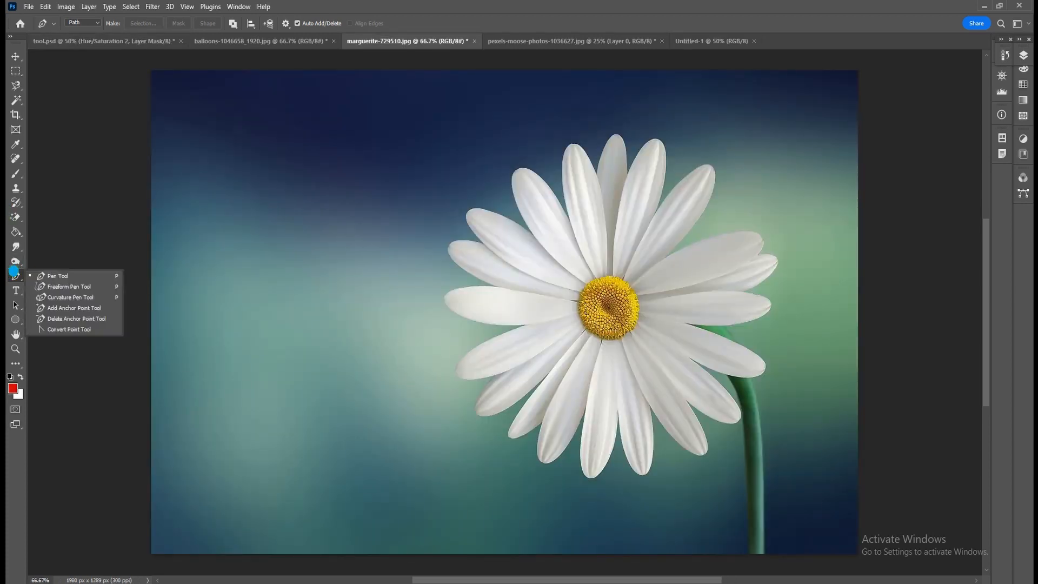
{"action": "left_click", "coordinate": [51, 289]}
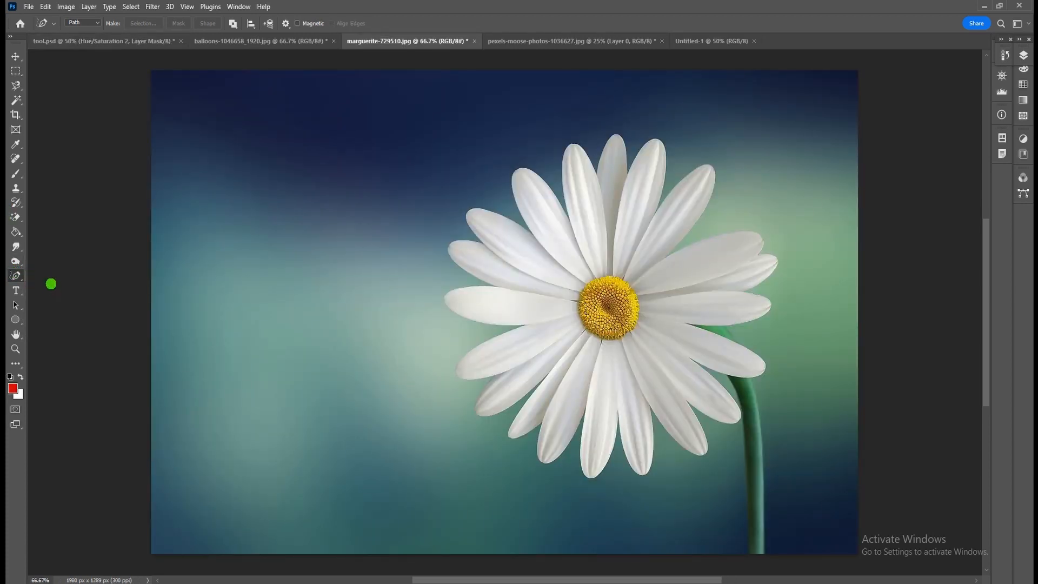
{"action": "right_click", "coordinate": [16, 85]}
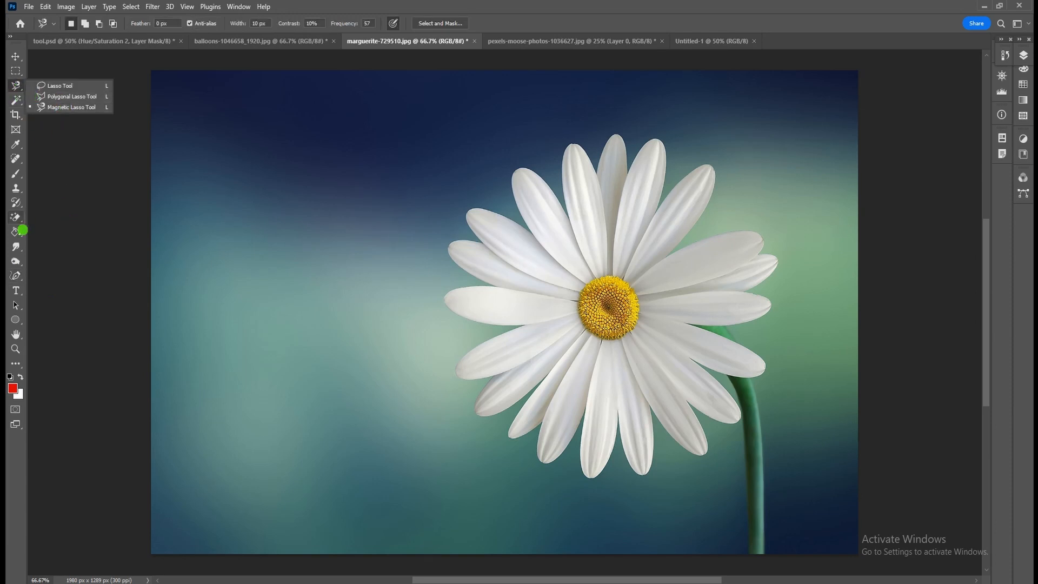
{"action": "left_click", "coordinate": [16, 276]}
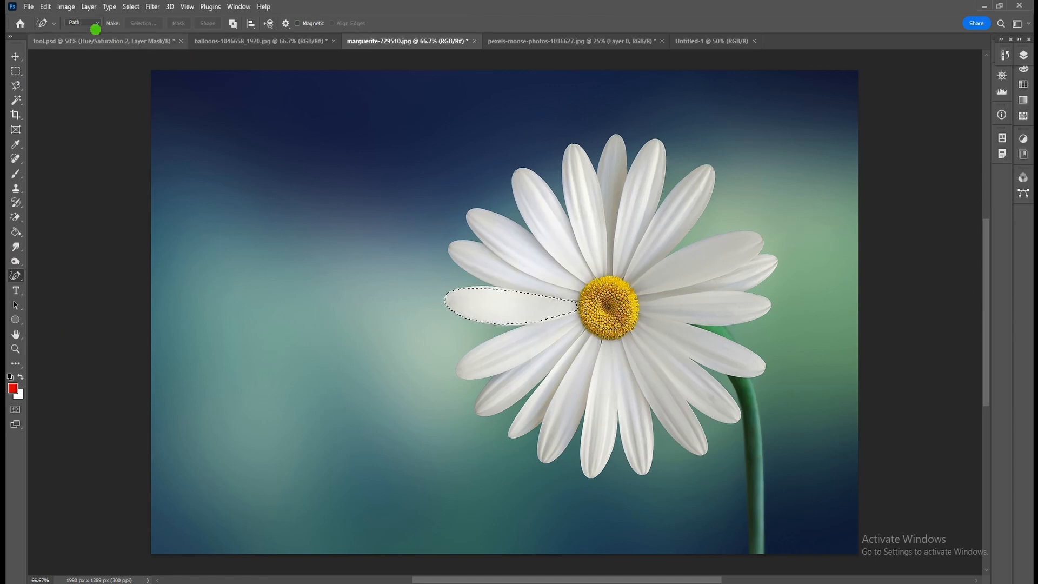
Step: With the Pen Tool in Shape mode, draw a closed red four-sided shape about 558 px by 400 px left of the flower
{"action": "left_click", "coordinate": [187, 146]}
{"action": "left_click", "coordinate": [387, 166], "text": "shift"}
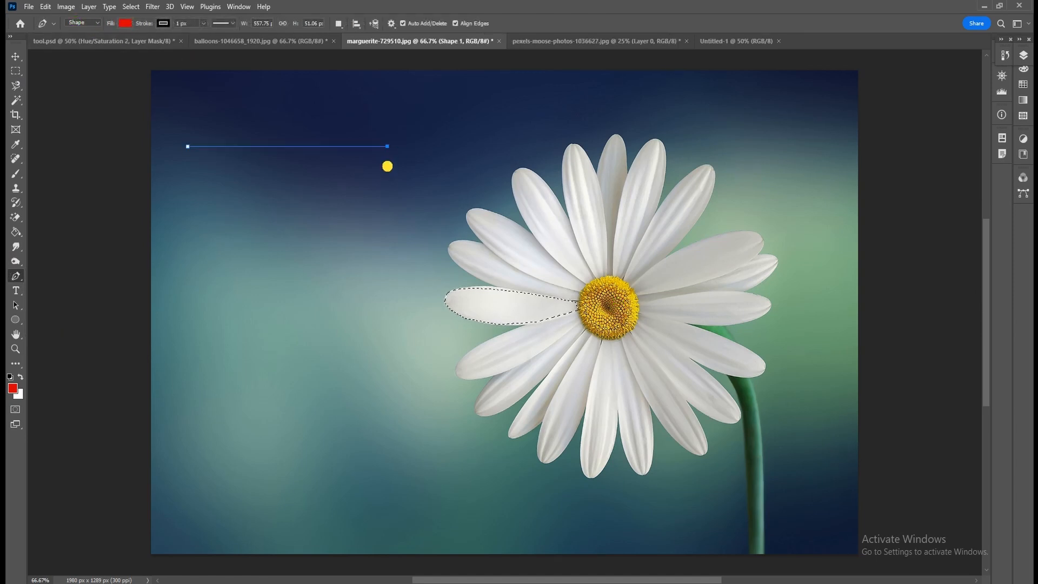
{"action": "left_click", "coordinate": [387, 296]}
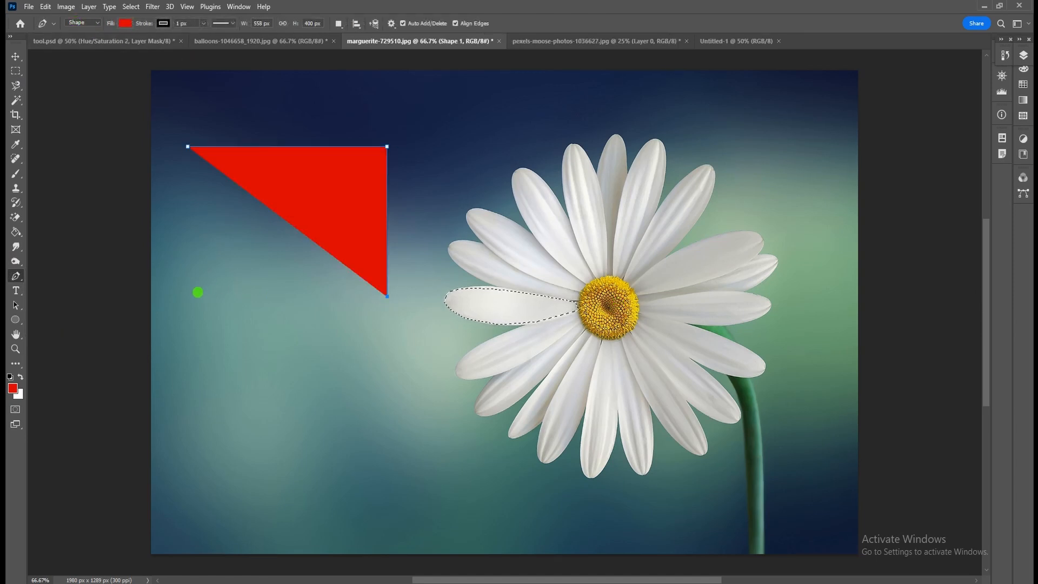
{"action": "left_click", "coordinate": [193, 297]}
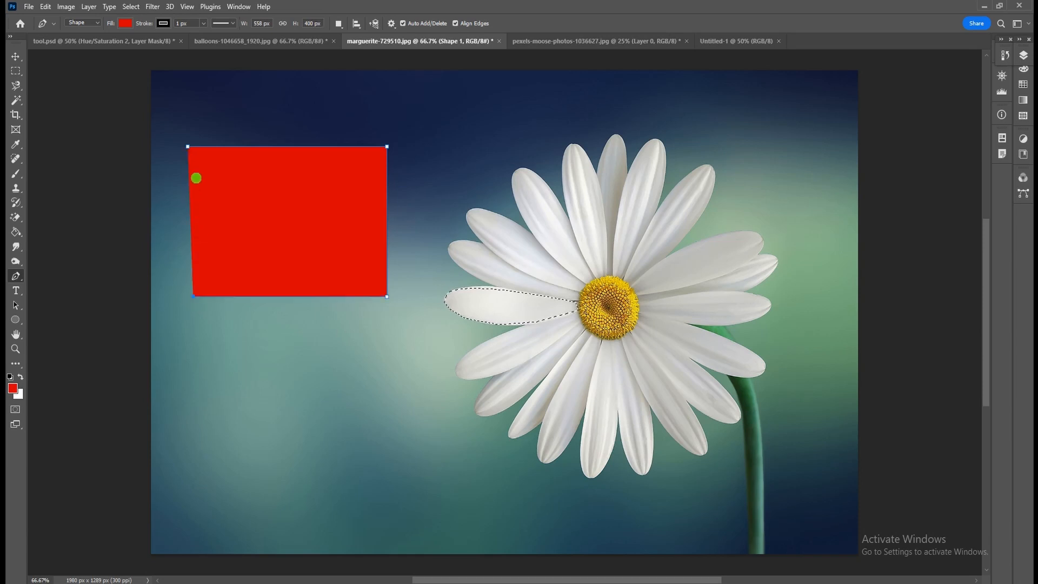
{"action": "left_click", "coordinate": [190, 147]}
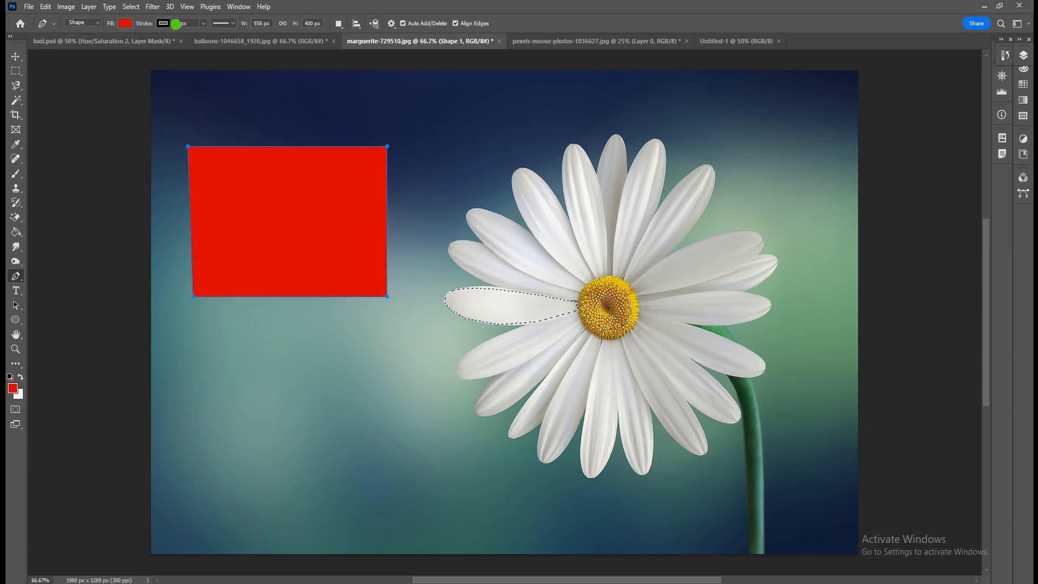
Step: Widen the red four-sided shape's black stroke to about 48 px
{"action": "left_click_drag", "start_coordinate": [176, 24], "coordinate": [209, 38]}
{"action": "left_click", "coordinate": [203, 24]}
{"action": "left_click", "coordinate": [452, 1]}
{"action": "left_click", "coordinate": [561, 168]}
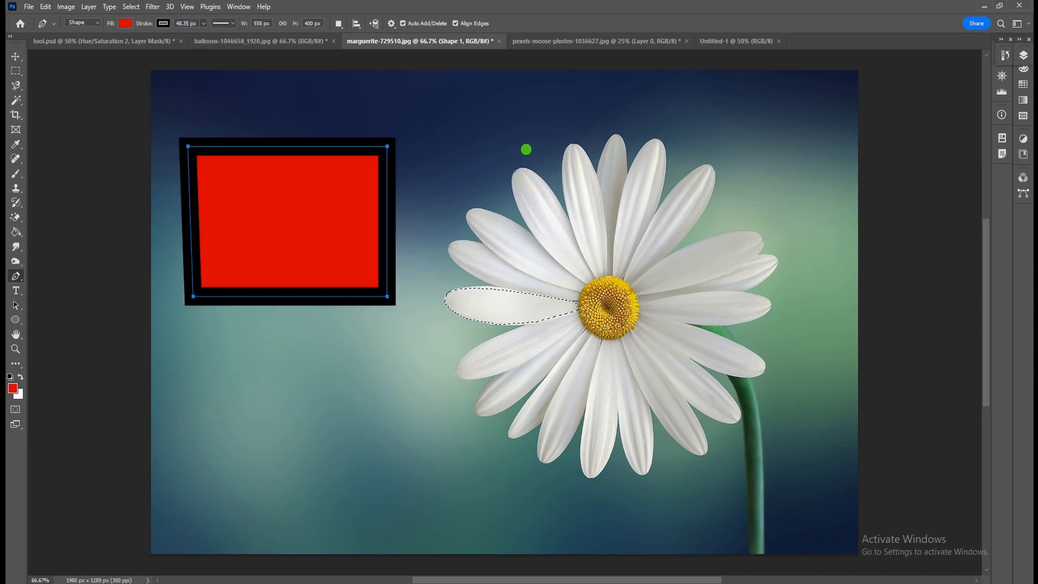
Step: Undo the stroke change and every anchor point of the red four-sided shape
{"action": "key", "text": "ctrl+z"}
{"action": "key", "text": "ctrl+z"}
{"action": "key", "text": "ctrl+z"}
{"action": "key", "text": "ctrl+z"}
{"action": "key", "text": "ctrl+z"}
{"action": "key", "text": "ctrl+z"}
{"action": "key", "text": "ctrl+z"}
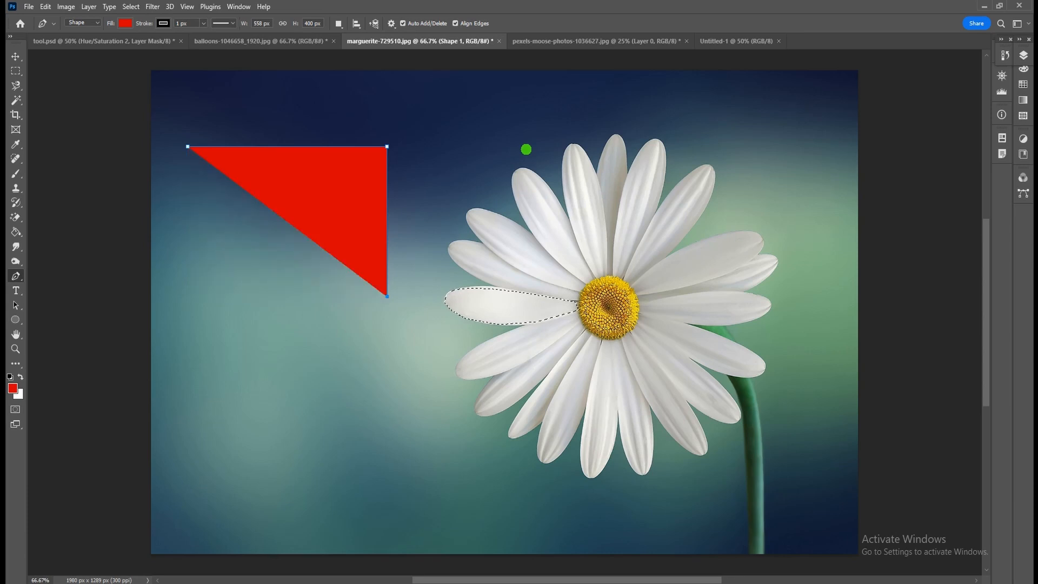
{"action": "key", "text": "ctrl+z"}
{"action": "key", "text": "ctrl+z"}
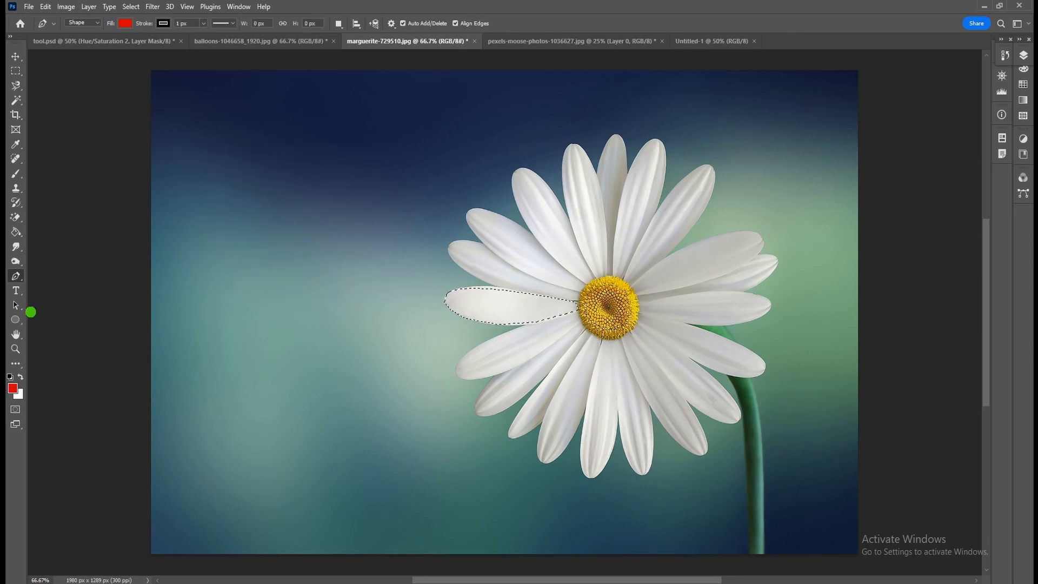
Step: Trace the broad petal to the upper right of the daisy's centre as a red shape with the Freeform Pen Tool in Shape mode
{"action": "right_click", "coordinate": [19, 277]}
{"action": "left_click", "coordinate": [73, 290]}
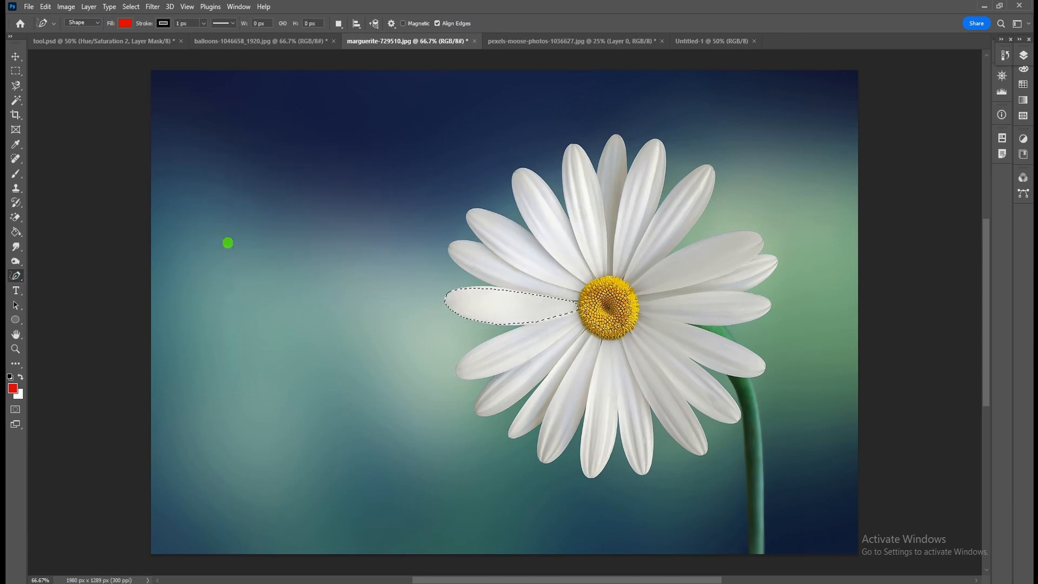
{"action": "right_click", "coordinate": [17, 276]}
{"action": "key", "text": "Escape"}
{"action": "mouse_move", "coordinate": [642, 274]}
{"action": "left_mouse_down"}
{"action": "mouse_move", "coordinate": [712, 236]}
{"action": "mouse_move", "coordinate": [757, 231]}
{"action": "left_mouse_up"}
{"action": "mouse_move", "coordinate": [745, 267]}
{"action": "left_mouse_down"}
{"action": "mouse_move", "coordinate": [637, 296]}
{"action": "mouse_move", "coordinate": [643, 274]}
{"action": "left_mouse_up"}
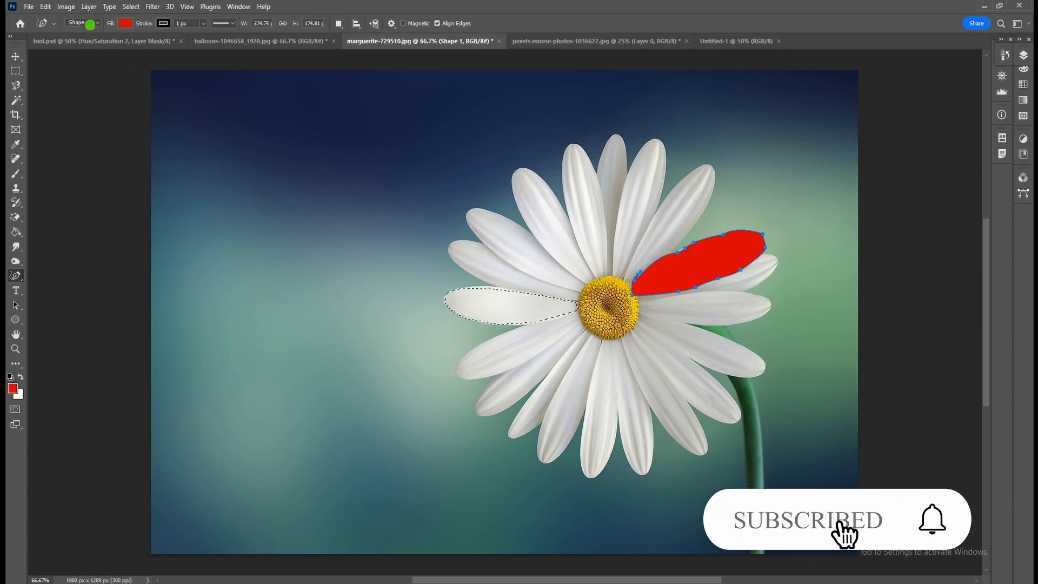
Step: Switch the Freeform Pen Tool to Path mode and trace the petal just above the red one
{"action": "left_click", "coordinate": [82, 23]}
{"action": "left_click", "coordinate": [81, 40]}
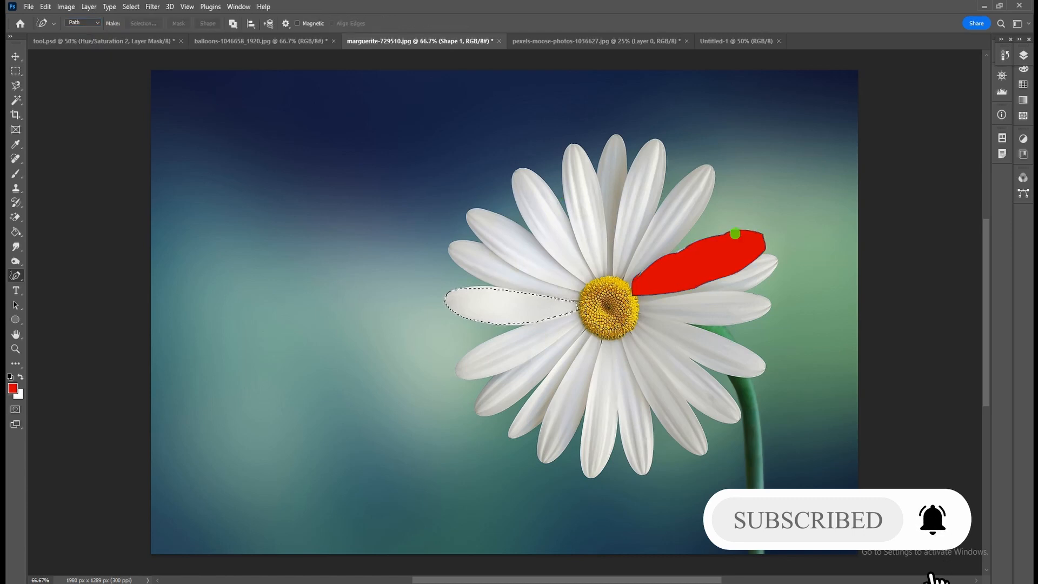
{"action": "mouse_move", "coordinate": [629, 267]}
{"action": "left_mouse_down"}
{"action": "mouse_move", "coordinate": [677, 184]}
{"action": "mouse_move", "coordinate": [713, 166]}
{"action": "mouse_move", "coordinate": [700, 227]}
{"action": "mouse_move", "coordinate": [640, 278]}
{"action": "mouse_move", "coordinate": [628, 284]}
{"action": "mouse_move", "coordinate": [636, 256]}
{"action": "left_mouse_up"}
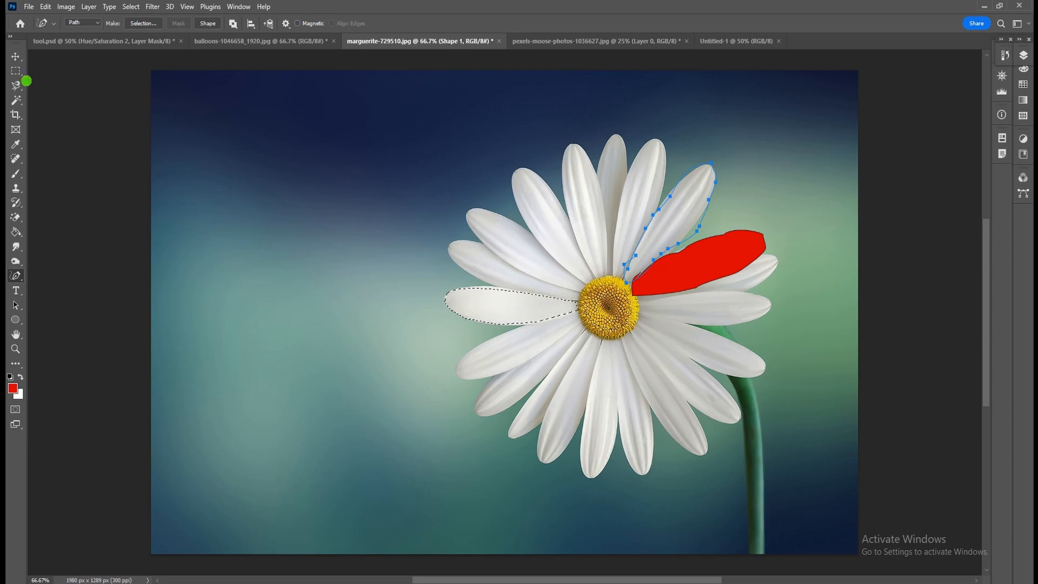
Step: Draw a freehand selection in the background with the Lasso Tool for comparison, and undo it
{"action": "right_click", "coordinate": [15, 70]}
{"action": "right_click", "coordinate": [15, 86]}
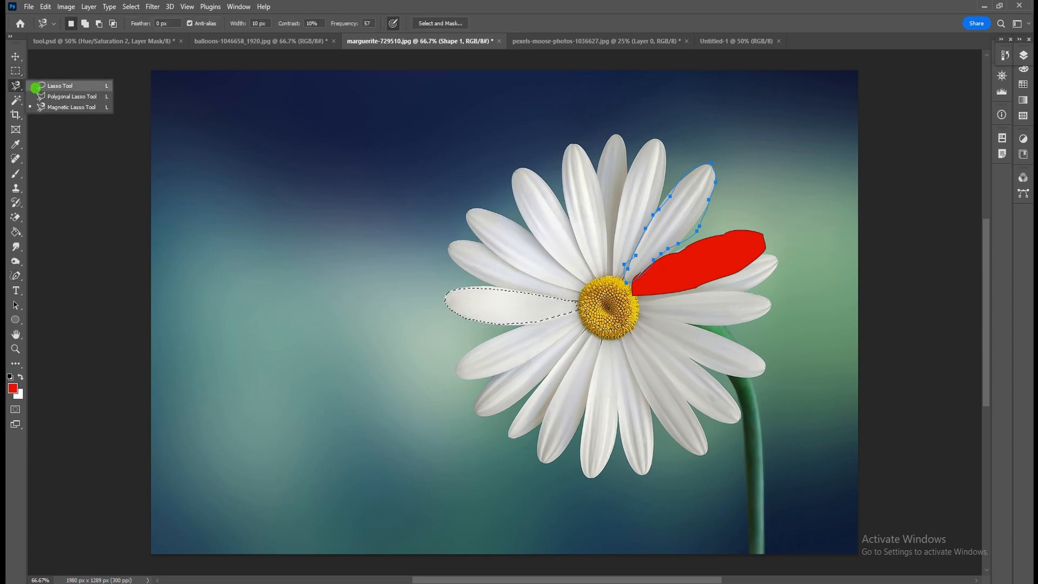
{"action": "left_click", "coordinate": [51, 86]}
{"action": "mouse_move", "coordinate": [254, 140]}
{"action": "left_mouse_down"}
{"action": "mouse_move", "coordinate": [235, 181]}
{"action": "mouse_move", "coordinate": [228, 246]}
{"action": "mouse_move", "coordinate": [227, 320]}
{"action": "mouse_move", "coordinate": [243, 348]}
{"action": "mouse_move", "coordinate": [271, 338]}
{"action": "mouse_move", "coordinate": [297, 280]}
{"action": "mouse_move", "coordinate": [293, 159]}
{"action": "mouse_move", "coordinate": [252, 144]}
{"action": "left_mouse_up"}
{"action": "key", "text": "ctrl+z"}
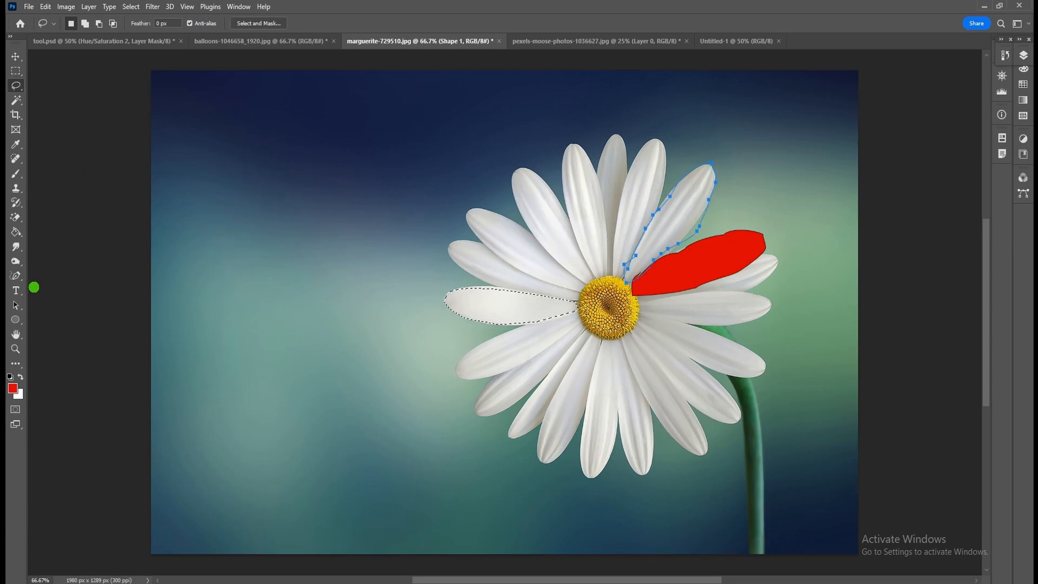
Step: Remove surplus anchor points from the tip and lower edge of the traced petal path with the Delete Anchor Point Tool
{"action": "left_click", "coordinate": [15, 278]}
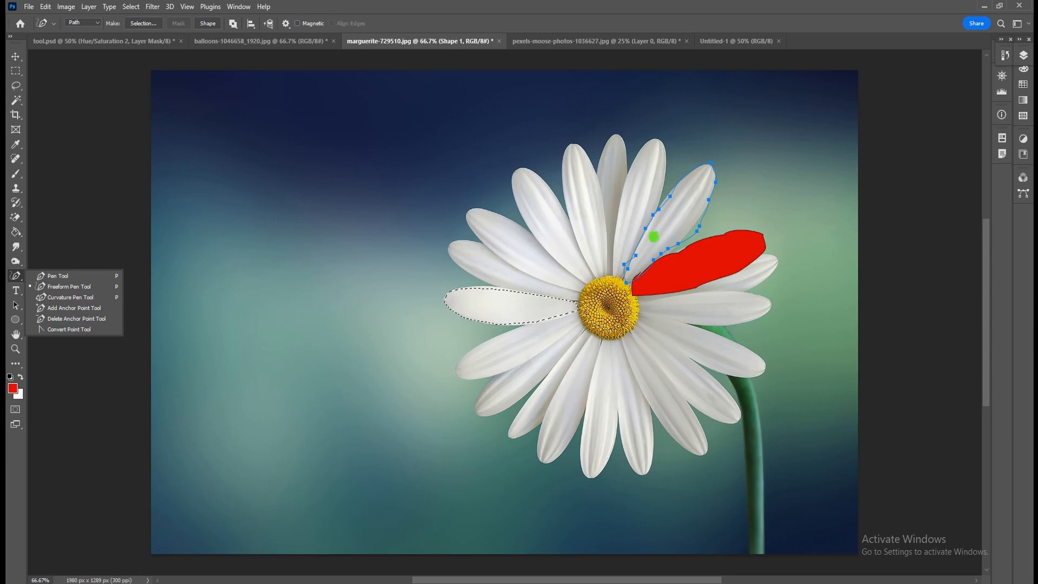
{"action": "left_click", "coordinate": [17, 278]}
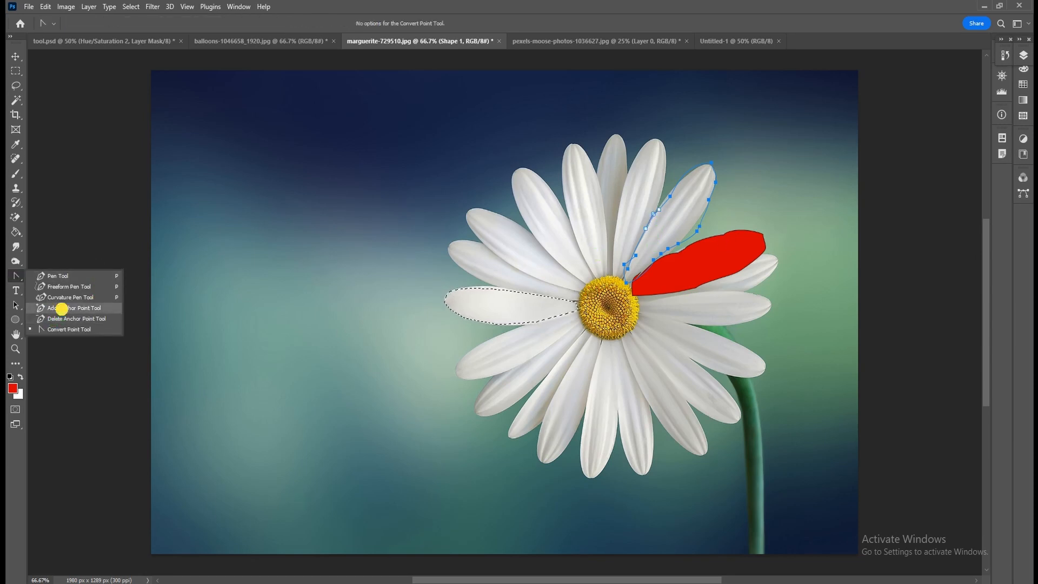
{"action": "left_click", "coordinate": [62, 308]}
{"action": "left_click", "coordinate": [18, 281]}
{"action": "left_click", "coordinate": [60, 319]}
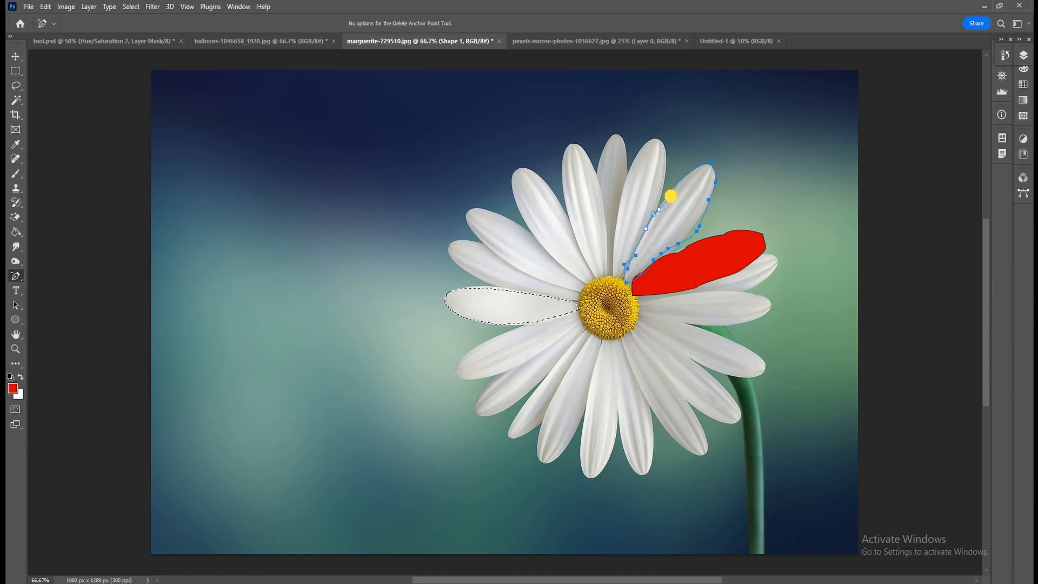
{"action": "left_click", "coordinate": [699, 169]}
{"action": "left_click", "coordinate": [717, 182]}
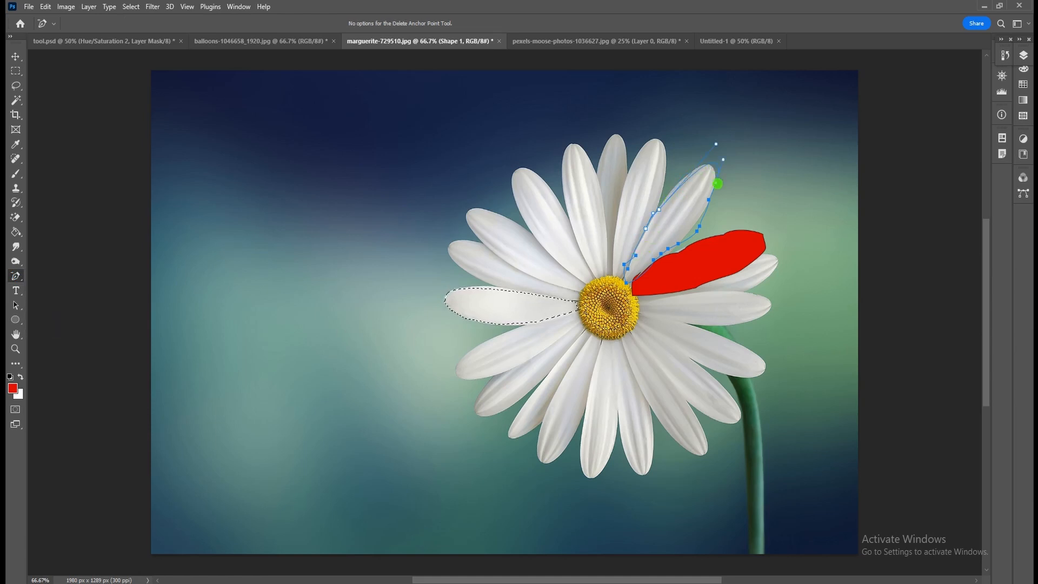
{"action": "left_click", "coordinate": [699, 231]}
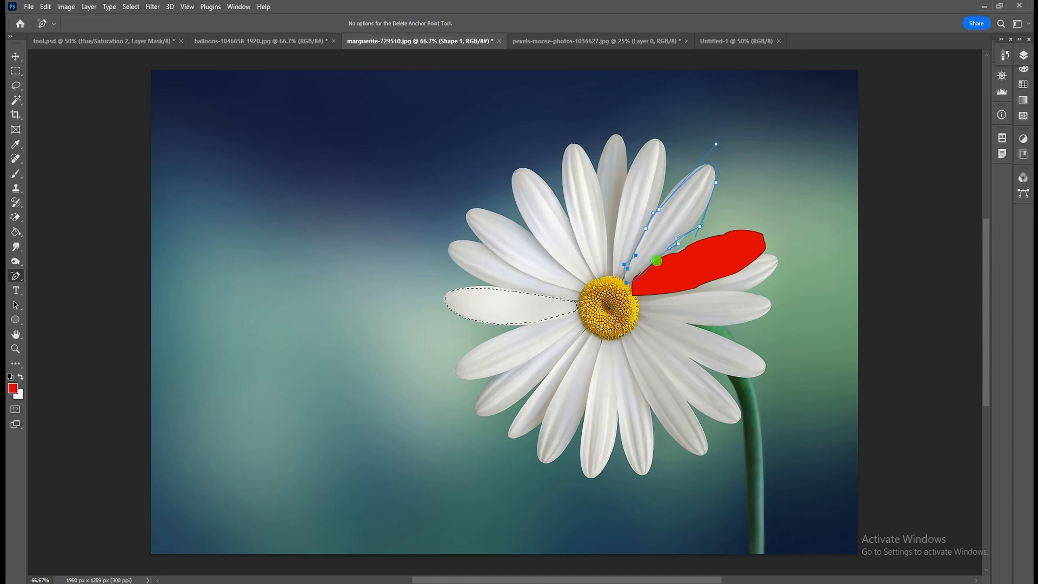
{"action": "left_click", "coordinate": [653, 264]}
Step: Draw a large closed freehand path in the background left of the flower, and add and delete anchor points along it
{"action": "right_click", "coordinate": [16, 276]}
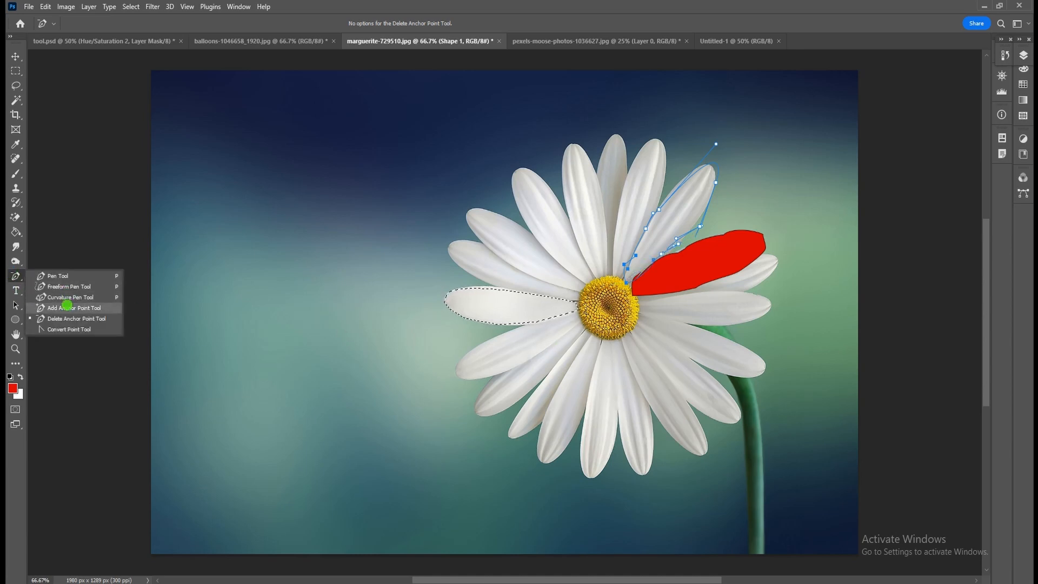
{"action": "left_click", "coordinate": [63, 307]}
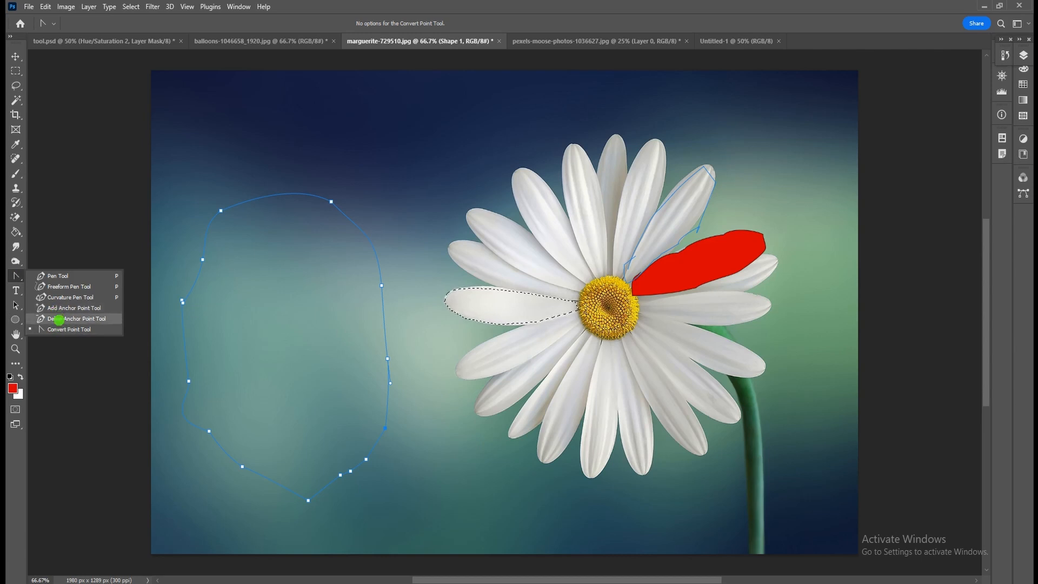
{"action": "left_click", "coordinate": [59, 319]}
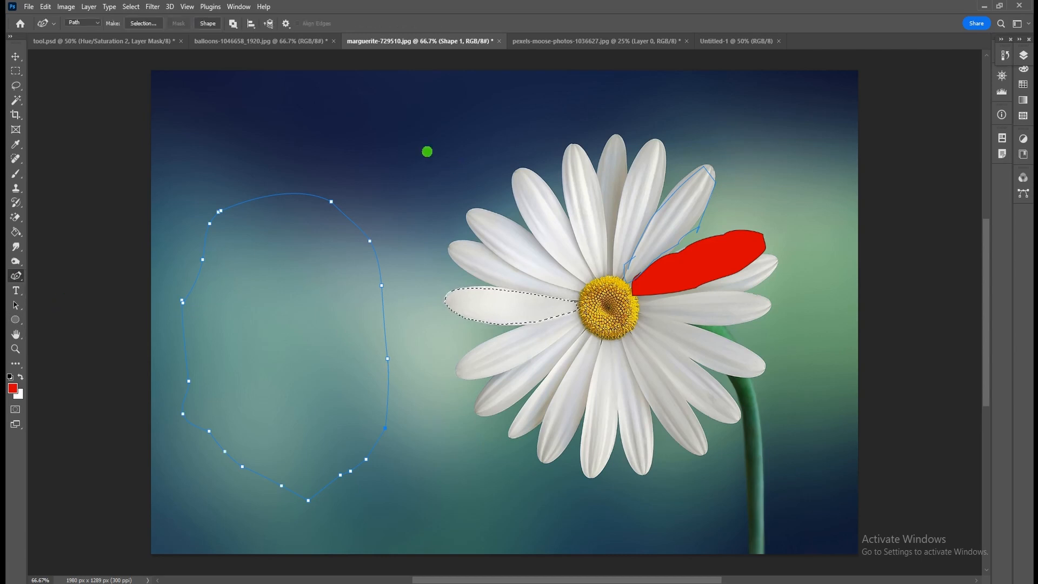
Step: Draw a small closed round path above the large freehand loop with the Curvature Pen Tool, using four anchor points
{"action": "left_click", "coordinate": [378, 160]}
{"action": "left_click", "coordinate": [408, 108]}
{"action": "left_click", "coordinate": [485, 172]}
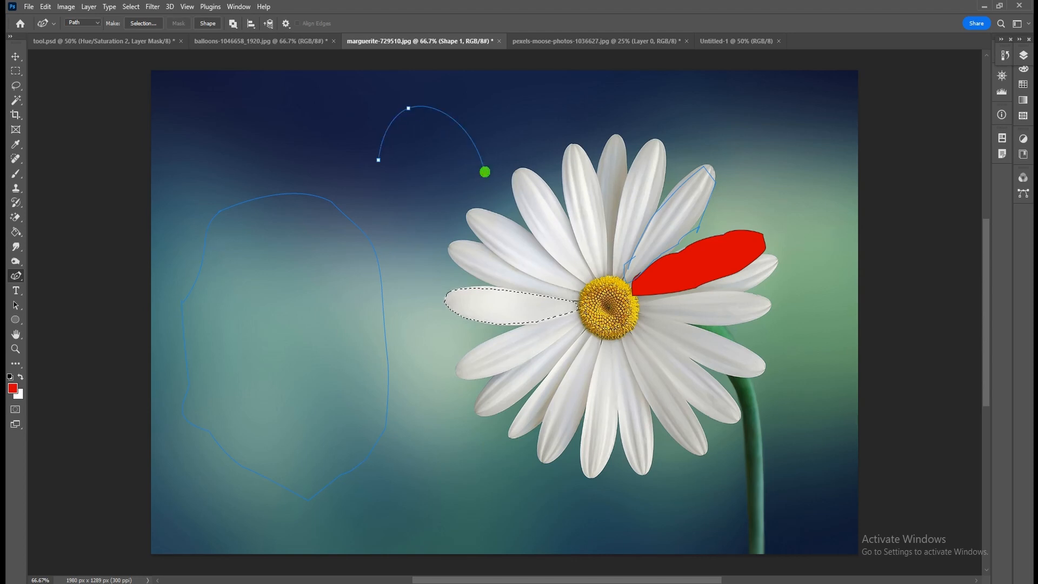
{"action": "key", "text": "ctrl+z"}
{"action": "left_click", "coordinate": [453, 156]}
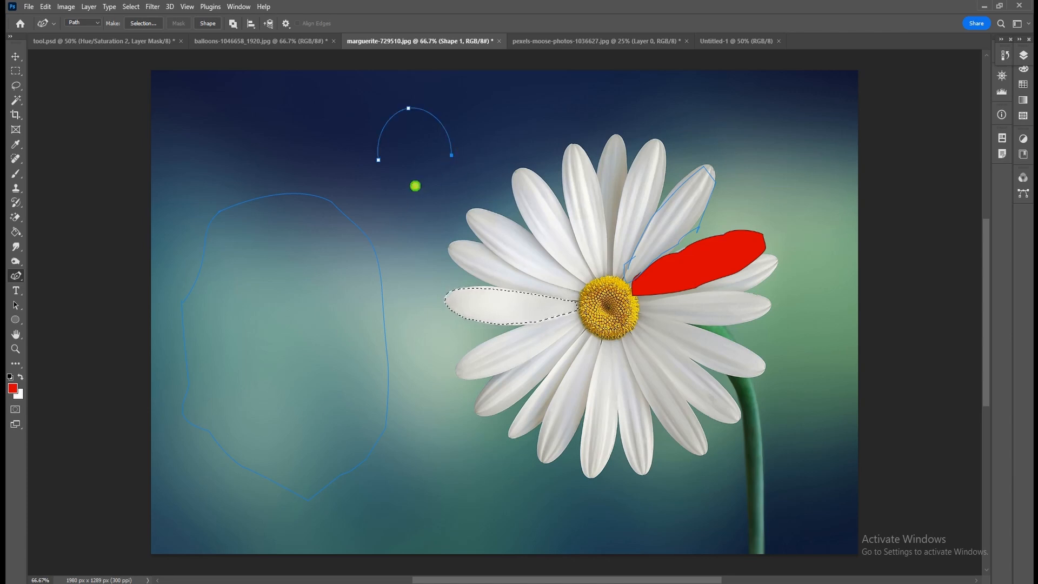
{"action": "left_click", "coordinate": [415, 186]}
{"action": "left_click", "coordinate": [378, 159]}
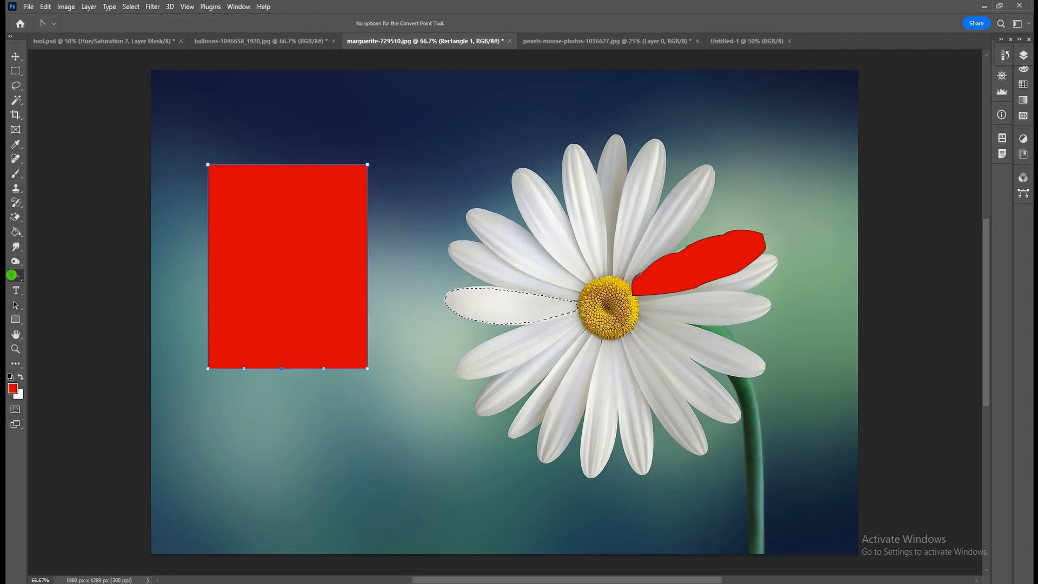
Step: Convert the red rectangle's upper-left corner to a smooth curve with the Convert Point Tool, extending its handles diagonally
{"action": "left_click", "coordinate": [13, 275]}
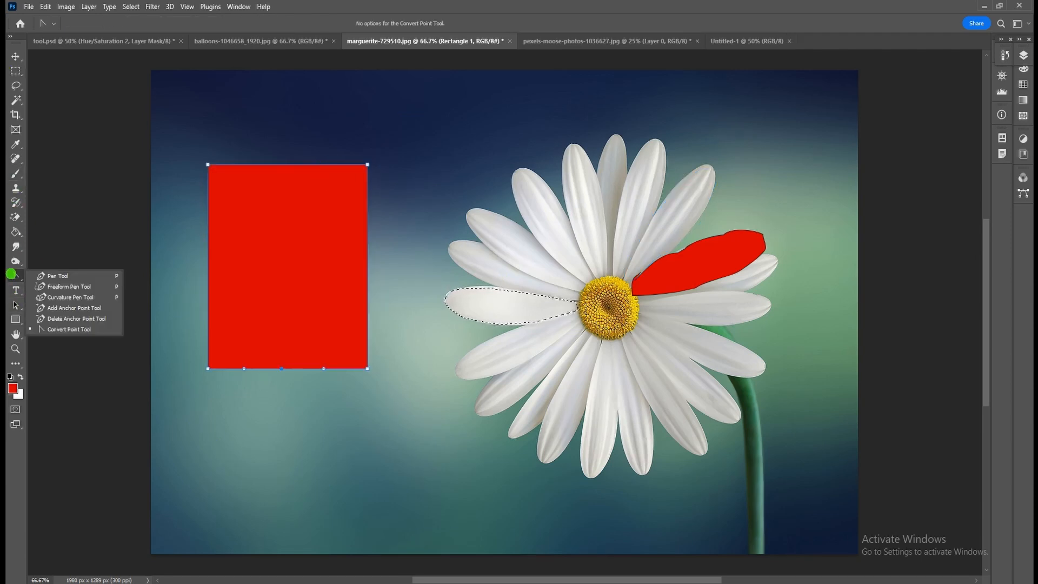
{"action": "left_click", "coordinate": [10, 274]}
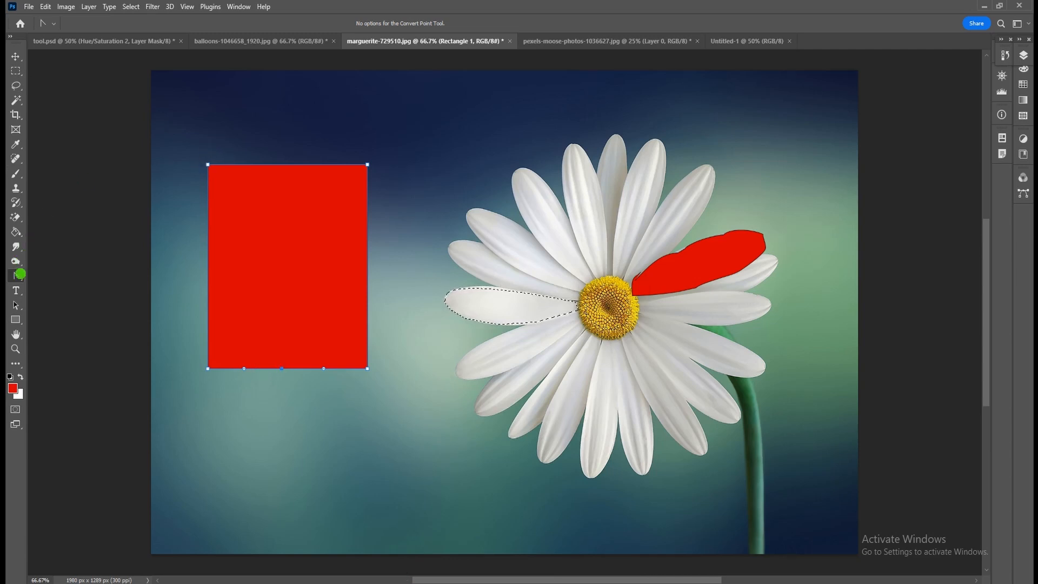
{"action": "left_click", "coordinate": [18, 275]}
{"action": "left_click", "coordinate": [80, 324]}
{"action": "left_click", "coordinate": [17, 276]}
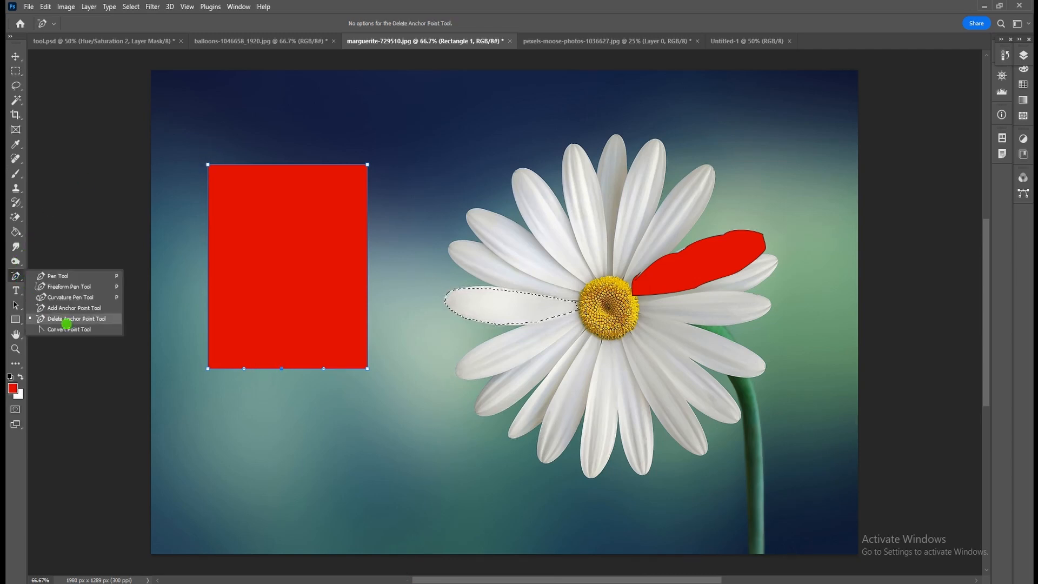
{"action": "left_click", "coordinate": [67, 329]}
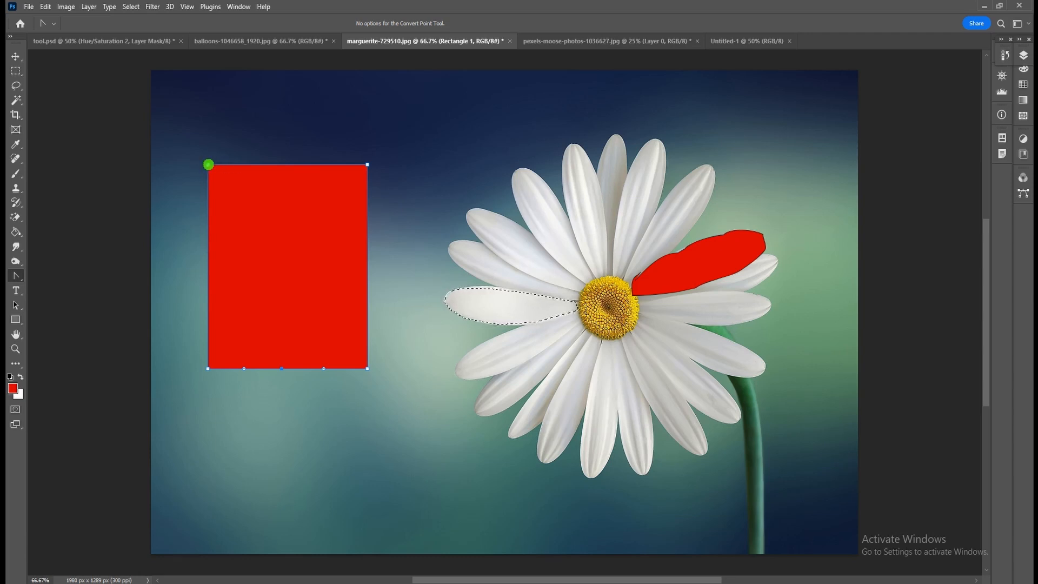
{"action": "left_click_drag", "start_coordinate": [209, 164], "coordinate": [301, 69]}
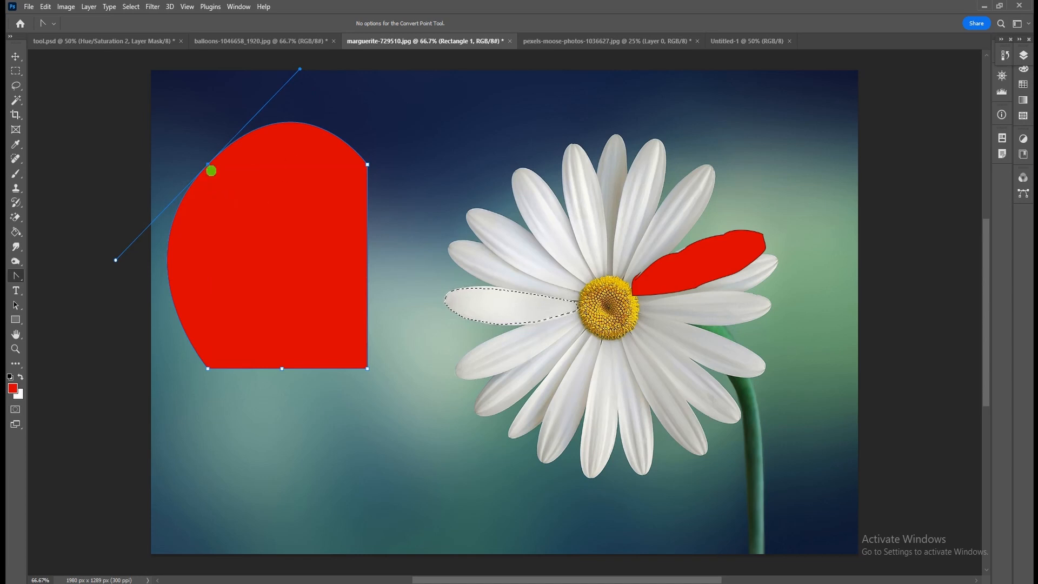
Step: Swing the curved upper-left corner's handles toward the upper right and convert the red shape's lower-right corner to a smooth curve with the Convert Point Tool
{"action": "left_click_drag", "start_coordinate": [210, 164], "coordinate": [398, 65]}
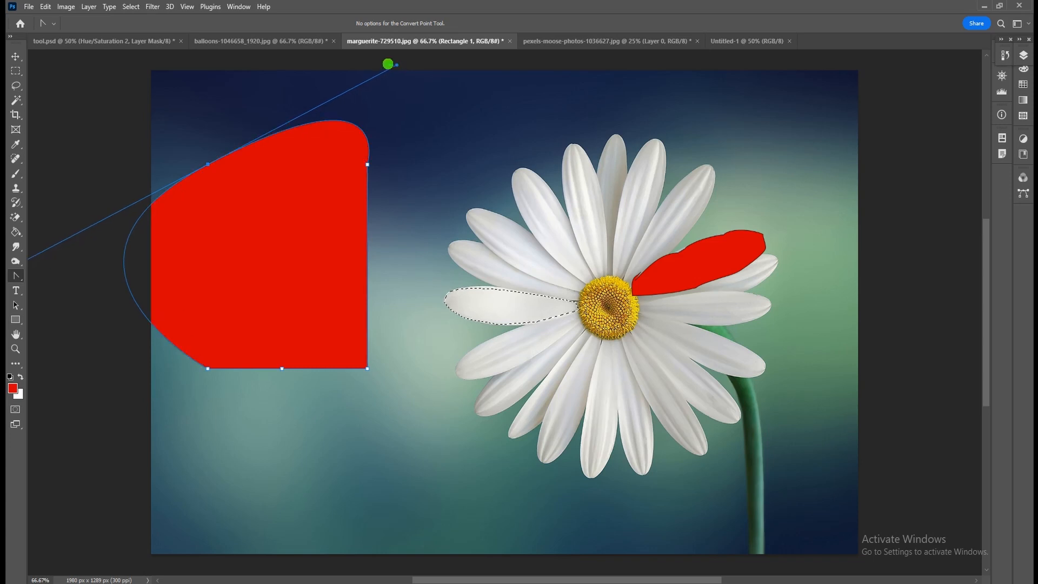
{"action": "left_click_drag", "start_coordinate": [366, 369], "coordinate": [277, 408]}
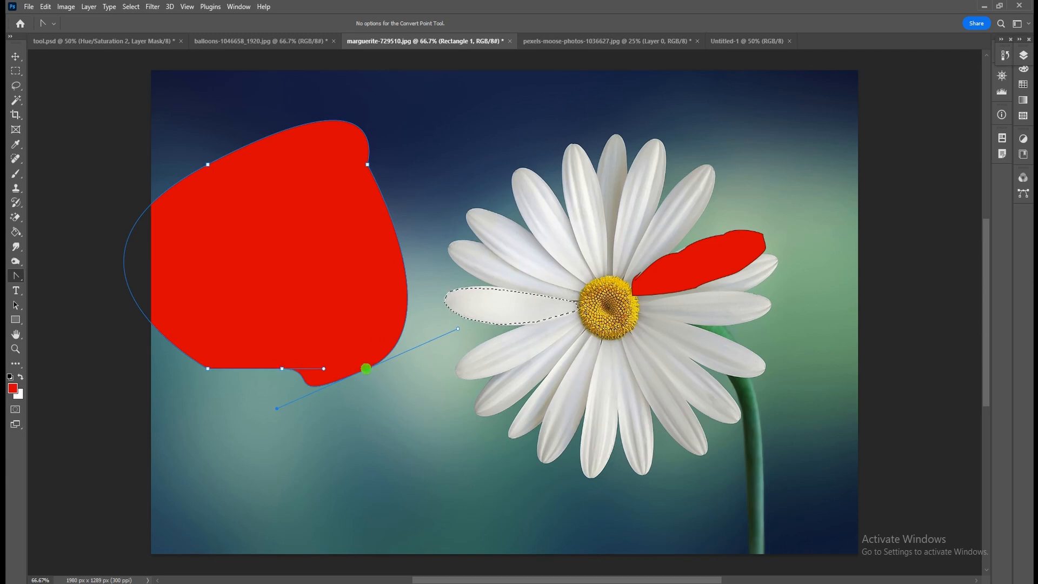
{"action": "left_click_drag", "start_coordinate": [366, 369], "coordinate": [321, 427]}
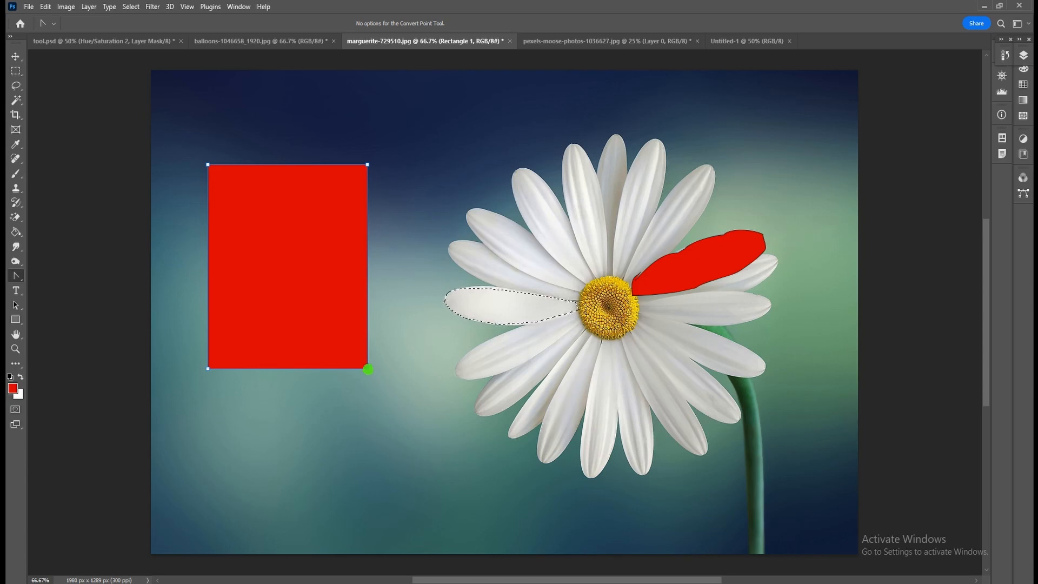
Step: Curve the restored red rectangle's lower-right corner by extending its handles diagonally, and convert that point back to a sharp corner
{"action": "left_click_drag", "start_coordinate": [368, 368], "coordinate": [266, 459]}
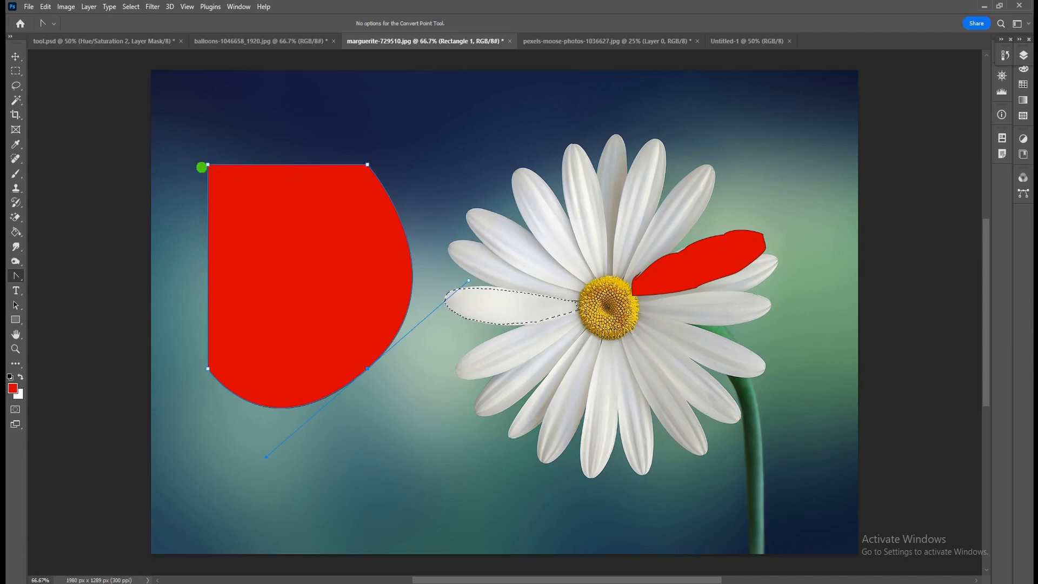
{"action": "right_click", "coordinate": [14, 276]}
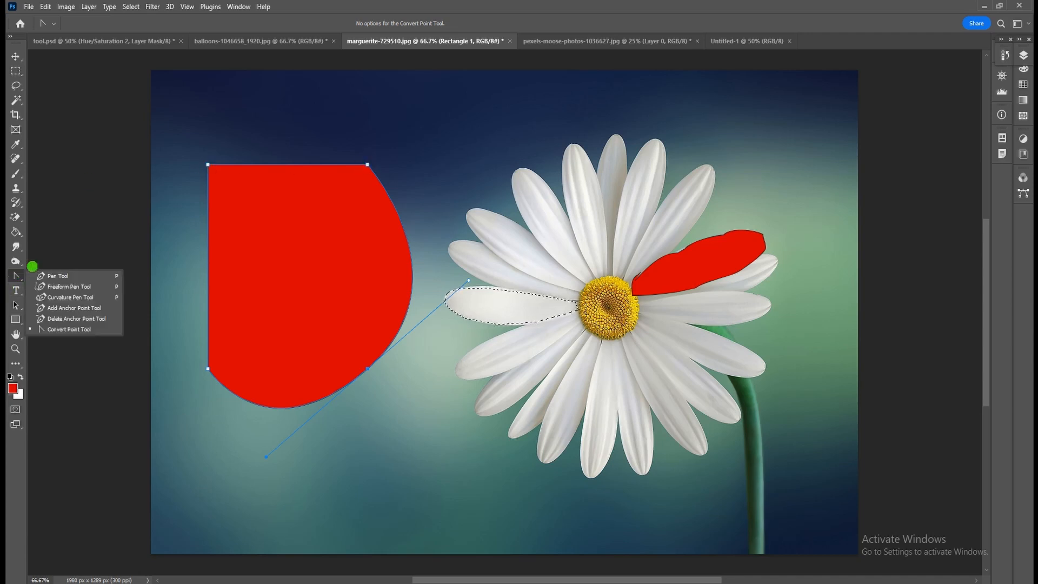
{"action": "left_click", "coordinate": [369, 368]}
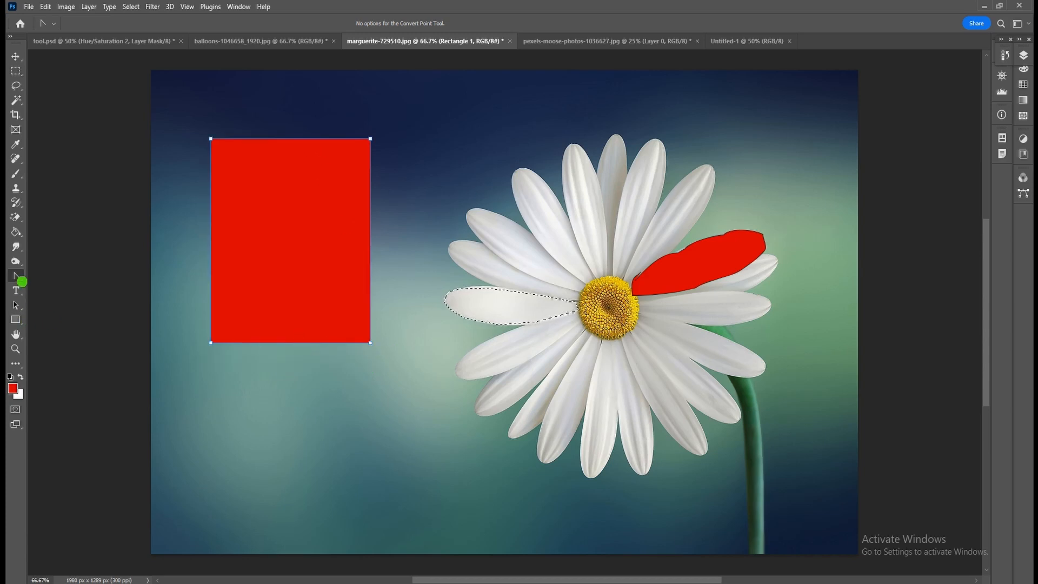
Step: Pull the middle of the red rectangle's bottom edge up into an arch with the Add Anchor Point Tool, and undo it
{"action": "right_click", "coordinate": [17, 276]}
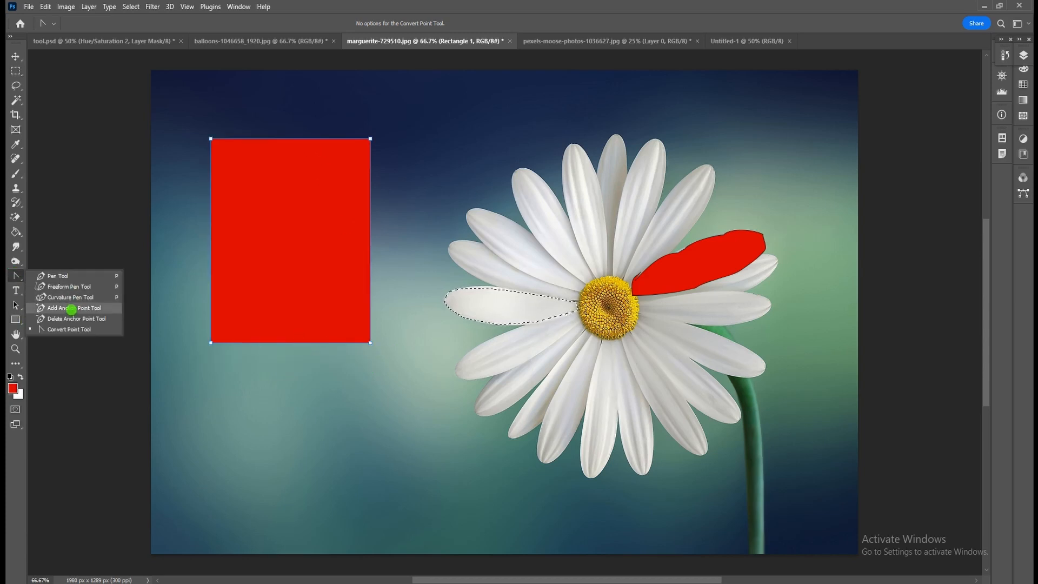
{"action": "left_click", "coordinate": [71, 308]}
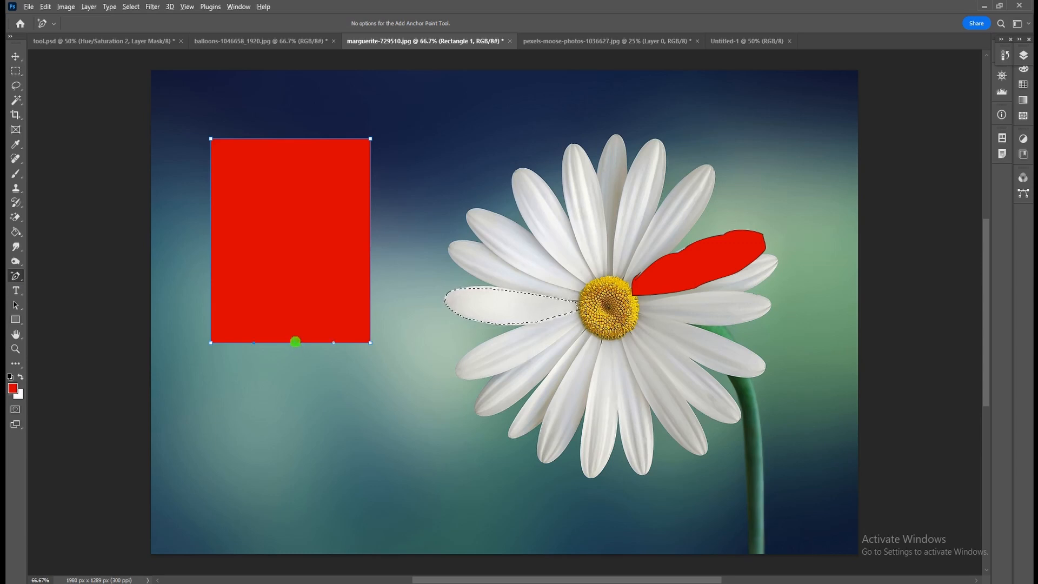
{"action": "left_click_drag", "start_coordinate": [295, 342], "coordinate": [294, 163]}
{"action": "key", "text": "alt"}
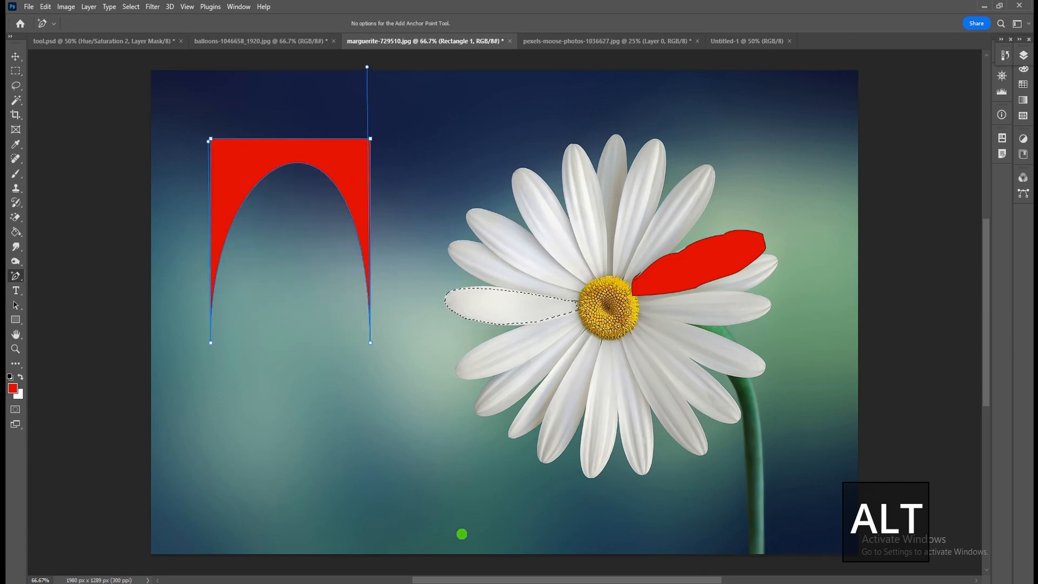
{"action": "key", "text": "ctrl+z"}
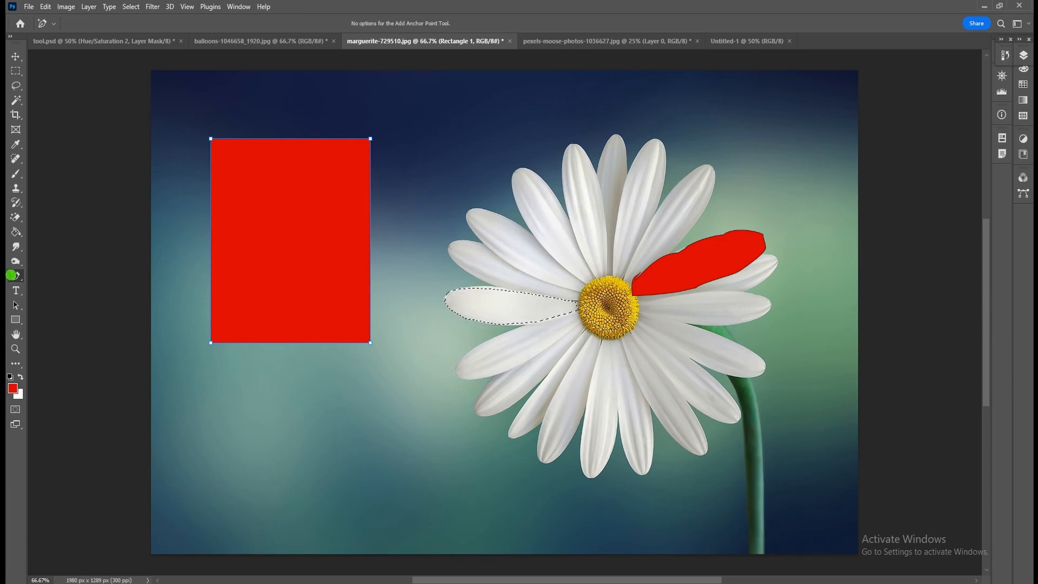
Step: Return to the Convert Point Tool and extend curve handles from the red rectangle's lower-right corner toward the lower left
{"action": "left_click", "coordinate": [12, 275]}
{"action": "left_click", "coordinate": [296, 343]}
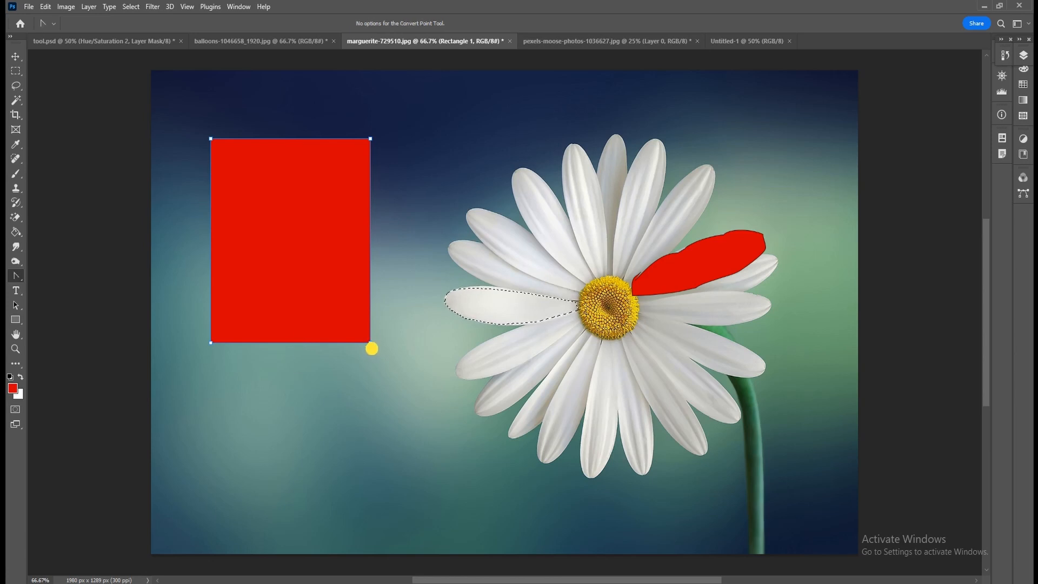
{"action": "left_click_drag", "start_coordinate": [371, 349], "coordinate": [309, 406]}
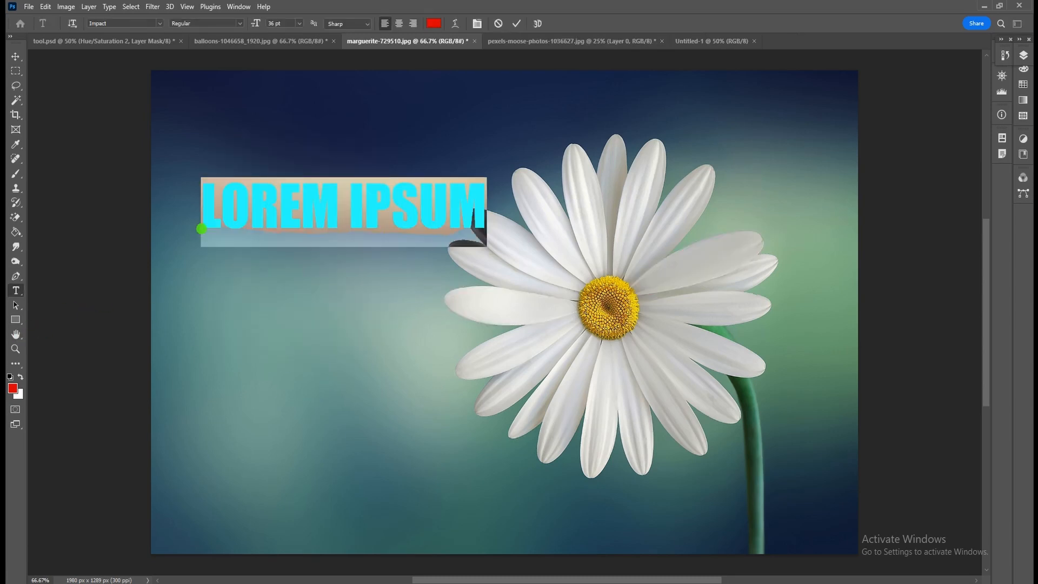
Step: Enter the horizontal text TASWEERSAAZ in red 36 pt Impact over the background beside the flower and commit it
{"action": "type", "text": "TAS"}
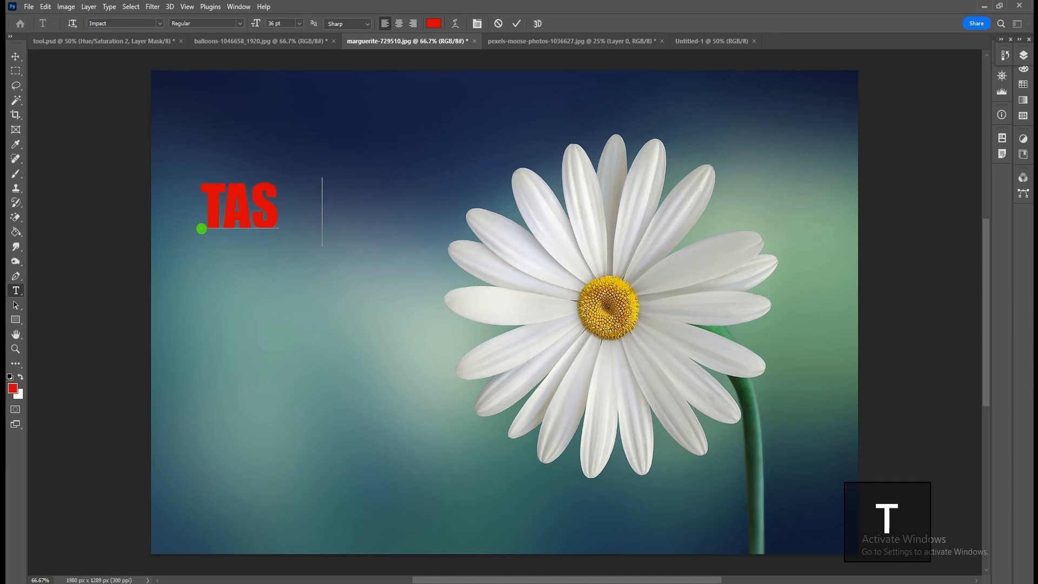
{"action": "type", "text": "WEER"}
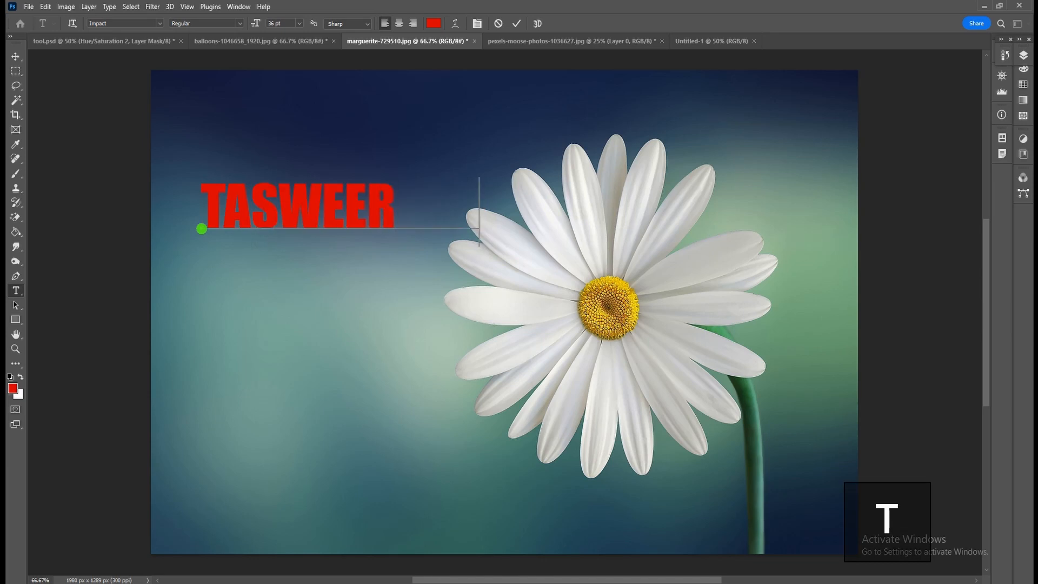
{"action": "type", "text": "SAAZ"}
{"action": "left_click", "coordinate": [517, 23]}
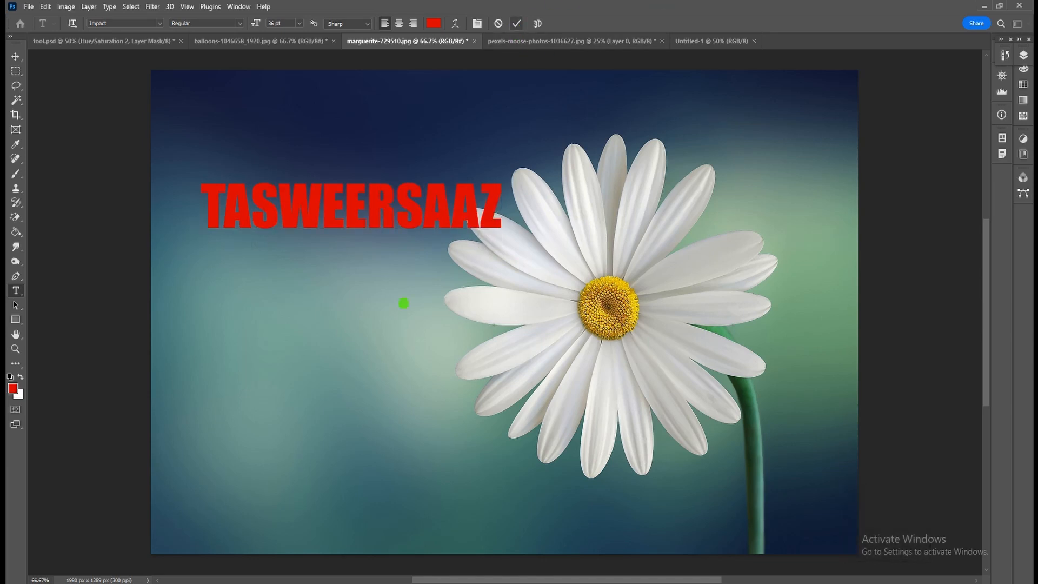
Step: Add the vertical text TASWEERSAAZ along the image's right edge with the Vertical Type Tool, and move it slightly down and right
{"action": "right_click", "coordinate": [16, 290]}
{"action": "left_click", "coordinate": [51, 299]}
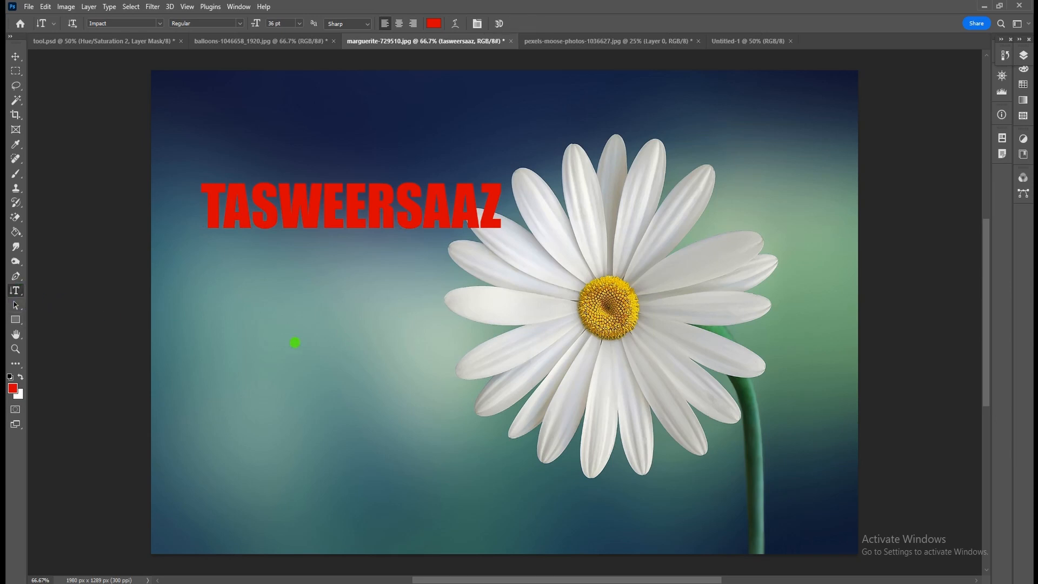
{"action": "left_click", "coordinate": [328, 399]}
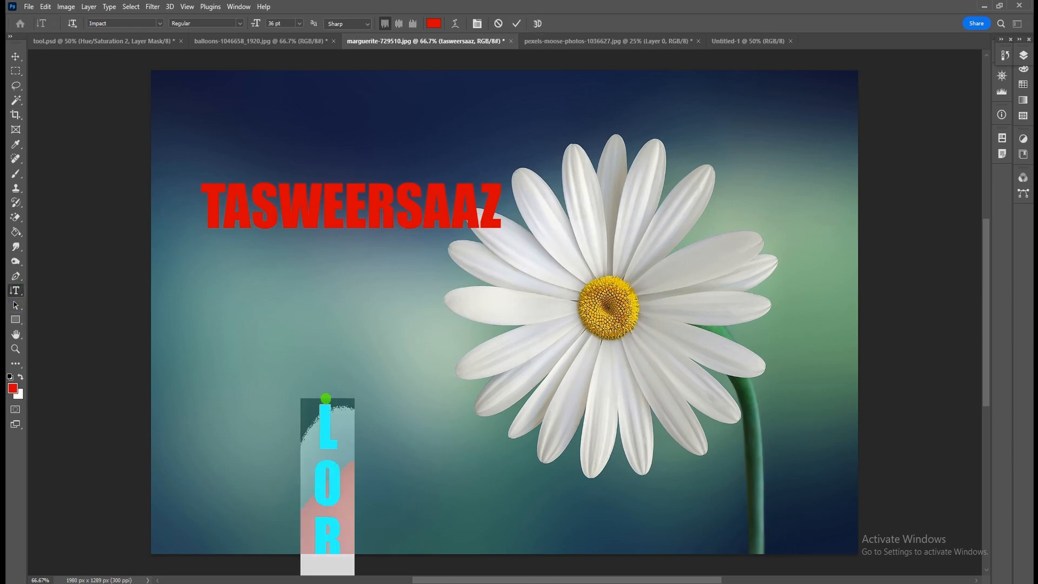
{"action": "left_click", "coordinate": [823, 65]}
{"action": "type", "text": "T"}
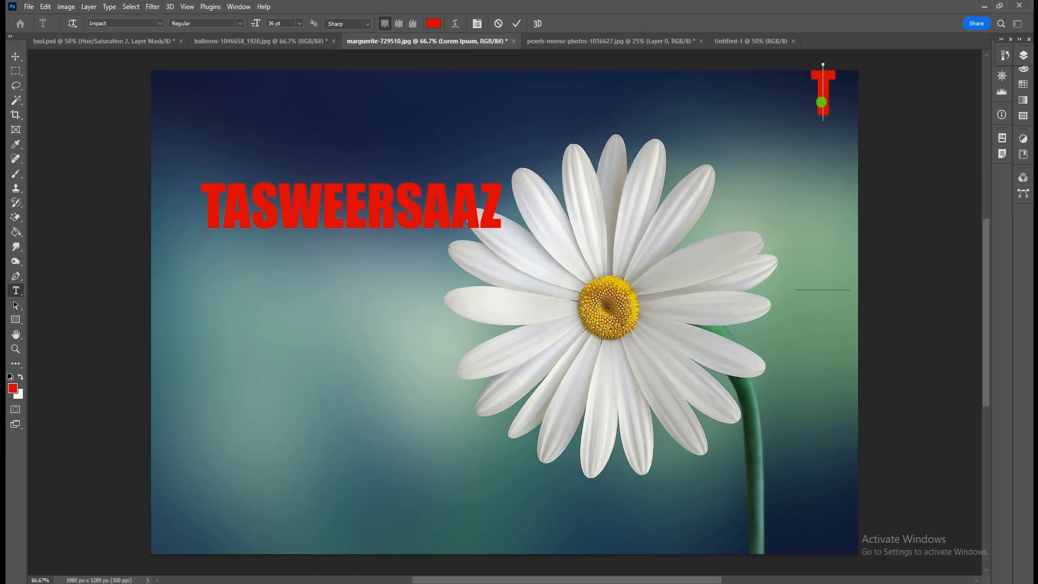
{"action": "type", "text": "ASWEERSA"}
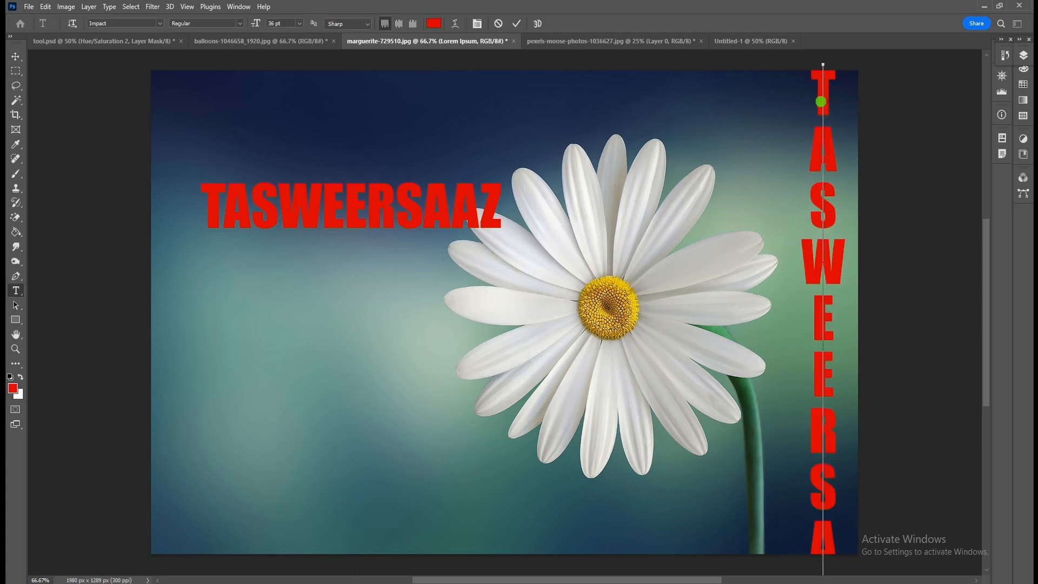
{"action": "left_click", "coordinate": [16, 56]}
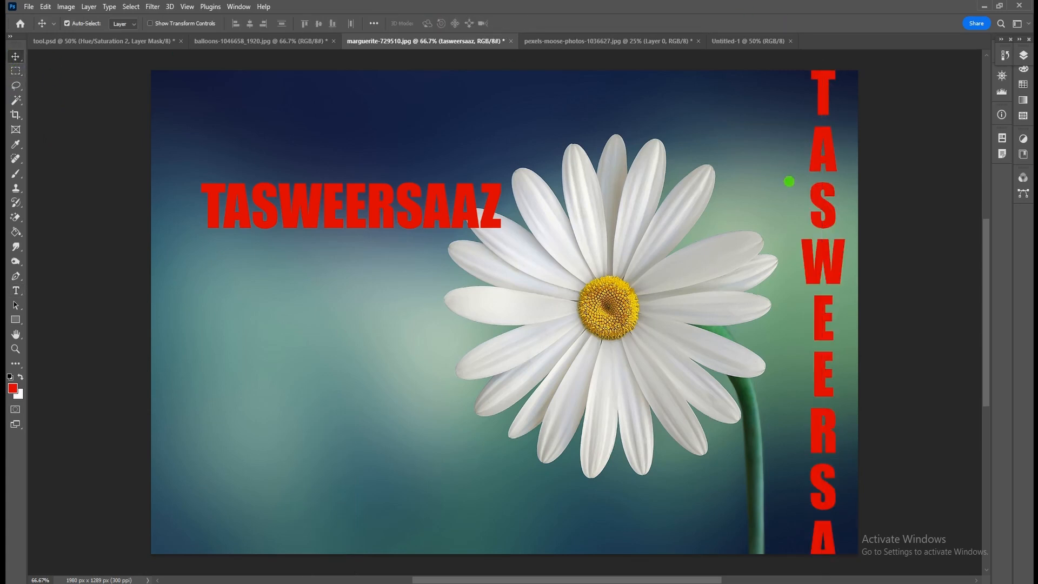
{"action": "left_click_drag", "start_coordinate": [826, 153], "coordinate": [831, 167]}
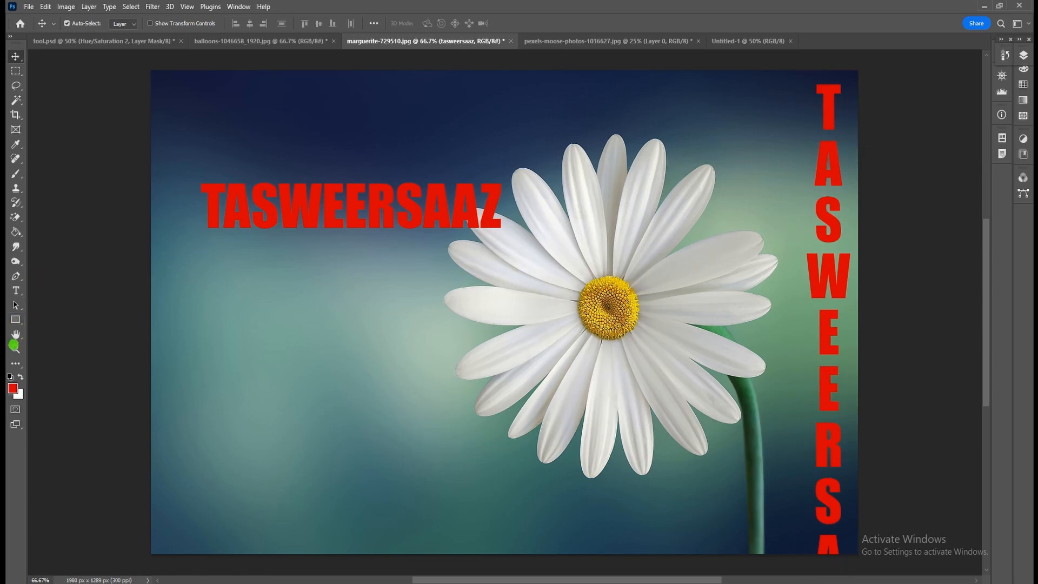
Step: Create a 77 pt Impact text selection reading TASWEERSAAZ across the flower with the Horizontal Type Mask Tool, and add it as Layer 0's layer mask
{"action": "left_click", "coordinate": [14, 293]}
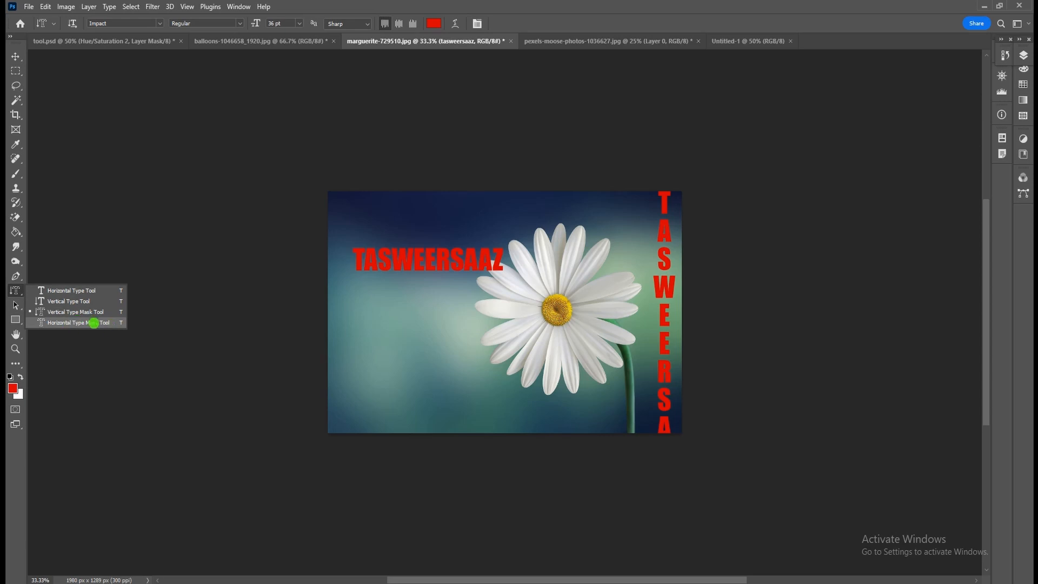
{"action": "left_click", "coordinate": [103, 323]}
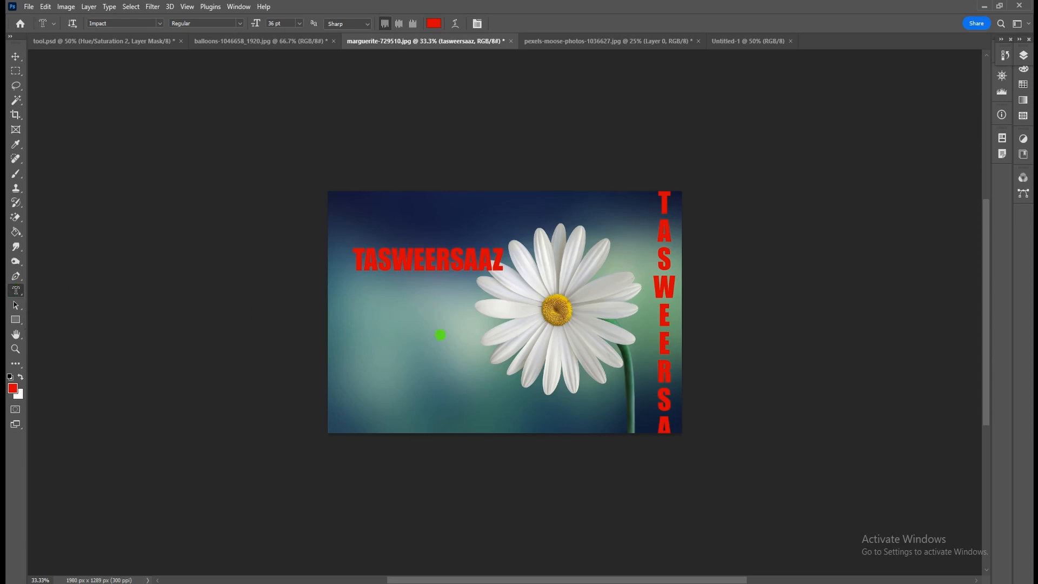
{"action": "left_click", "coordinate": [410, 357]}
{"action": "key", "text": "Escape"}
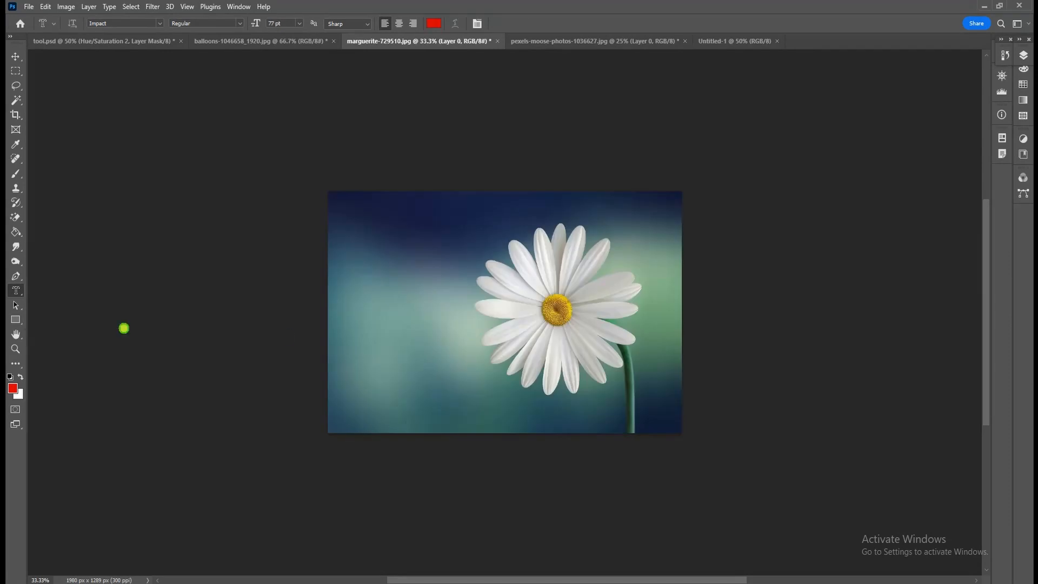
{"action": "left_click", "coordinate": [412, 348]}
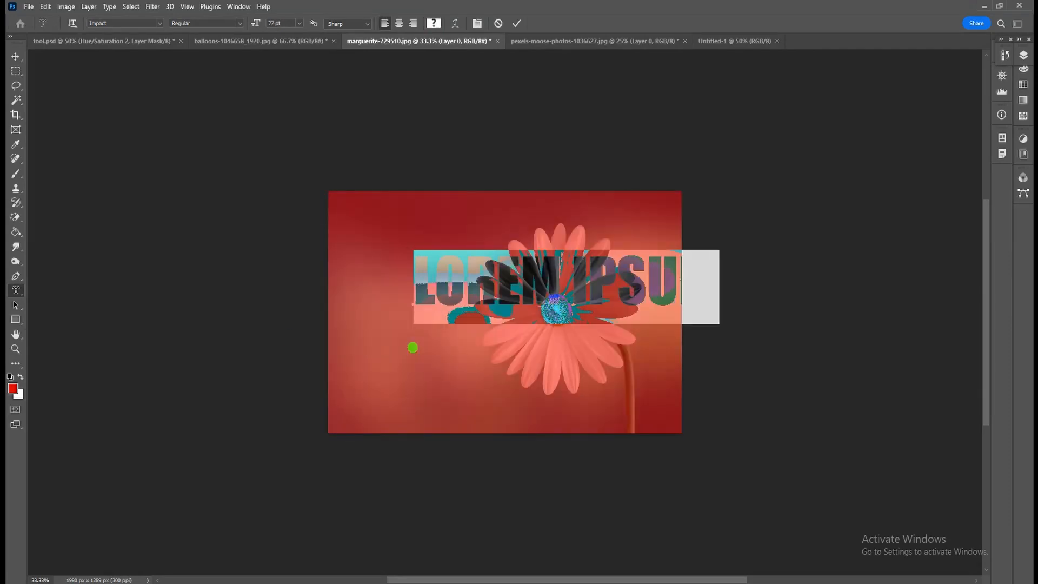
{"action": "type", "text": "TASW"}
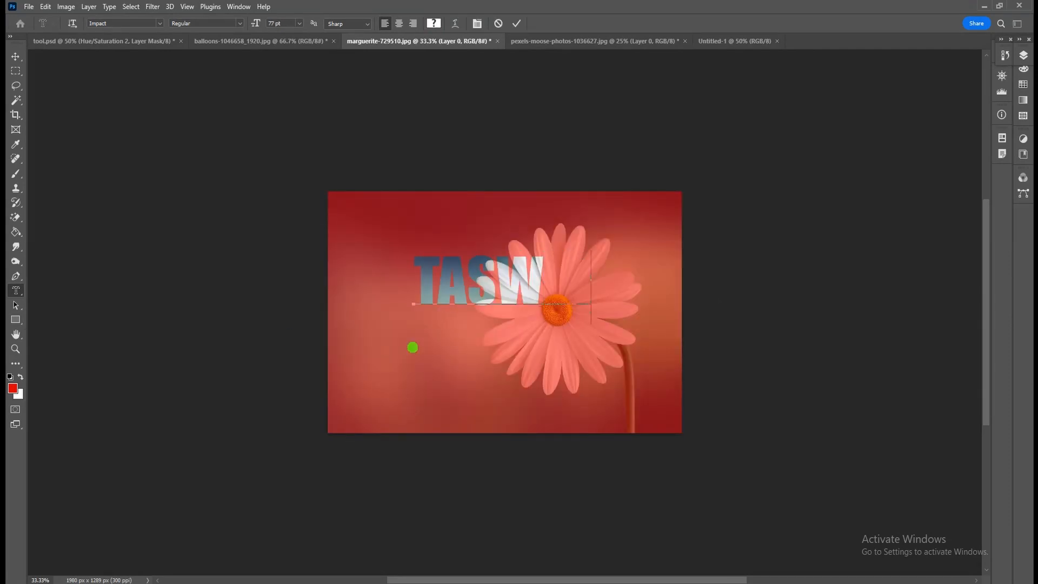
{"action": "type", "text": "EERSA"}
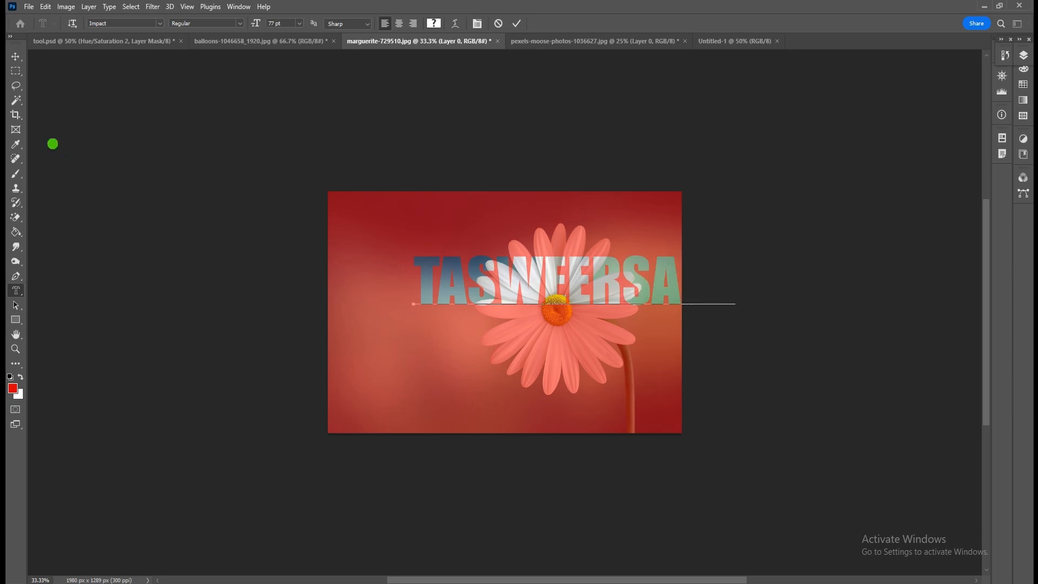
{"action": "left_click", "coordinate": [14, 55]}
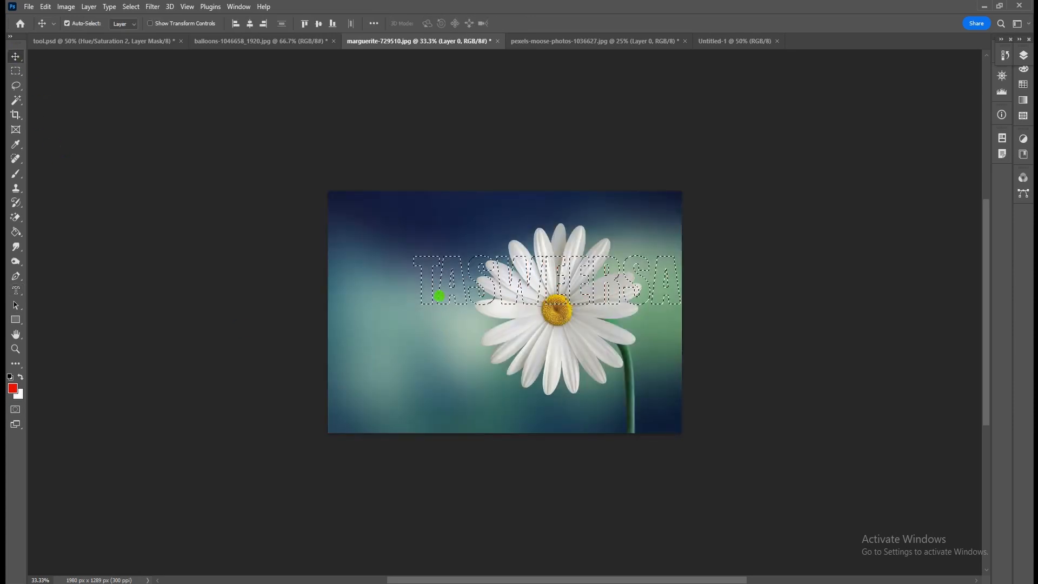
{"action": "left_click", "coordinate": [1023, 55]}
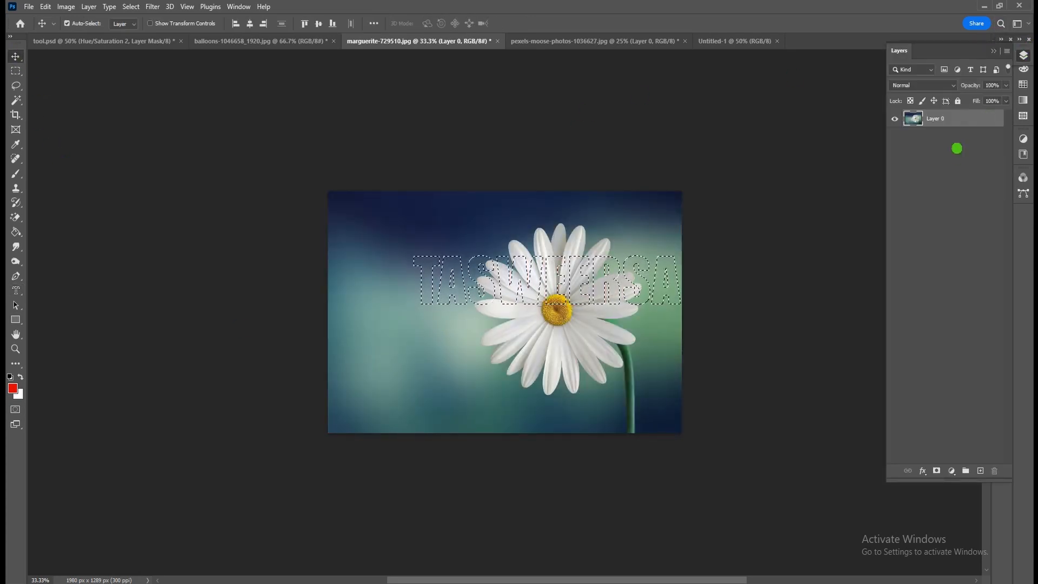
{"action": "left_click", "coordinate": [938, 470]}
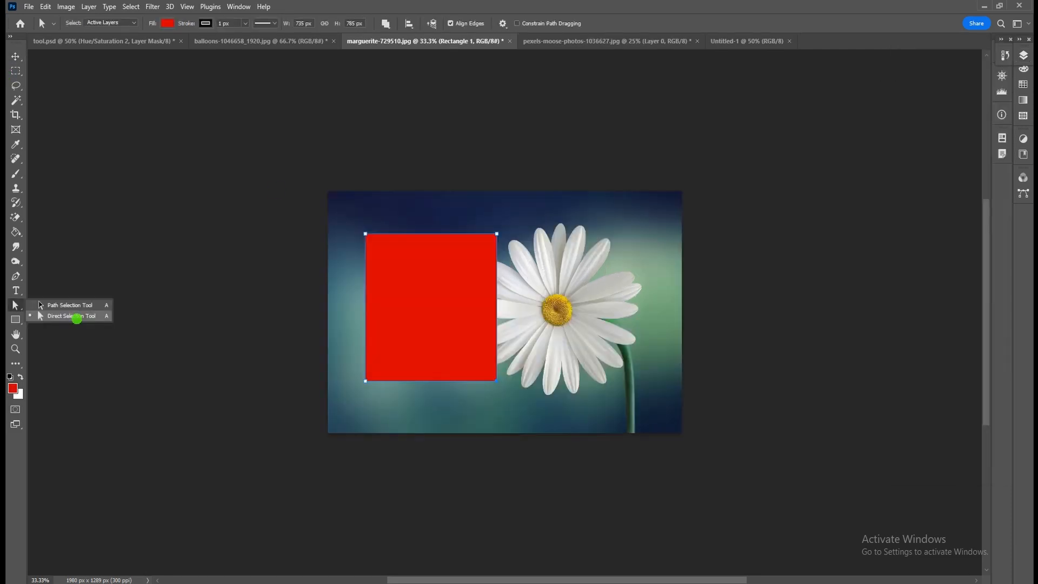
Step: Move the red rectangle's lower-right corner outward beneath the flower, accept converting it to a regular path, and shift the corner down and left
{"action": "left_click", "coordinate": [78, 316]}
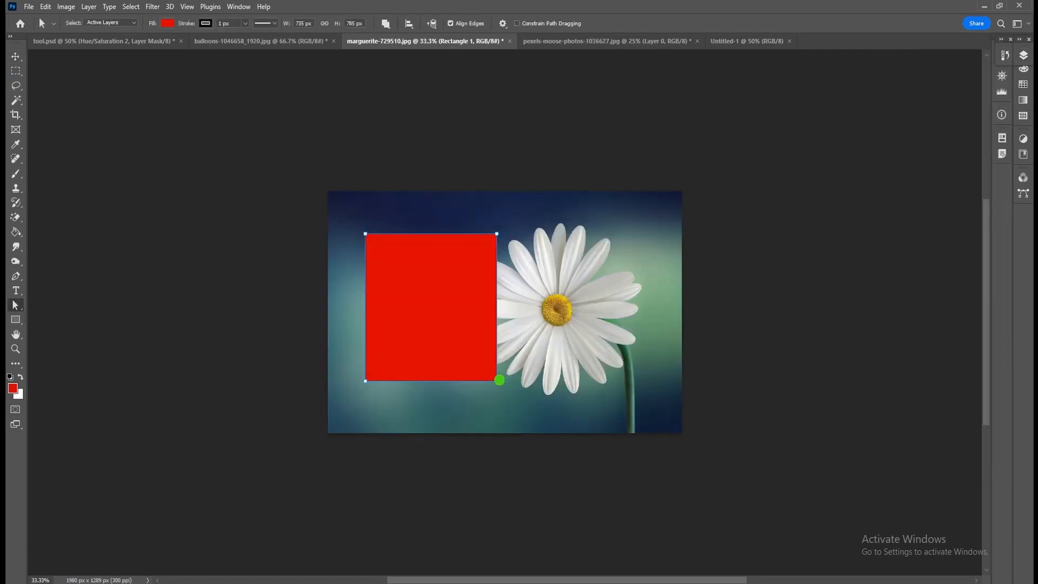
{"action": "left_click_drag", "start_coordinate": [497, 382], "coordinate": [582, 406]}
{"action": "left_click", "coordinate": [486, 222]}
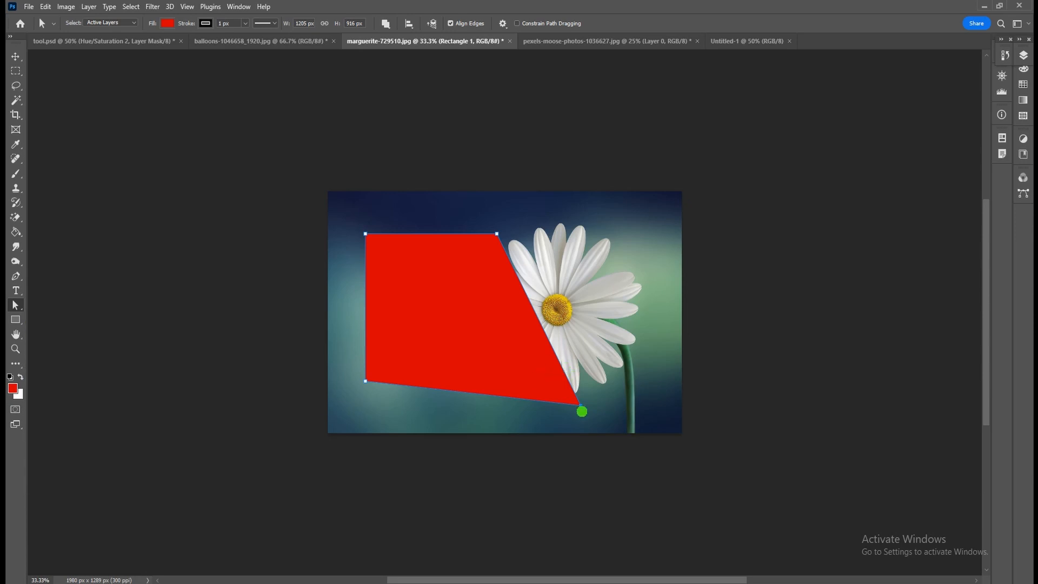
{"action": "left_click_drag", "start_coordinate": [579, 405], "coordinate": [438, 443]}
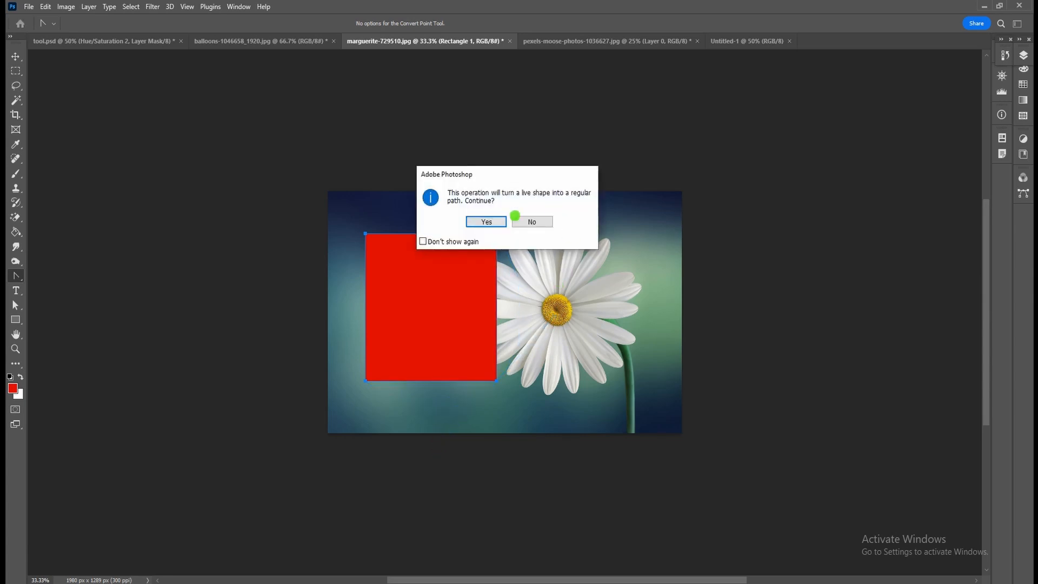
Step: Accept turning the live rectangle into a regular path and curve its lower-right corner with the Convert Point Tool
{"action": "left_click", "coordinate": [487, 222]}
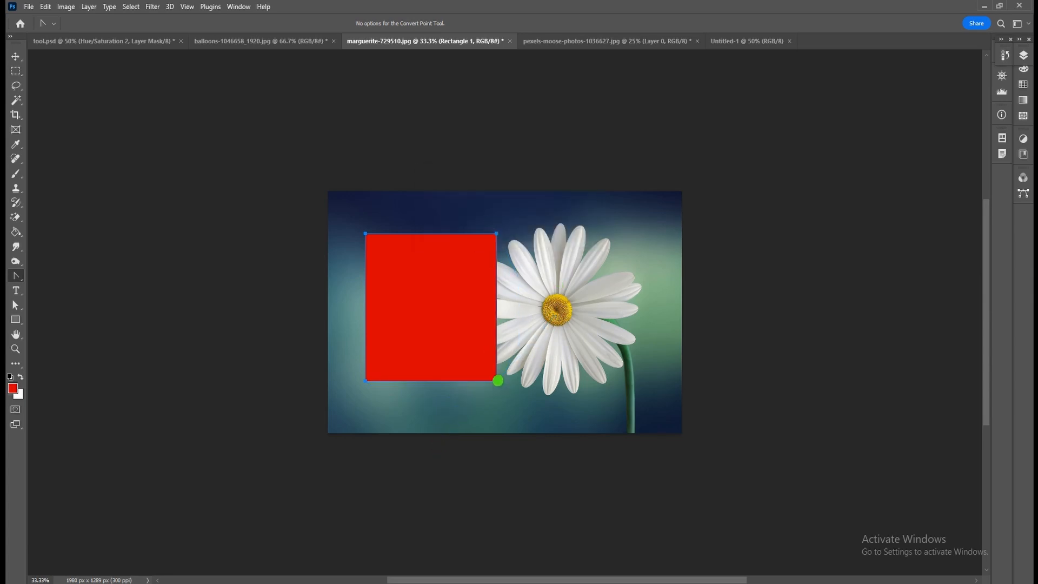
{"action": "left_click_drag", "start_coordinate": [496, 380], "coordinate": [438, 422]}
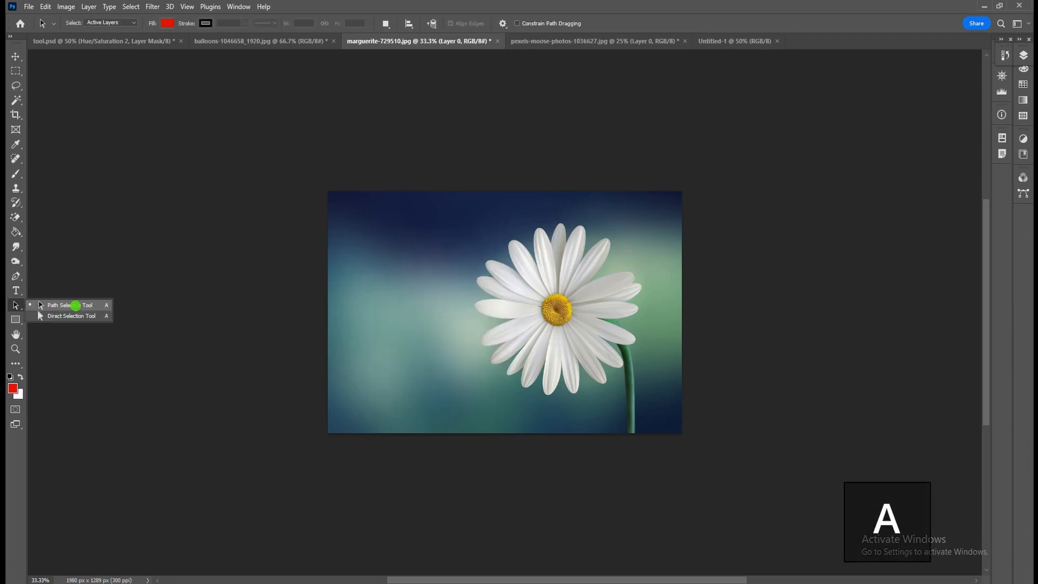
Step: Draw a red triangle about 510 by 539 px over the flower's right half with the Triangle Tool
{"action": "left_click", "coordinate": [76, 305]}
{"action": "right_click", "coordinate": [16, 319]}
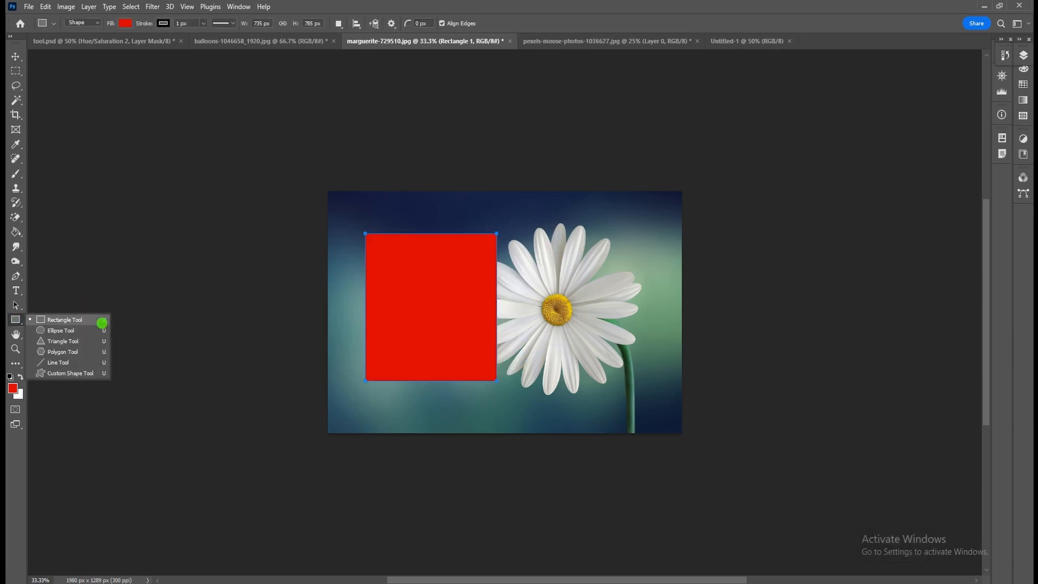
{"action": "key", "text": "u"}
{"action": "left_click", "coordinate": [17, 319]}
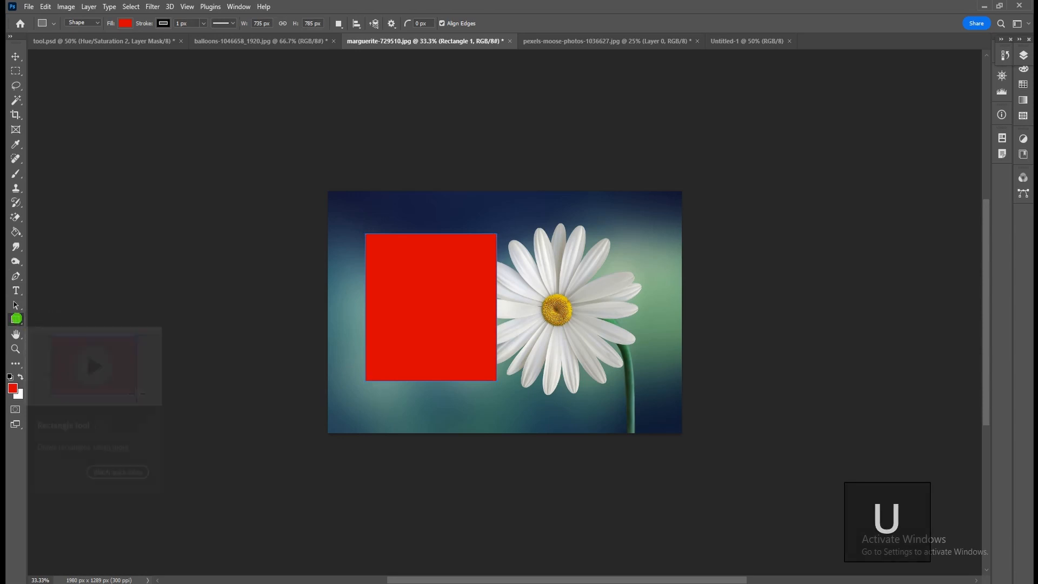
{"action": "right_click", "coordinate": [16, 319]}
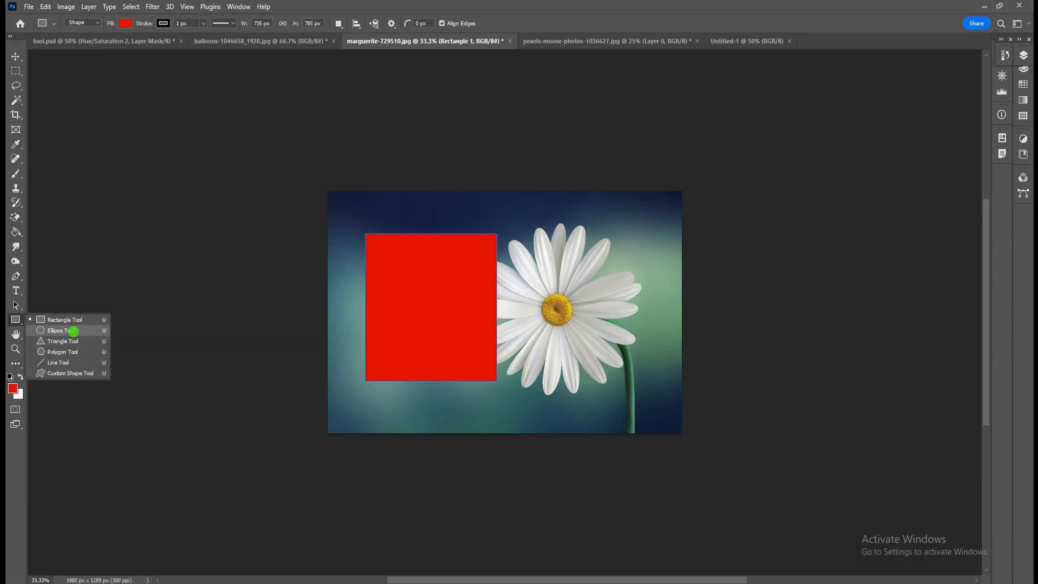
{"action": "left_click", "coordinate": [84, 343]}
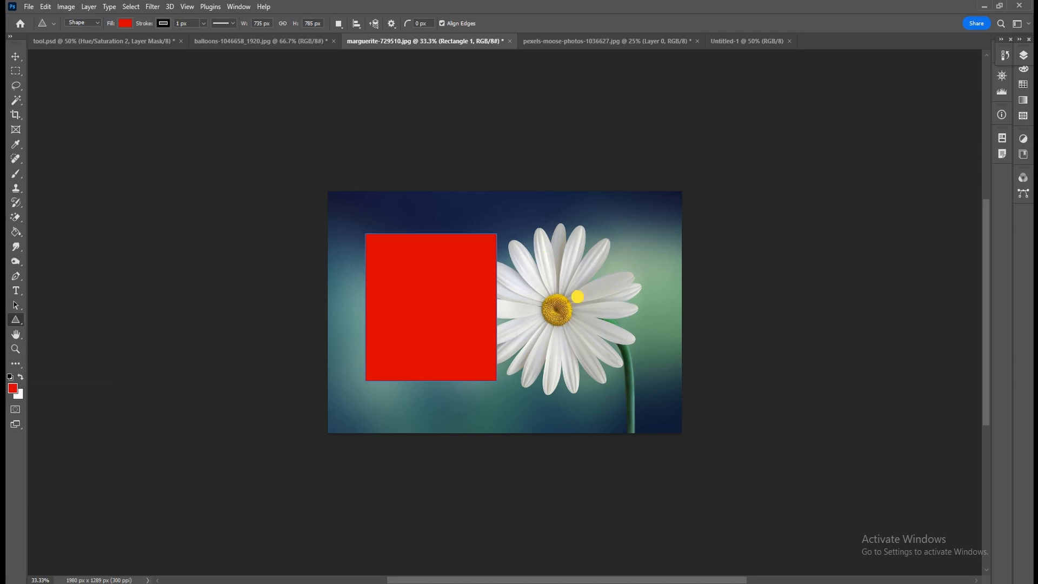
{"action": "left_click_drag", "start_coordinate": [545, 250], "coordinate": [634, 348]}
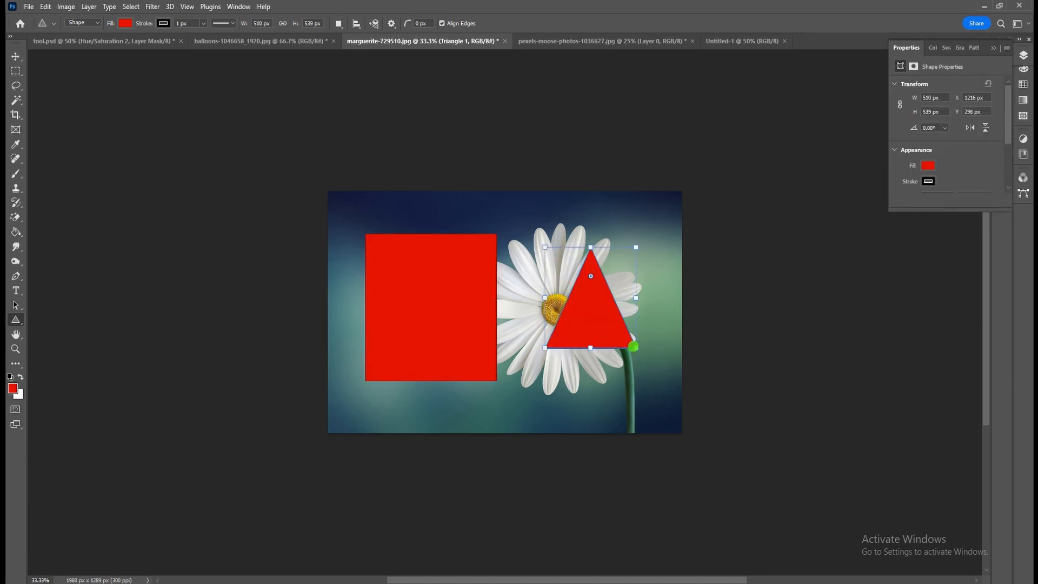
Step: Draw a tree from the Leaf Trees group over the flower with the Custom Shape Tool
{"action": "right_click", "coordinate": [16, 320]}
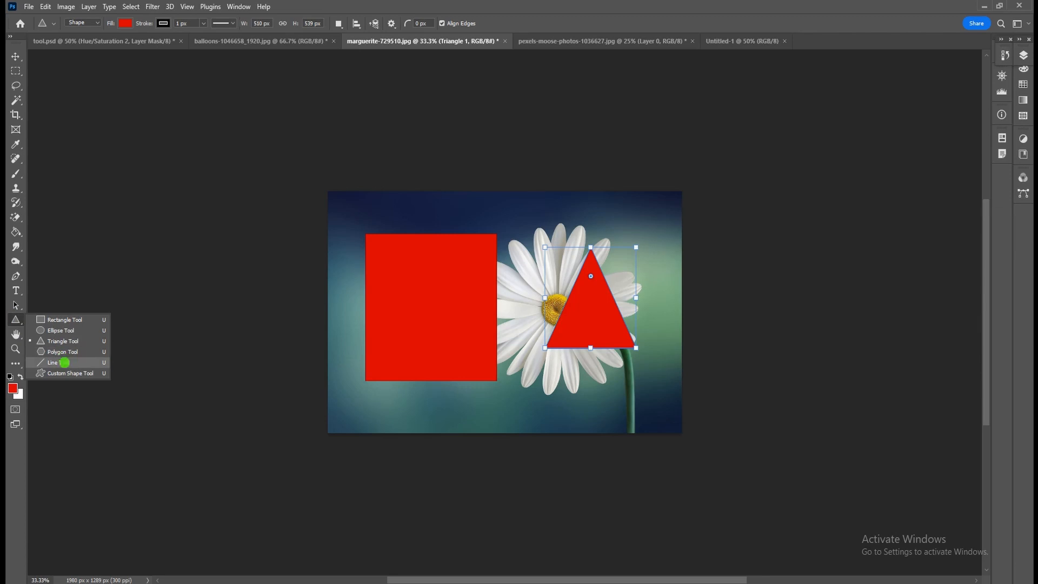
{"action": "left_click", "coordinate": [64, 372]}
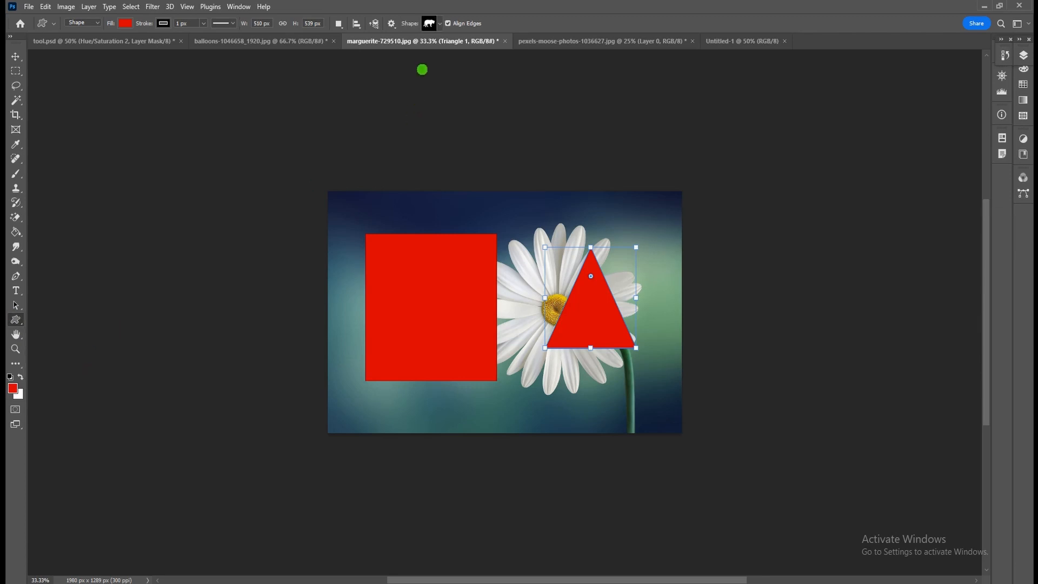
{"action": "left_click", "coordinate": [438, 26]}
{"action": "left_click", "coordinate": [374, 48]}
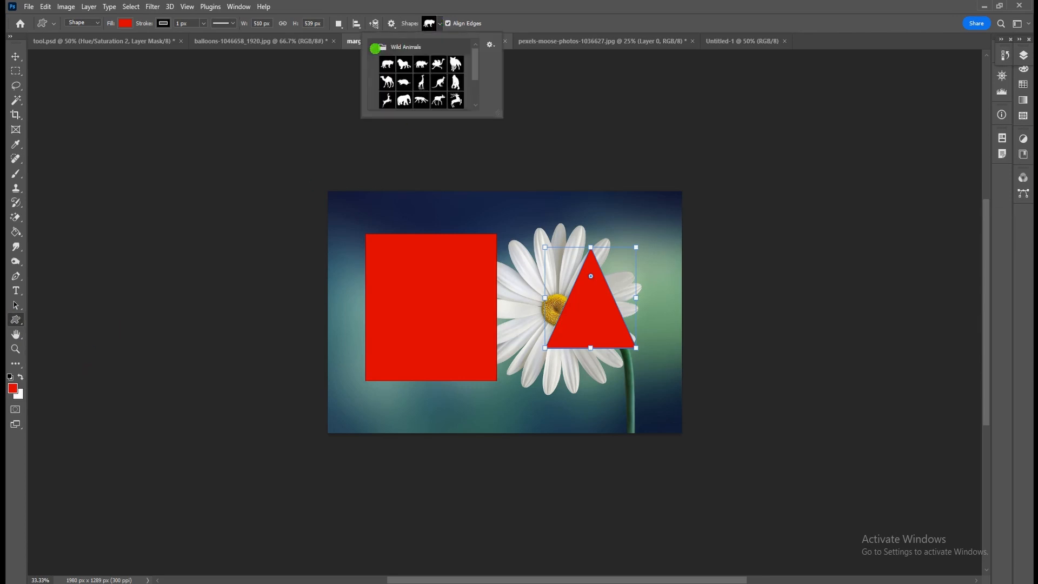
{"action": "left_click", "coordinate": [374, 49]}
{"action": "left_click", "coordinate": [372, 63]}
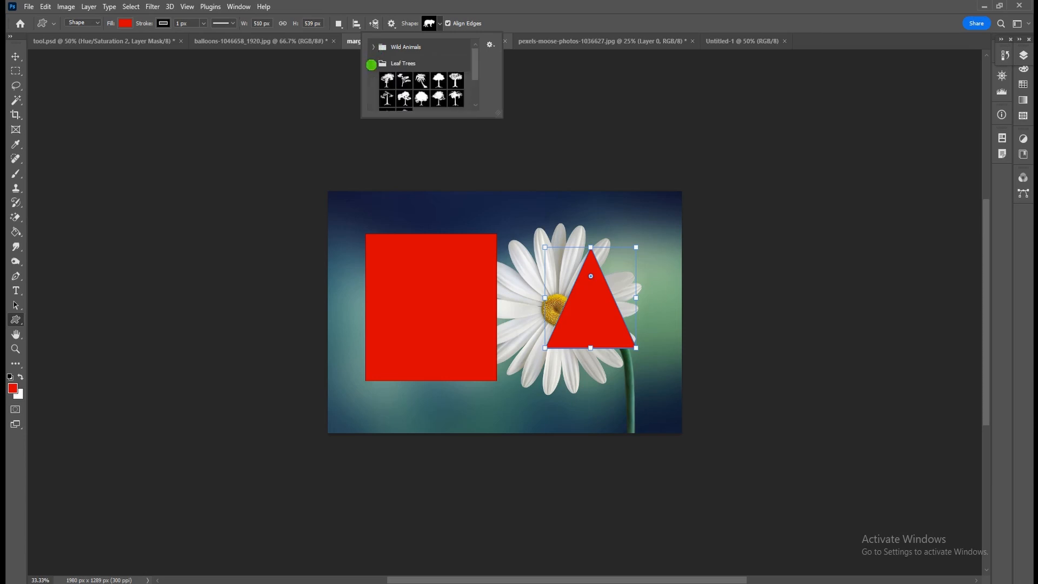
{"action": "left_click", "coordinate": [430, 81]}
{"action": "left_click_drag", "start_coordinate": [505, 227], "coordinate": [620, 354]}
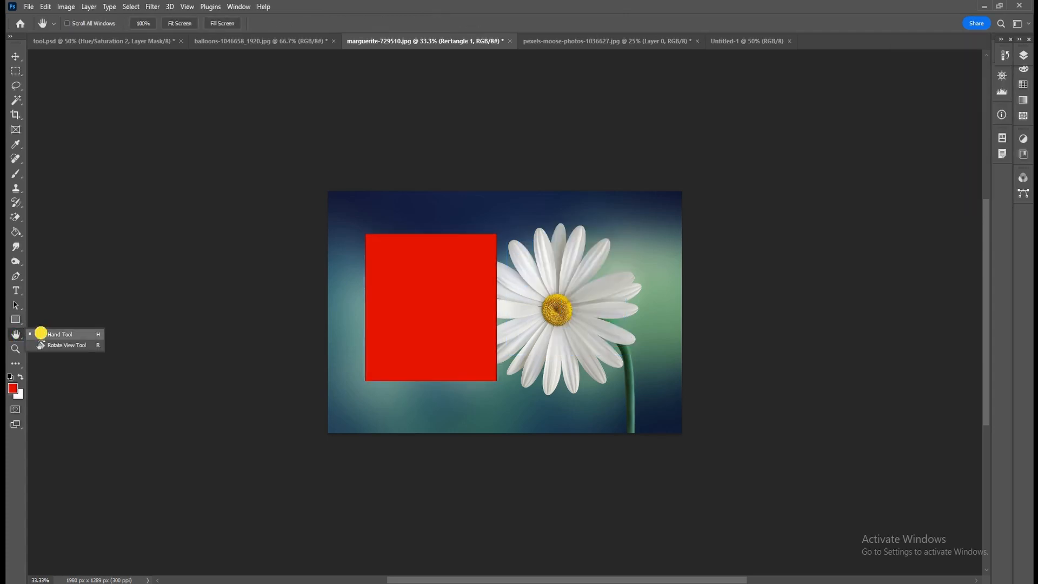
Step: Pan the daisy image with the Hand Tool, zooming in to 100%, out to 25% and in to about 71%
{"action": "left_click", "coordinate": [40, 333]}
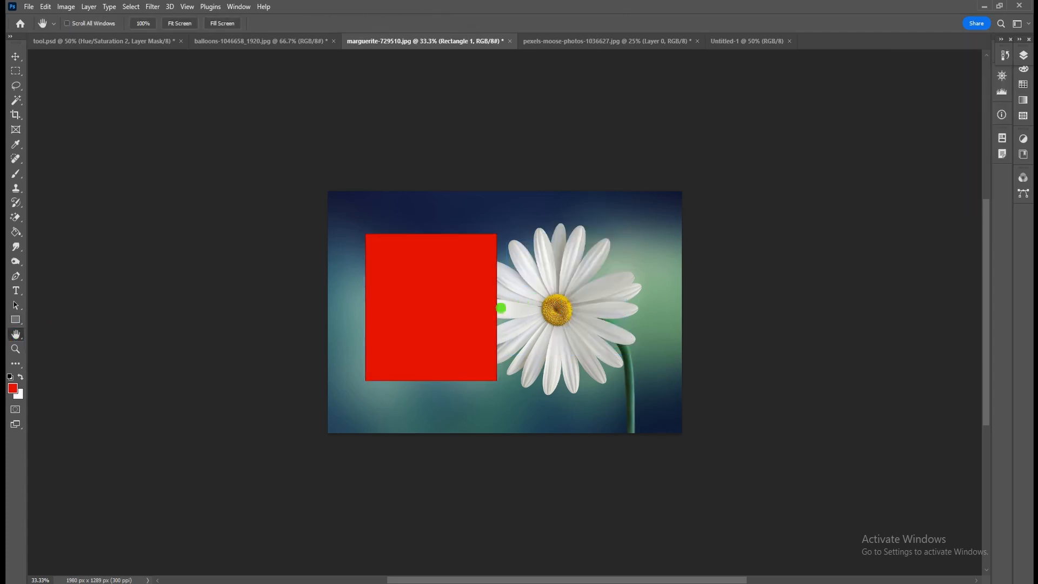
{"action": "key", "text": "h"}
{"action": "mouse_move", "coordinate": [536, 307]}
{"action": "left_mouse_down"}
{"action": "mouse_move", "coordinate": [599, 316]}
{"action": "mouse_move", "coordinate": [449, 303]}
{"action": "mouse_move", "coordinate": [547, 310]}
{"action": "mouse_move", "coordinate": [533, 316]}
{"action": "left_mouse_up"}
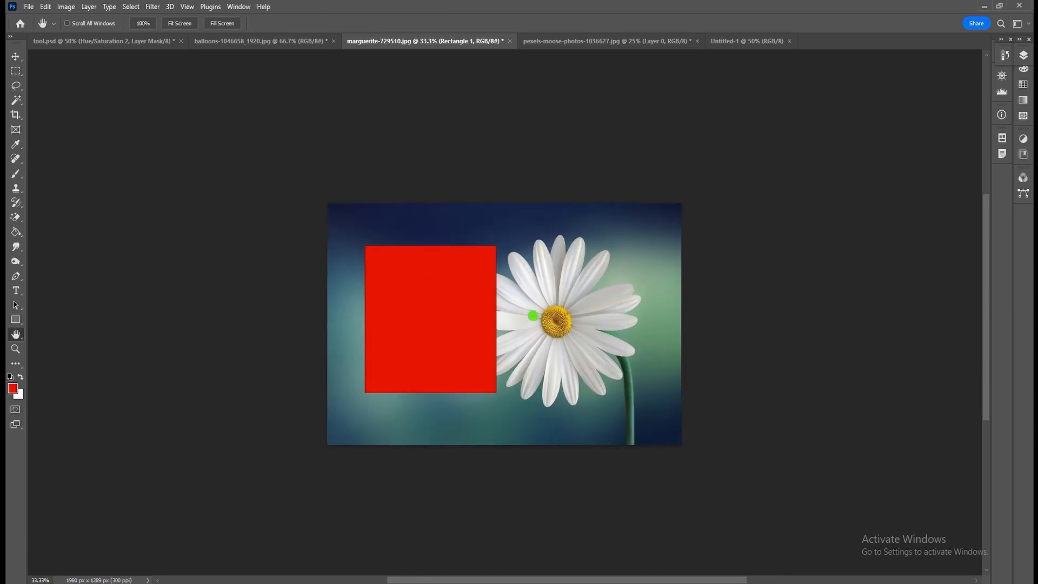
{"action": "key", "text": "ctrl+plus"}
{"action": "key", "text": "ctrl+plus"}
{"action": "key", "text": "ctrl+plus"}
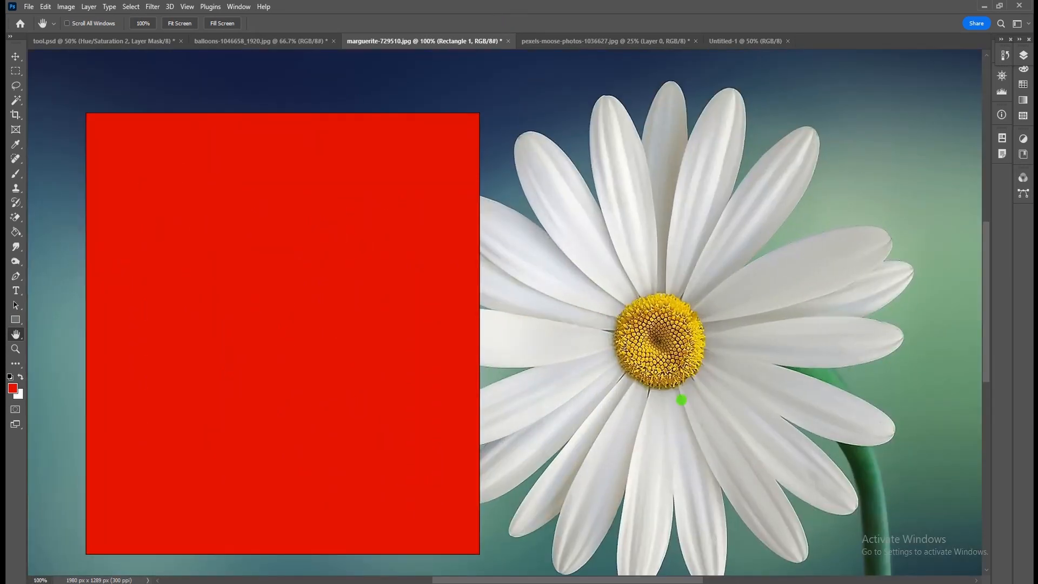
{"action": "left_click_drag", "start_coordinate": [625, 362], "coordinate": [410, 325]}
{"action": "key", "text": "ctrl+minus"}
{"action": "key", "text": "ctrl+minus"}
{"action": "key", "text": "ctrl+minus"}
{"action": "key", "text": "ctrl+minus"}
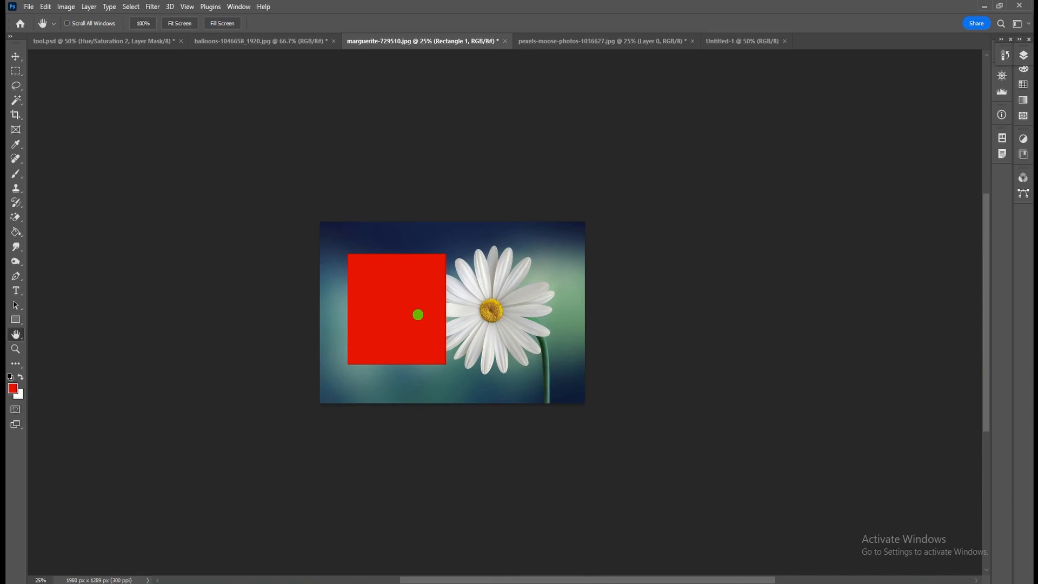
{"action": "scroll", "coordinate": [418, 314], "scroll_direction": "up", "scroll_amount": 5}
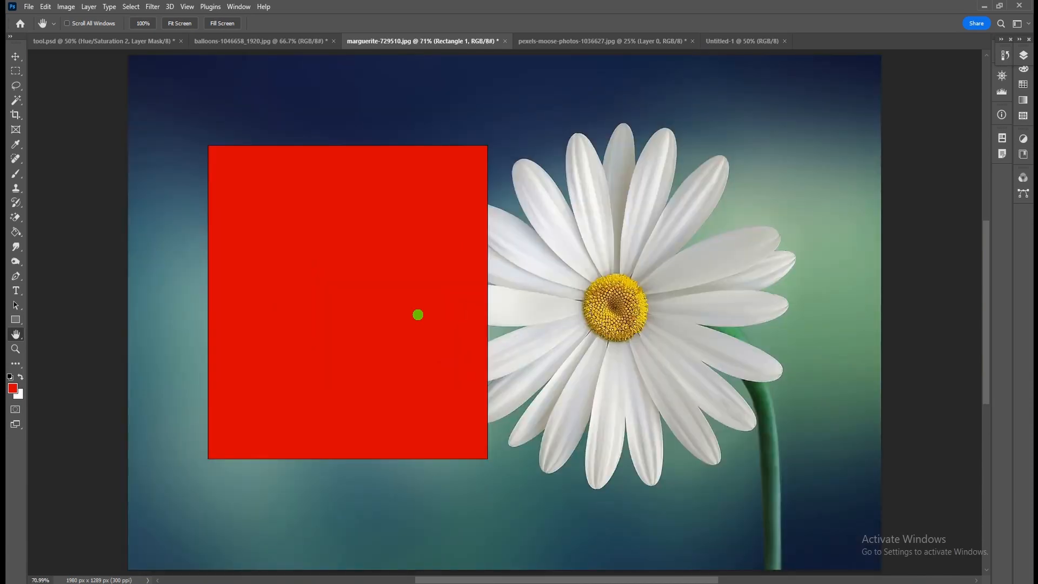
Step: Rotate the canvas view to 52° with the Rotate View Tool and reset it
{"action": "right_click", "coordinate": [15, 333]}
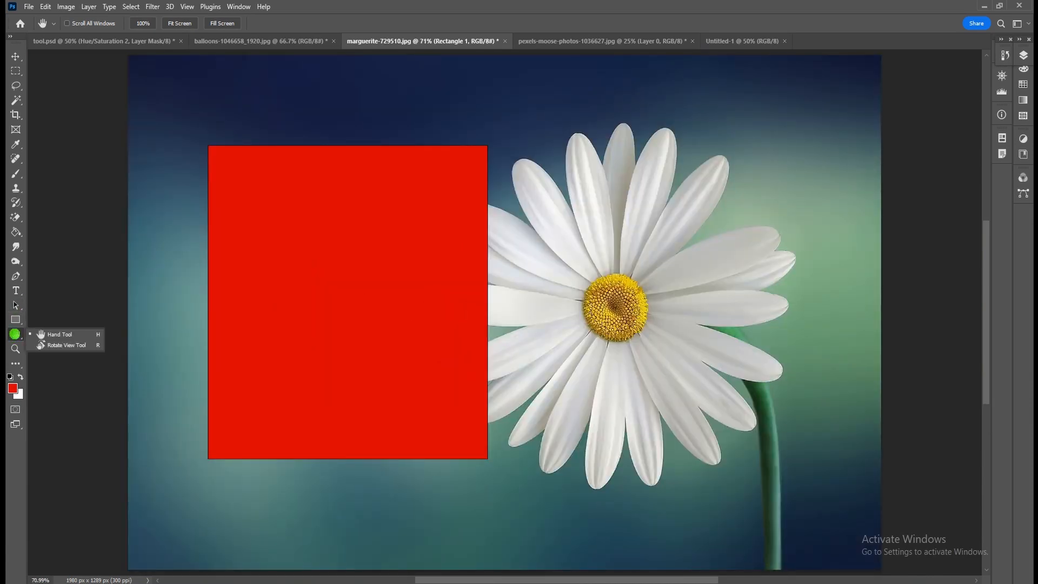
{"action": "key", "text": "r"}
{"action": "left_click_drag", "start_coordinate": [558, 231], "coordinate": [663, 228]}
{"action": "key", "text": "z"}
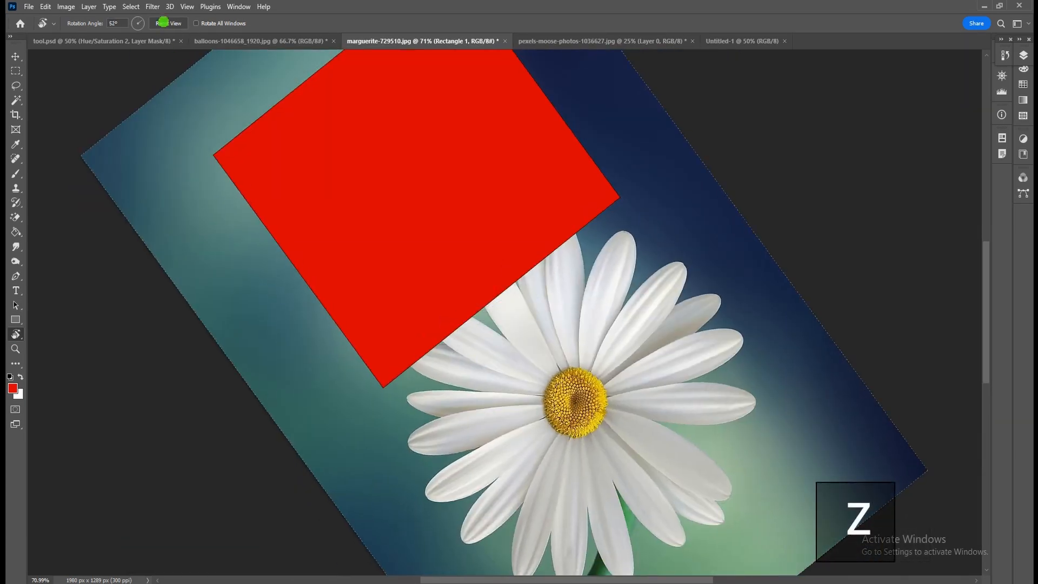
{"action": "left_click", "coordinate": [163, 23]}
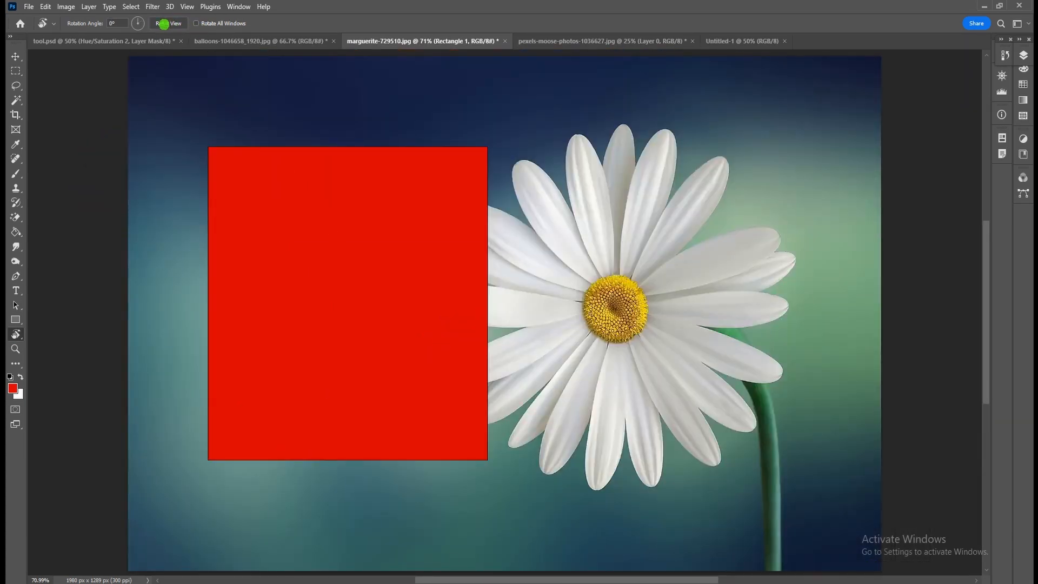
Step: Magnify the flower's center to 300% with the Zoom Tool and zoom back out to about 50%
{"action": "left_click", "coordinate": [16, 350]}
{"action": "key", "text": "ctrl+minus"}
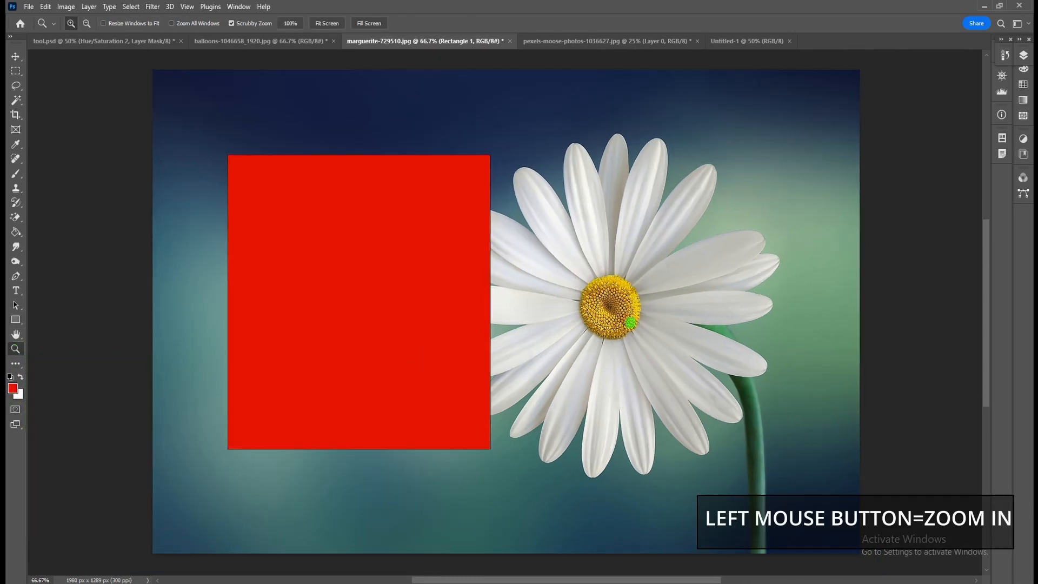
{"action": "left_click_drag", "start_coordinate": [566, 300], "coordinate": [566, 300]}
{"action": "left_click", "coordinate": [566, 299], "text": "alt"}
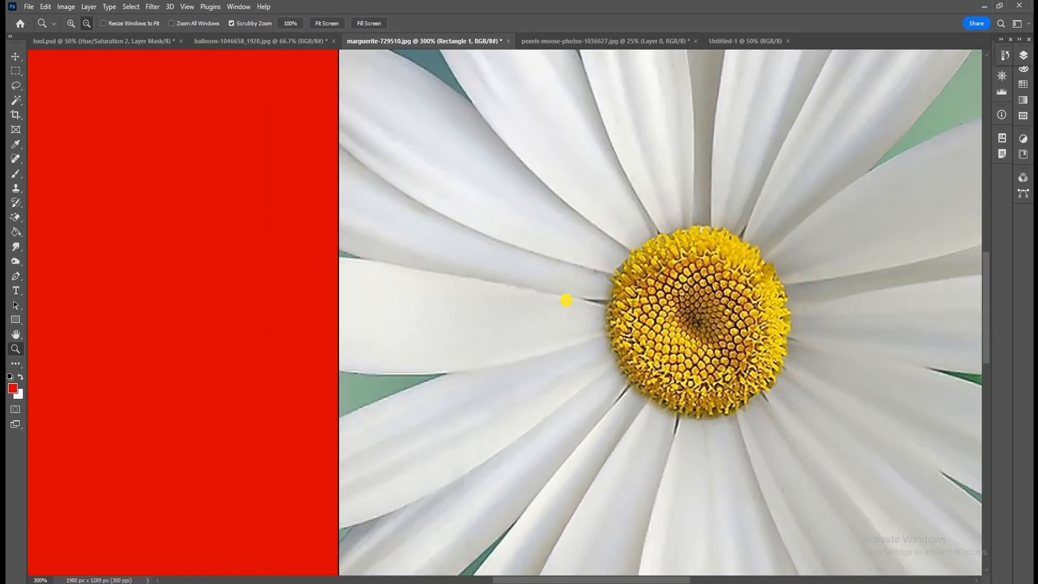
{"action": "left_click", "coordinate": [566, 299], "text": "alt"}
{"action": "left_click", "coordinate": [566, 300], "text": "alt"}
{"action": "left_click", "coordinate": [566, 299], "text": "alt"}
{"action": "left_click", "coordinate": [567, 300], "text": "alt"}
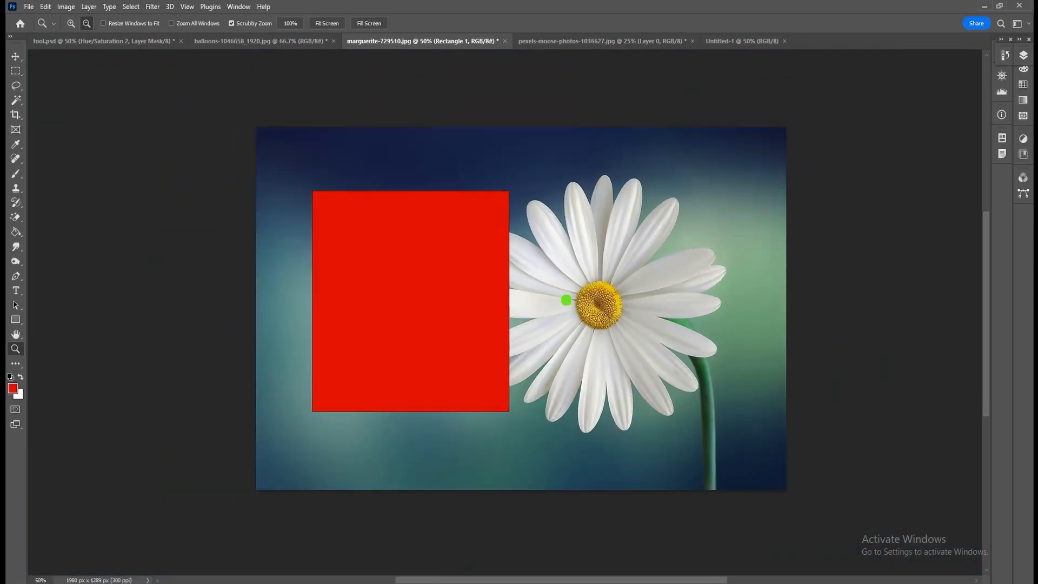
{"action": "left_click", "coordinate": [567, 300], "text": "alt"}
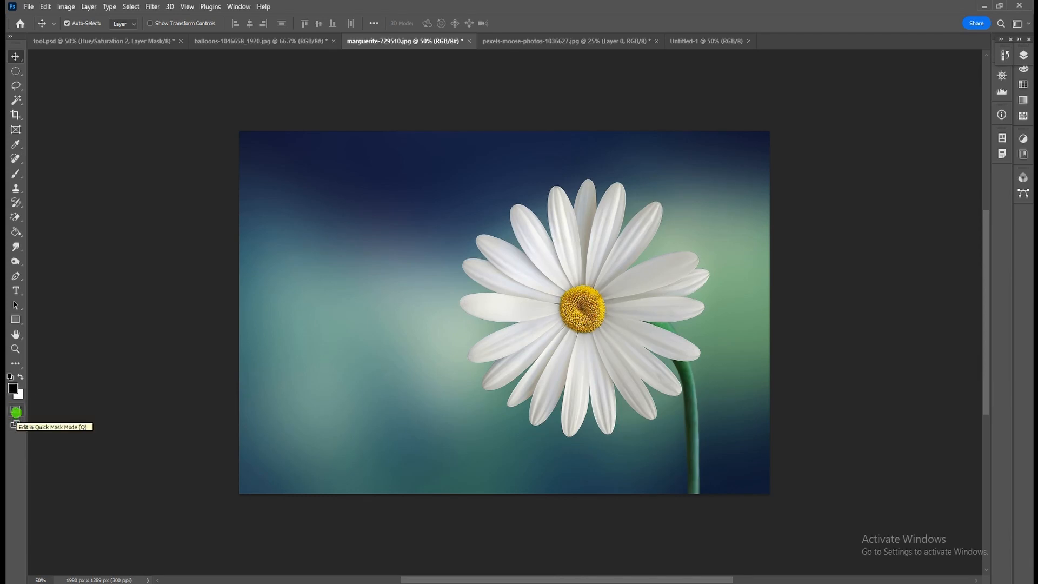
Step: Enter Quick Mask mode on the daisy image and exit it
{"action": "left_click", "coordinate": [15, 412]}
{"action": "key", "text": "q"}
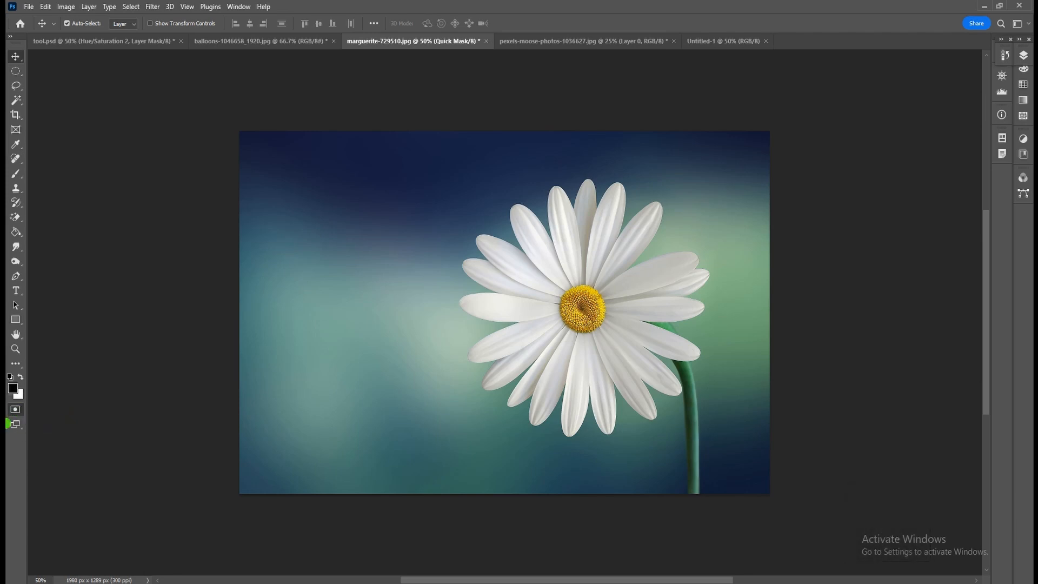
{"action": "left_click", "coordinate": [14, 411]}
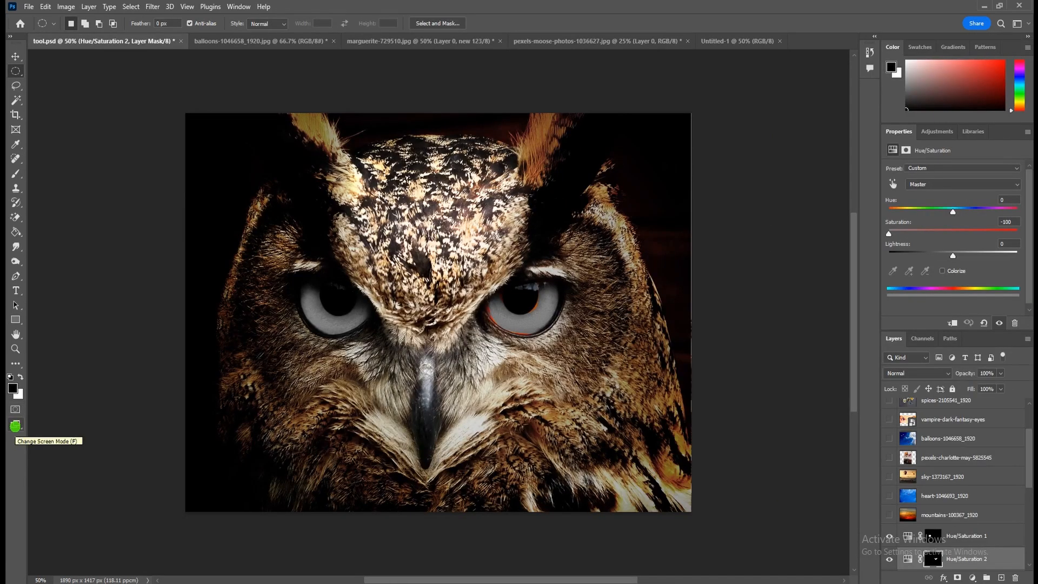
Step: Cycle the owl image in tool.psd through the full screen modes and back to the standard screen mode
{"action": "key", "text": "f"}
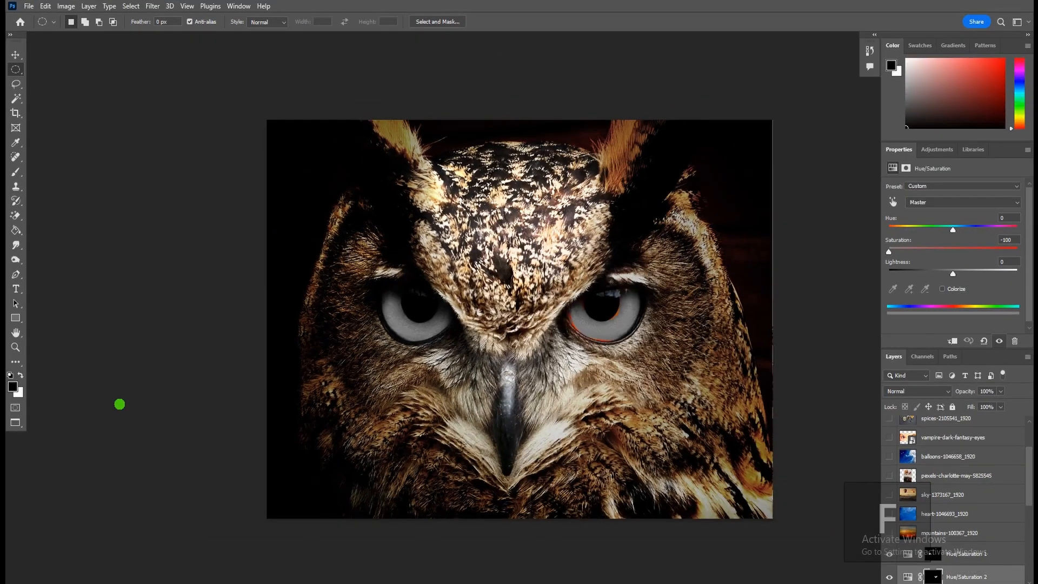
{"action": "key", "text": "f"}
{"action": "key", "text": "f"}
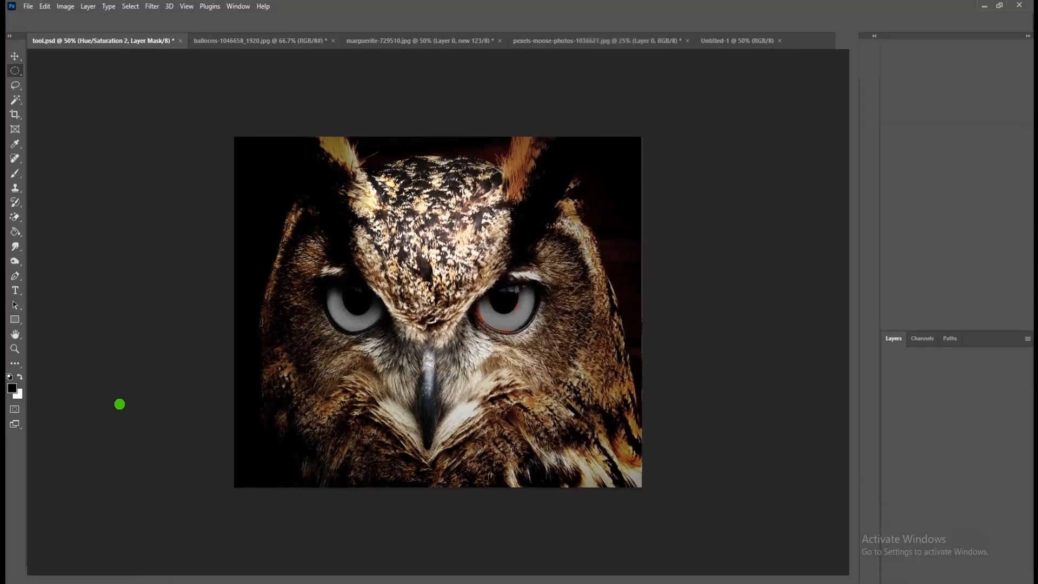